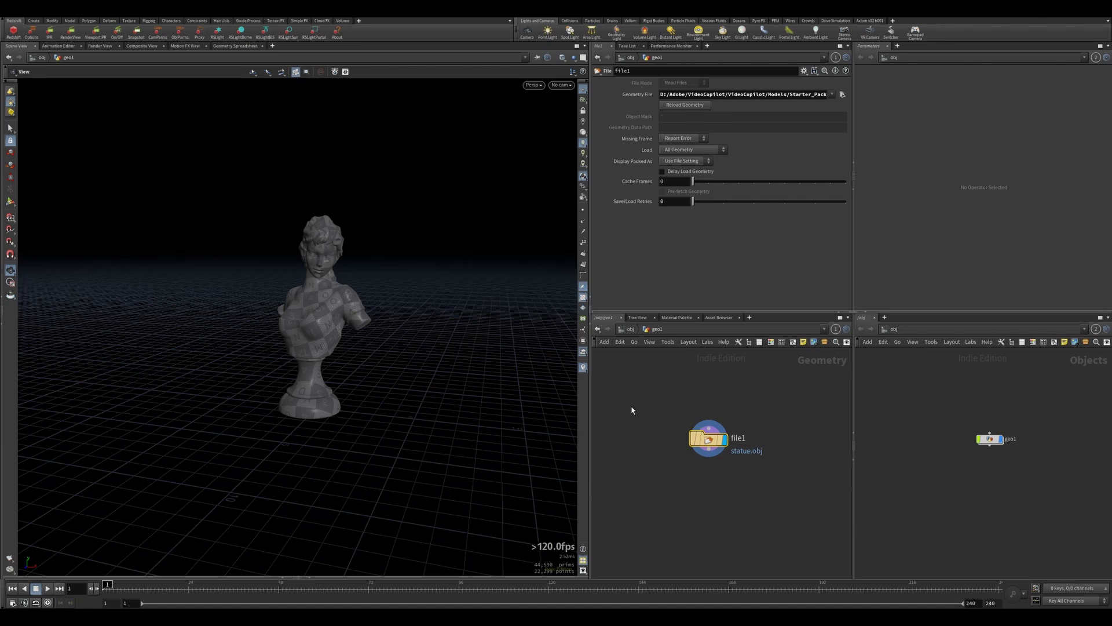
- Add a Match Size node fed by the statue file node and display its result
middle_drag(655, 477, 664, 467)
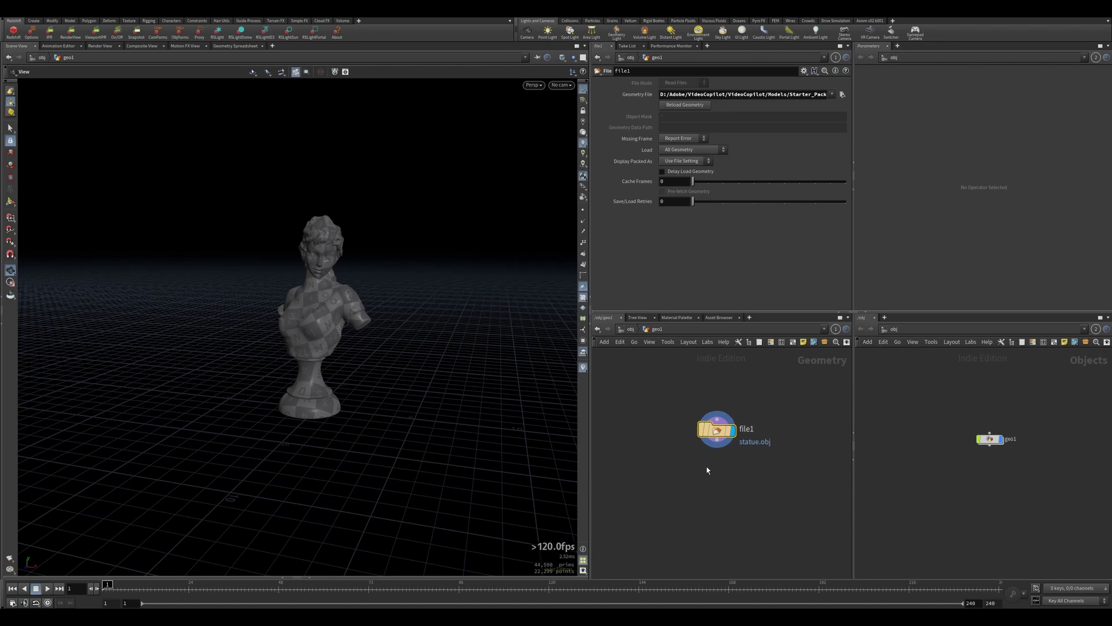
key(Tab)
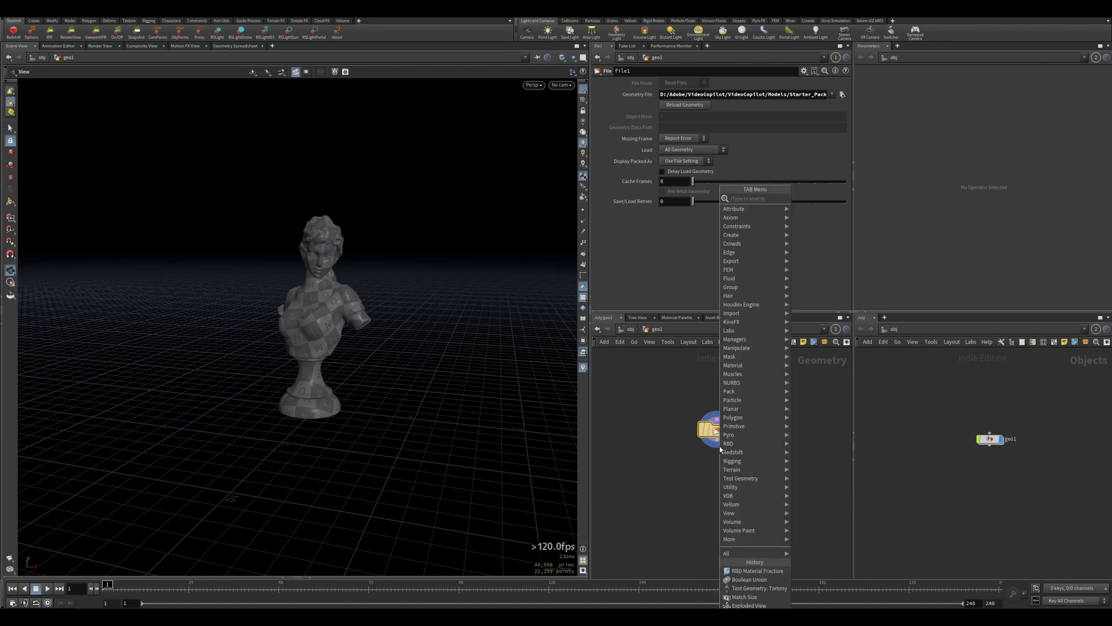
text(matchs)
key(Return)
key(Return)
click(733, 468)
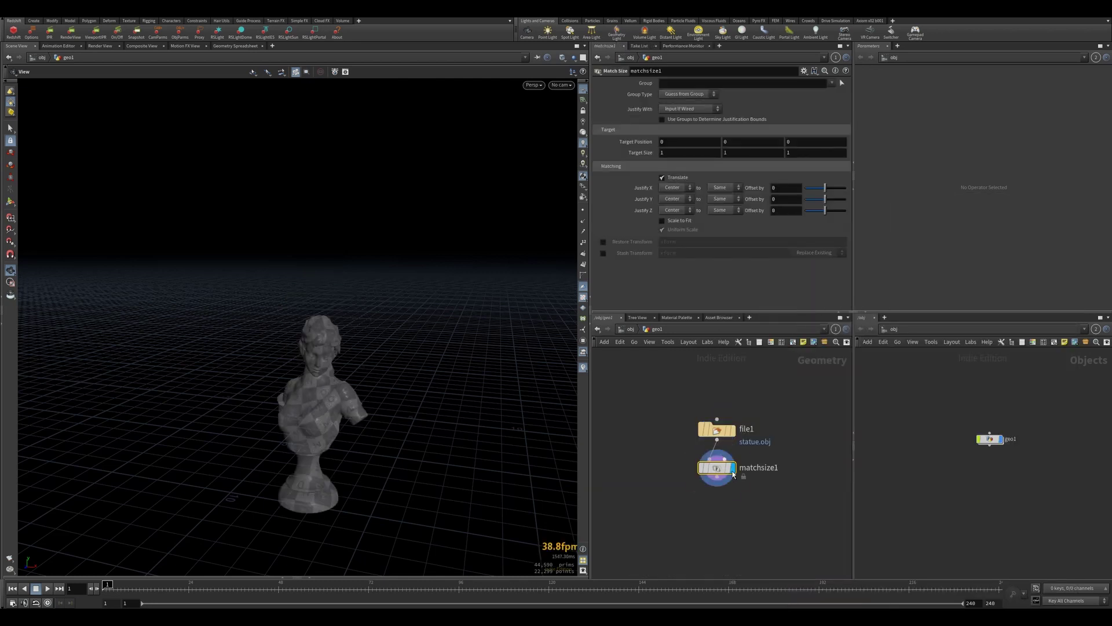
- Set the Match Size node's Justify Y to Min and enable Scale to Fit for the statue
mouse_move(360, 350)
mouse_down()
mouse_move(351, 330)
mouse_move(342, 341)
mouse_up()
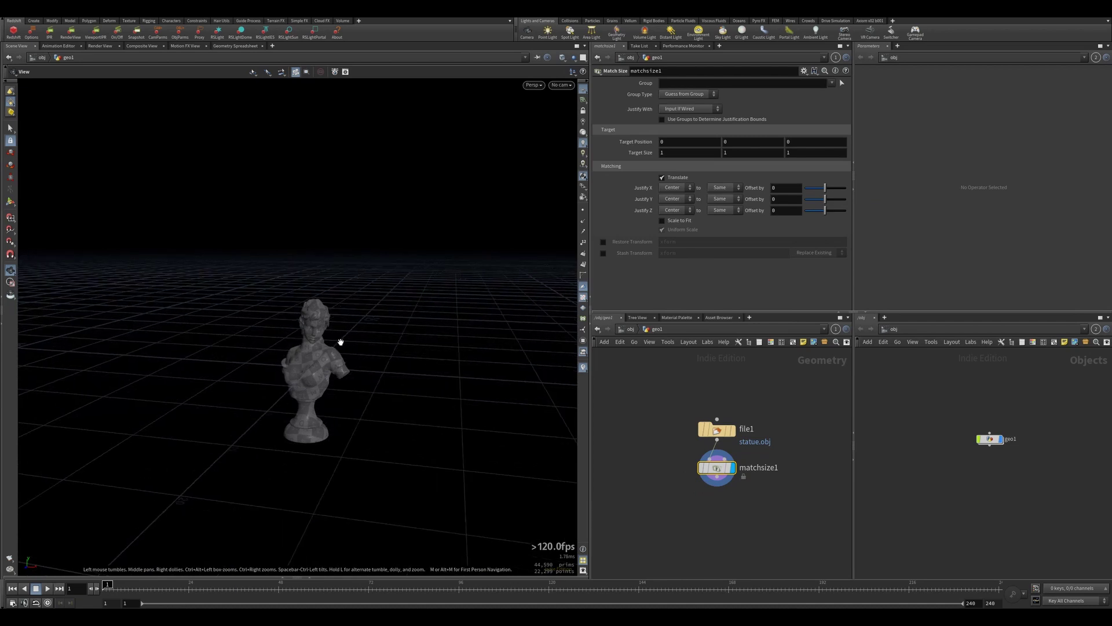
click(667, 216)
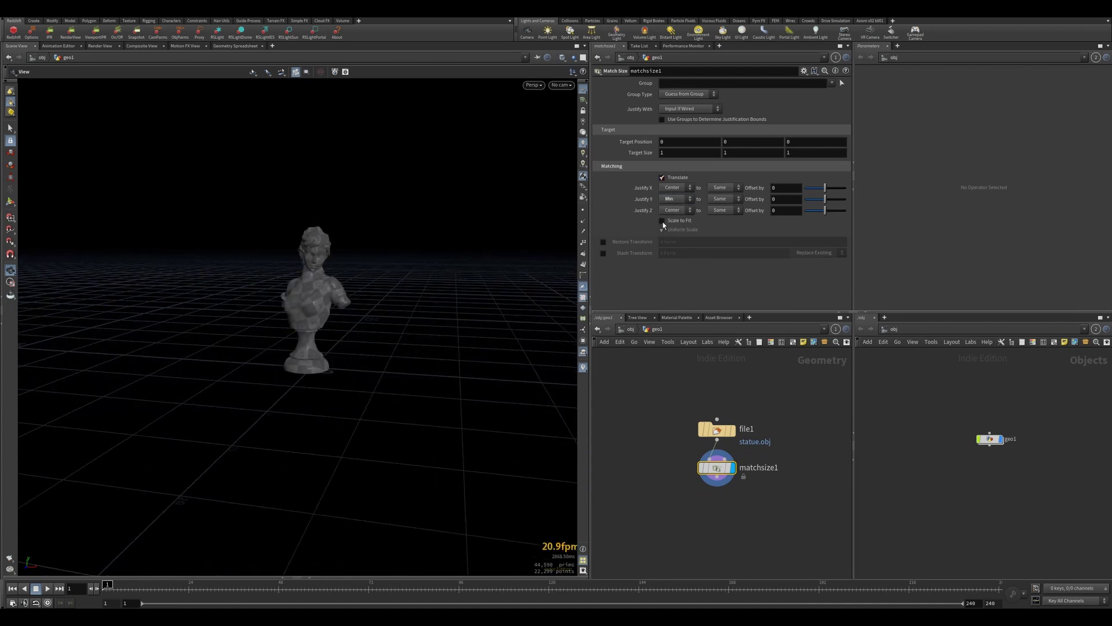
click(663, 221)
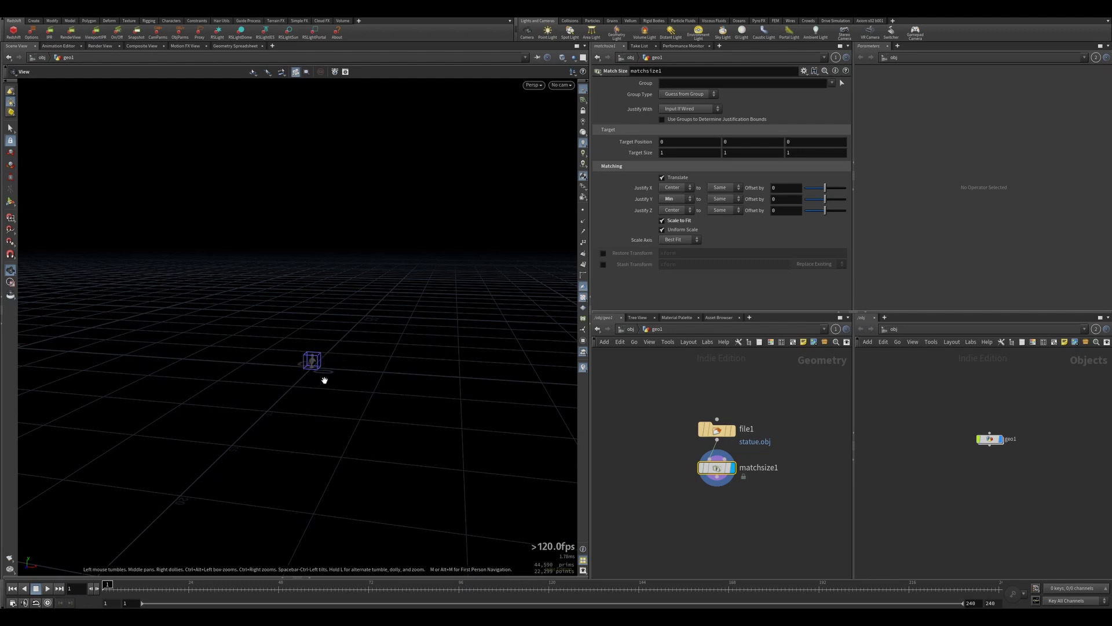
key(space+f)
right_drag(340, 364, 348, 324)
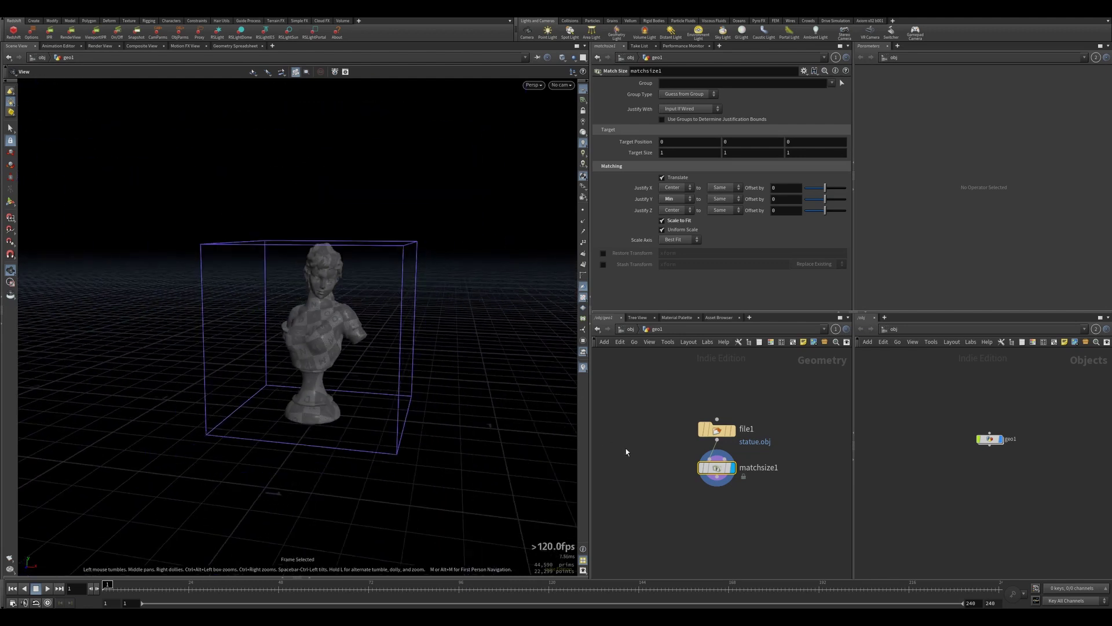
- Add a Test Geometry: Tommy node beside the statue chain and show it as a template for scale reference
key(Tab)
text(tommy)
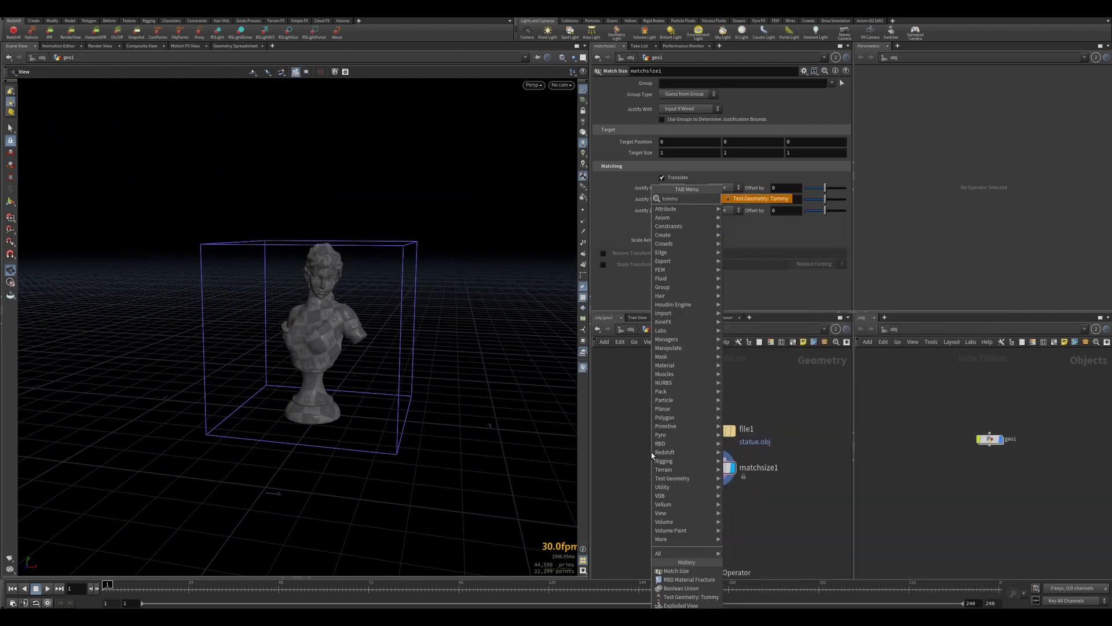
key(Return)
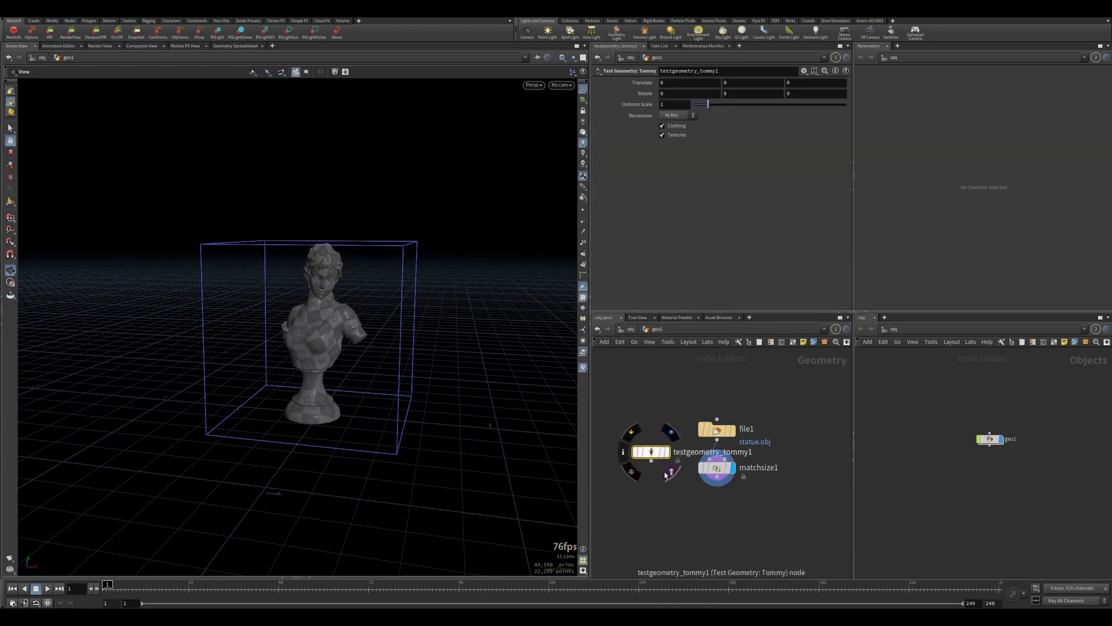
click(666, 452)
scroll(462, 374, down, 3)
middle_drag(431, 348, 393, 370)
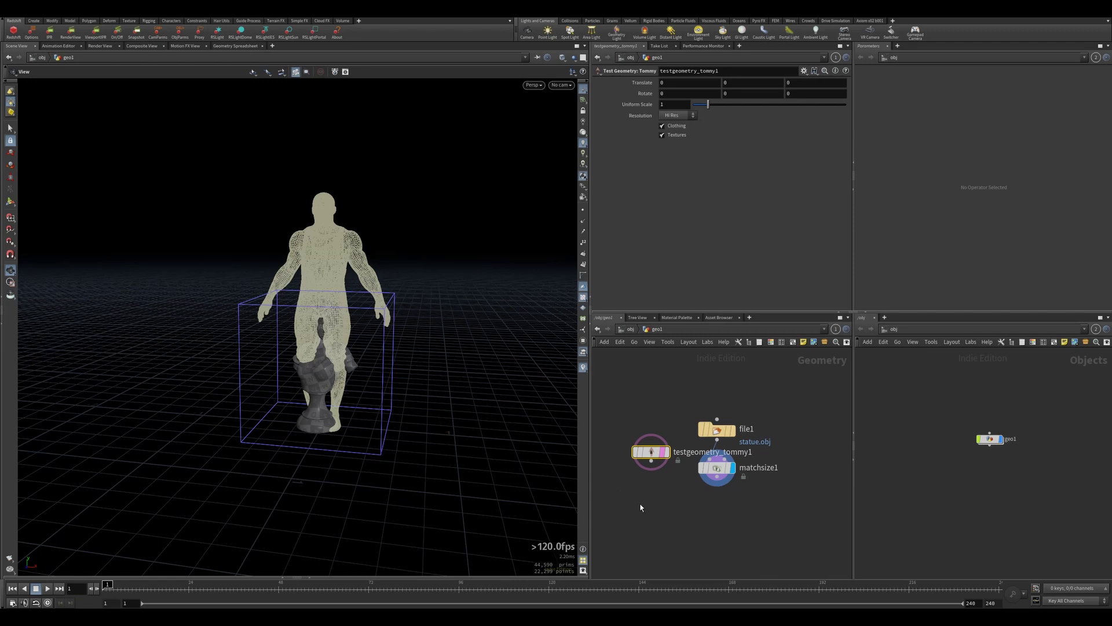
- Set the Match Size target size to 2, 2, 2 and turn off the Tommy figure's template display
click(737, 473)
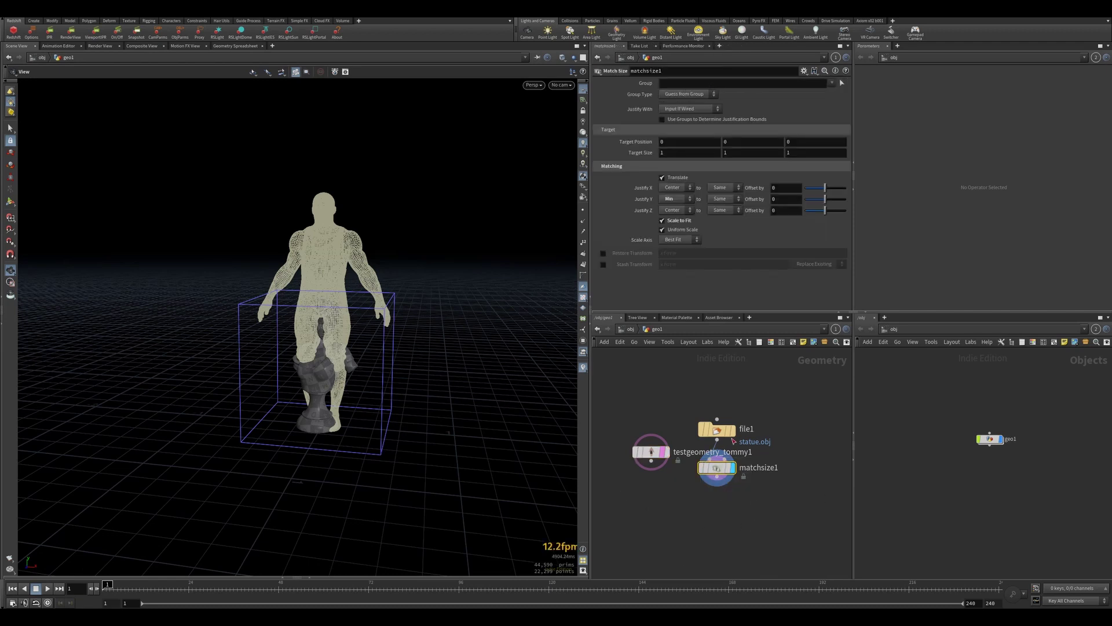
drag(332, 346, 407, 313)
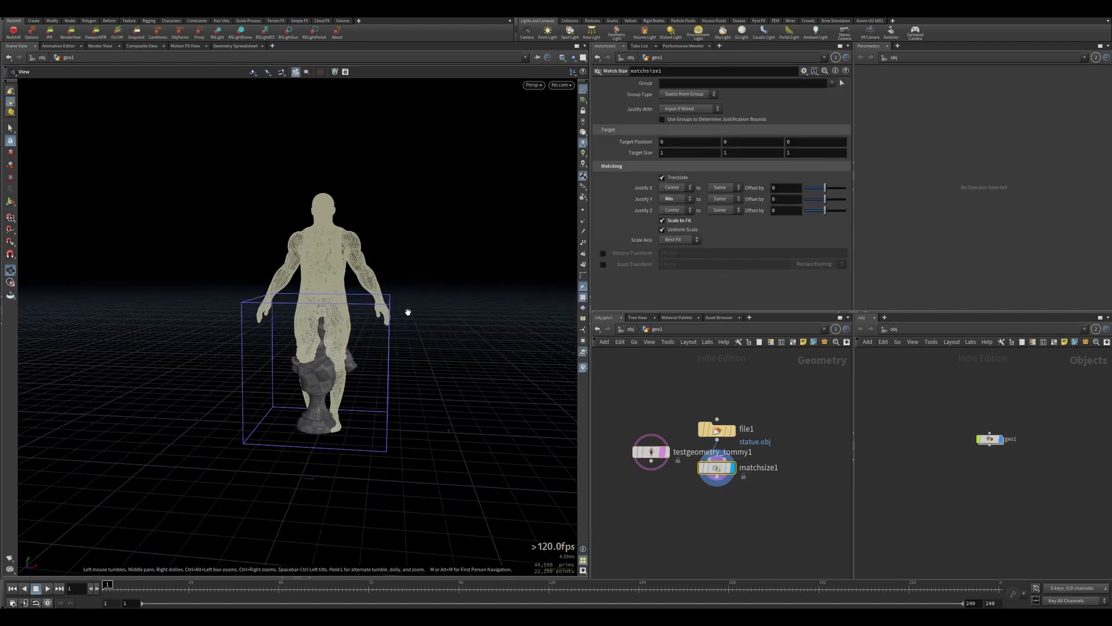
middle_drag(639, 152, 666, 137)
mouse_move(352, 262)
mouse_down()
mouse_move(280, 259)
mouse_move(350, 272)
mouse_up()
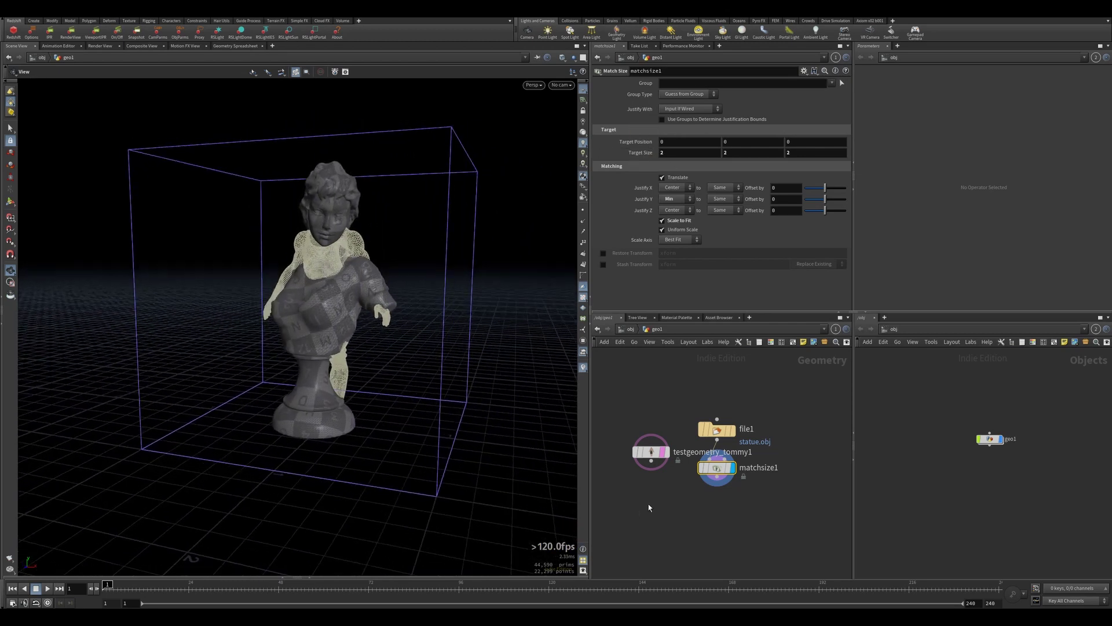
click(670, 474)
- Check the matched statue for separate pieces with a temporary Exploded View node, and delete that node
middle_drag(723, 517, 714, 471)
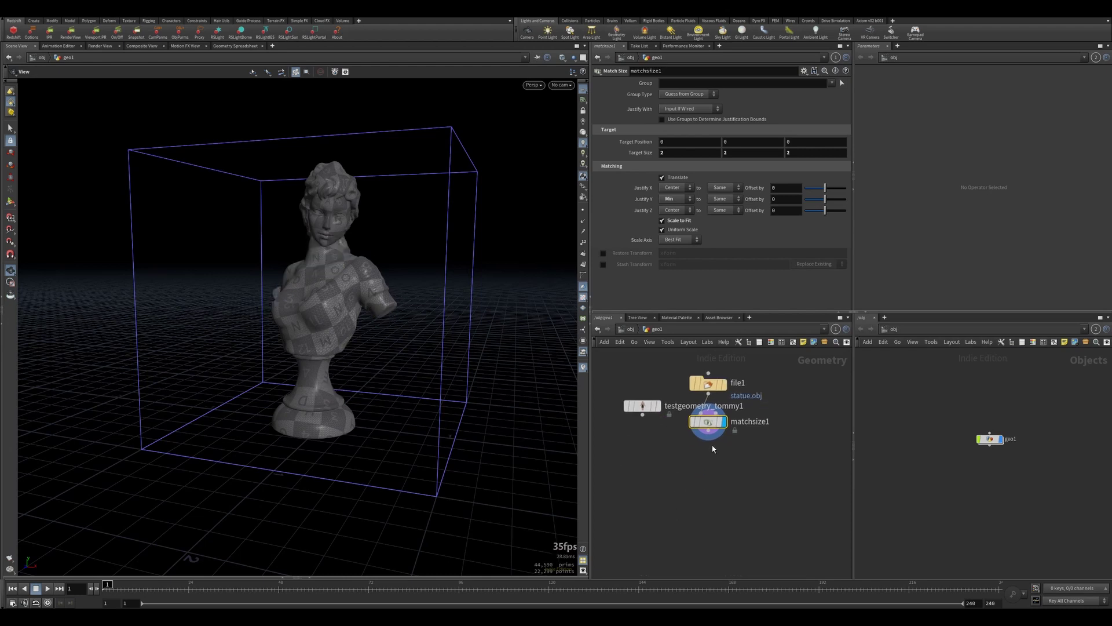
key(Tab)
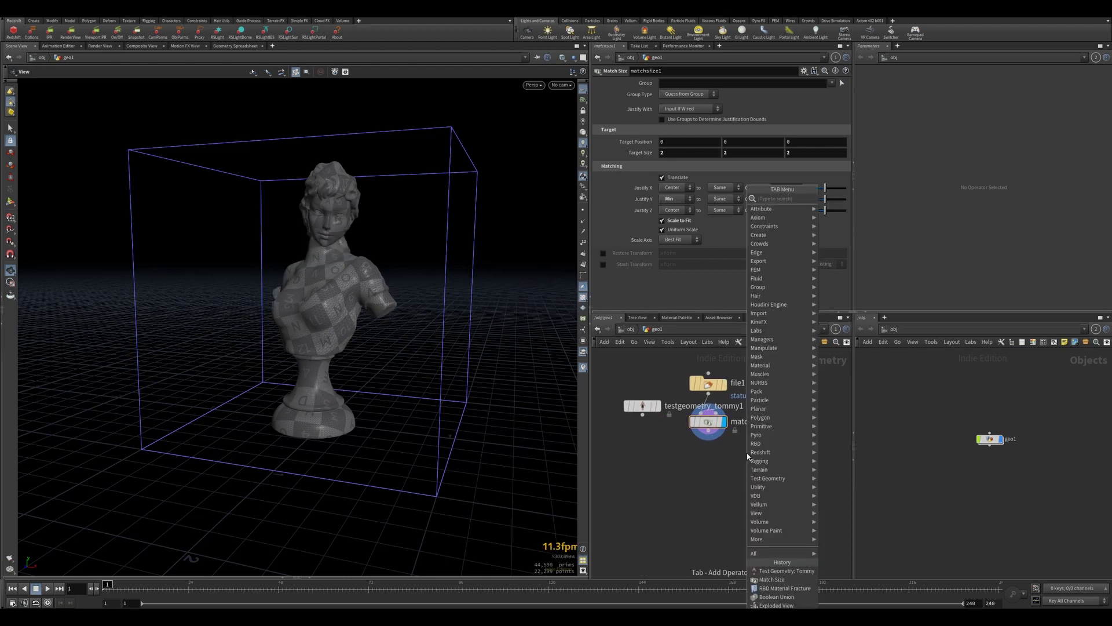
text(exploded)
key(Return)
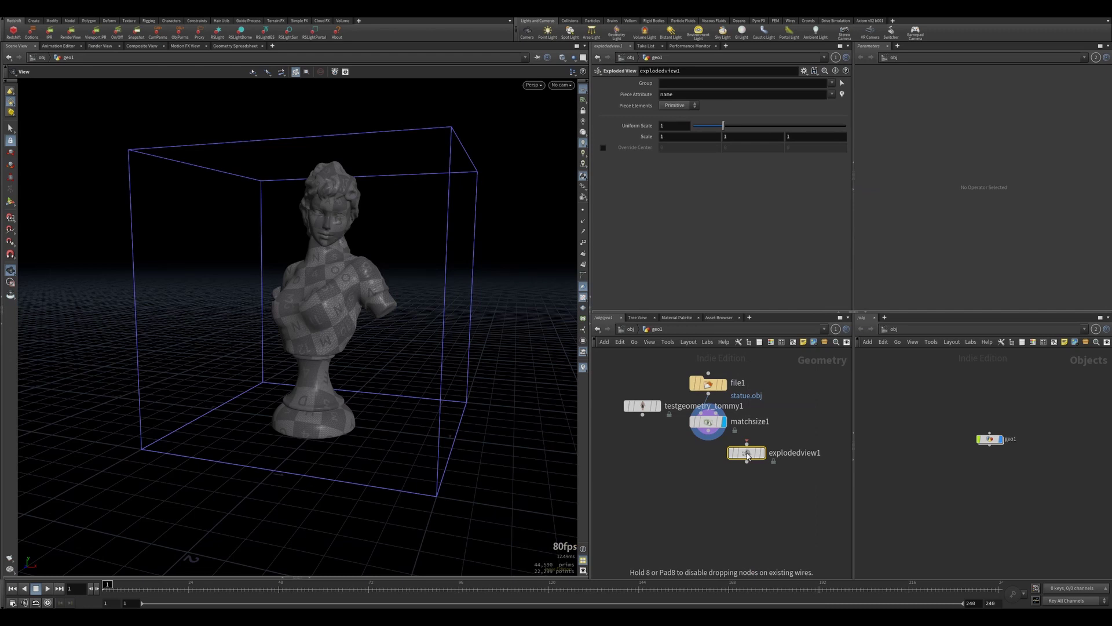
click(754, 457)
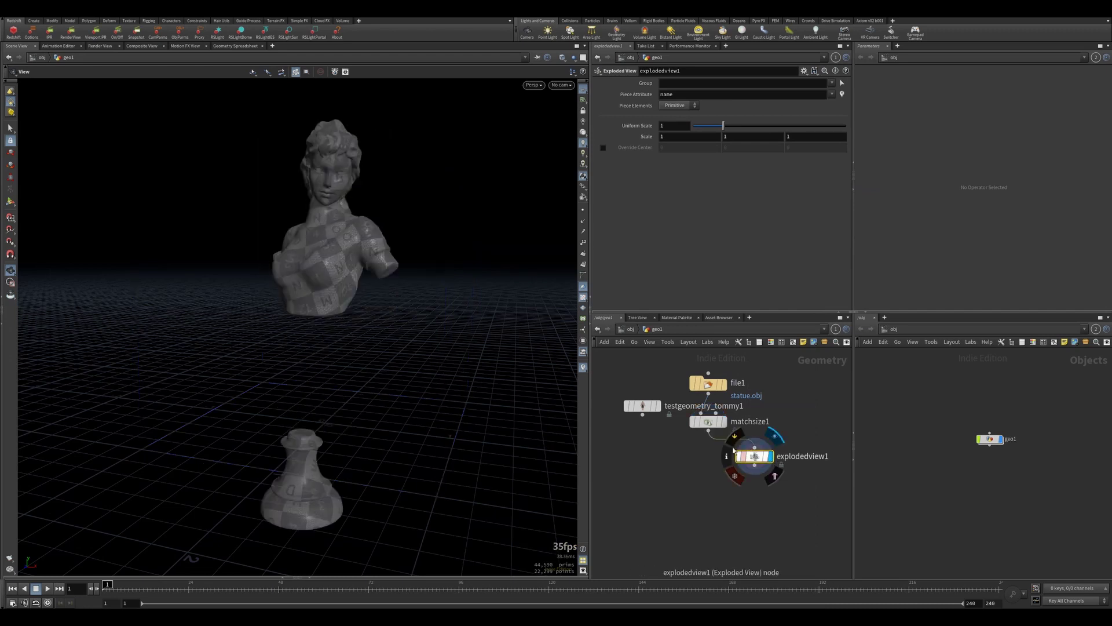
scroll(310, 313, down, 2)
drag(310, 313, 361, 310)
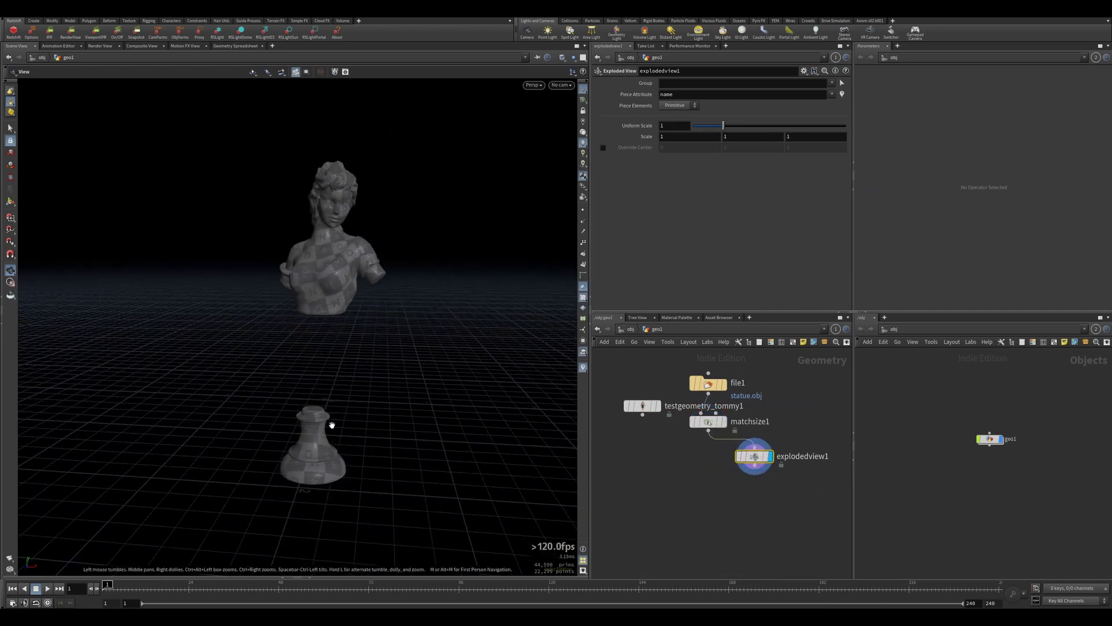
drag(293, 325, 350, 302)
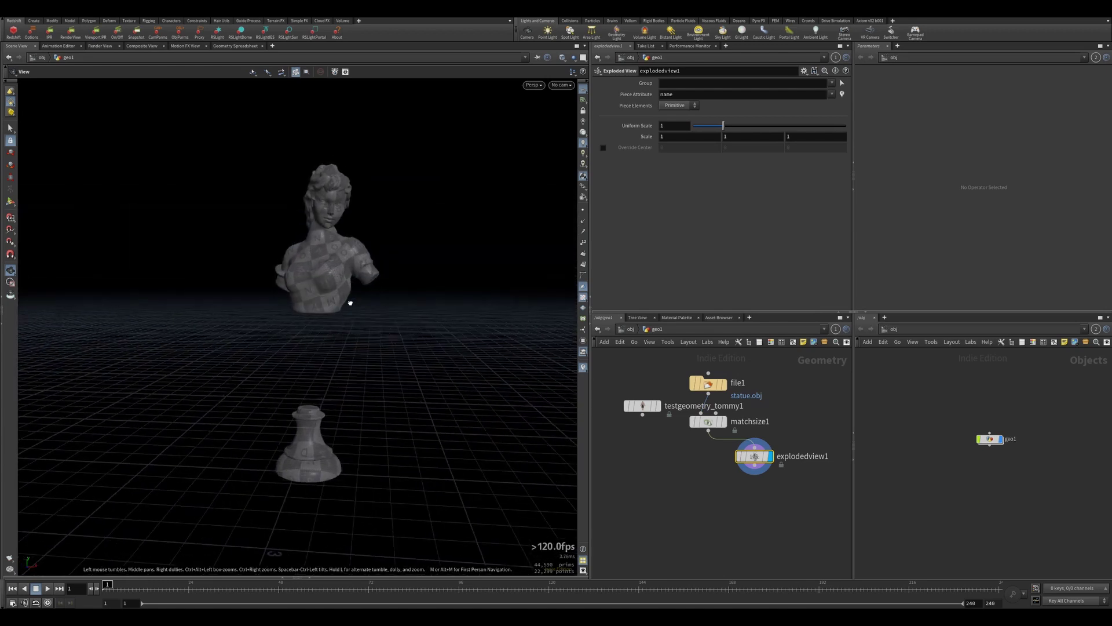
key(Up)
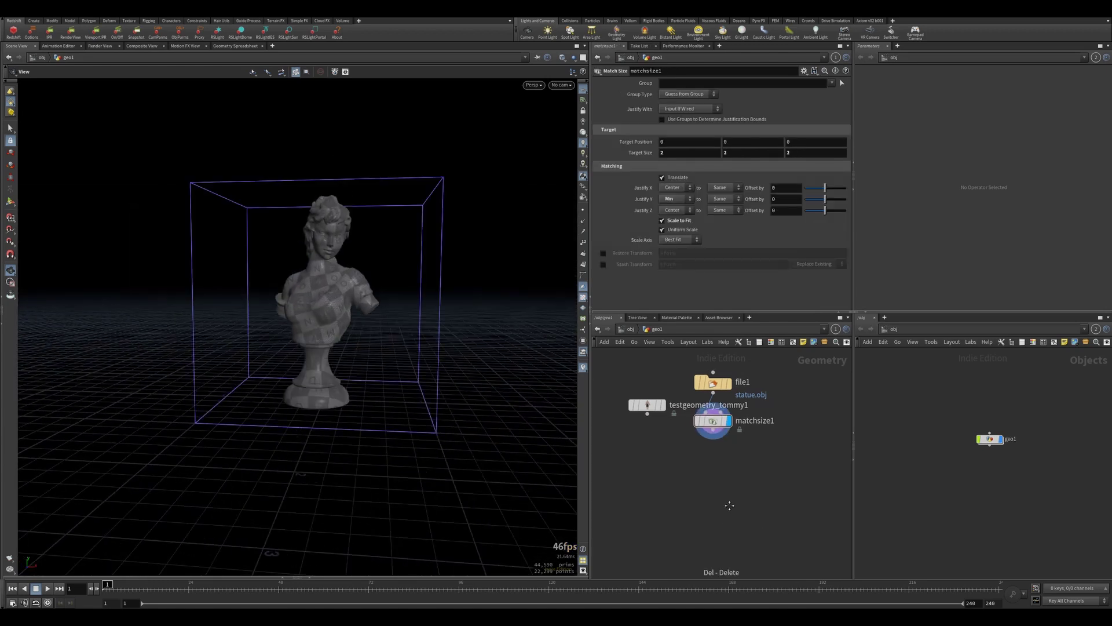
- Add a Boolean Union node, wire the Match Size output into both of its inputs, and display it
key(Tab)
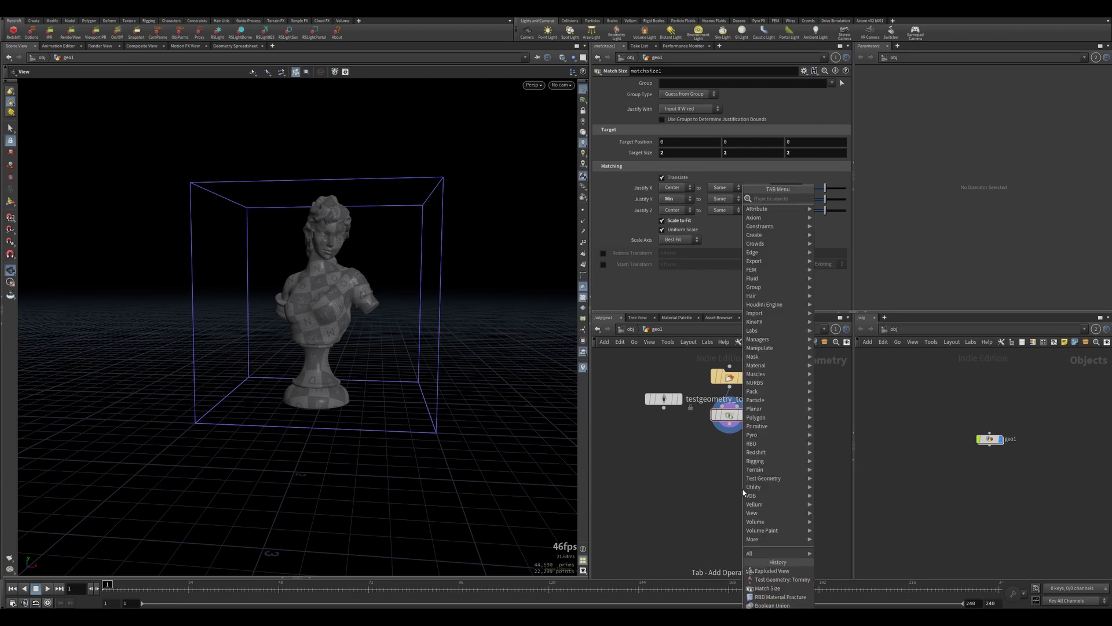
text(boolean un)
key(Return)
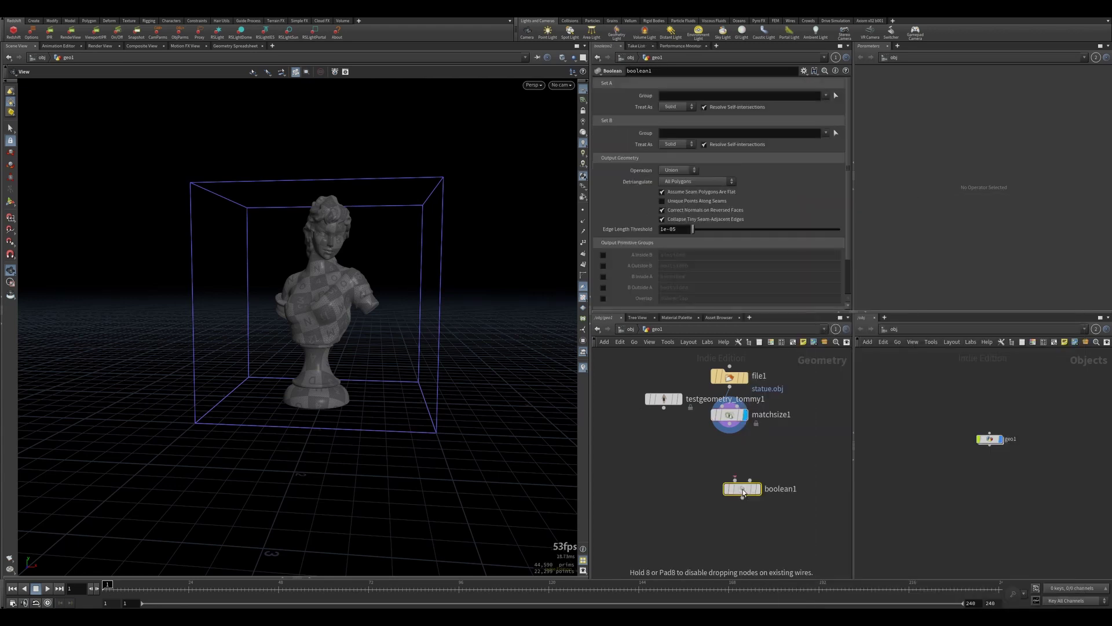
click(729, 463)
click(722, 453)
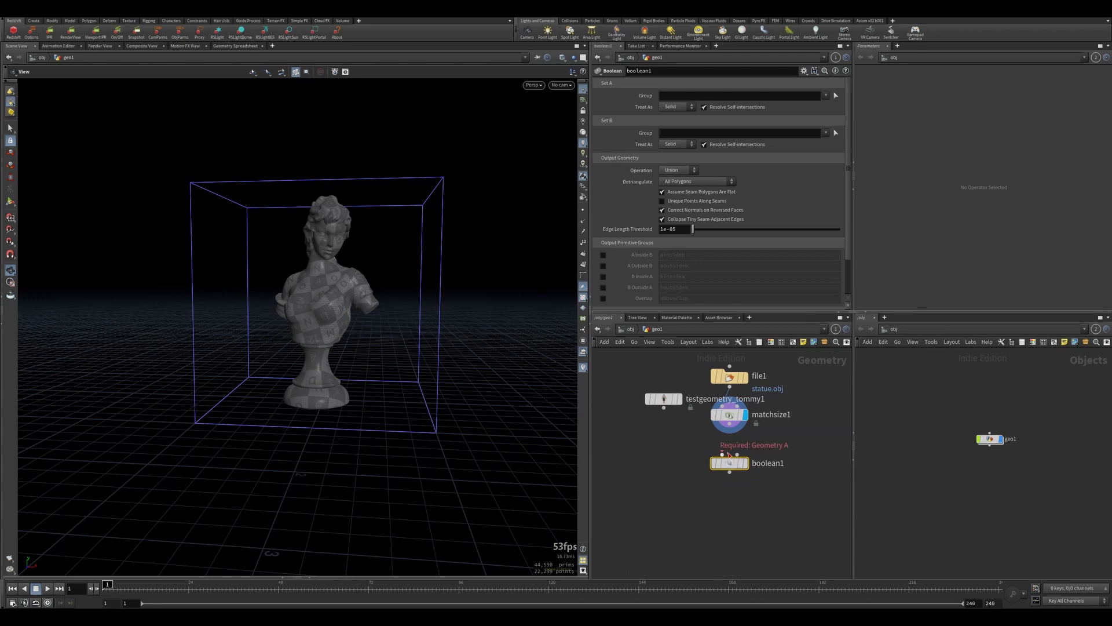
click(731, 424)
click(738, 454)
click(730, 424)
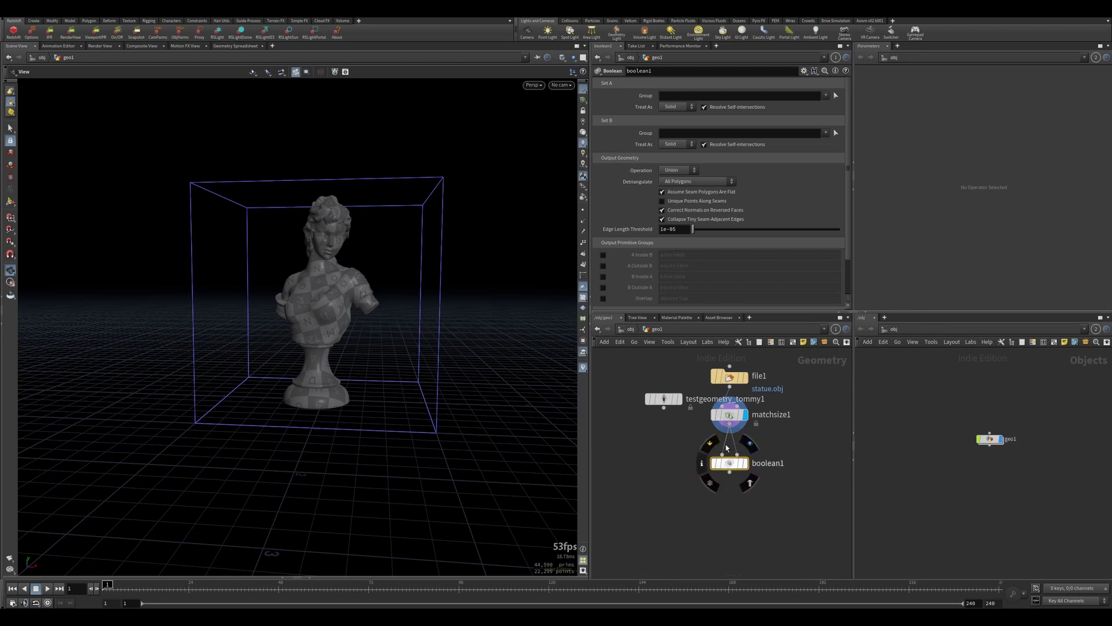
click(748, 444)
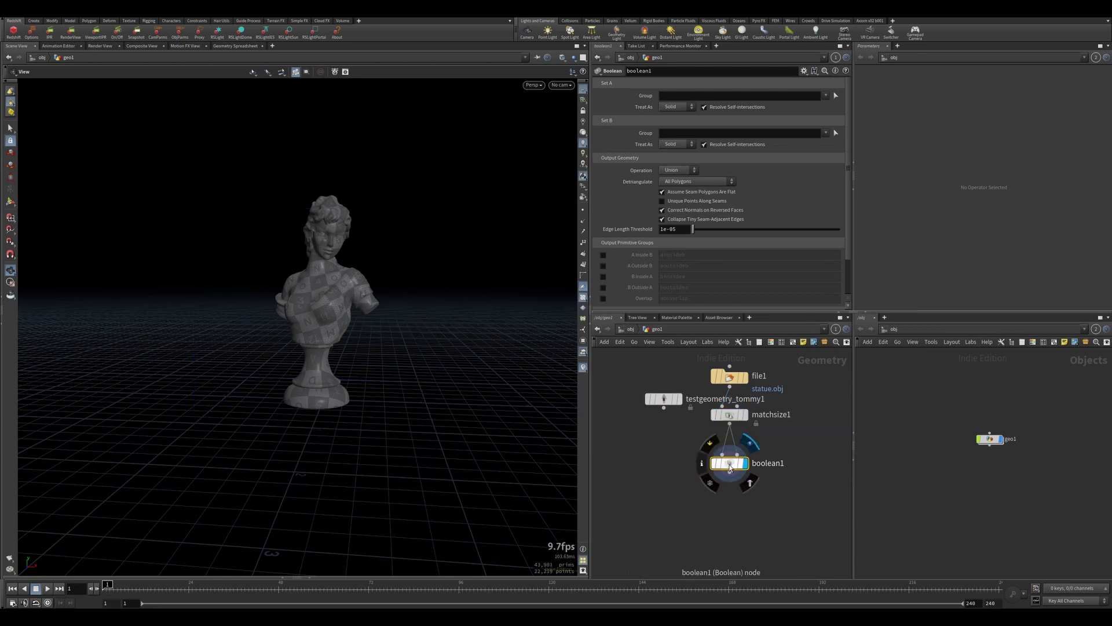
- Branch an Exploded View node off the Boolean output and display it to inspect the merged statue
key(Tab)
text(expl)
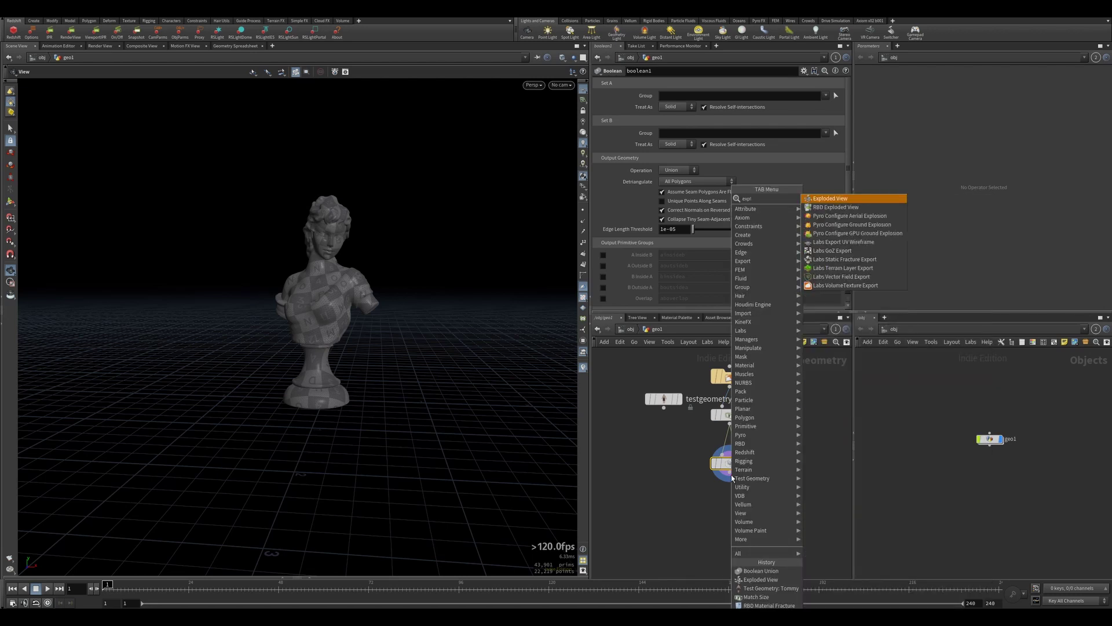
key(Return)
click(739, 508)
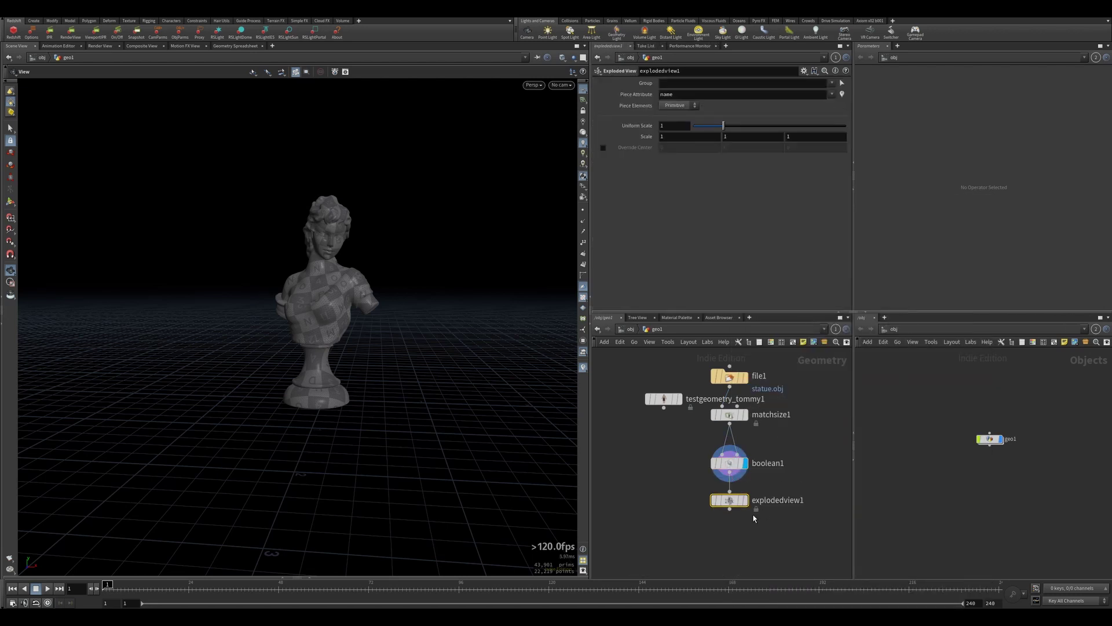
drag(738, 508, 794, 509)
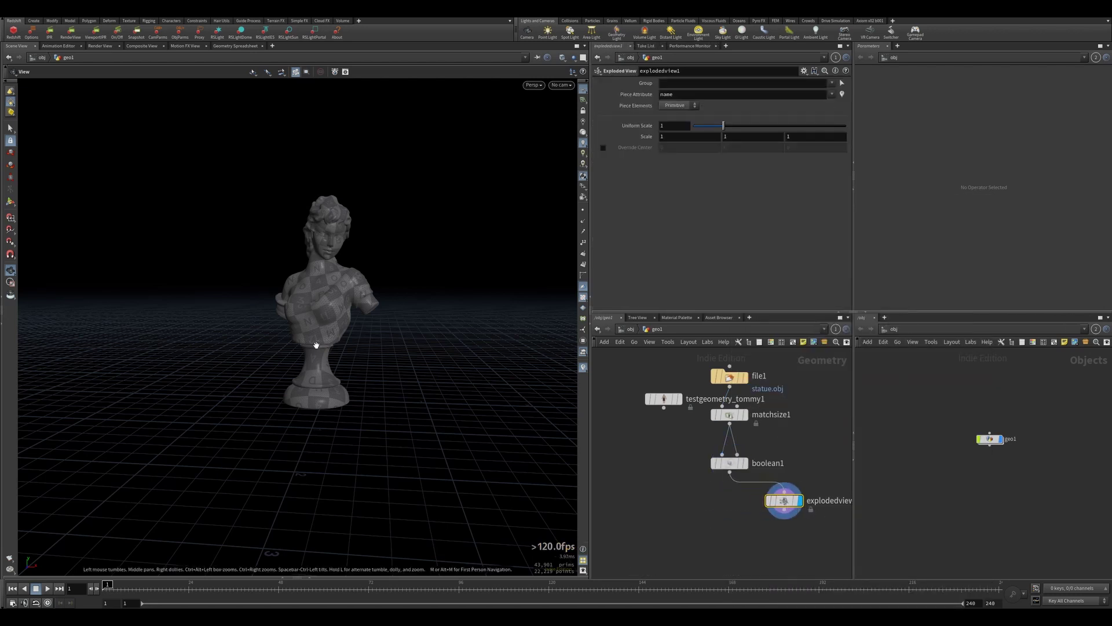
scroll(707, 503, down, 3)
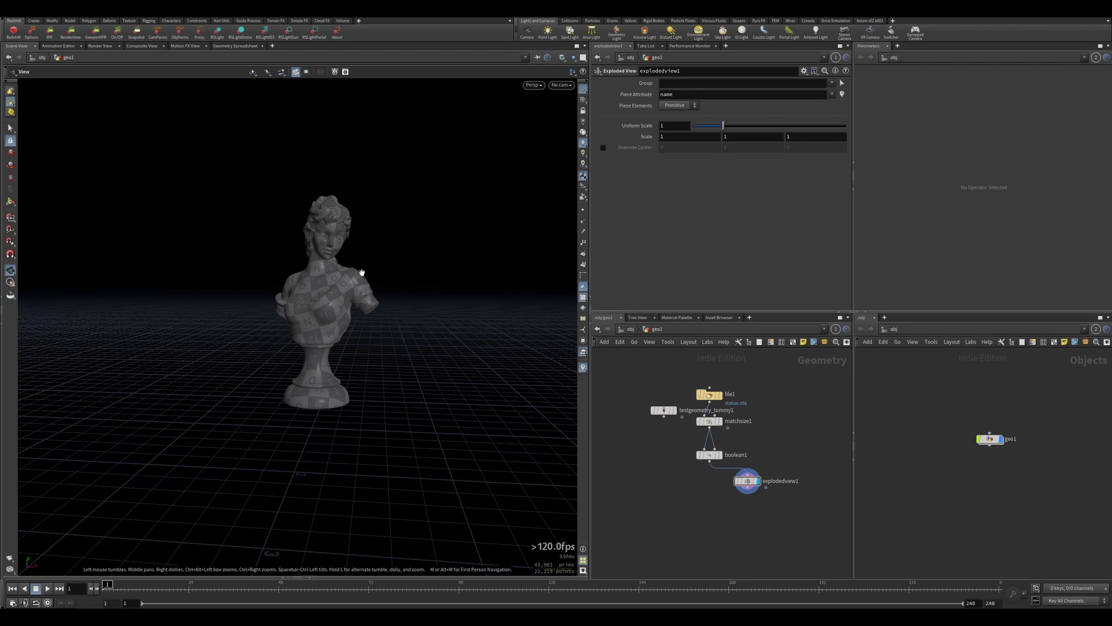
mouse_move(329, 342)
mouse_down()
mouse_move(255, 333)
mouse_move(321, 330)
mouse_up()
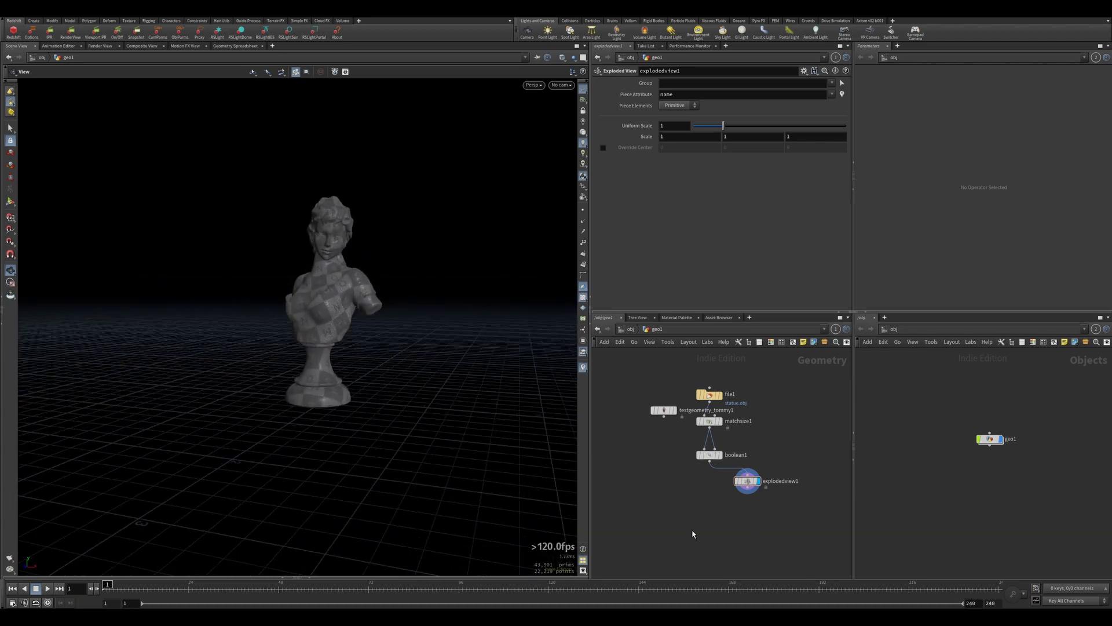
- Add an RBD Material Fracture node, connect the Boolean output to its geometry input, and display it
key(Tab)
text(rbd f)
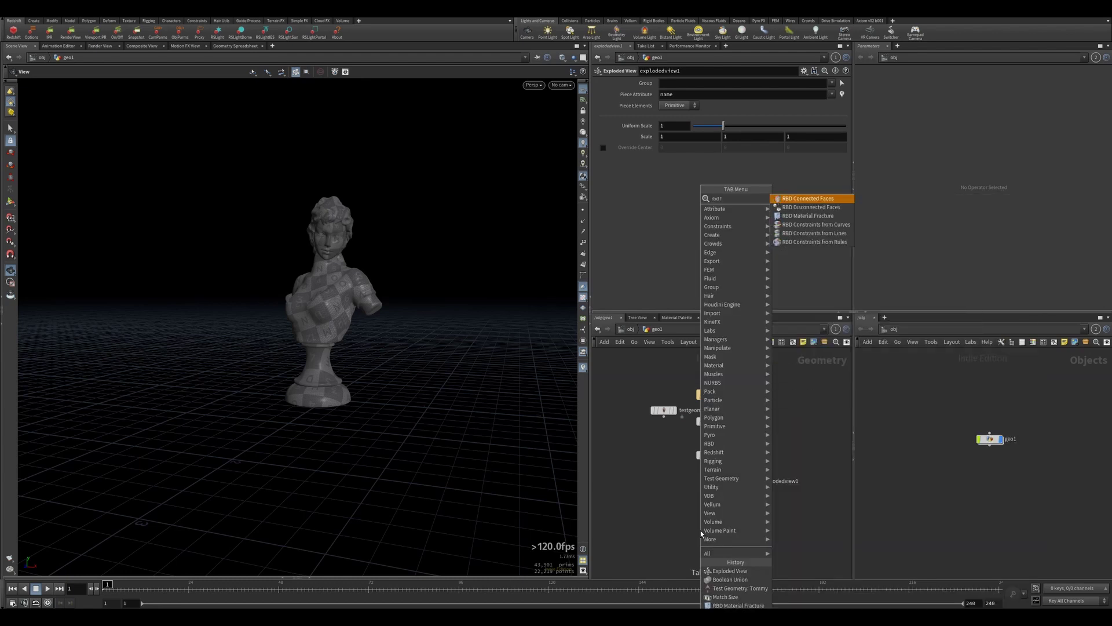
key(Return)
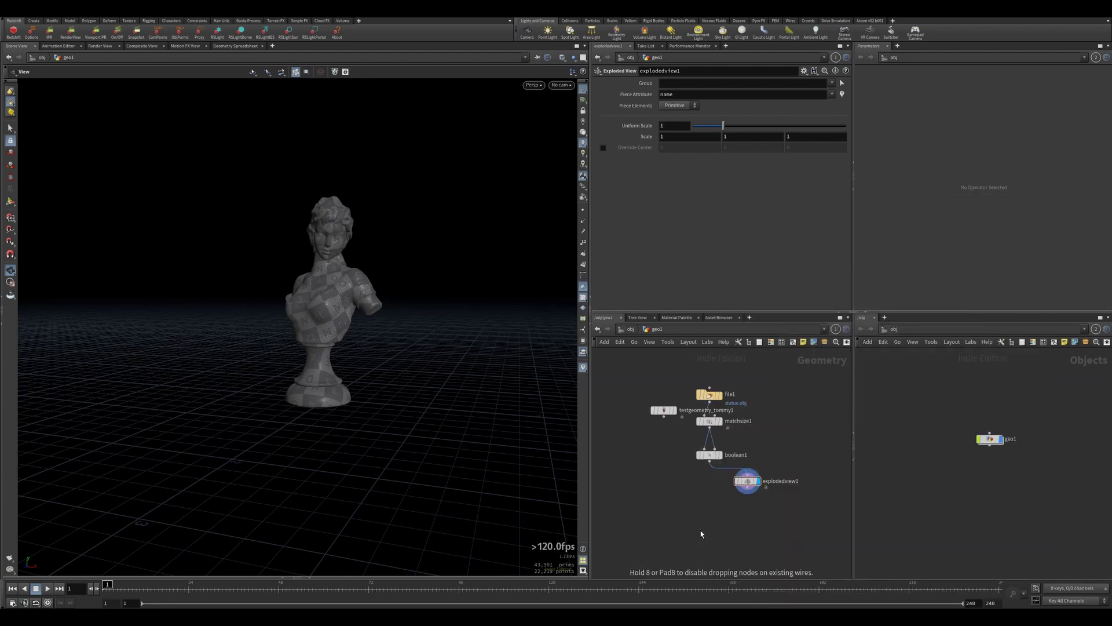
click(702, 505)
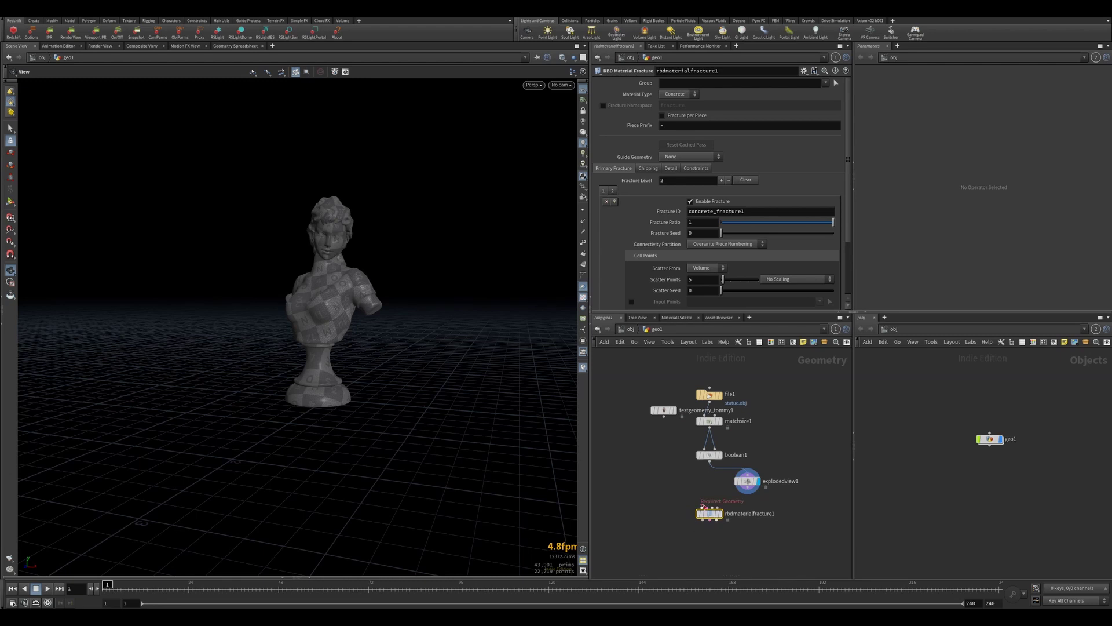
drag(703, 505, 709, 460)
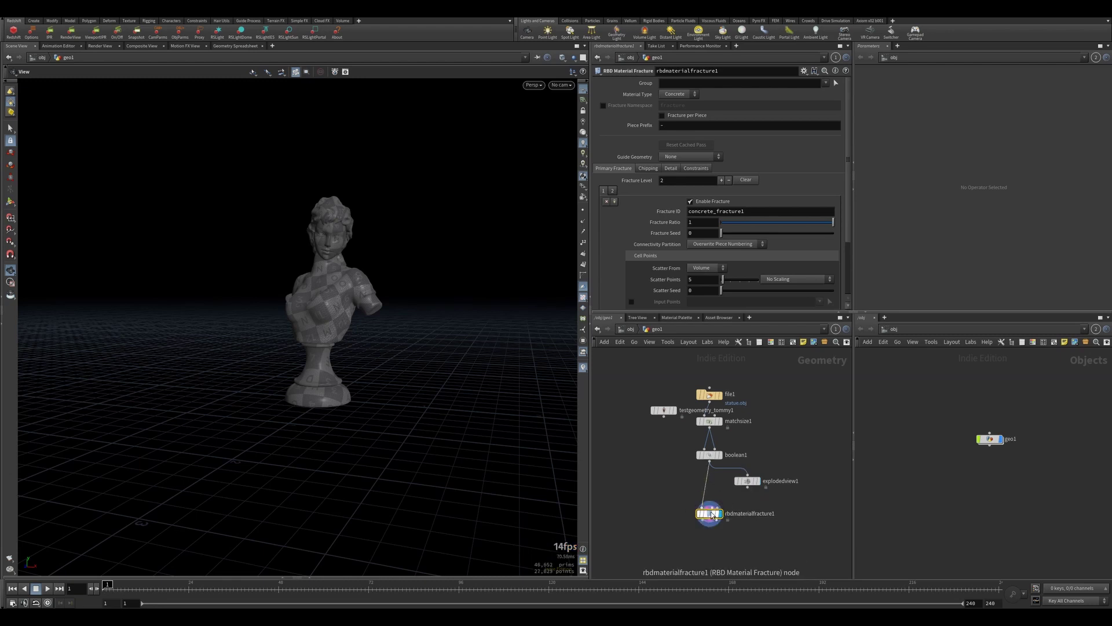
drag(713, 515, 713, 512)
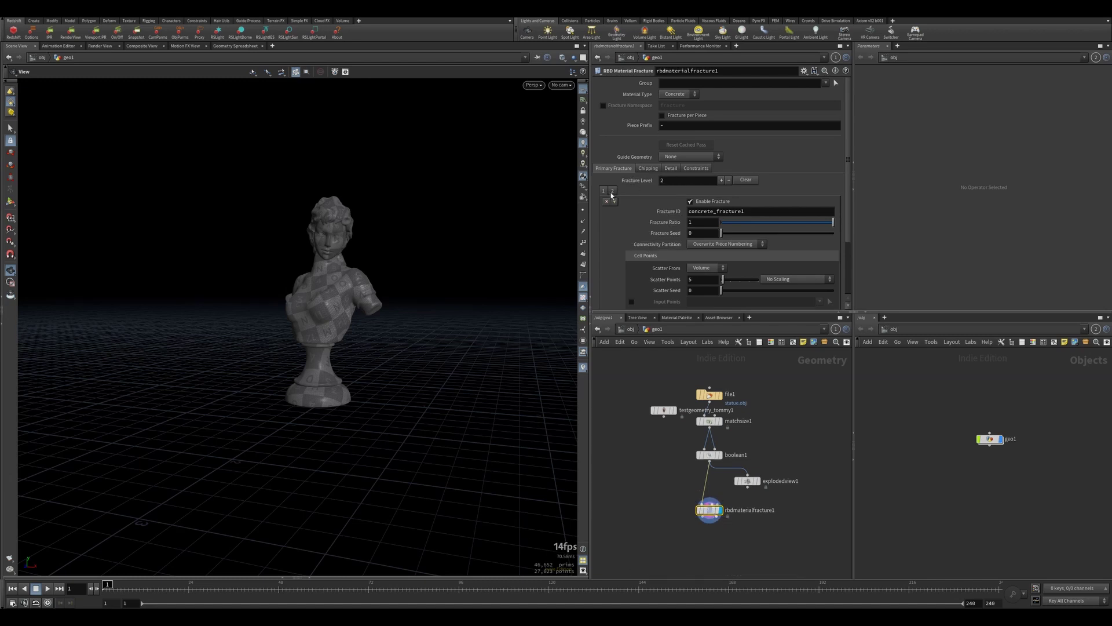
- Rewire the Exploded View node to the RBD Material Fracture geometry output, place it below that node, and display it
drag(238, 248, 358, 278)
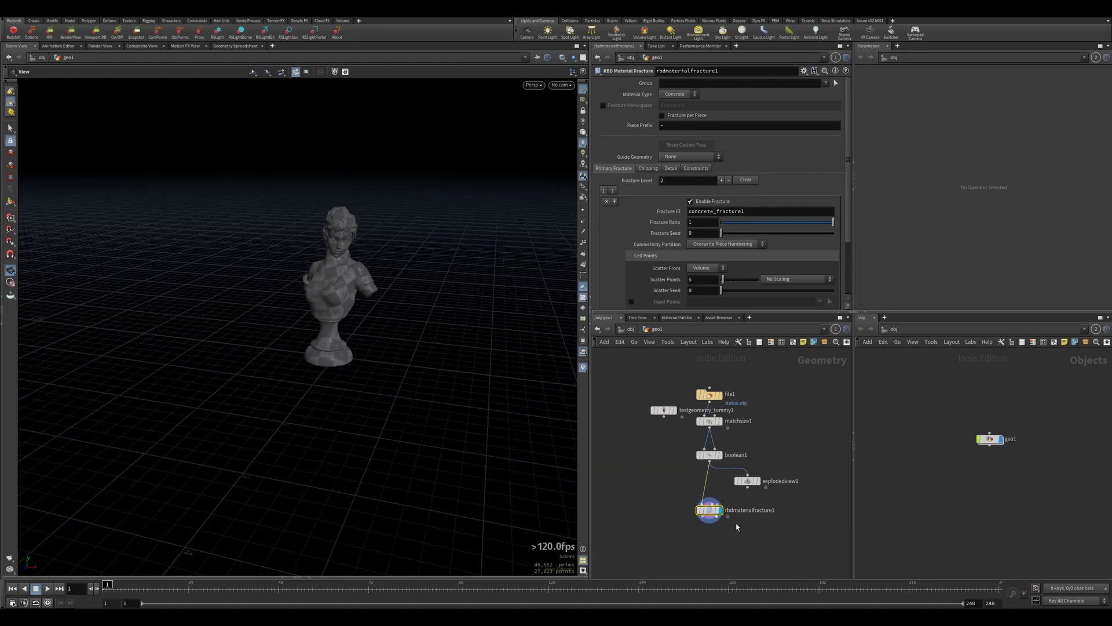
middle_drag(737, 526, 731, 477)
drag(742, 426, 704, 467)
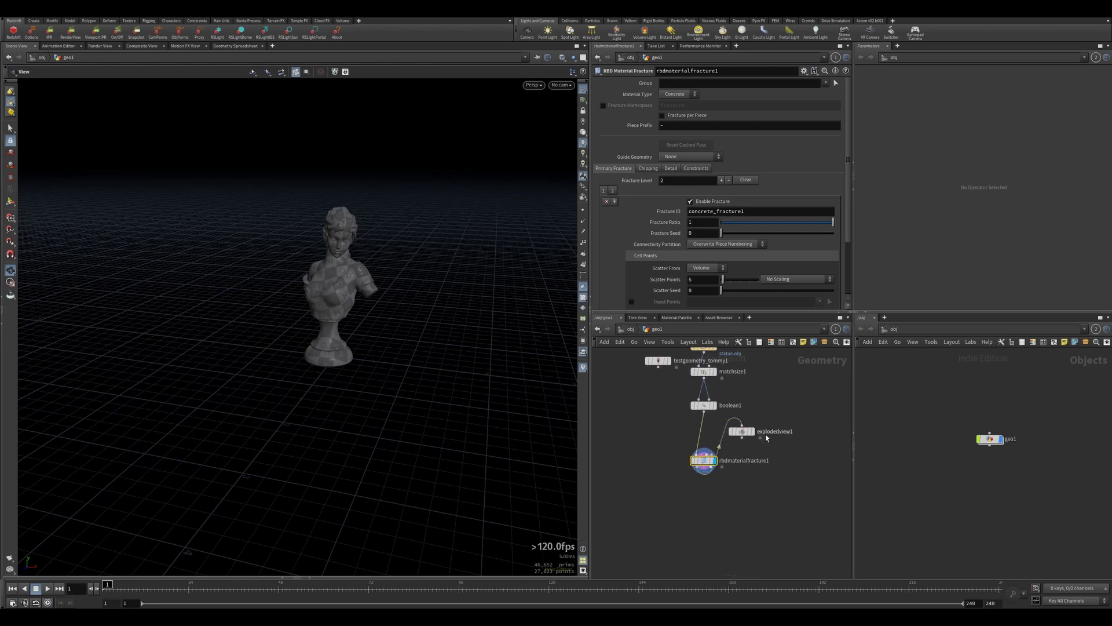
click(752, 431)
drag(746, 435, 765, 488)
mouse_move(335, 301)
mouse_down()
mouse_move(412, 293)
mouse_move(353, 298)
mouse_up()
drag(706, 460, 706, 445)
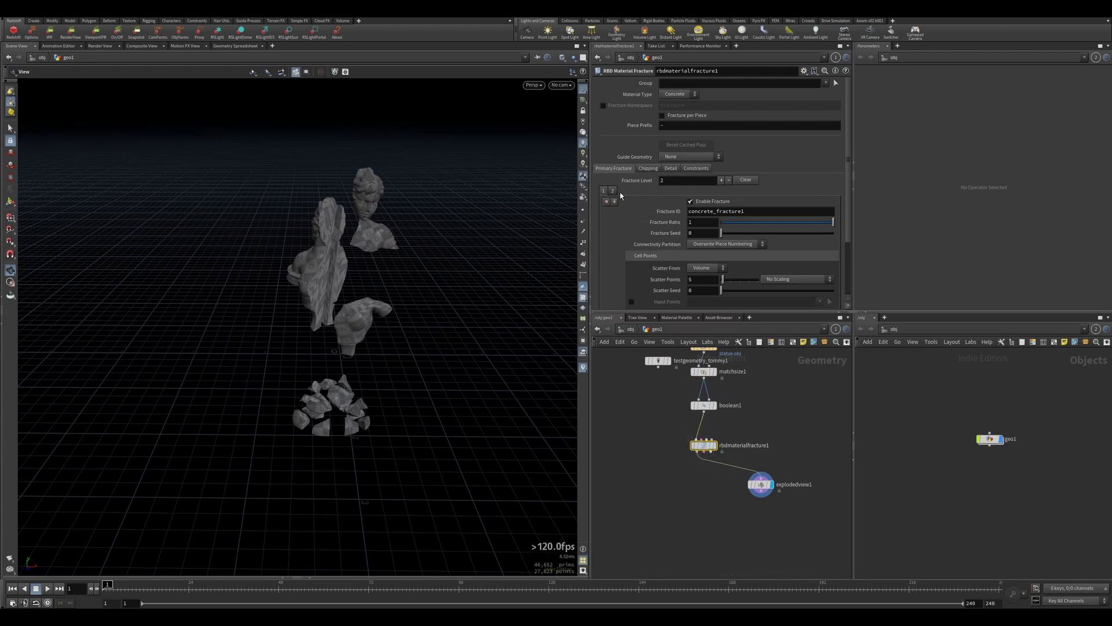
- Reduce the RBD Material Fracture to a single fracture level and inspect the exploded pieces
right_drag(405, 248, 394, 271)
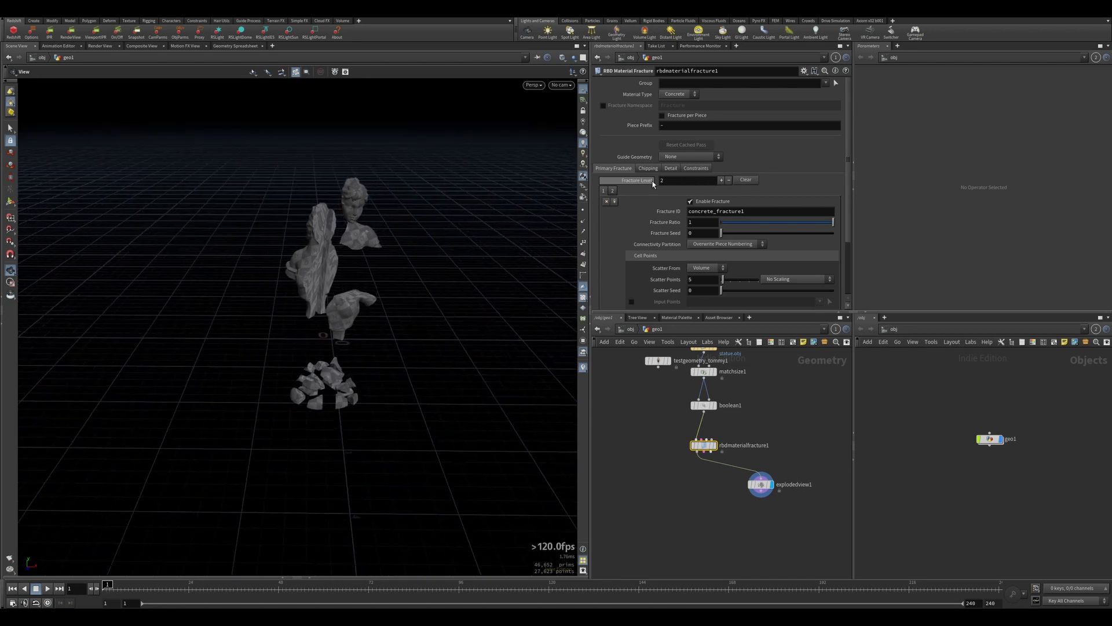
click(606, 202)
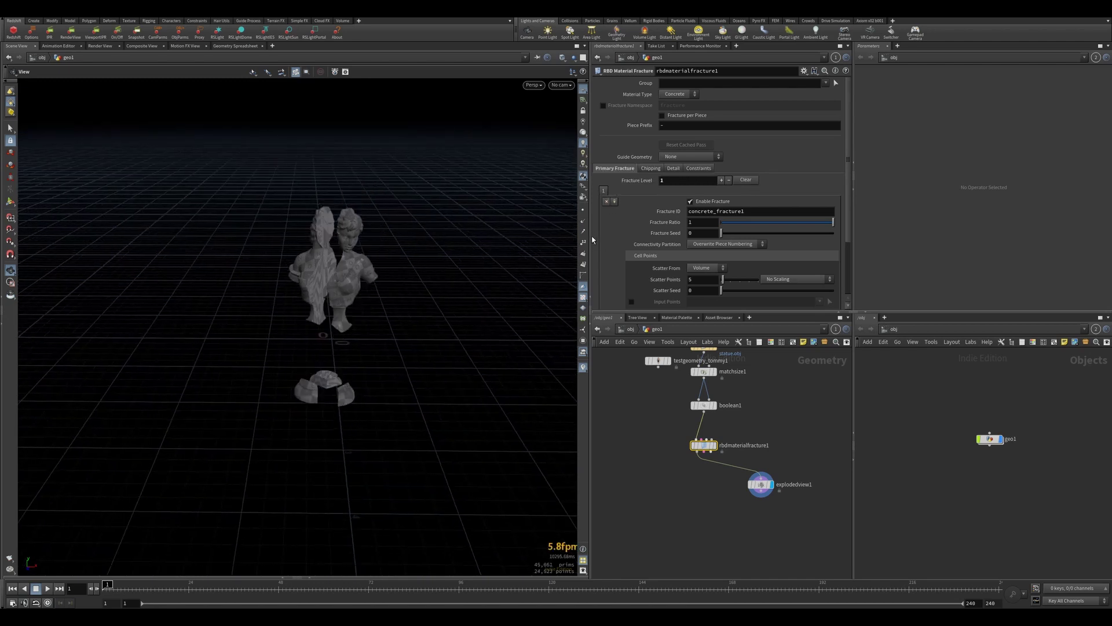
drag(350, 300, 325, 278)
right_drag(324, 278, 325, 290)
middle_drag(325, 291, 325, 277)
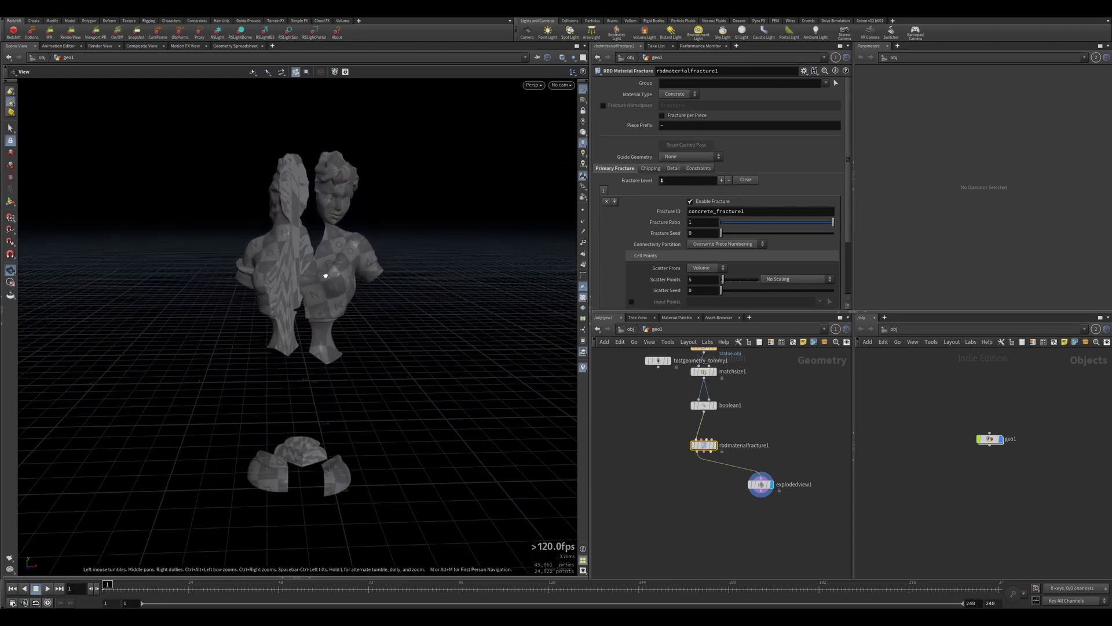
drag(325, 276, 363, 278)
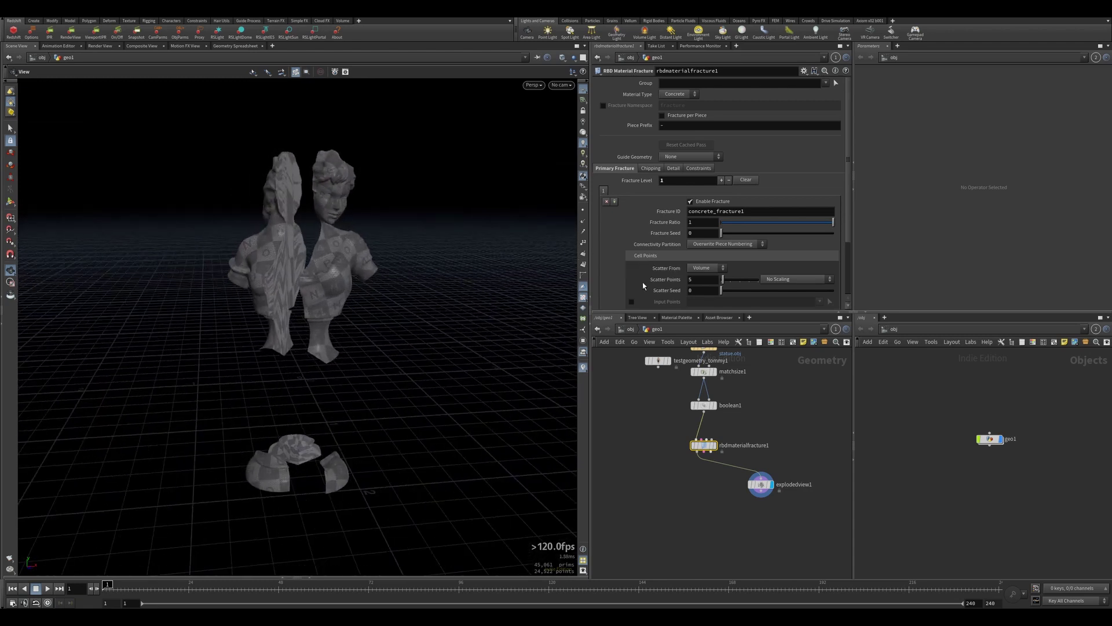
- Set the Scatter Points of the first fracture level to 16 and inspect the new pieces
scroll(663, 260, down, 3)
click(701, 211)
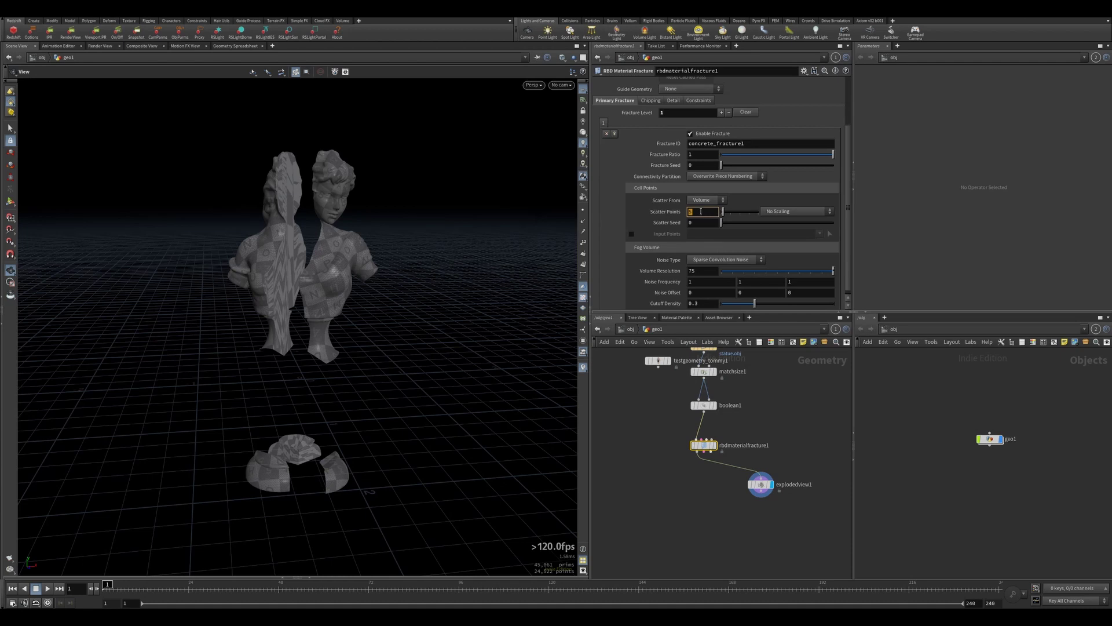
key(Return)
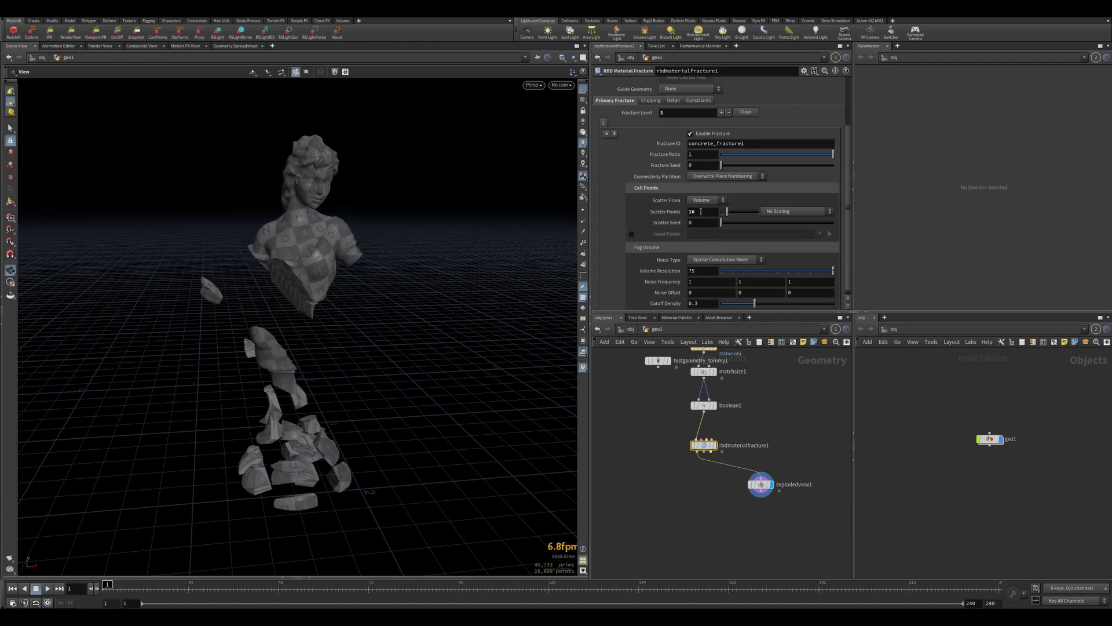
drag(325, 263, 255, 278)
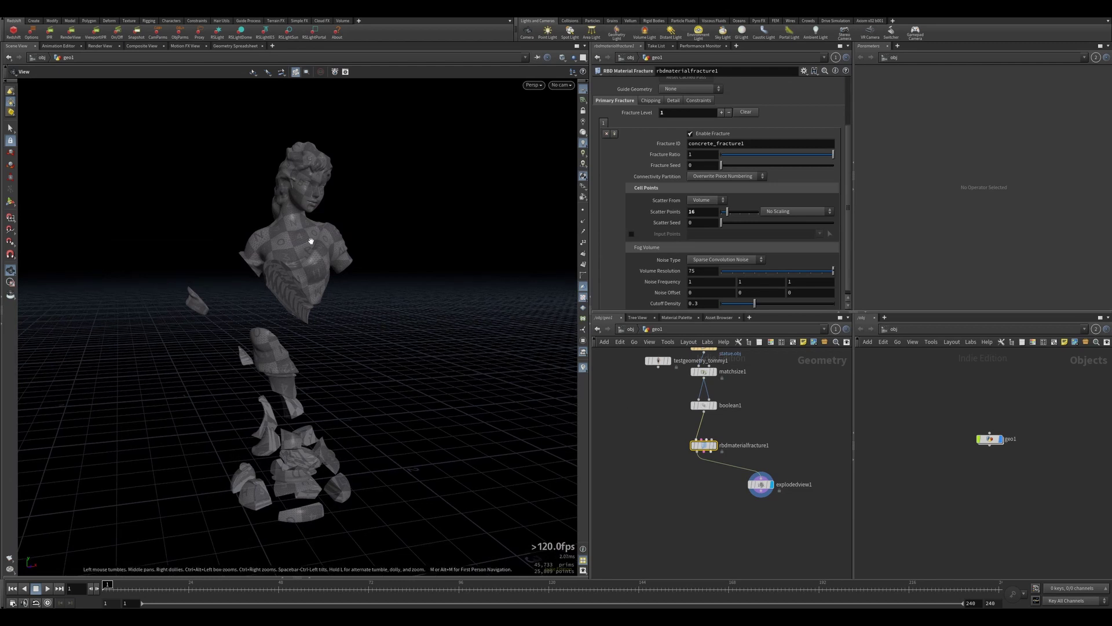
drag(344, 254, 270, 256)
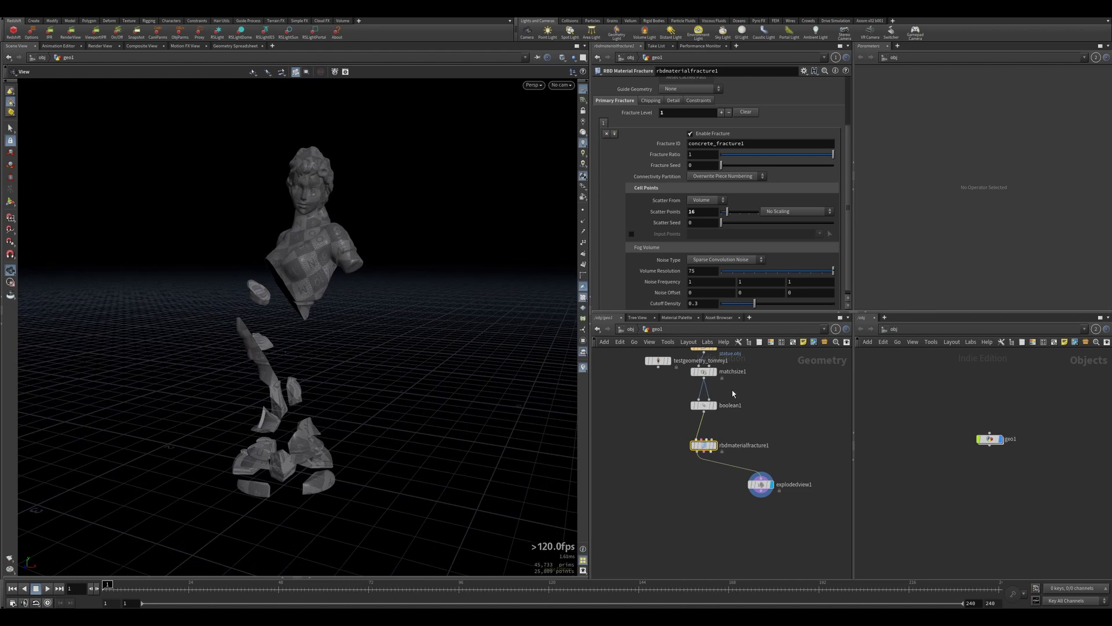
- Examine the Boolean node's settings and how the fracture pieces are distributed over the exploded statue
click(703, 405)
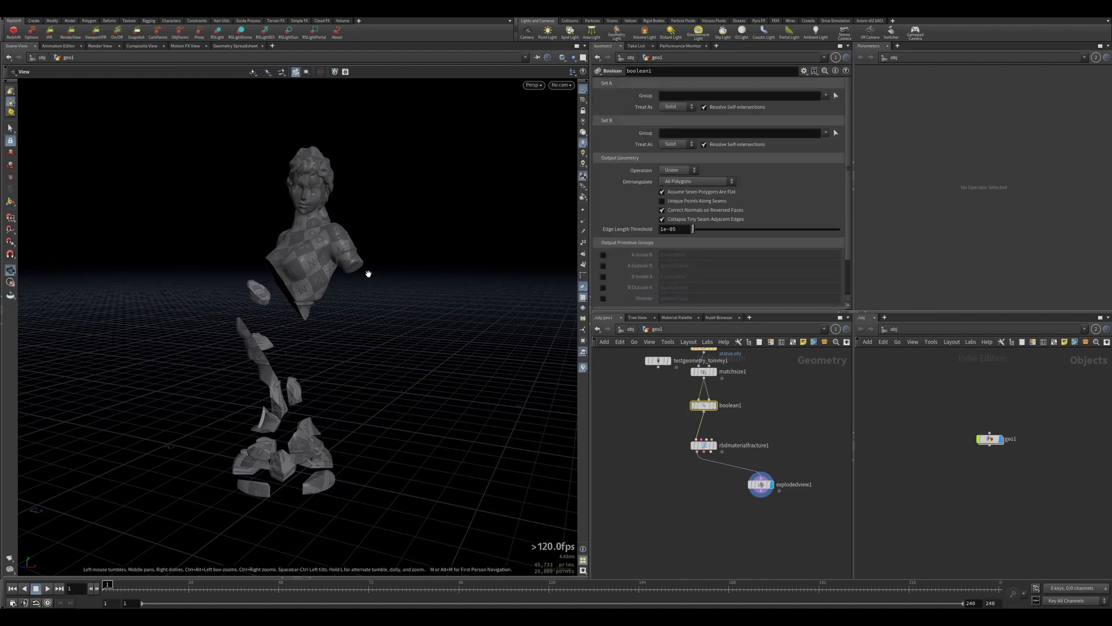
mouse_move(328, 265)
mouse_down()
mouse_move(392, 289)
mouse_move(328, 259)
mouse_up()
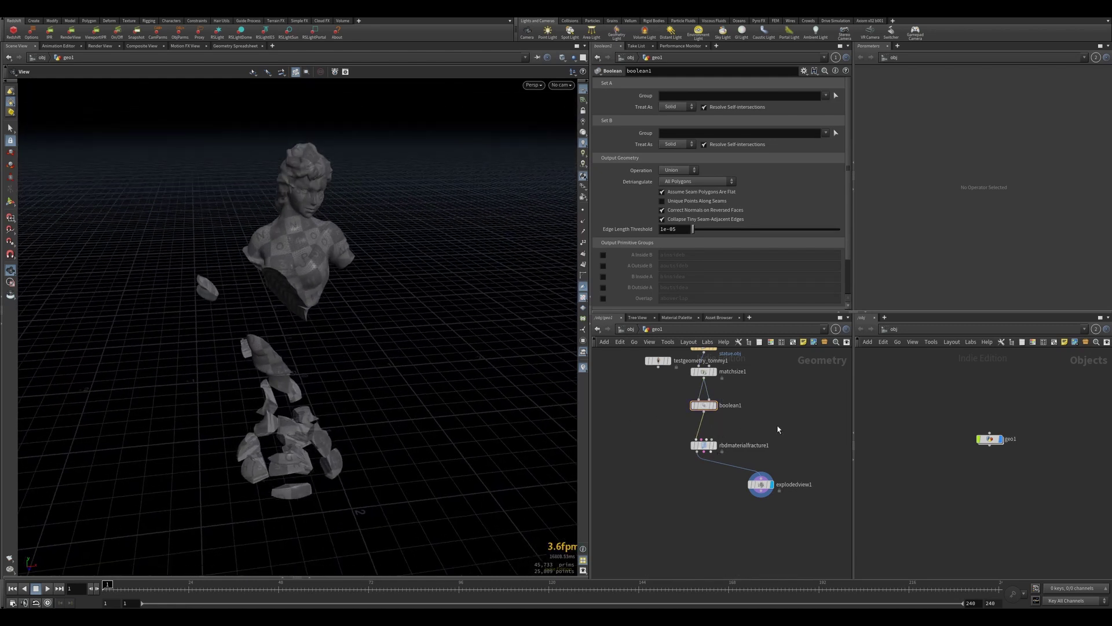
scroll(342, 329, down, 1)
middle_drag(333, 327, 354, 302)
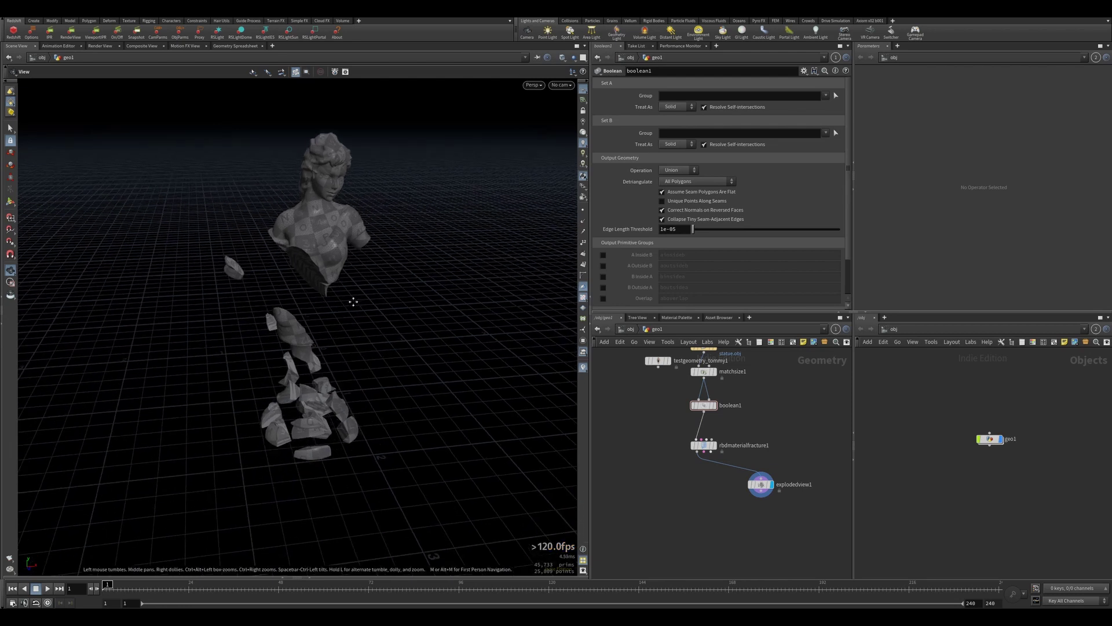
drag(357, 301, 332, 297)
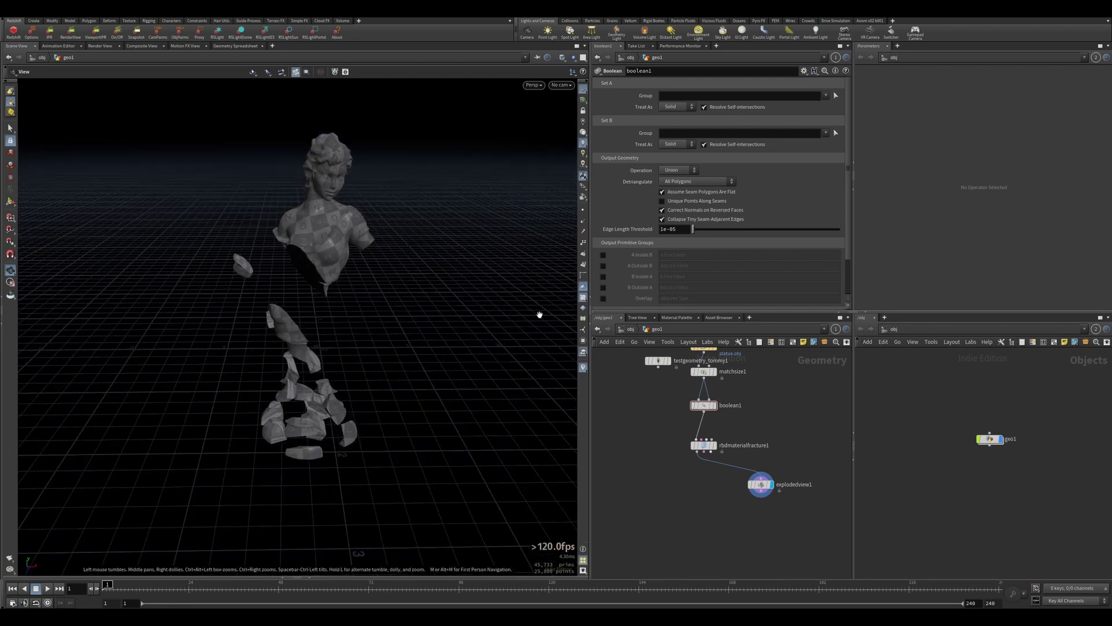
drag(734, 492, 774, 477)
drag(654, 458, 717, 424)
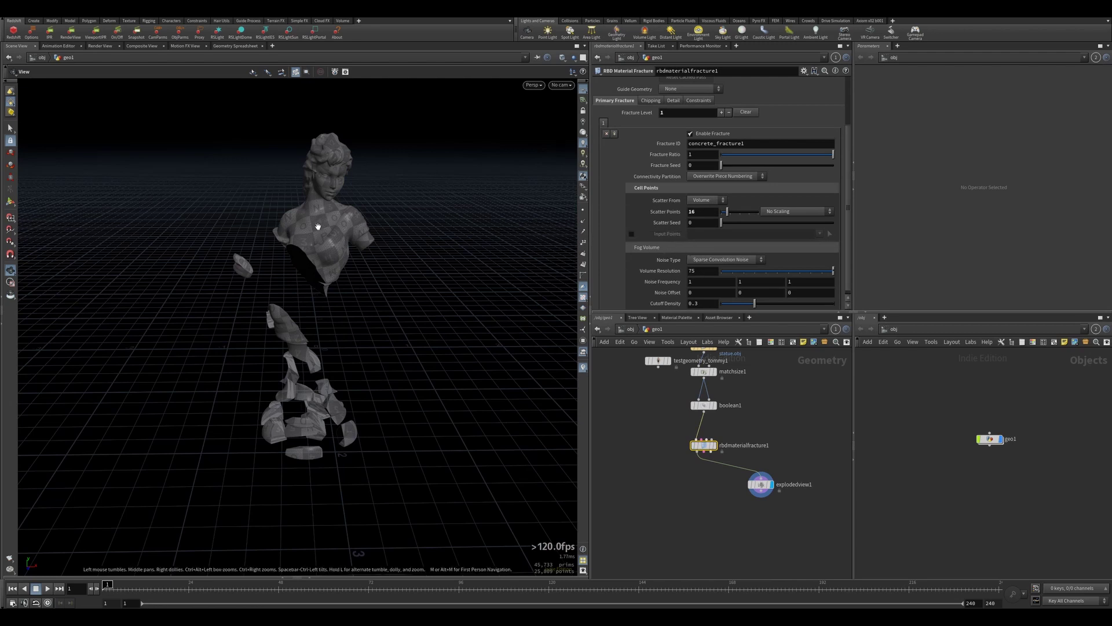
drag(318, 288, 341, 276)
scroll(340, 332, down, 3)
middle_drag(340, 332, 329, 324)
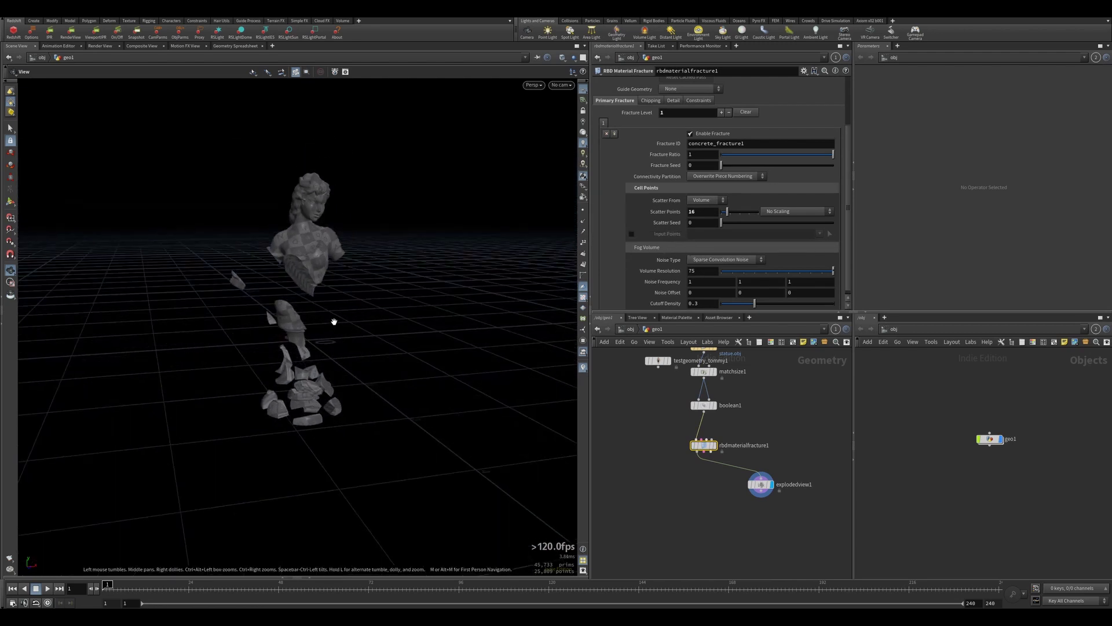
drag(282, 295, 253, 293)
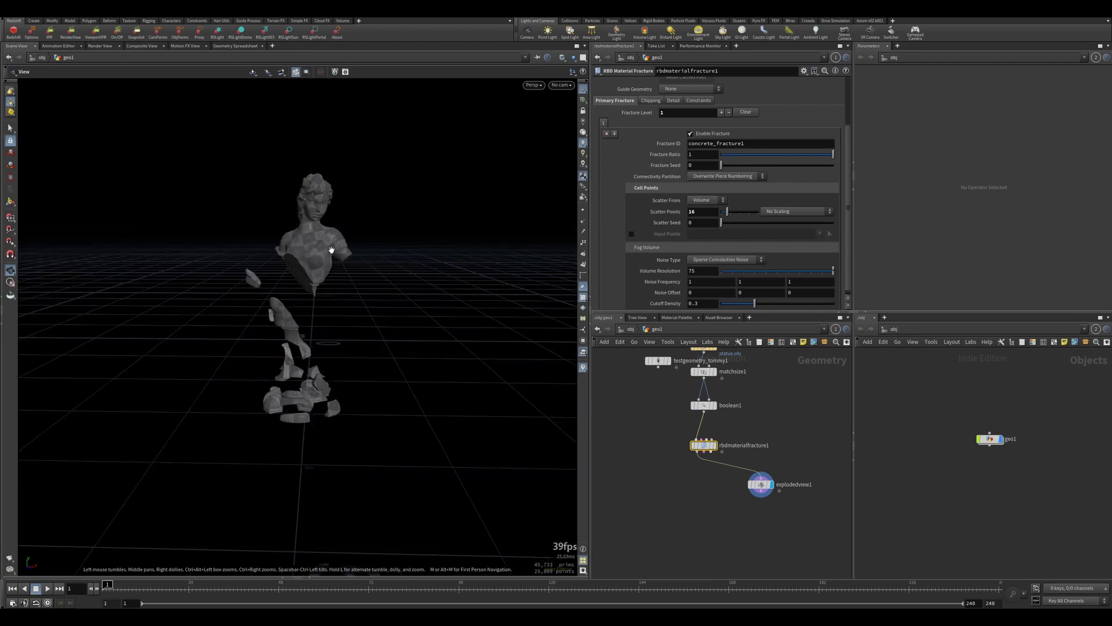
- Change the fracture's Fog Volume Noise Type to Alligator Noise and inspect the result
mouse_move(334, 268)
mouse_down()
mouse_move(313, 269)
mouse_move(343, 271)
mouse_up()
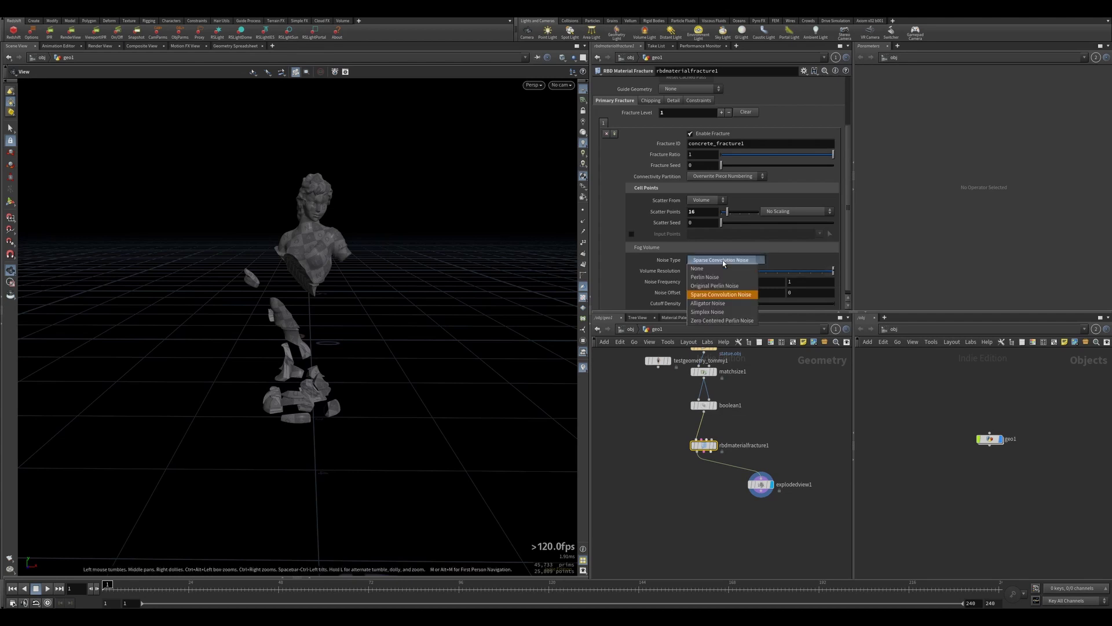
click(708, 303)
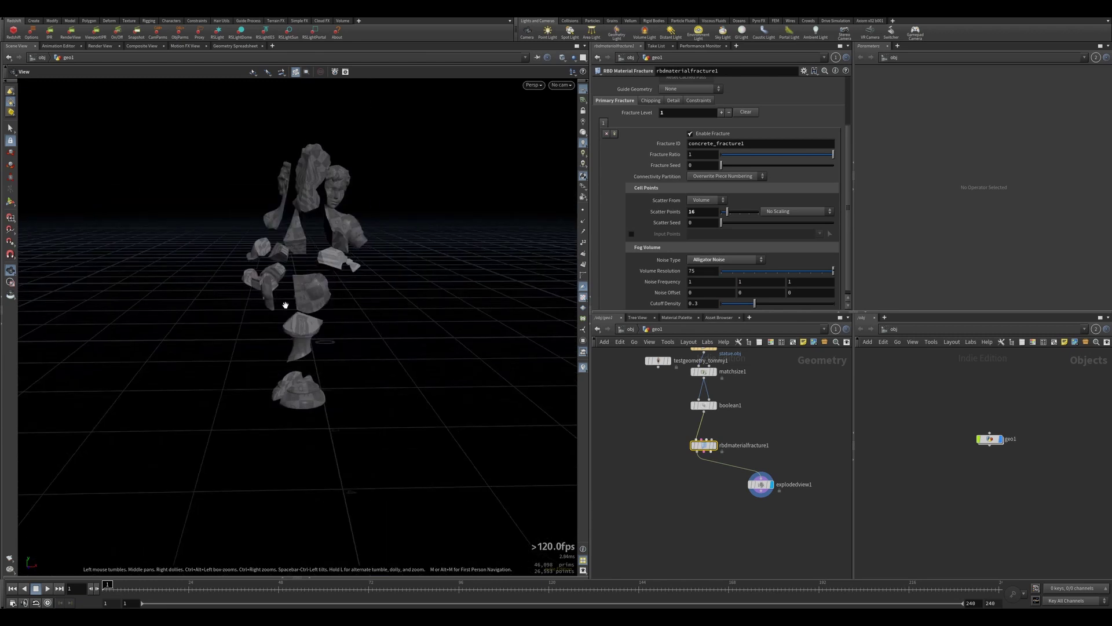
mouse_move(380, 313)
mouse_down()
mouse_move(422, 300)
mouse_move(398, 308)
mouse_up()
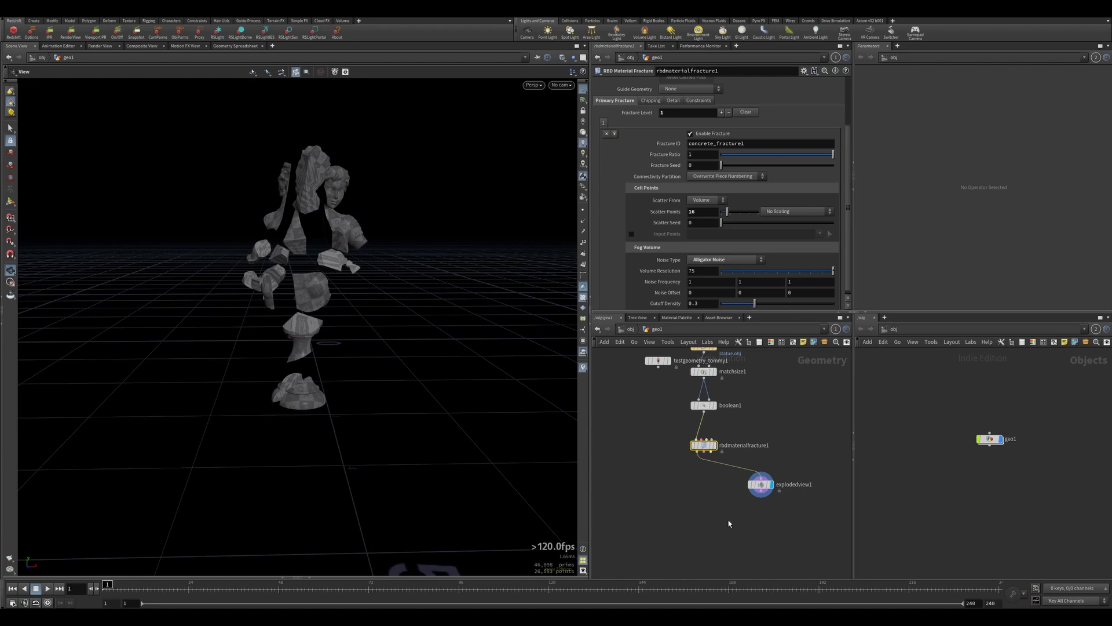
- Add a second RBD Material Fracture node and place it directly beneath the first one
middle_drag(729, 523, 739, 510)
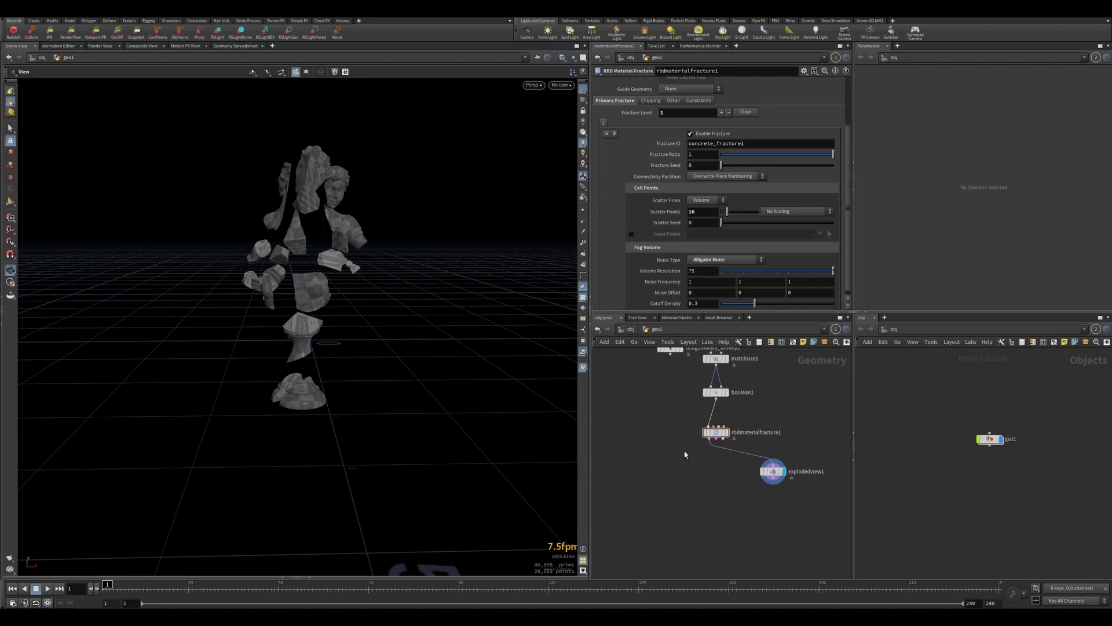
key(Tab)
text(rbd)
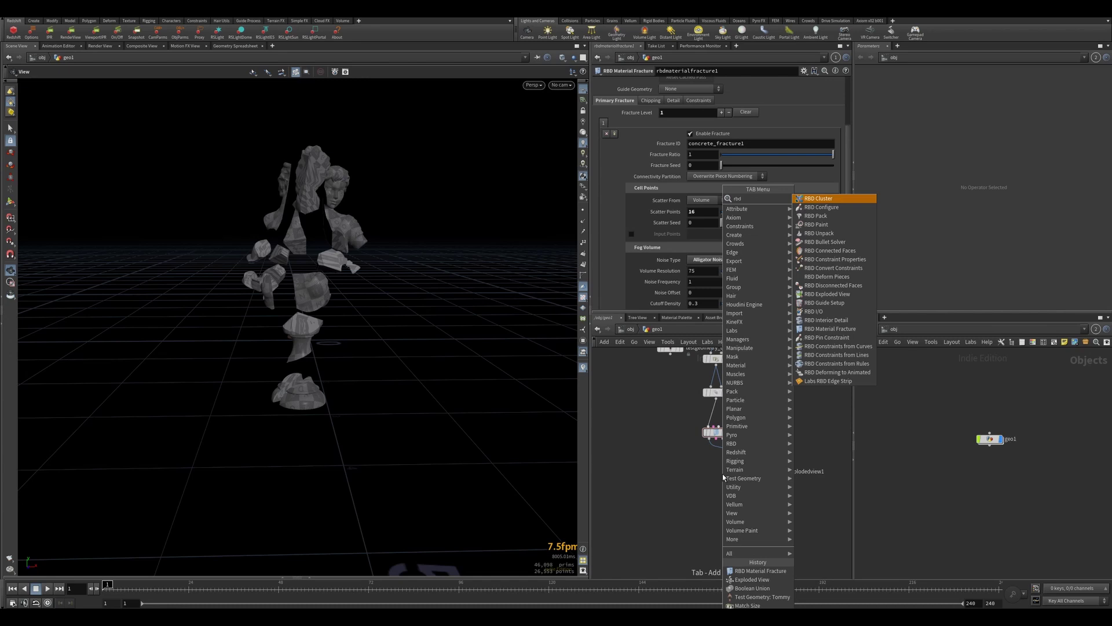
text( r)
key(BackSpace)
key(BackSpace)
key(Return)
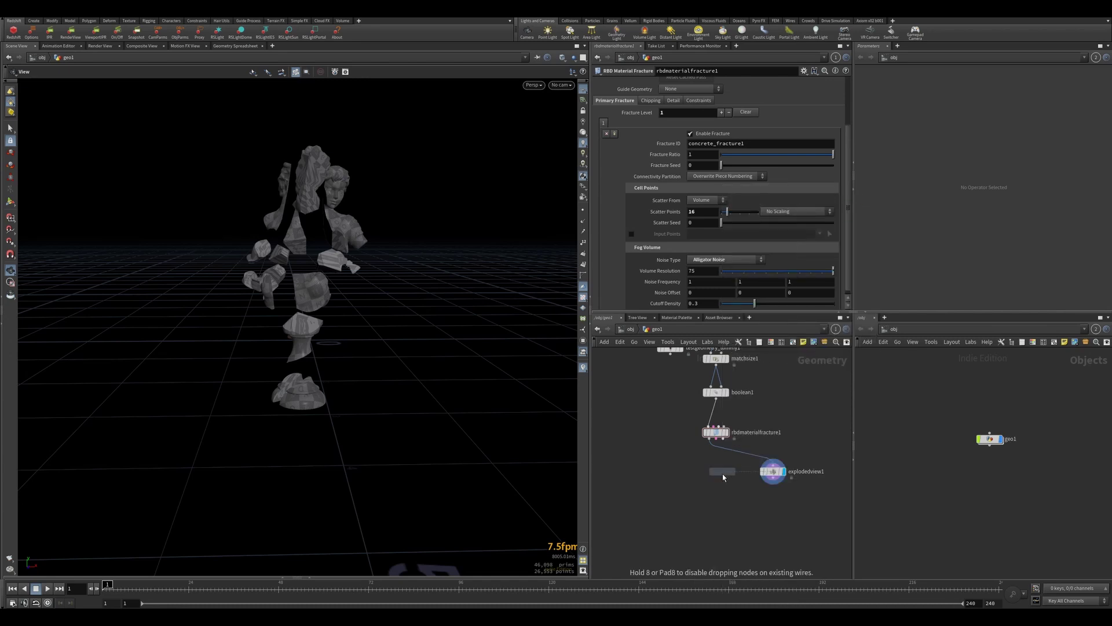
click(716, 475)
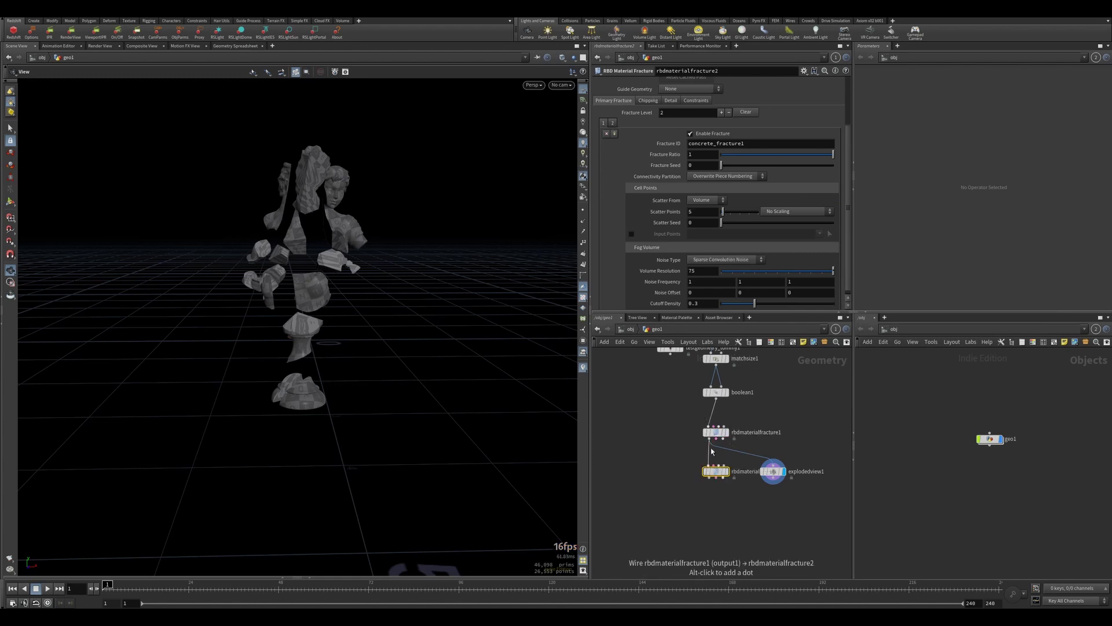
- Wire the first fracture node's geometry, constraint and proxy outputs into the matching inputs of the second, and display the second
drag(716, 438, 716, 467)
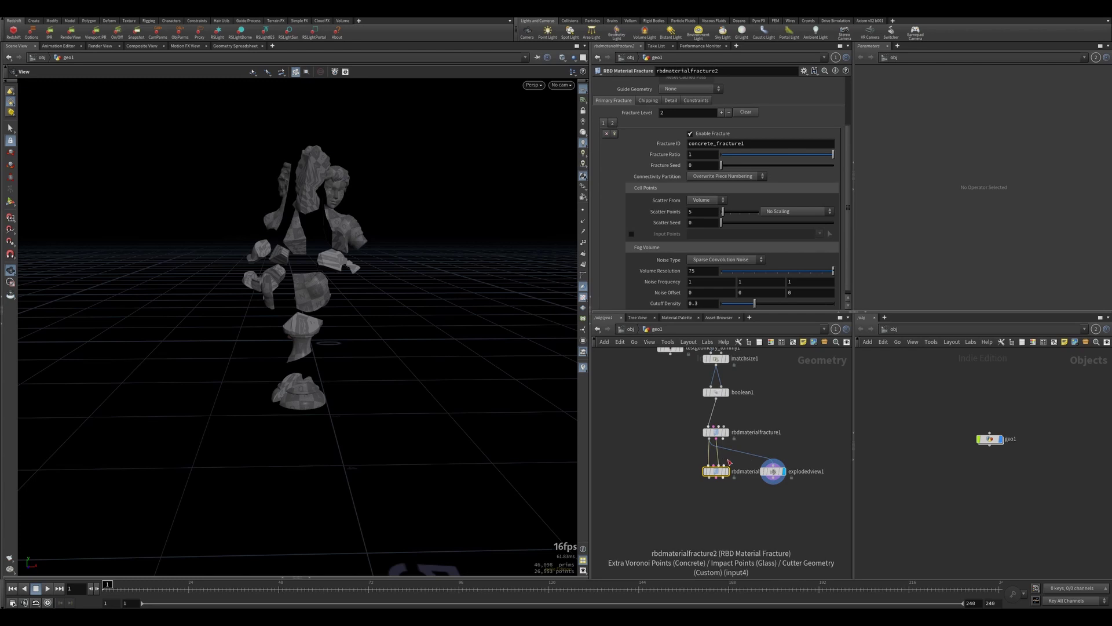
click(713, 463)
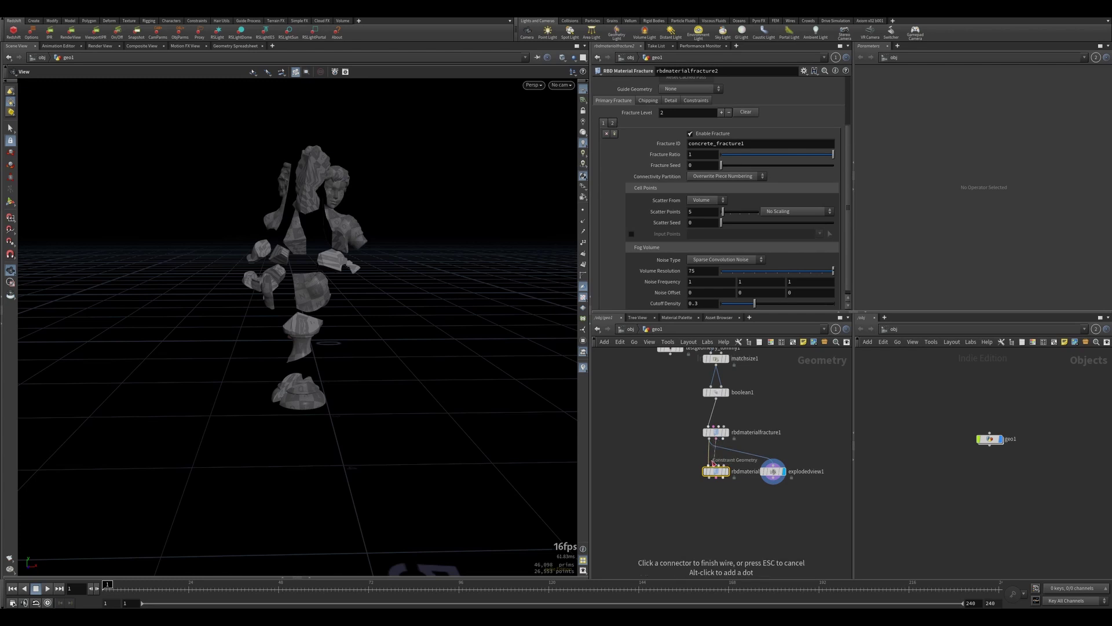
click(722, 466)
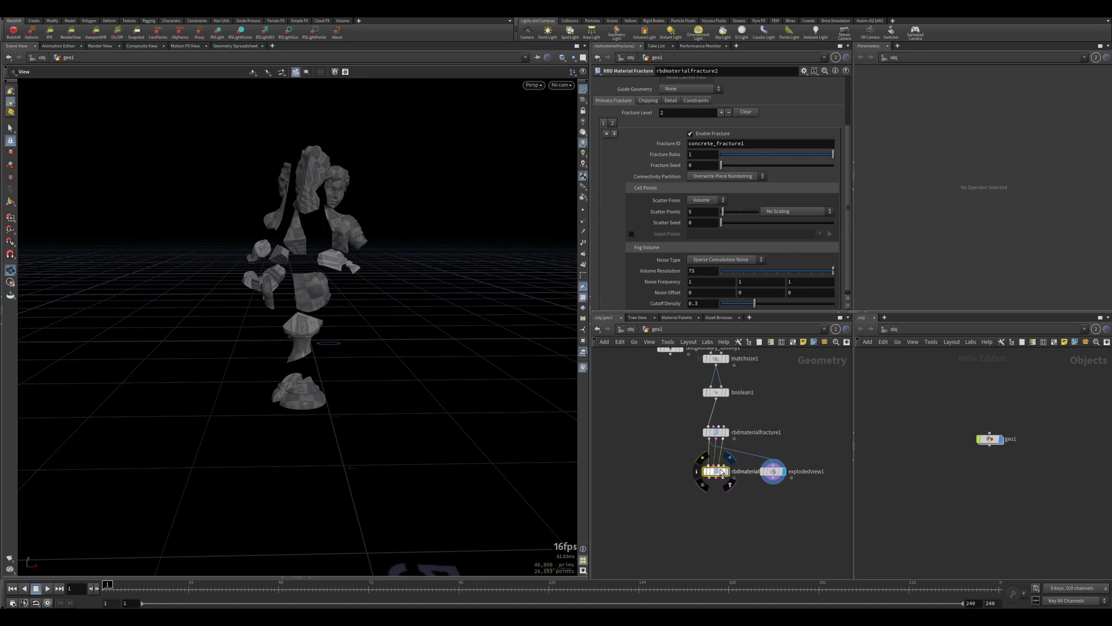
click(725, 471)
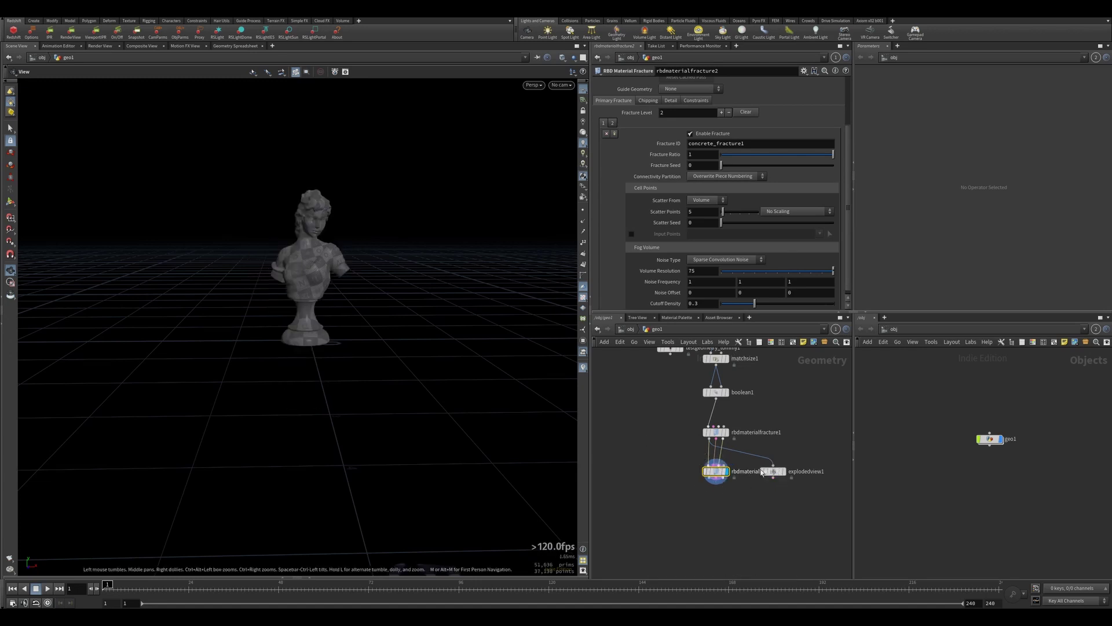
- Rewire the Exploded View node to the second fracture's geometry output, place it below, and display it
click(773, 465)
click(709, 478)
drag(769, 475, 773, 496)
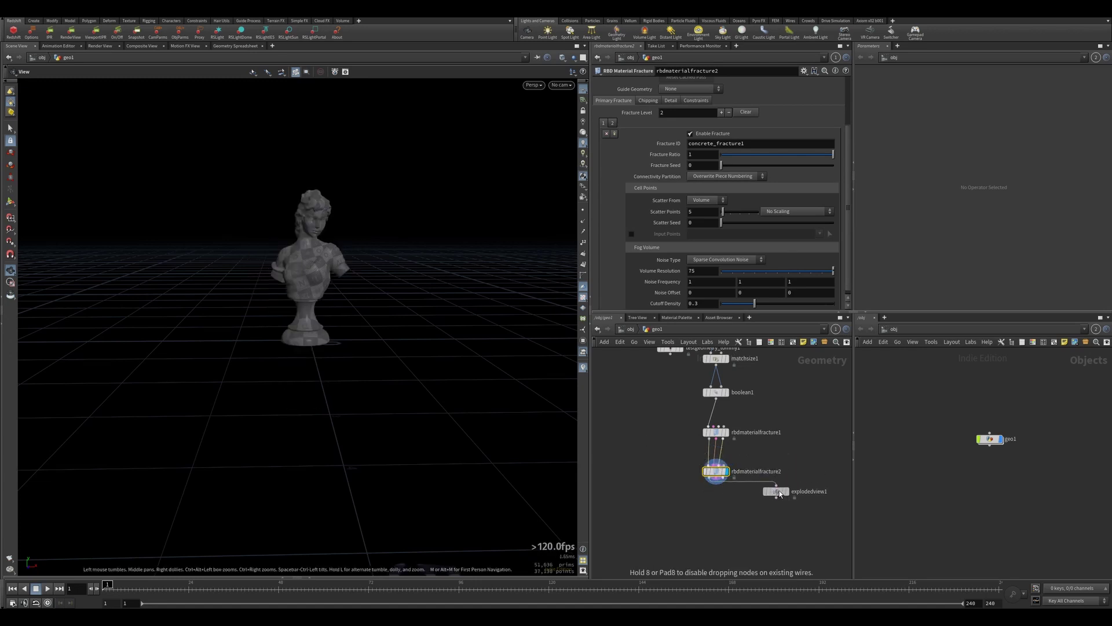
click(785, 492)
drag(368, 279, 461, 367)
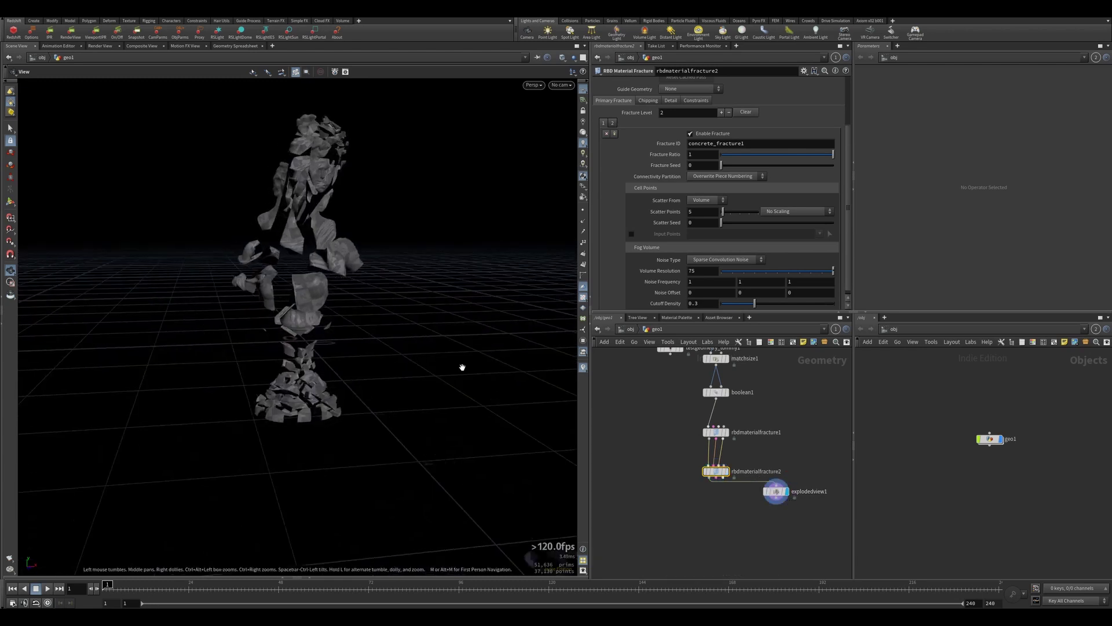
- With the update mode on Manual, reduce the second fracture to one level and set its Fracture ID to sub_fracture1
drag(651, 481, 731, 462)
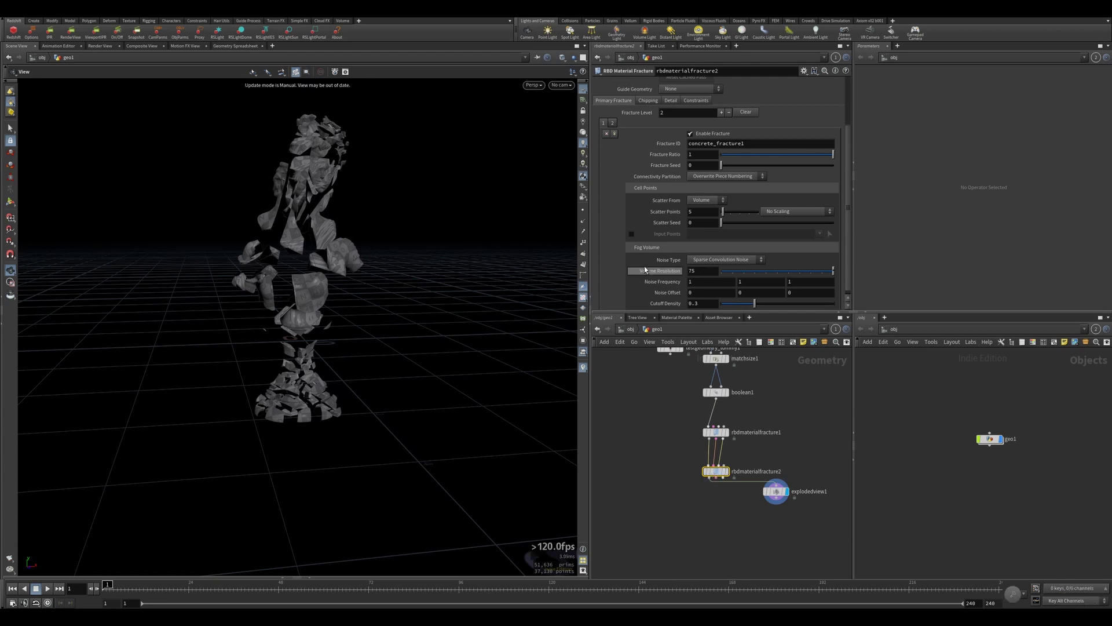
click(606, 135)
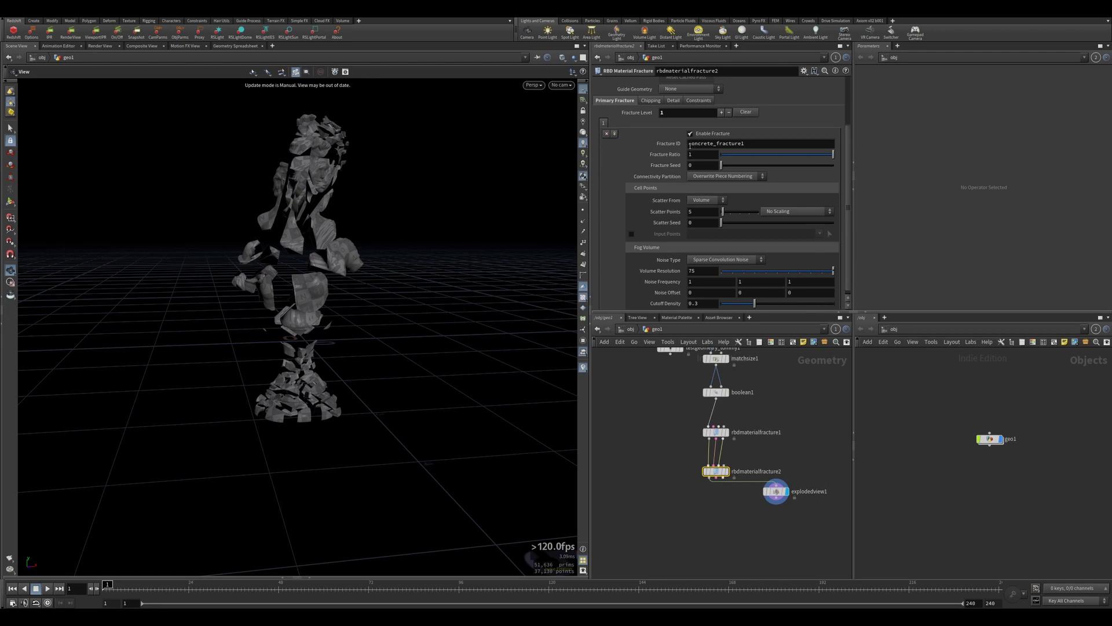
double_click(712, 144)
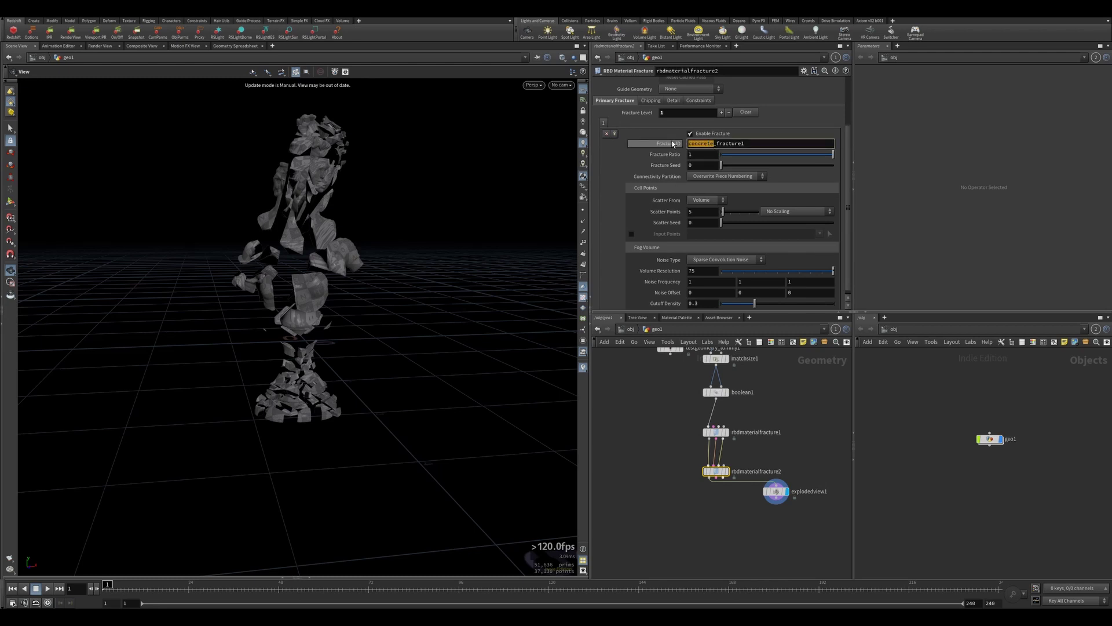
text(sub)
key(Return)
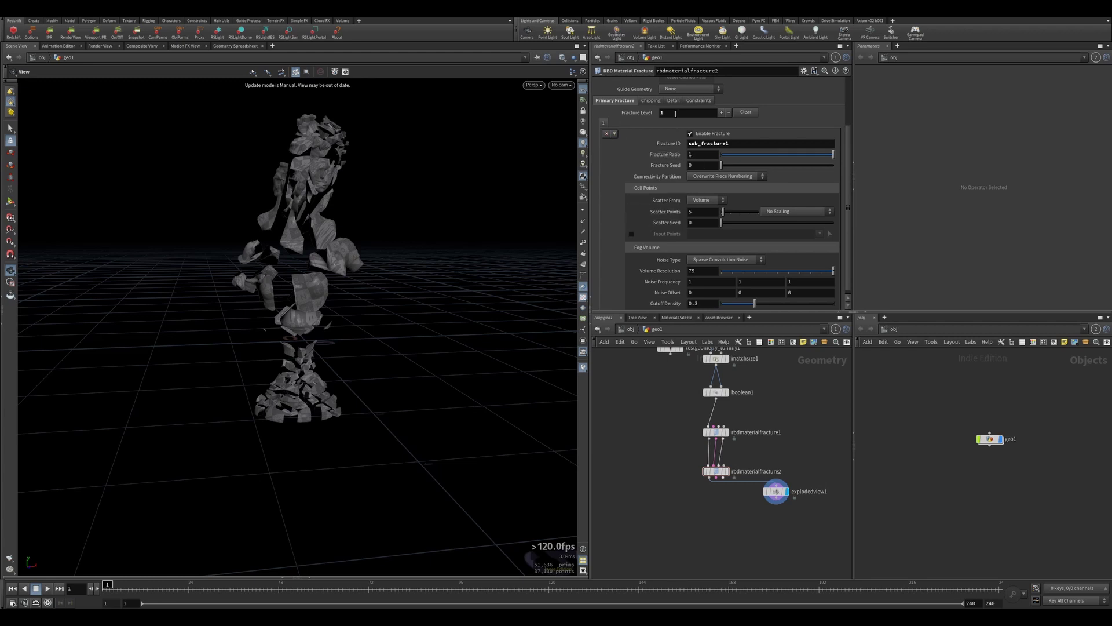
- Turn on Fracture per Piece for the second fracture node, using name as the piece attribute
scroll(617, 173, up, 3)
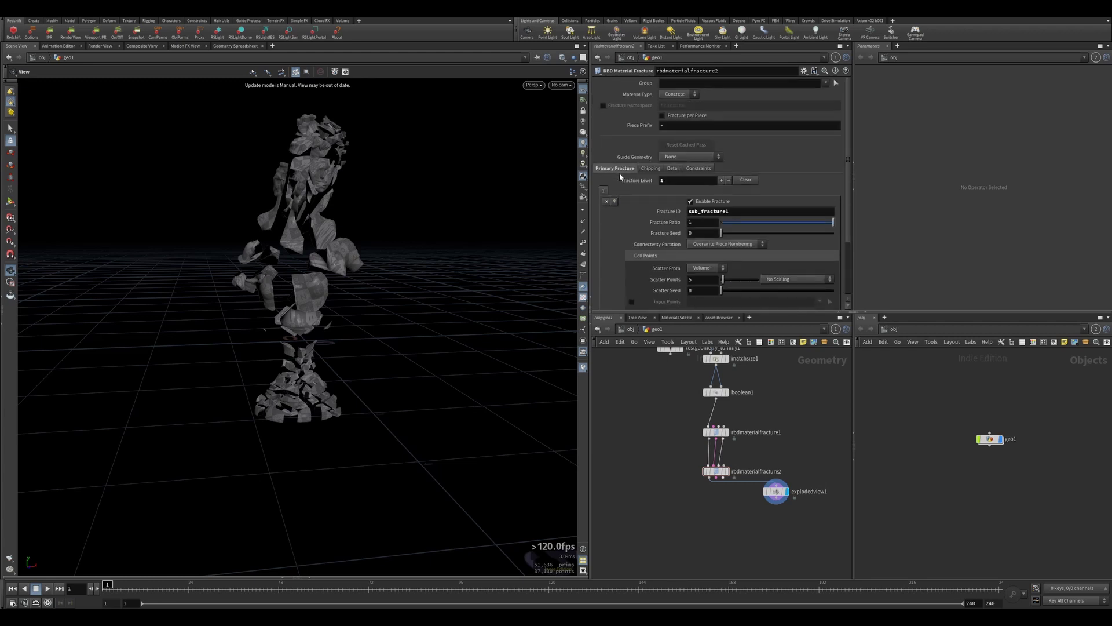
click(603, 105)
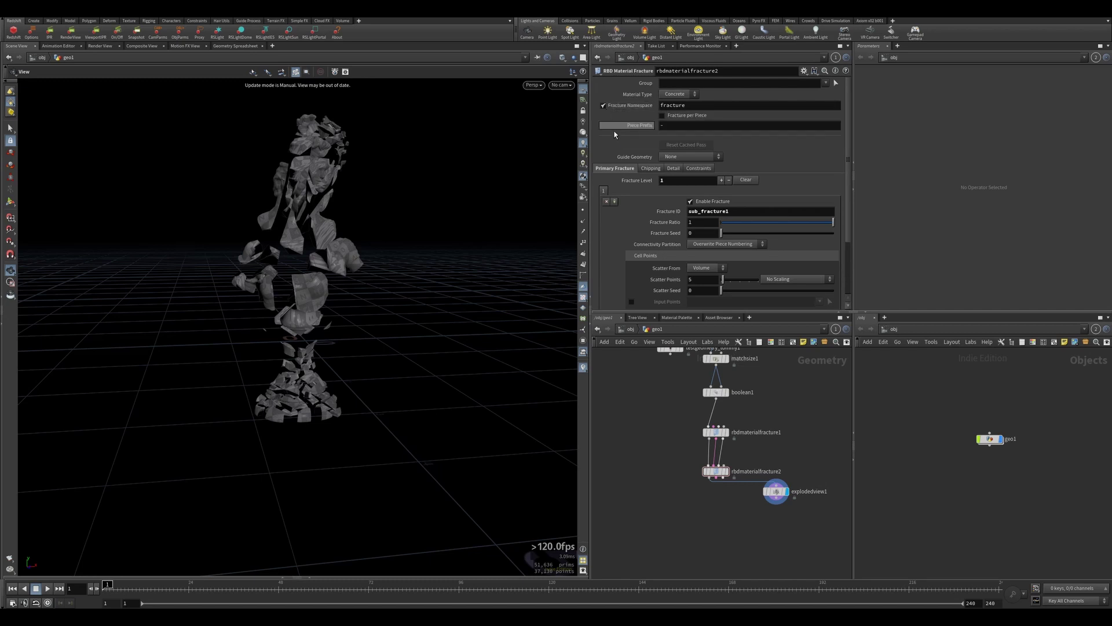
click(603, 105)
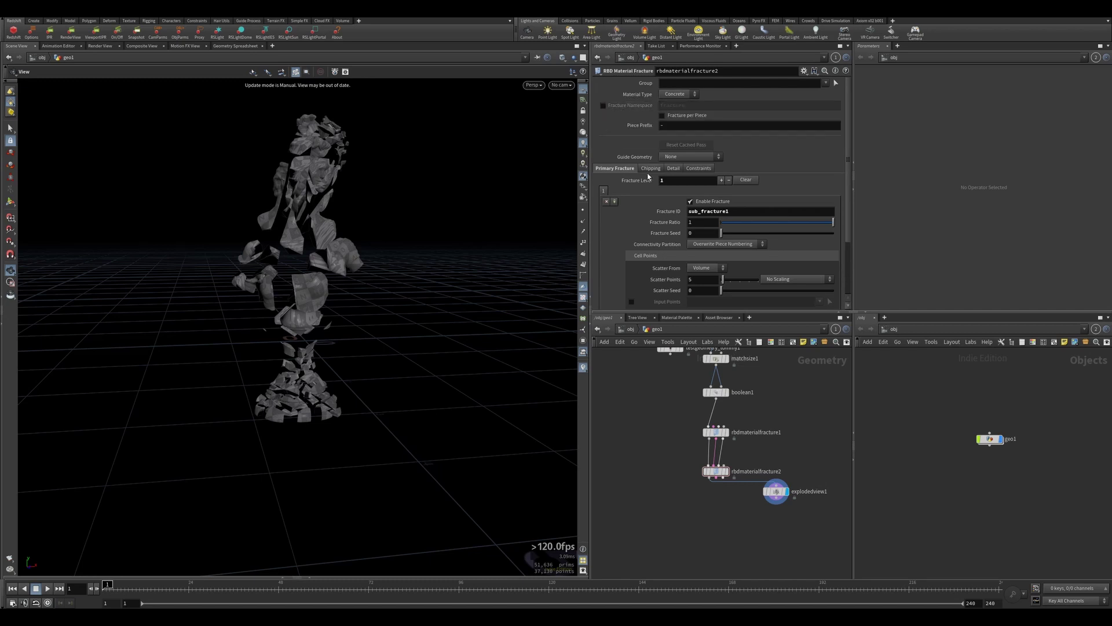
click(663, 116)
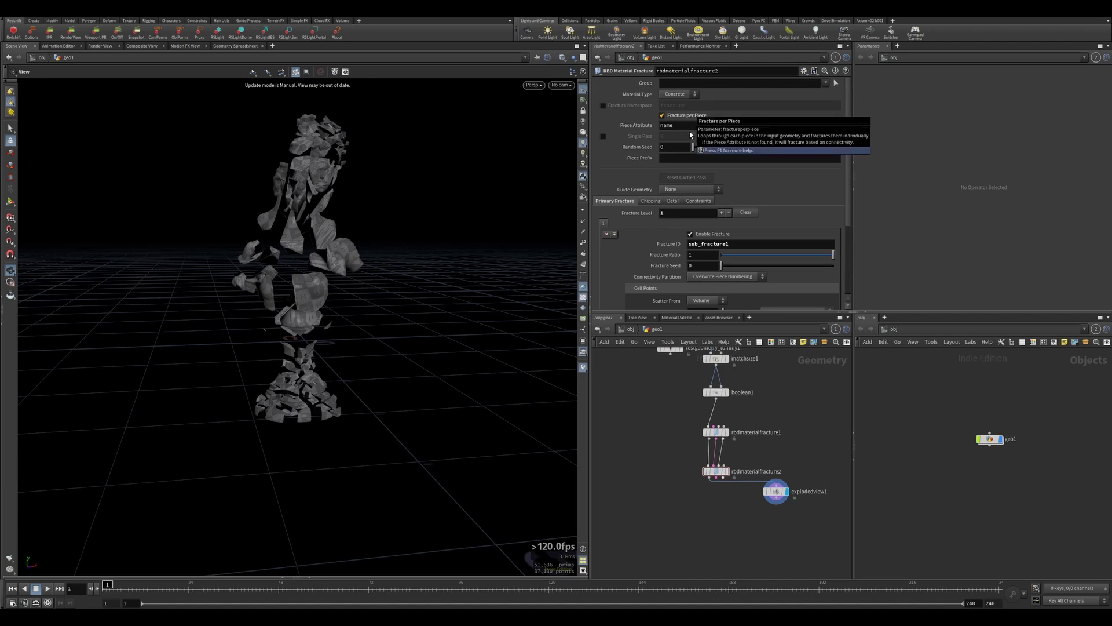
- Try the Exploded View on the first fracture's geometry output, and reconnect it to the second fracture's geometry output
click(717, 433)
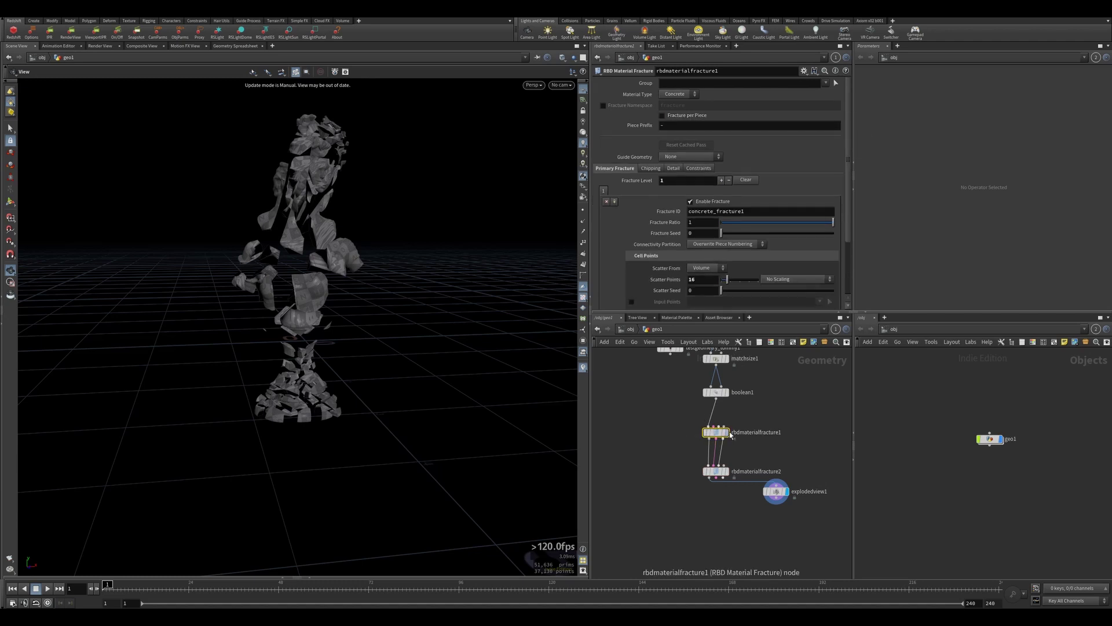
click(726, 432)
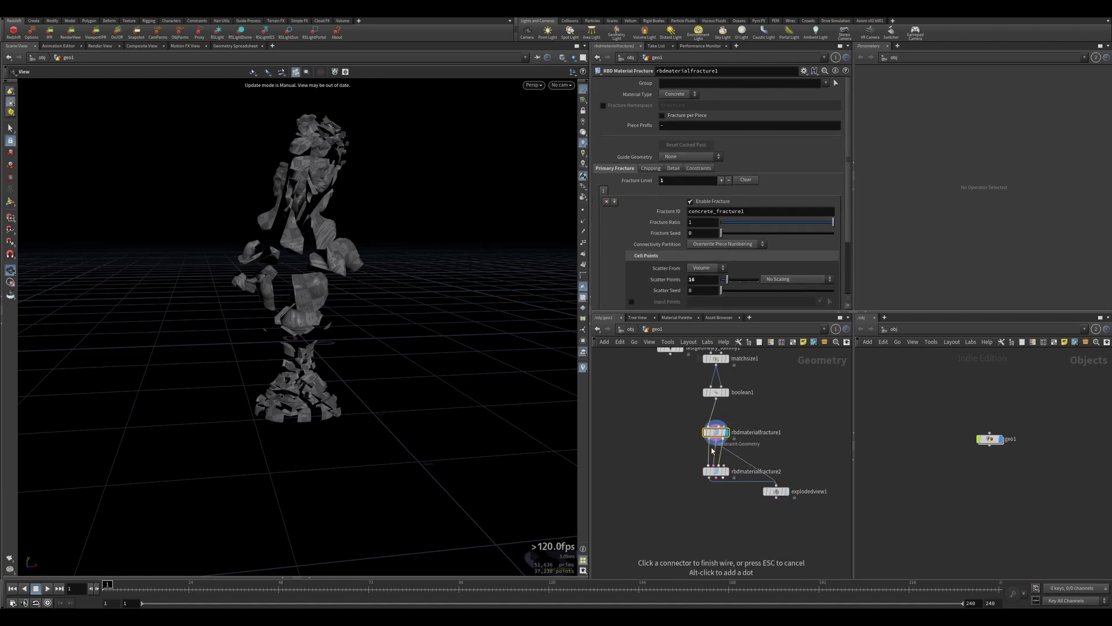
mouse_move(779, 491)
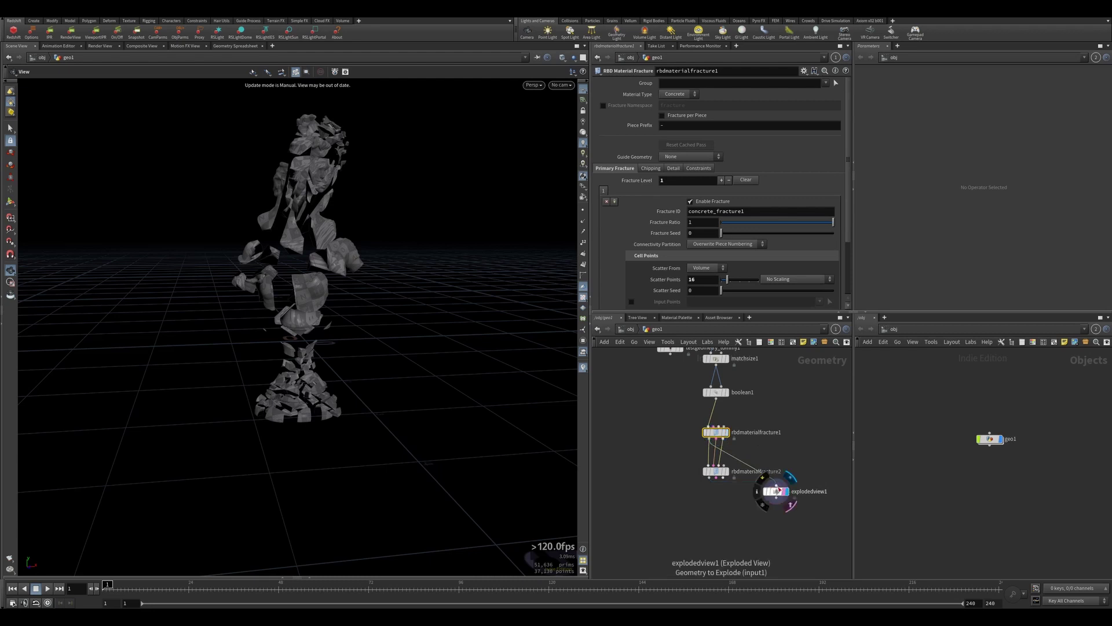
click(780, 486)
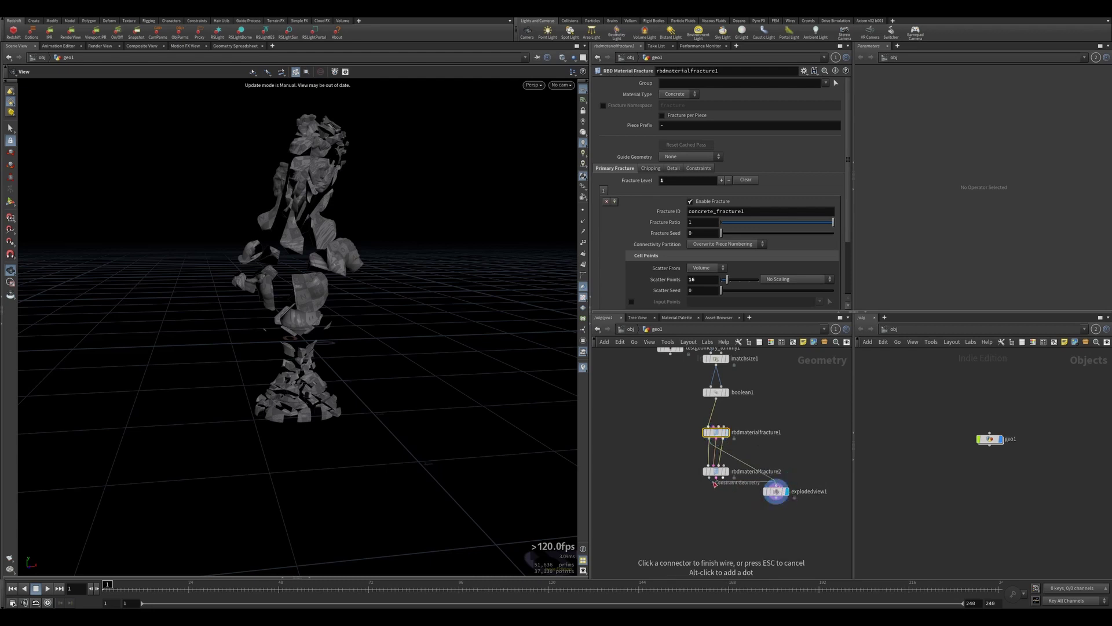
click(724, 479)
- Set the second fracture node's Scatter Points to 16 and inspect the exploded pieces around the statue
click(716, 471)
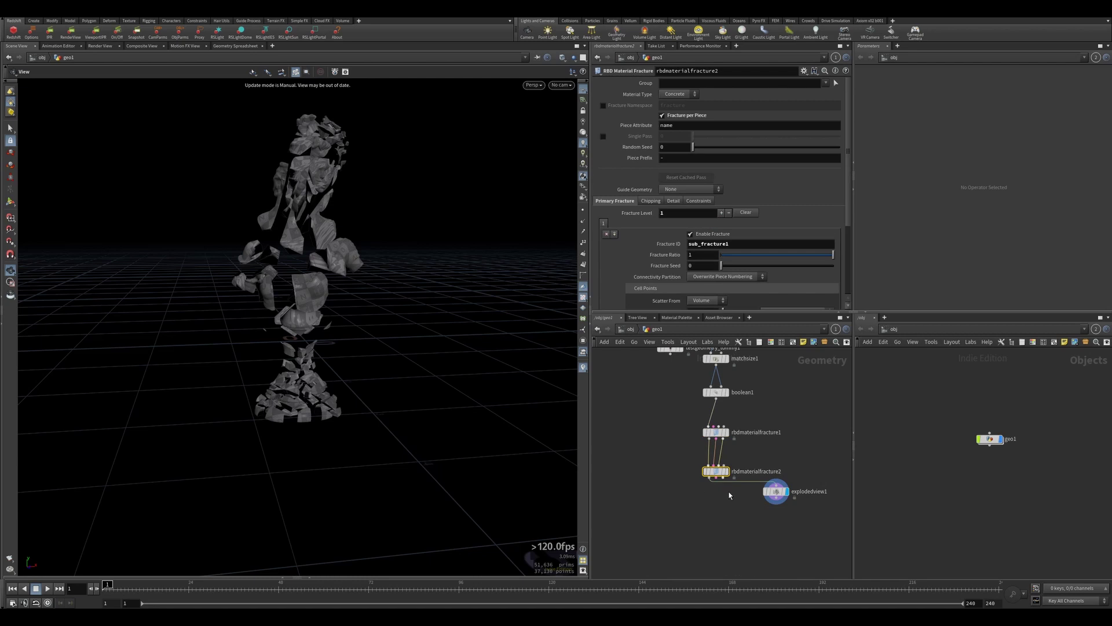
middle_drag(695, 513, 699, 479)
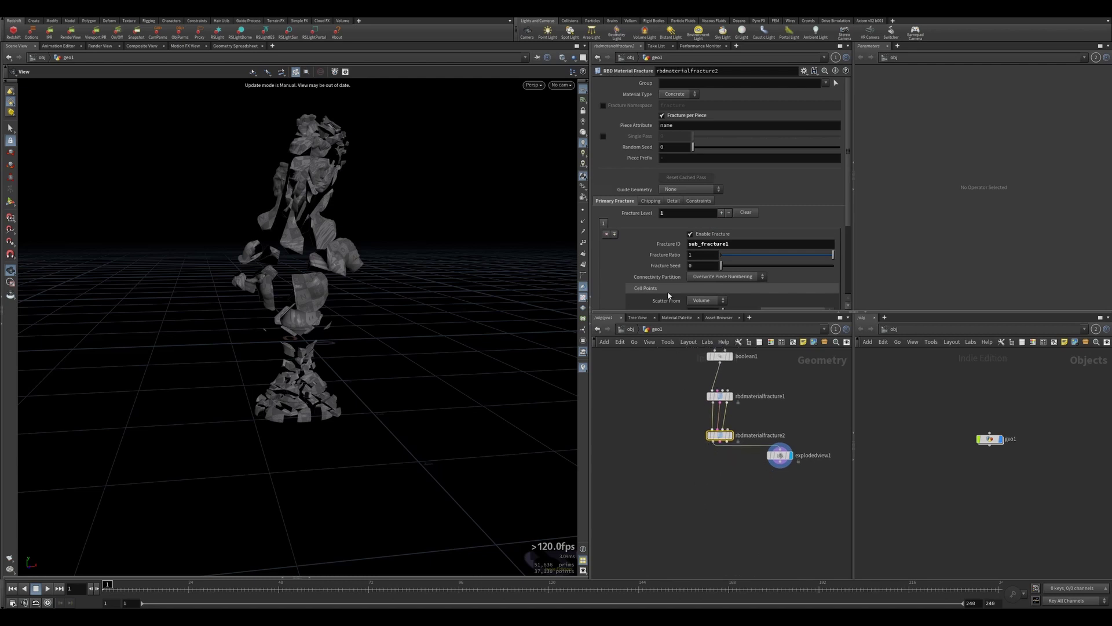
scroll(668, 296, down, 2)
double_click(697, 267)
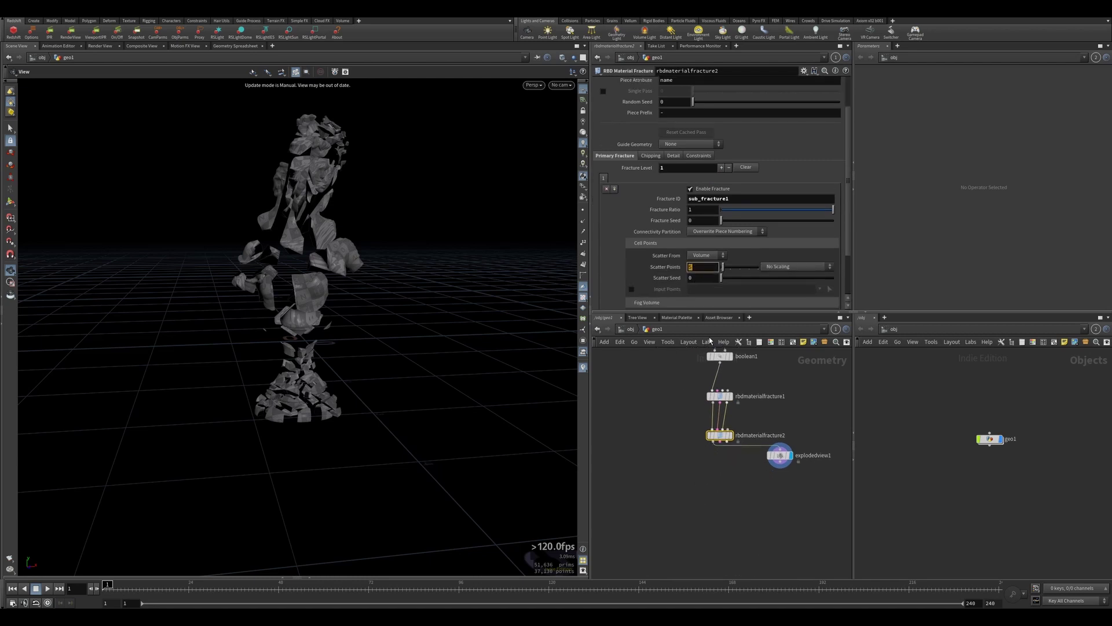
key(Return)
middle_drag(751, 520, 734, 486)
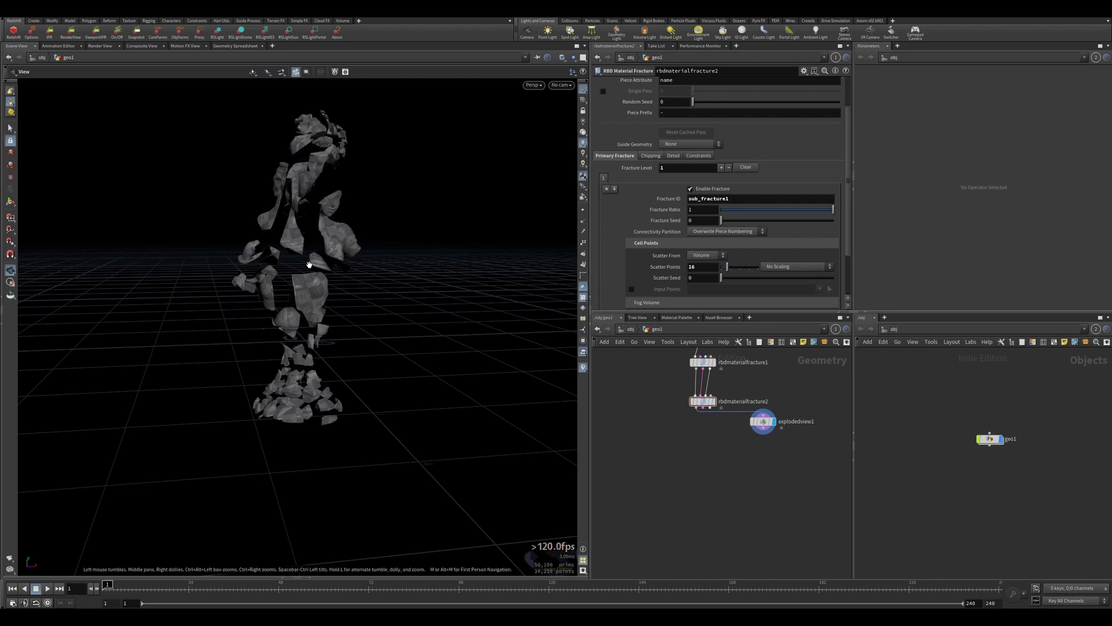
drag(315, 256, 292, 267)
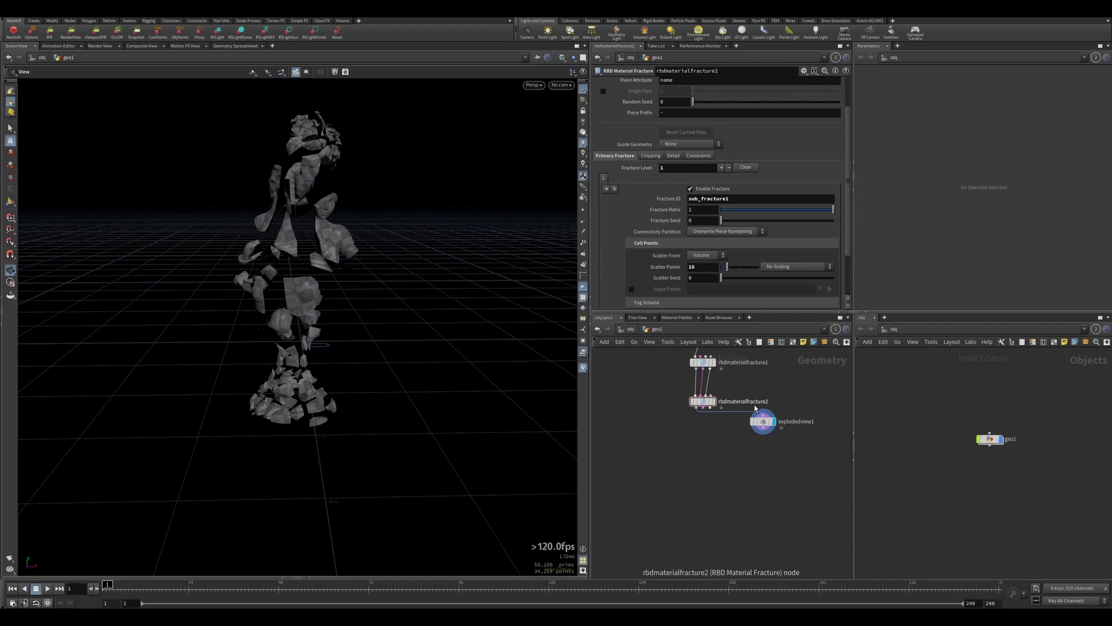
mouse_move(757, 423)
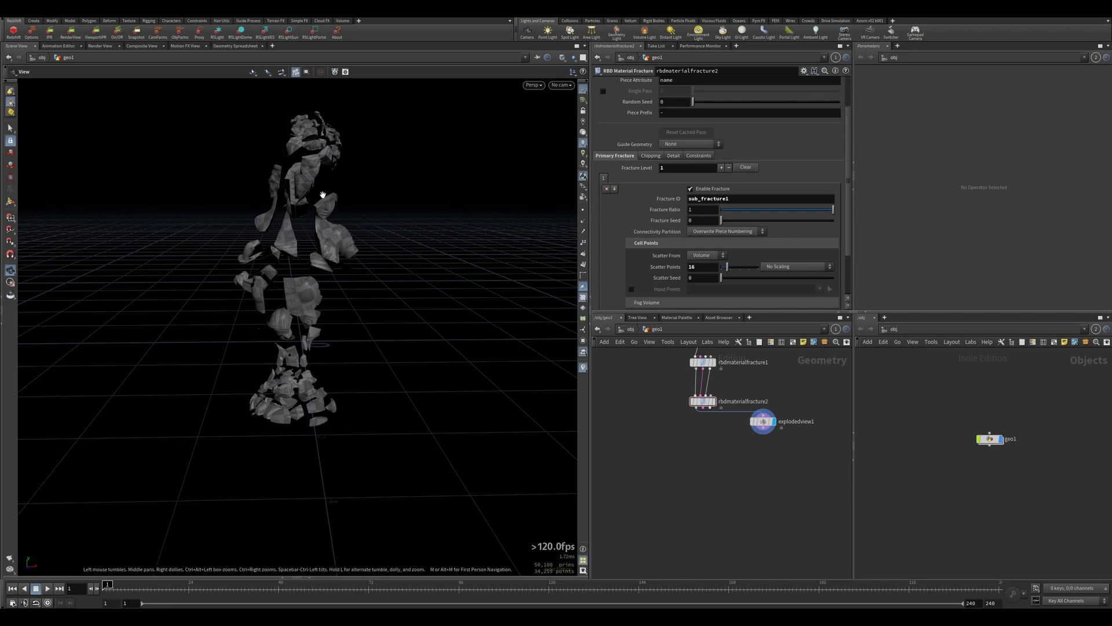
mouse_move(317, 320)
mouse_down()
mouse_move(211, 285)
mouse_move(318, 290)
mouse_move(387, 323)
mouse_move(316, 312)
mouse_up()
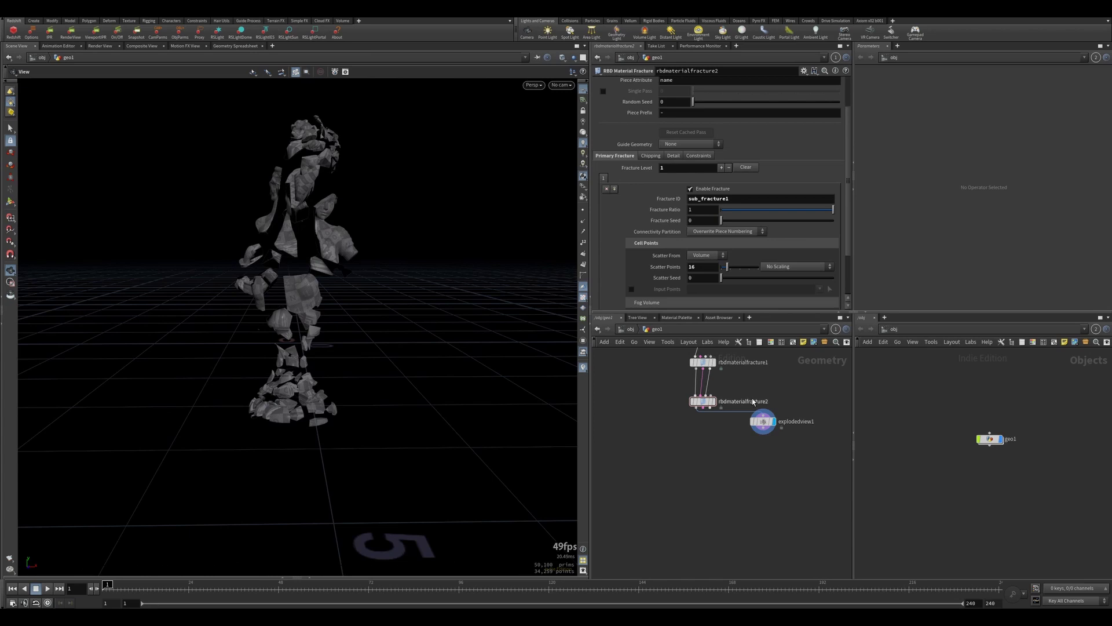
- Test the second fracture node with a Fracture Ratio of 0, restore it to 1, and check the exploded pieces
drag(775, 209, 684, 220)
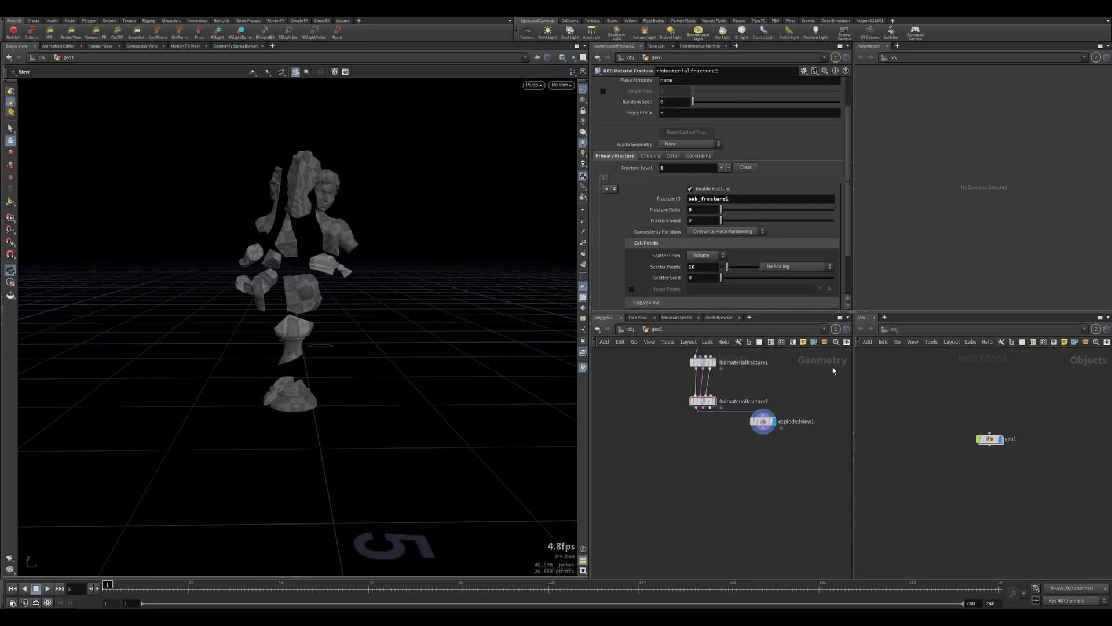
double_click(703, 210)
key(Return)
drag(369, 226, 327, 212)
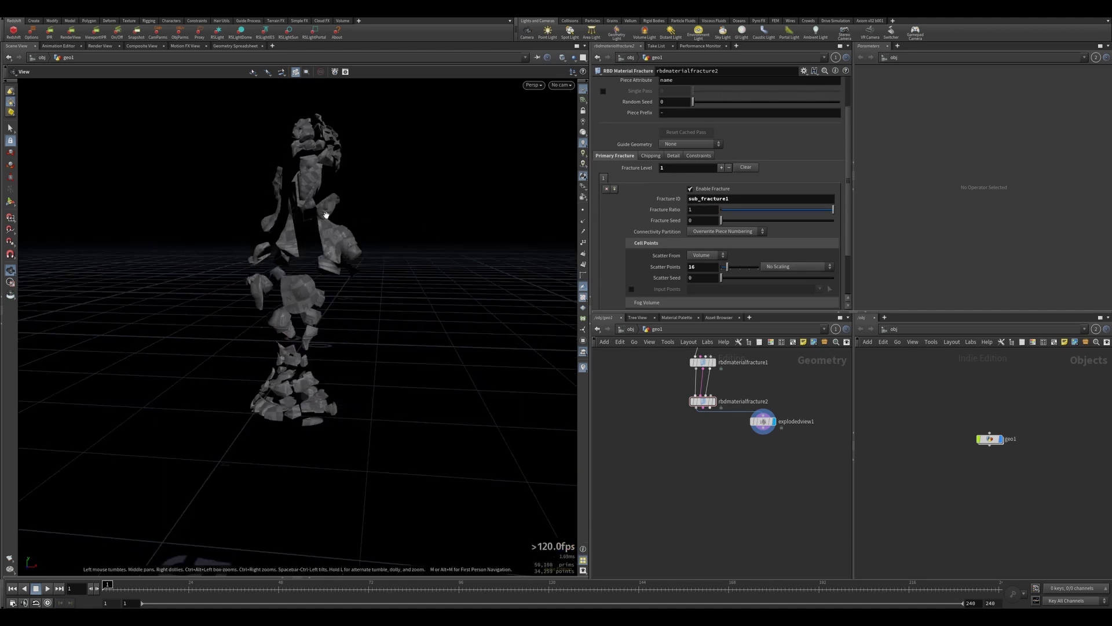
drag(338, 250, 422, 332)
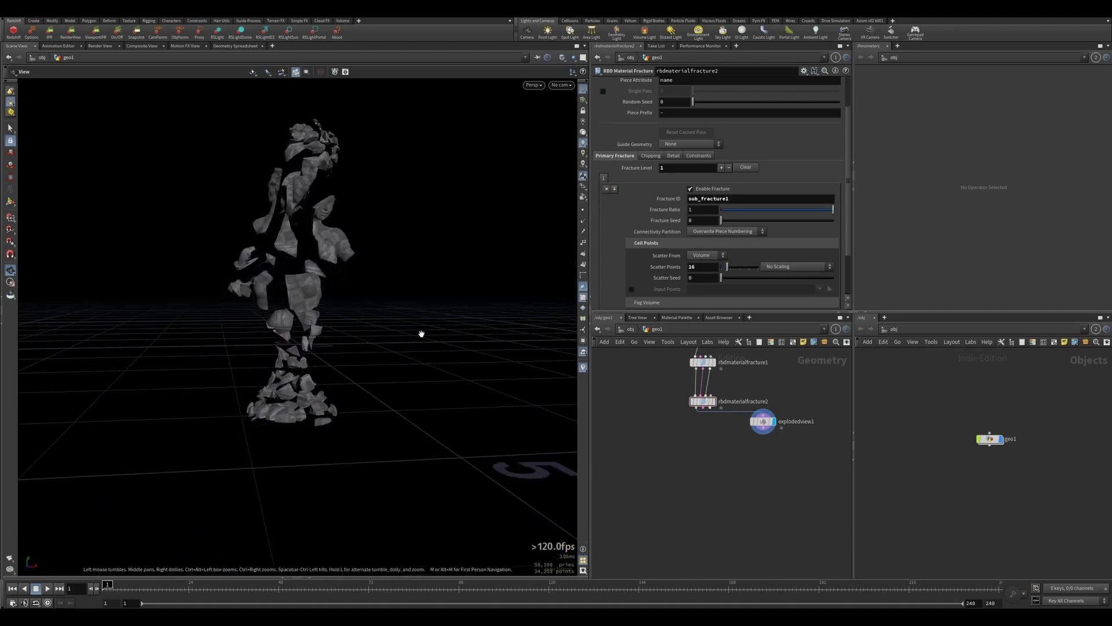
- Add an RBD Bullet Solver node and place it below the second fracture node
scroll(772, 489, down, 5)
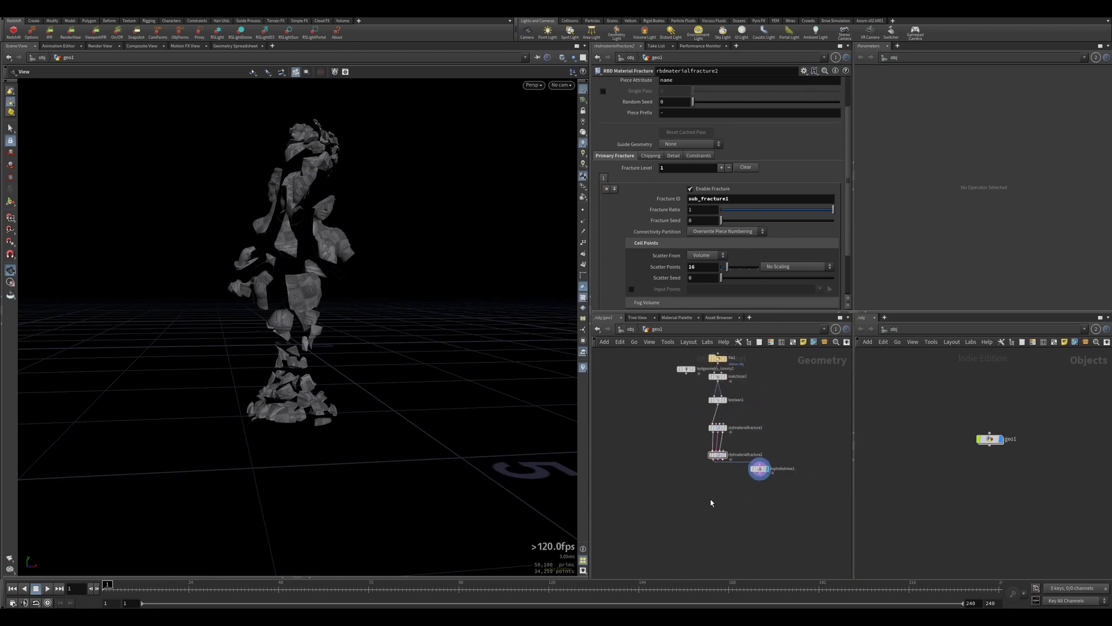
key(Tab)
text(r)
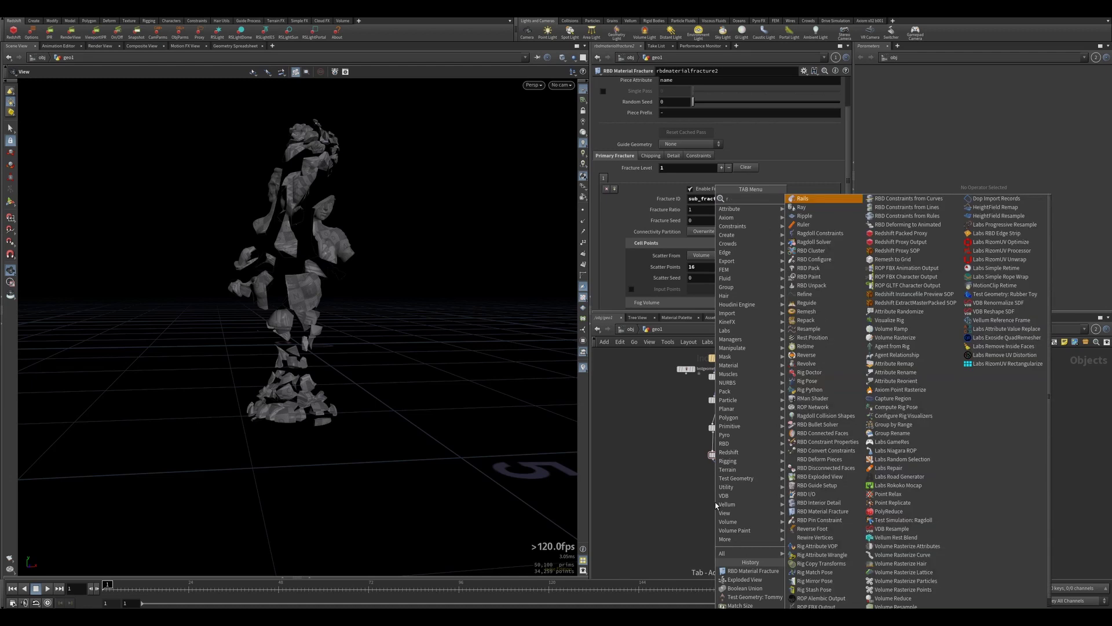
text(bd so)
key(Return)
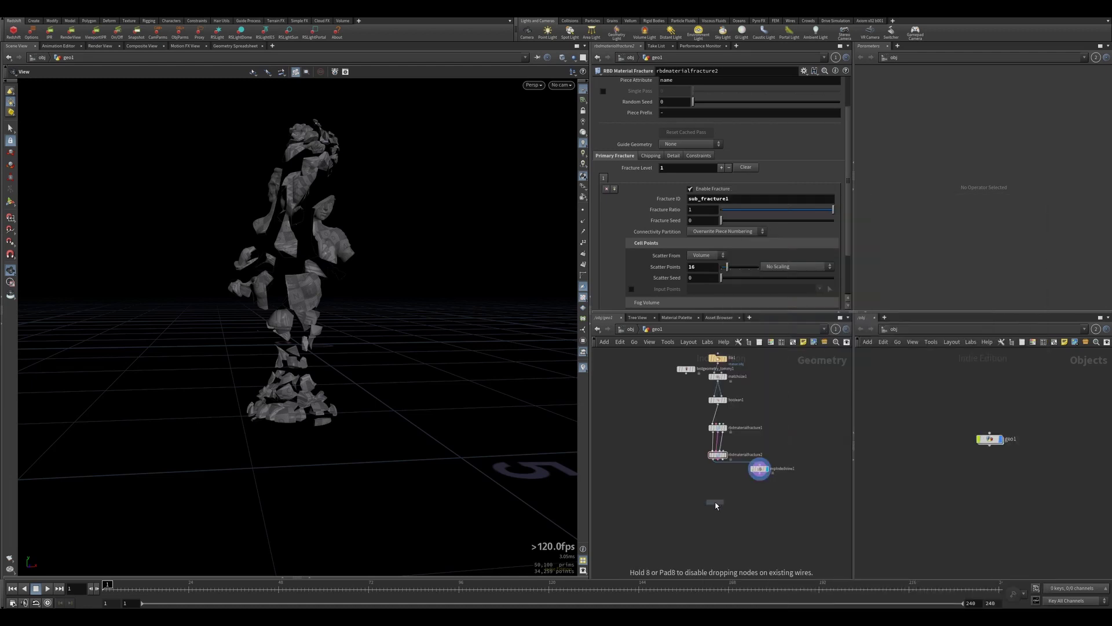
click(712, 497)
- Wire the second fracture's geometry, constraint and proxy outputs into the matching bullet solver inputs, and display the solver
scroll(717, 465, up, 5)
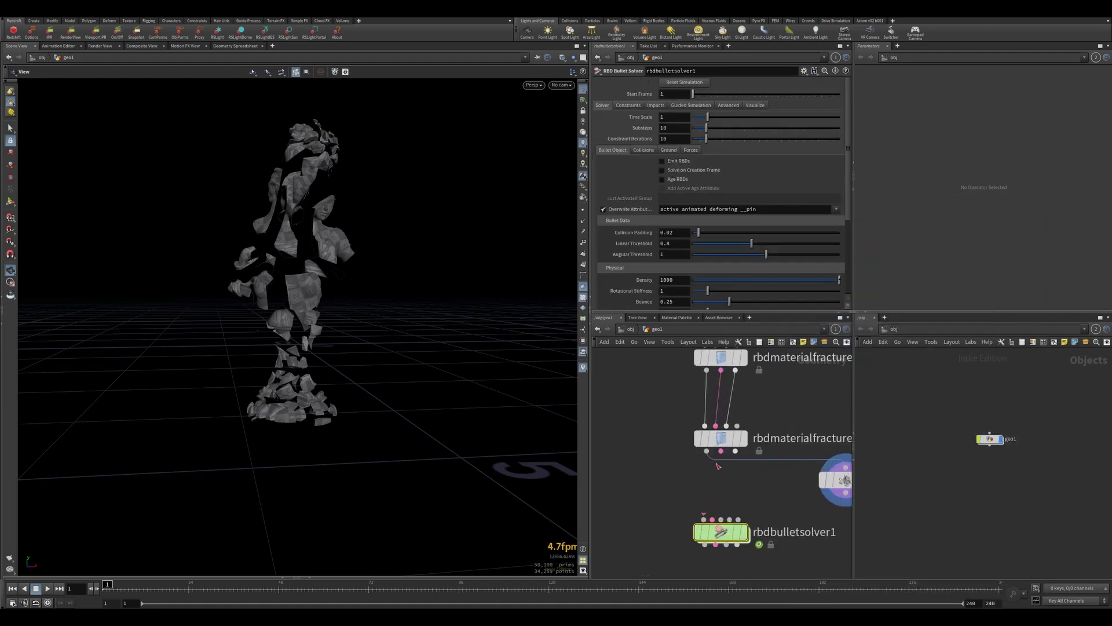
drag(704, 519, 721, 438)
click(745, 532)
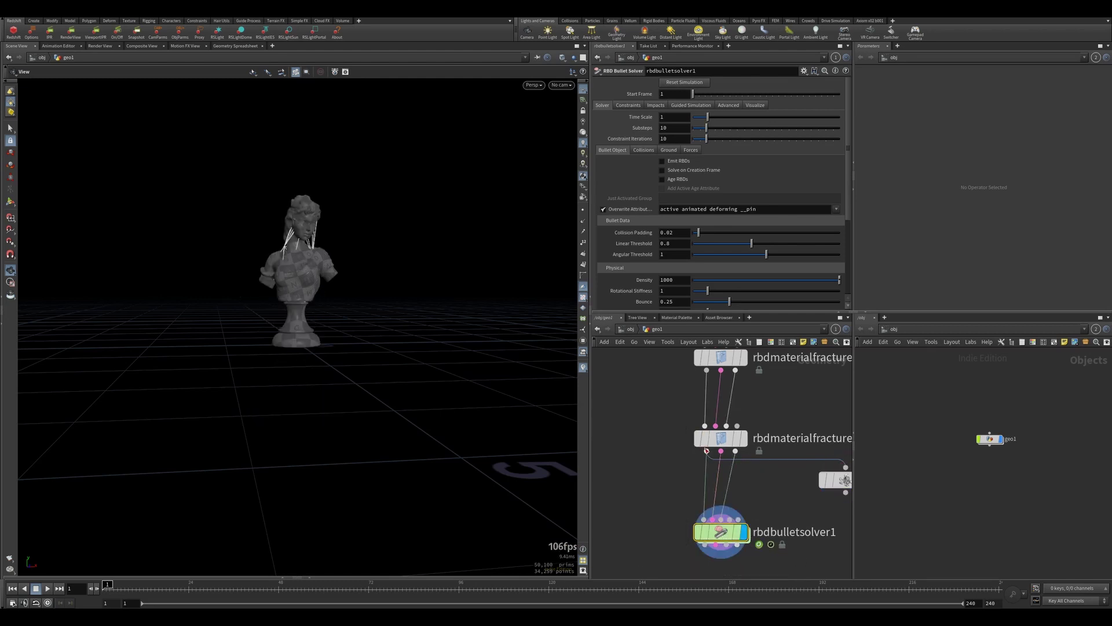
key(h)
drag(406, 325, 323, 271)
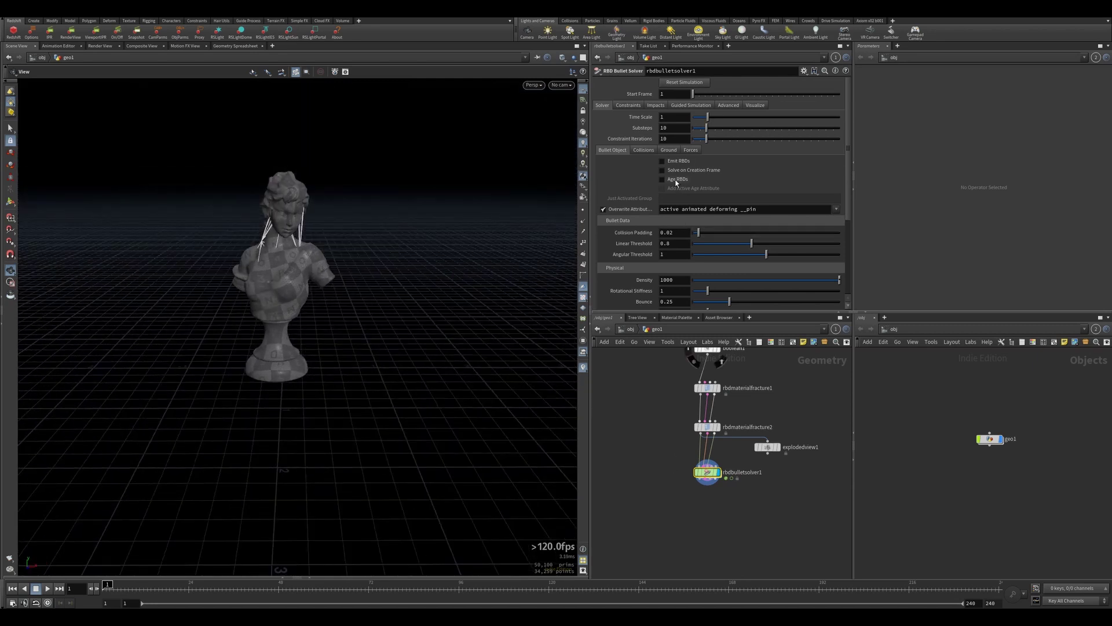
- Add a Ground Plane in the bullet solver, play the simulation, and return to the first frame
click(669, 151)
click(672, 161)
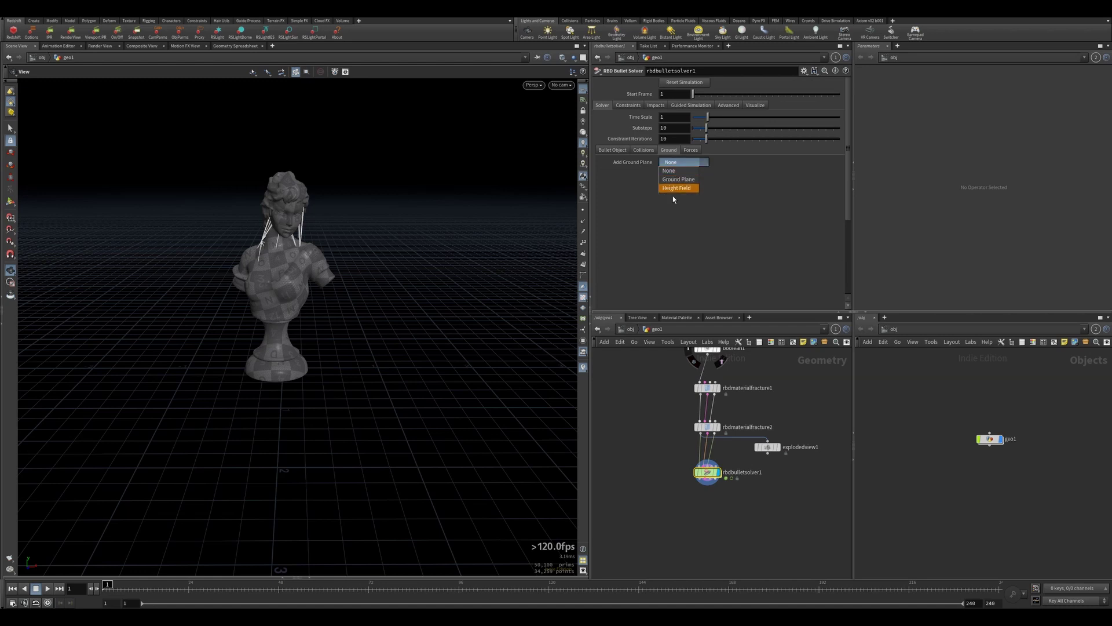
click(677, 184)
mouse_move(313, 277)
mouse_down()
mouse_move(355, 293)
mouse_move(322, 281)
mouse_up()
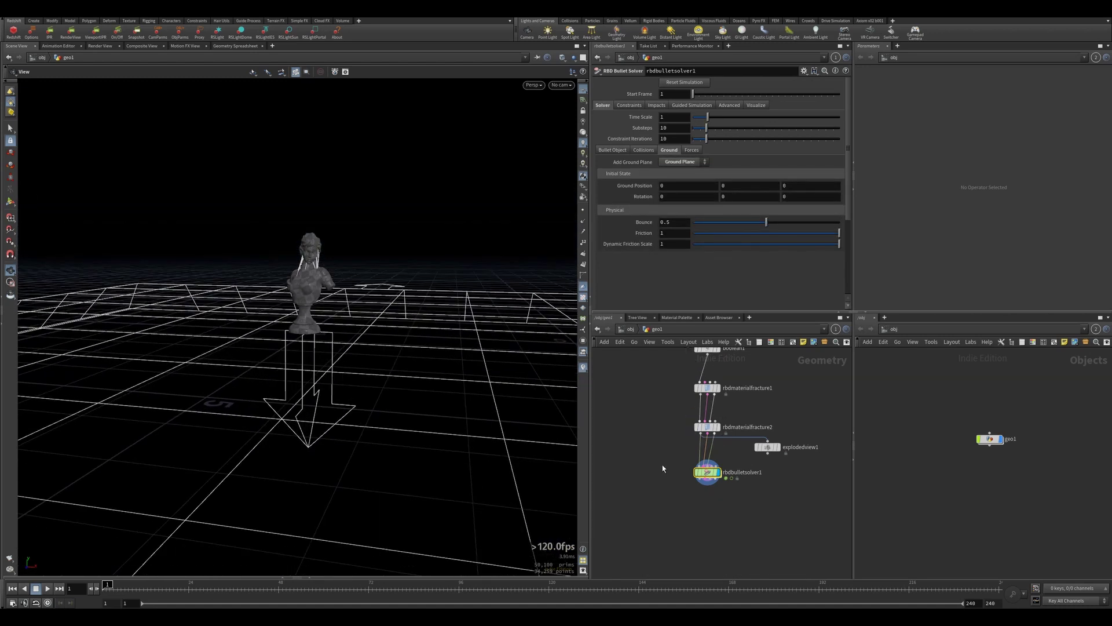
click(50, 588)
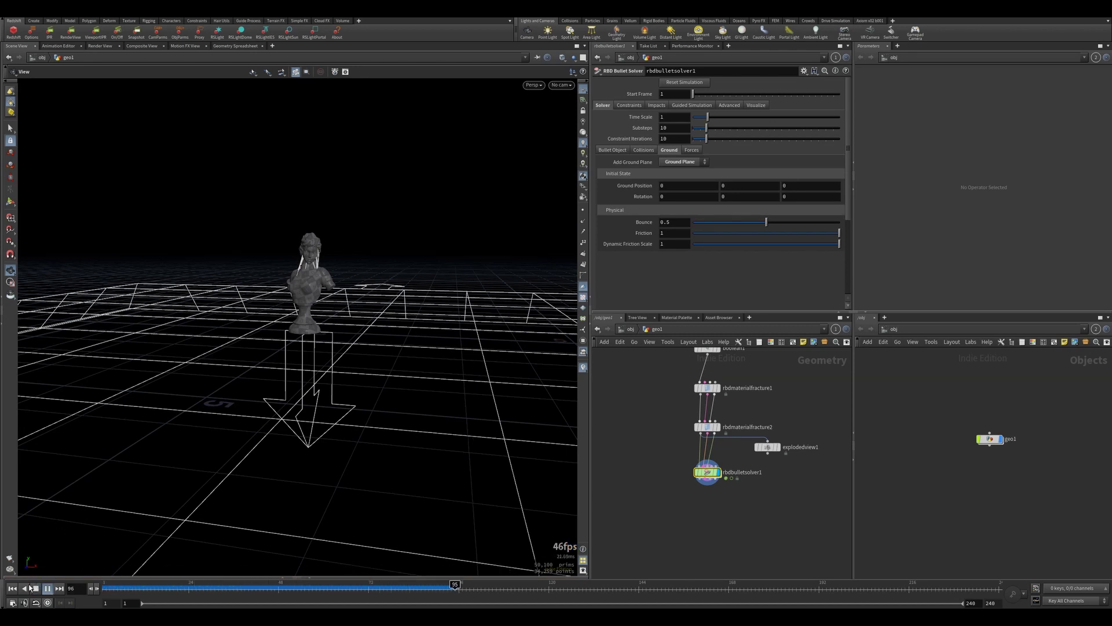
click(12, 588)
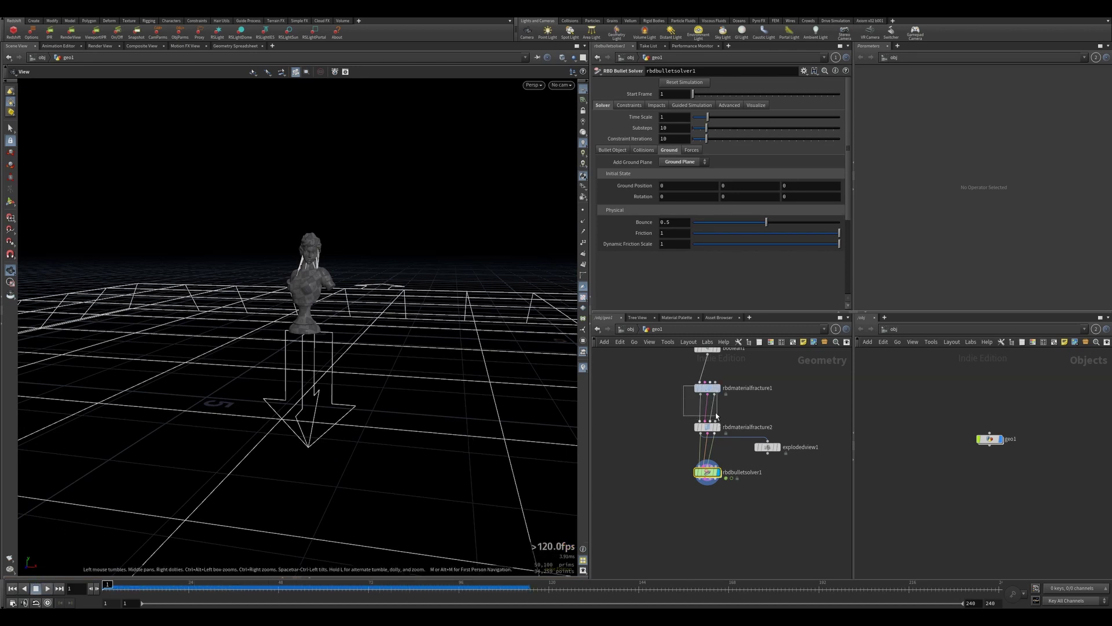
- Review the first fracture node's constraint settings and lower the second fracture's Primary Strength for its glue constraints
click(707, 387)
click(693, 139)
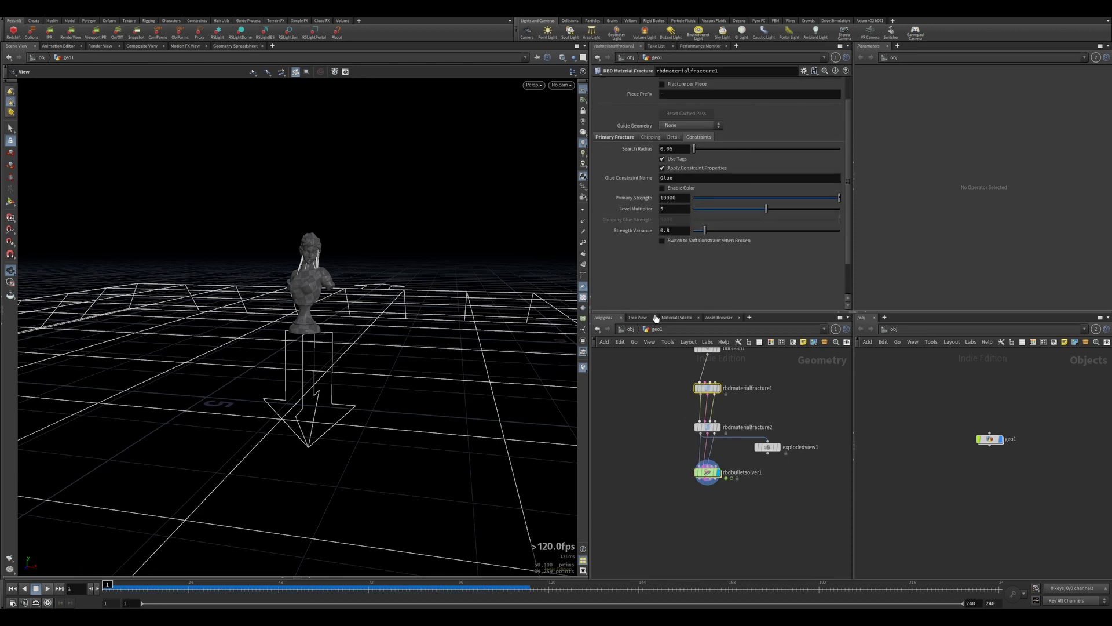
click(707, 427)
scroll(682, 207, up, 1)
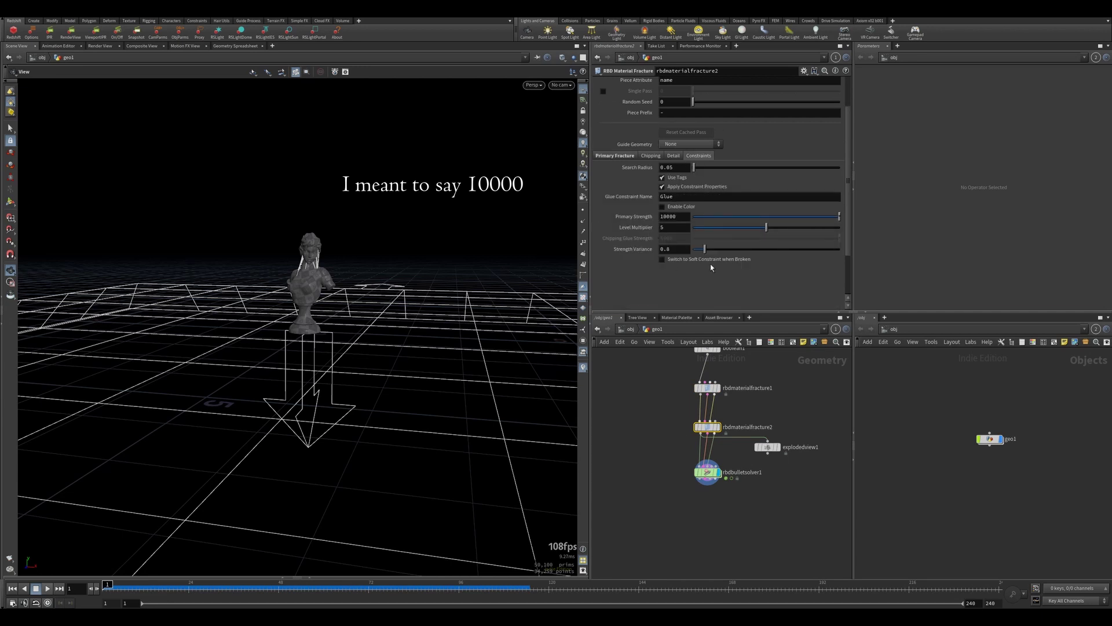
drag(663, 216, 684, 216)
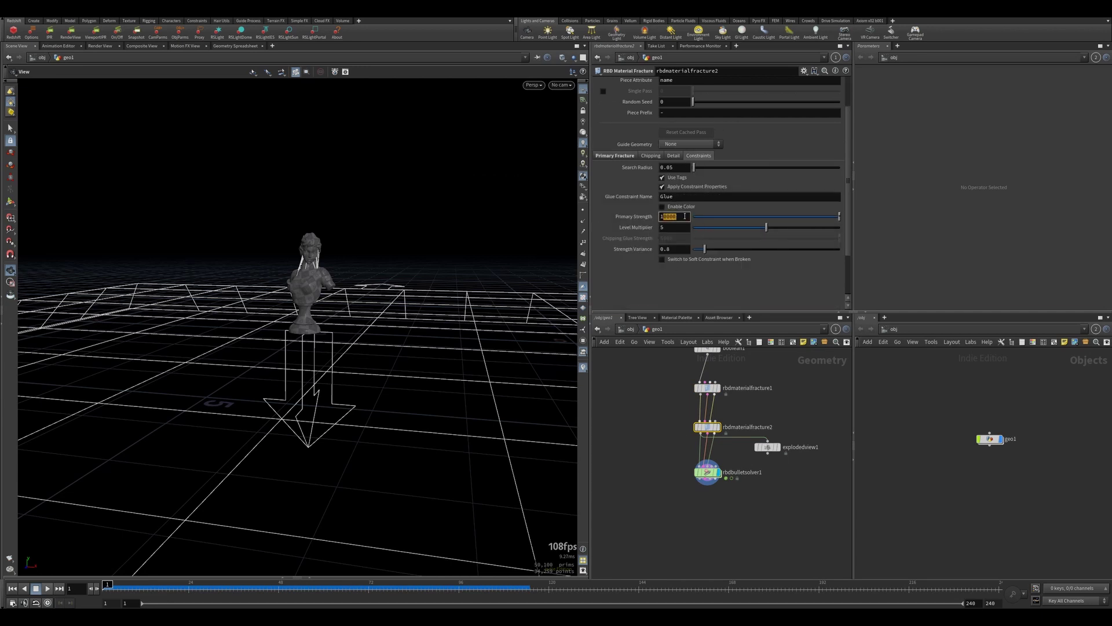
key(BackSpace)
- Lower the Primary Strength of the first fracture node's glue constraints
click(707, 387)
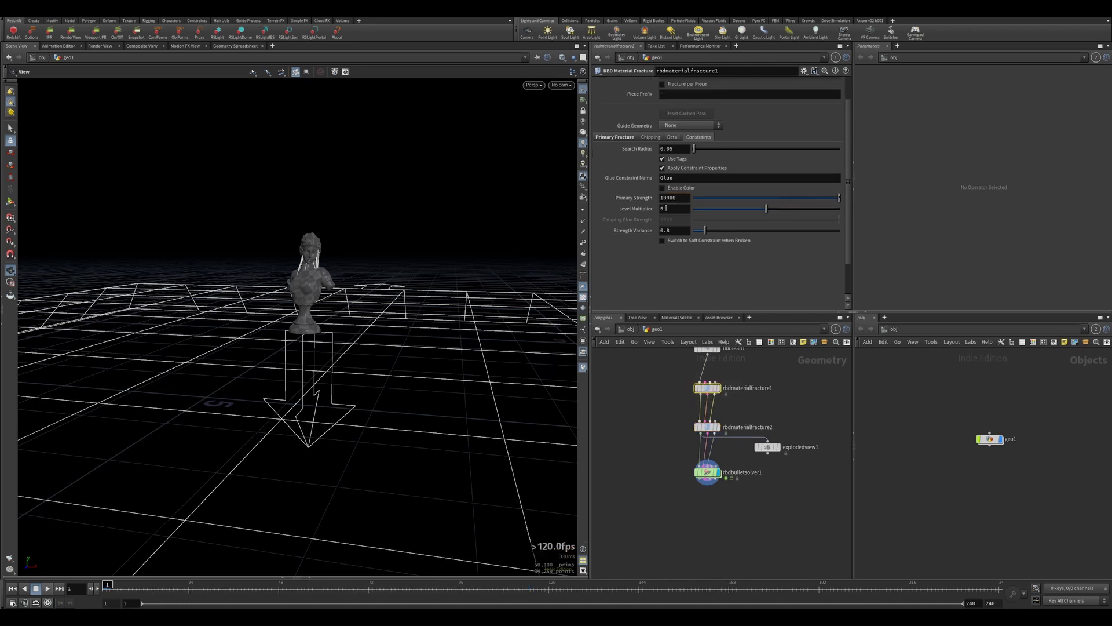
drag(670, 199, 685, 200)
key(BackSpace)
key(Return)
- Play the bullet solver simulation with the weaker glue, return to the first frame, and view the statue up close
click(707, 472)
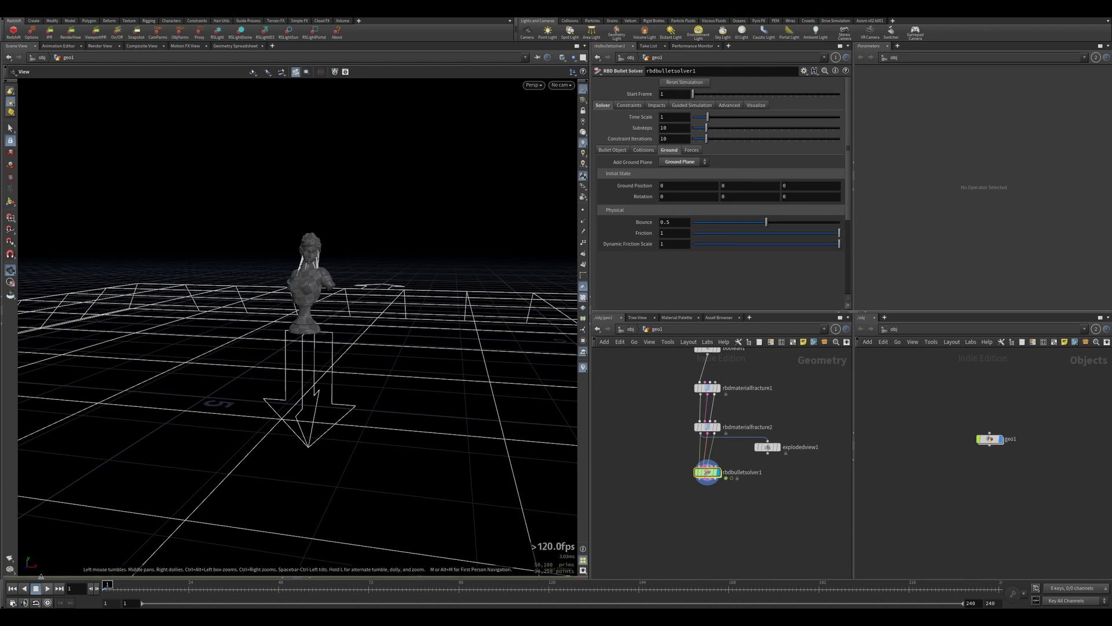
click(45, 589)
click(45, 588)
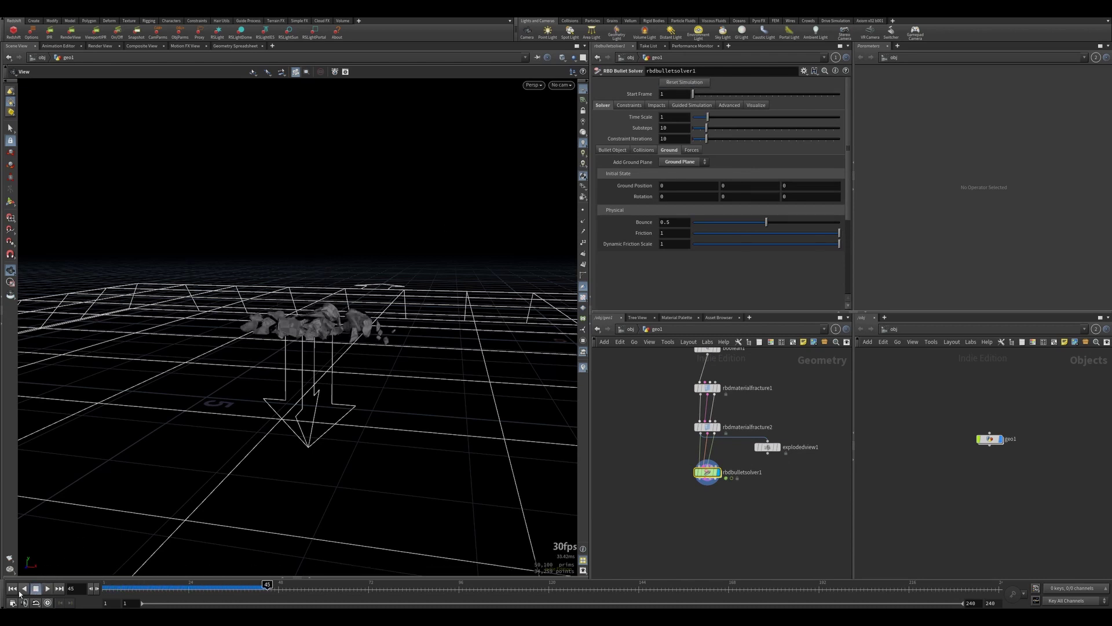
click(12, 588)
drag(284, 365, 322, 385)
right_drag(322, 384, 299, 349)
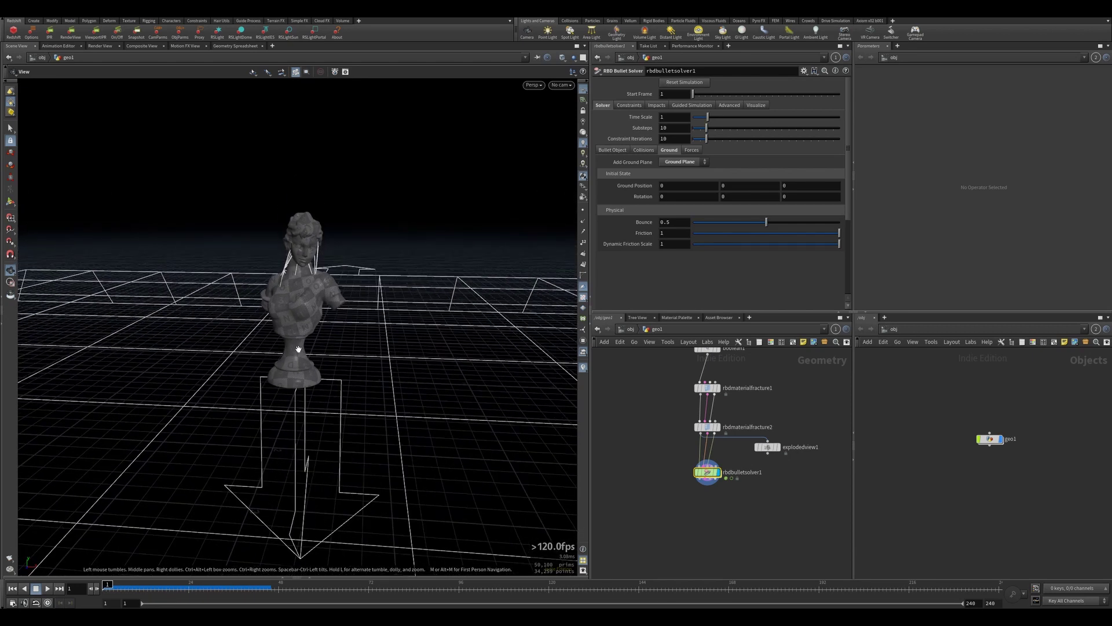
- Play the statue's collapse simulation and return to the first frame
click(47, 589)
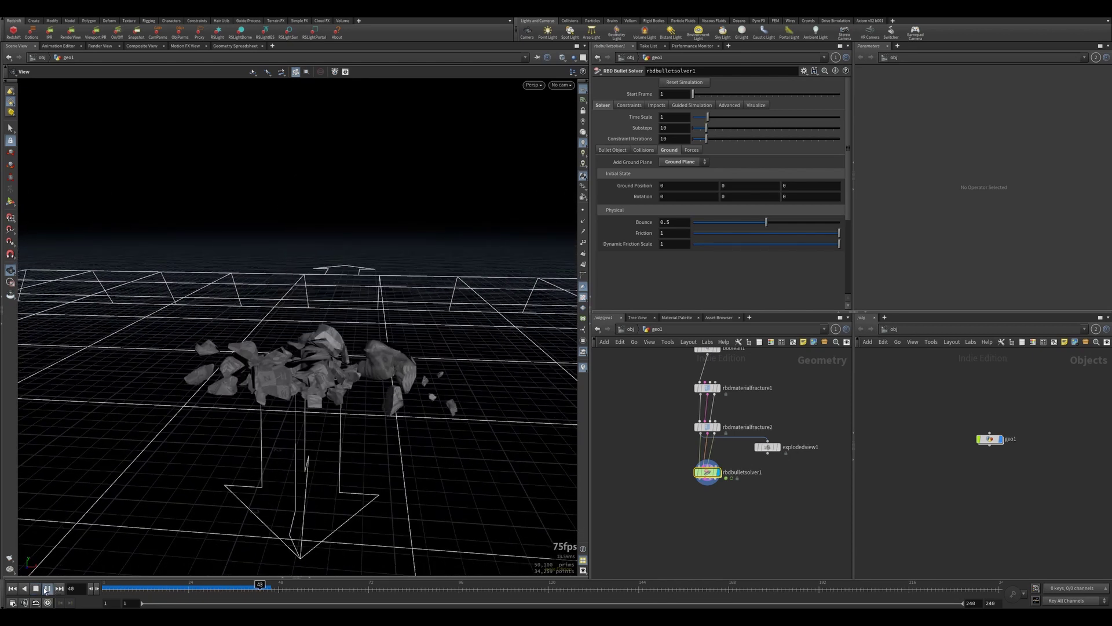
click(11, 589)
mouse_move(108, 588)
mouse_down()
mouse_move(168, 585)
mouse_move(109, 579)
mouse_move(179, 572)
mouse_move(106, 580)
mouse_up()
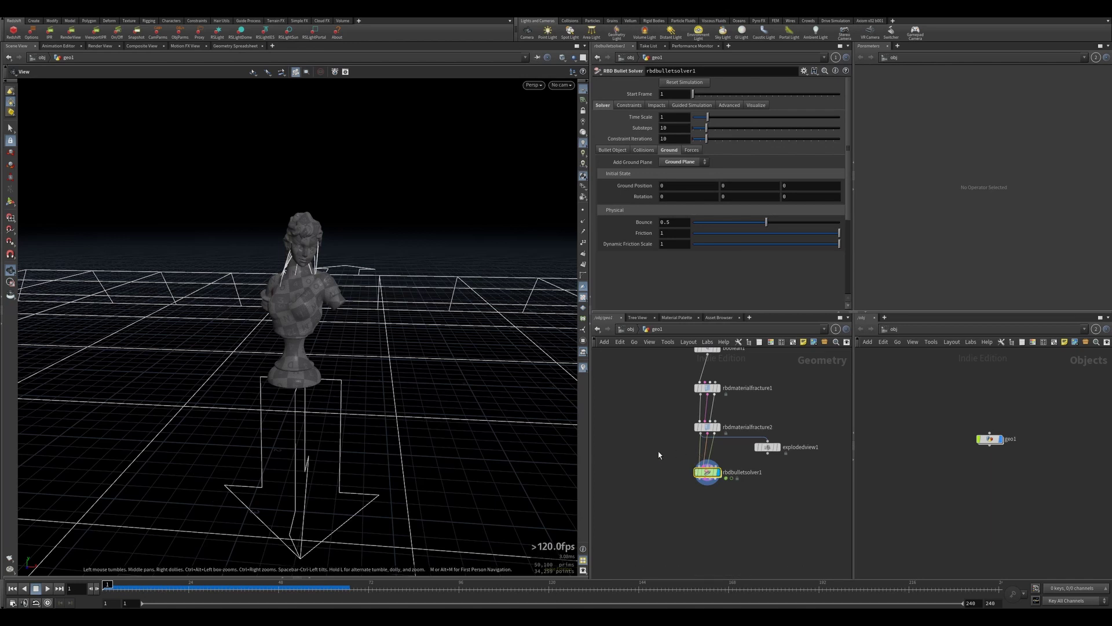
- Turn on real-time playback, replay the collapse, and go back to frame 1
scroll(691, 455, down, 3)
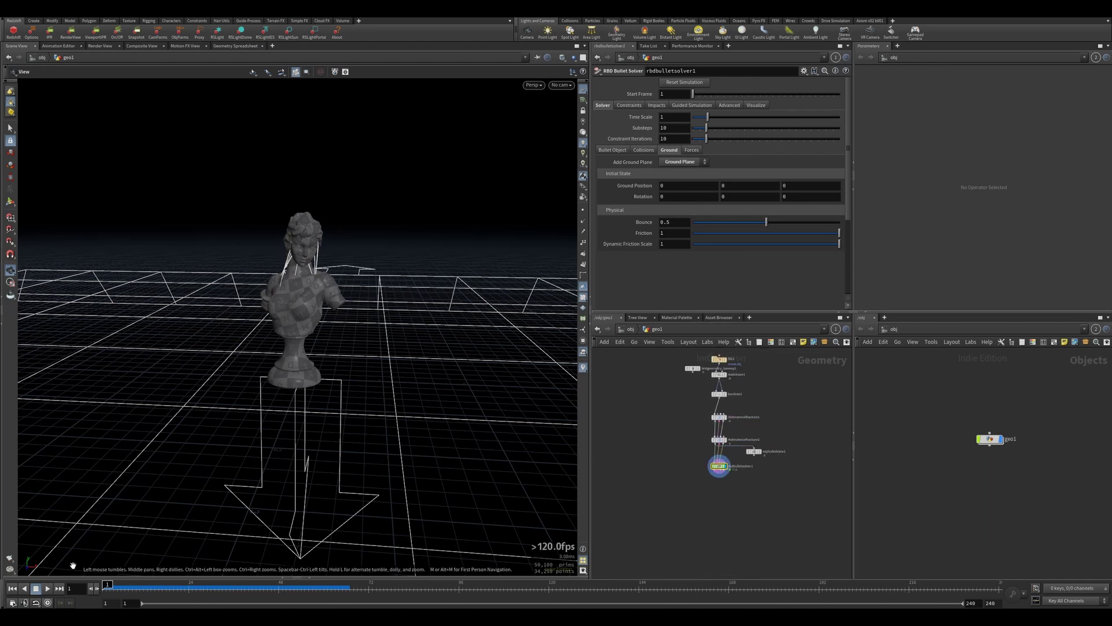
click(47, 602)
click(47, 588)
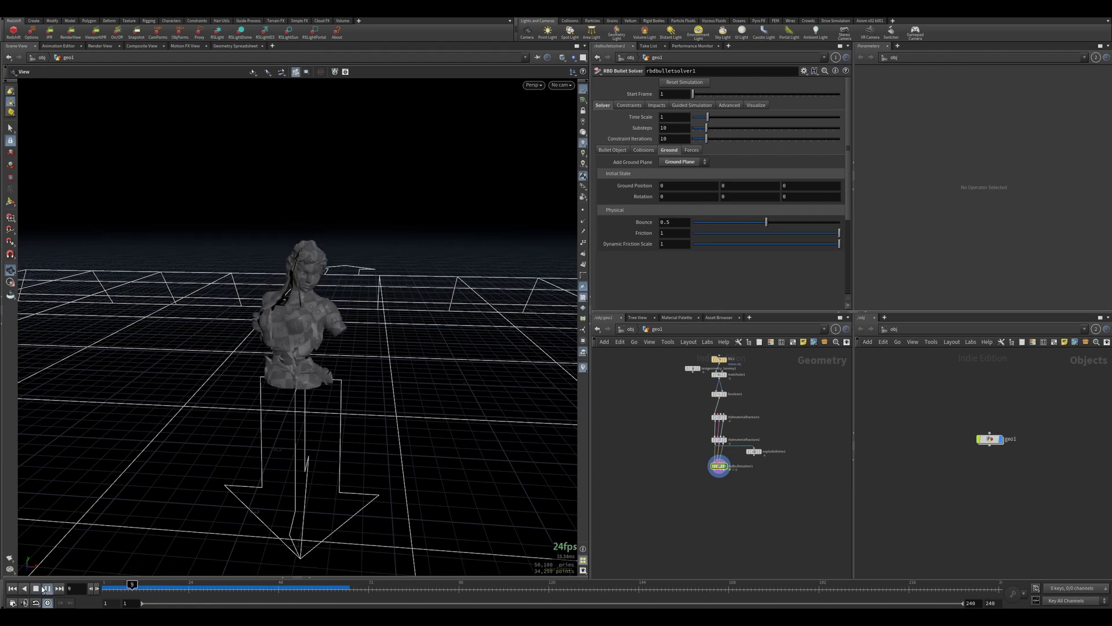
click(12, 588)
- Delete the Tommy test geometry node beside the statue's file node
scroll(715, 408, down, 2)
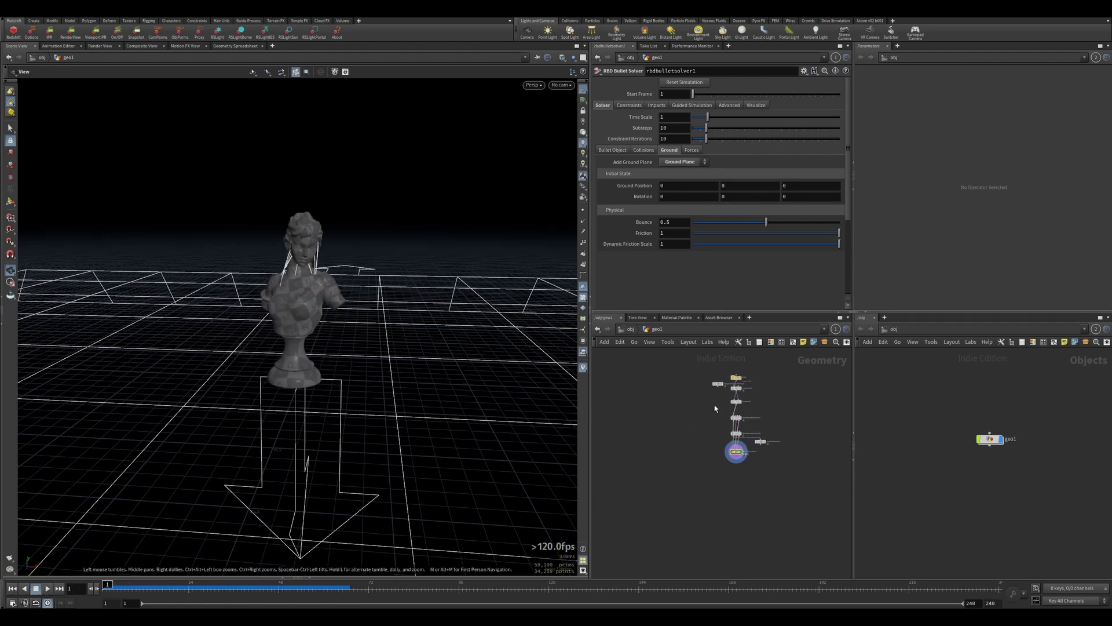
scroll(715, 406, up, 5)
scroll(714, 404, down, 1)
middle_drag(710, 401, 694, 423)
click(706, 365)
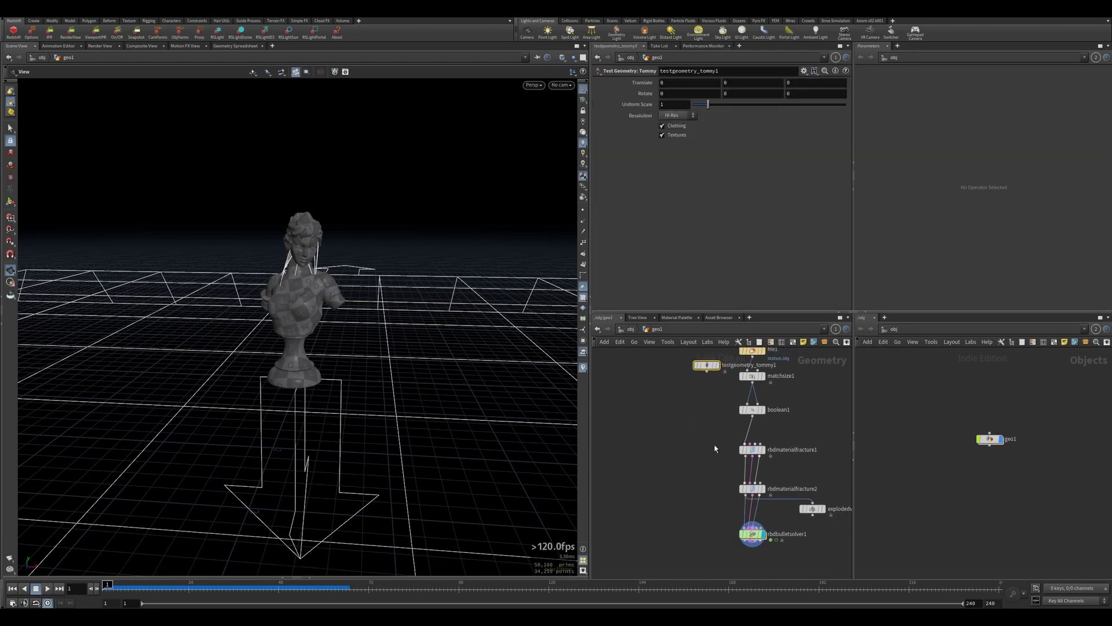
key(Delete)
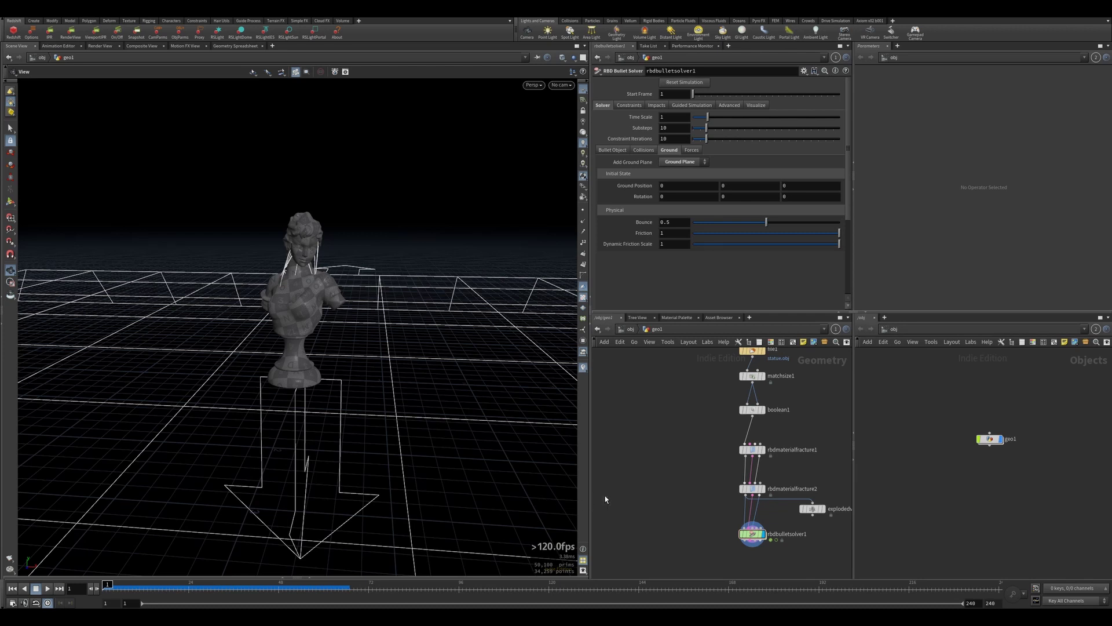
- Add a Scatter node fed by the boolean output and set its Force Total Count to 1
scroll(701, 440, down, 3)
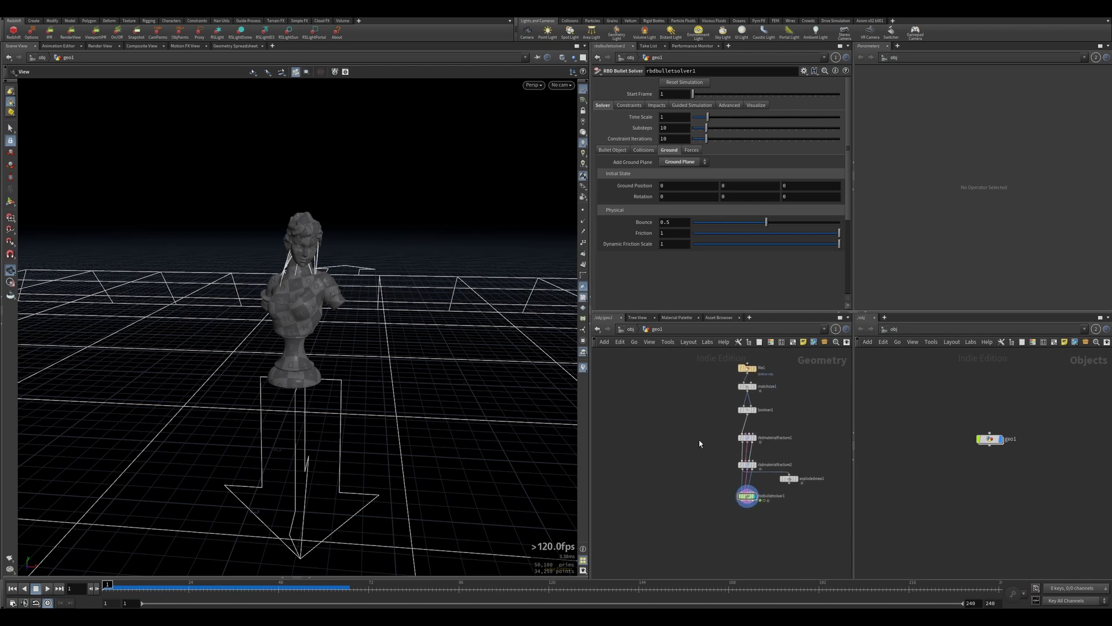
key(Tab)
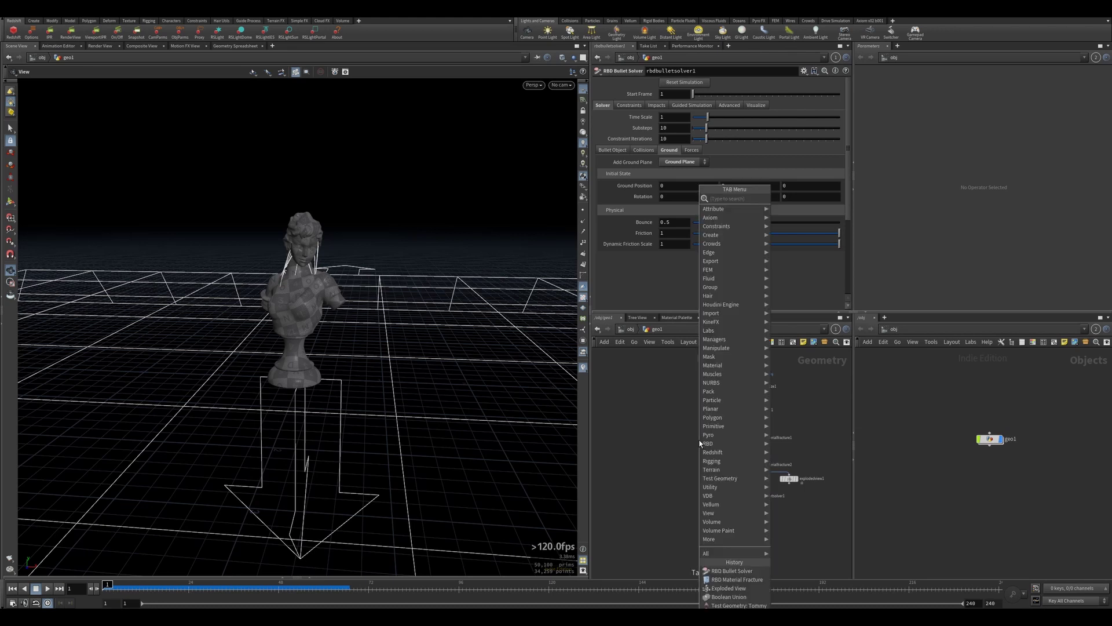
text(sph)
key(Return)
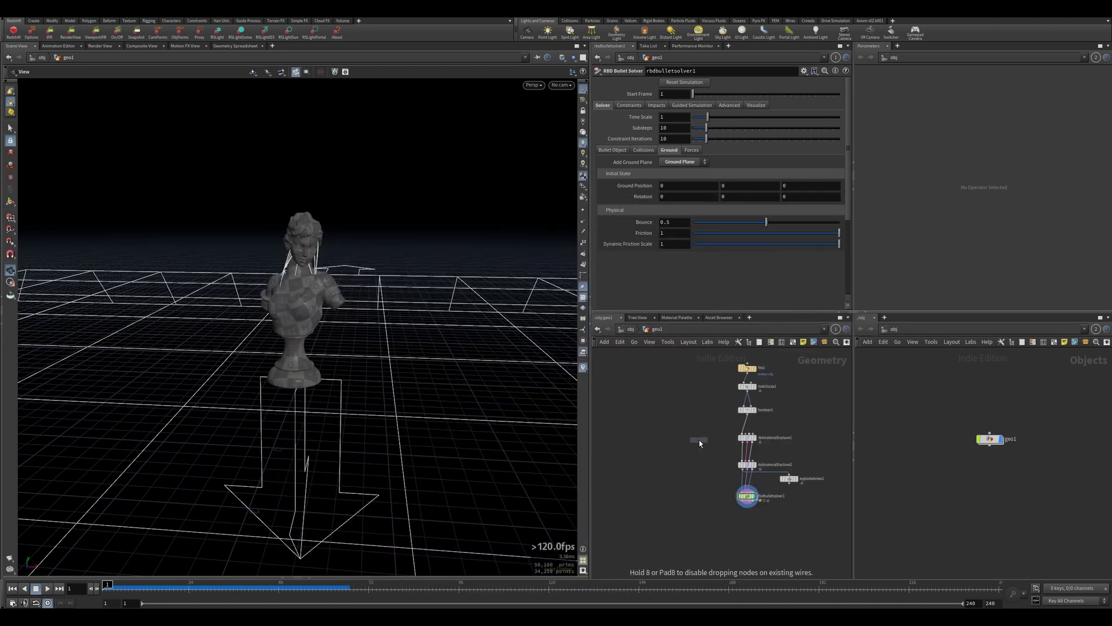
click(699, 441)
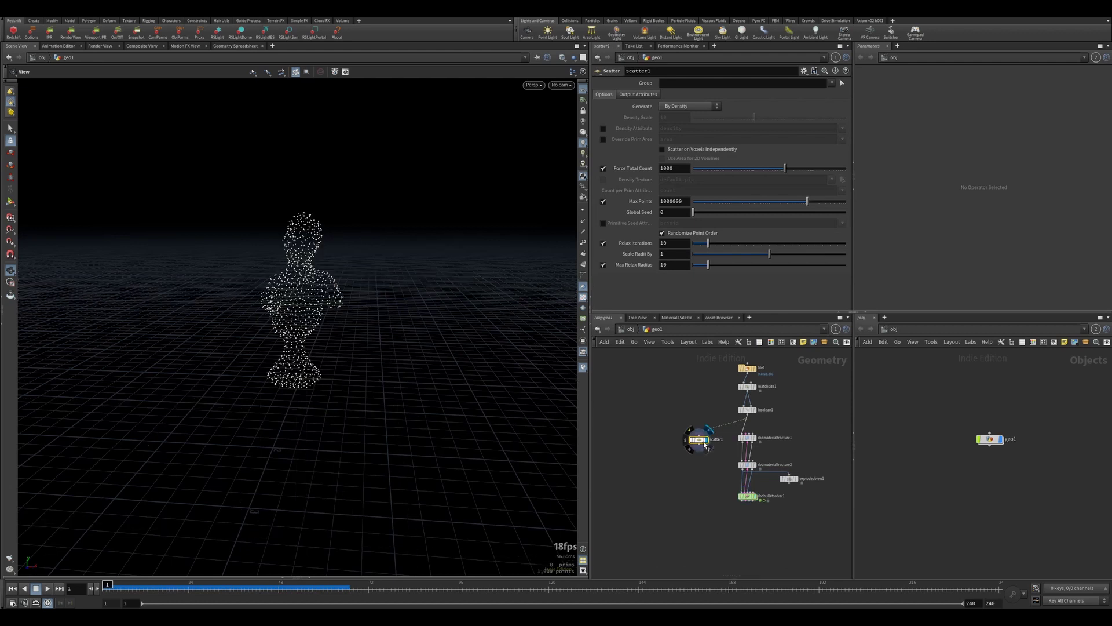
drag(664, 168, 679, 169)
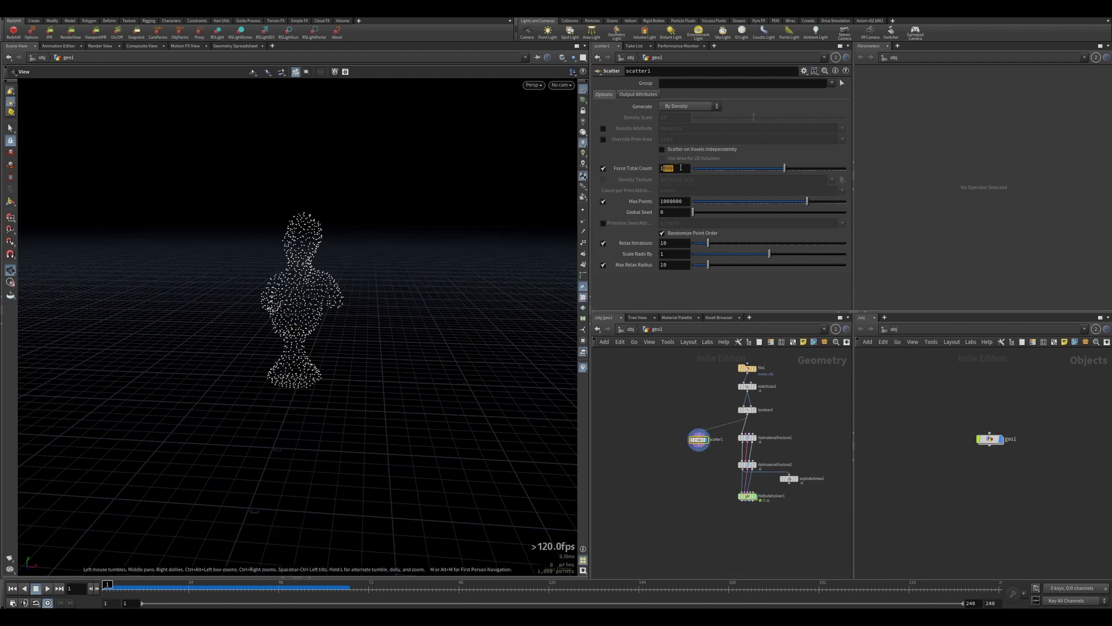
key(BackSpace)
click(649, 399)
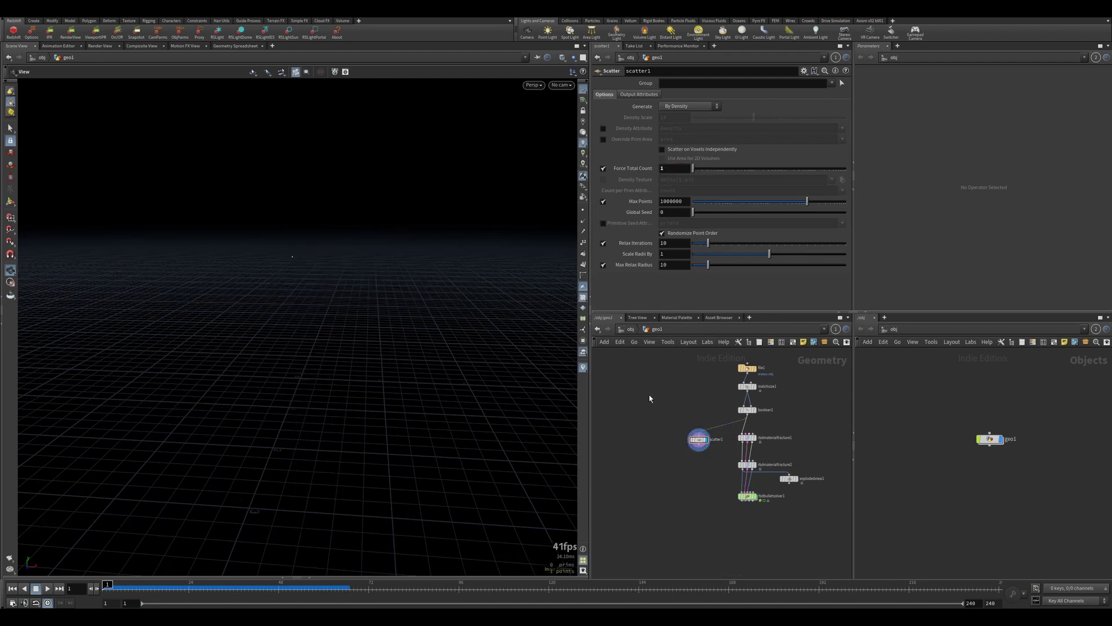
- Set the Scatter node's Global Seed to $F, play the moving point, and return to the first frame
double_click(661, 212)
text($F)
click(628, 394)
click(642, 217)
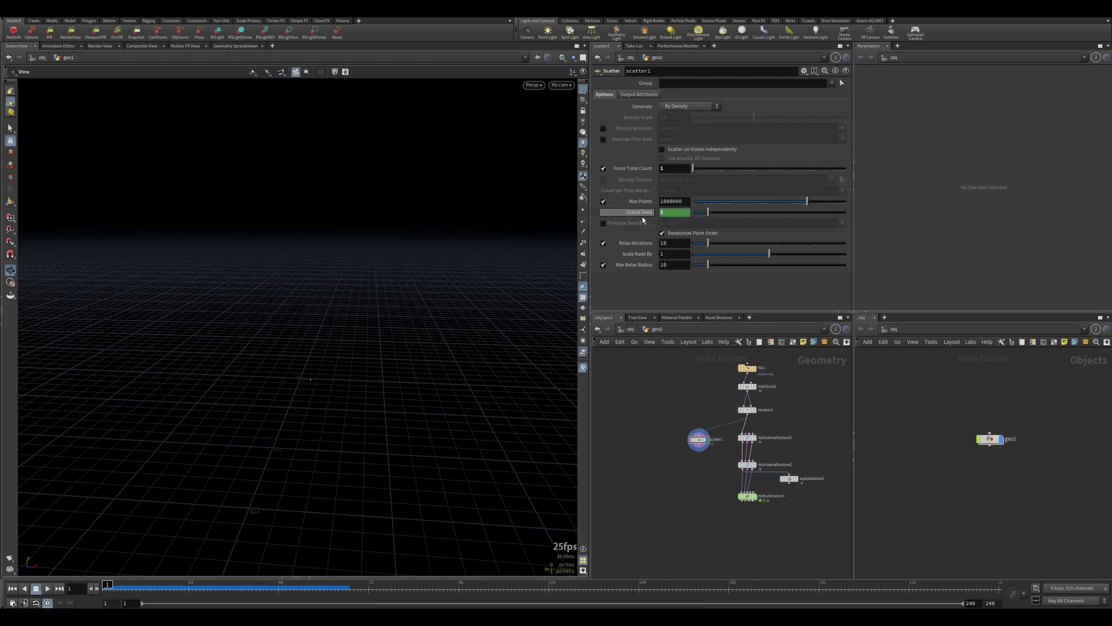
click(49, 588)
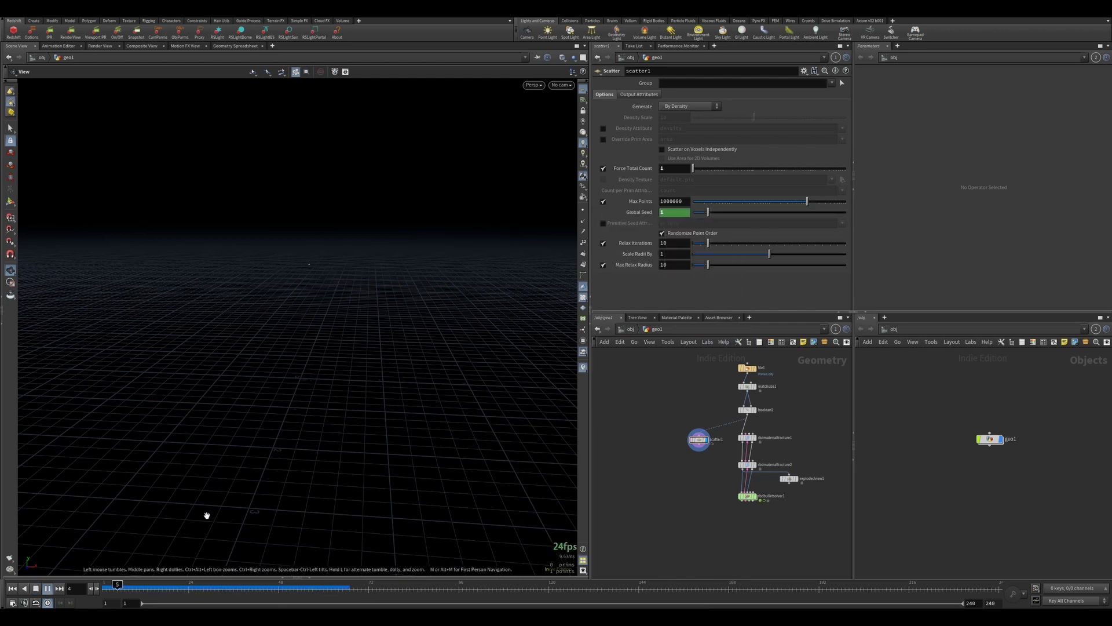
click(14, 588)
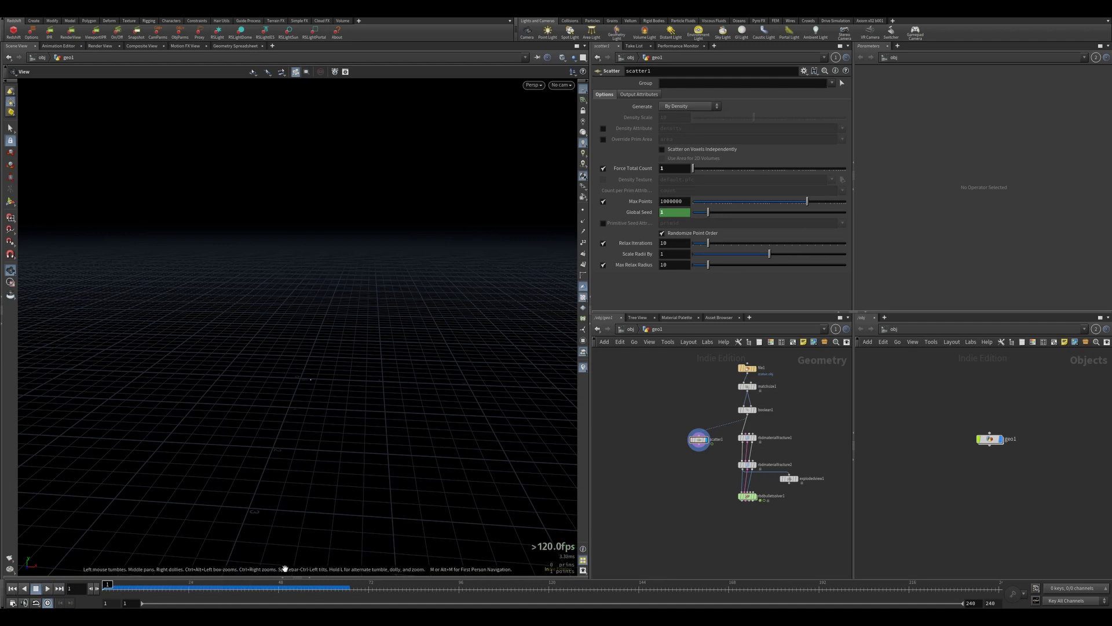
- Add a Metaball node beside the Scatter node
key(Tab)
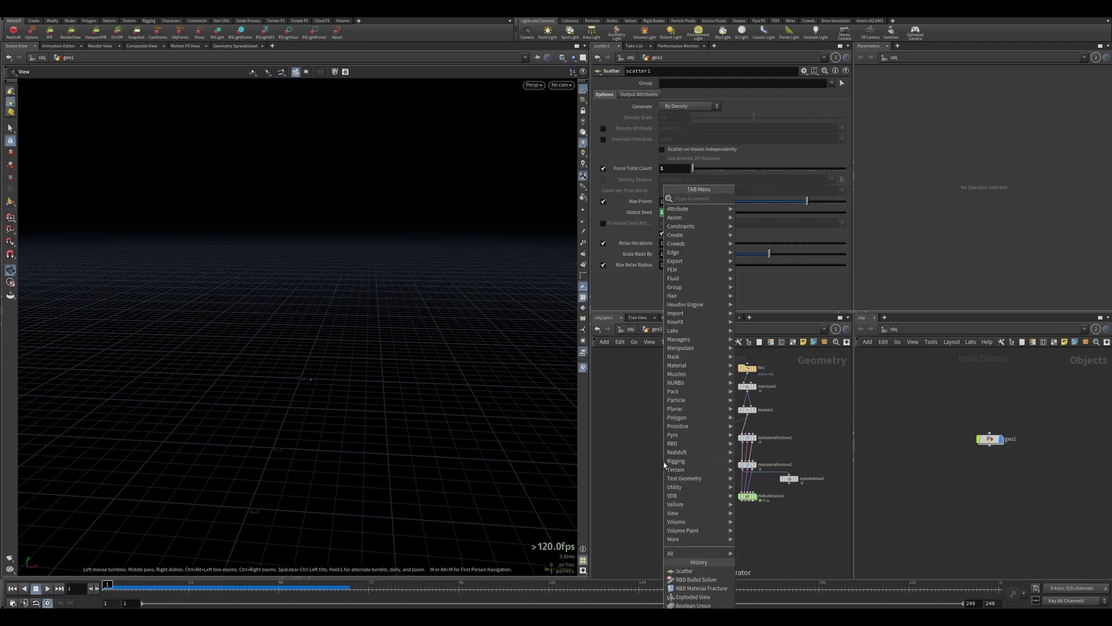
text(scatter)
key(Return)
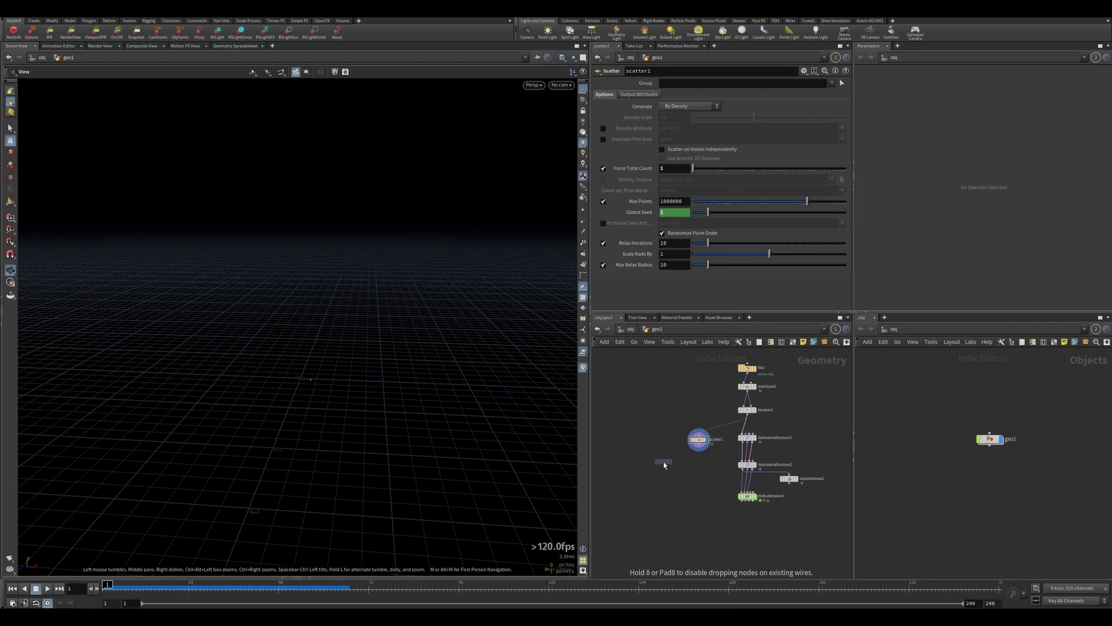
click(664, 463)
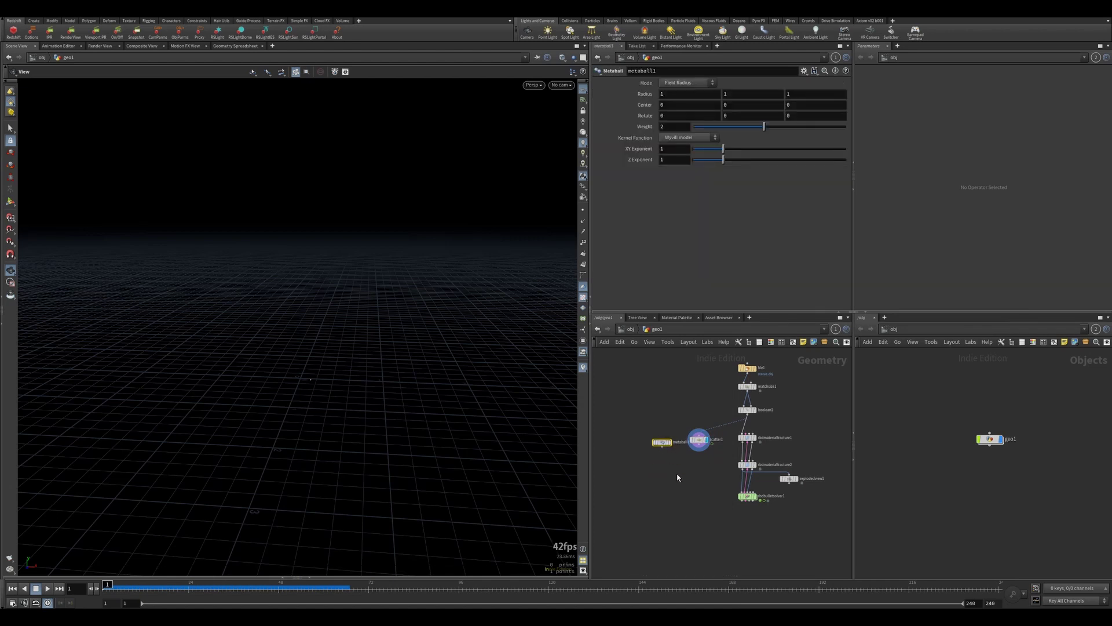
- Add a Copy to Points node below the metaball and scatter nodes
key(Tab)
text(cop)
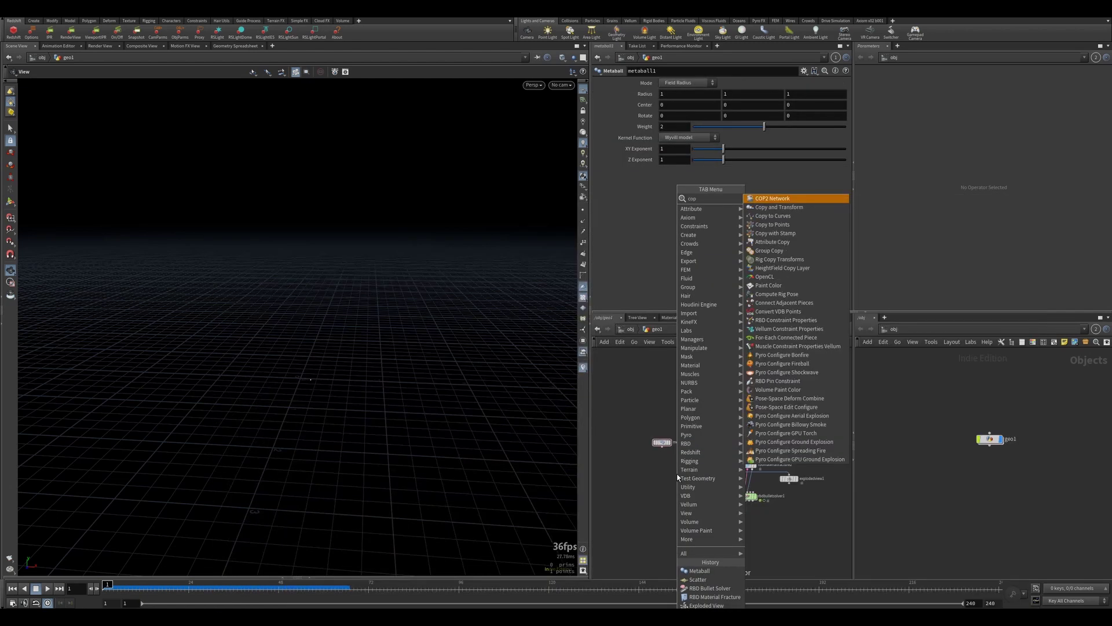
text(y t)
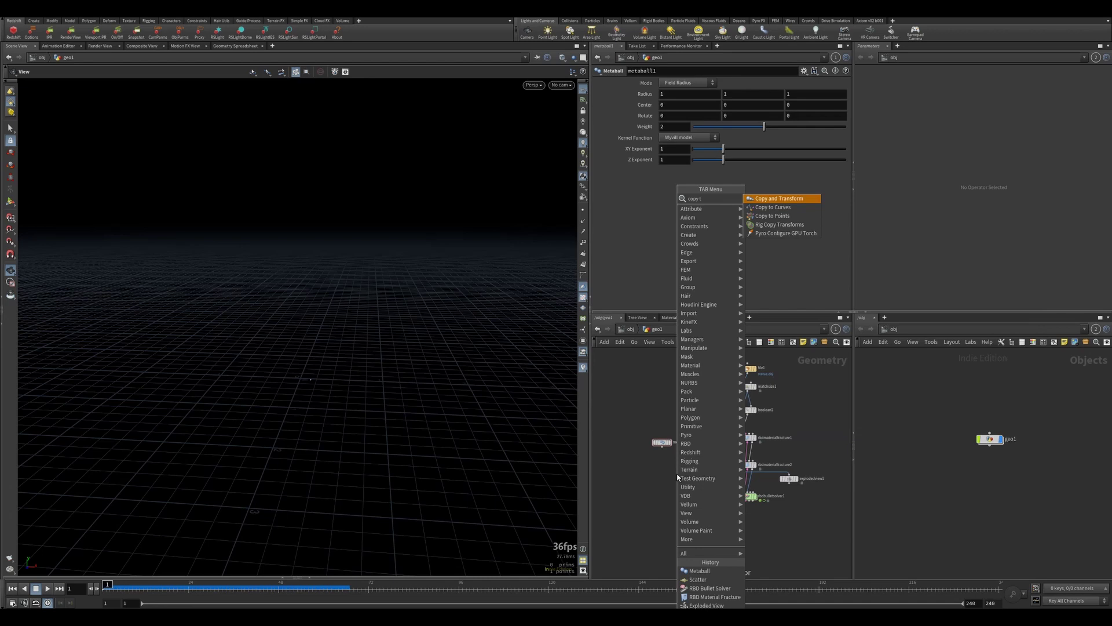
key(Down)
key(Down)
key(Return)
click(680, 461)
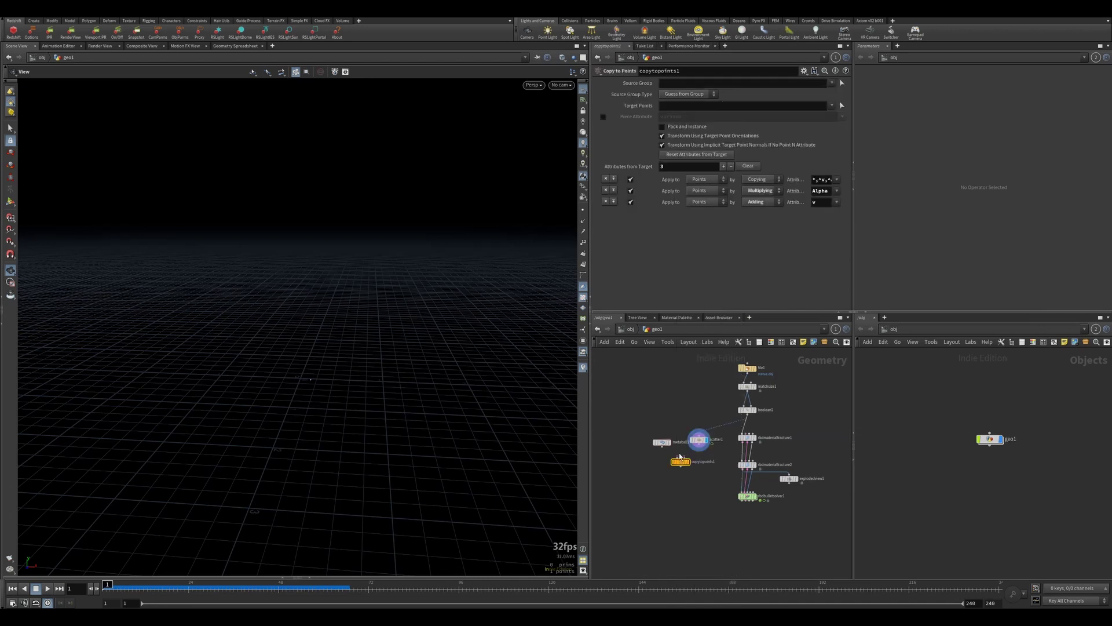
- Wire the metaball and the scattered point into Copy to Points, display the result, and scrub the first frames
click(677, 457)
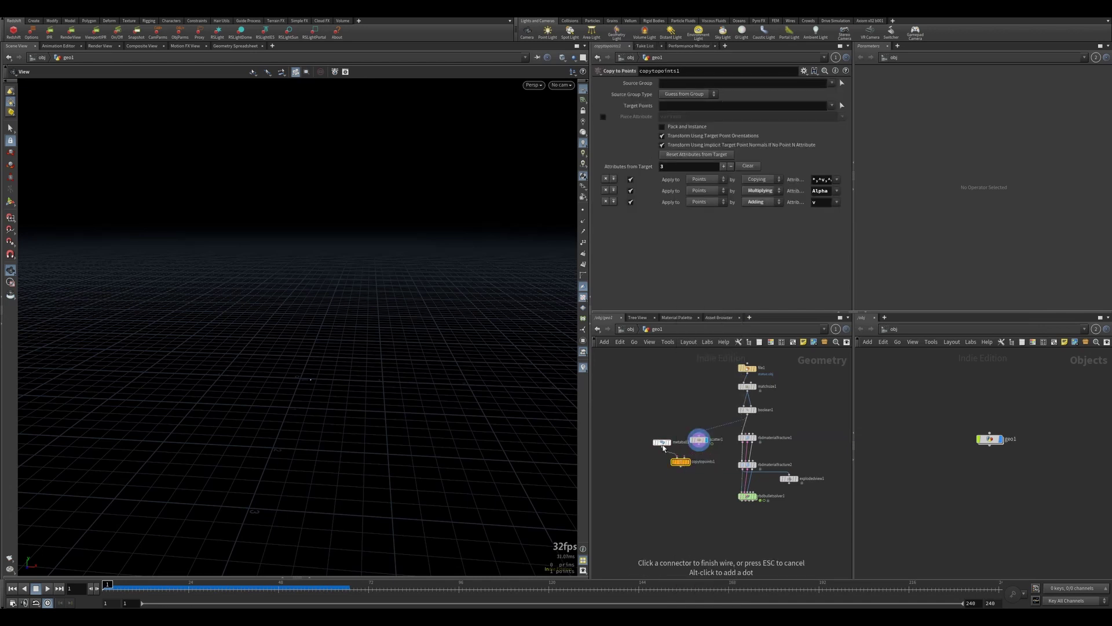
click(663, 446)
click(684, 457)
click(698, 445)
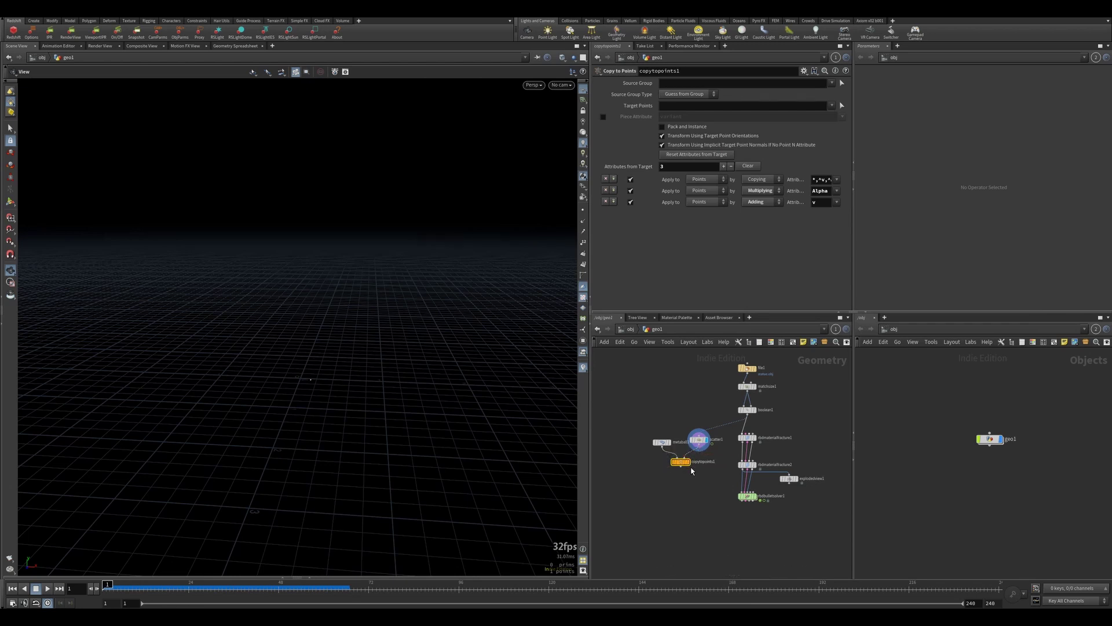
mouse_move(110, 584)
mouse_down()
mouse_move(252, 574)
mouse_move(105, 584)
mouse_up()
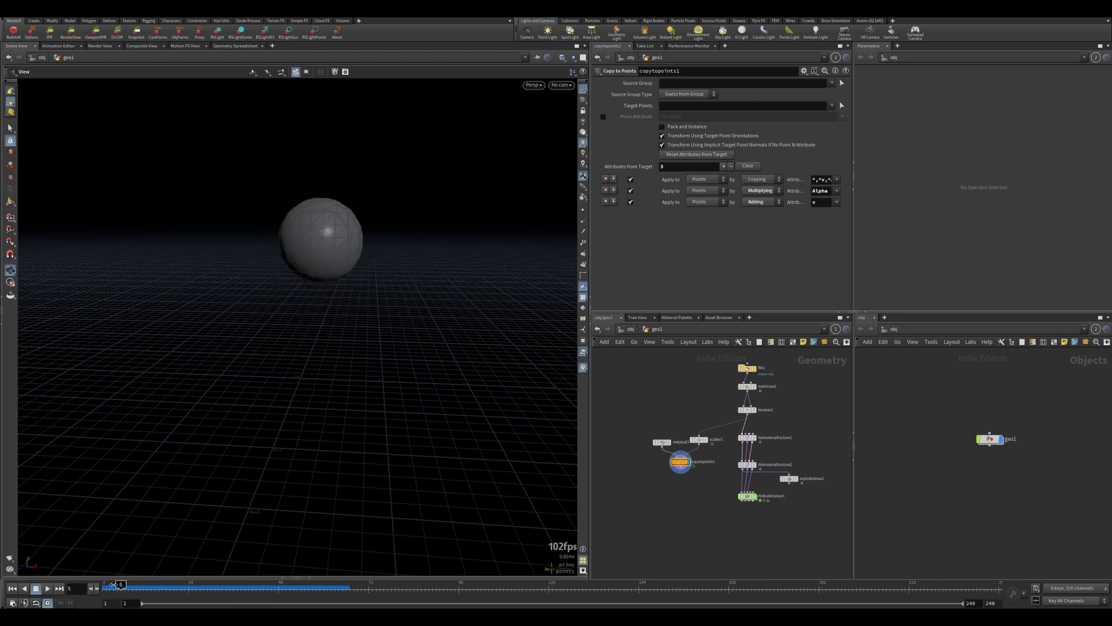
- Flatten the metaball by setting its Z radius to 0.4
click(662, 442)
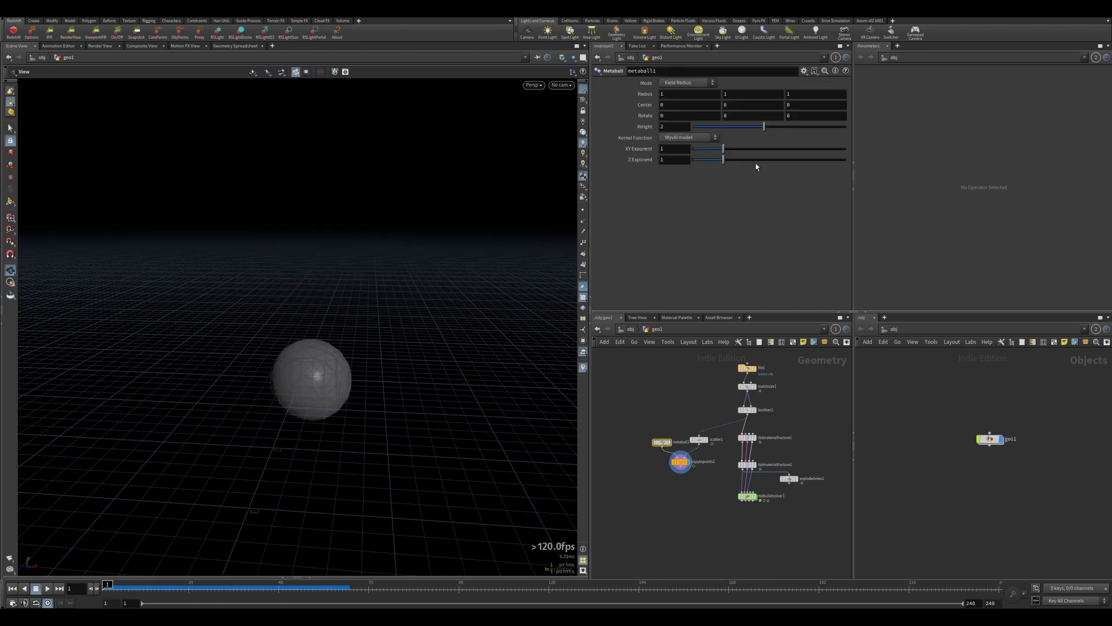
middle_drag(733, 94, 728, 94)
drag(410, 293, 302, 318)
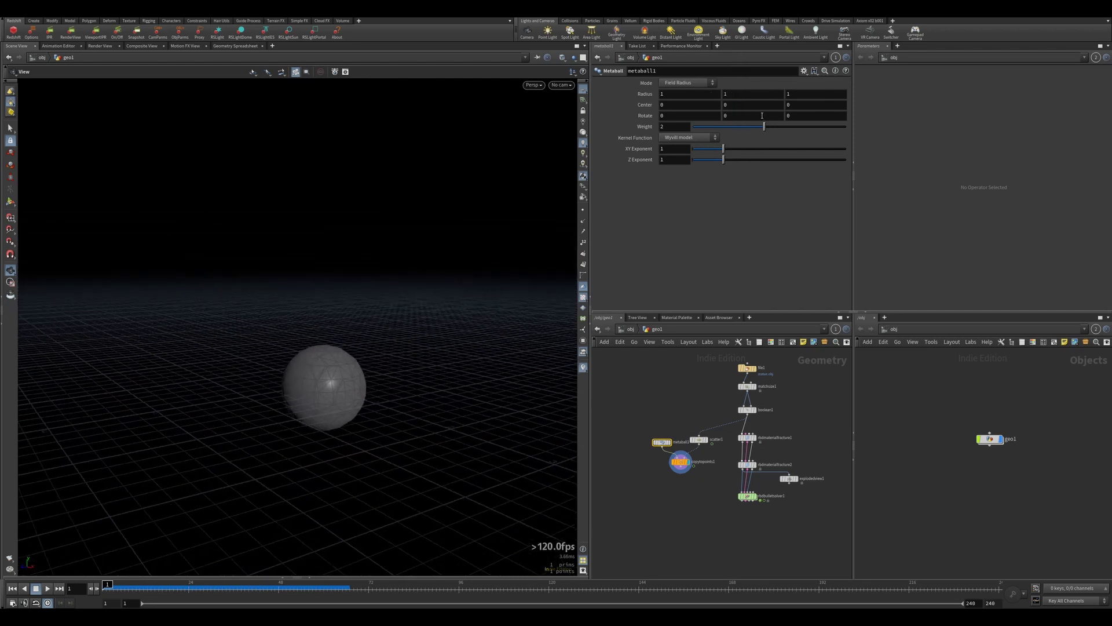
middle_drag(742, 96, 704, 95)
middle_drag(802, 97, 775, 93)
drag(373, 272, 378, 359)
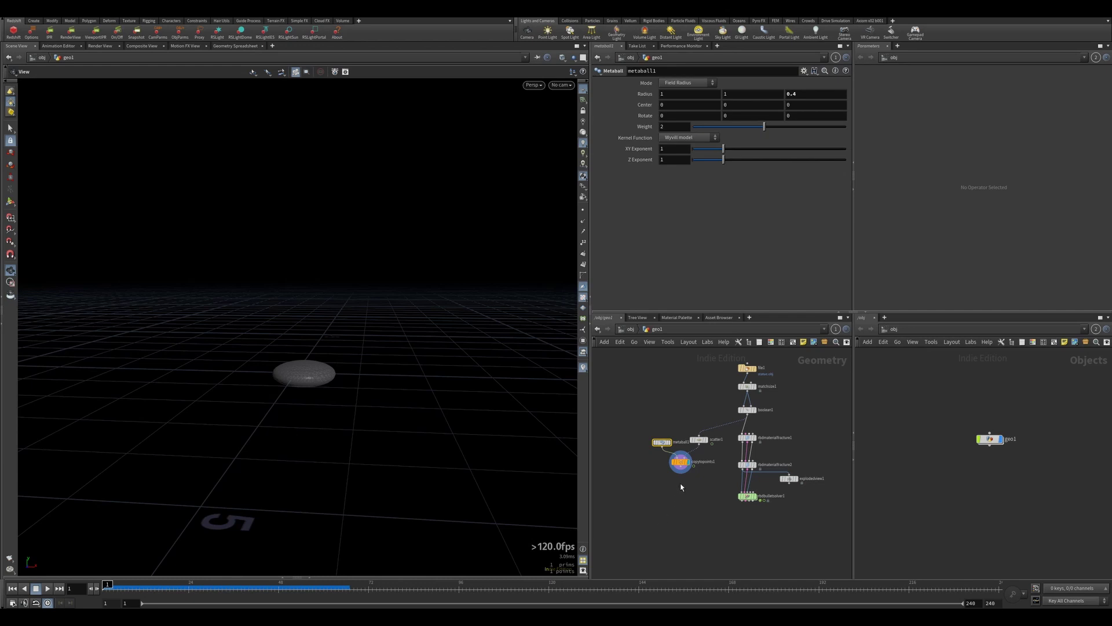
- Add a Null node after Copy to Points and name it OUT_FORCE
key(Tab)
text(n)
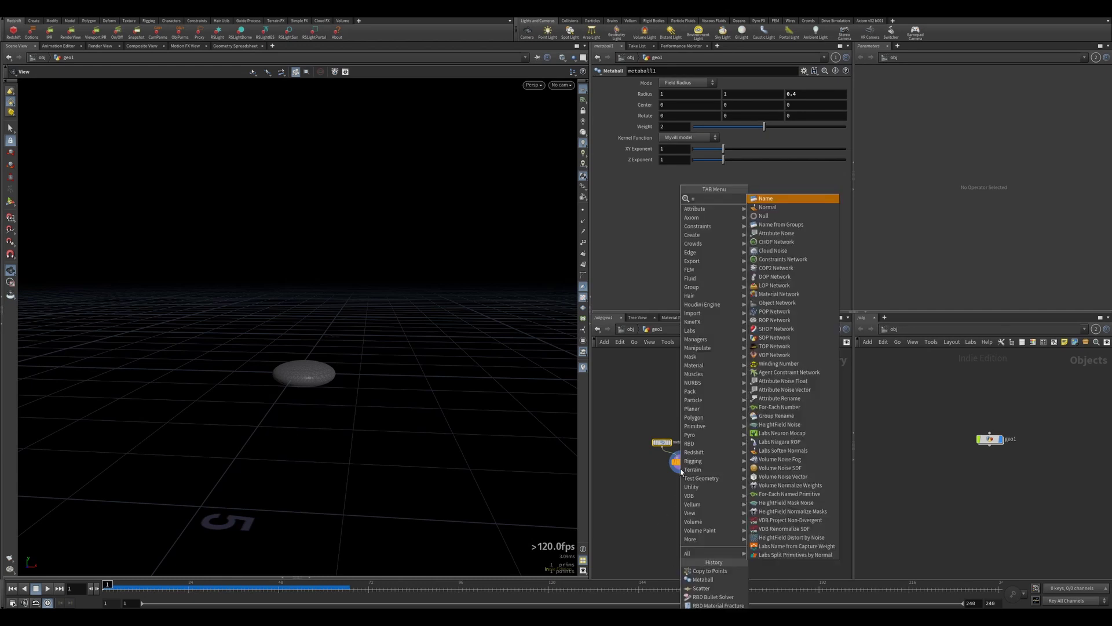
text(l)
key(BackSpace)
text(ull)
key(Return)
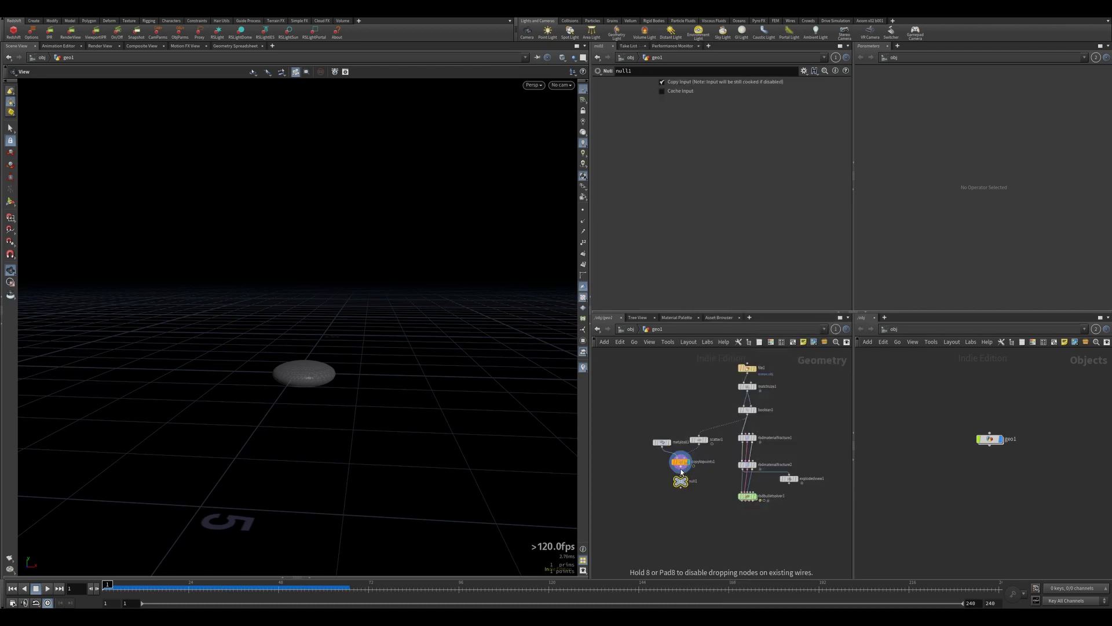
double_click(696, 481)
text(OUTFORCE)
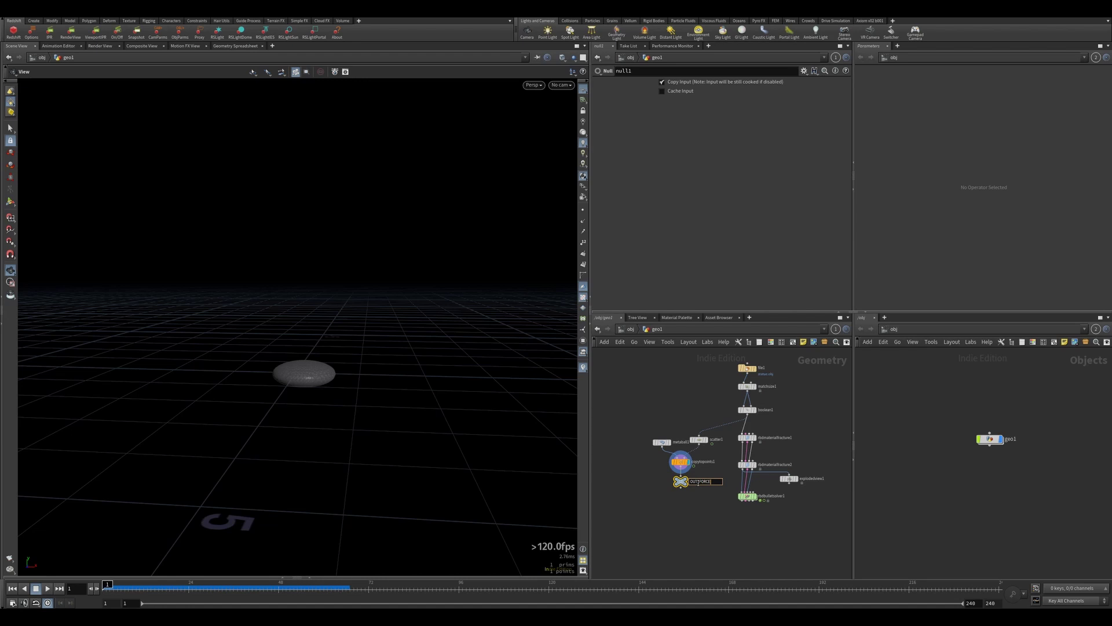
key(Return)
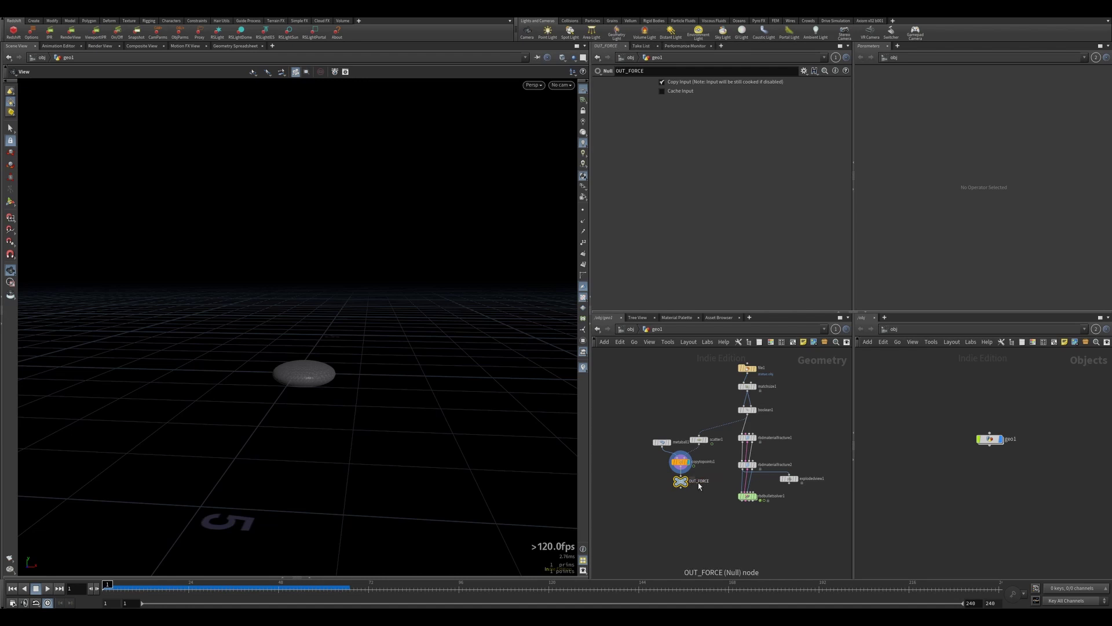
- Insert a Switch node between Copy to Points and the OUT_FORCE null, moving the null down for space
drag(683, 483, 683, 505)
key(Tab)
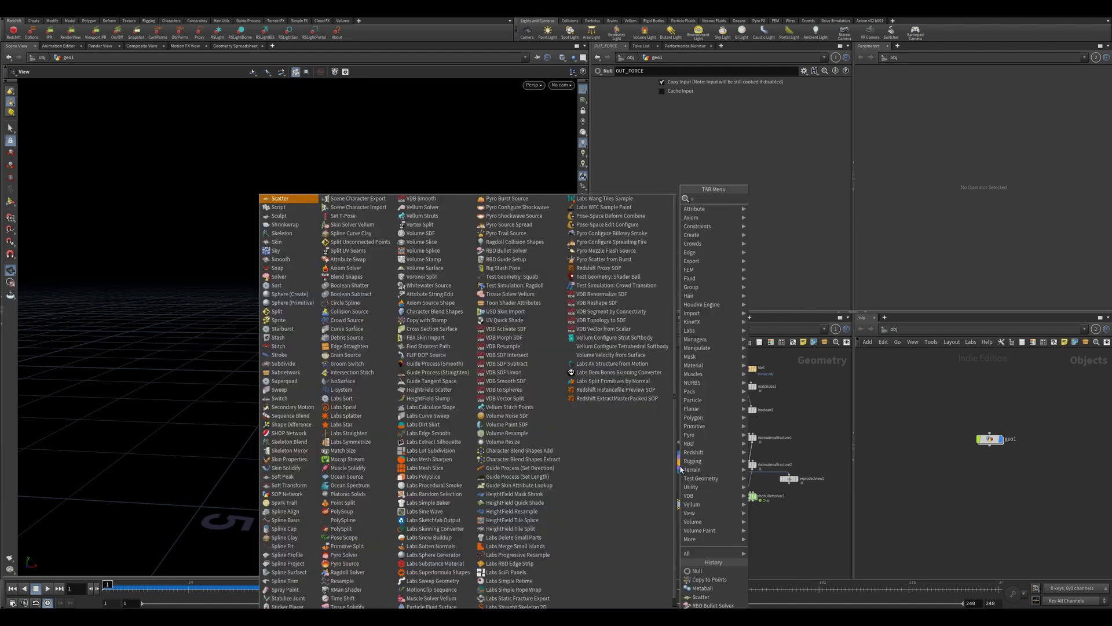
text(swit)
key(Return)
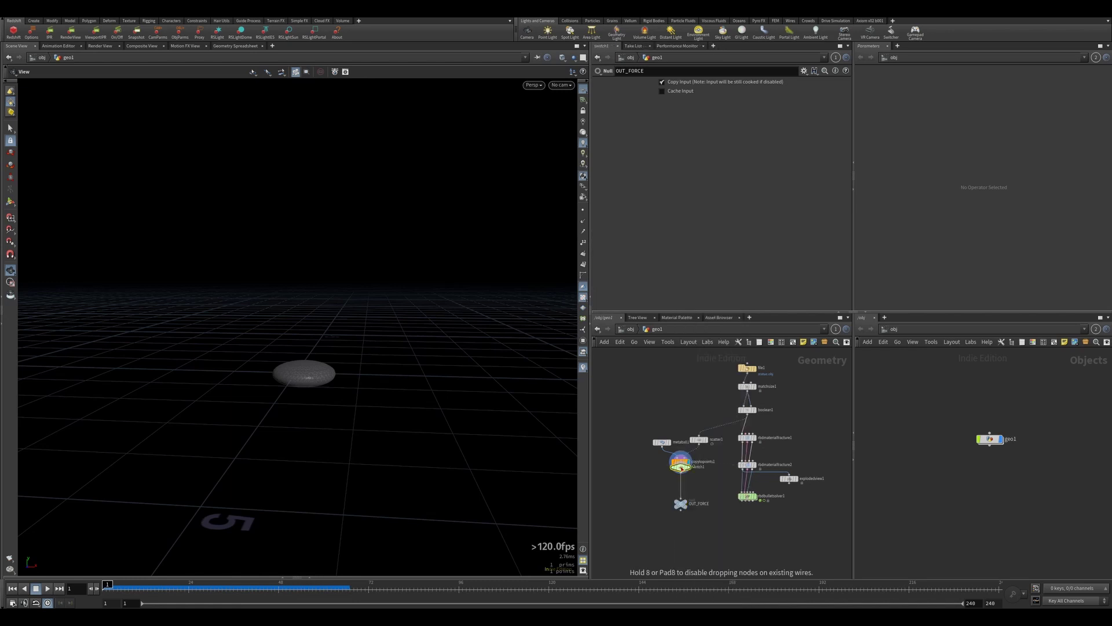
click(681, 481)
click(680, 476)
key(Escape)
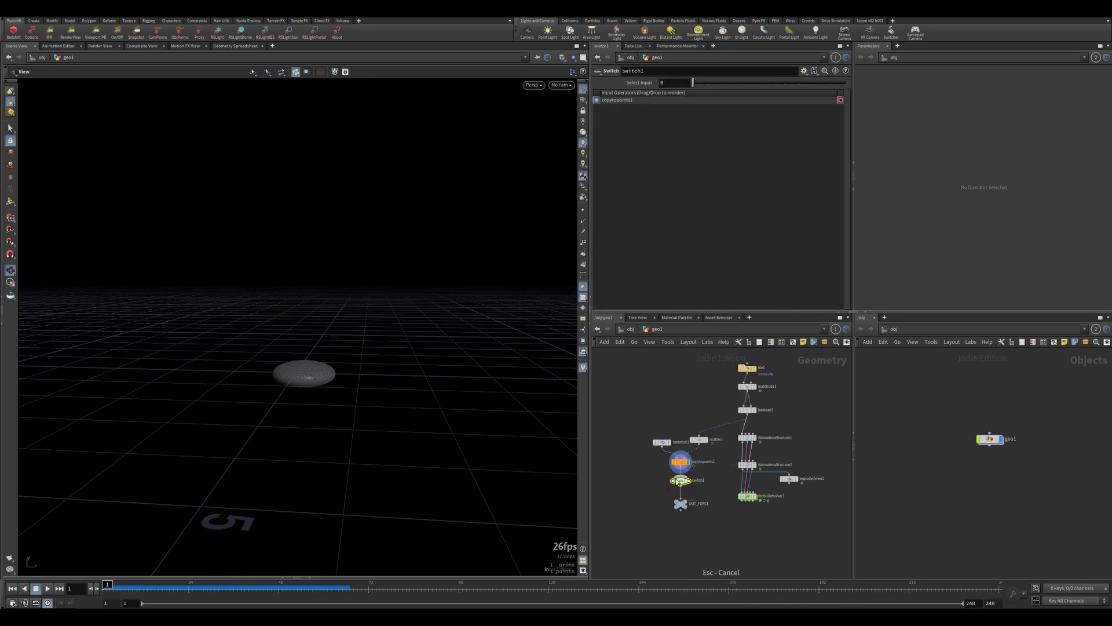
- Set the switch's Select Input expression to $F>6 && $F<9
double_click(661, 83)
text($)
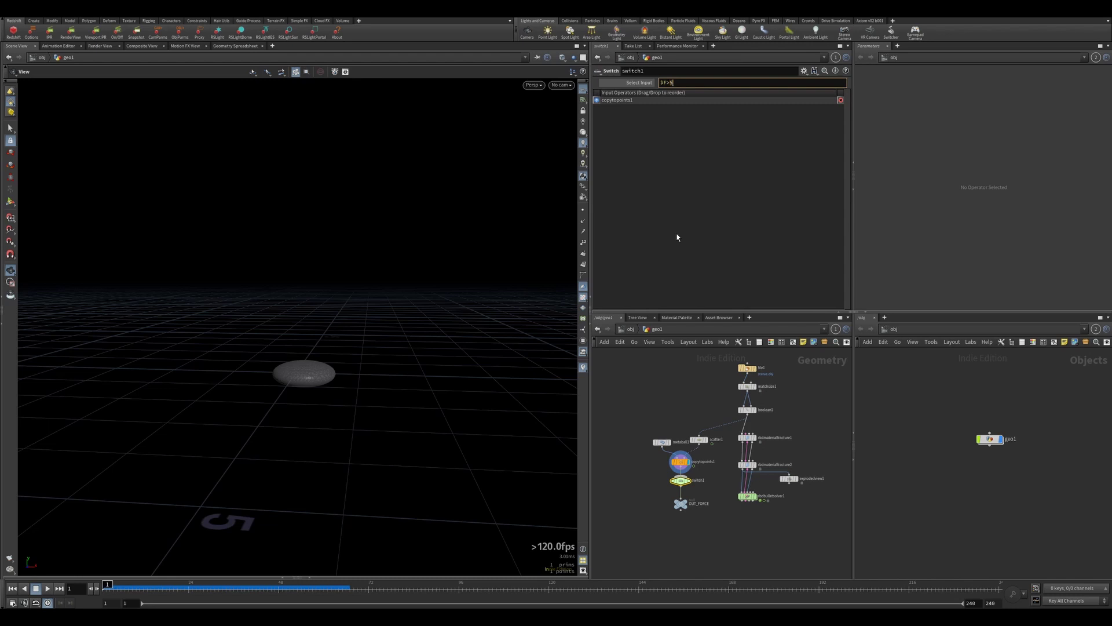
text(F>6&&$F)
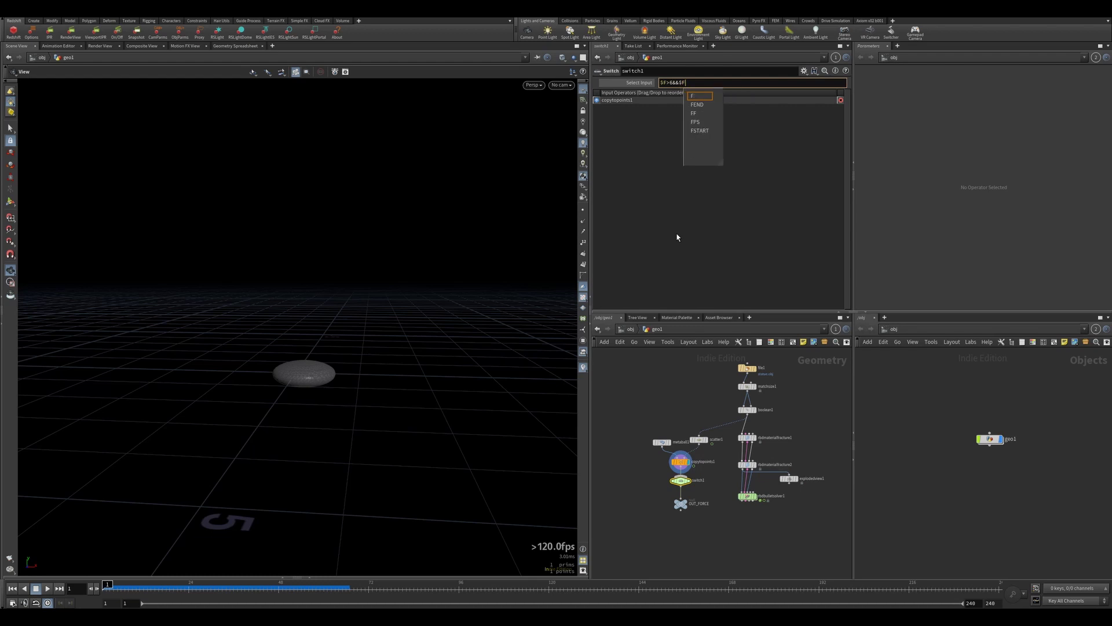
text(<9)
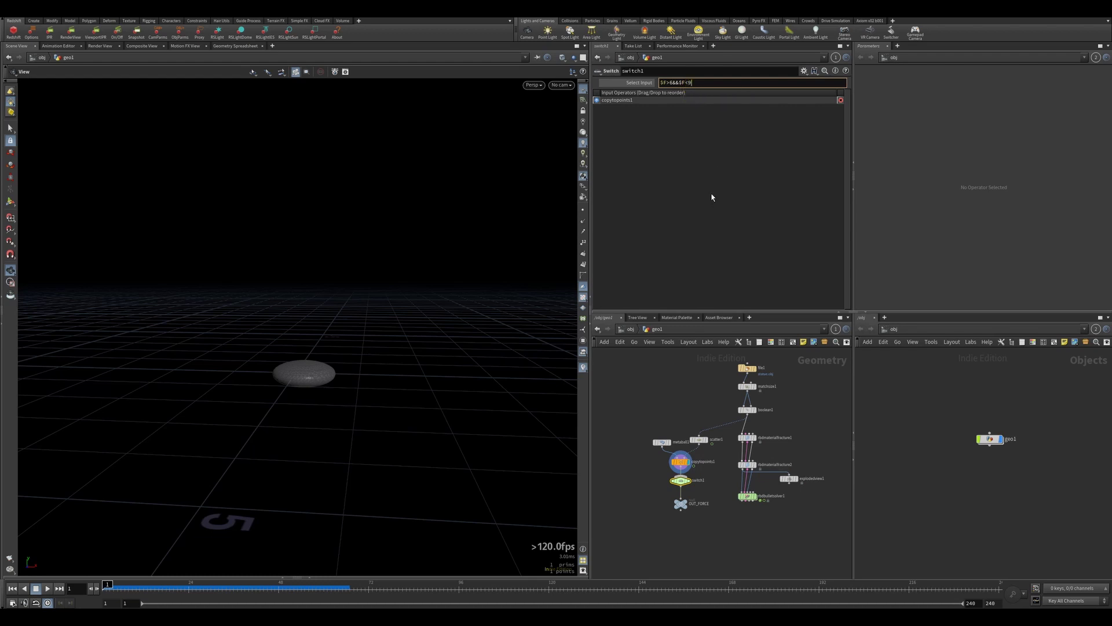
click(683, 83)
key(Return)
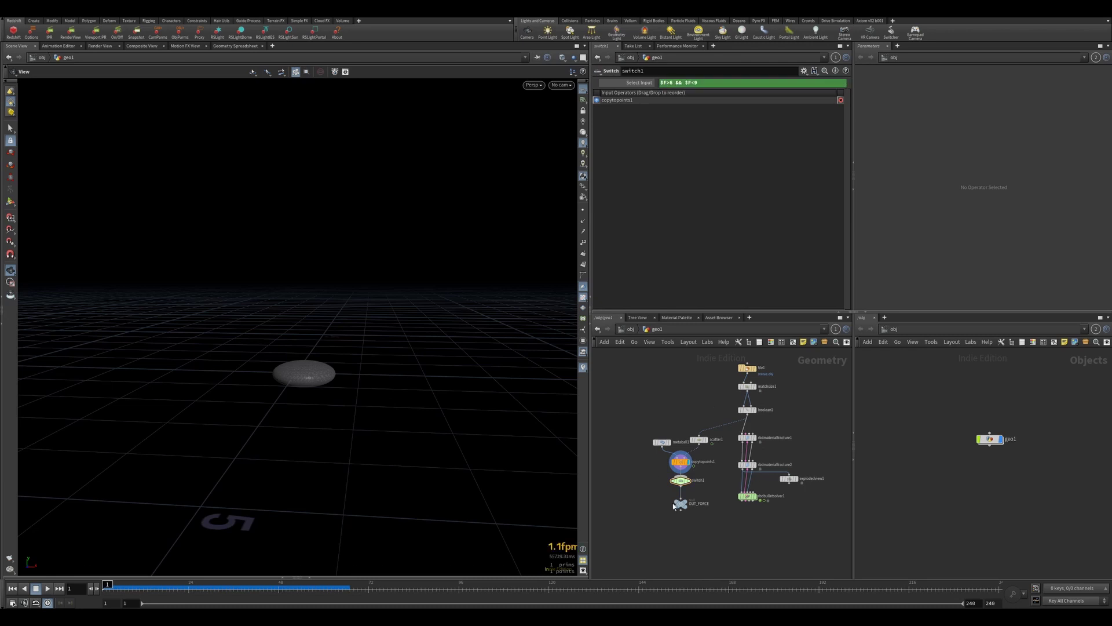
- Display OUT_FORCE, add an empty Null node wired into the switch, and order it ahead of the Copy to Points input
click(688, 504)
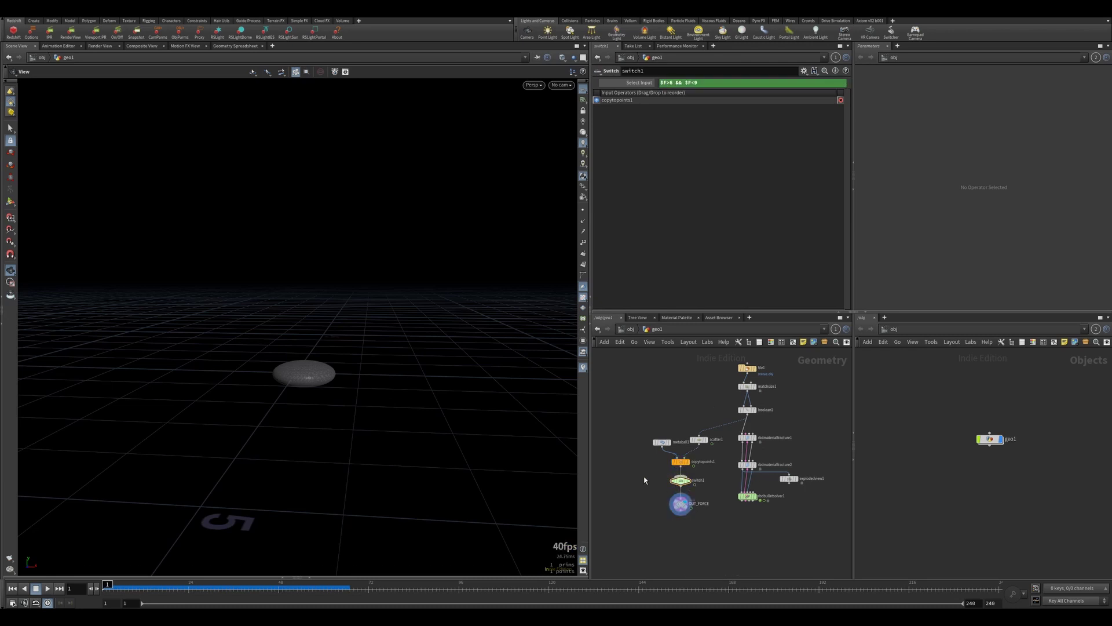
key(Tab)
text(null)
key(Return)
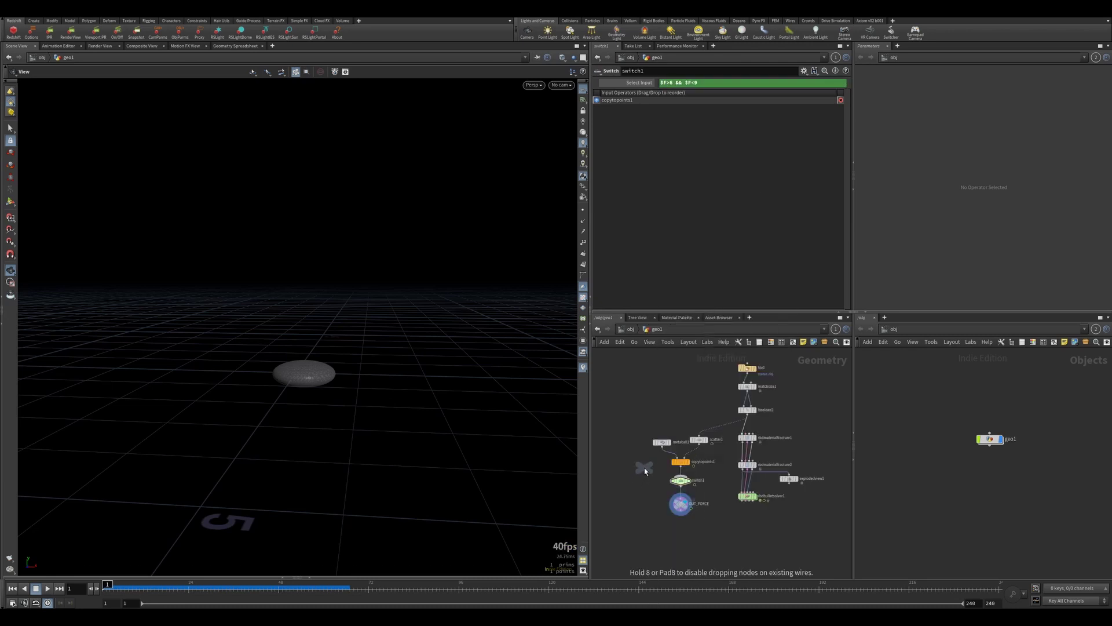
click(644, 468)
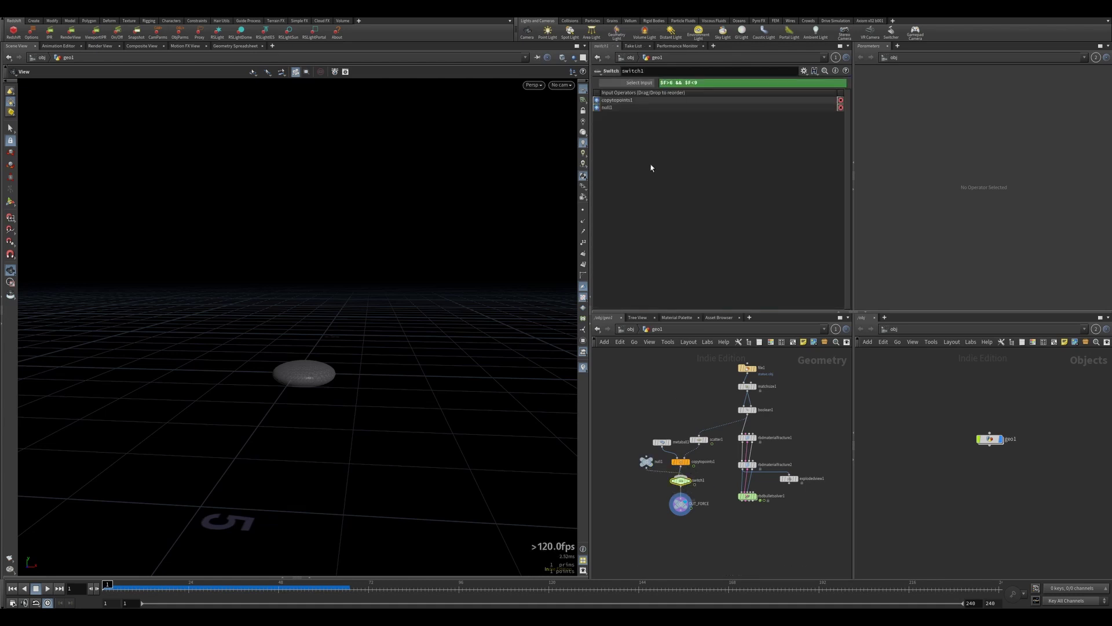
drag(598, 113, 603, 98)
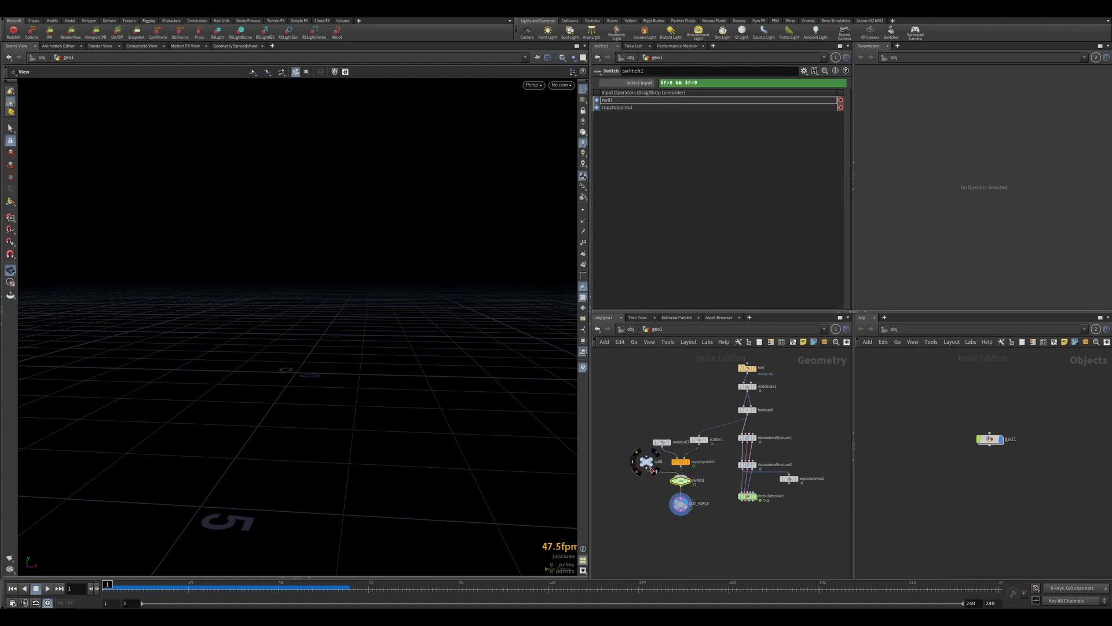
- Step through frames 1 to 8 to check when the metaball appears, and return to the first frame
scroll(666, 469, up, 5)
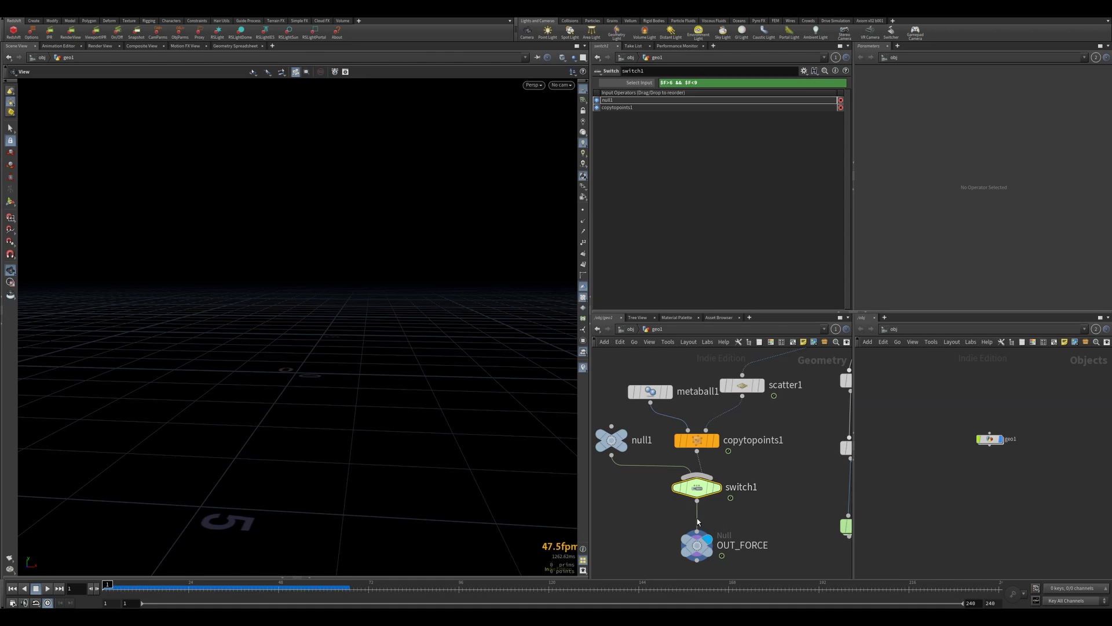
key(Right)
key(Right)
key(Right)
key(Right)
key(Right)
key(Right)
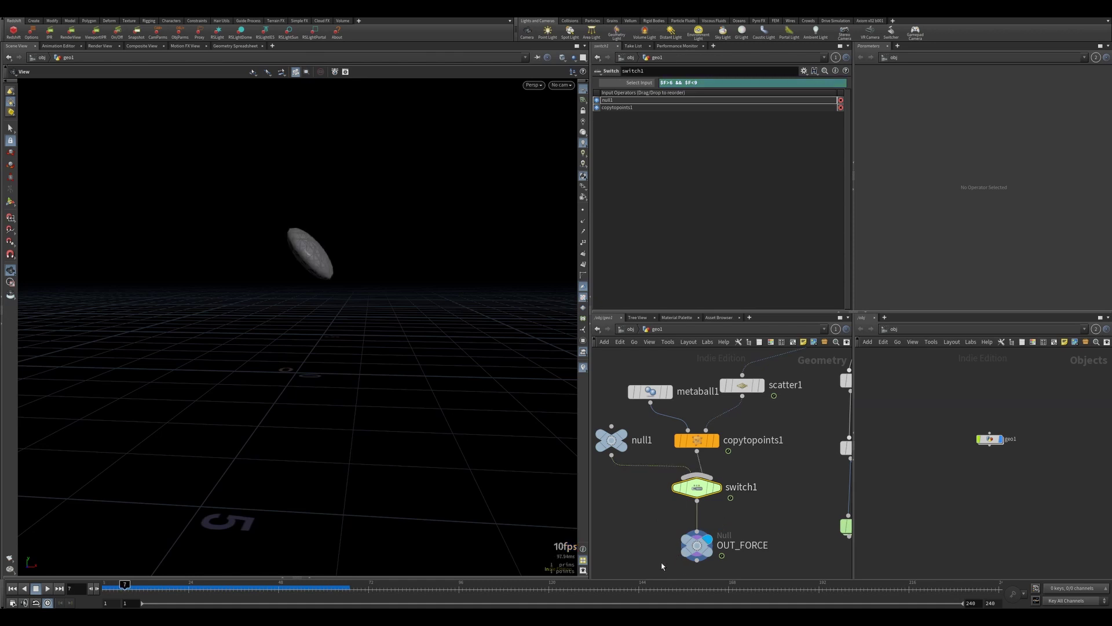
key(Right)
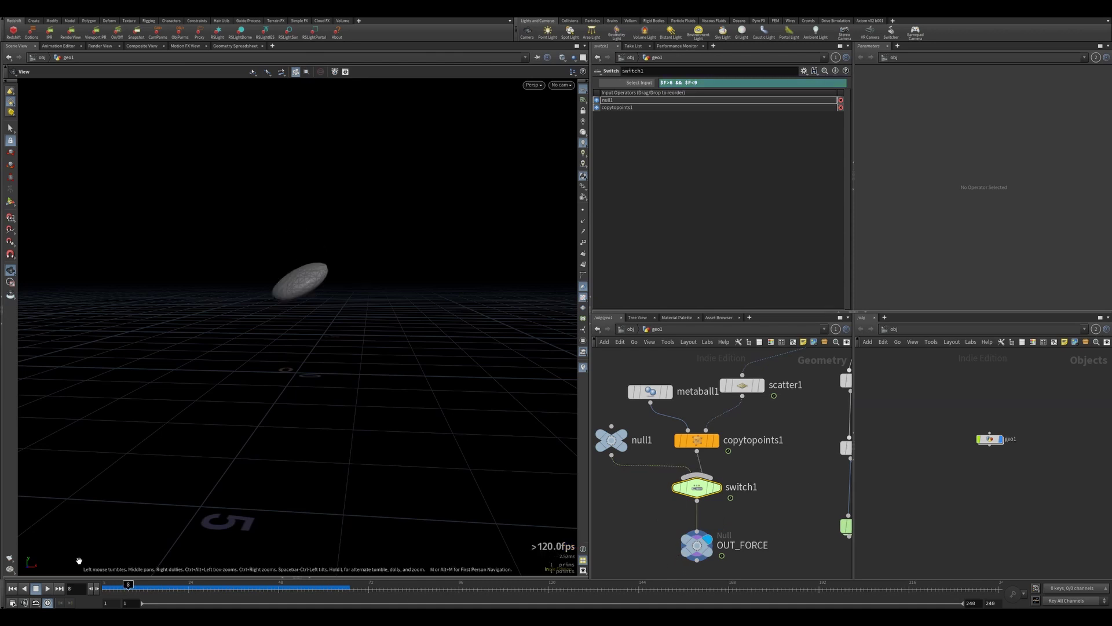
click(12, 588)
- Display the RBD Bullet Solver node and open its internal forces network
scroll(724, 493, down, 3)
middle_drag(724, 493, 705, 466)
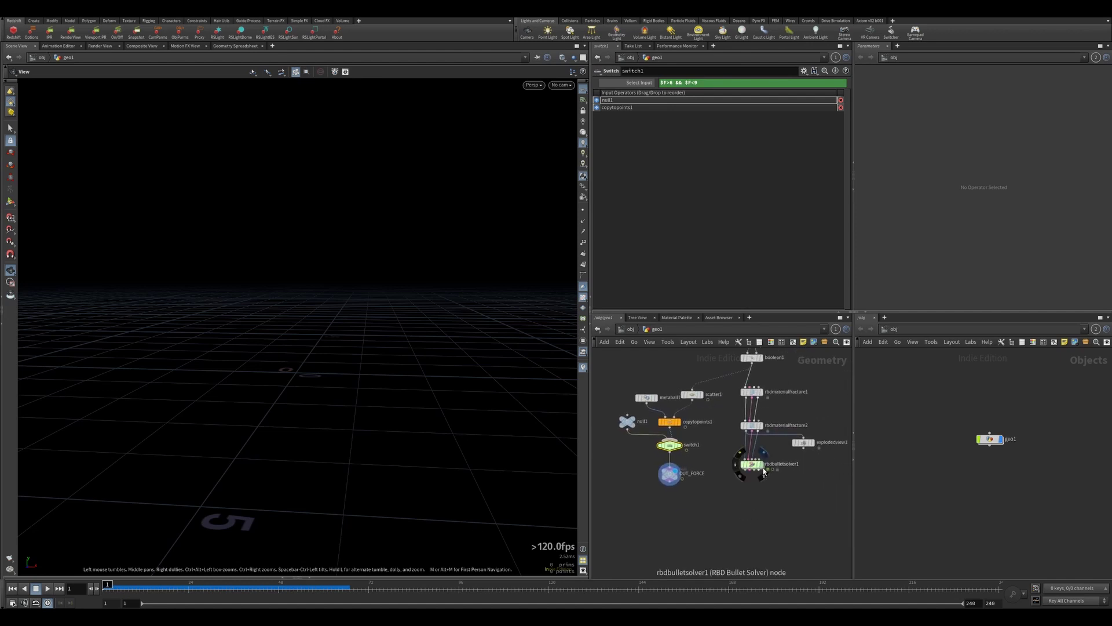
click(763, 470)
double_click(754, 465)
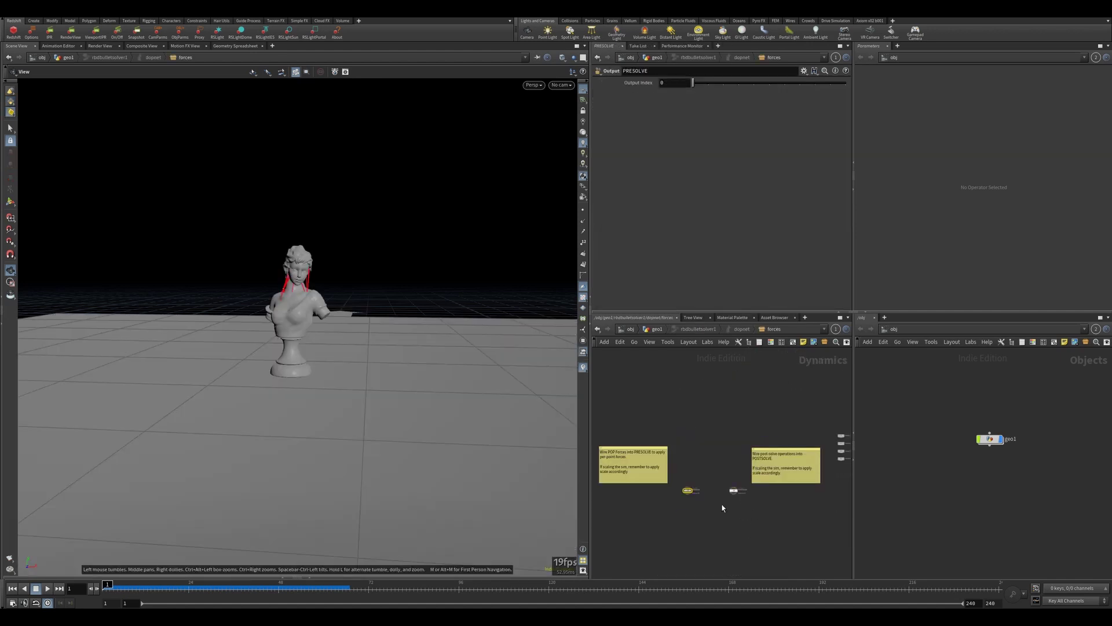
- Add a POP Metaball Force node above PRESOLVE and wire it into the PRESOLVE output
scroll(688, 479, up, 5)
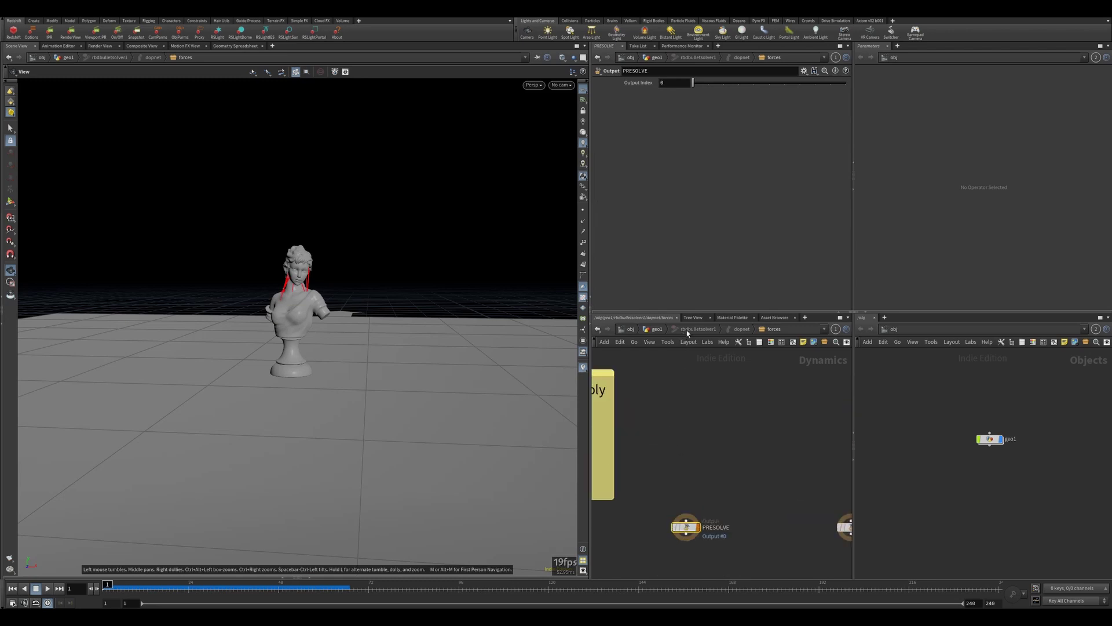
key(Tab)
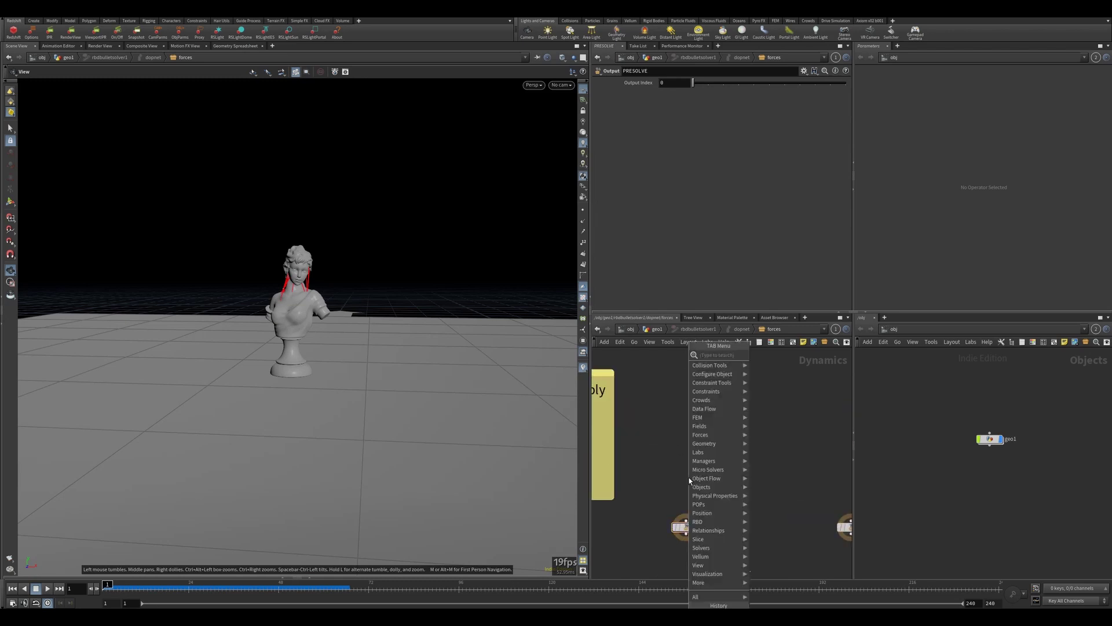
text(pop meta)
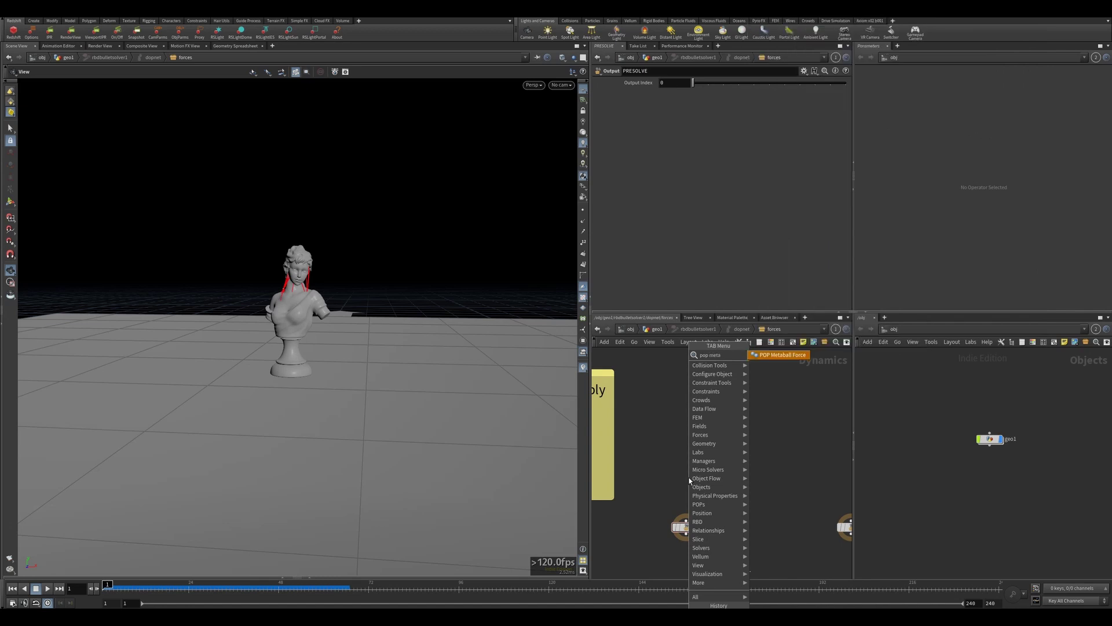
key(Return)
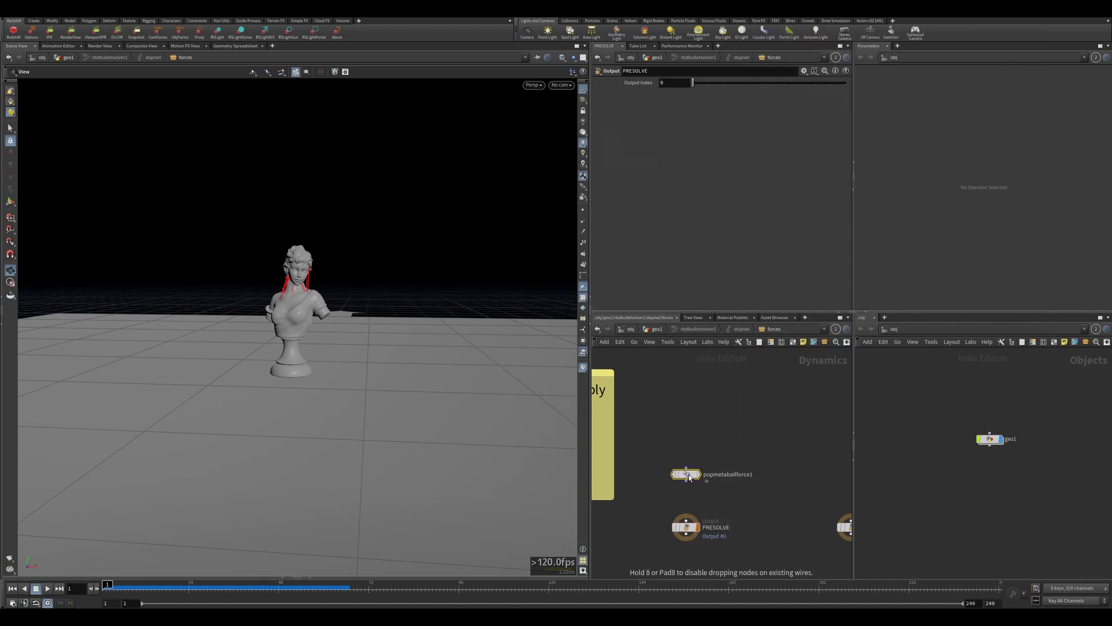
click(688, 477)
drag(687, 481, 677, 523)
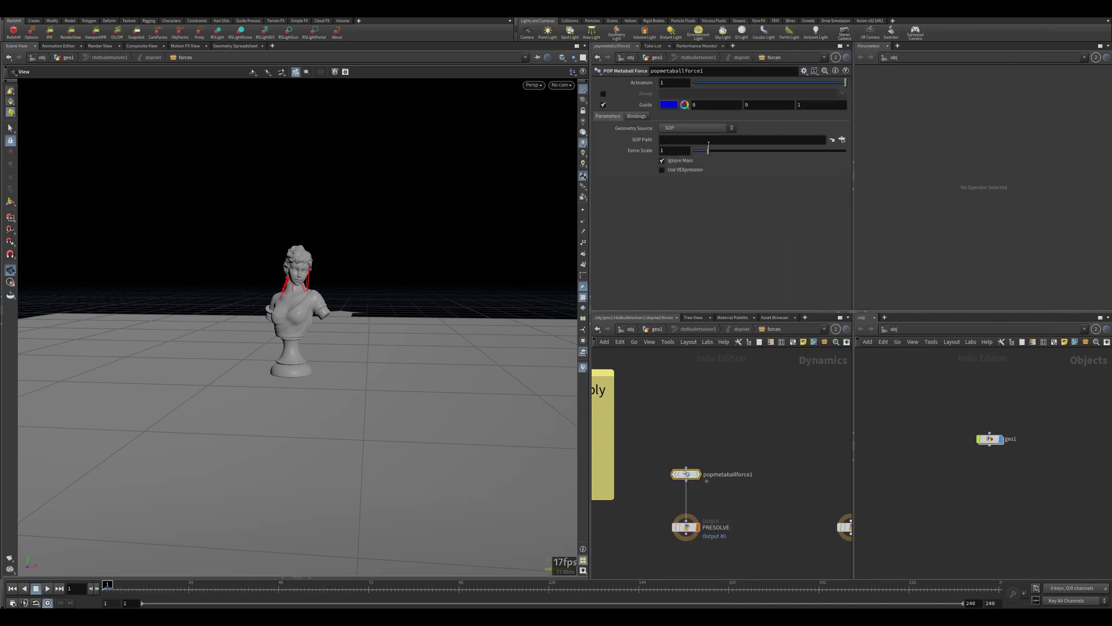
- Open geo1 in the second network pane and assign the OUT_FORCE null as the metaball force's SOP Path
click(842, 140)
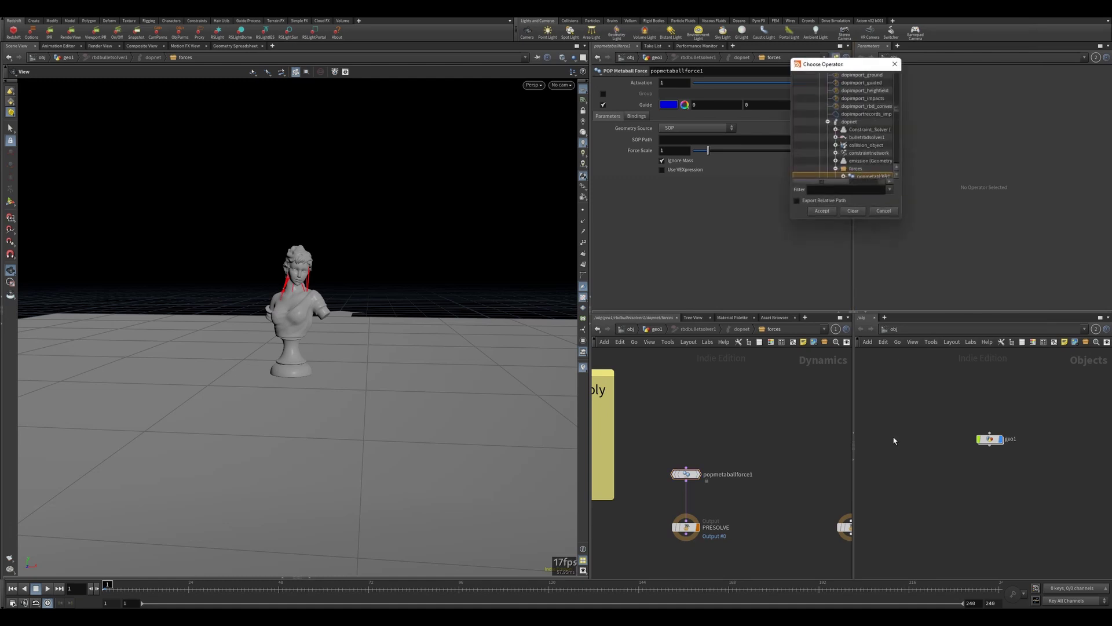
click(893, 210)
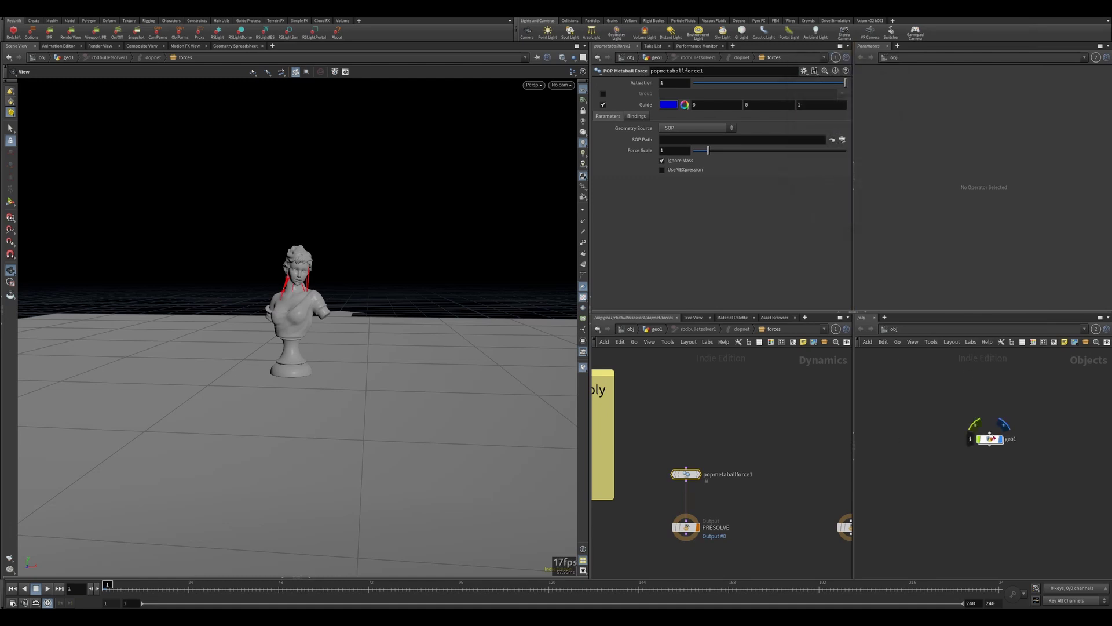
double_click(990, 438)
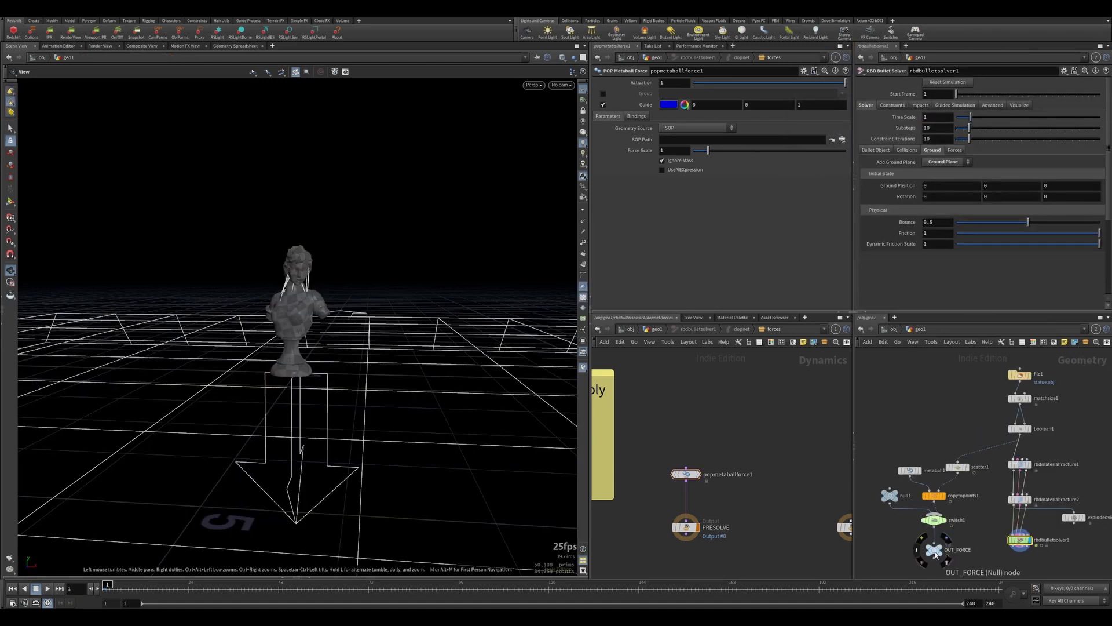
drag(933, 550, 673, 145)
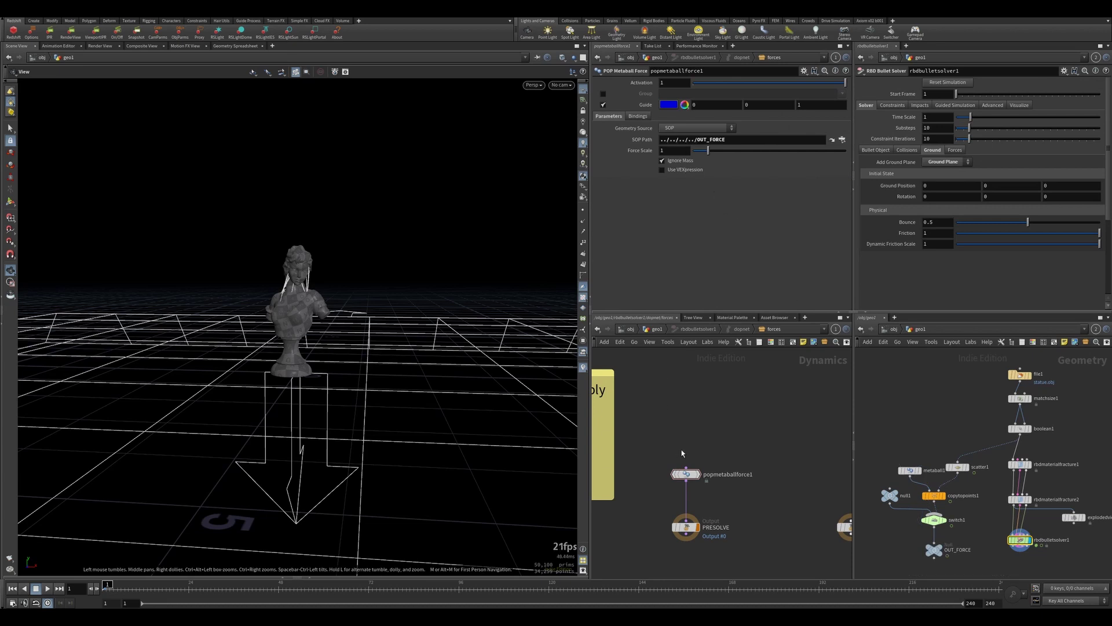
middle_drag(729, 394, 740, 368)
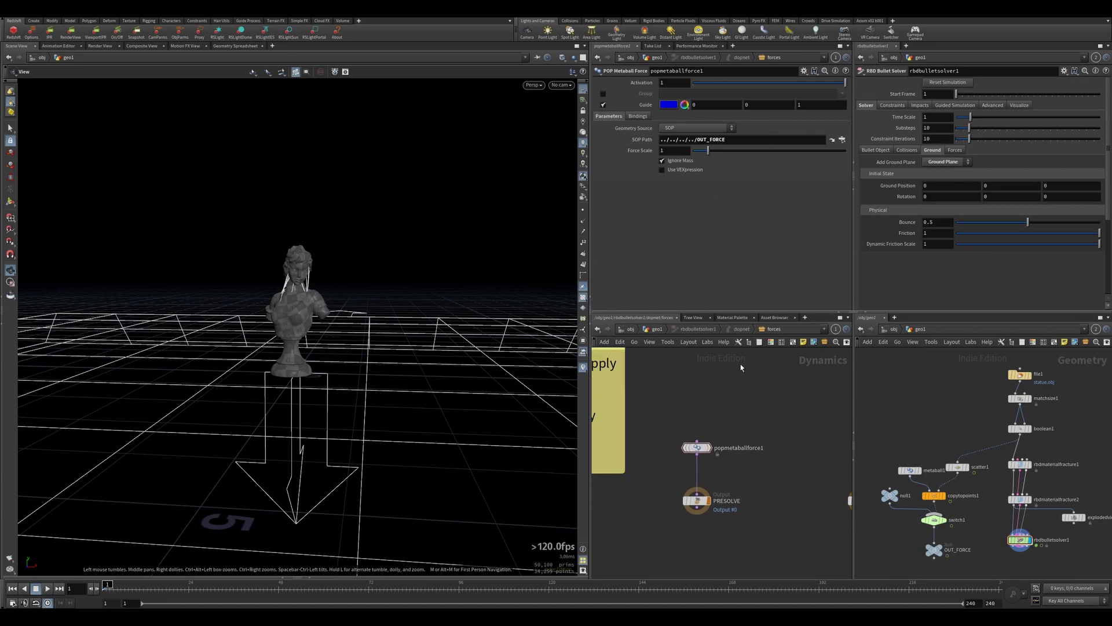
- Return to the geo1 network and set the Primary Strength of both RBD Material Fracture nodes to 10000
click(657, 329)
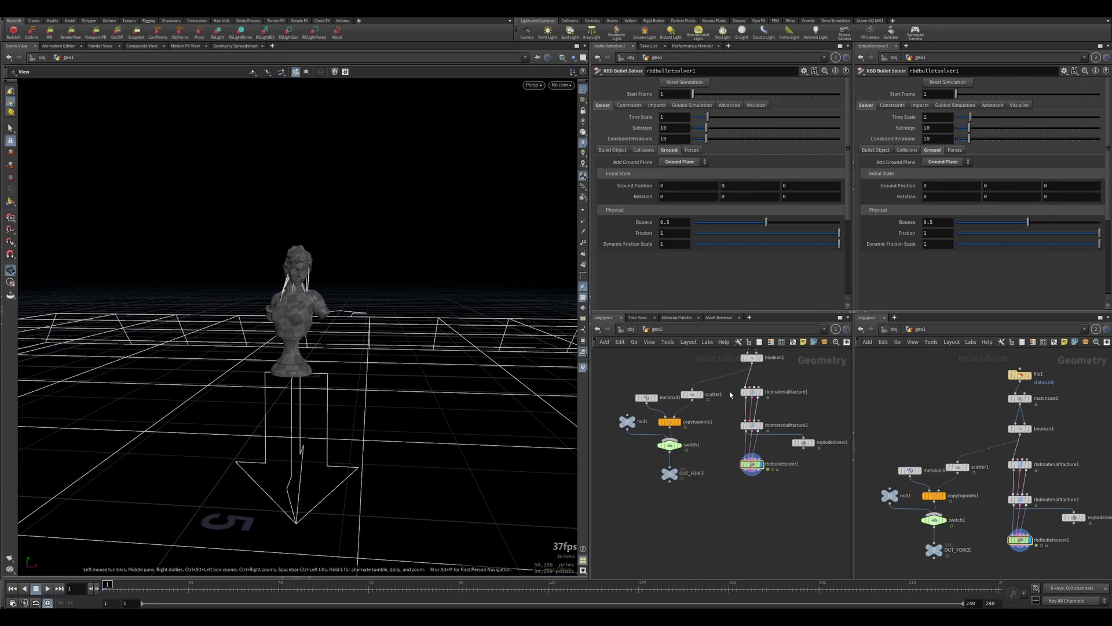
drag(730, 394, 764, 444)
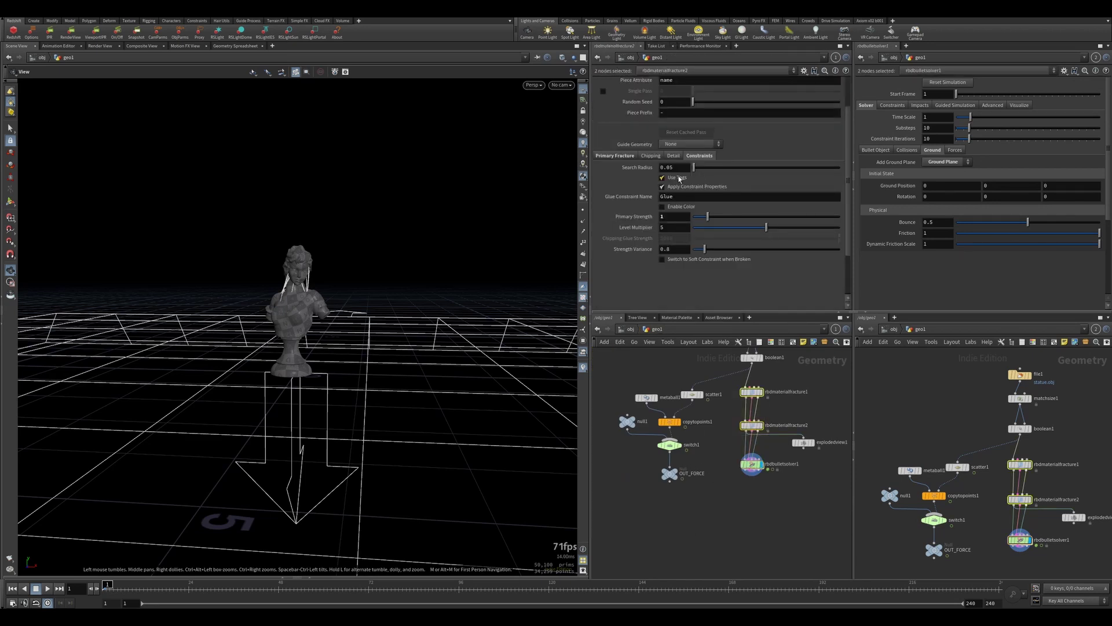
double_click(666, 218)
text(10000)
key(Return)
- Select the RBD Bullet Solver, play the simulation from the start, rewind, and scrub to frame 7
click(752, 463)
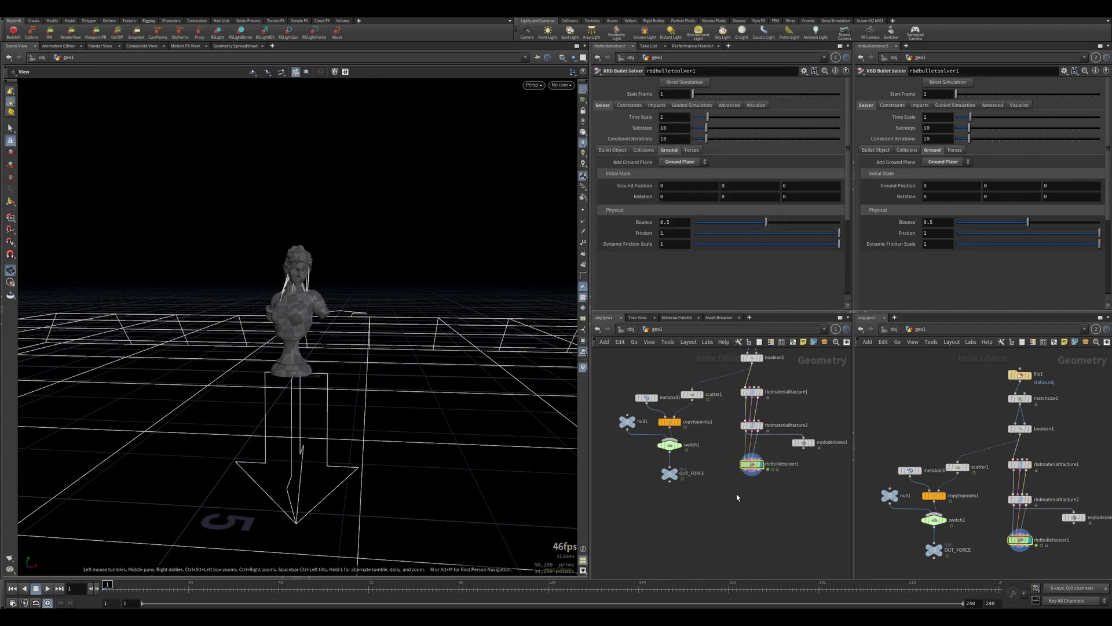
click(49, 588)
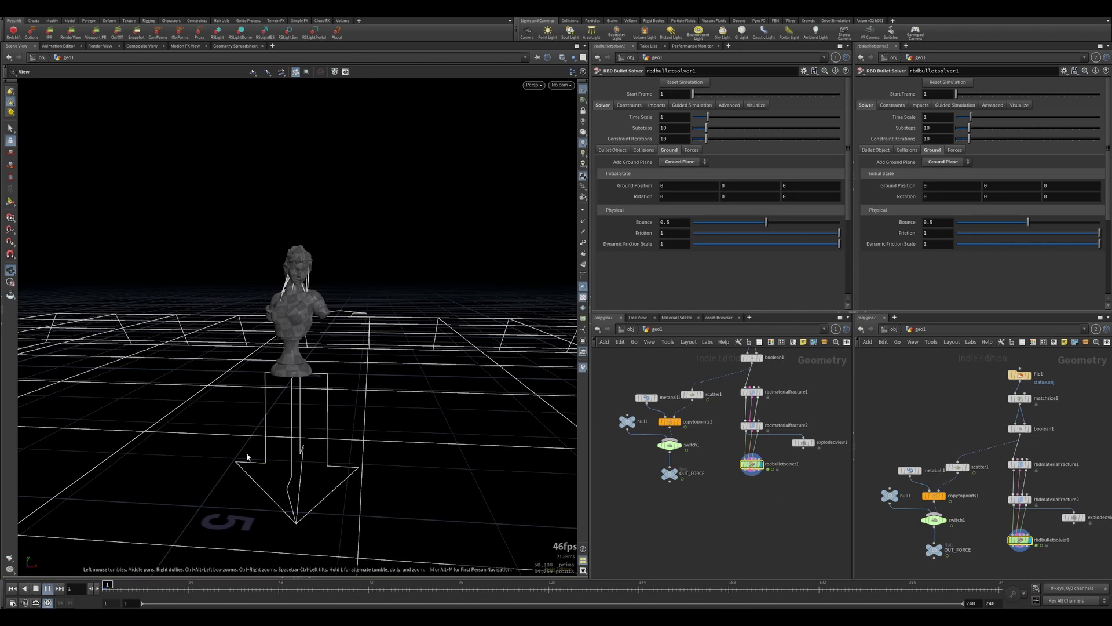
click(12, 588)
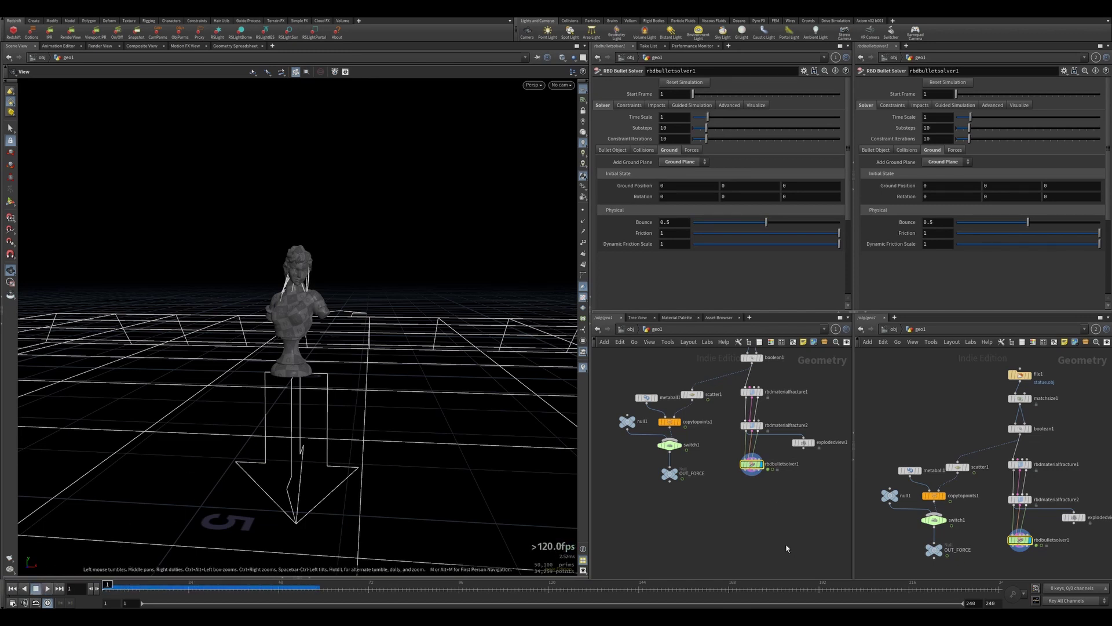
click(116, 583)
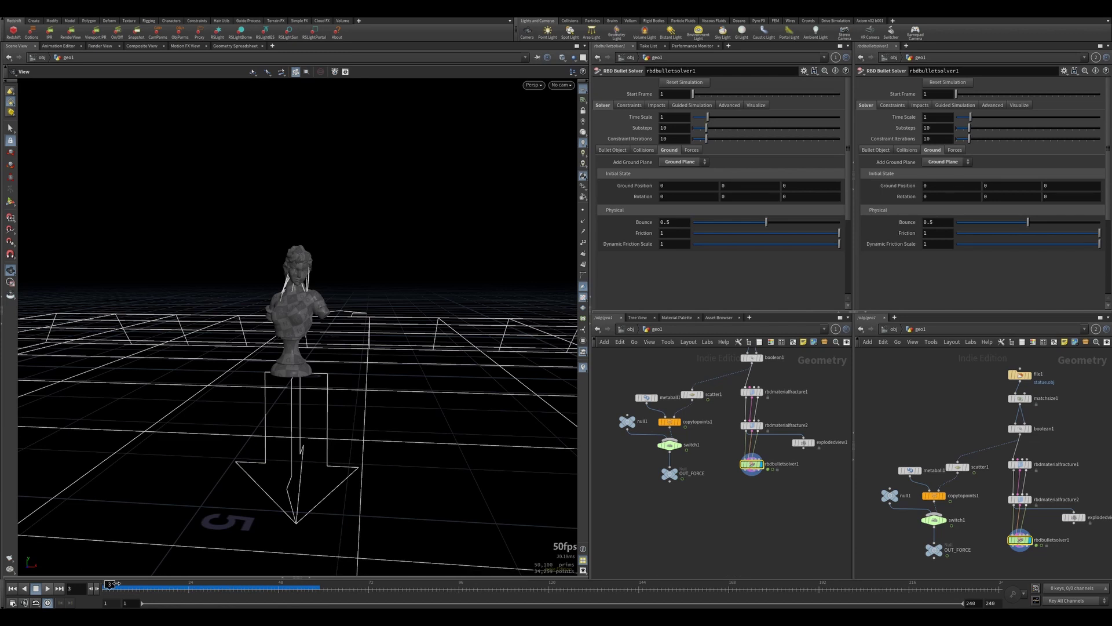
mouse_move(117, 583)
mouse_down()
mouse_move(176, 592)
mouse_move(128, 594)
mouse_up()
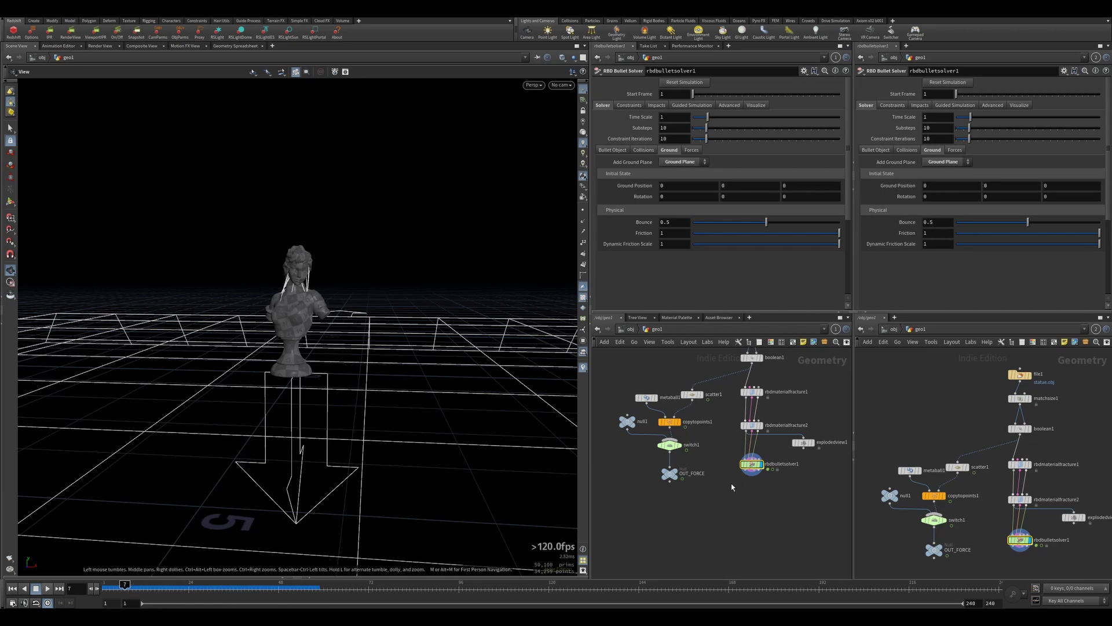
- Open the solver's forces network in the second network pane to show the metaball force guide on the statue
double_click(1020, 539)
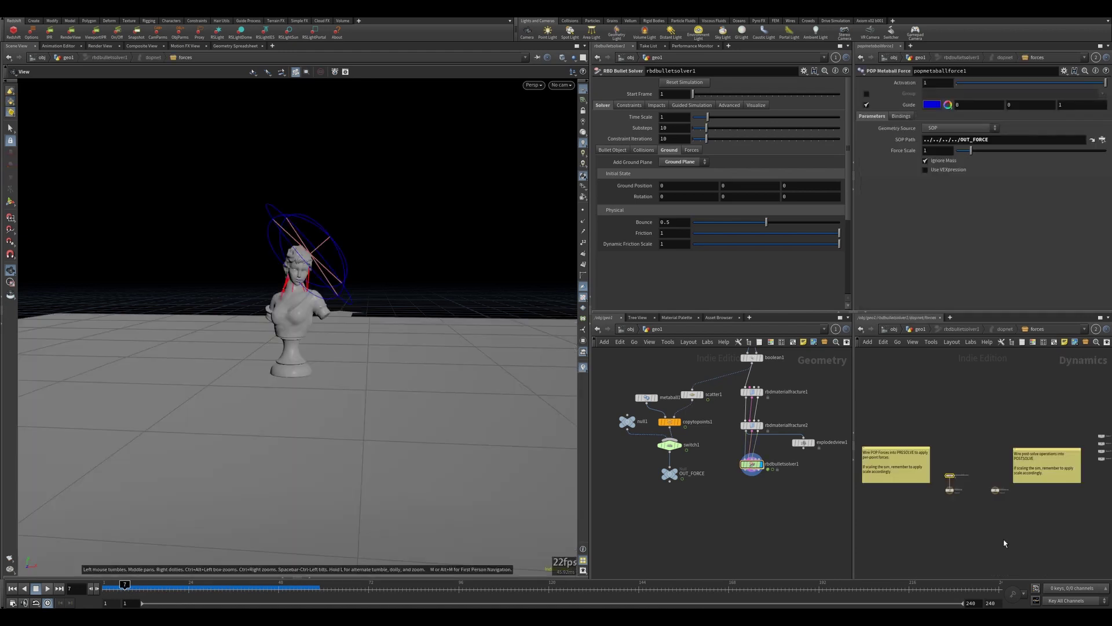
drag(945, 492, 945, 491)
scroll(944, 466, up, 5)
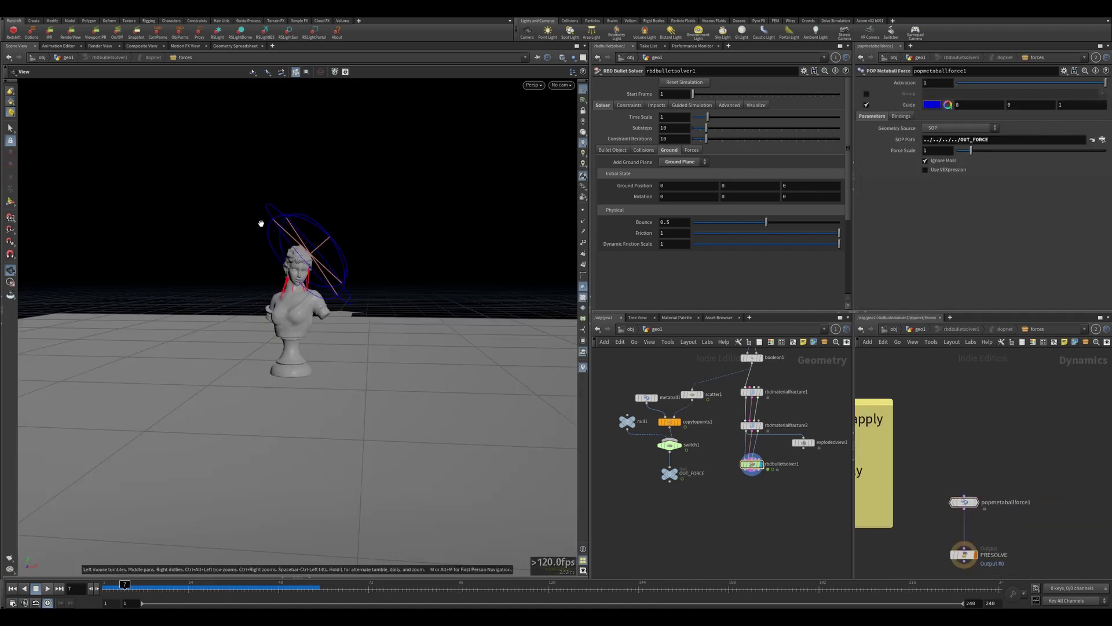
- Examine the metaball force guide around the statue's head frame by frame, and step back to frame 1
drag(275, 240, 309, 237)
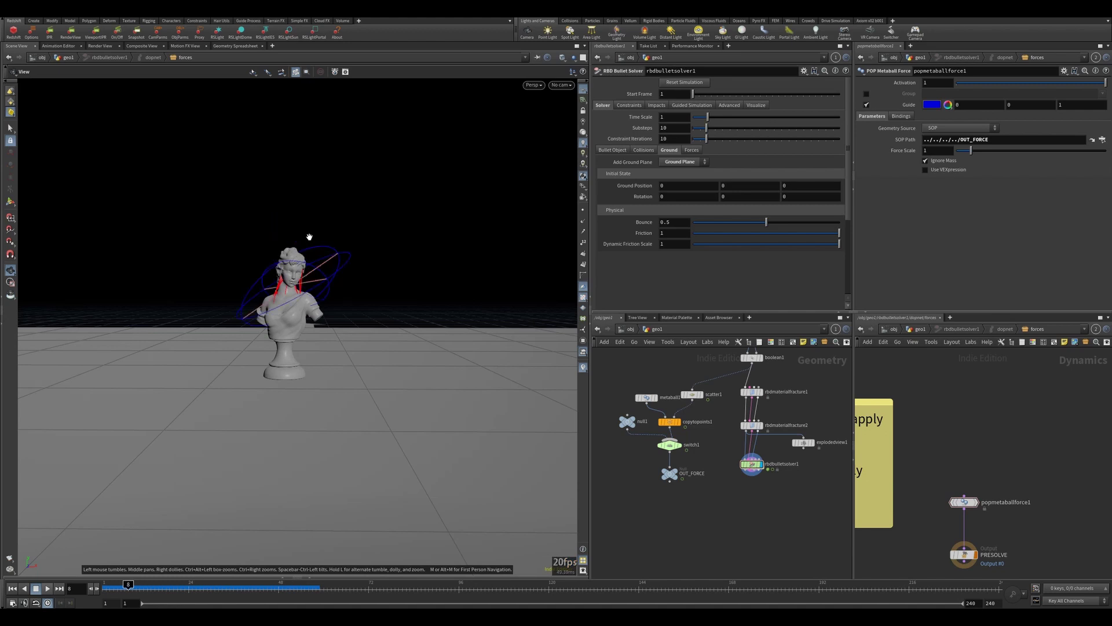
key(Right)
key(Left)
key(Left)
key(Left)
key(Left)
key(Left)
key(Left)
key(Left)
key(Left)
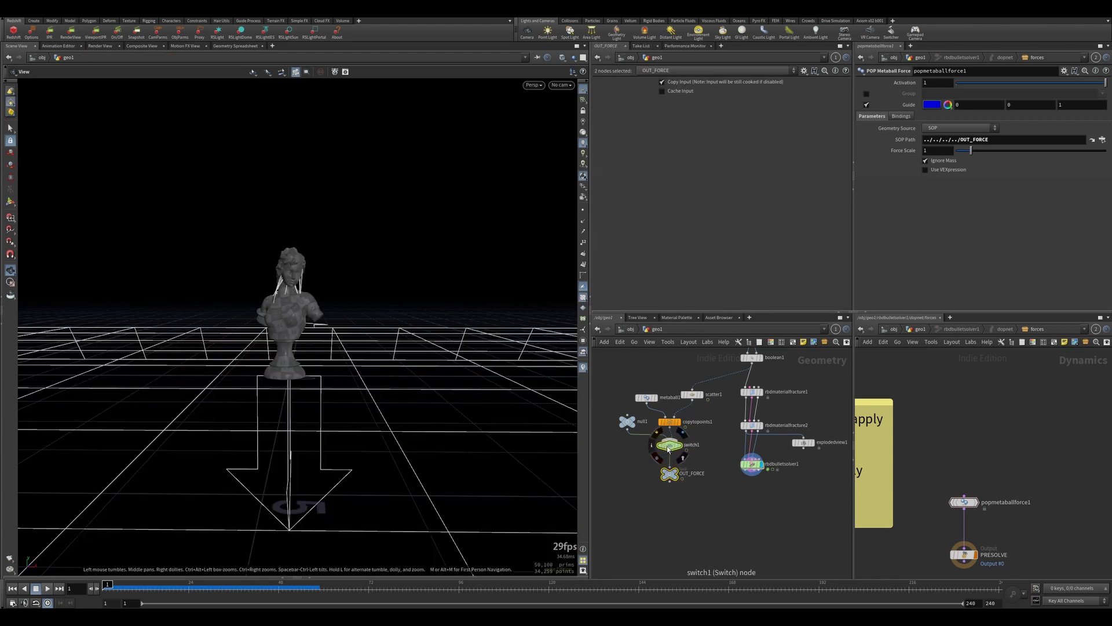
- Insert a Force node between the Copy to Points and Switch nodes, and enable its Radial Force with a value of 40
drag(678, 444, 685, 473)
click(689, 455)
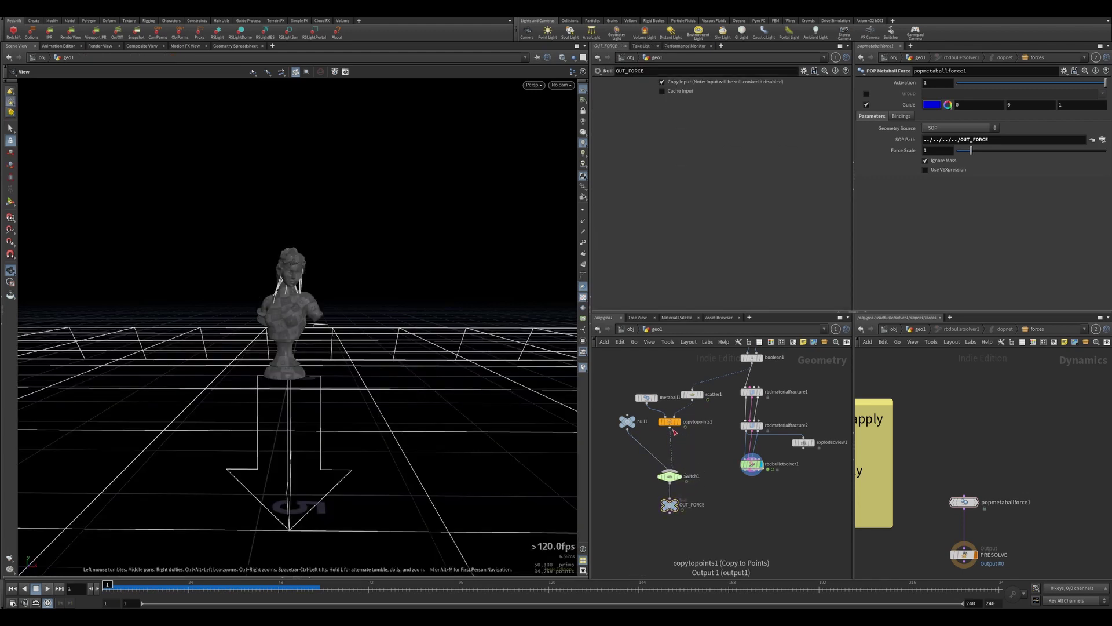
right_click(671, 429)
text(forc)
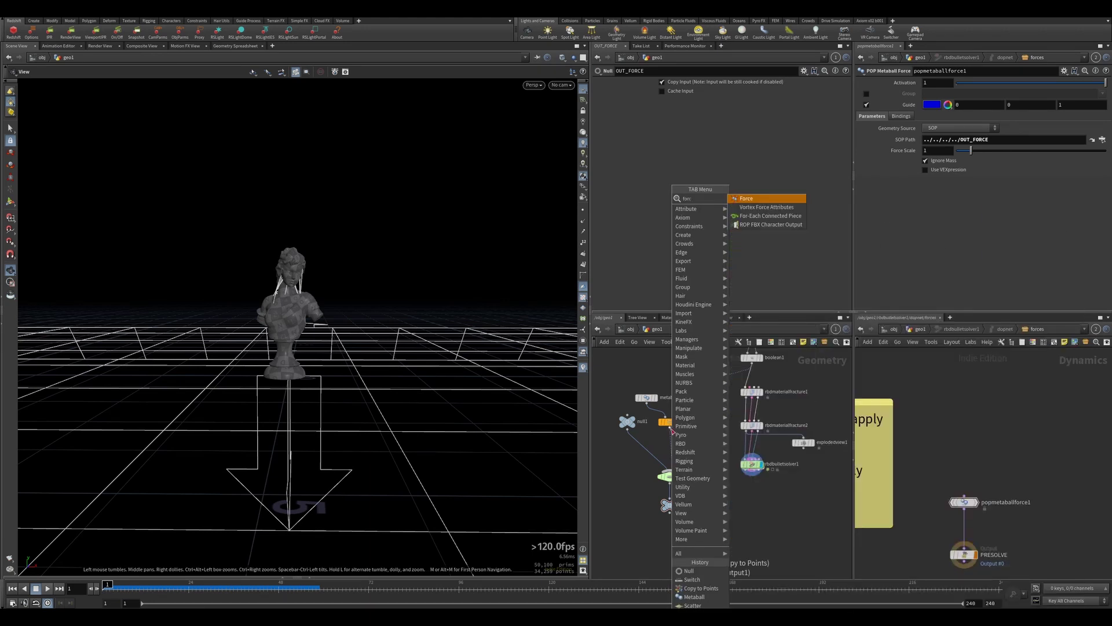
key(Return)
click(670, 443)
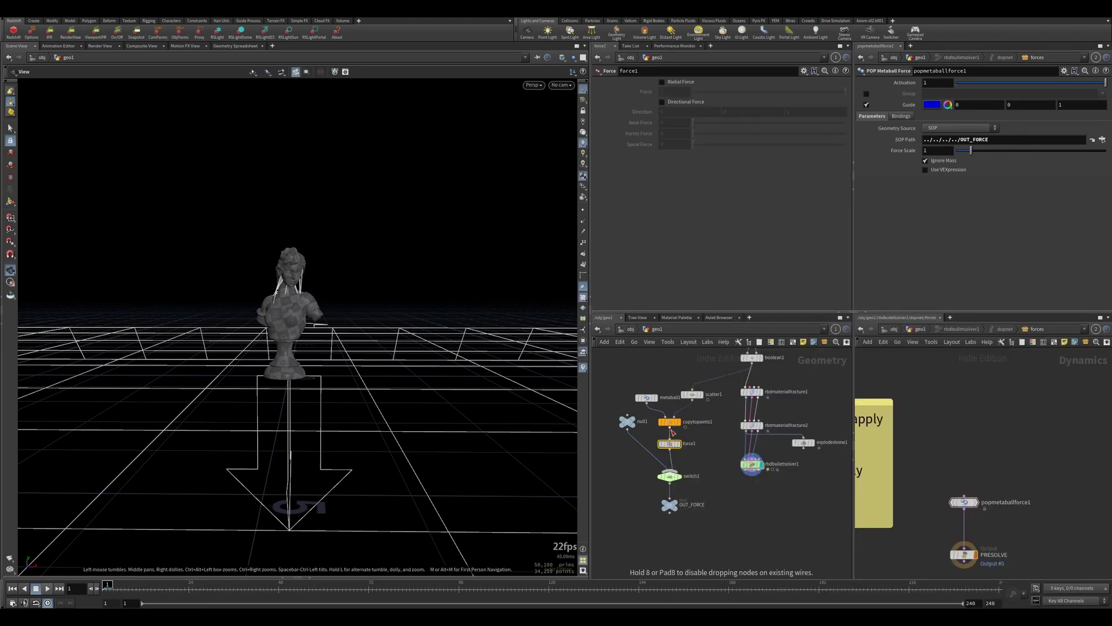
click(662, 83)
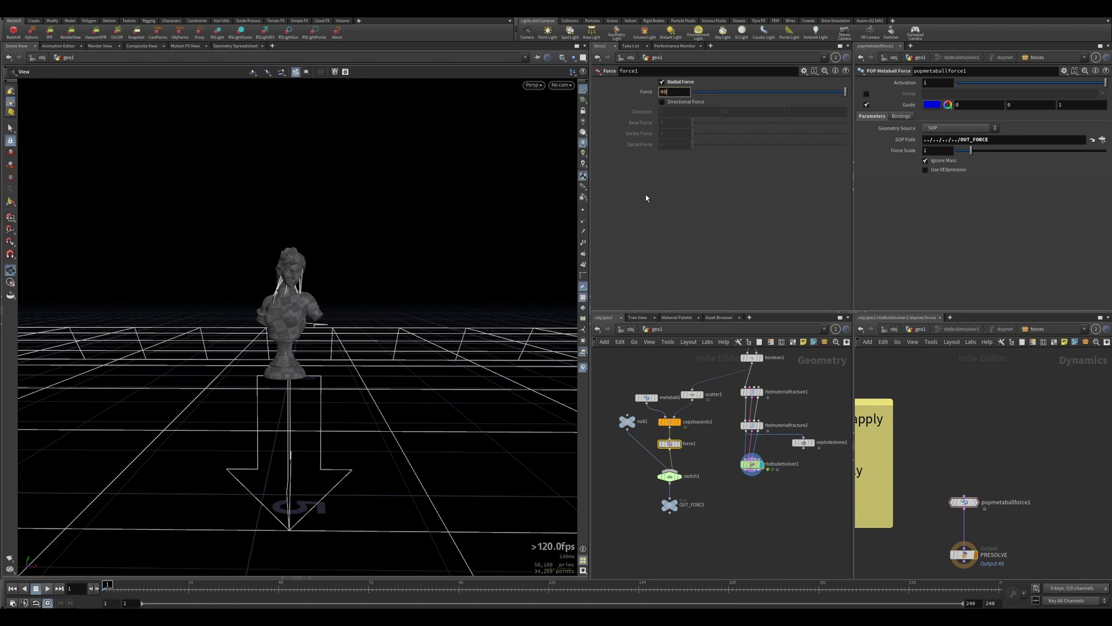
key(Return)
- Select the RBD Bullet Solver, play the simulation to check the radial force, and rewind to frame 1
drag(736, 469, 742, 464)
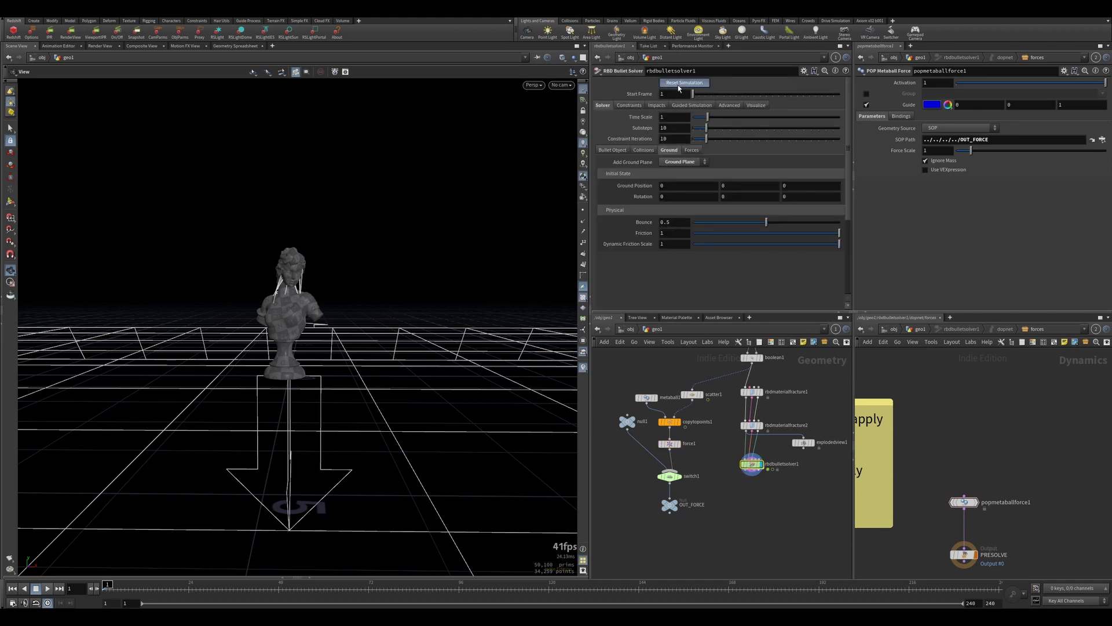
click(48, 588)
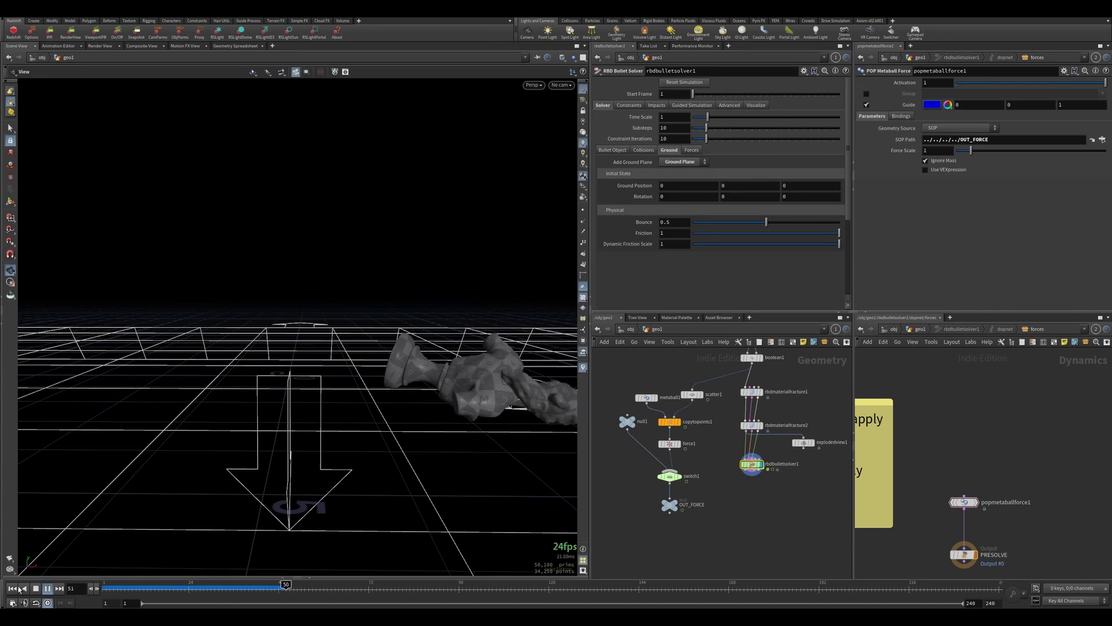
key(ctrl+Up)
mouse_move(108, 587)
mouse_down()
mouse_move(145, 584)
mouse_move(105, 584)
mouse_up()
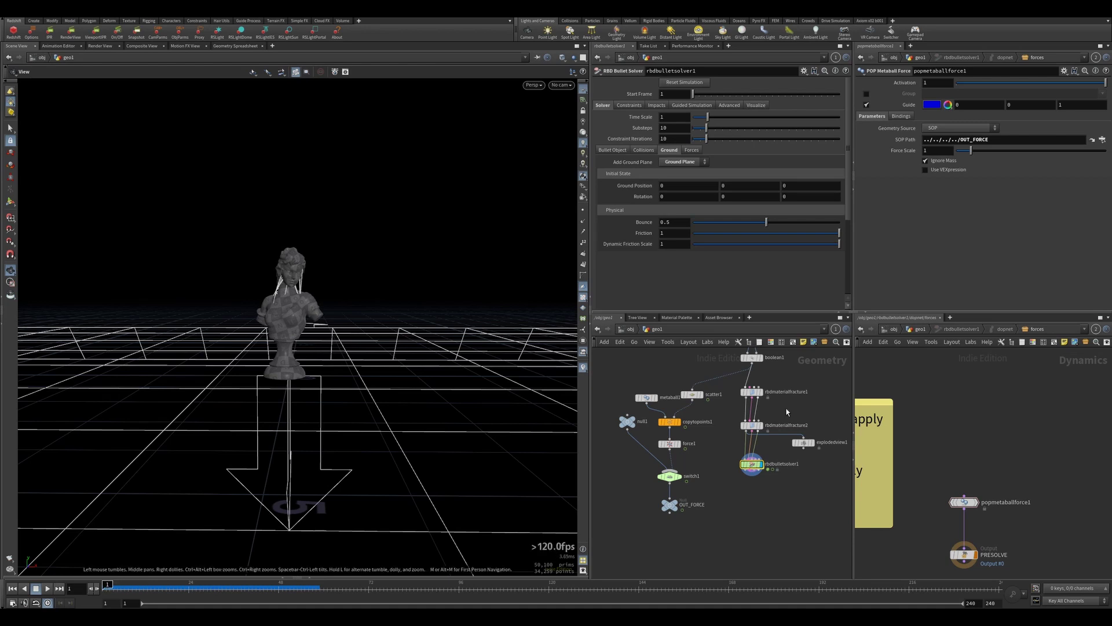
- Set the Primary Strength of both RBD Material Fracture nodes to 100
drag(725, 383, 767, 432)
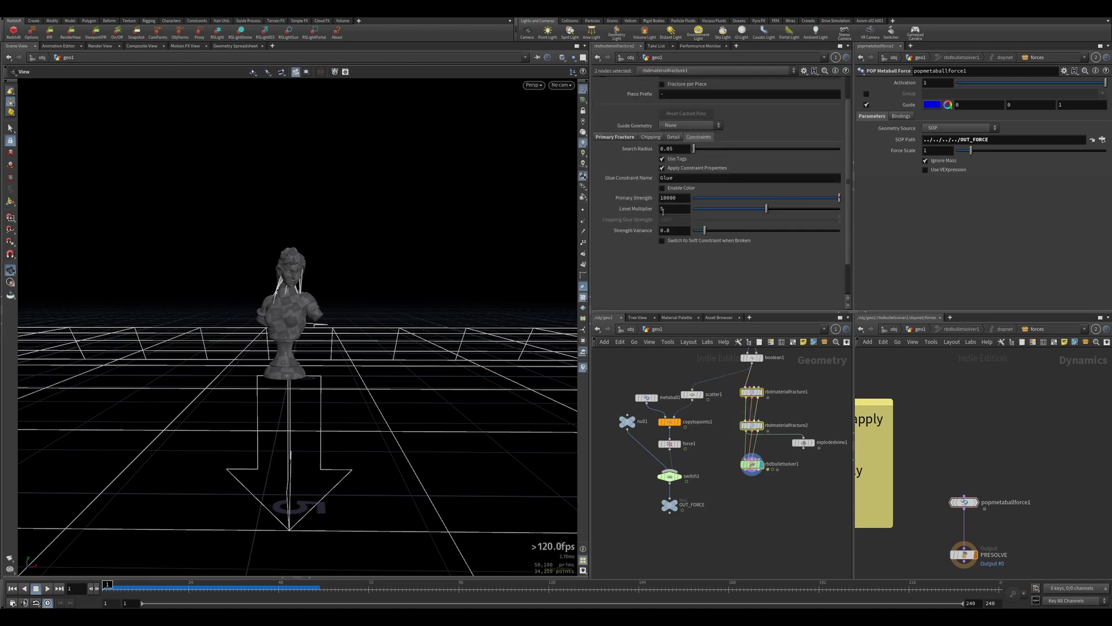
drag(664, 199, 683, 198)
key(BackSpace)
key(Return)
- Play the solver simulation with the weakened glue constraints, and rewind to the first frame
click(751, 463)
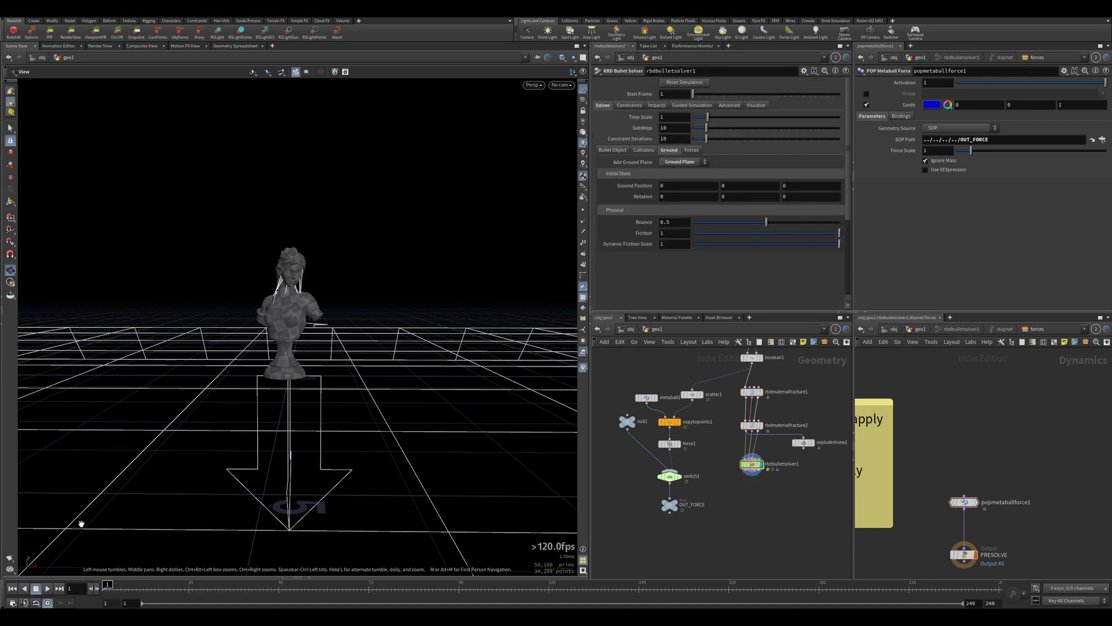
click(48, 588)
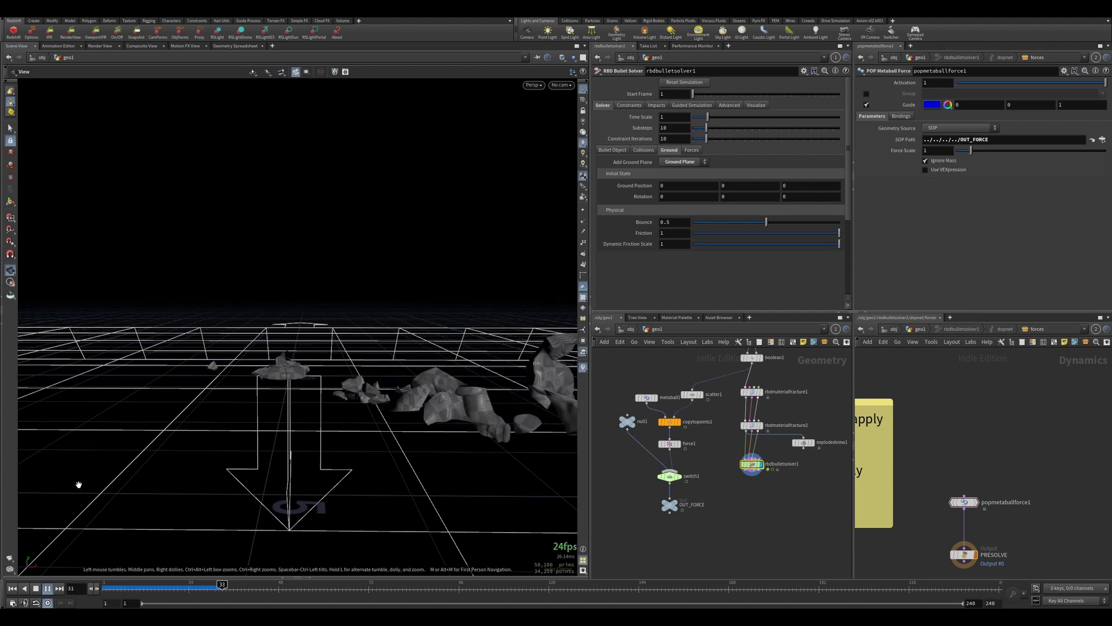
click(12, 588)
mouse_move(106, 584)
mouse_down()
mouse_move(189, 584)
mouse_move(74, 602)
mouse_up()
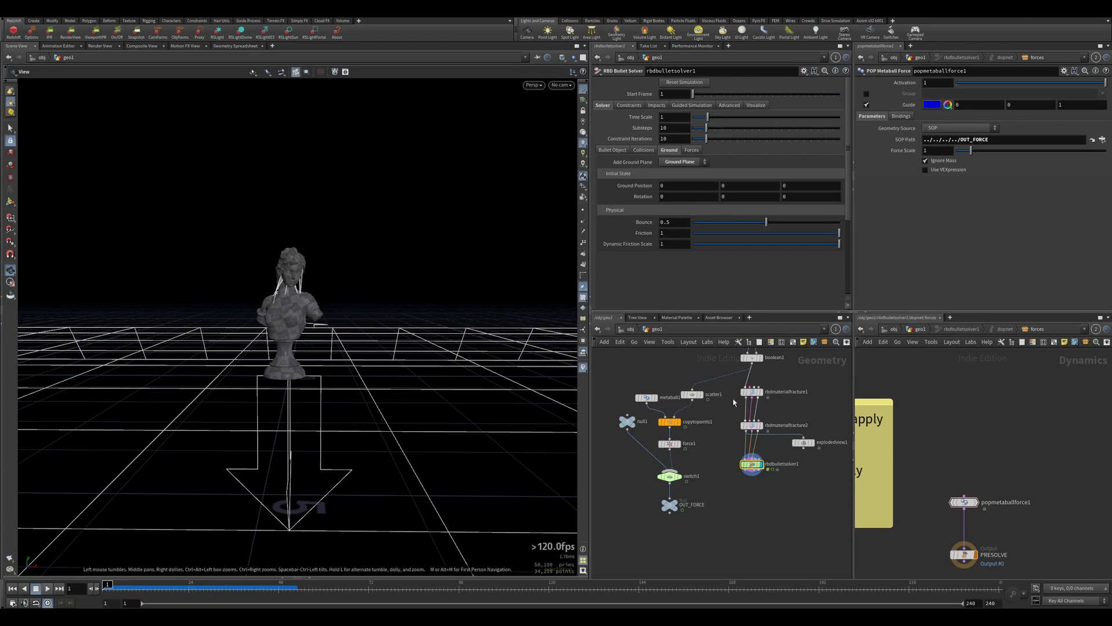
drag(734, 384, 760, 434)
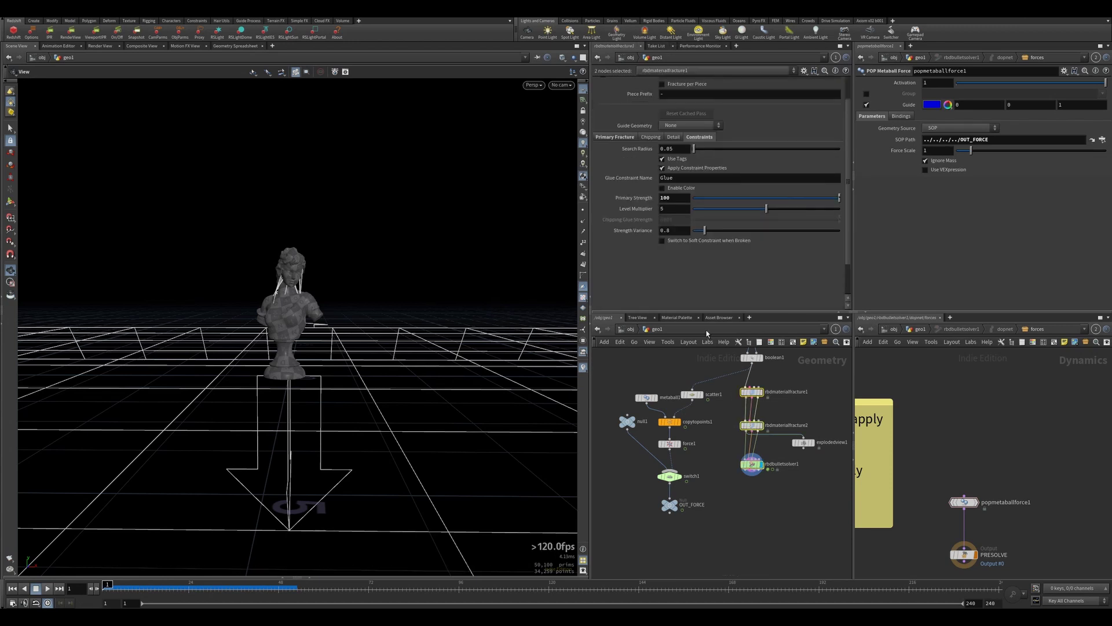
drag(663, 198, 688, 200)
key(BackSpace)
text(0)
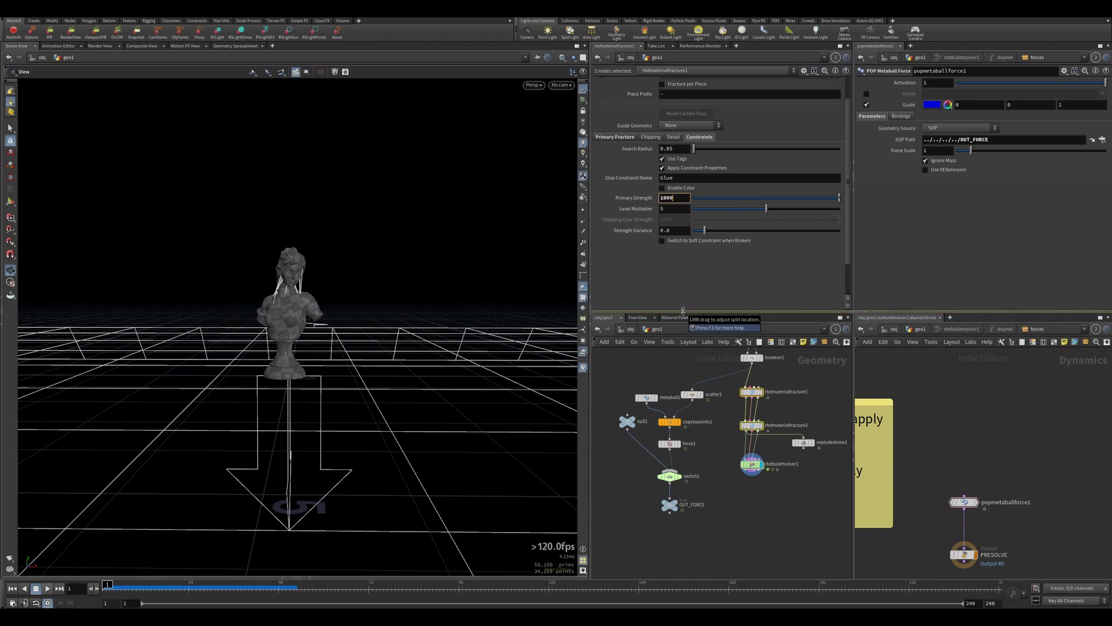
text(0)
key(Return)
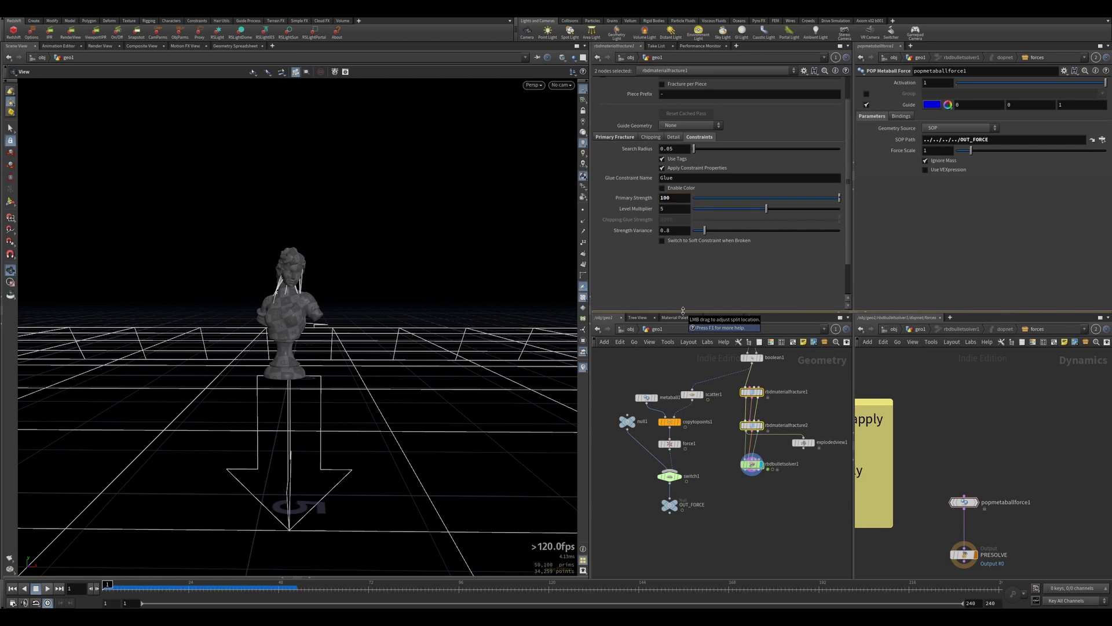
- Reselect both RBD Material Fracture nodes and set their Primary Strength to 10000
click(740, 502)
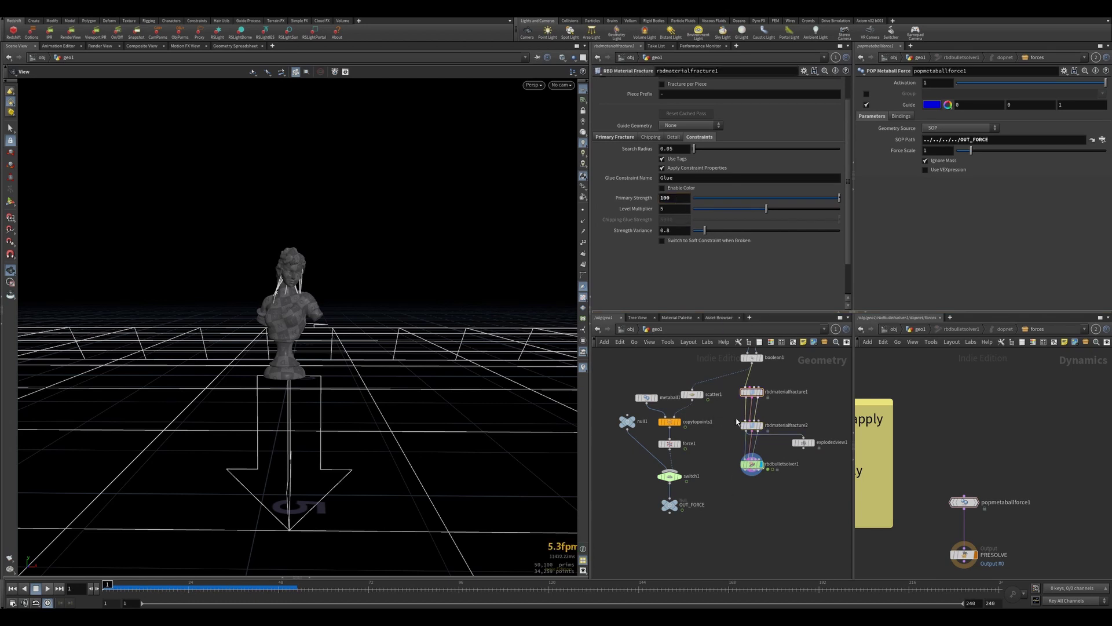
shift+click(756, 428)
click(676, 199)
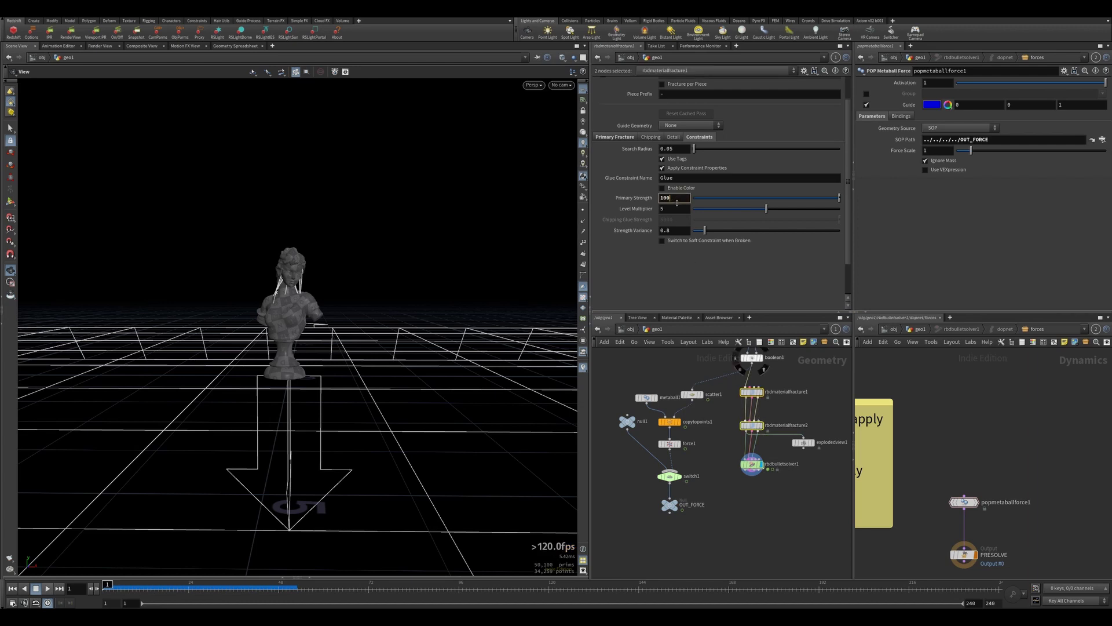
text(00)
key(Return)
- Select the RBD Bullet Solver, replay the simulation with the stronger glue constraints, and rewind to the start
drag(730, 488, 773, 459)
click(48, 588)
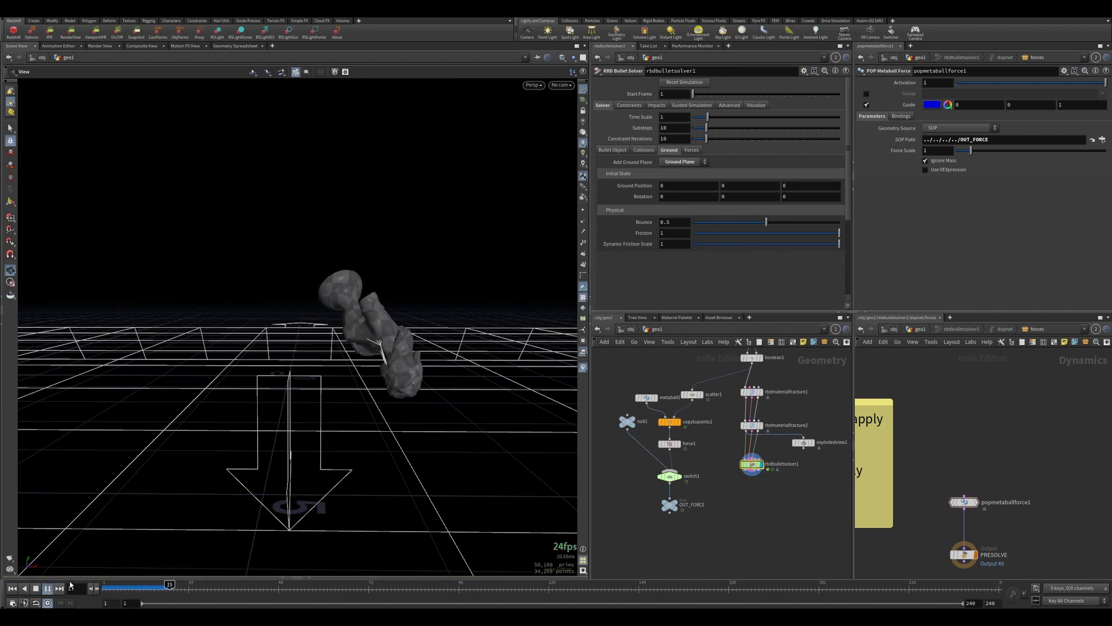
click(13, 588)
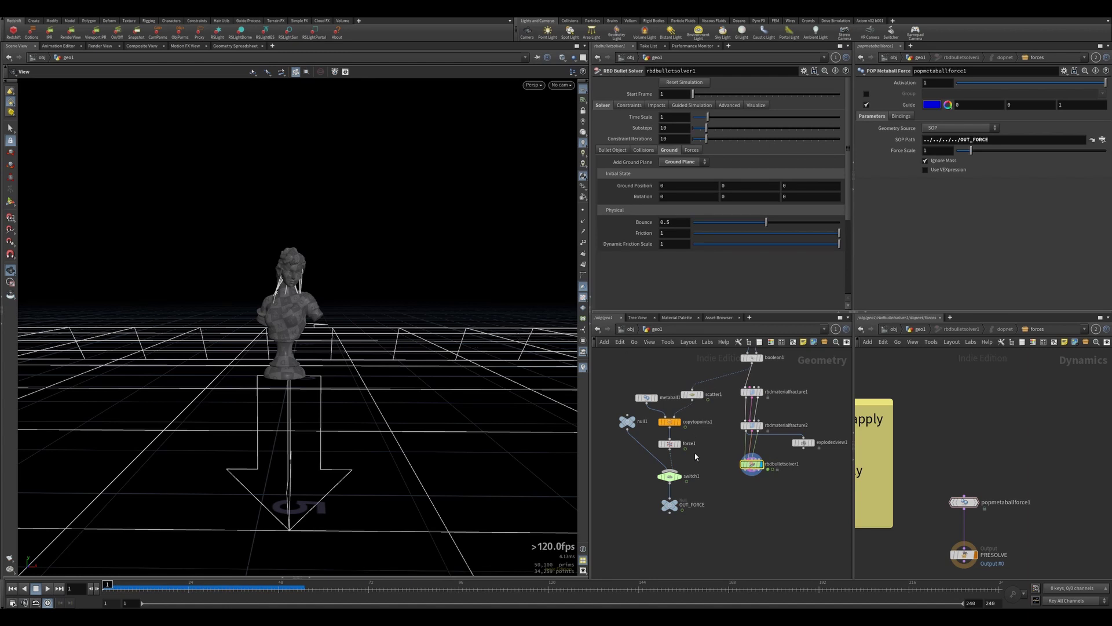
- Make room above the RBD Bullet Solver and insert an RBD Configure node between it and the second RBD Material Fracture
scroll(755, 492, down, 3)
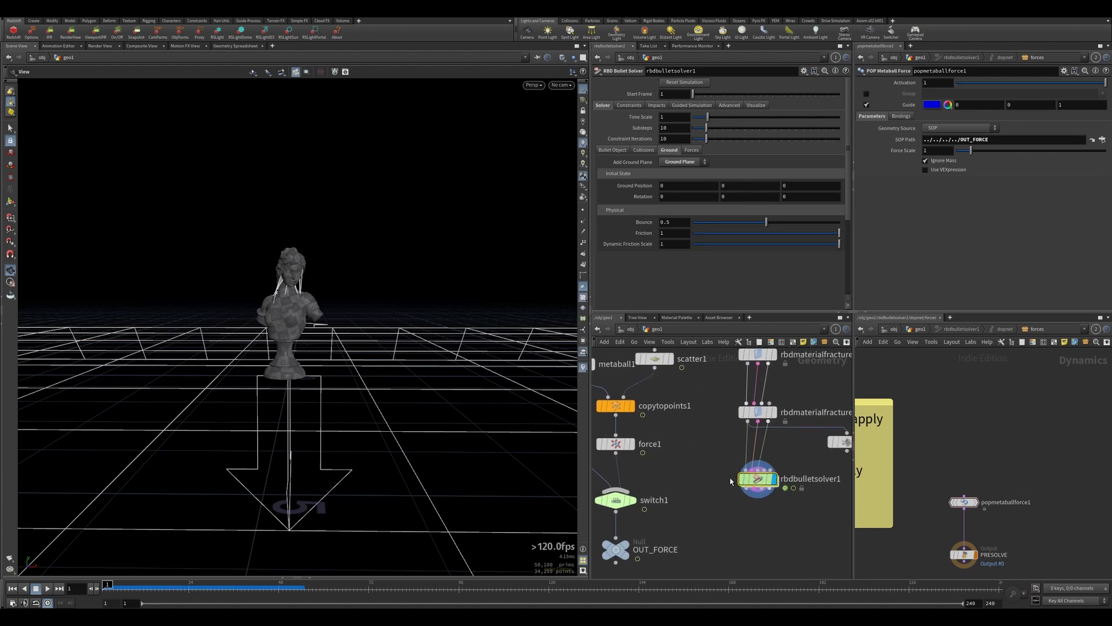
drag(742, 479, 744, 509)
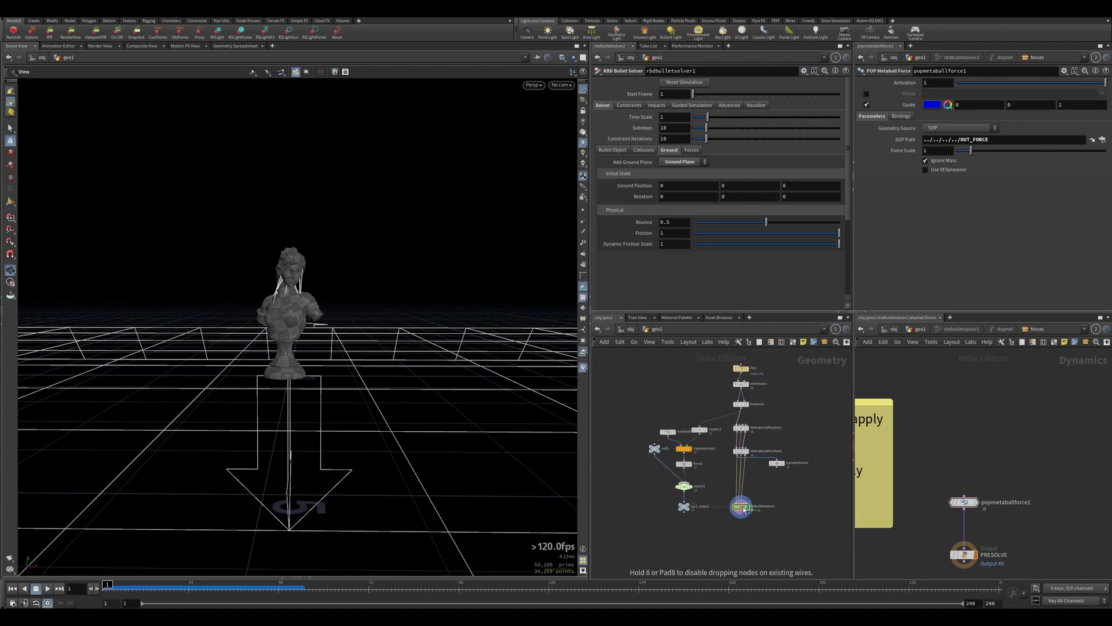
key(Tab)
text(r)
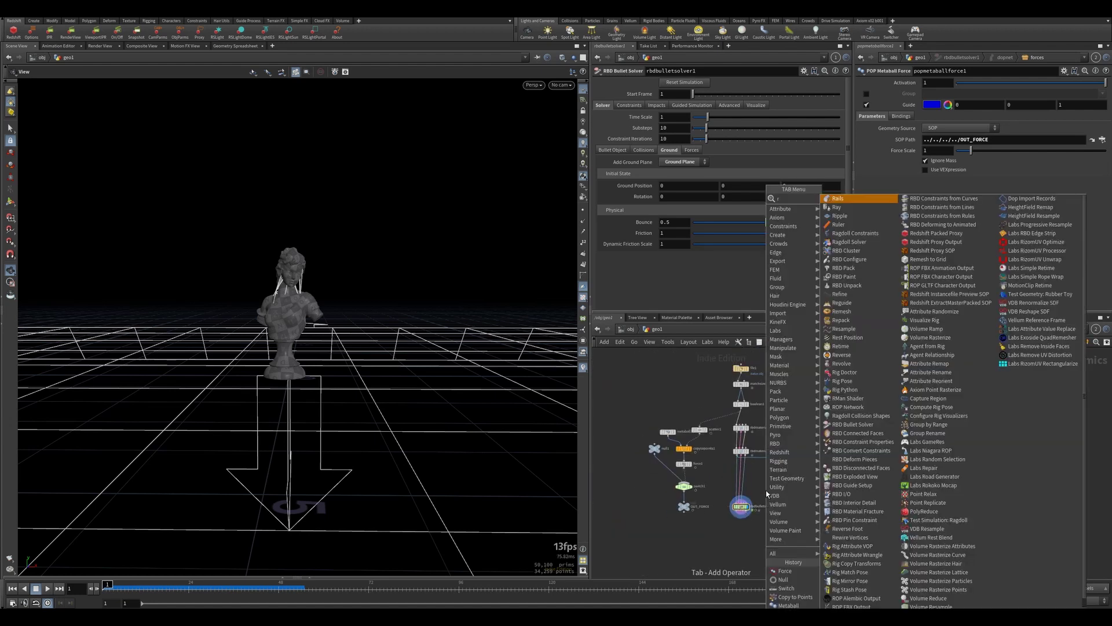
text(bd co)
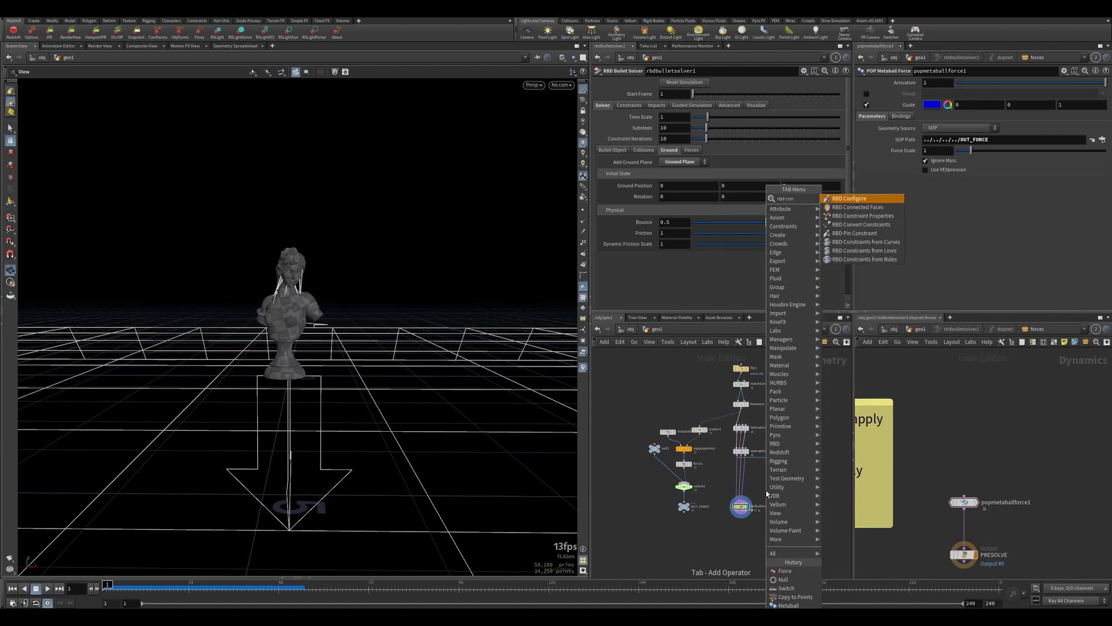
text(n)
key(Return)
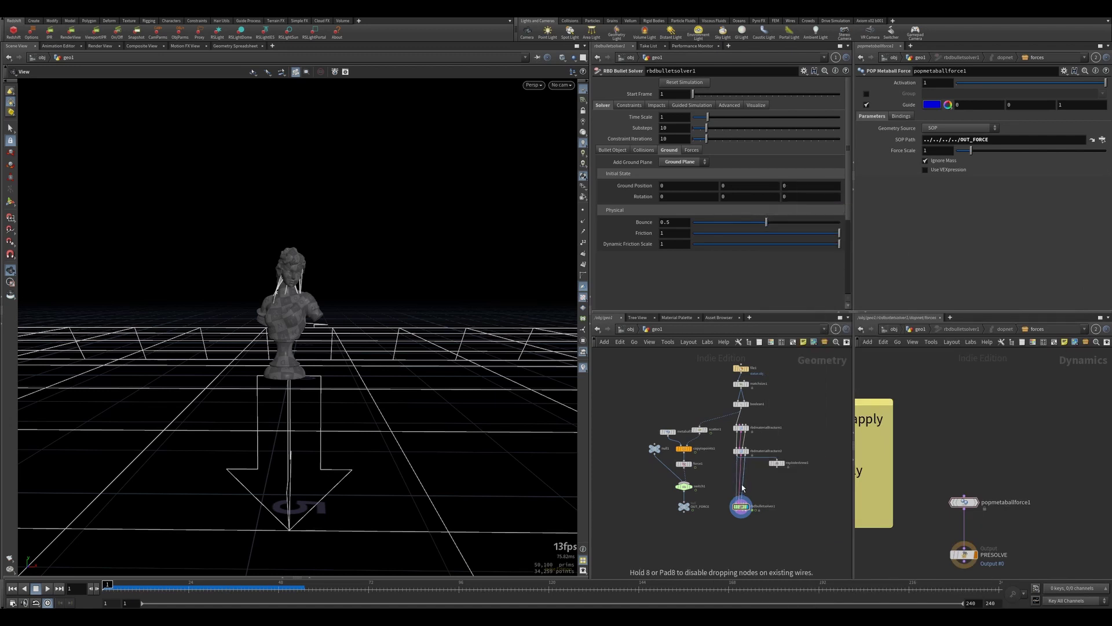
click(743, 487)
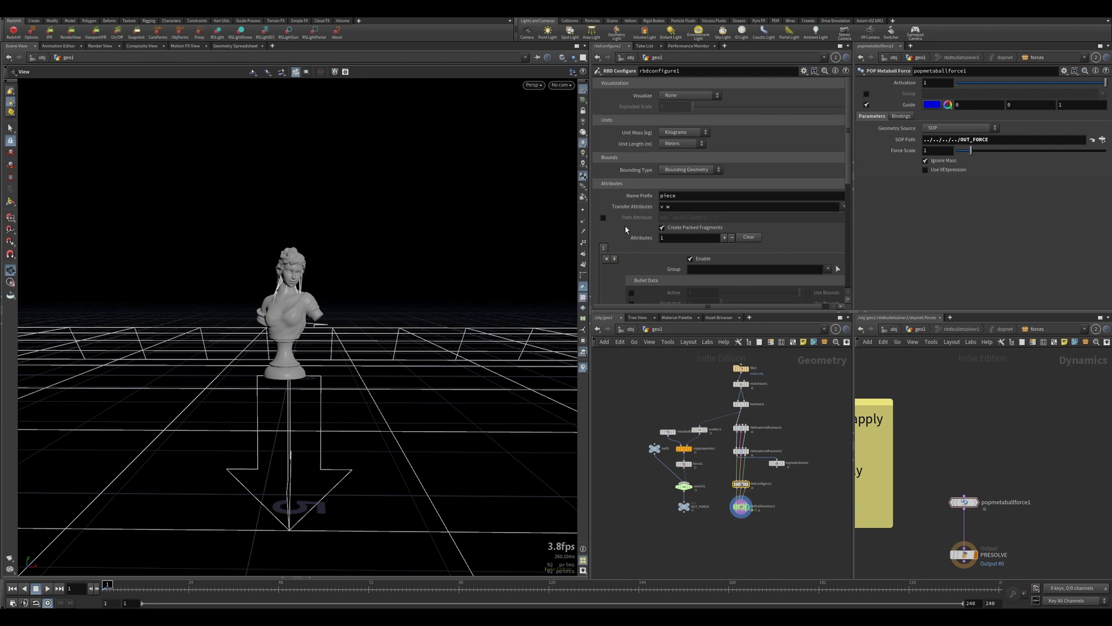
- Enable the Active attribute in the RBD Configure node's Bullet Data and turn on Use Bounds for it
scroll(626, 243, down, 3)
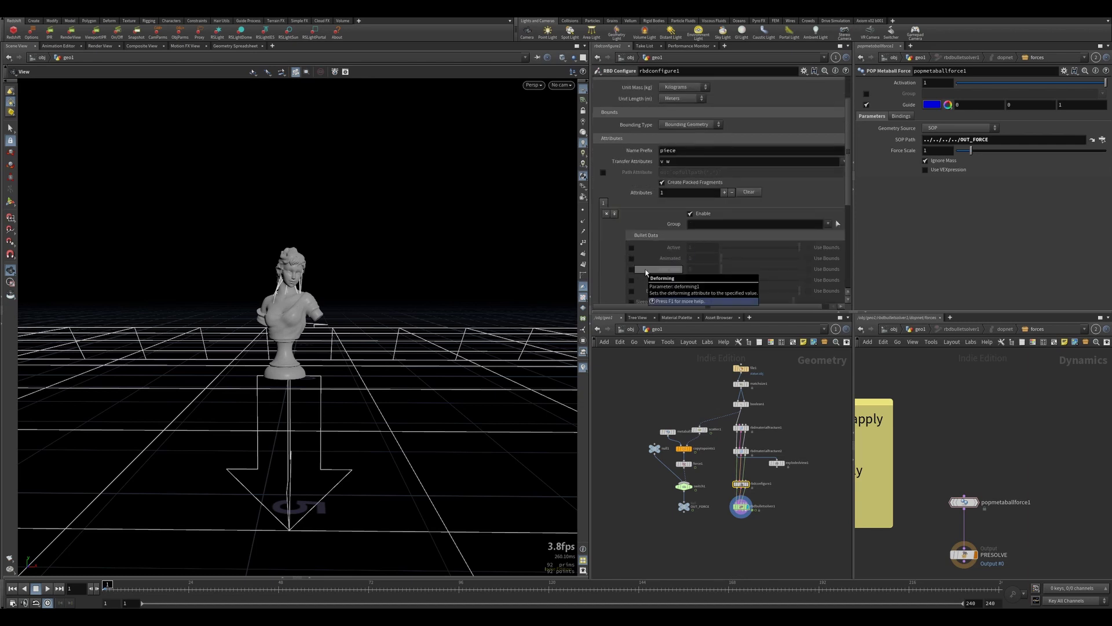
click(632, 247)
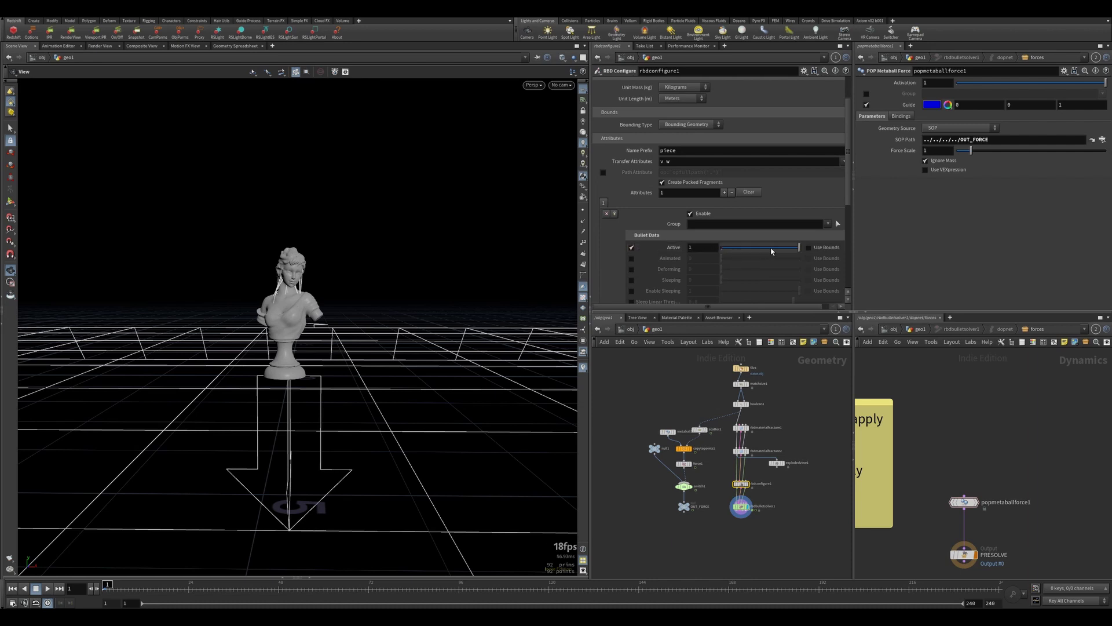
click(809, 247)
- Try Bounding Box as the RBD Configure node's Bounding Type, and switch it back to Bounding Geometry
click(688, 125)
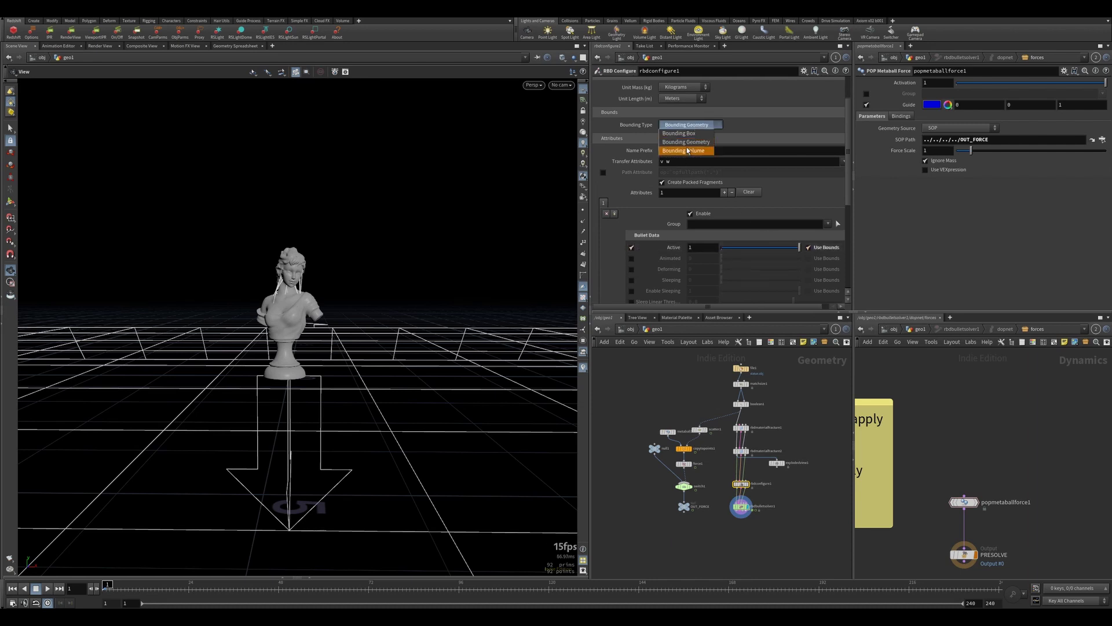
click(699, 142)
click(700, 125)
click(690, 132)
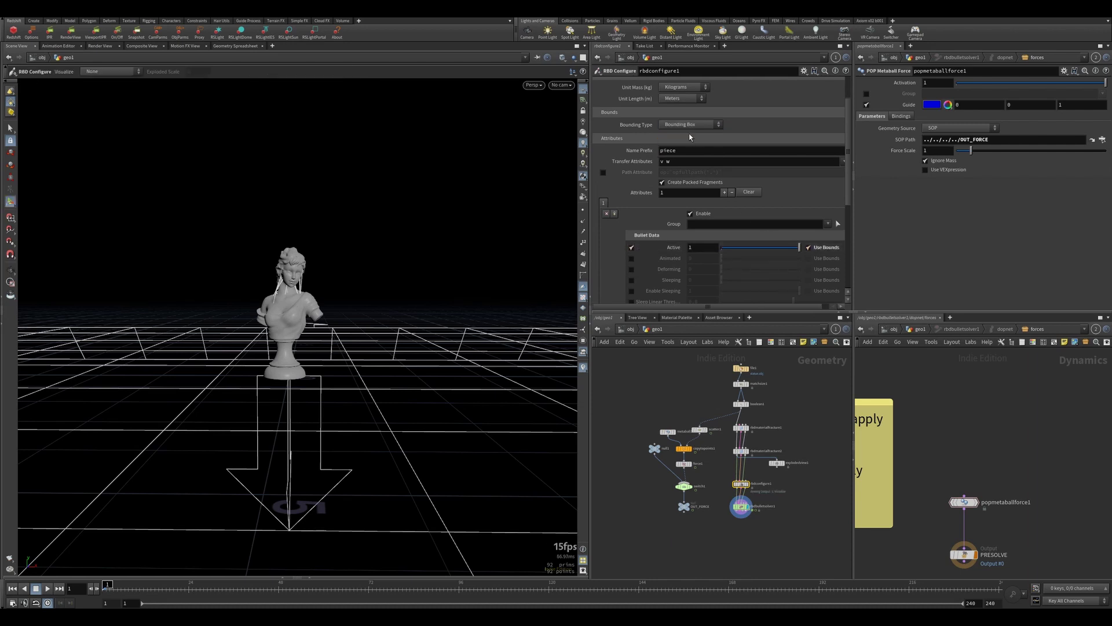
click(689, 124)
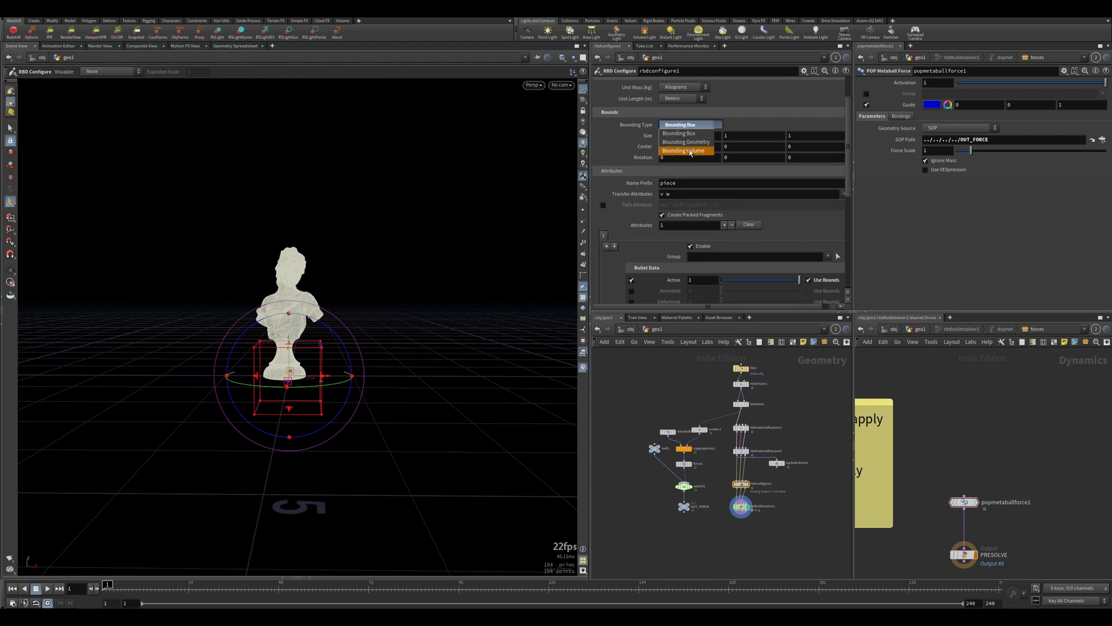
click(689, 143)
- Add a Box node beside the RBD Configure node and connect it as the bounding geometry
scroll(779, 486, up, 4)
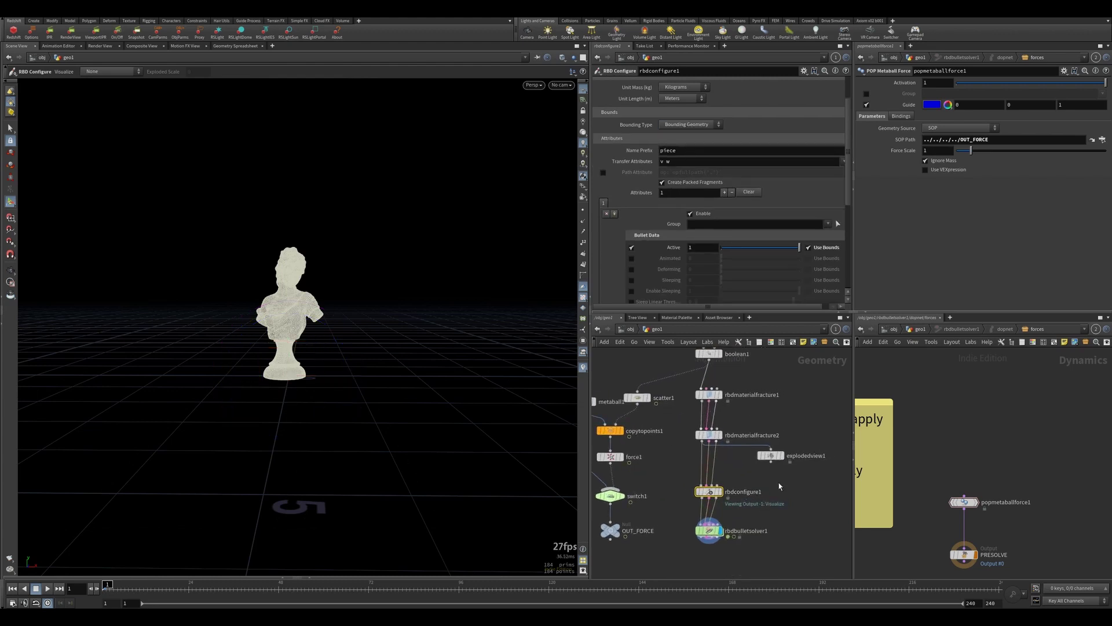
key(Tab)
text(null)
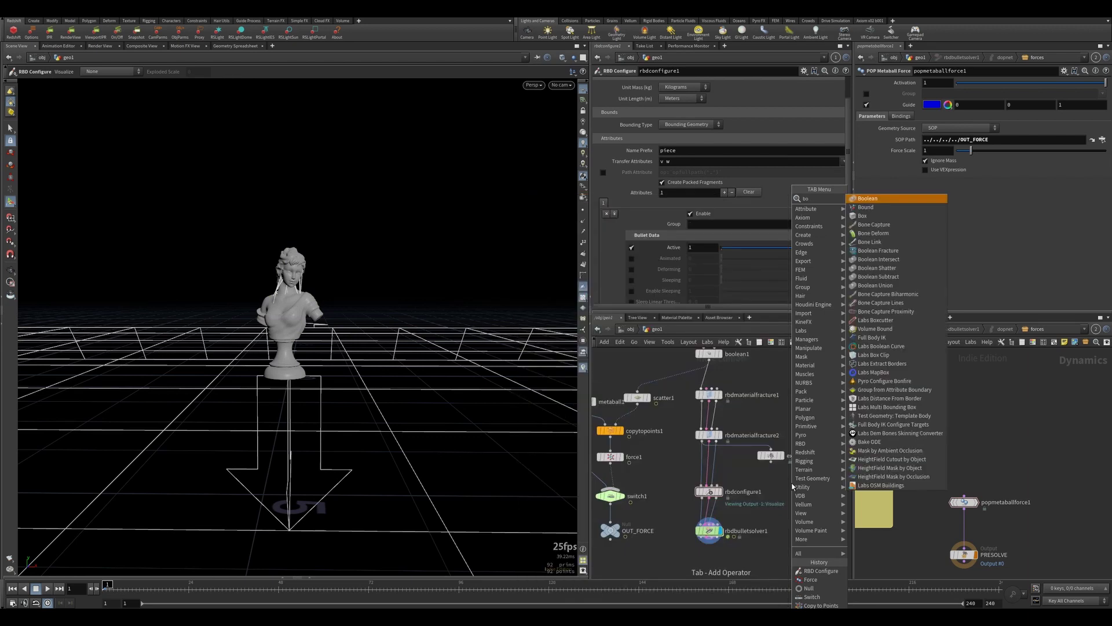
key(Return)
click(765, 470)
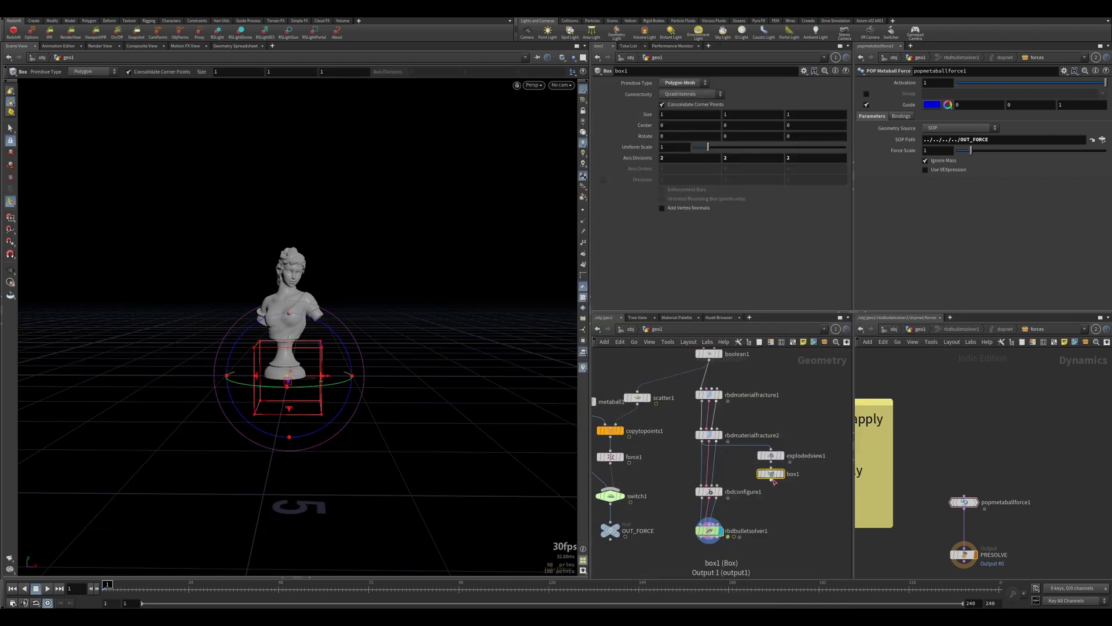
click(771, 480)
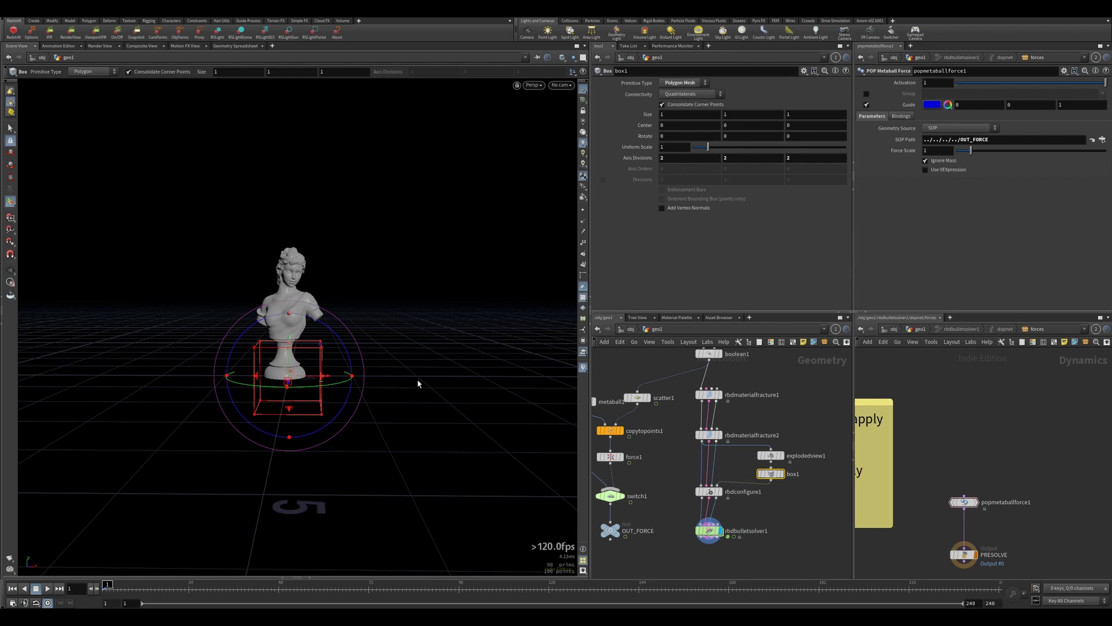
- Stretch the box around the statue's base to about 1.12 high, centred at about 0.06 in Y, and select the RBD Configure node
key(Escape)
drag(412, 370, 352, 371)
key(Return)
key(Escape)
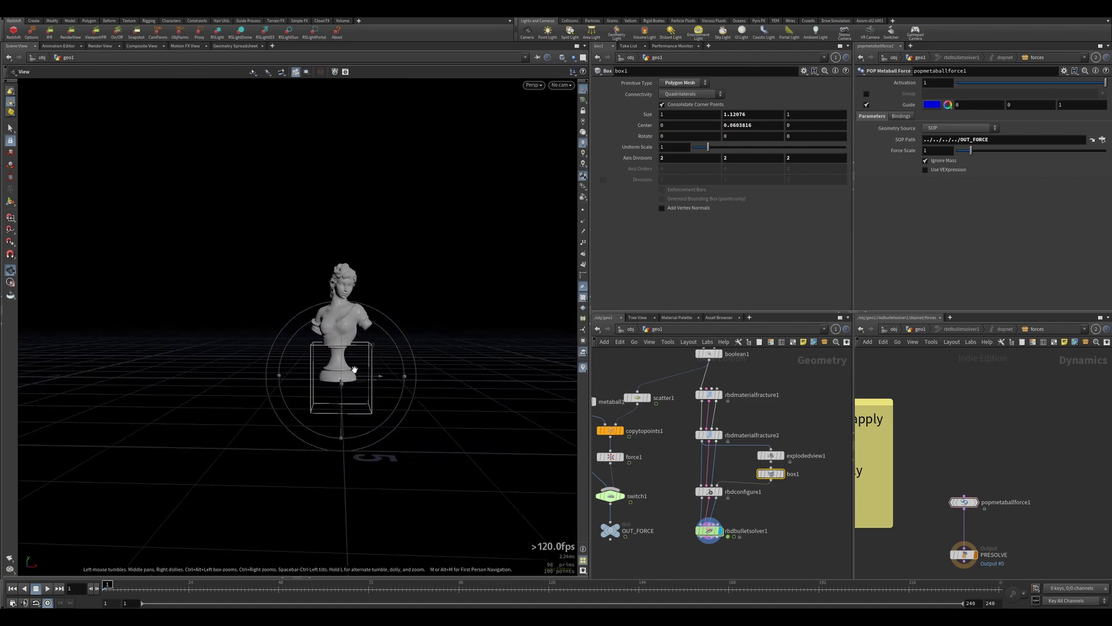
click(709, 492)
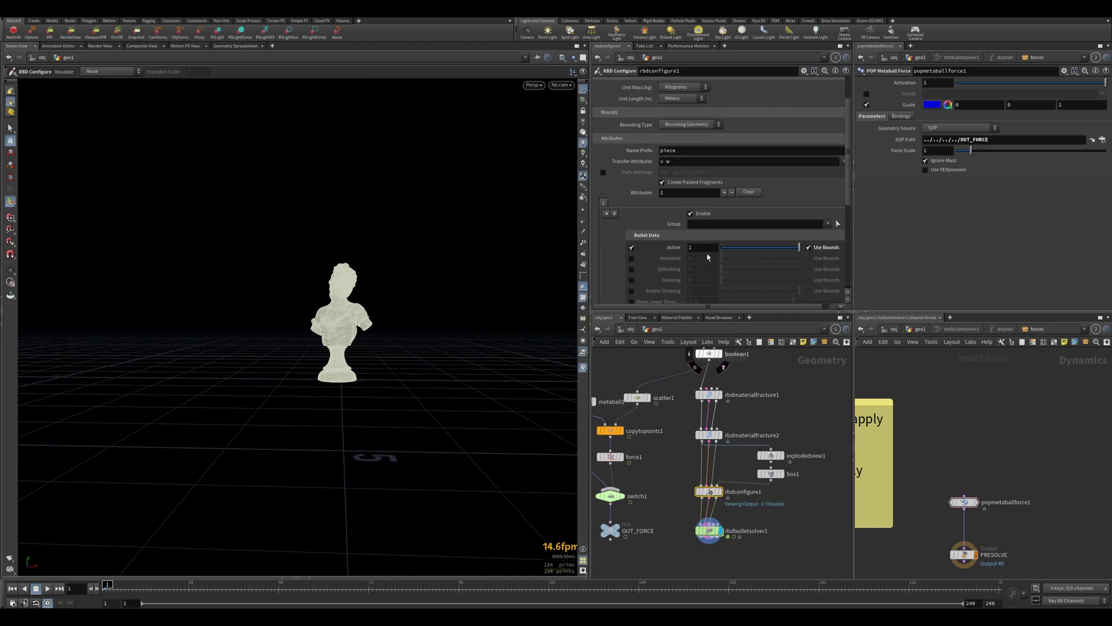
- Set the Active attribute to 0 in the RBD Configure node's Bullet Data and visualize the pieces by Active
double_click(690, 248)
text(0)
key(Return)
scroll(664, 117, up, 3)
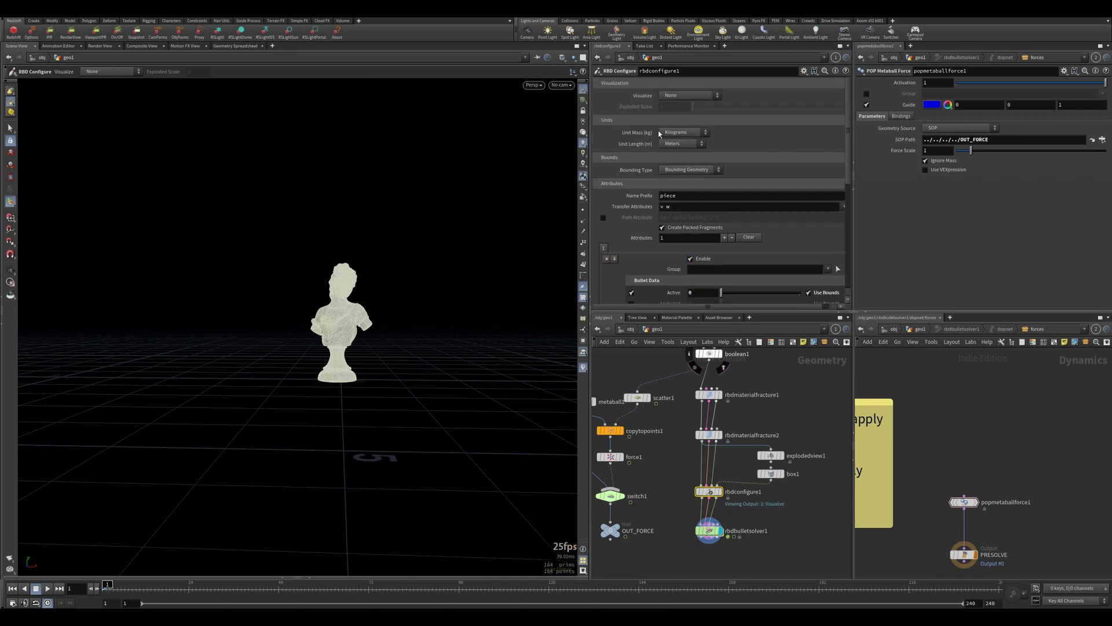
click(676, 96)
click(678, 114)
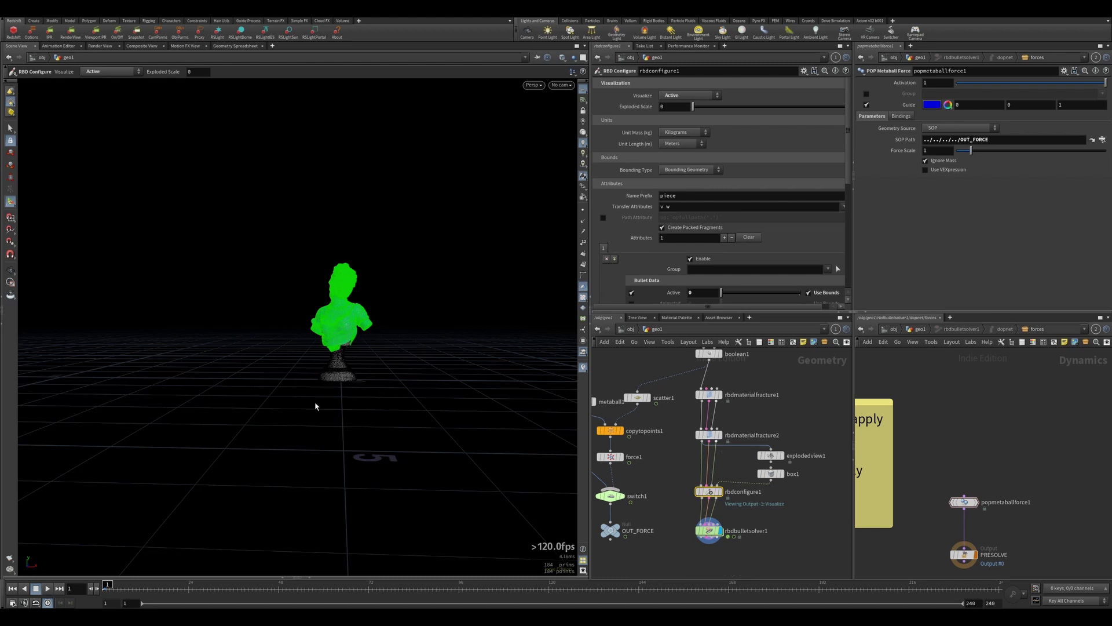
- Select the RBD Bullet Solver node, play the simulation to check the statue's motion, and return to the start
key(Escape)
drag(676, 512, 726, 547)
scroll(344, 315, down, 3)
drag(343, 314, 333, 328)
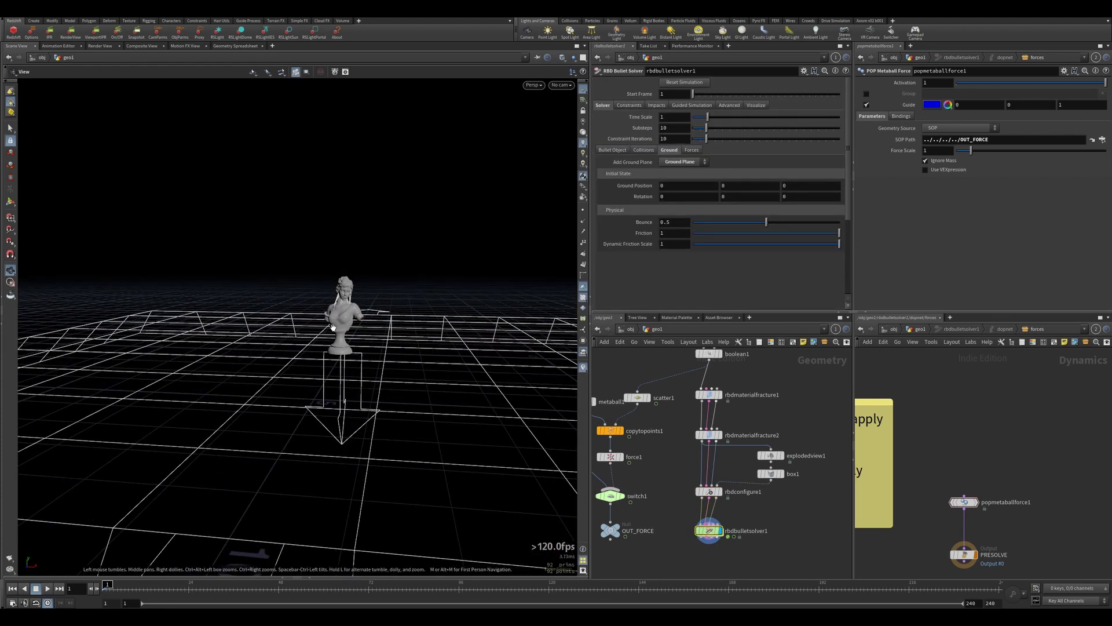
scroll(333, 327, up, 3)
click(47, 588)
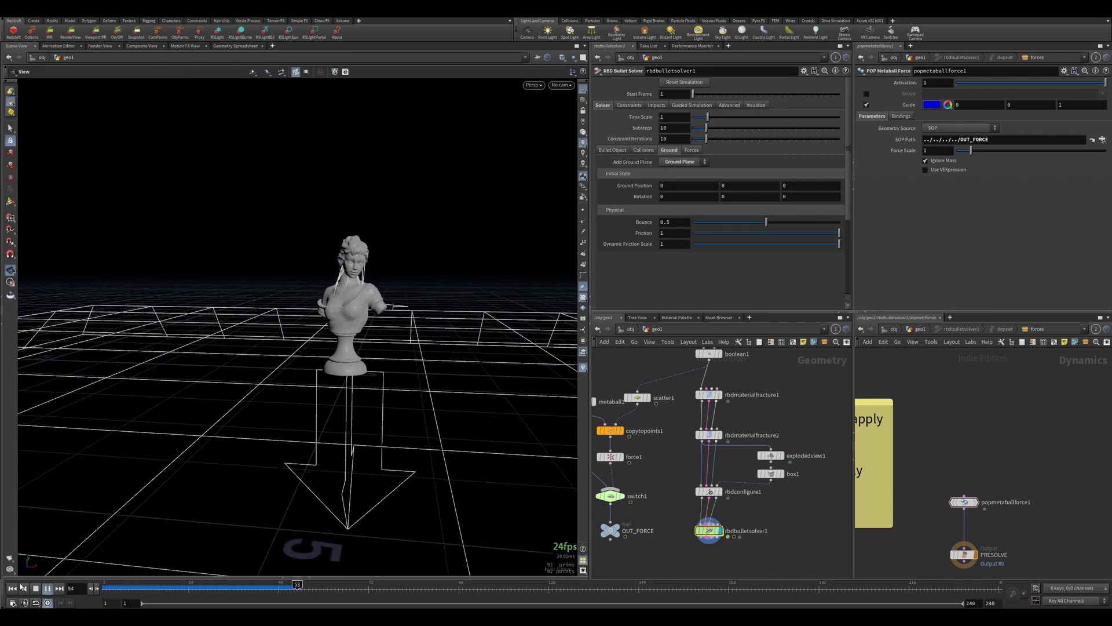
click(13, 588)
mouse_move(110, 595)
mouse_down()
mouse_move(220, 594)
mouse_move(131, 605)
mouse_move(207, 593)
mouse_move(109, 594)
mouse_up()
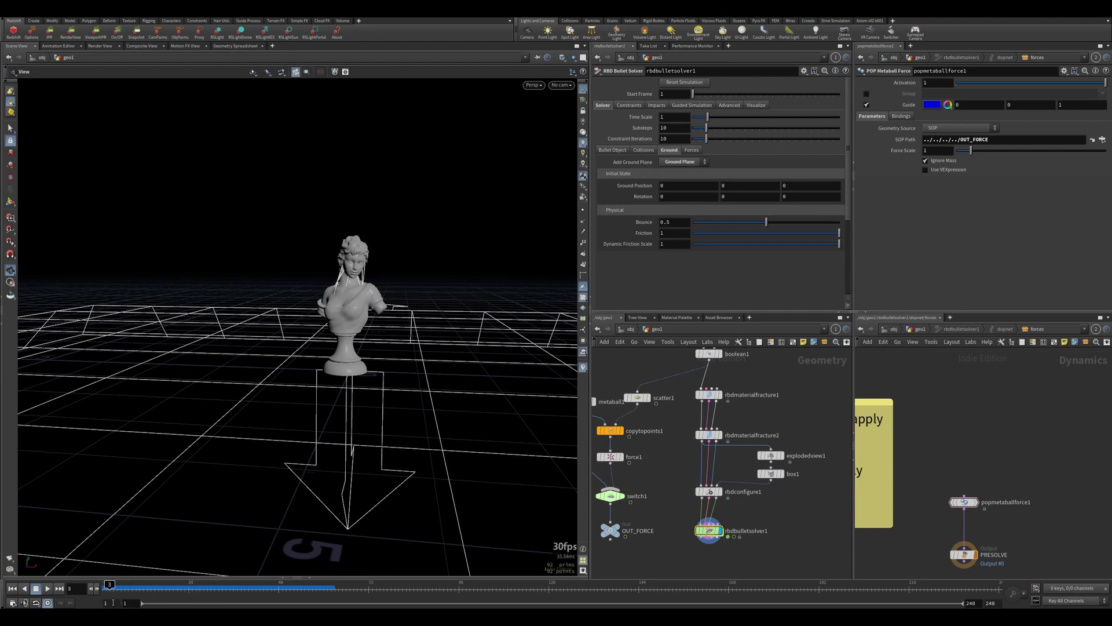
- Select the POP Metaball Force node and step through the first frames to examine its force guide around the statue
drag(938, 526, 991, 476)
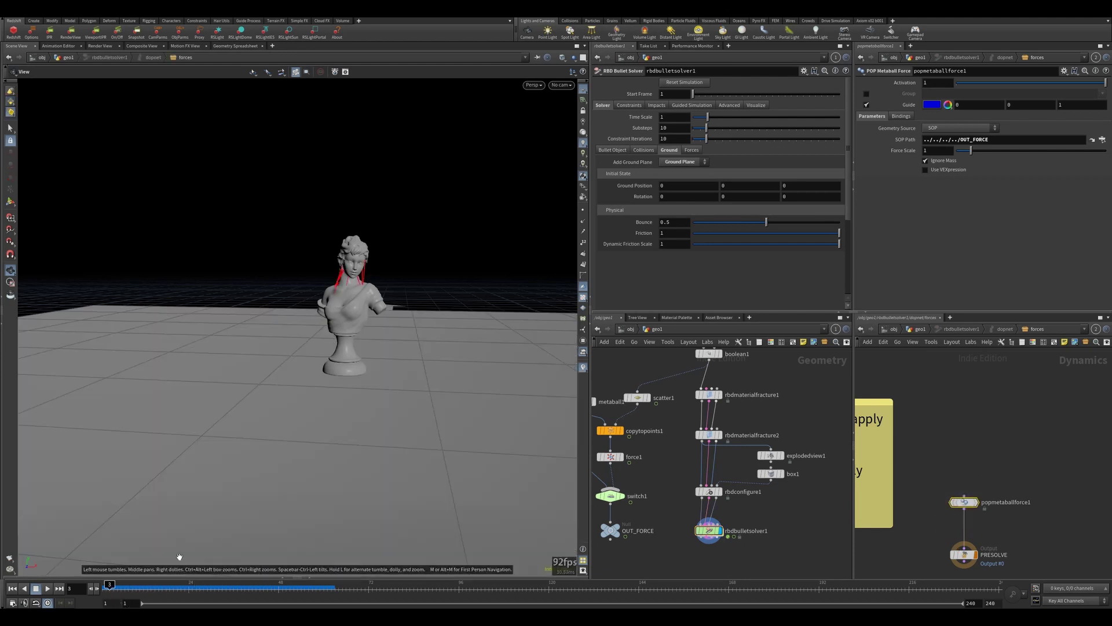
key(Right)
key(Right)
key(Right)
key(Right)
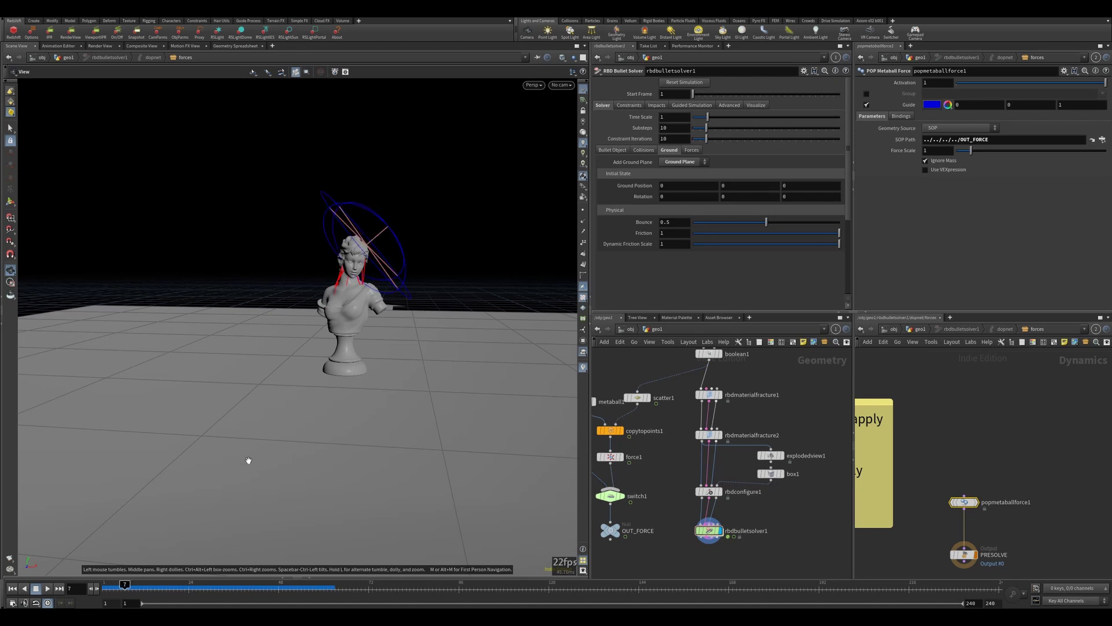
key(Right)
click(13, 588)
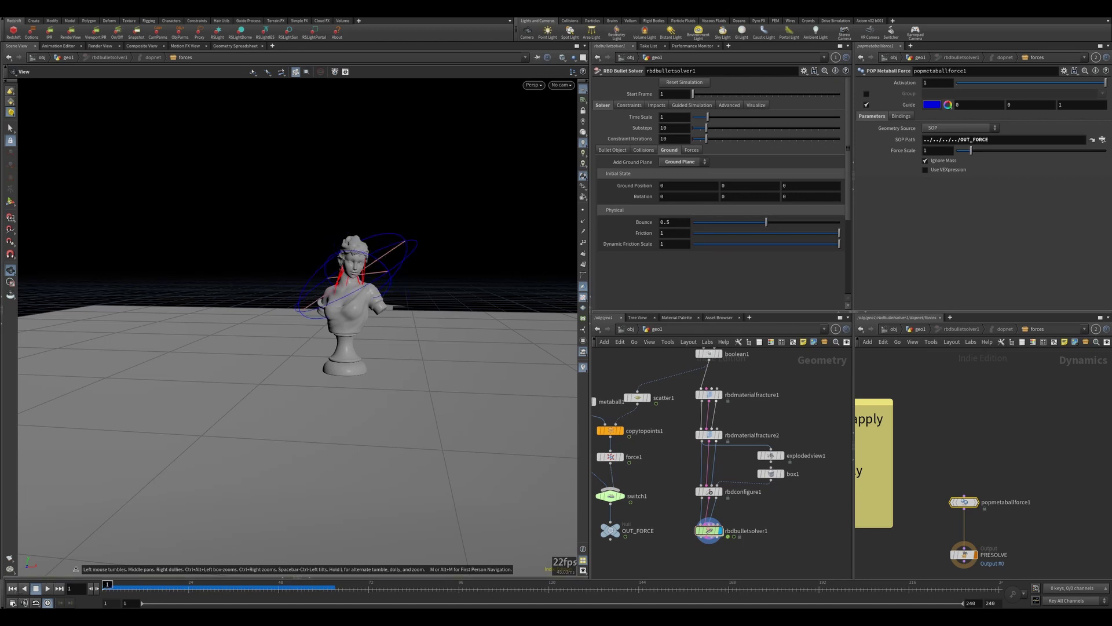
- Set the constraint names of the RBD Bullet Solver's breaking threshold to Glue only, replacing Soft and Hard
drag(697, 533, 702, 531)
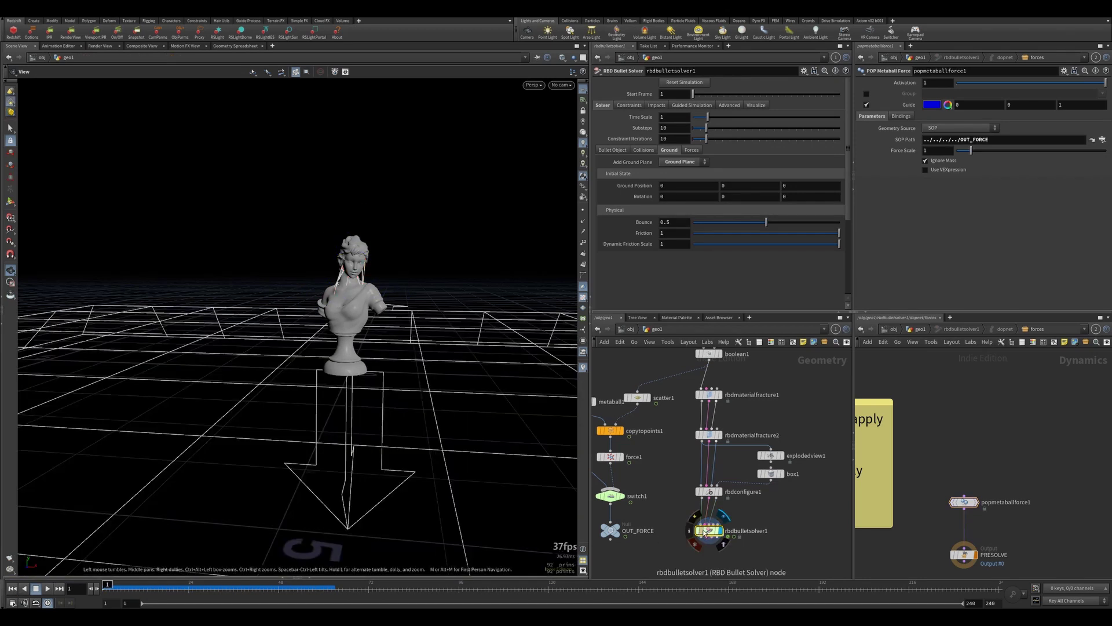
scroll(353, 280, down, 2)
scroll(353, 280, up, 3)
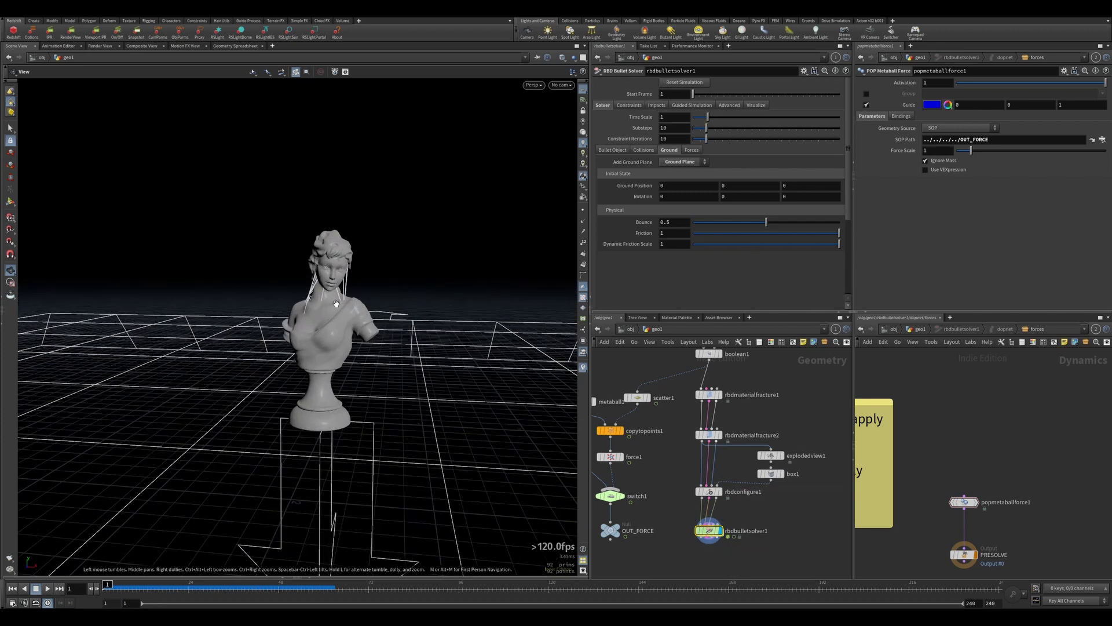
scroll(650, 475, down, 2)
middle_drag(650, 476, 667, 468)
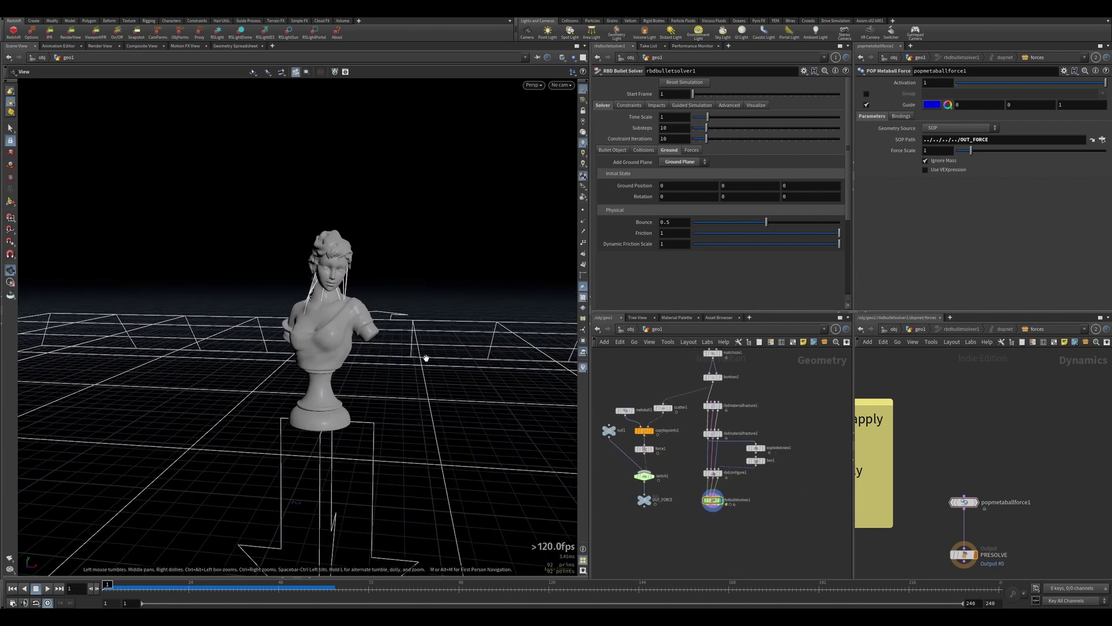
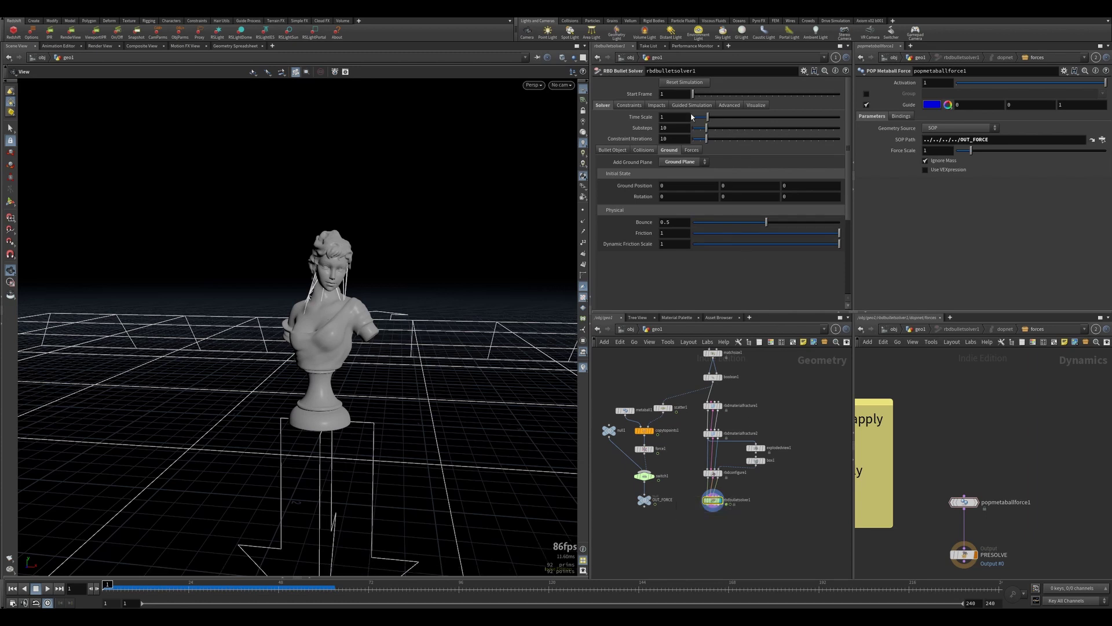
click(630, 105)
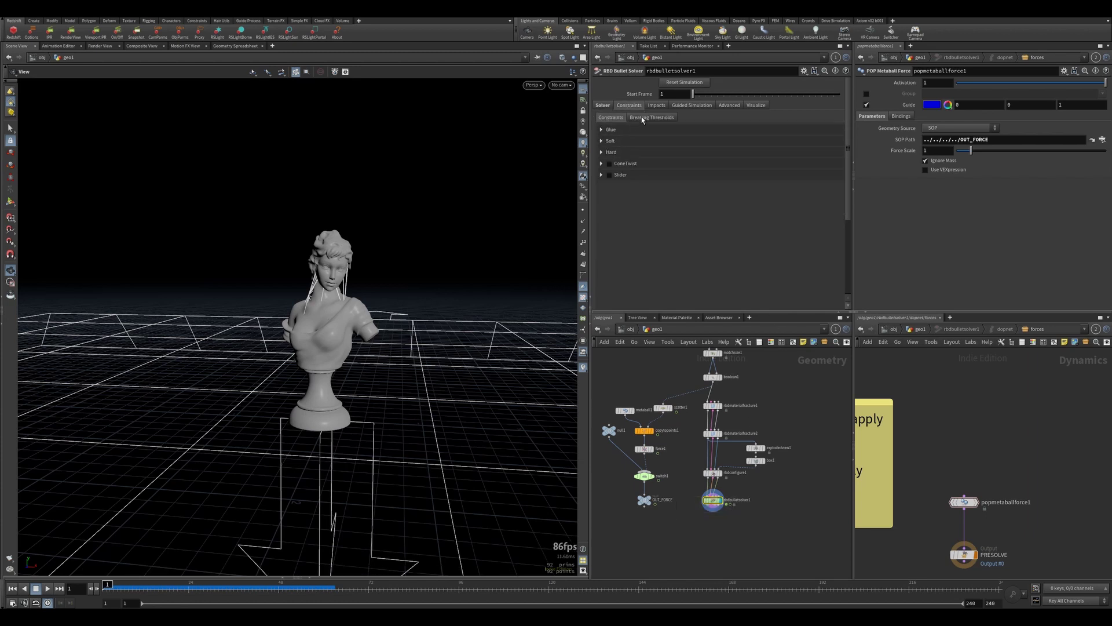
click(645, 118)
drag(724, 161, 687, 161)
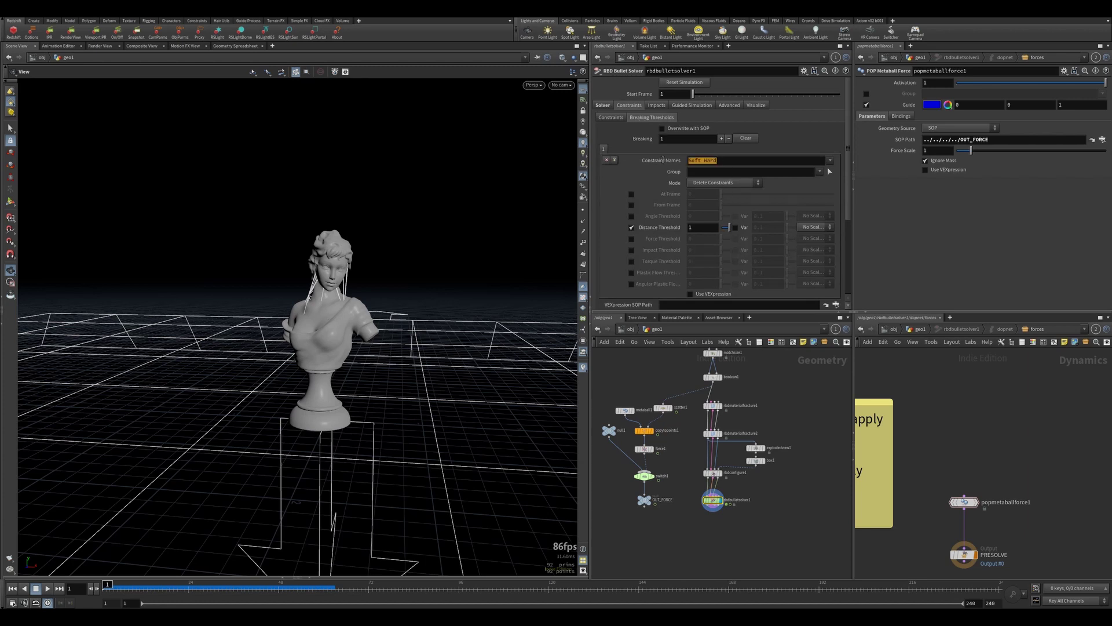
click(830, 161)
click(835, 169)
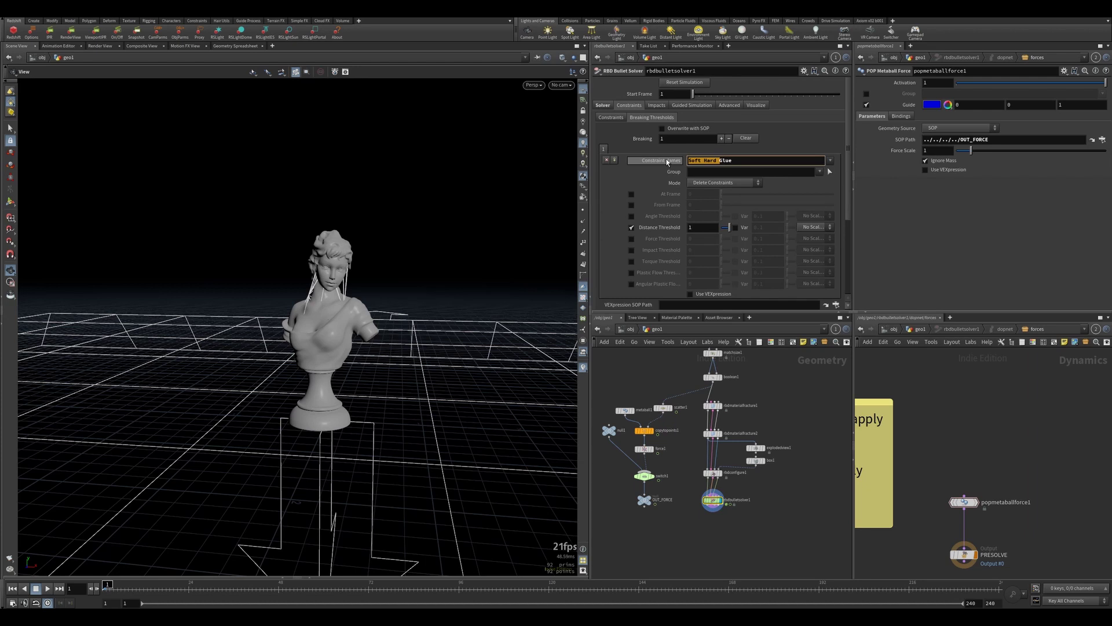
key(BackSpace)
key(Return)
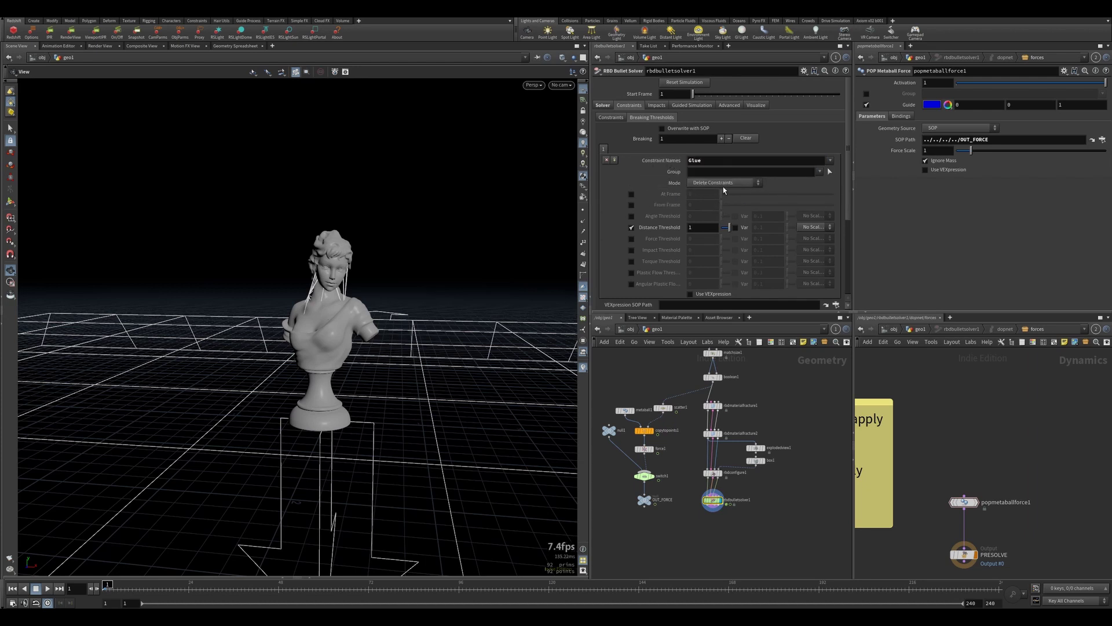
- Replace the Distance Threshold with the Force Threshold for the glue constraints and play the simulation to inspect the breakup
click(631, 227)
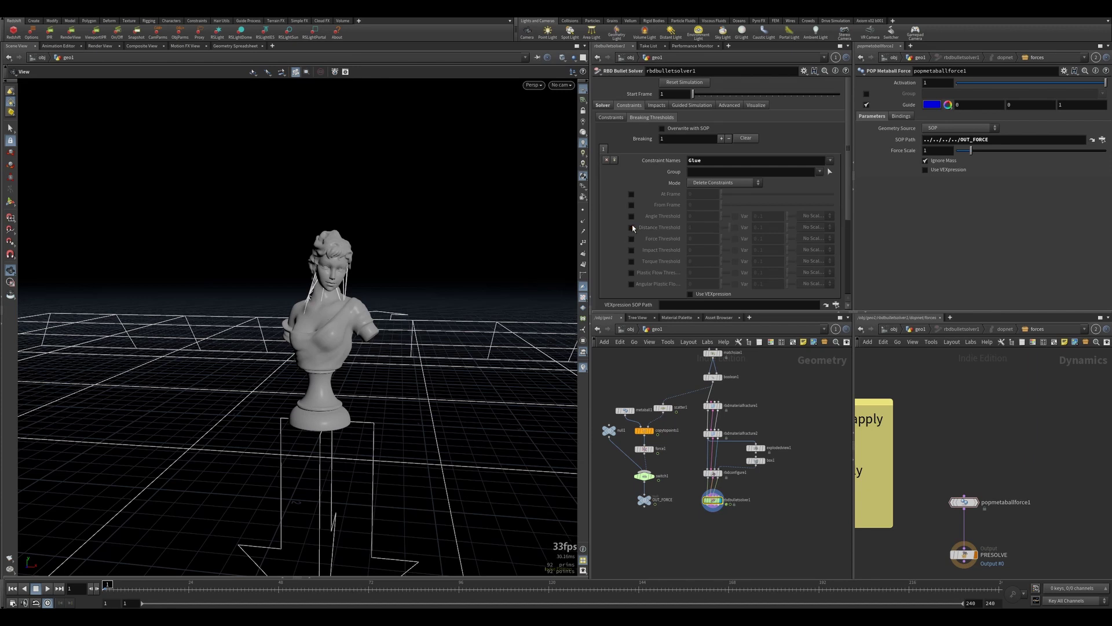
click(631, 238)
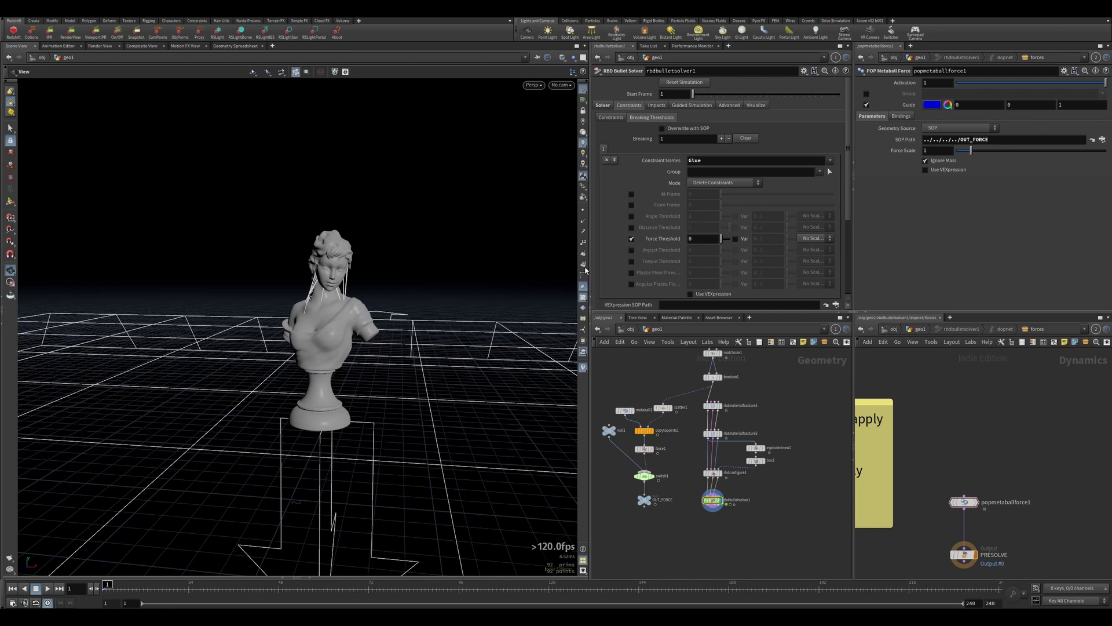
click(49, 588)
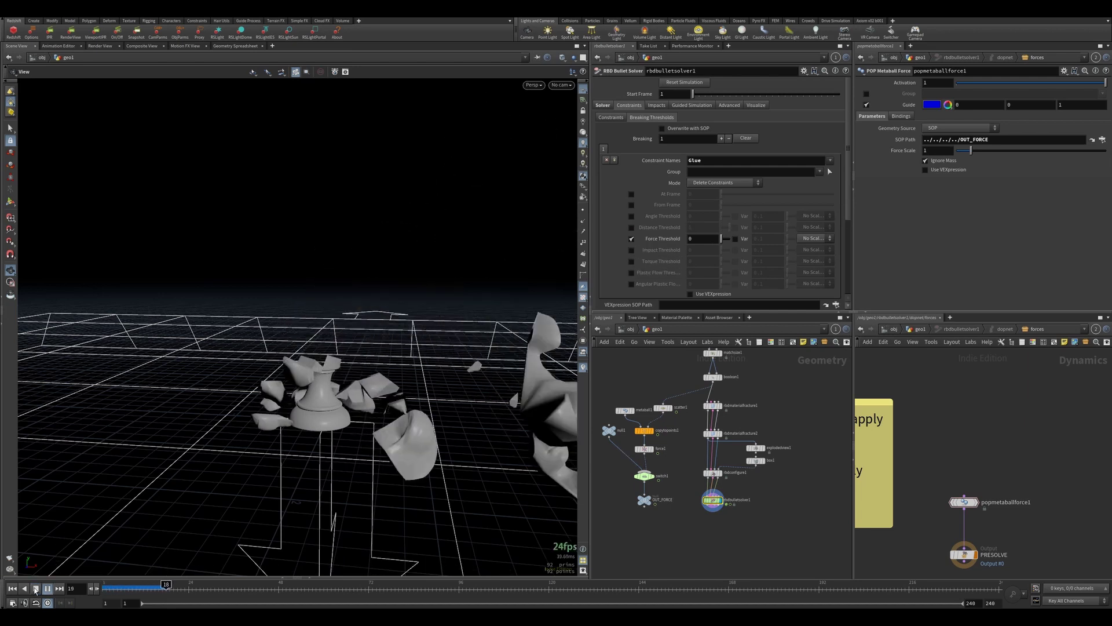
mouse_move(127, 595)
mouse_down()
mouse_move(116, 589)
mouse_move(151, 585)
mouse_move(131, 584)
mouse_up()
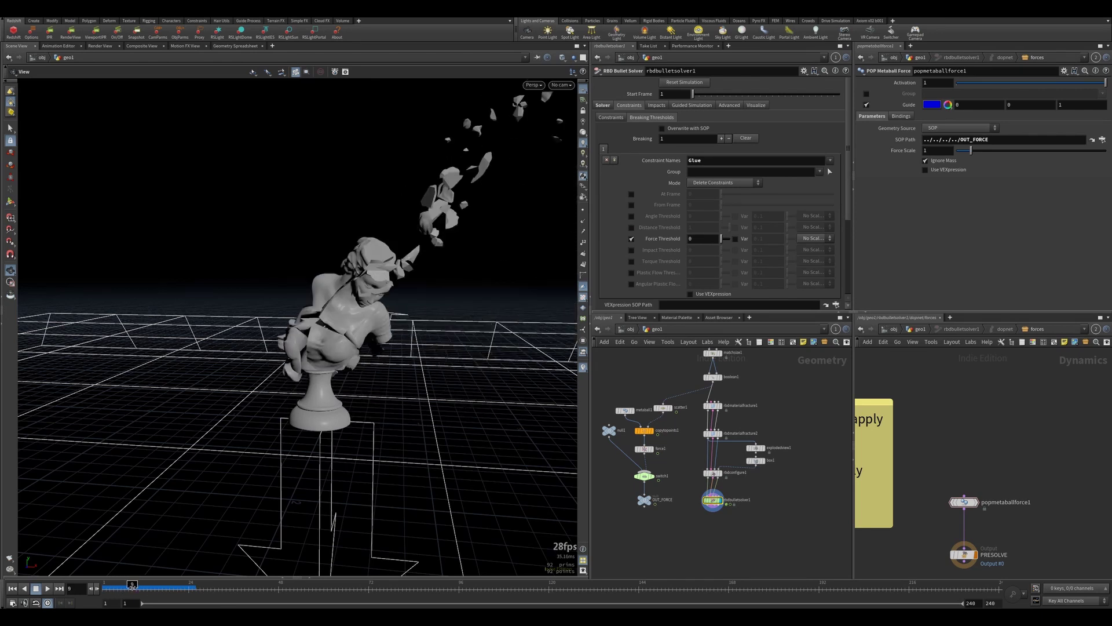
scroll(357, 261, up, 3)
drag(357, 261, 340, 318)
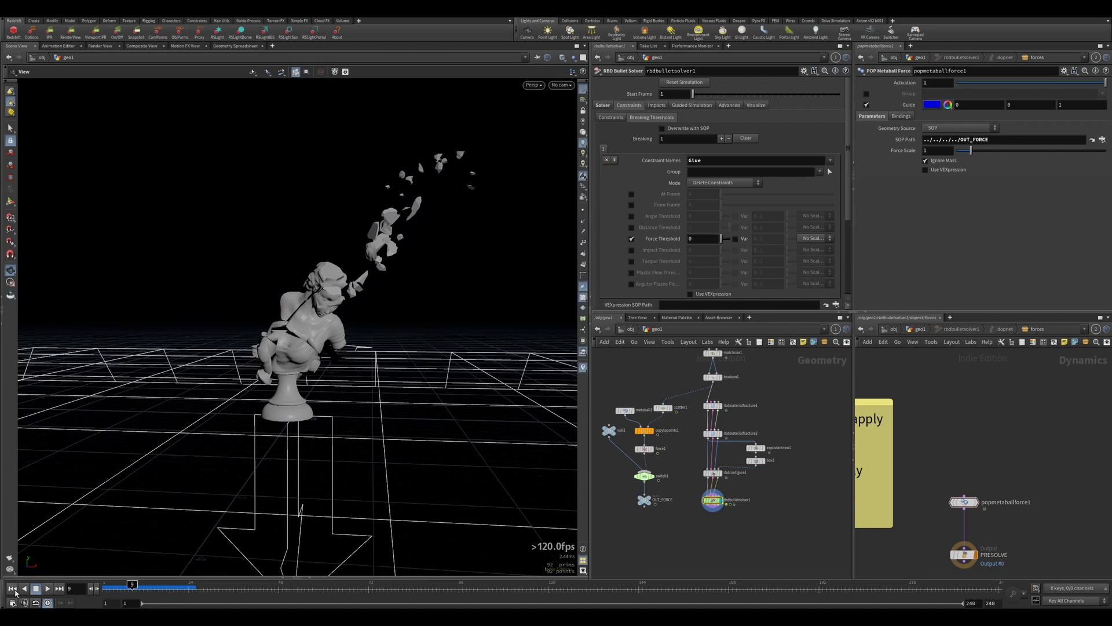
- Try a Force Threshold of 1 for the glue constraints and replay the simulation
click(14, 590)
double_click(696, 238)
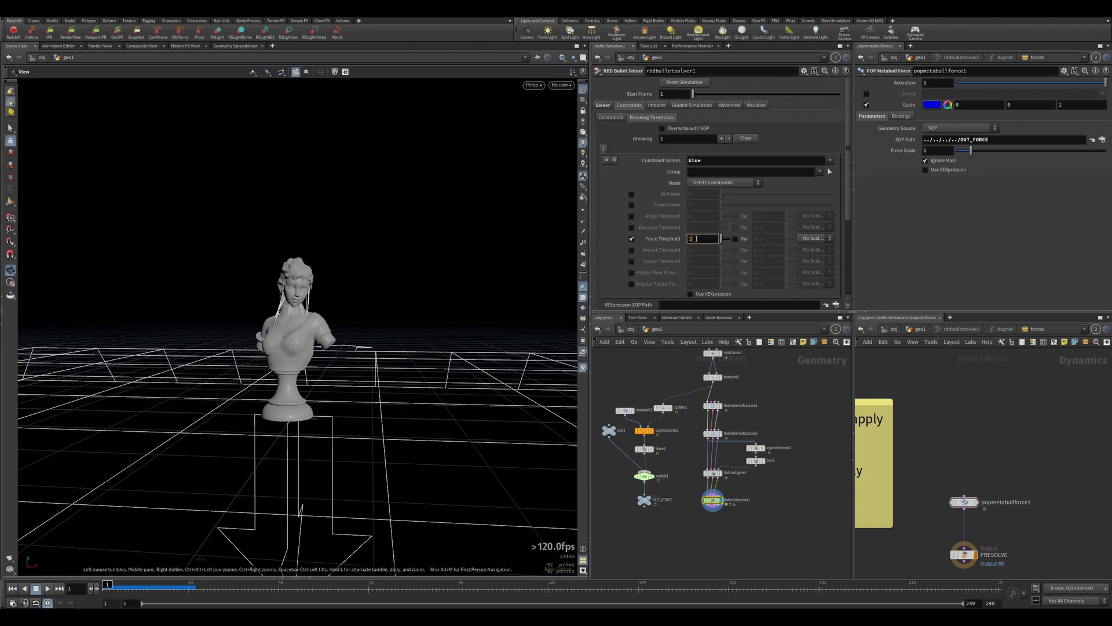
key(Return)
click(46, 588)
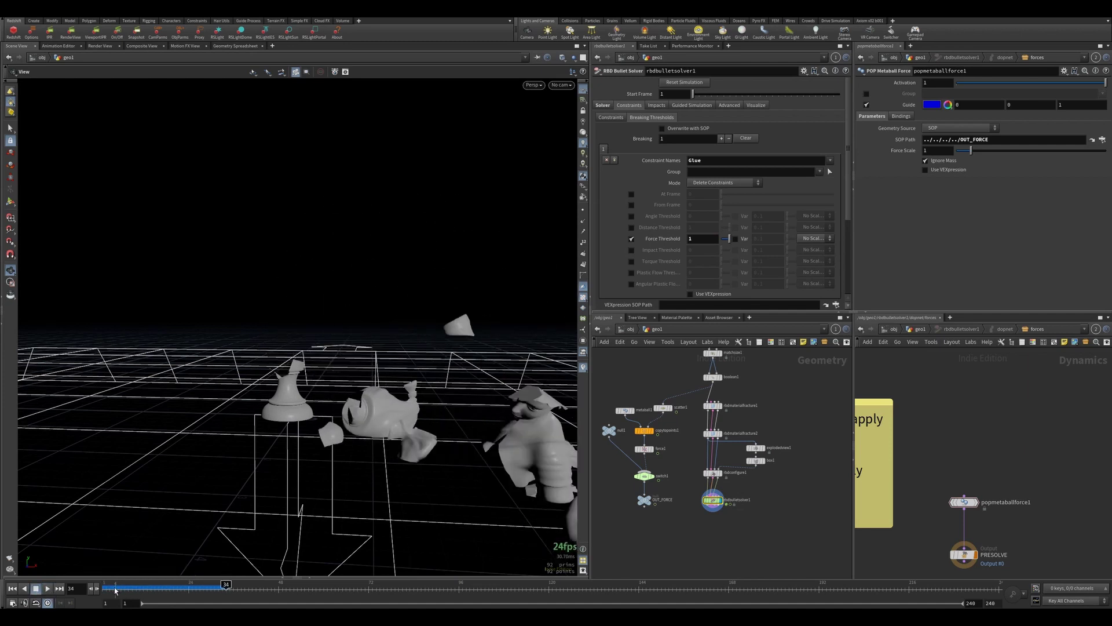
mouse_move(116, 589)
mouse_down()
mouse_move(106, 585)
mouse_move(157, 585)
mouse_move(120, 584)
mouse_move(134, 577)
mouse_move(191, 585)
mouse_move(105, 584)
mouse_up()
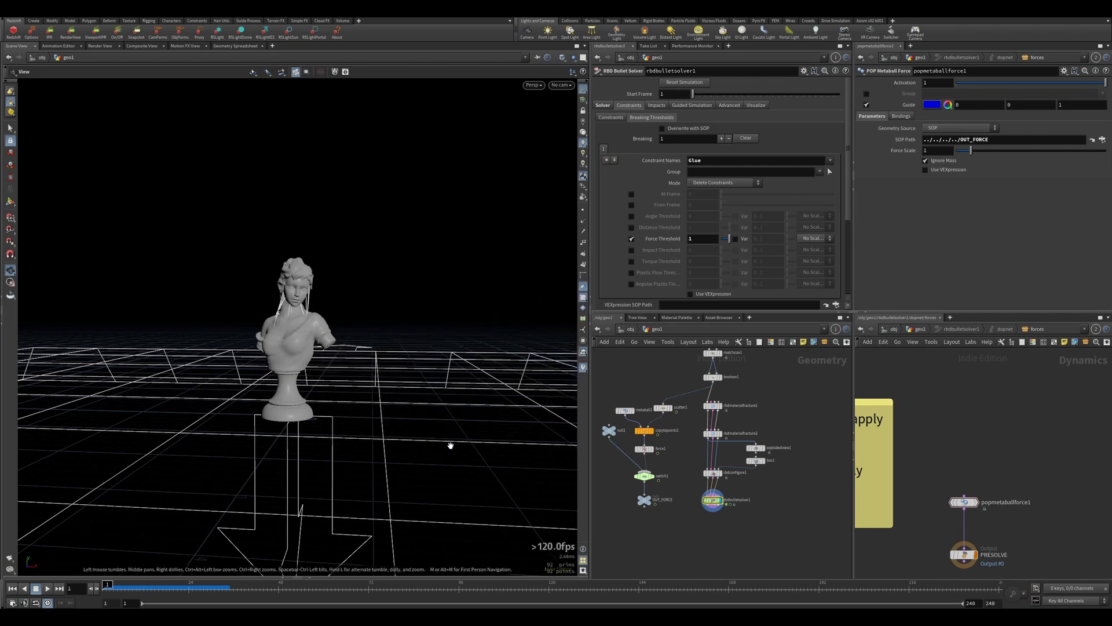
- Set the glue constraints' Force Threshold to 0.01 and replay the simulation from the first frame
drag(351, 326, 365, 349)
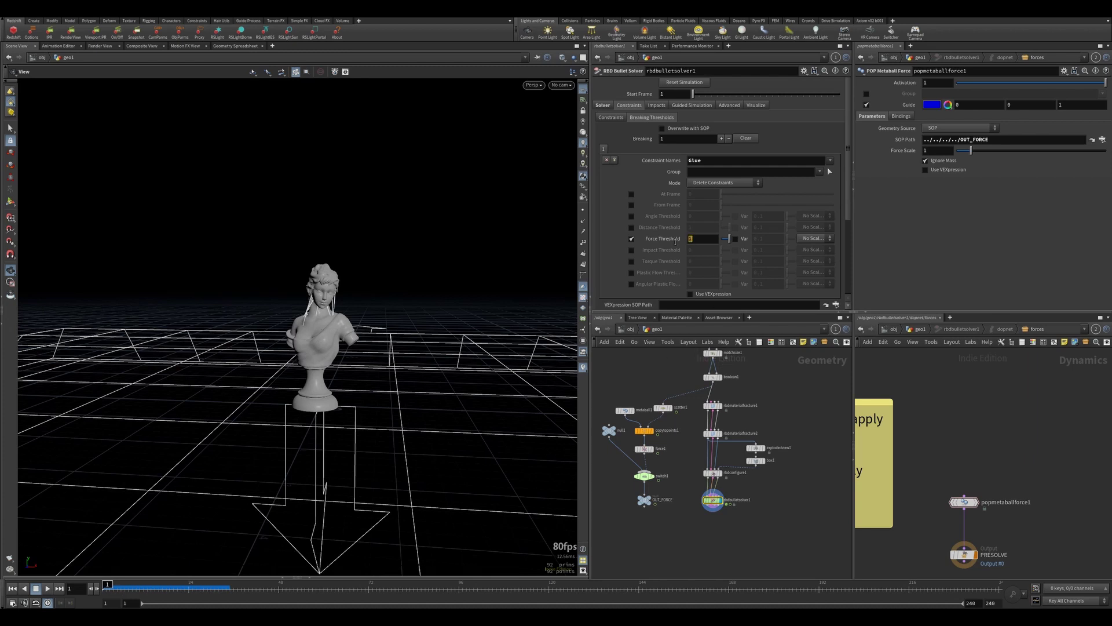
text(0)
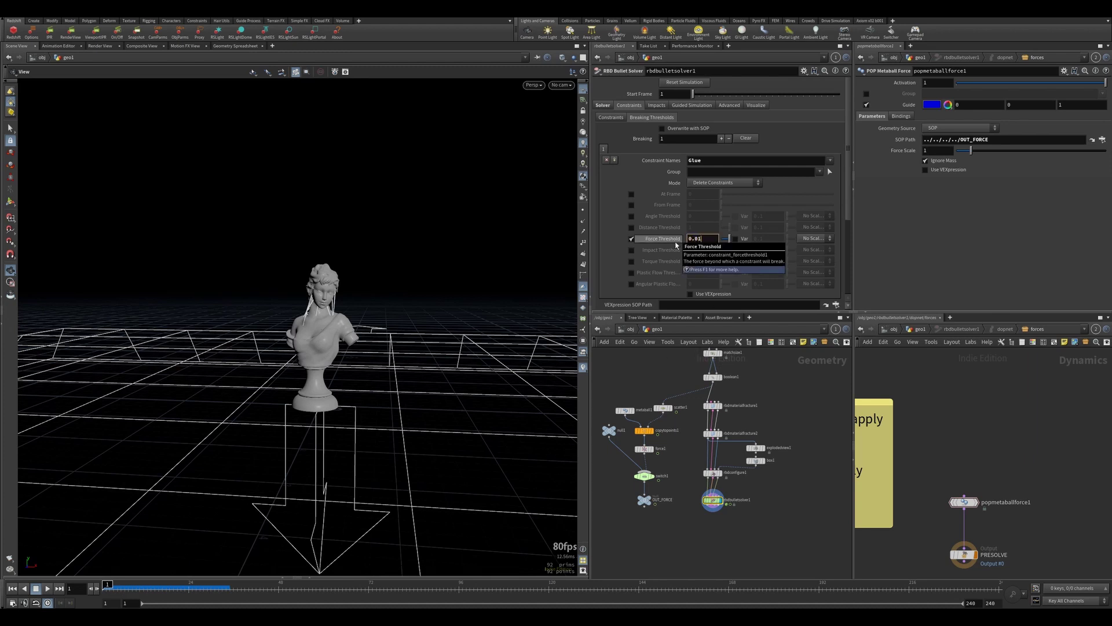
key(Return)
click(47, 588)
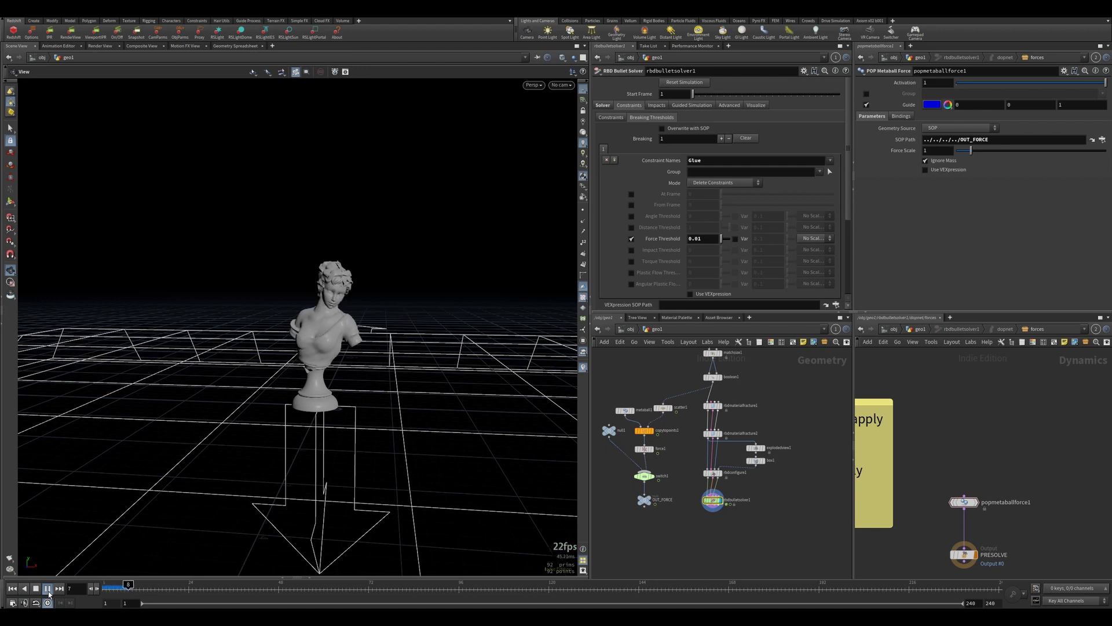
click(11, 589)
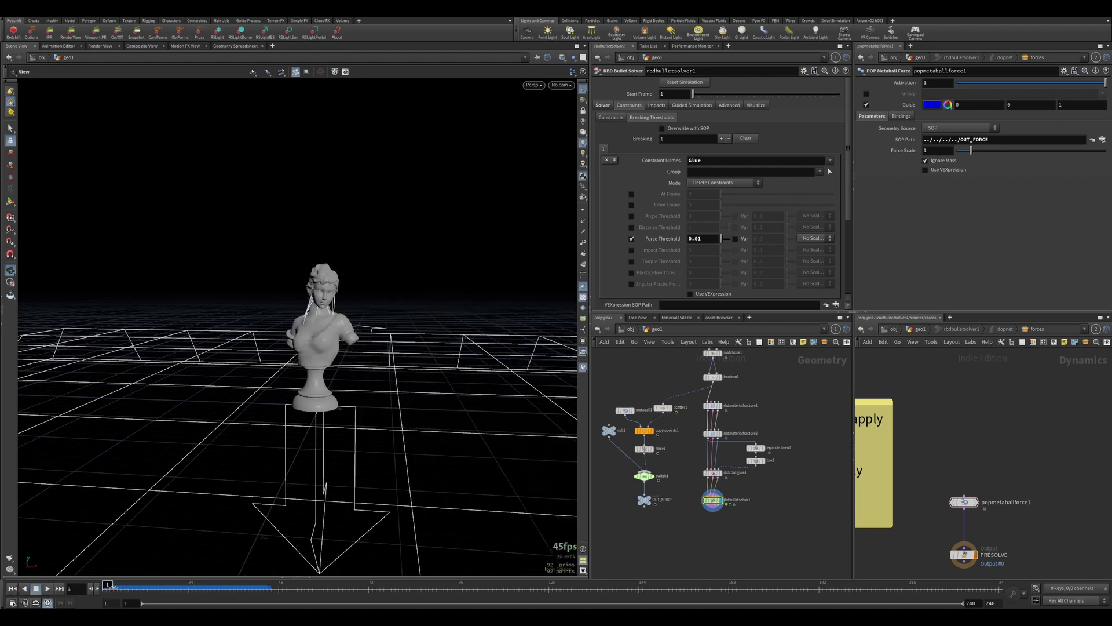
mouse_move(114, 587)
mouse_down()
mouse_move(191, 585)
mouse_move(105, 585)
mouse_up()
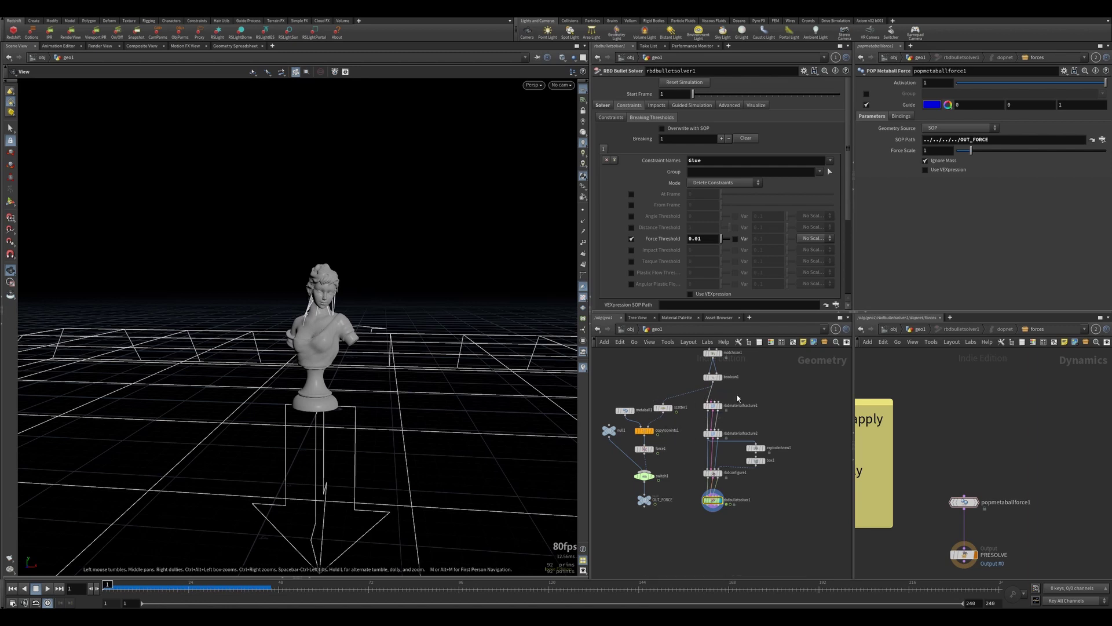
- Set the cell points' Scatter Seed to 1 on both RBD Material Fracture nodes and replay the RBD Bullet Solver simulation
drag(737, 396, 699, 446)
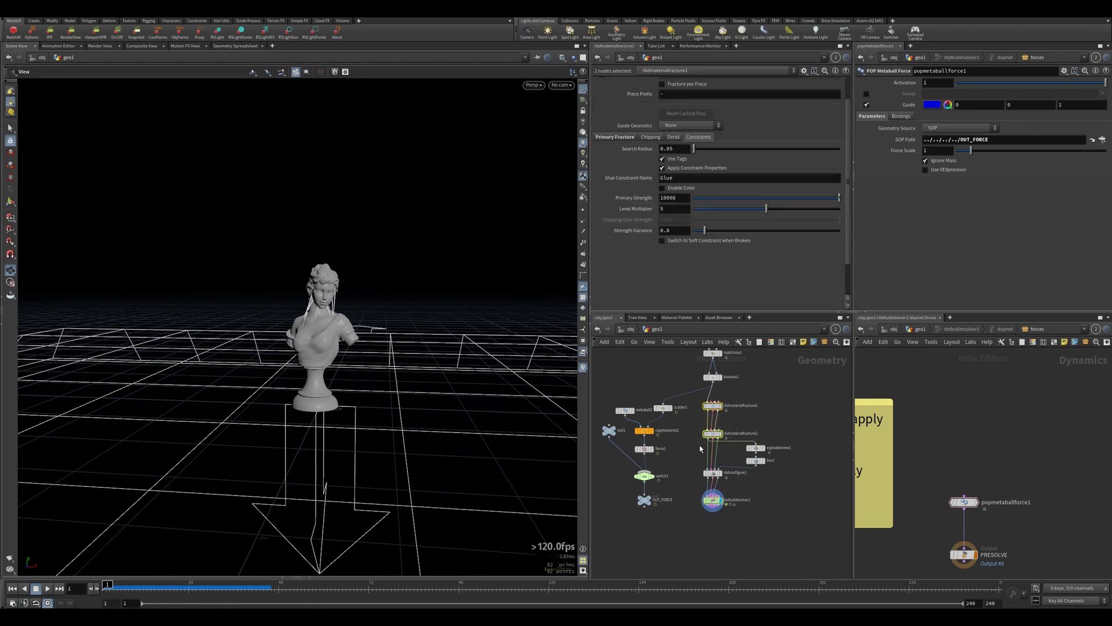
click(615, 137)
scroll(669, 243, down, 2)
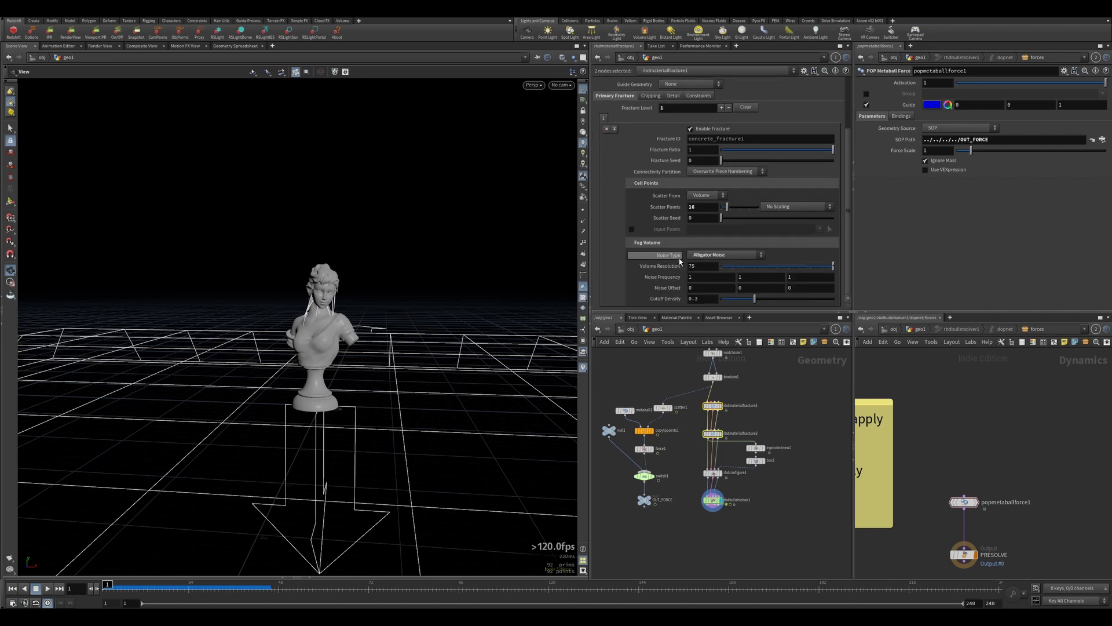
click(694, 216)
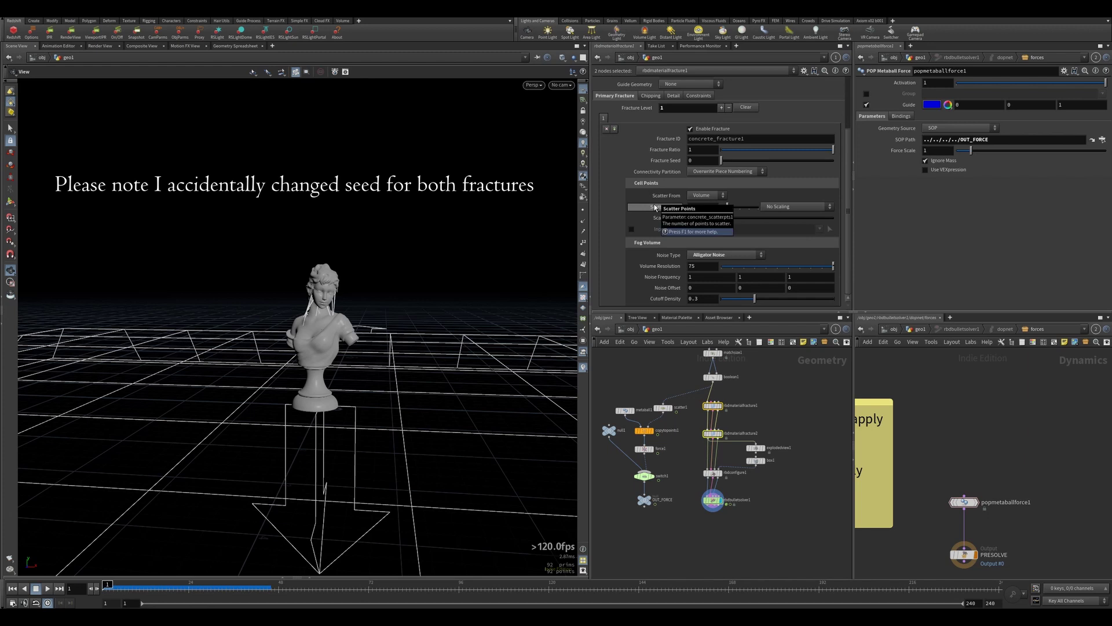
click(687, 462)
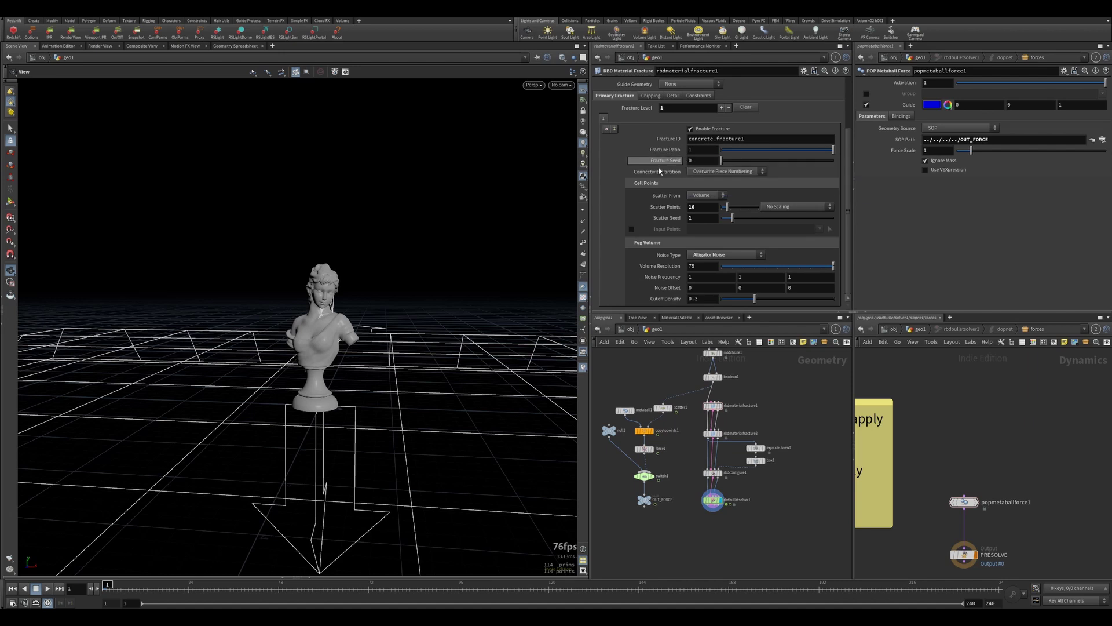
click(712, 499)
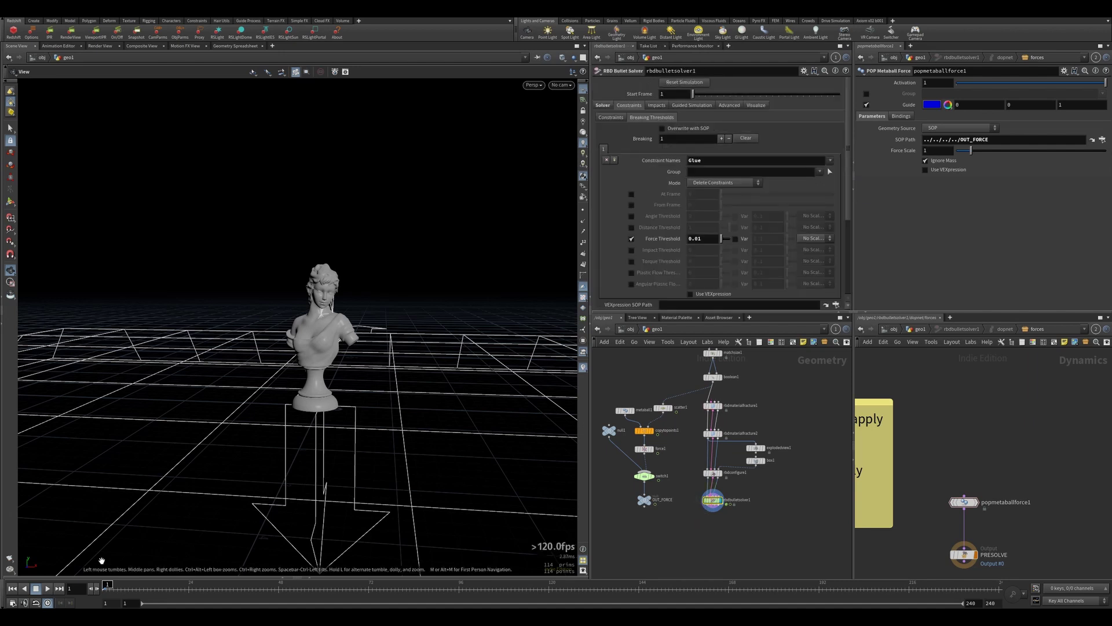
click(48, 588)
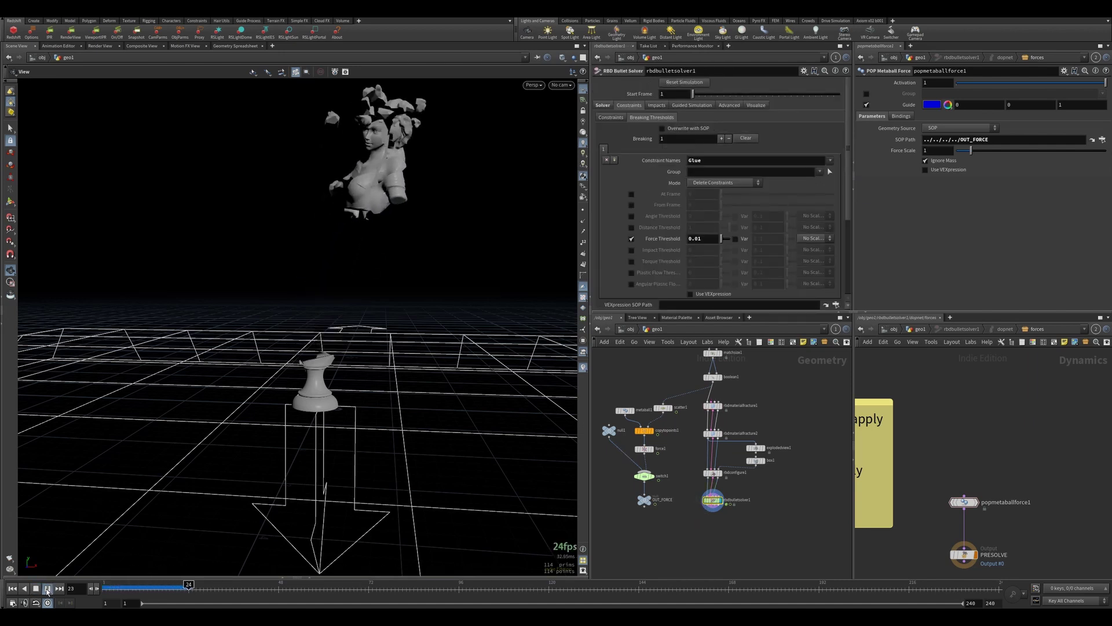
- Return to the first frame and set the fog volume Noise Type to Alligator Noise on the rbdmaterialfracture2 node
click(22, 588)
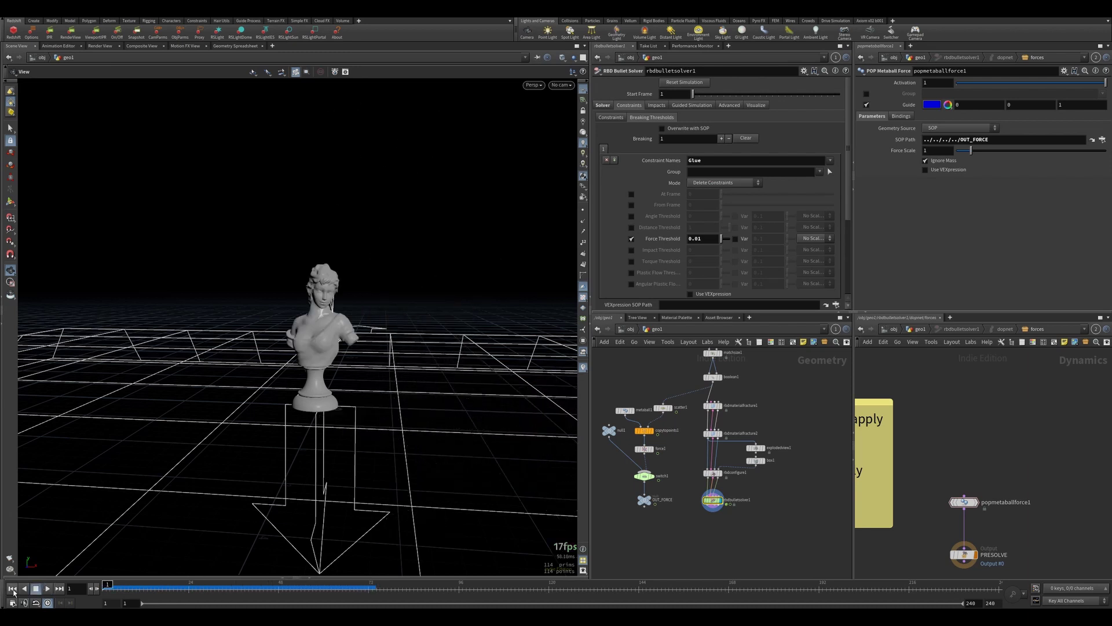
click(711, 472)
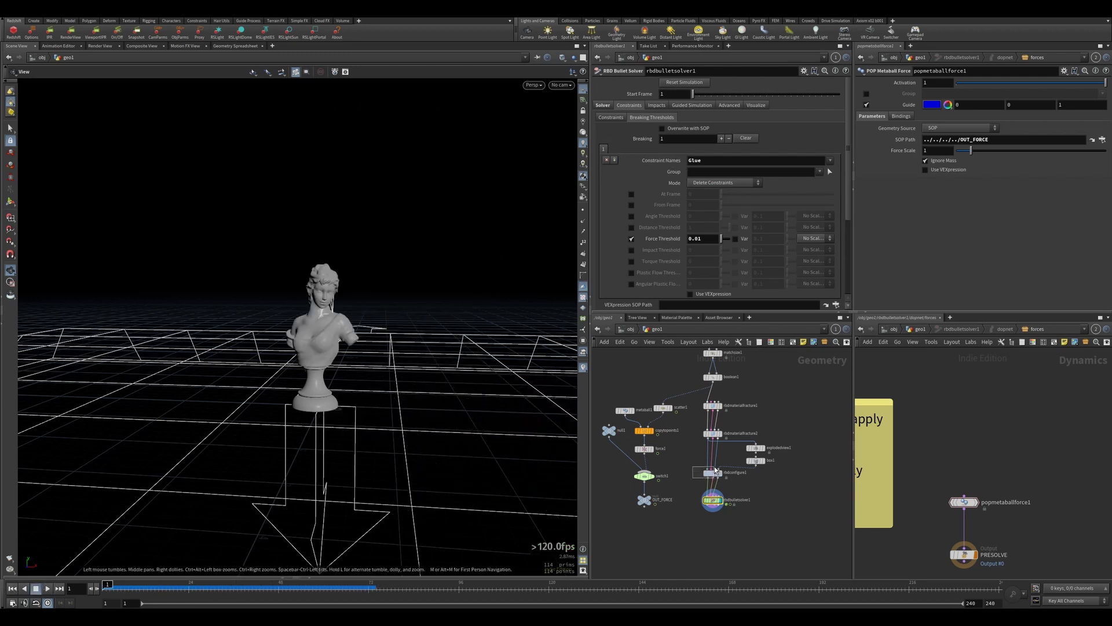
scroll(654, 249, up, 2)
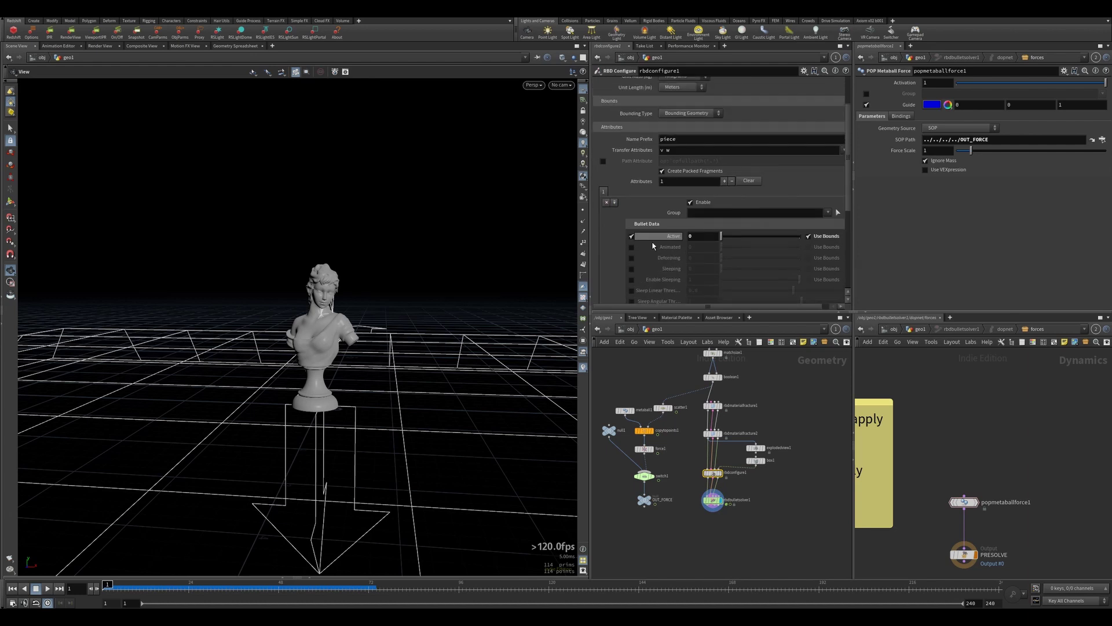
click(713, 434)
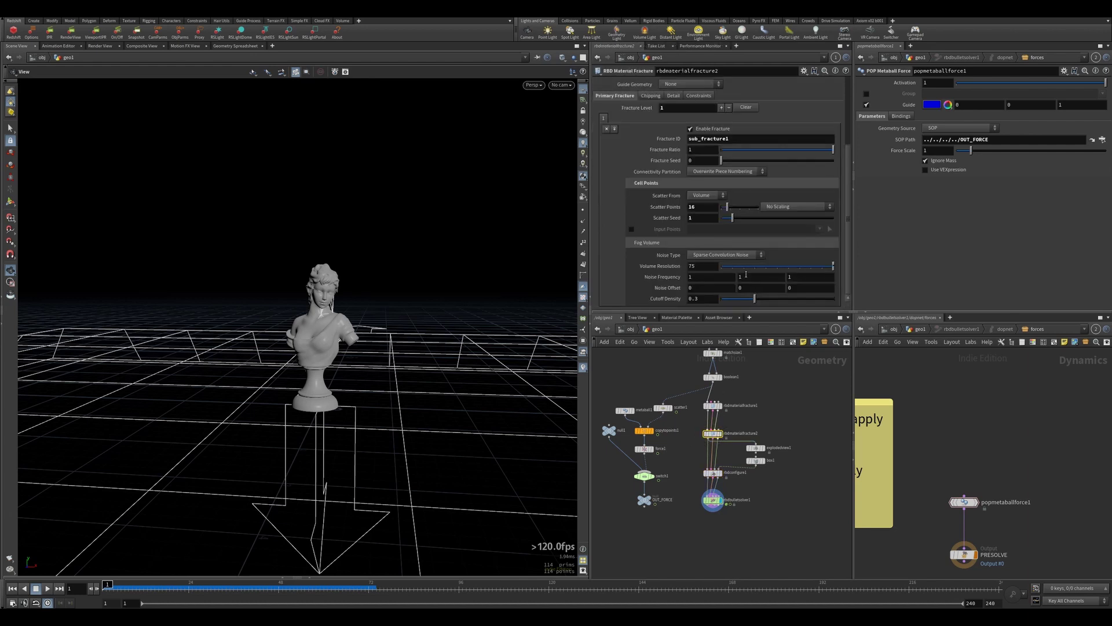
click(718, 254)
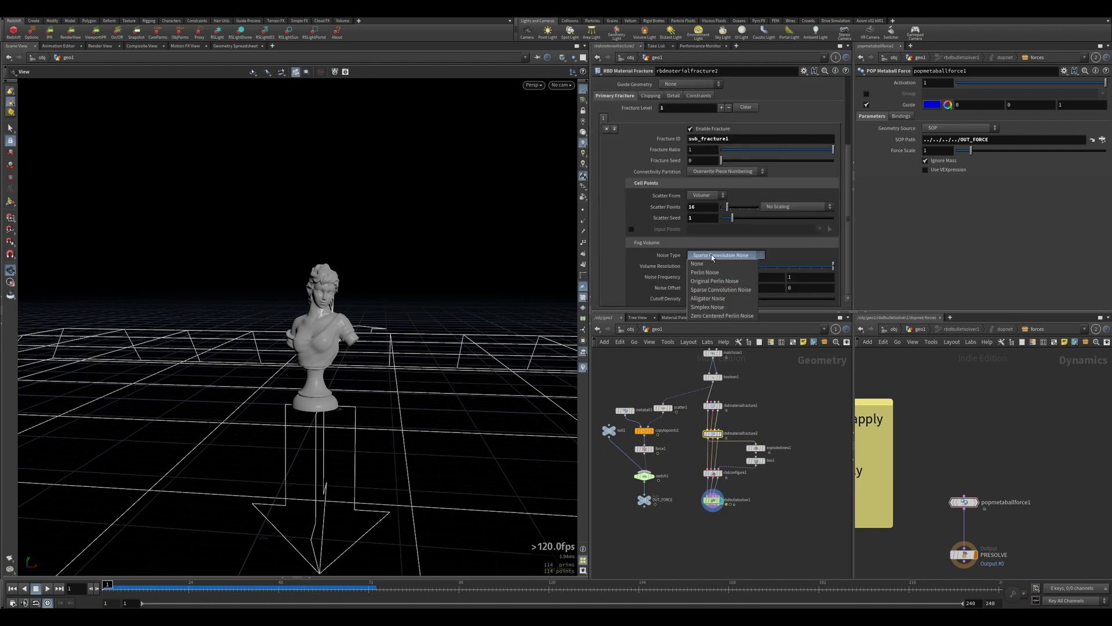
click(706, 298)
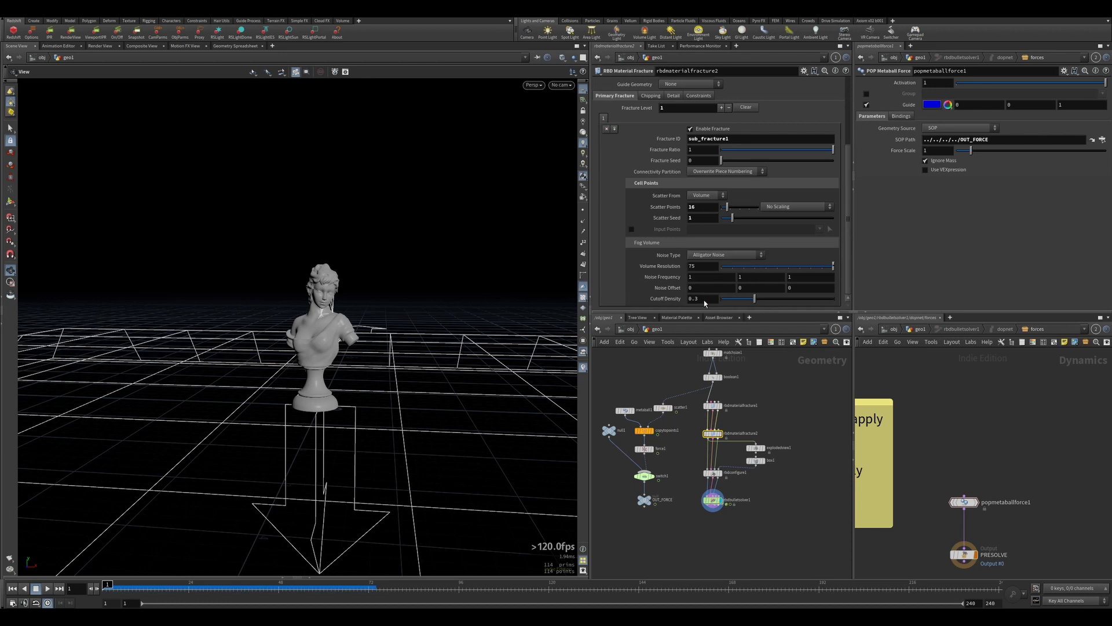
- Play the RBD Bullet Solver simulation to inspect the new fracture, and return to the first frame
click(713, 499)
click(48, 588)
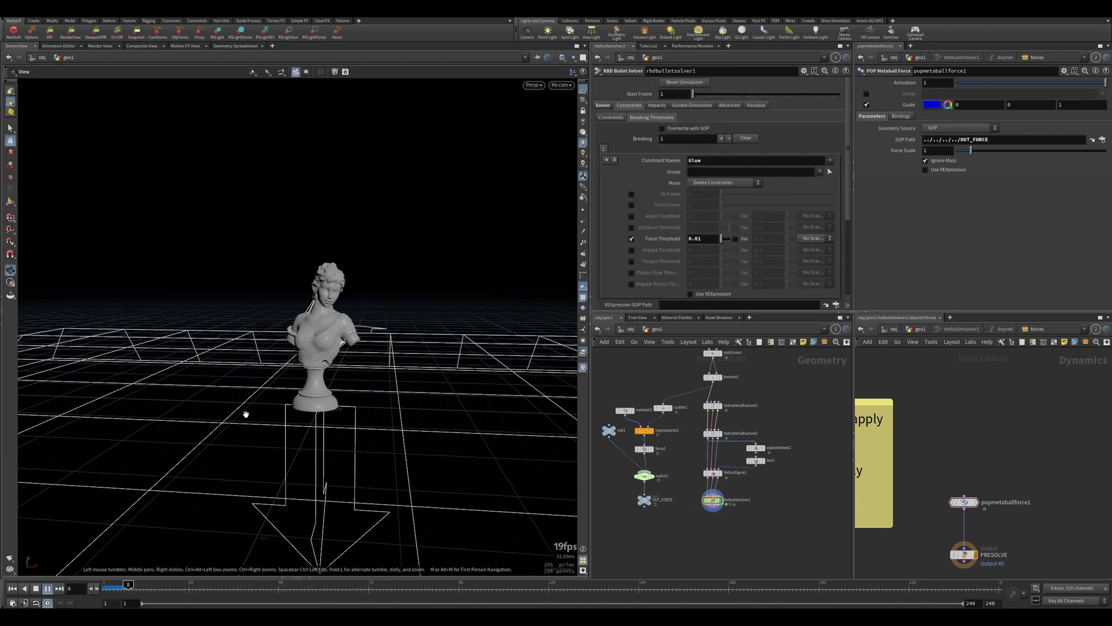
click(13, 588)
mouse_move(112, 585)
mouse_down()
mouse_move(165, 585)
mouse_move(107, 585)
mouse_up()
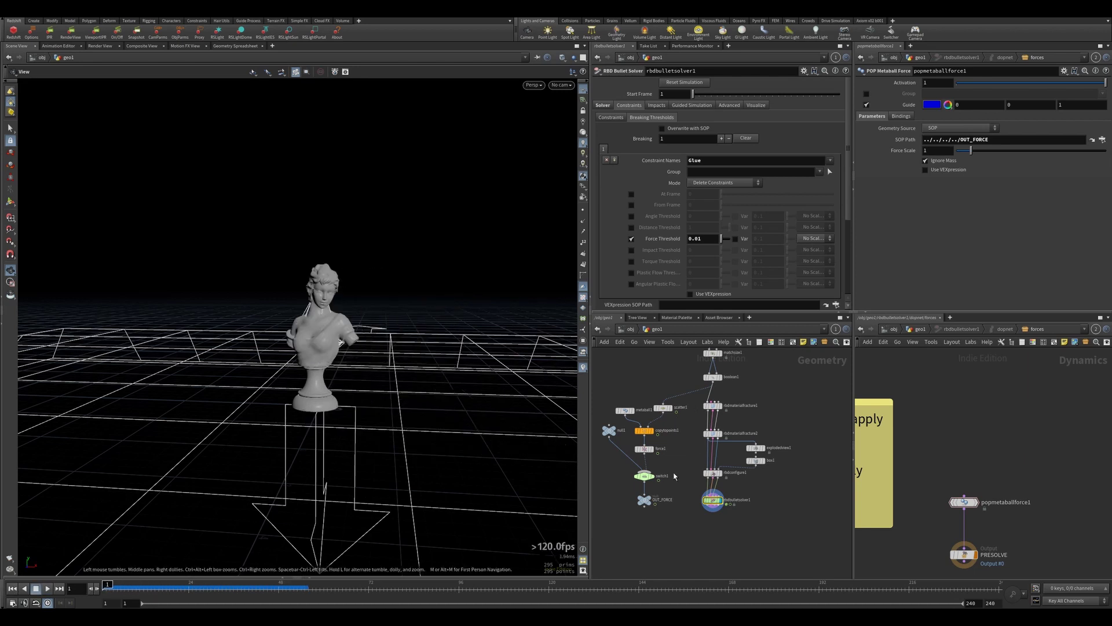
- Display the OUT_FORCE null with the rbdconfigure1 output templated around it to compare the metaball force with the statue
click(646, 502)
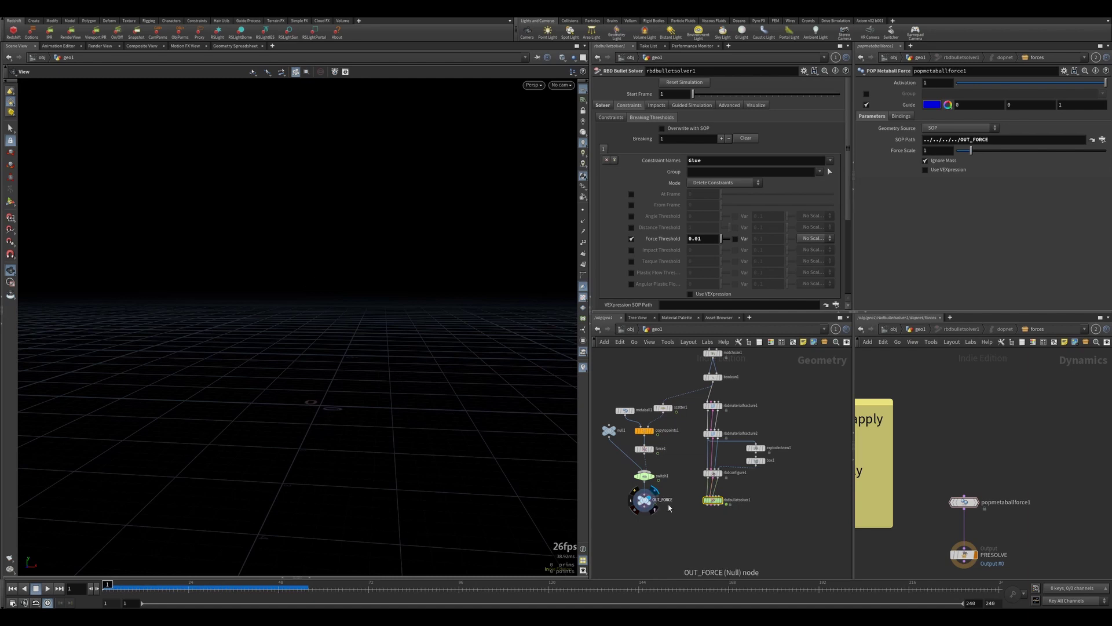
click(645, 501)
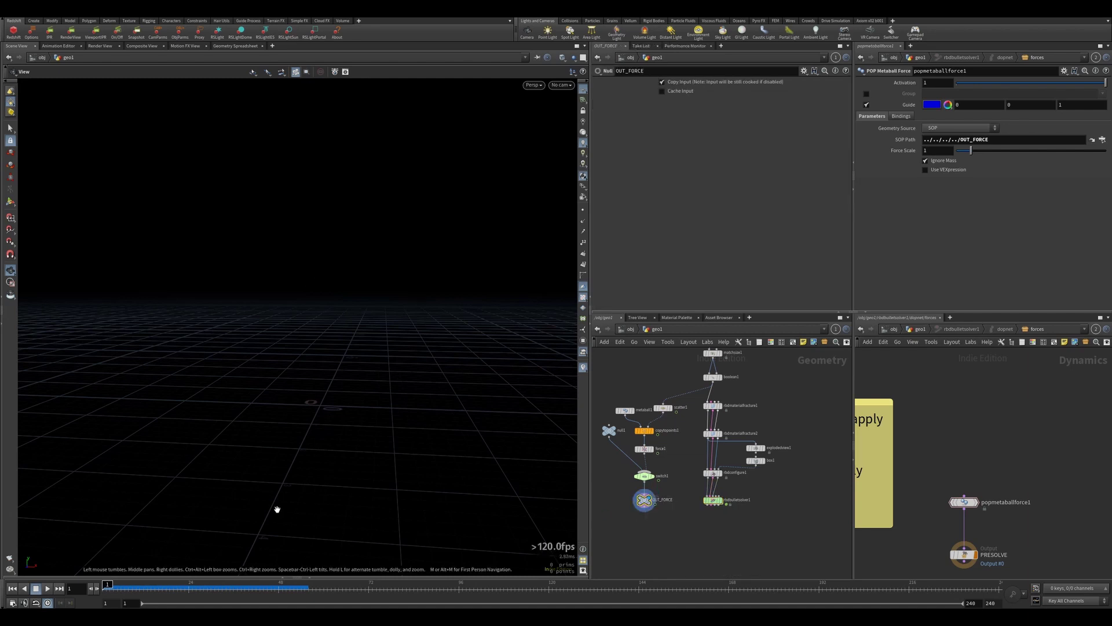
mouse_move(722, 483)
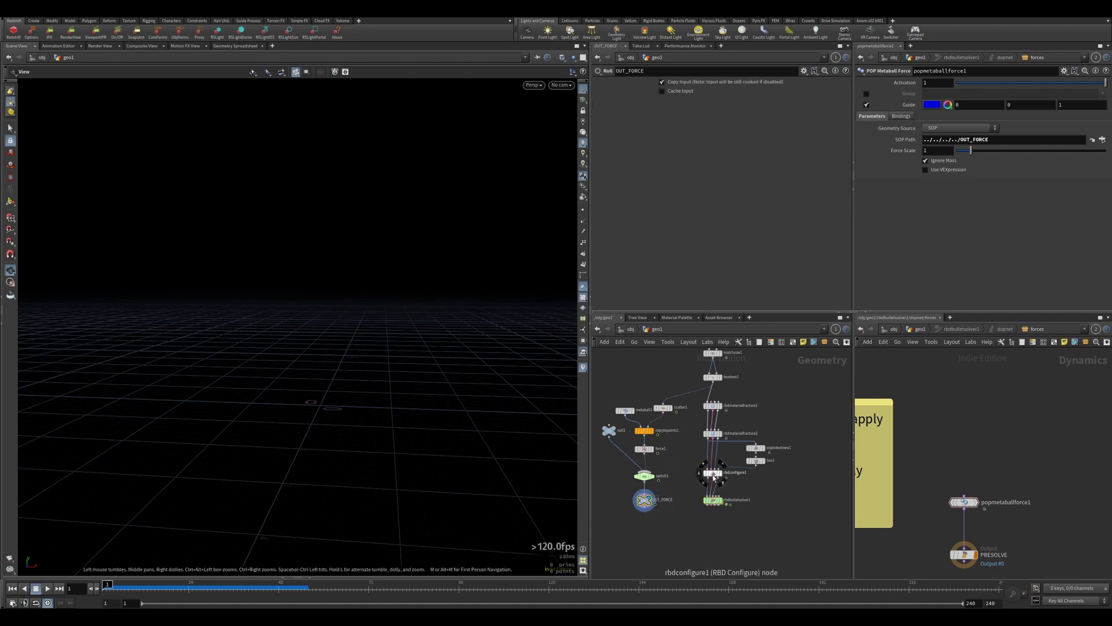
click(723, 485)
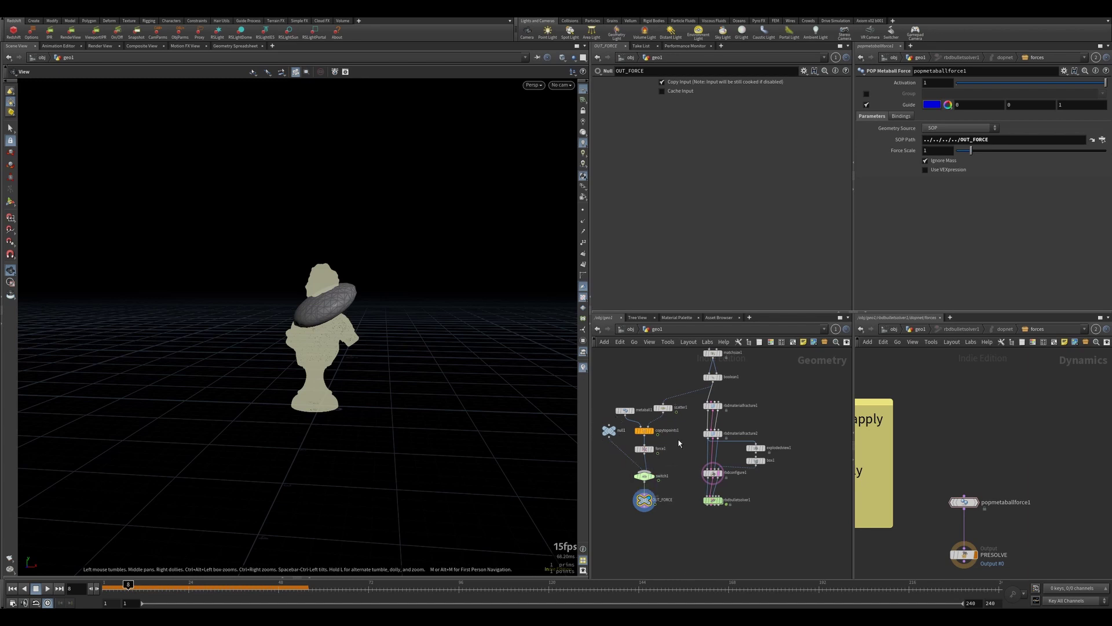
- Select the scatter1 node and step through frames 7 to 9 to examine when and where the metaball force hits the statue
click(664, 408)
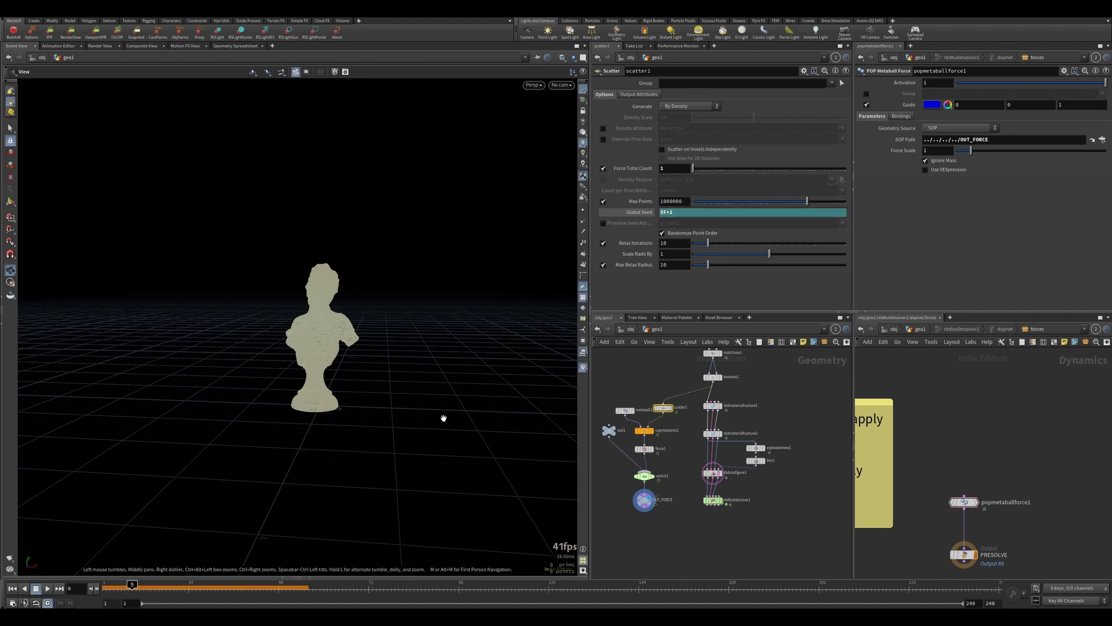
key(Left)
key(Left)
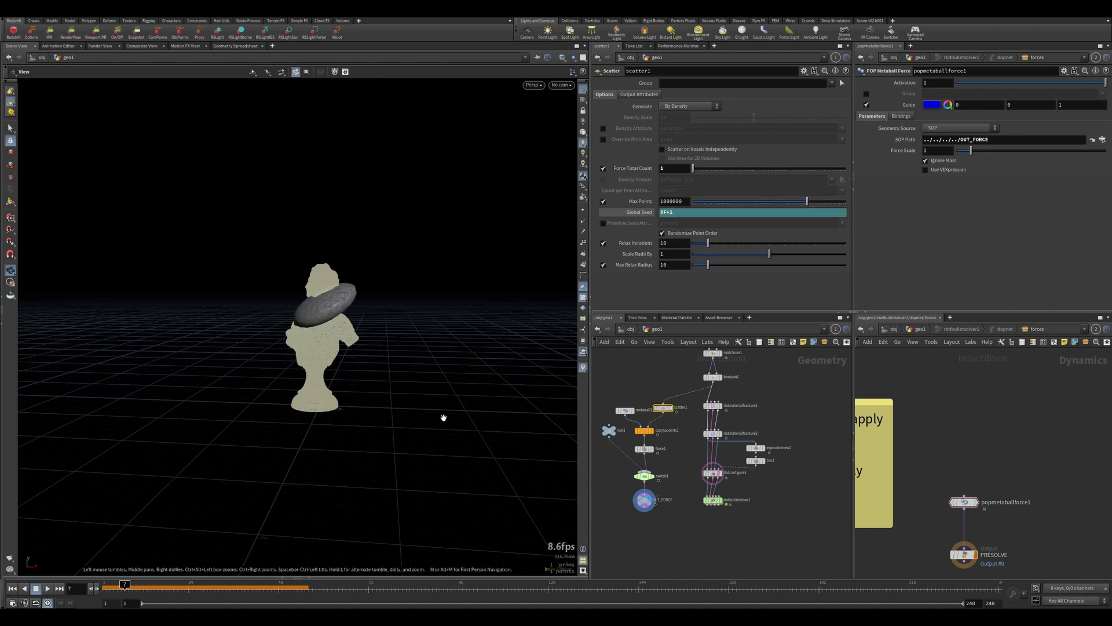
key(Right)
drag(330, 359, 292, 402)
- Restore the display to rbdbulletsolver1 without the rbdconfigure1 template, replay the simulation from the first frame and rewind
click(12, 588)
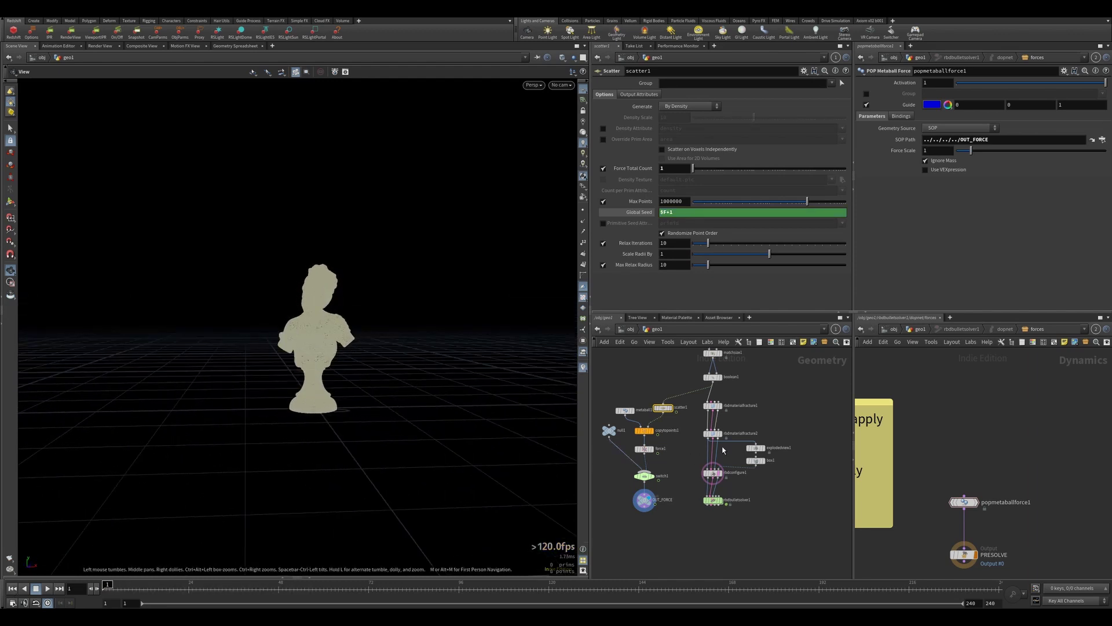
click(723, 510)
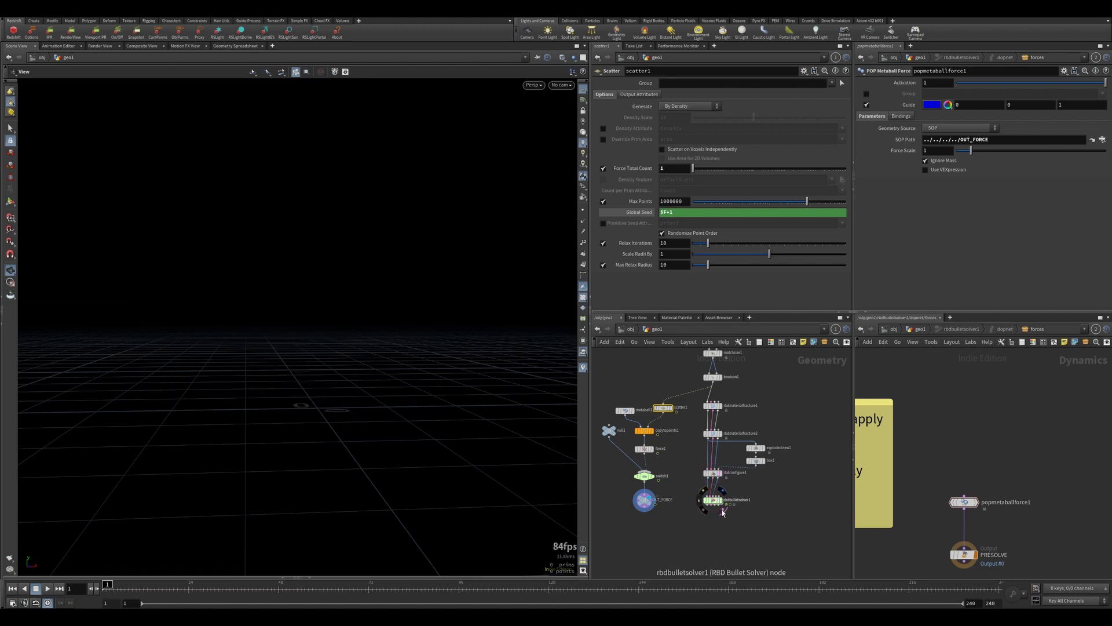
click(723, 491)
click(723, 510)
click(715, 503)
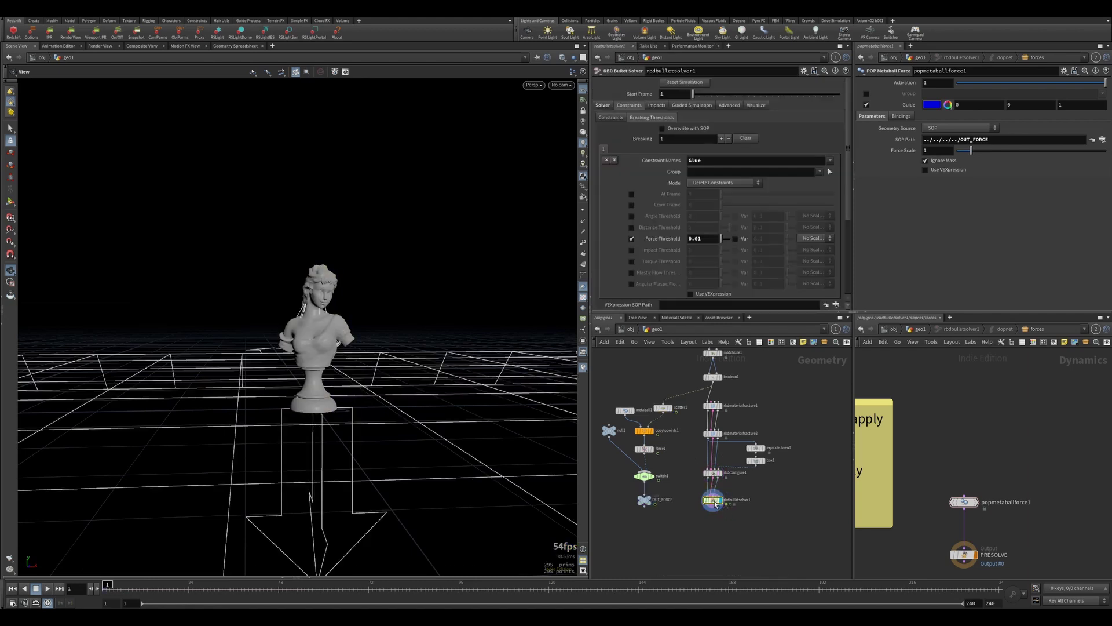
click(47, 588)
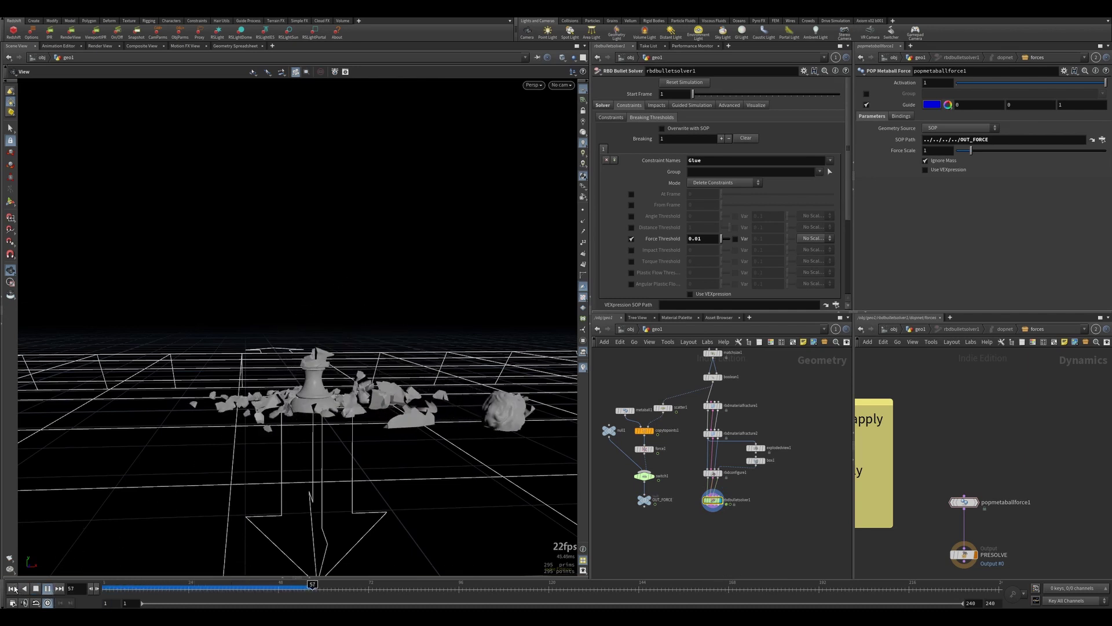
click(13, 588)
- Create a camera from the current view, shift it to centre the bust in frame, and unlock the camera from the view
drag(303, 367, 300, 355)
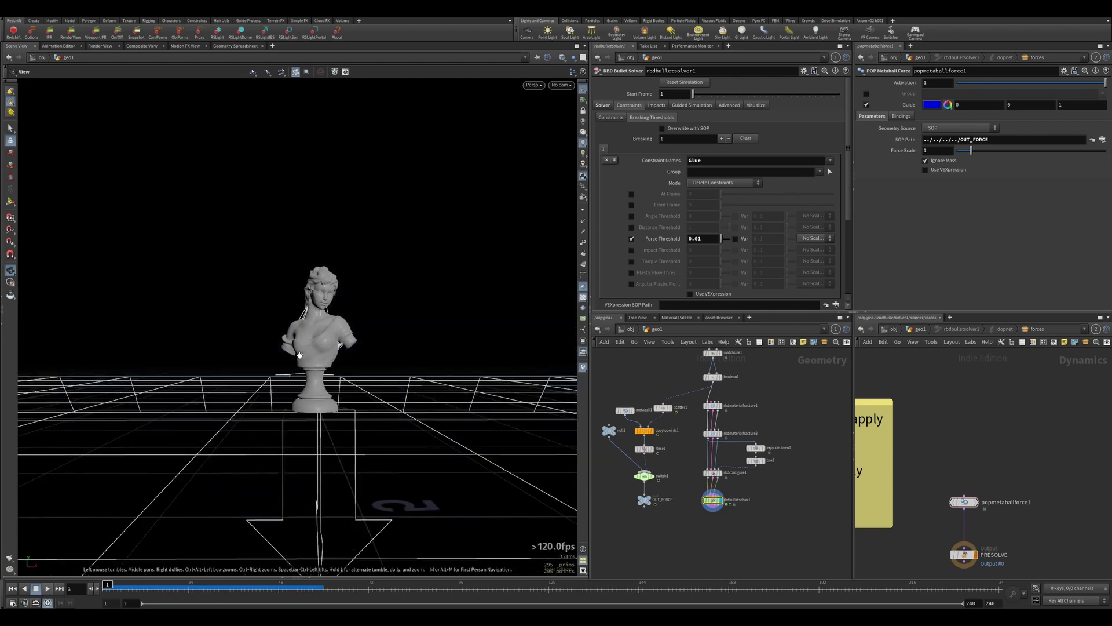
click(533, 34)
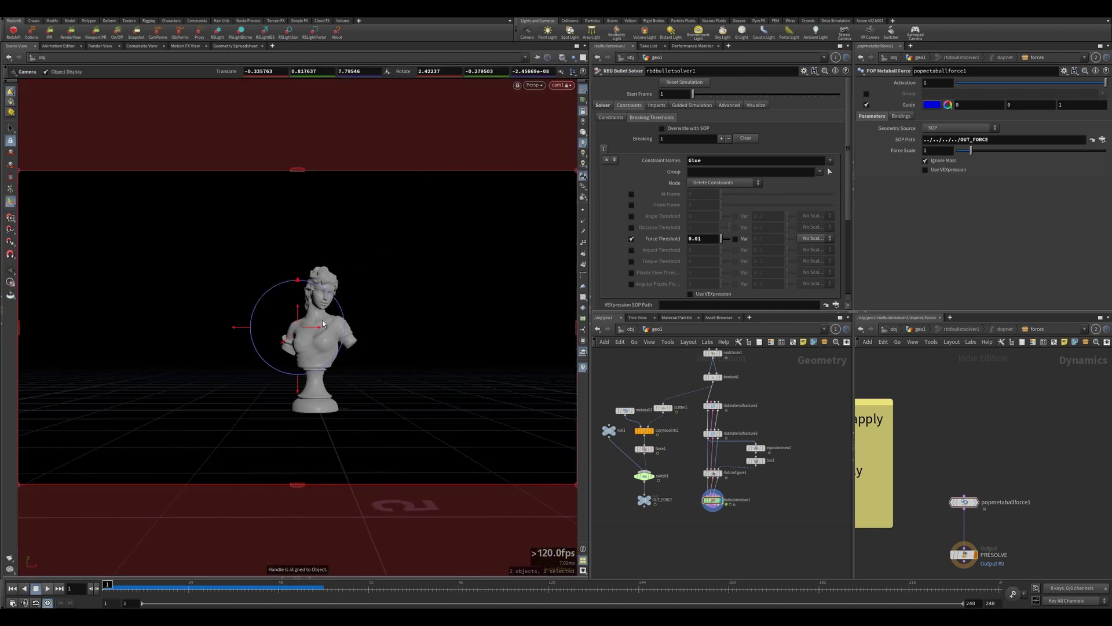
drag(333, 330, 326, 332)
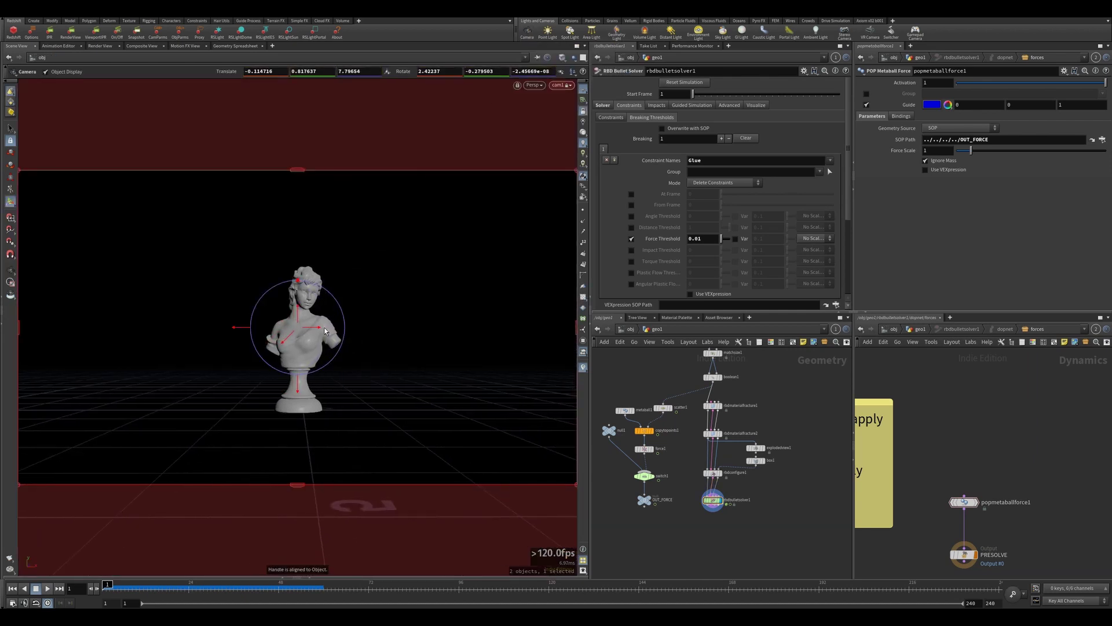
key(Escape)
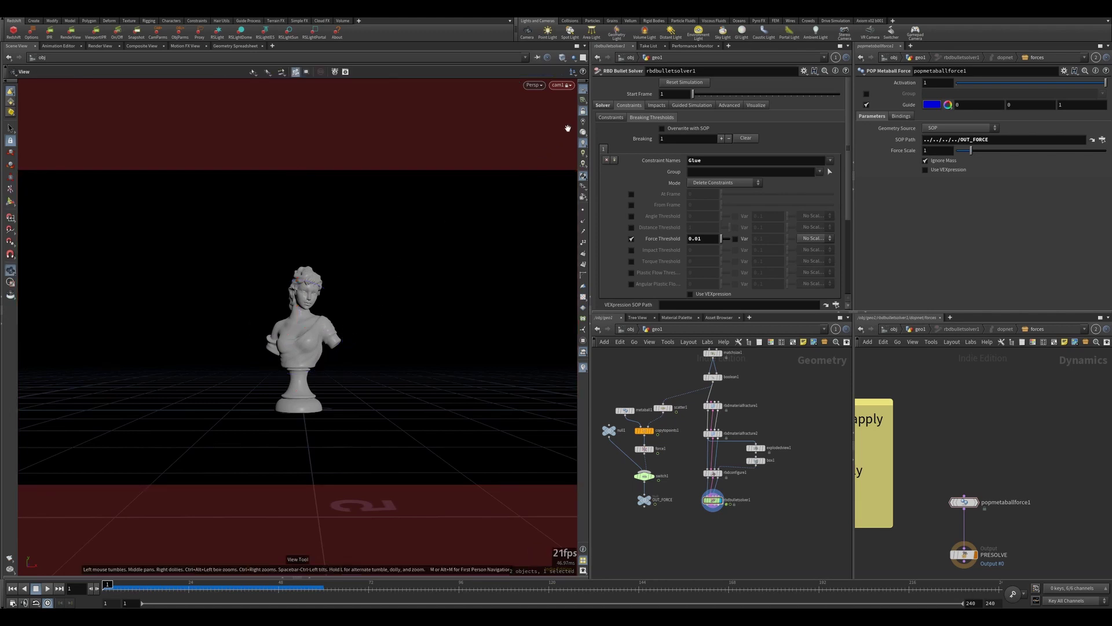
click(583, 110)
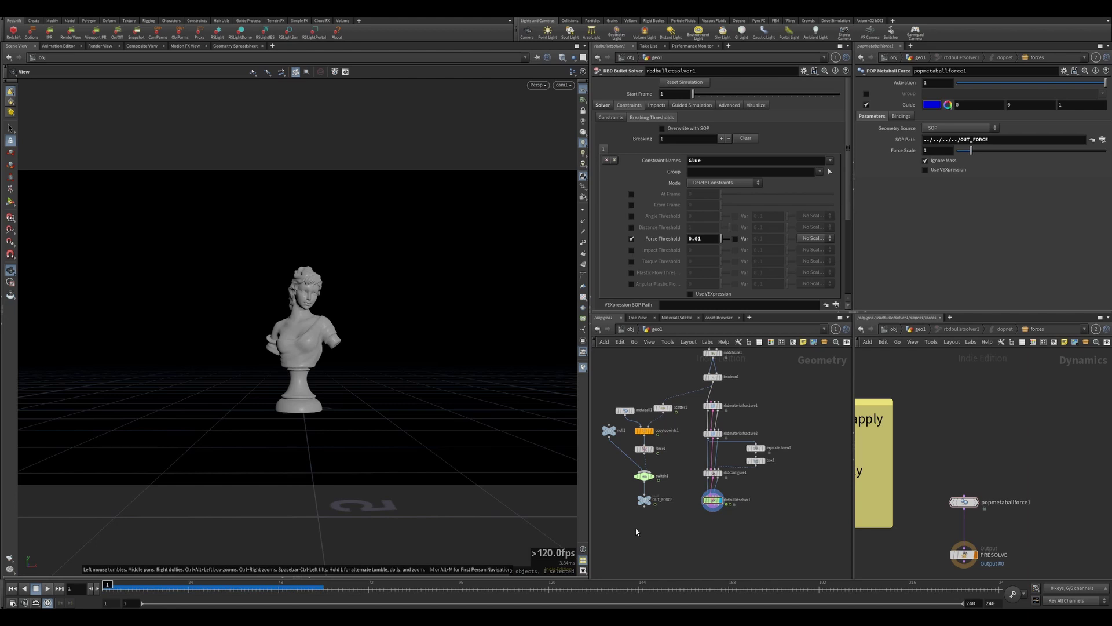
- Zoom in on the statue outside the camera view, play the simulation and scrub to frame 14 to inspect the breakup
scroll(648, 481, down, 3)
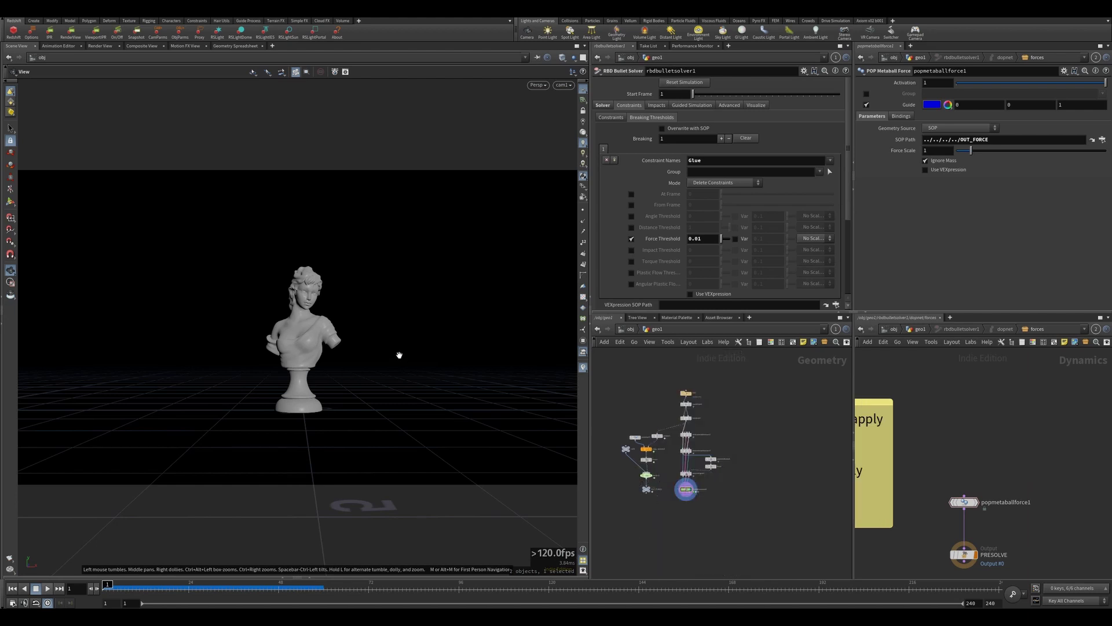
mouse_move(296, 299)
mouse_down()
mouse_move(272, 314)
mouse_move(281, 310)
mouse_up()
scroll(273, 314, up, 5)
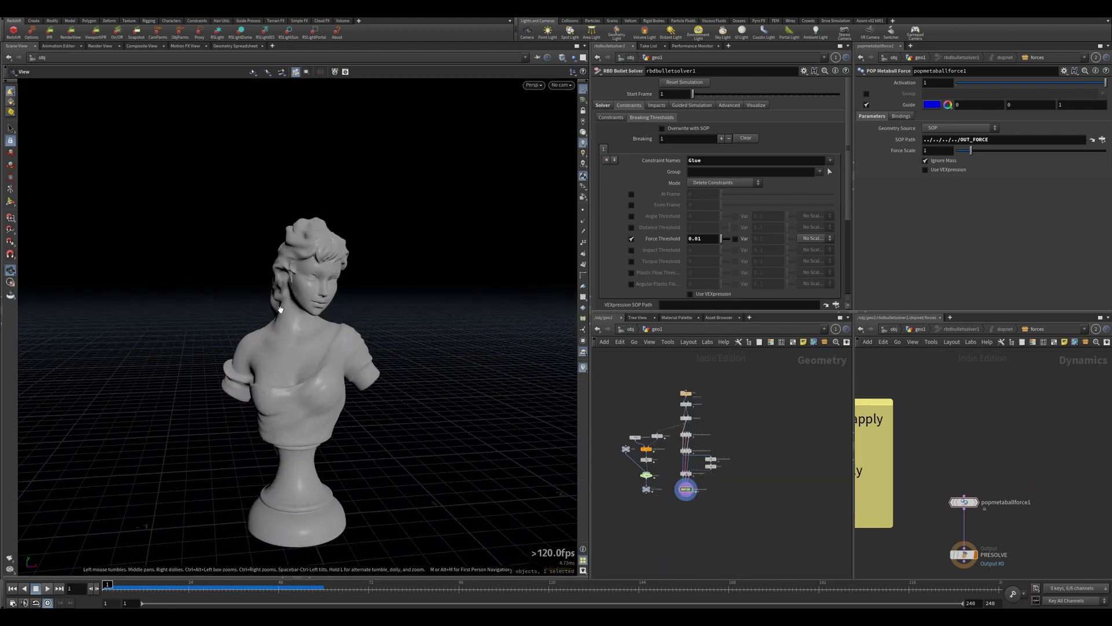
click(47, 592)
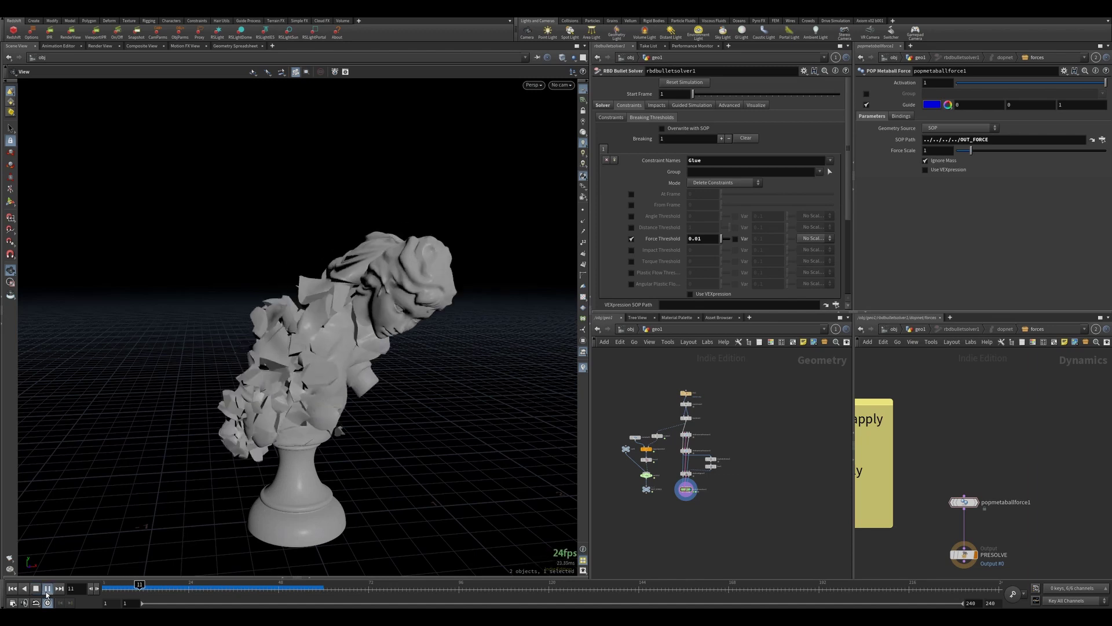
drag(104, 585, 154, 584)
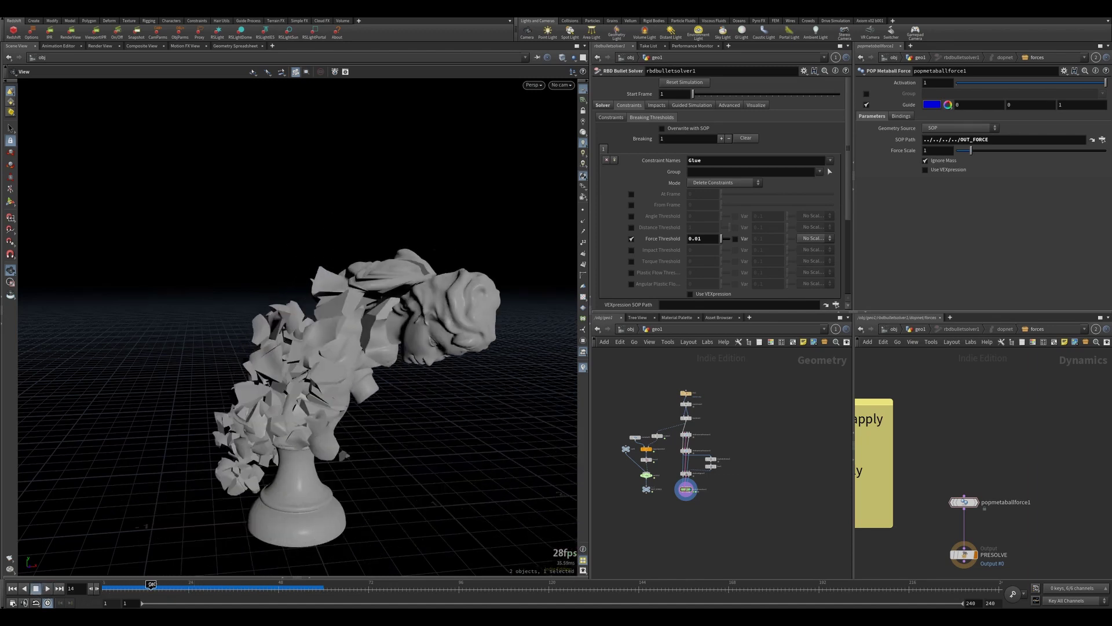
- Scrub the simulation to frame 36 to examine the debris around the pedestal, and return to the first frame
scroll(330, 350, down, 4)
drag(330, 350, 344, 371)
drag(155, 586, 233, 587)
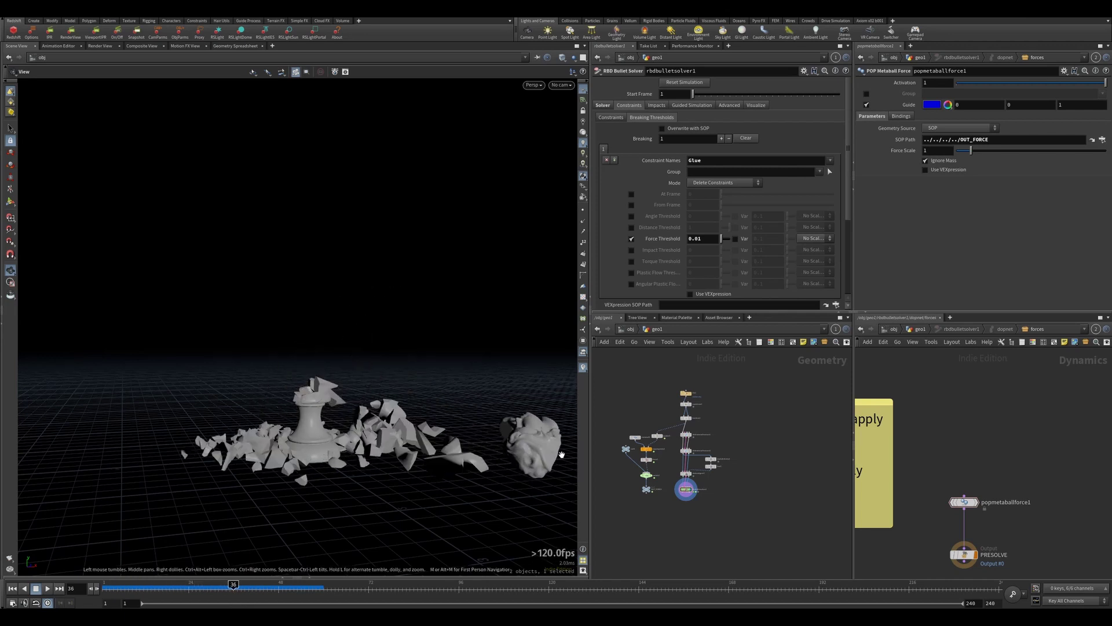
drag(560, 456, 527, 448)
drag(269, 395, 288, 417)
drag(152, 589, 106, 589)
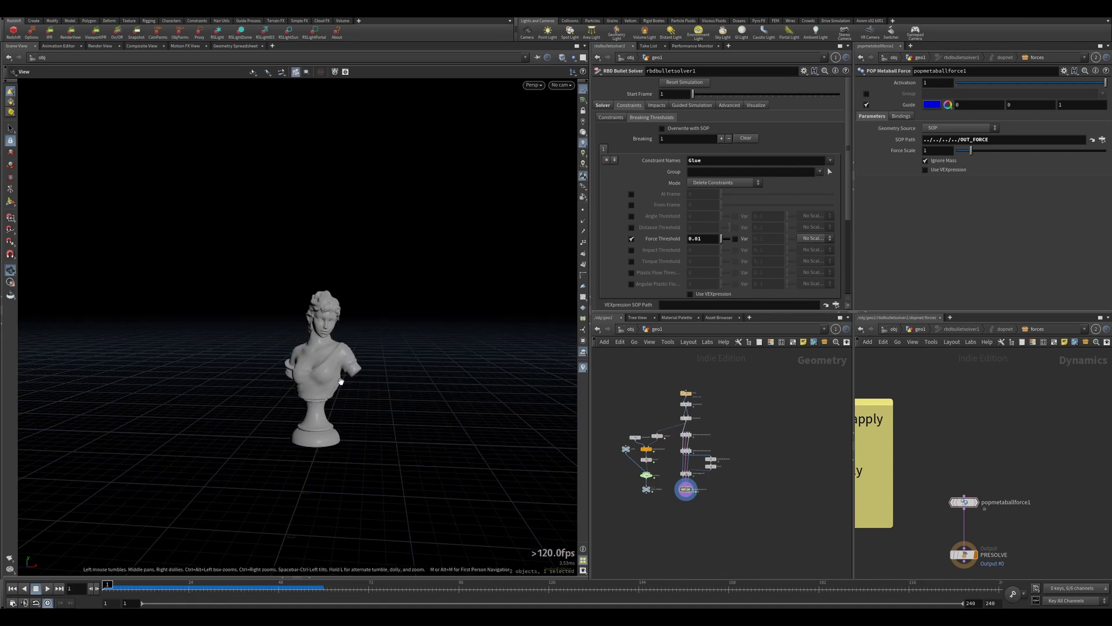
- Set the glue constraints' Primary Strength to 1 on the rbdmaterialfracture1 node
scroll(325, 364, up, 6)
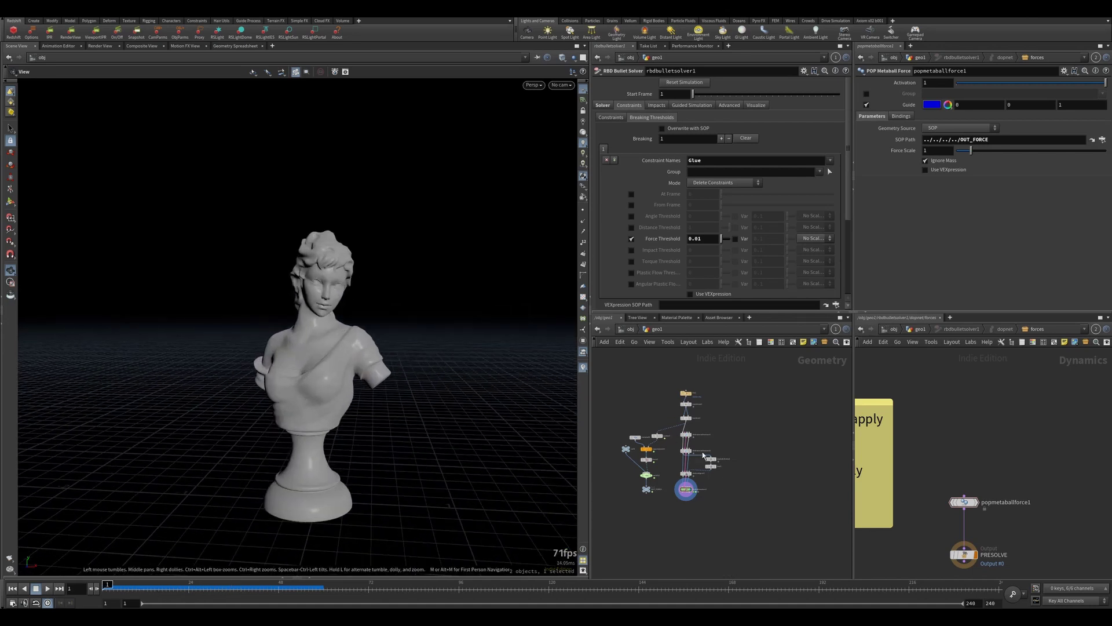
scroll(703, 455, up, 4)
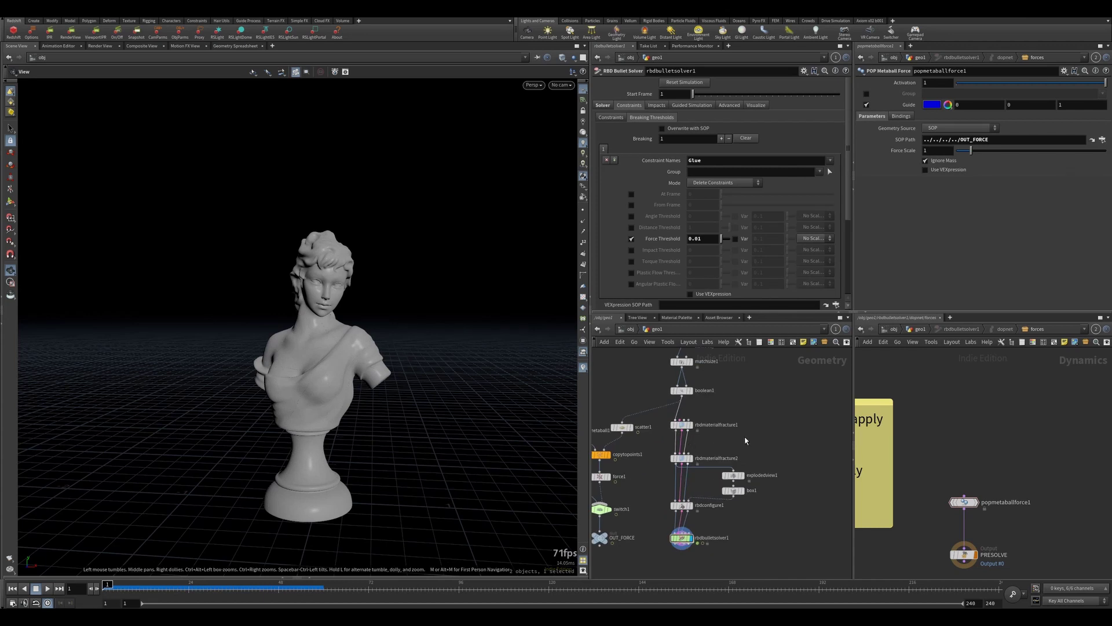
click(676, 424)
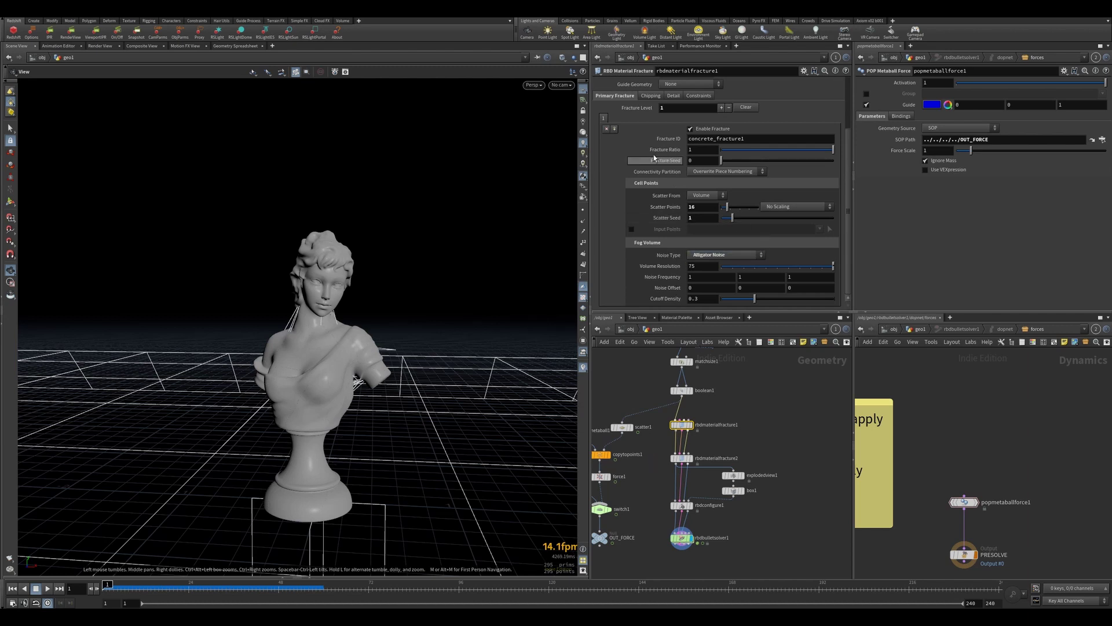
click(696, 96)
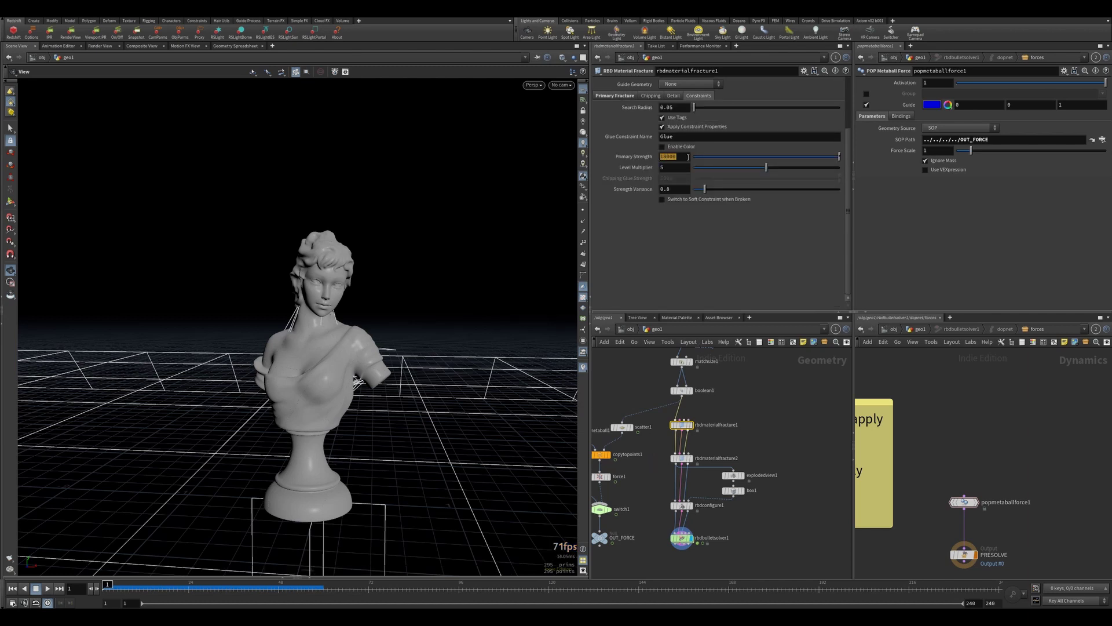
text(1)
key(Return)
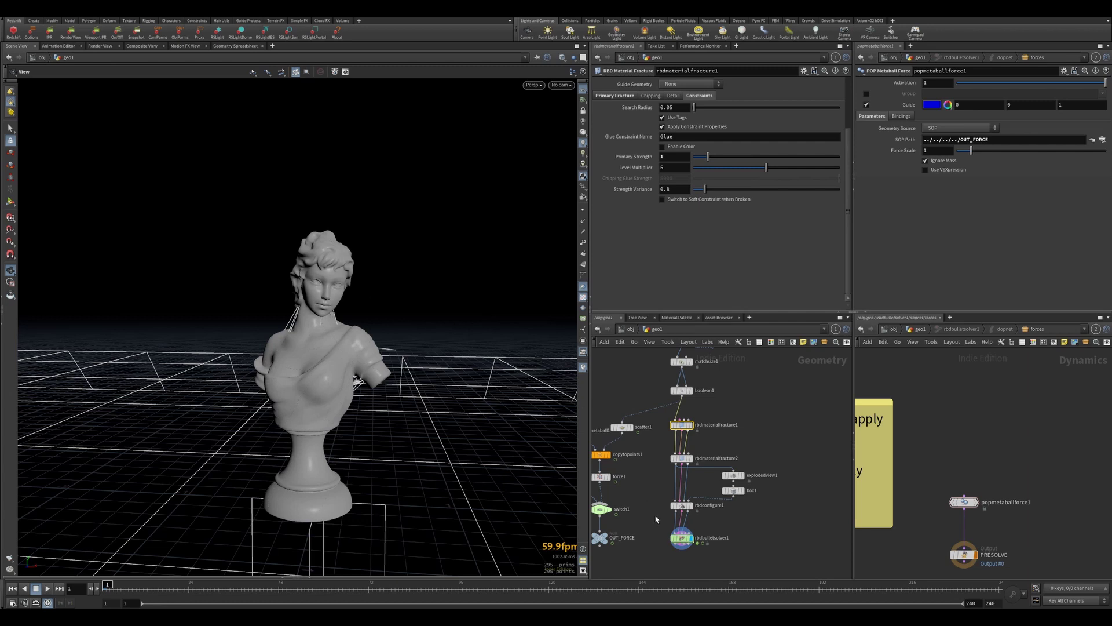
- Set the glue constraints' Primary Strength to -1 on the rbdmaterialfracture2 node
click(617, 477)
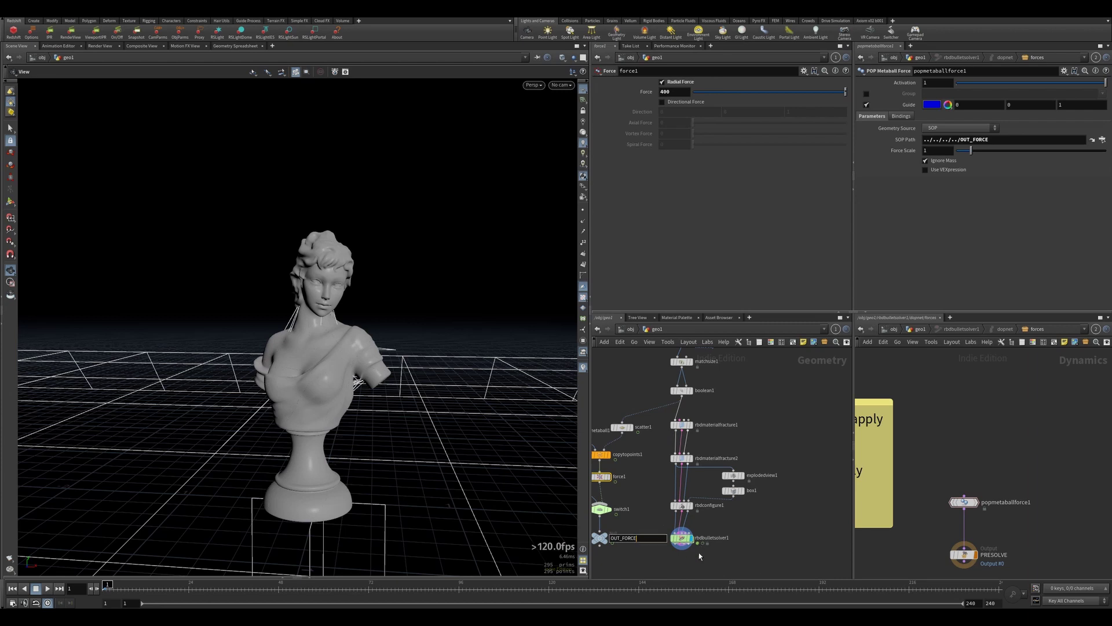
click(682, 538)
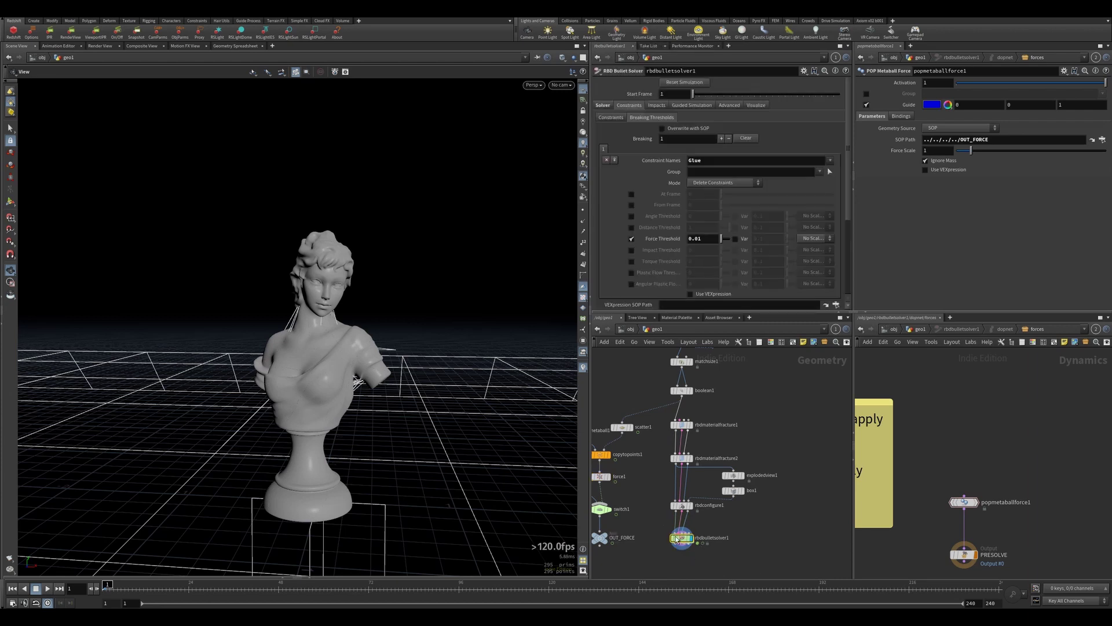
click(682, 424)
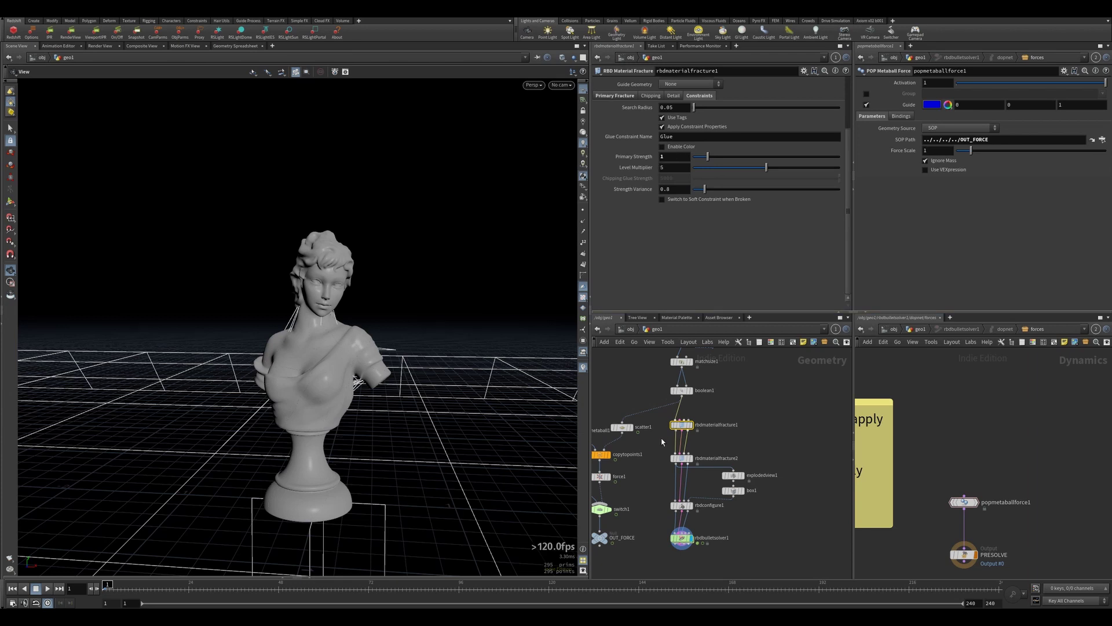
click(677, 458)
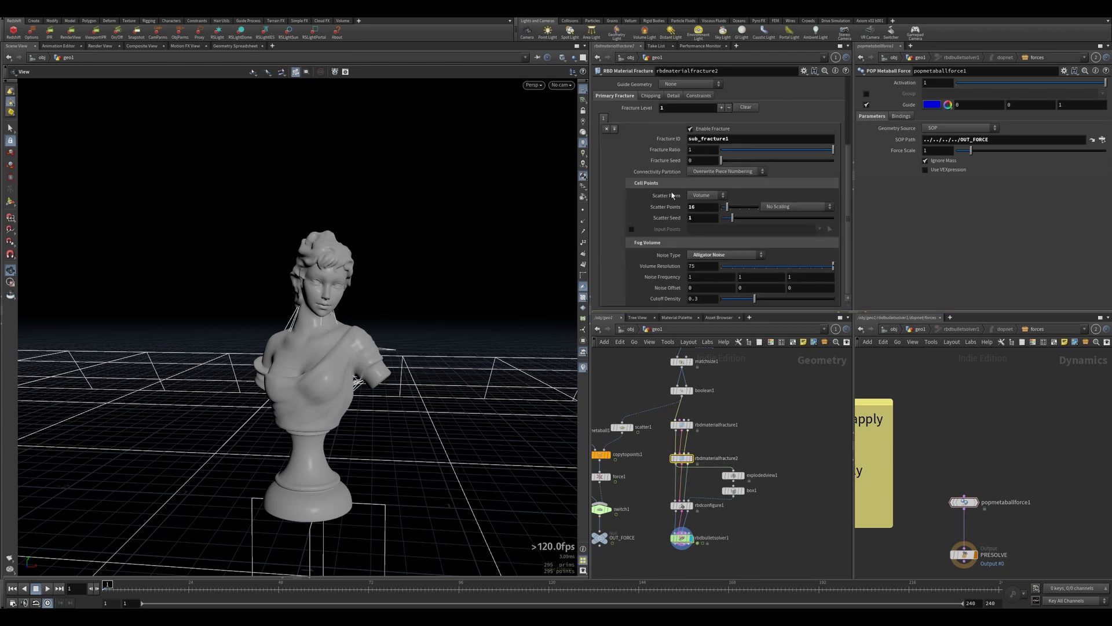
click(698, 95)
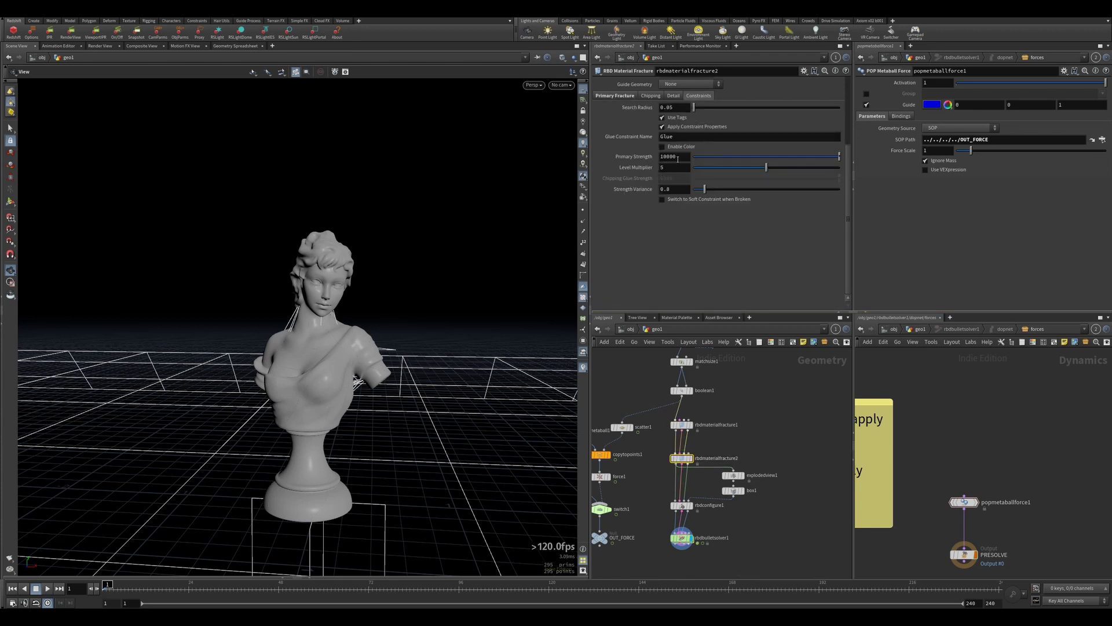
click(678, 159)
text(-1)
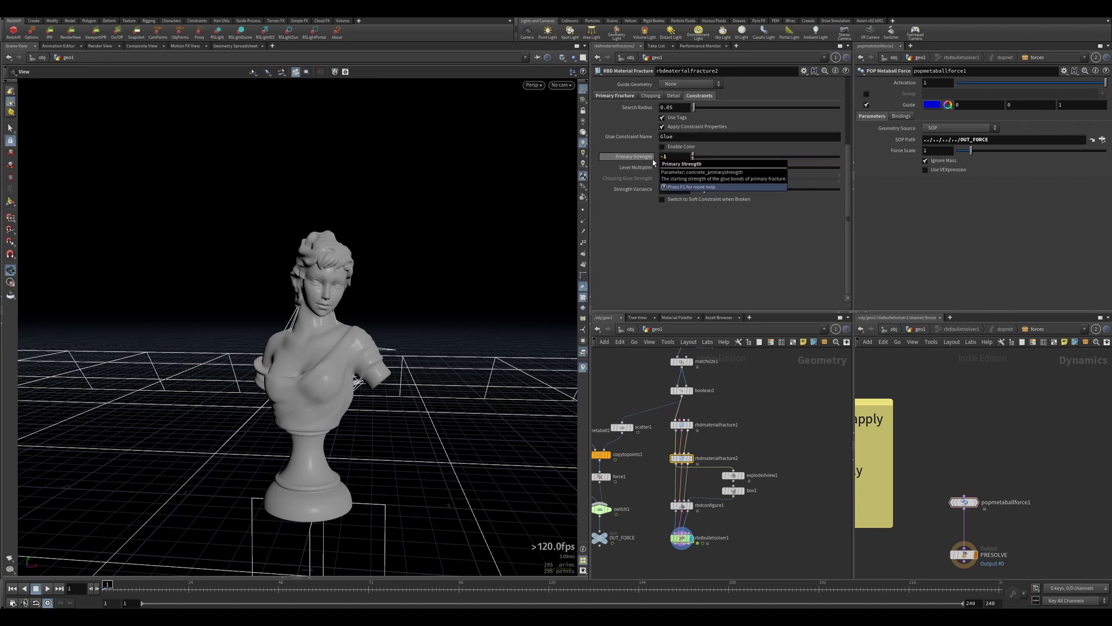
key(Return)
- Play the rbdbulletsolver1 simulation to examine how the statue breaks apart, and return to the first frame
click(695, 539)
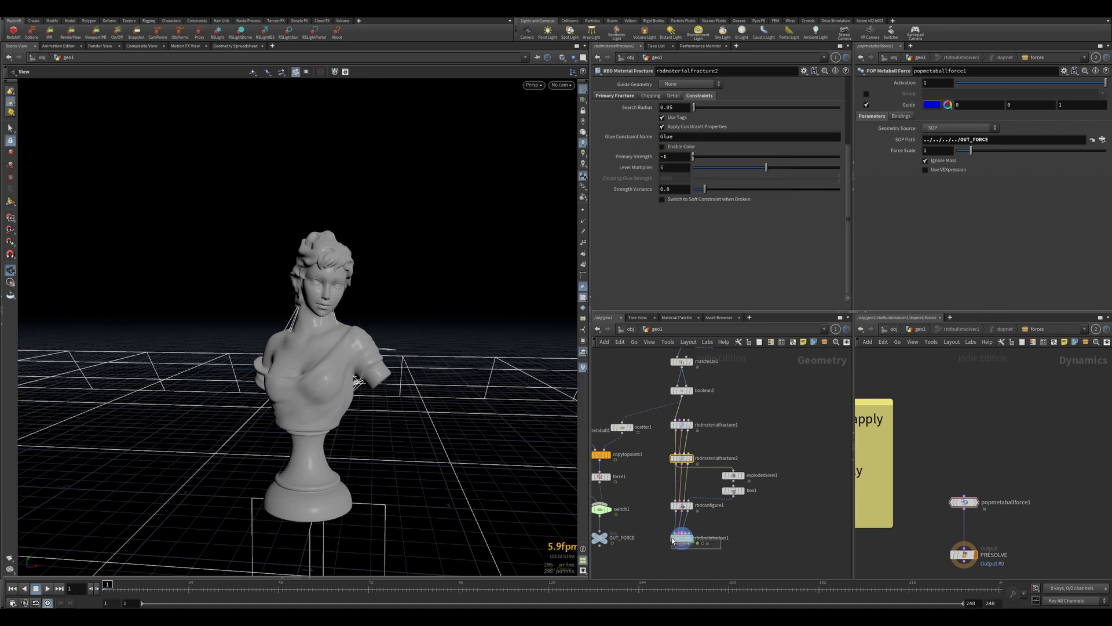
scroll(693, 457, down, 3)
scroll(356, 288, down, 3)
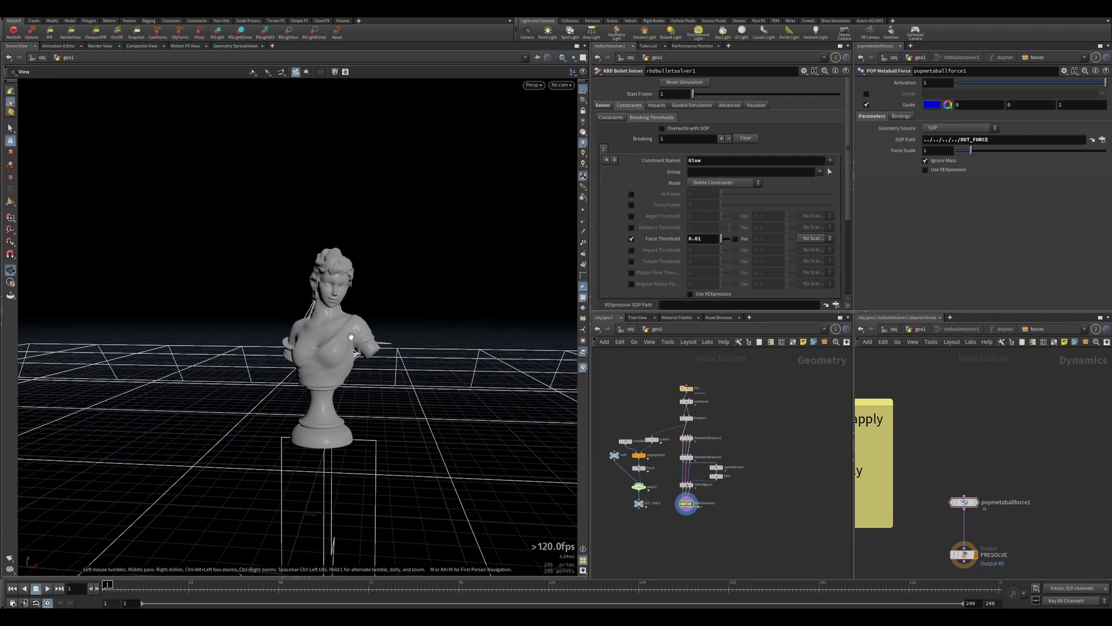
middle_drag(351, 336, 350, 293)
drag(350, 293, 347, 320)
click(48, 588)
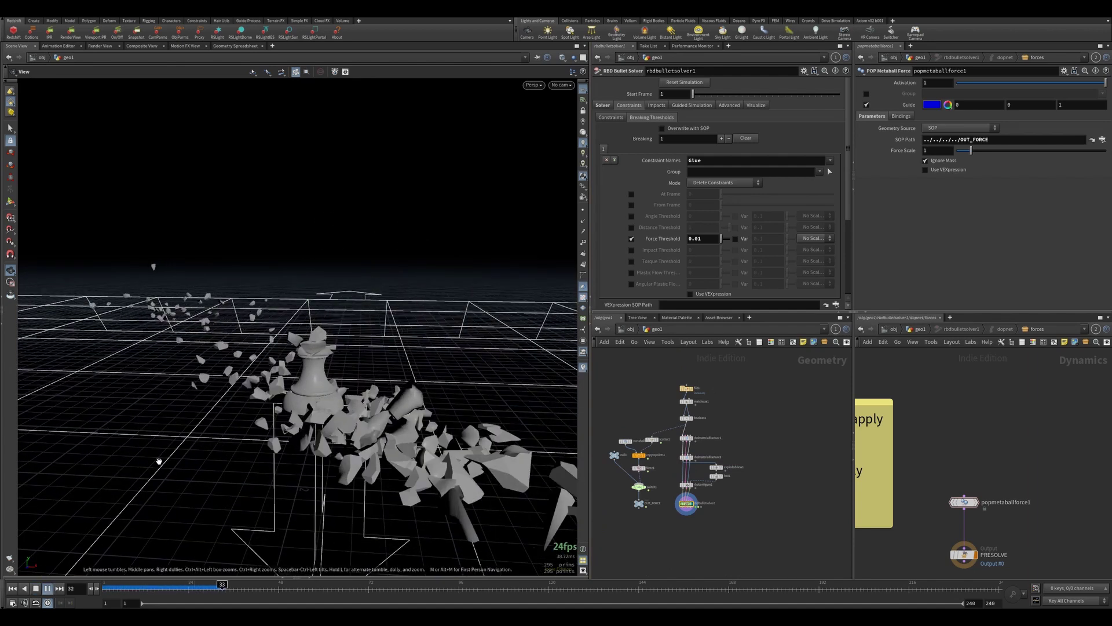
click(36, 588)
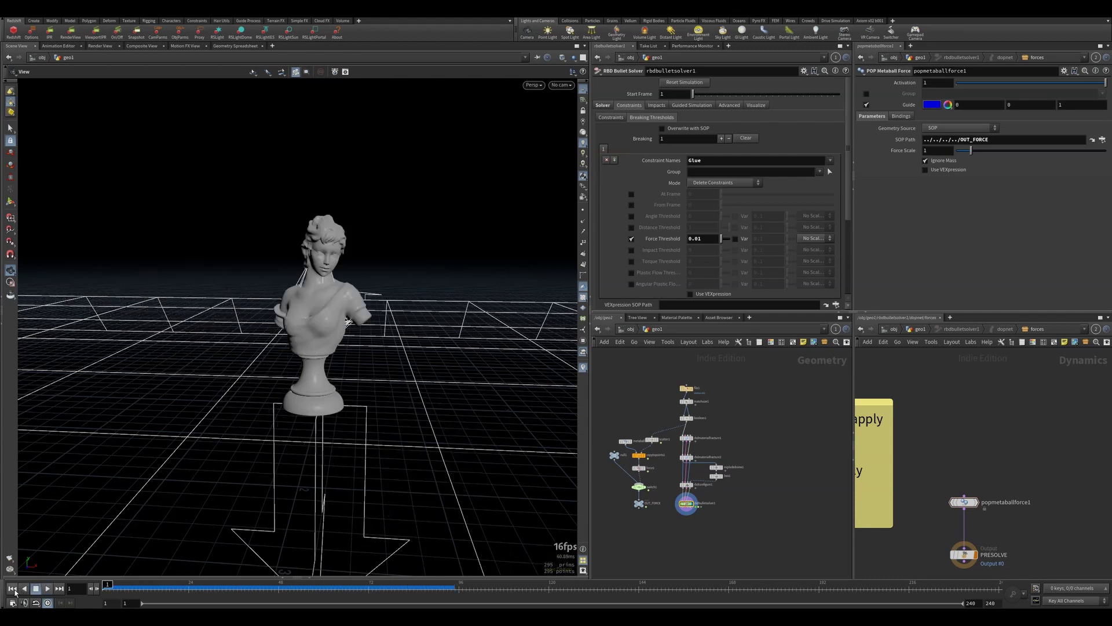
click(12, 588)
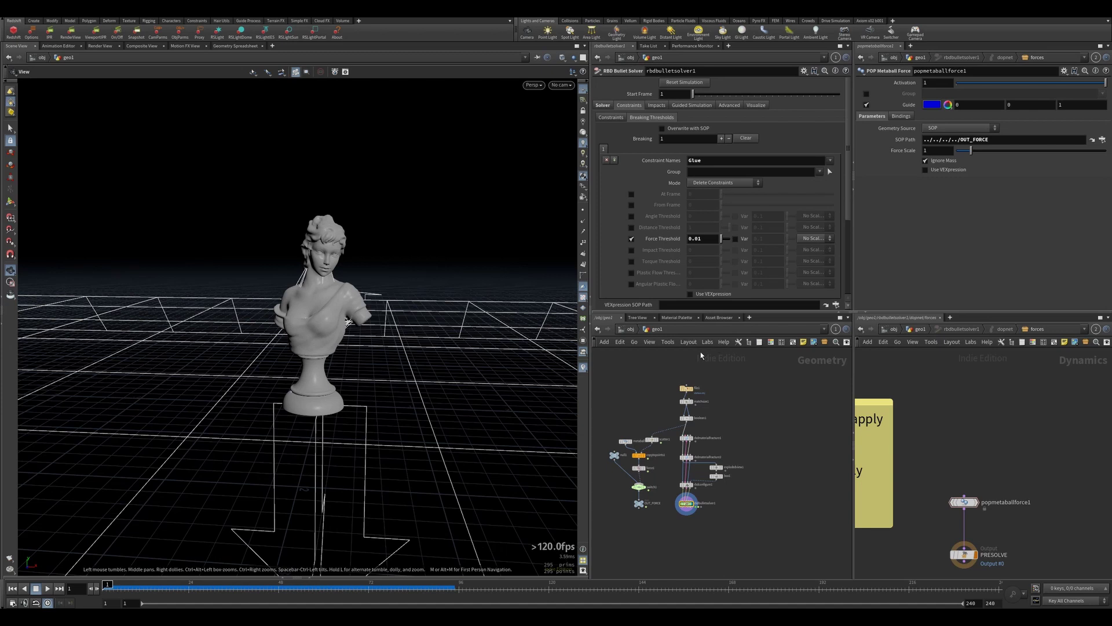
- Rename the Glue Constraint Name on rbdmaterialfracture2 to Glue2
double_click(701, 161)
click(689, 457)
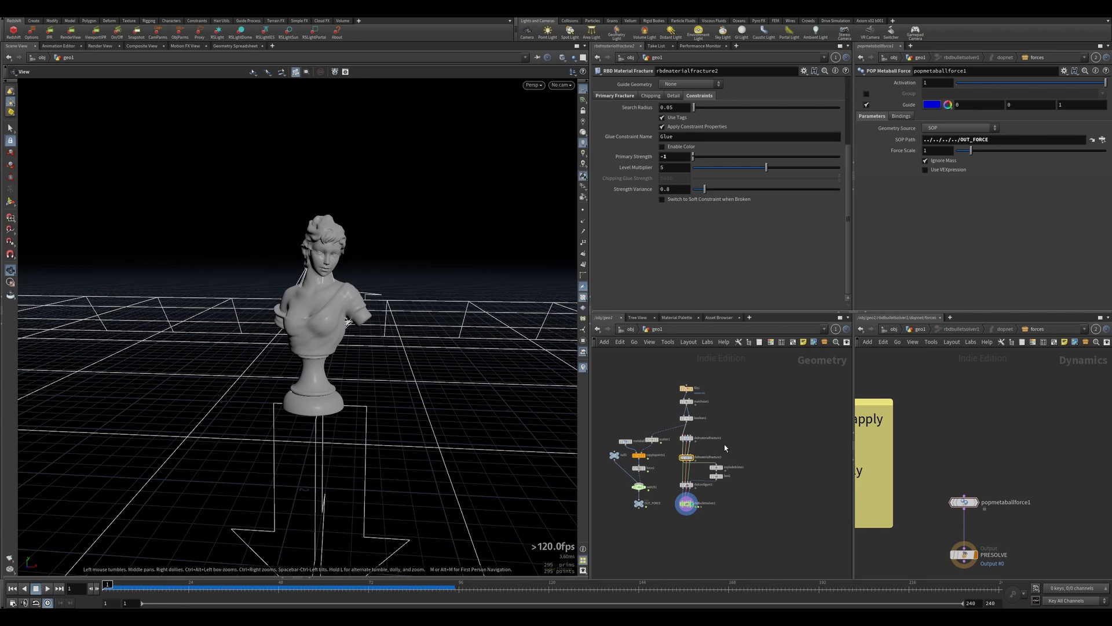
click(686, 438)
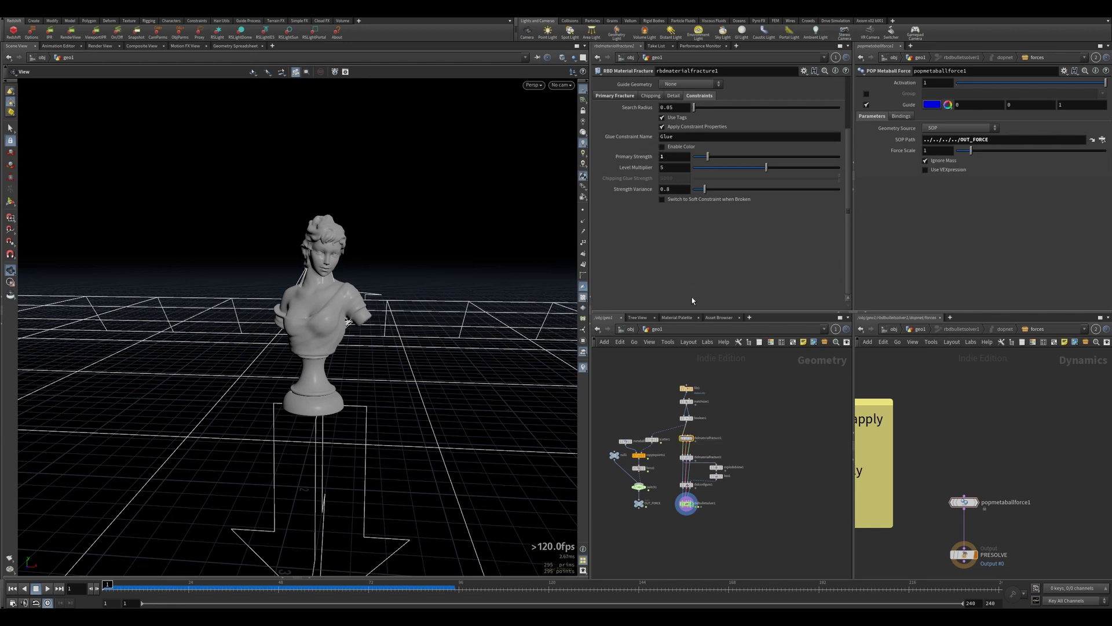
click(685, 502)
click(687, 457)
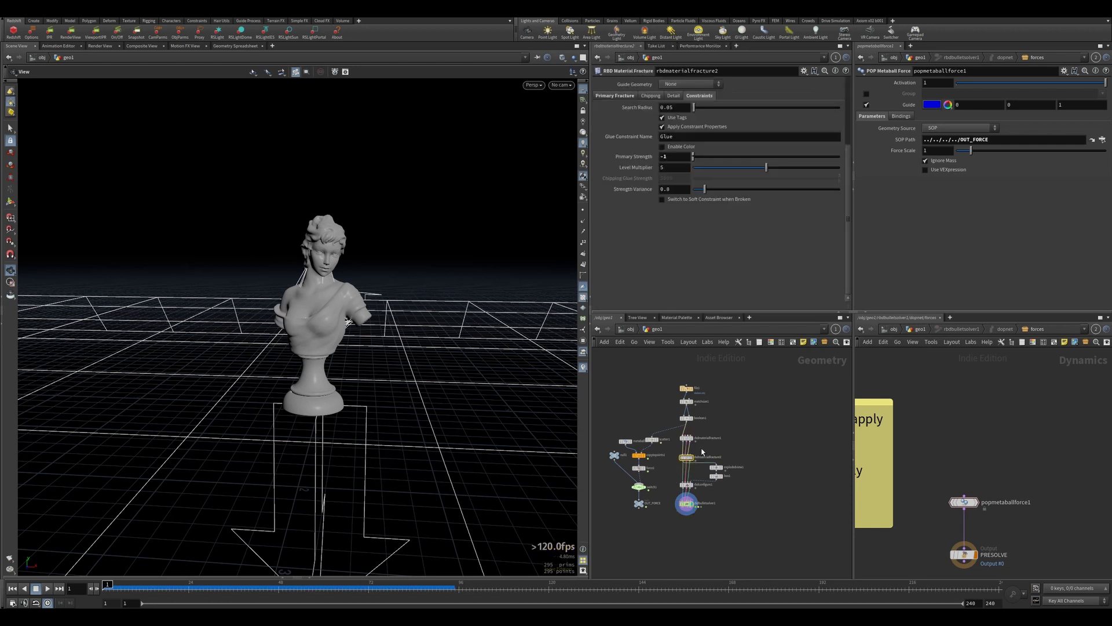
click(681, 138)
text(2)
key(Return)
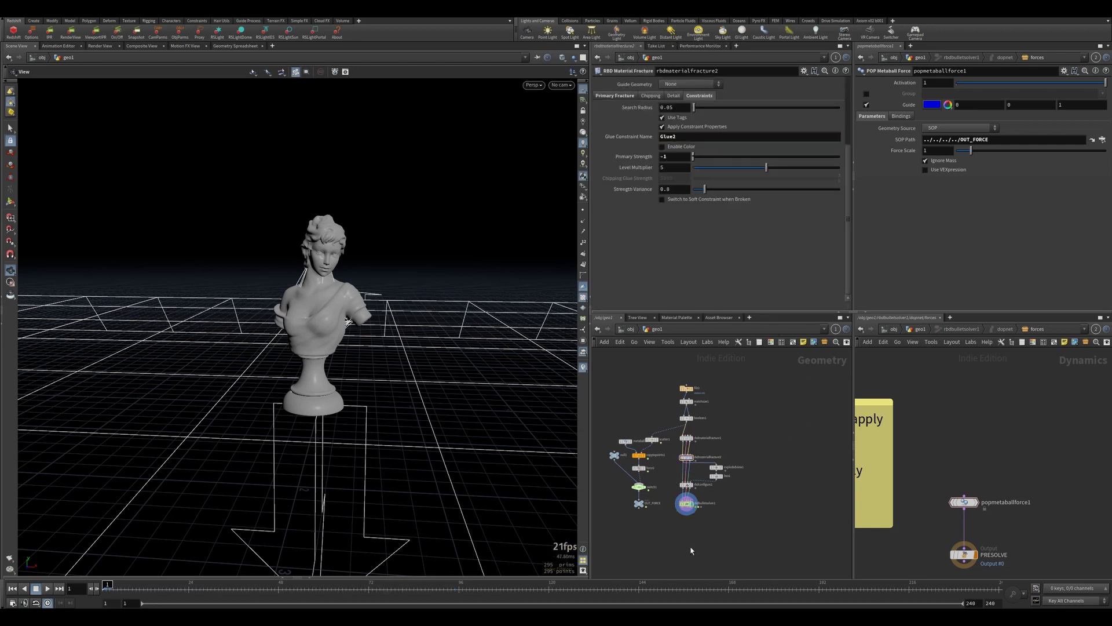
- Replay the simulation with the separately named glue constraints and scrub through its opening frames
click(685, 503)
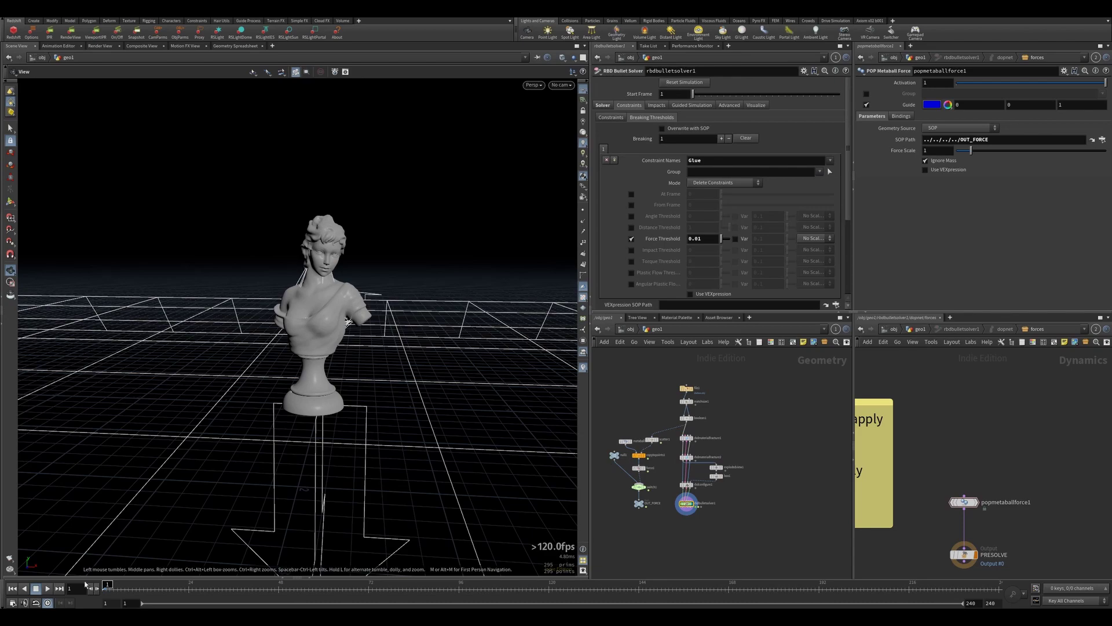
click(48, 588)
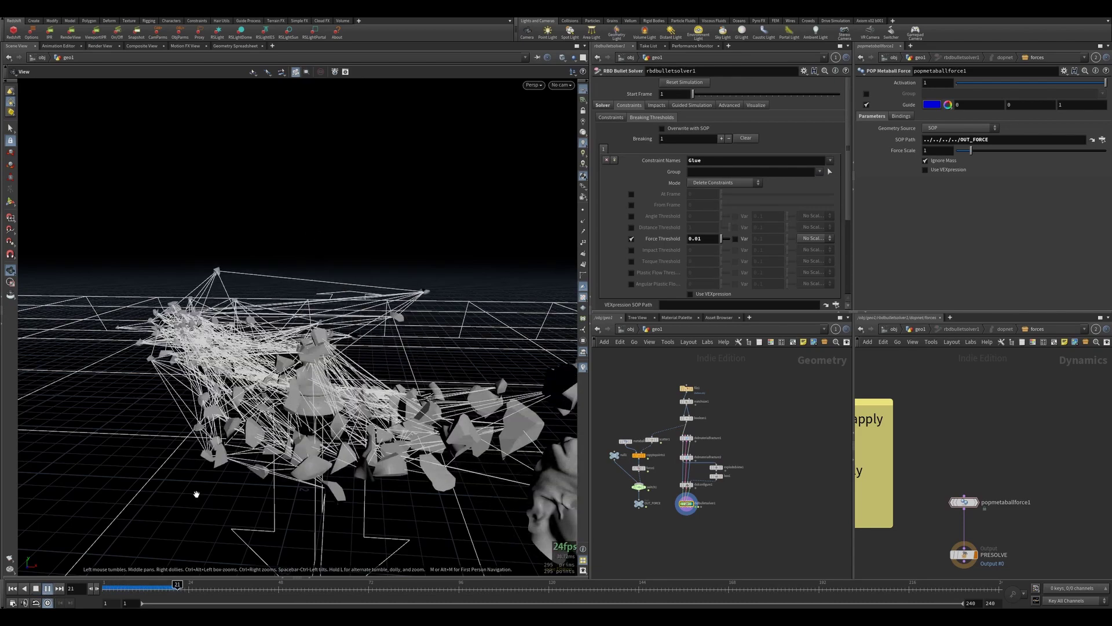
click(47, 589)
drag(106, 591, 147, 597)
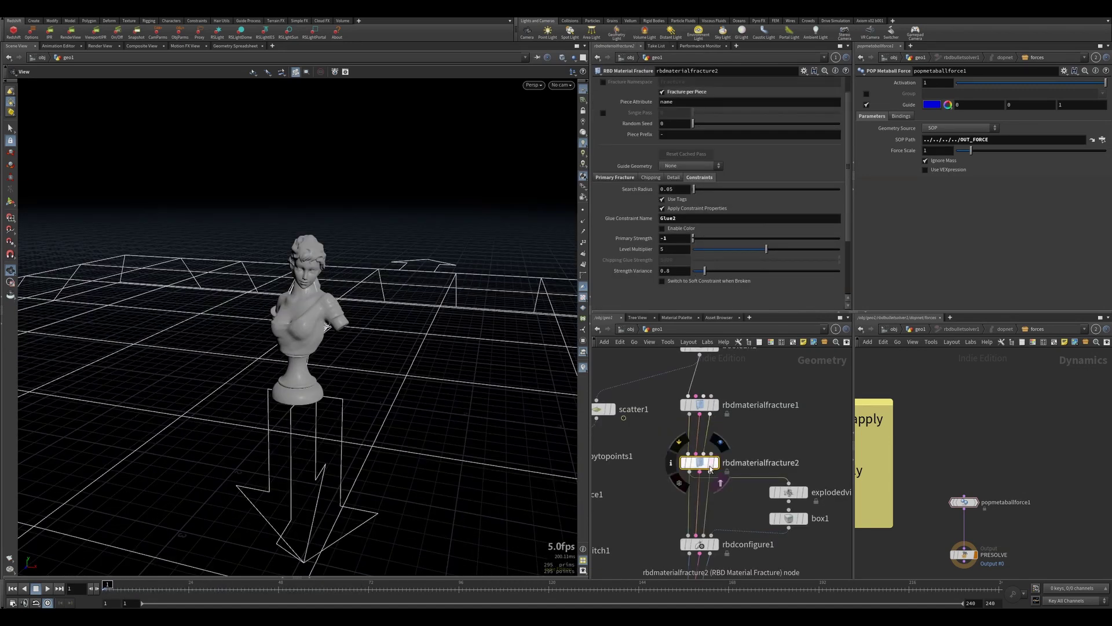
- Enable constraint color on rbdmaterialfracture1 and set it to green (0, 1, 0)
click(700, 404)
click(661, 203)
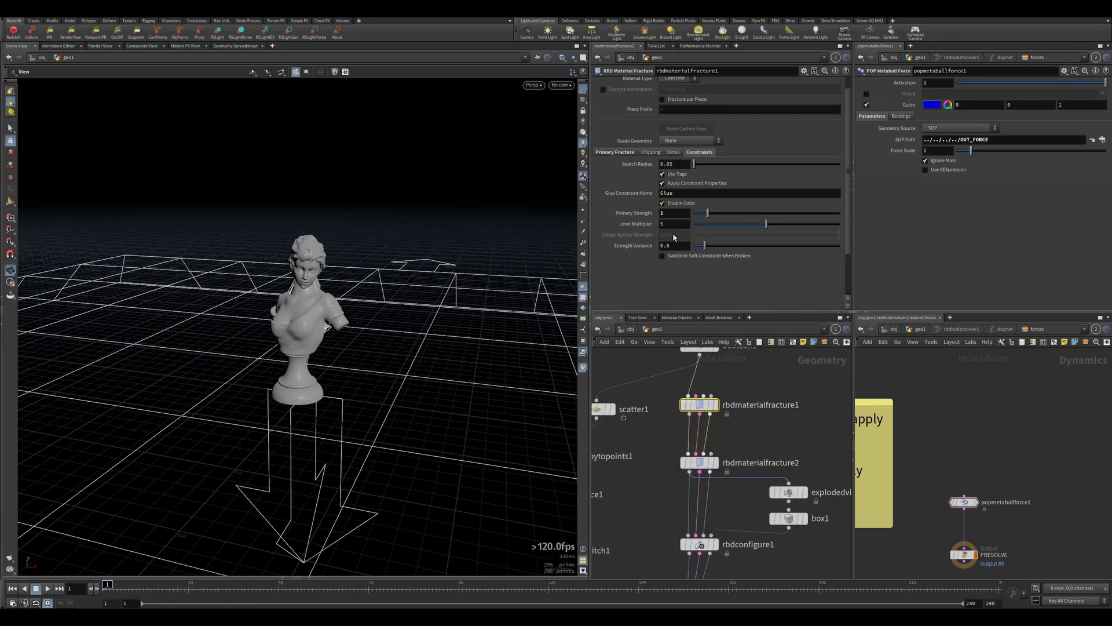
click(666, 213)
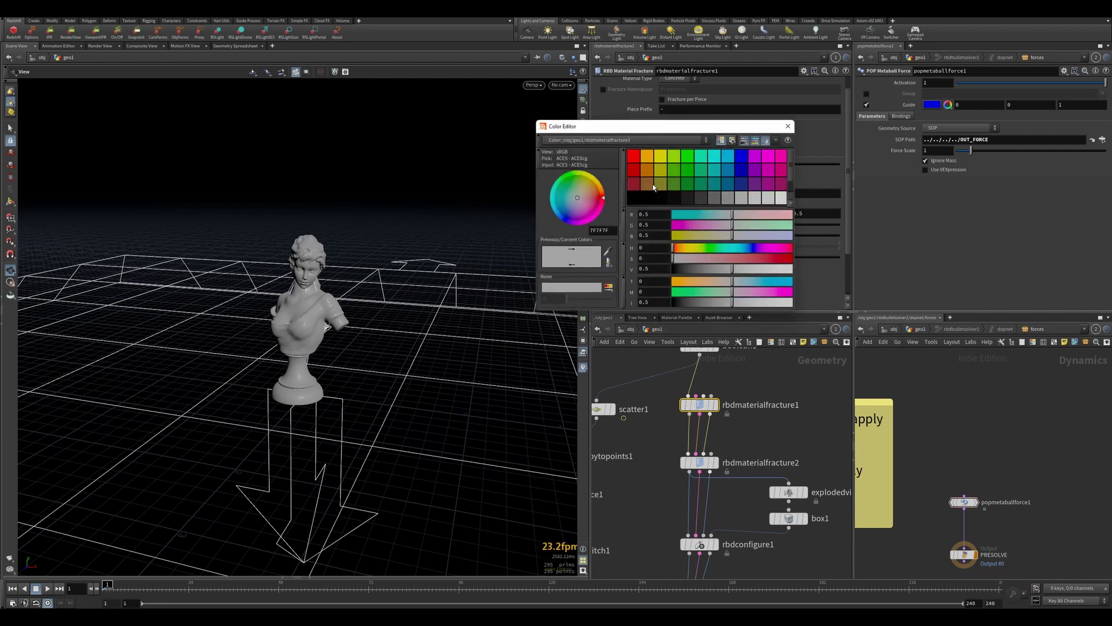
click(689, 161)
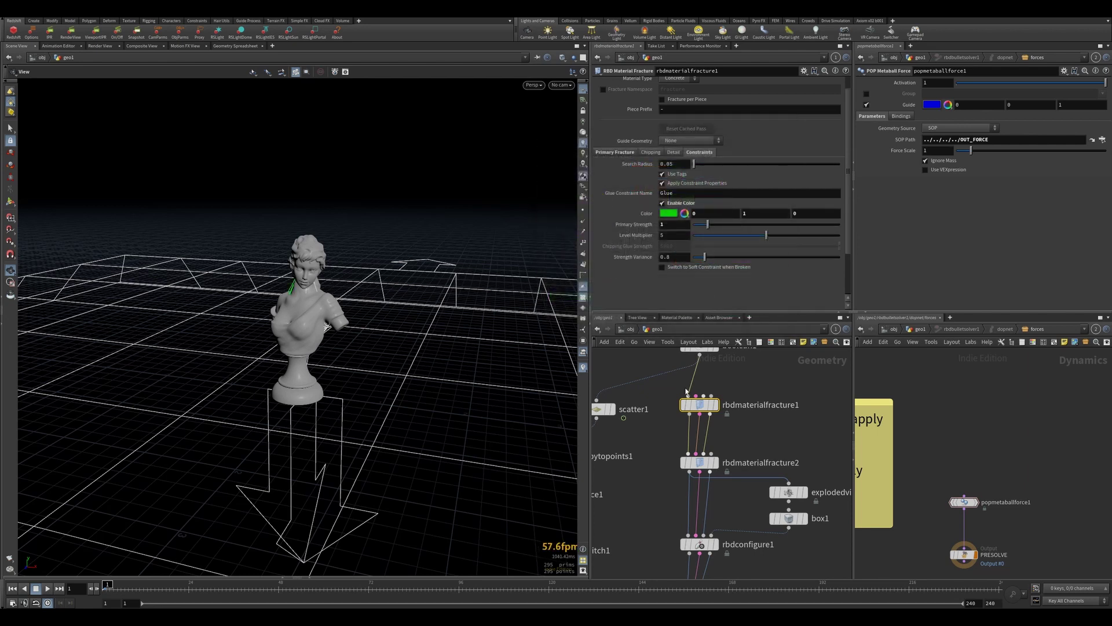
- Enable constraint color on rbdmaterialfracture2 and set it to red (1, 0, 0)
click(700, 463)
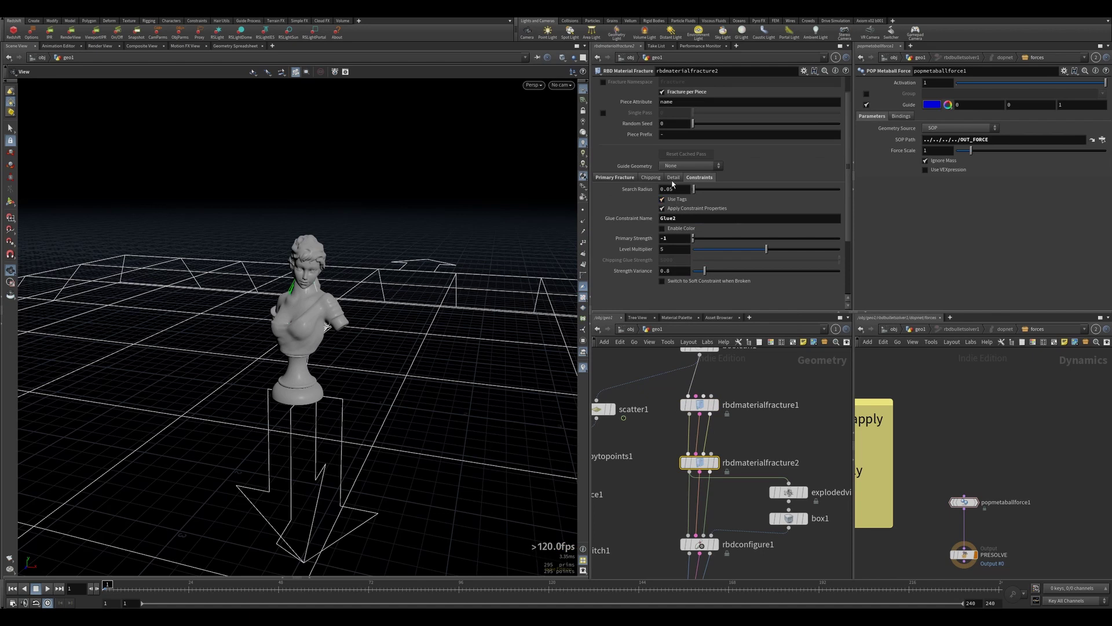
click(663, 228)
click(671, 239)
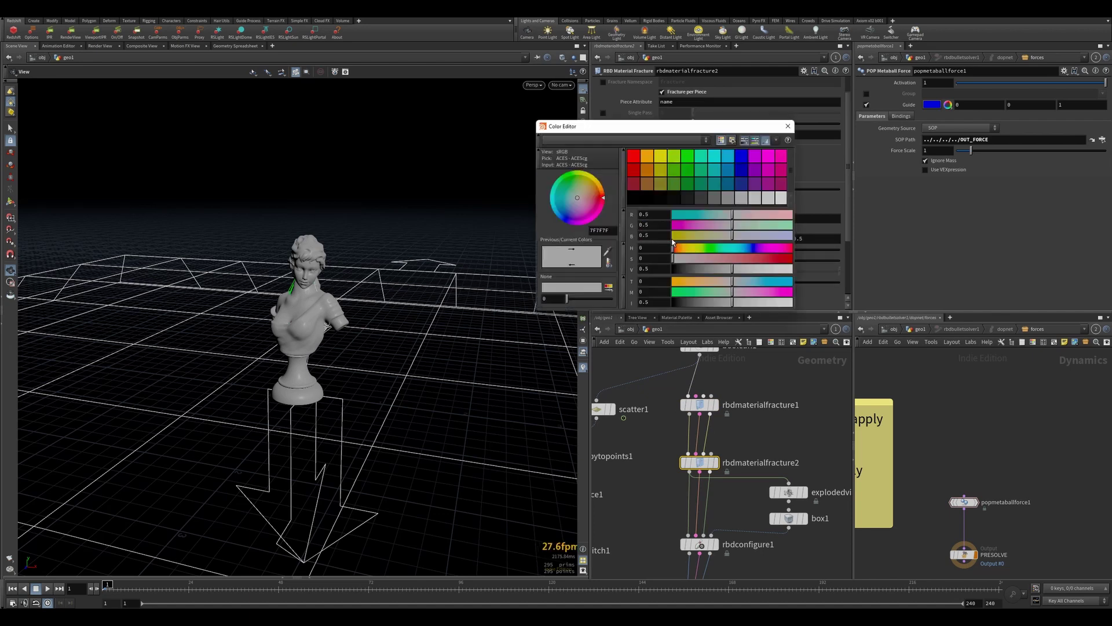
click(633, 155)
click(788, 126)
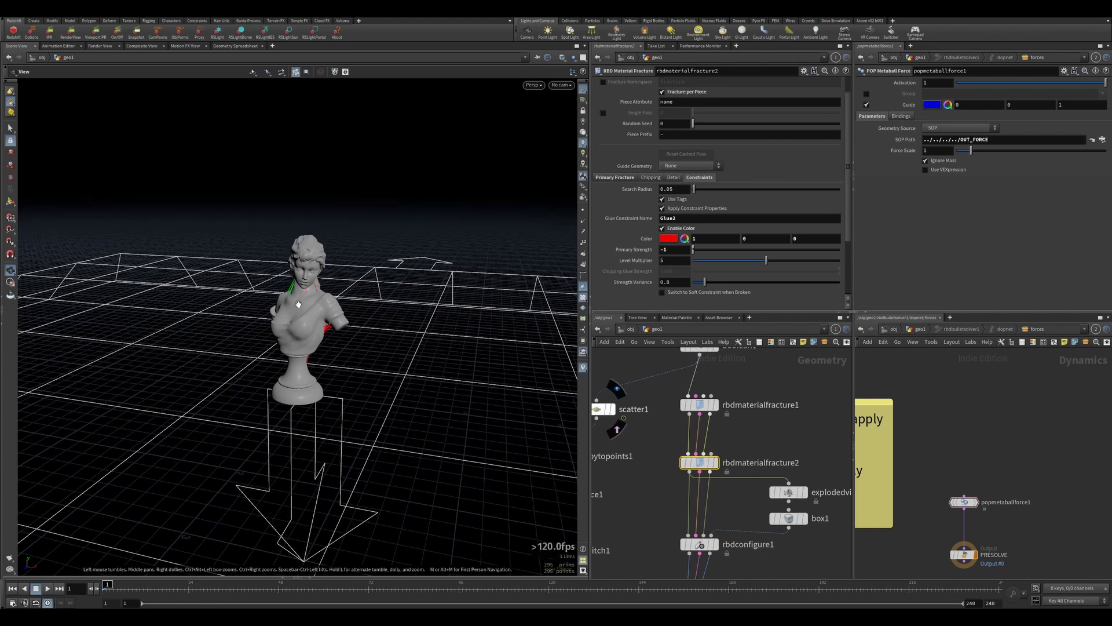
scroll(626, 231, up, 2)
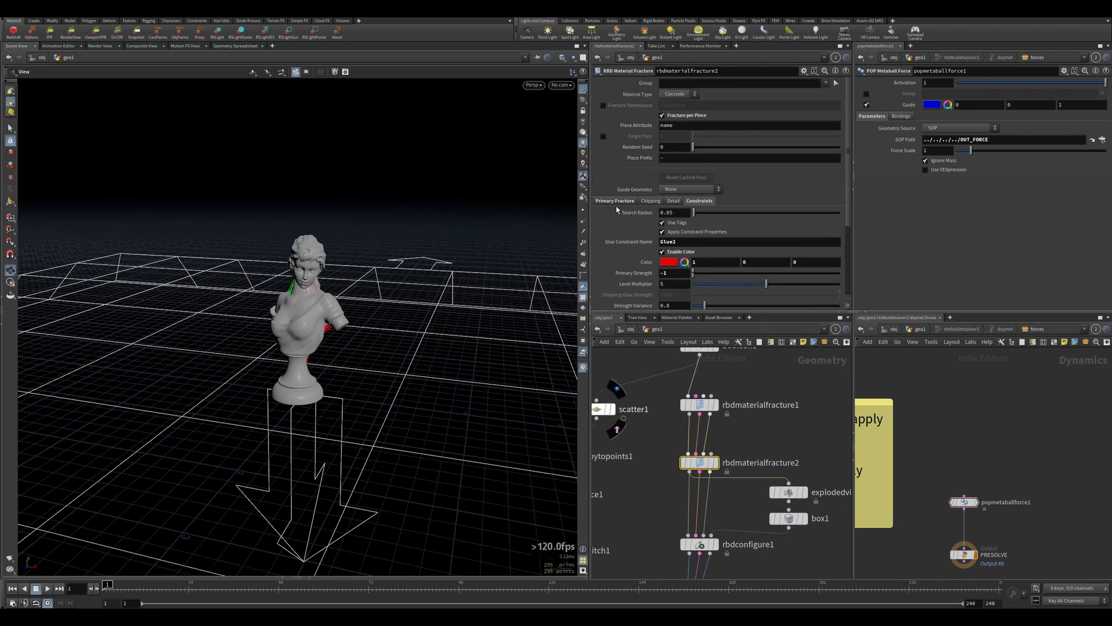
- Compare the glue constraint settings of rbdmaterialfracture2 with those of rbdmaterialfracture1
click(625, 203)
click(697, 201)
scroll(318, 307, up, 6)
drag(318, 307, 285, 289)
drag(325, 338, 373, 340)
click(707, 398)
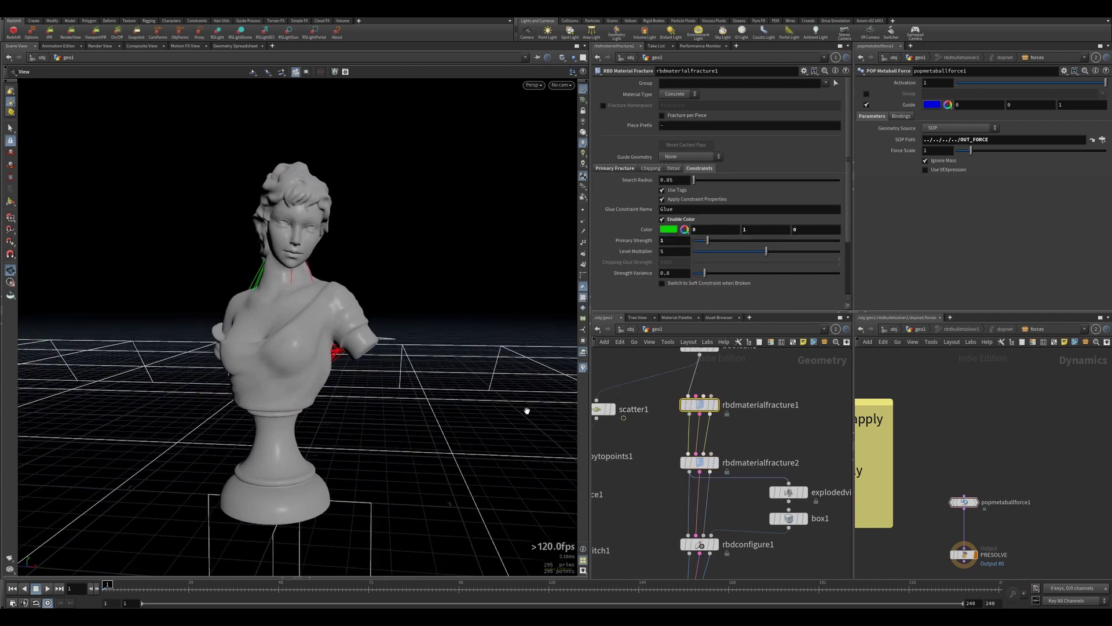
- Show the bust in wireframe and examine the coloured glue constraints inside it from several angles
mouse_move(382, 342)
mouse_down()
mouse_move(342, 328)
mouse_move(387, 316)
mouse_up()
key(shift+w)
mouse_move(387, 316)
right_down()
mouse_move(303, 368)
mouse_move(274, 355)
right_up()
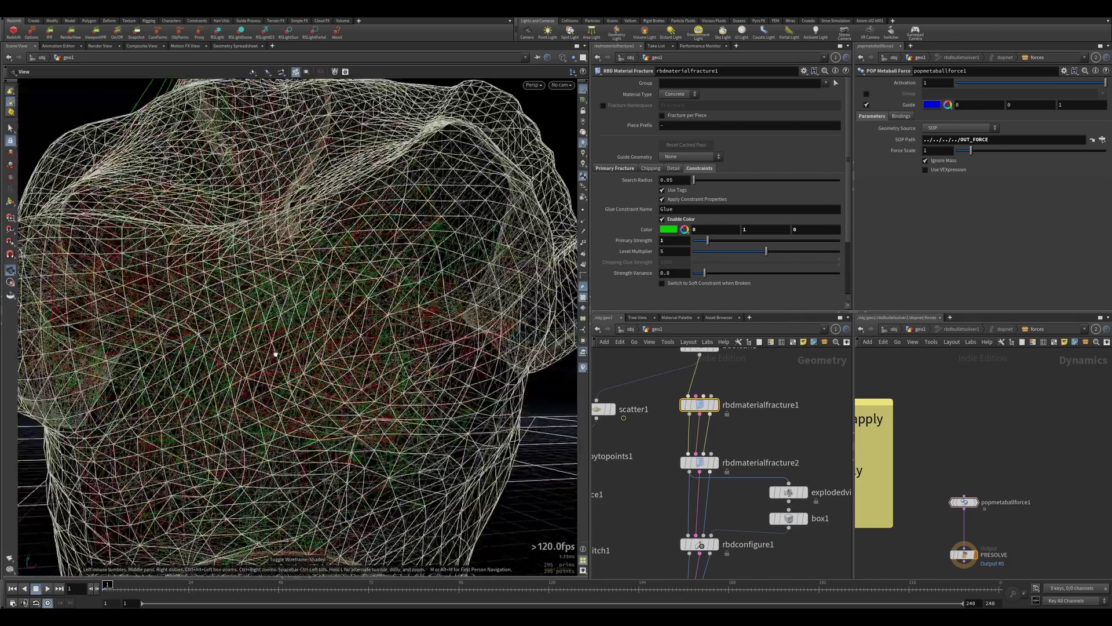
drag(275, 354, 343, 324)
mouse_move(342, 323)
right_down()
mouse_move(380, 307)
mouse_move(347, 330)
right_up()
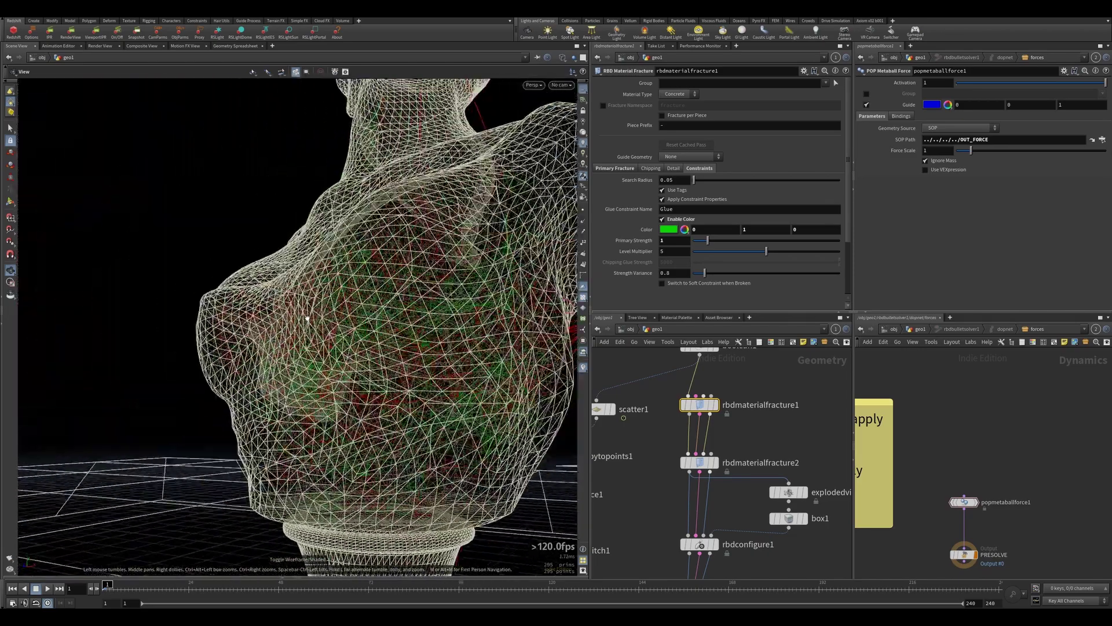
drag(348, 331, 335, 321)
mouse_move(336, 320)
right_down()
mouse_move(379, 326)
mouse_move(345, 318)
mouse_move(348, 336)
right_up()
drag(347, 336, 342, 359)
right_drag(341, 359, 332, 369)
drag(329, 255, 290, 271)
- Try a constraint Search Radius of 0.001 on rbdmaterialfracture2 and revert it to its default
drag(651, 447, 725, 482)
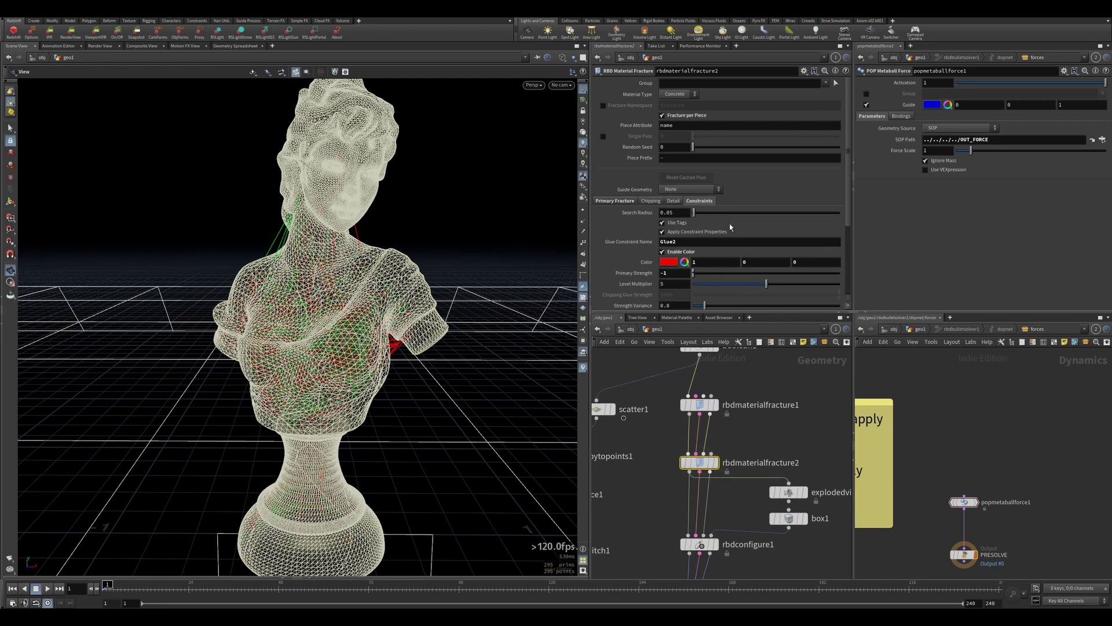
drag(666, 214, 685, 213)
text(01)
key(Return)
drag(669, 213, 680, 213)
text(0101)
key(Return)
double_click(679, 212)
text(0)
key(Return)
double_click(679, 213)
key(Return)
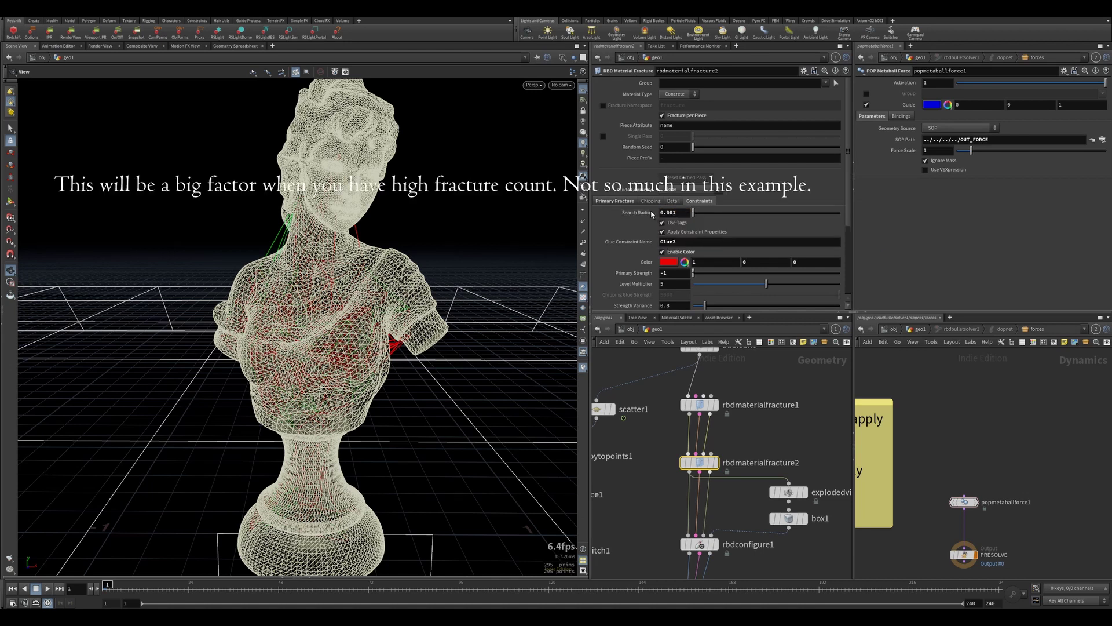
ctrl+middle_click(652, 215)
- Rename the glue constraint of rbdmaterialfracture2 to Glue
click(698, 397)
scroll(669, 486, down, 5)
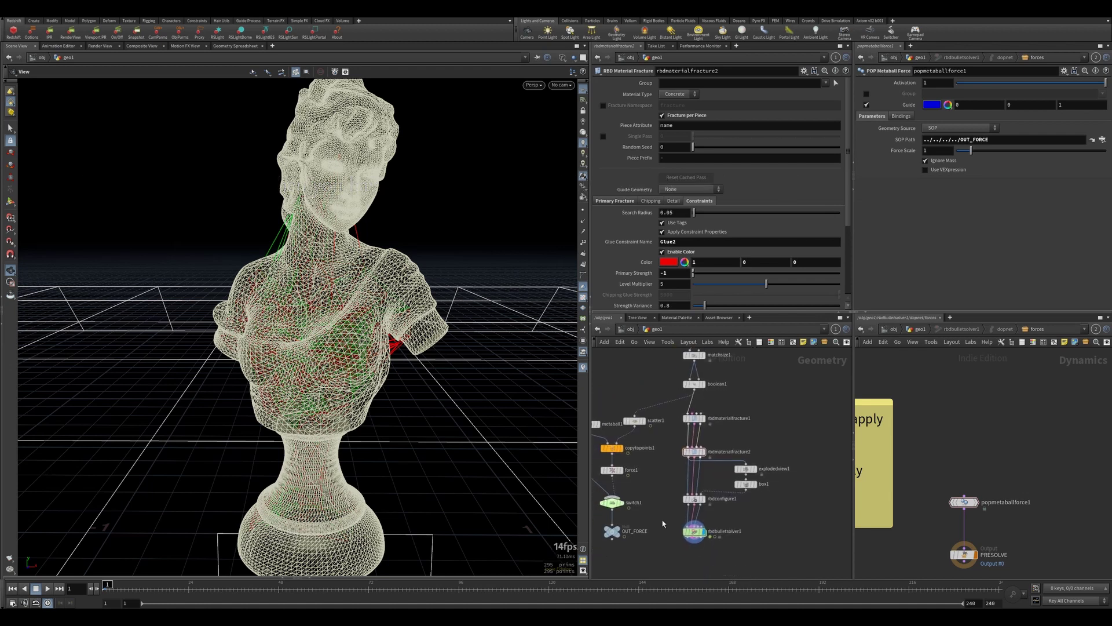
drag(662, 520, 705, 551)
click(699, 451)
drag(672, 242, 687, 242)
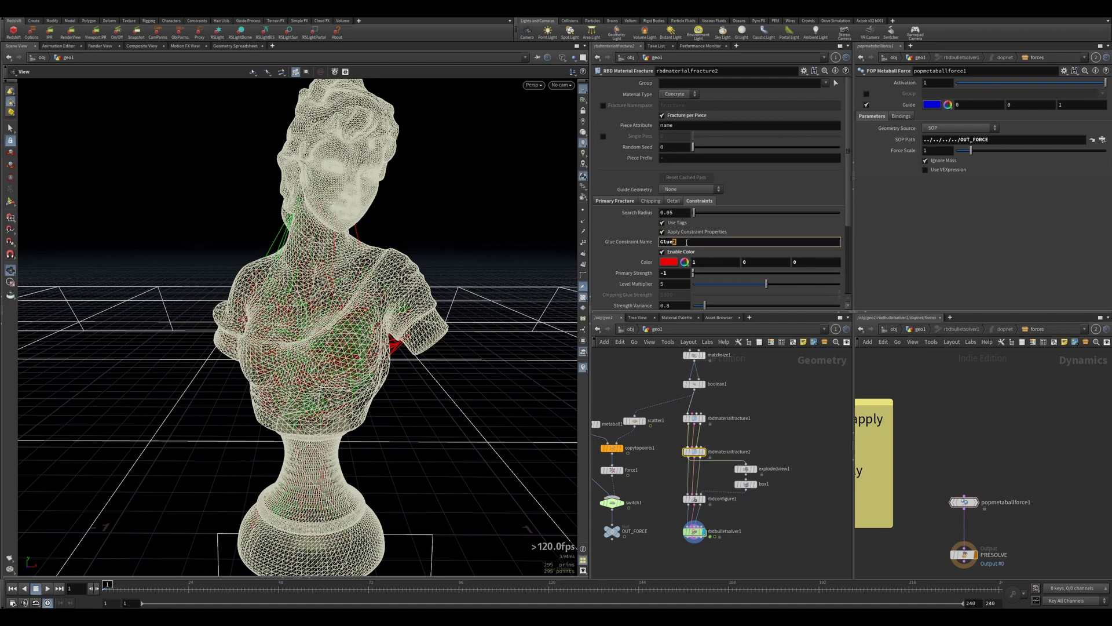
key(BackSpace)
key(Return)
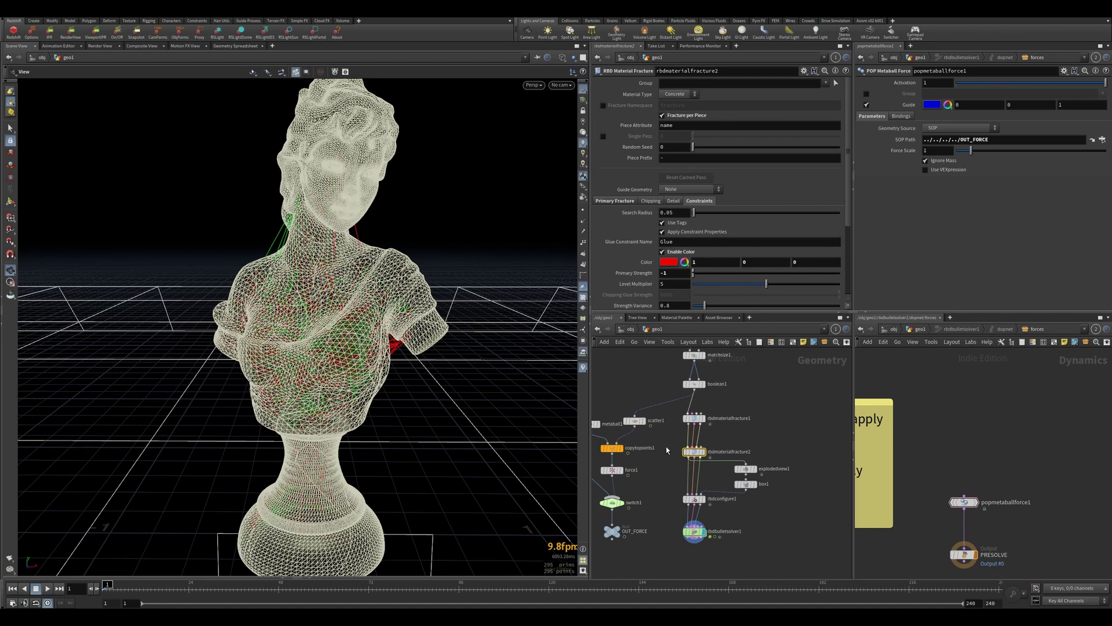
click(694, 530)
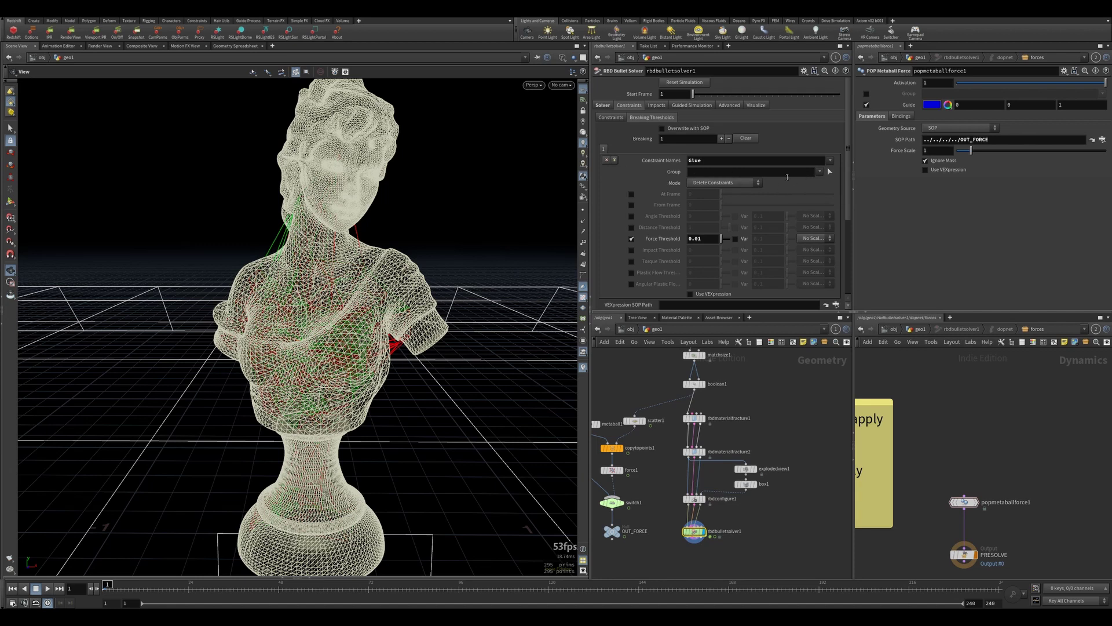
click(821, 175)
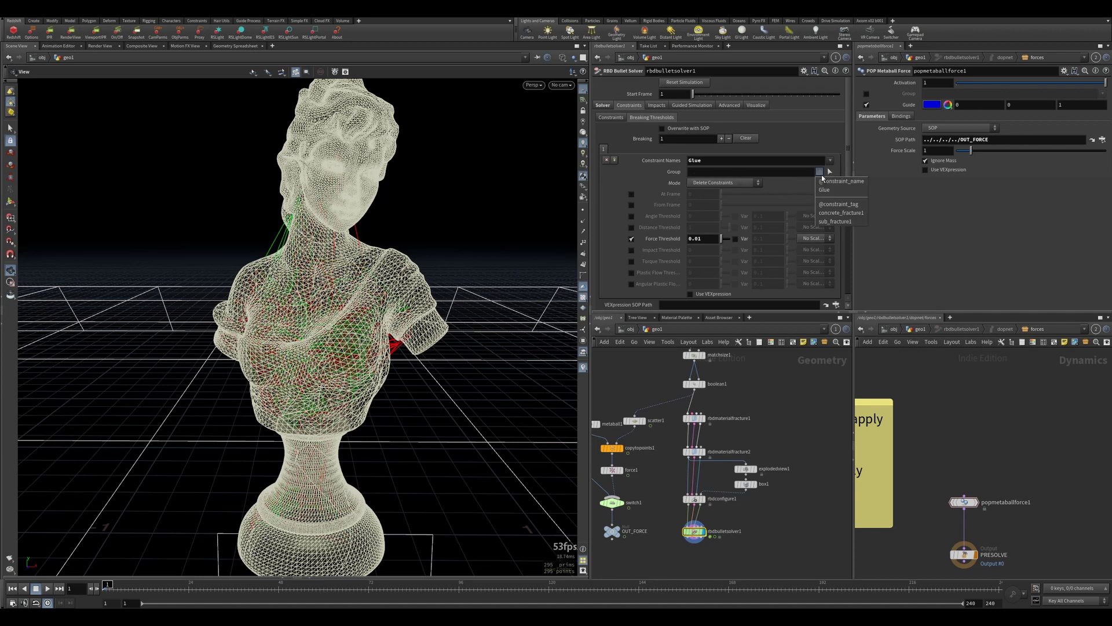
click(829, 211)
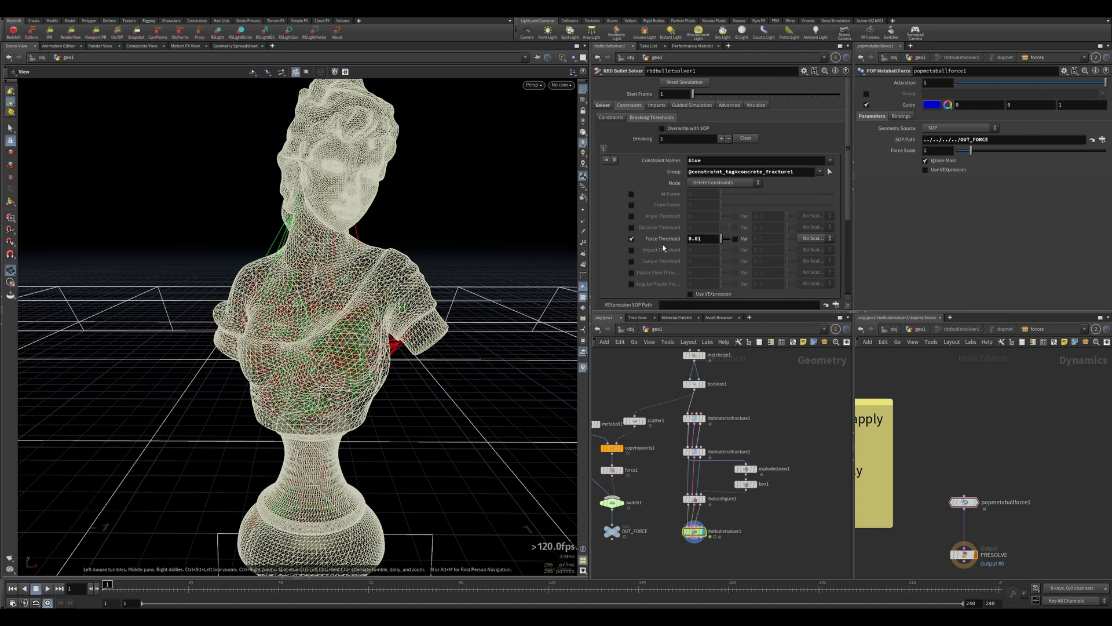
- Run the simulation with the whole bust in view to check how it breaks in wireframe
scroll(350, 288, down, 5)
scroll(350, 288, down, 5)
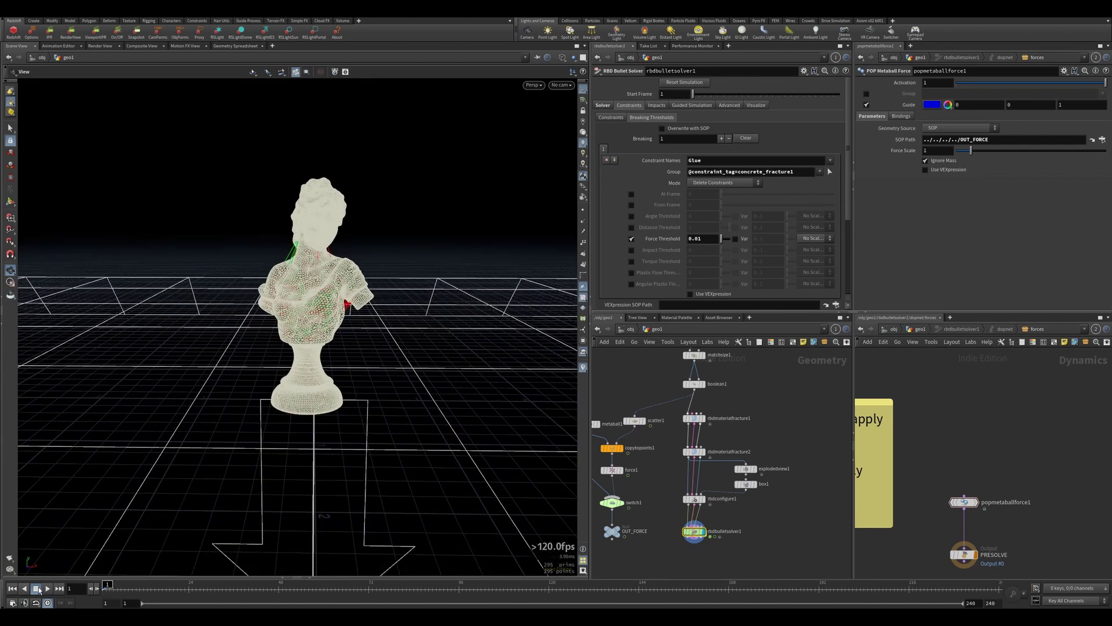
key(Up)
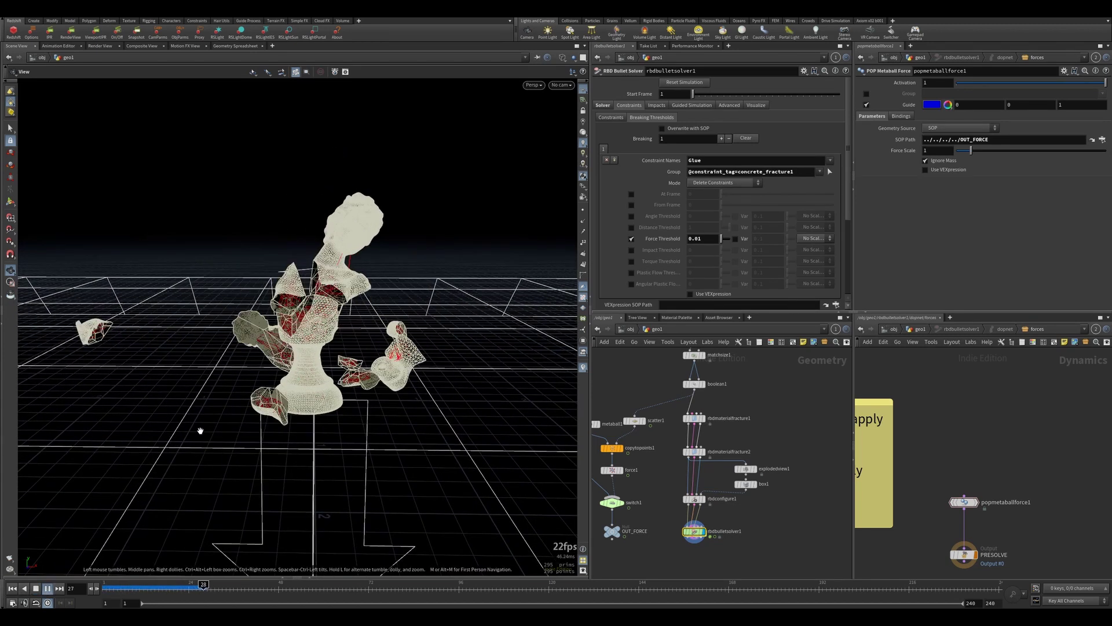
click(37, 588)
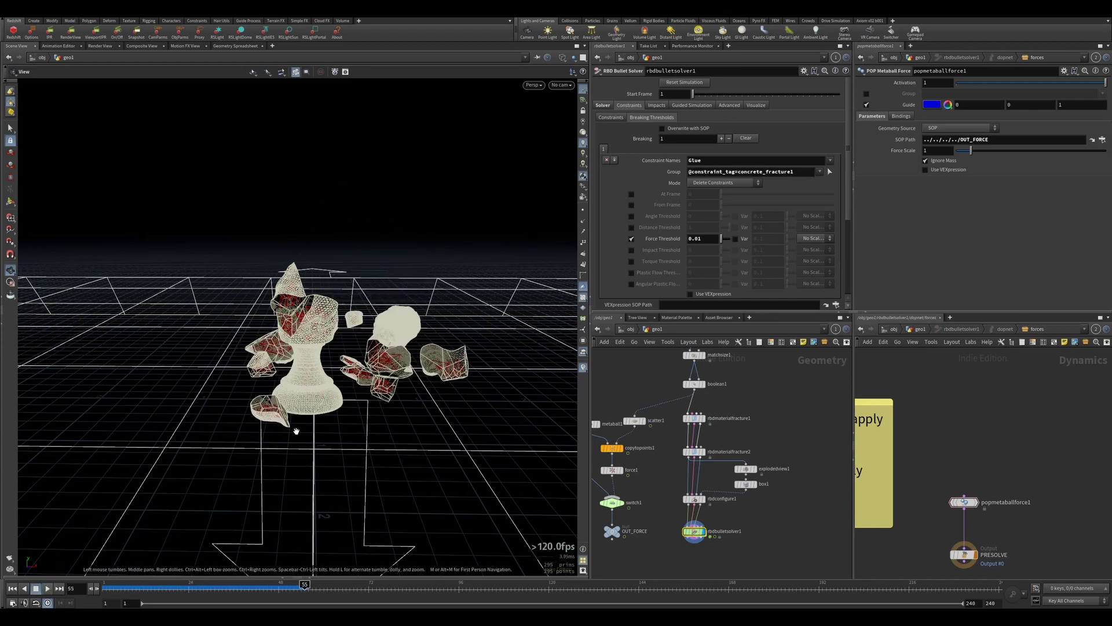
- Return the viewport to shaded display and replay the simulation from the first frame, viewing the pieces from another angle
key(w)
click(12, 588)
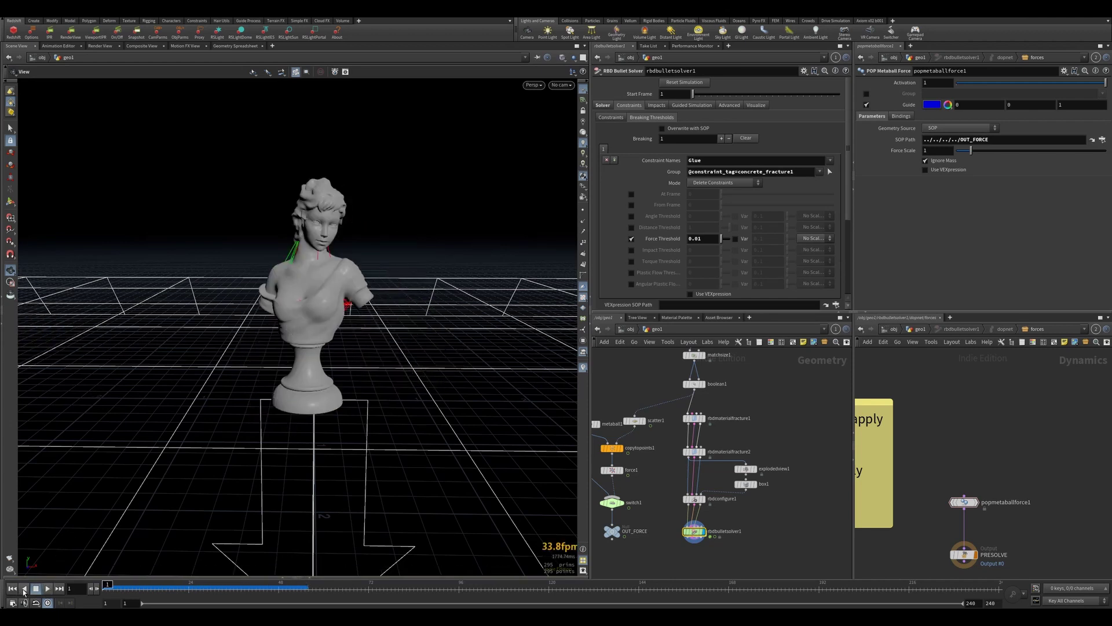
click(47, 588)
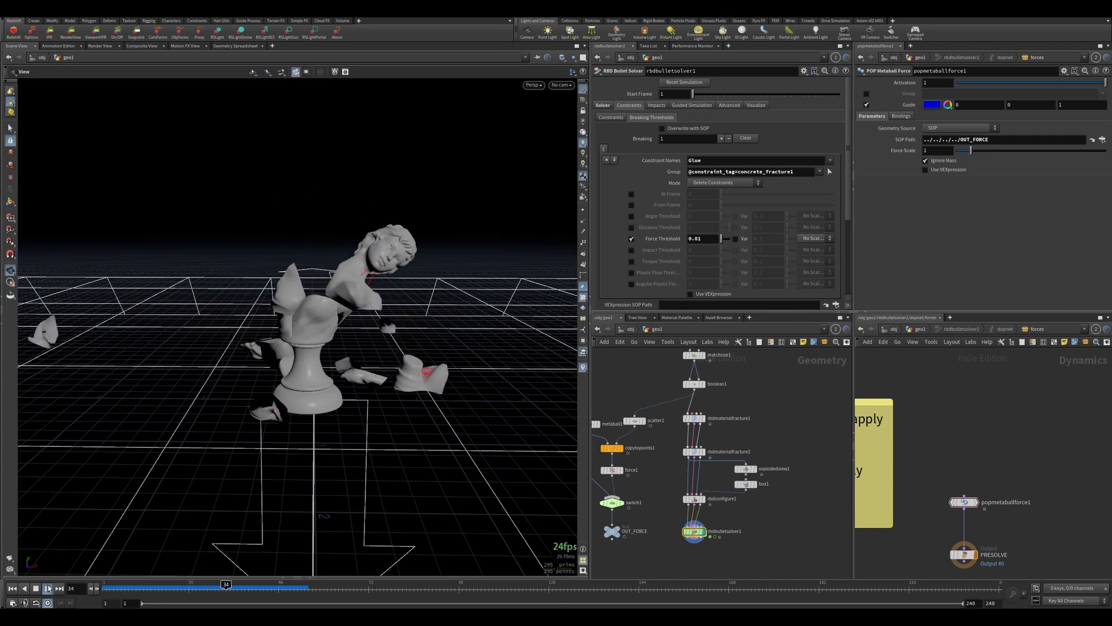
drag(288, 355, 311, 380)
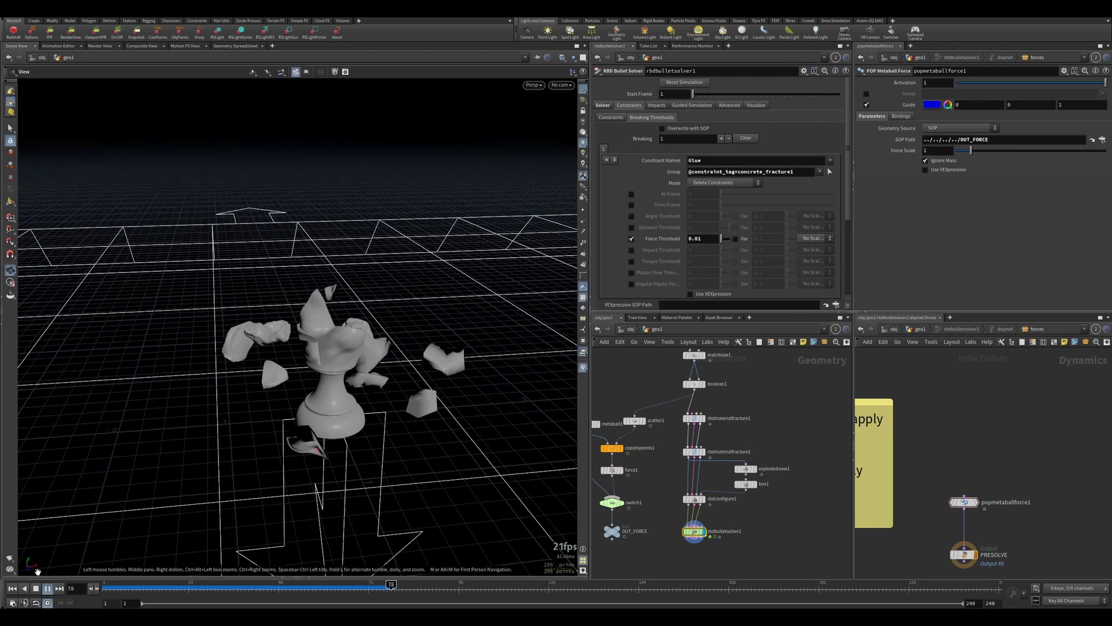
click(12, 588)
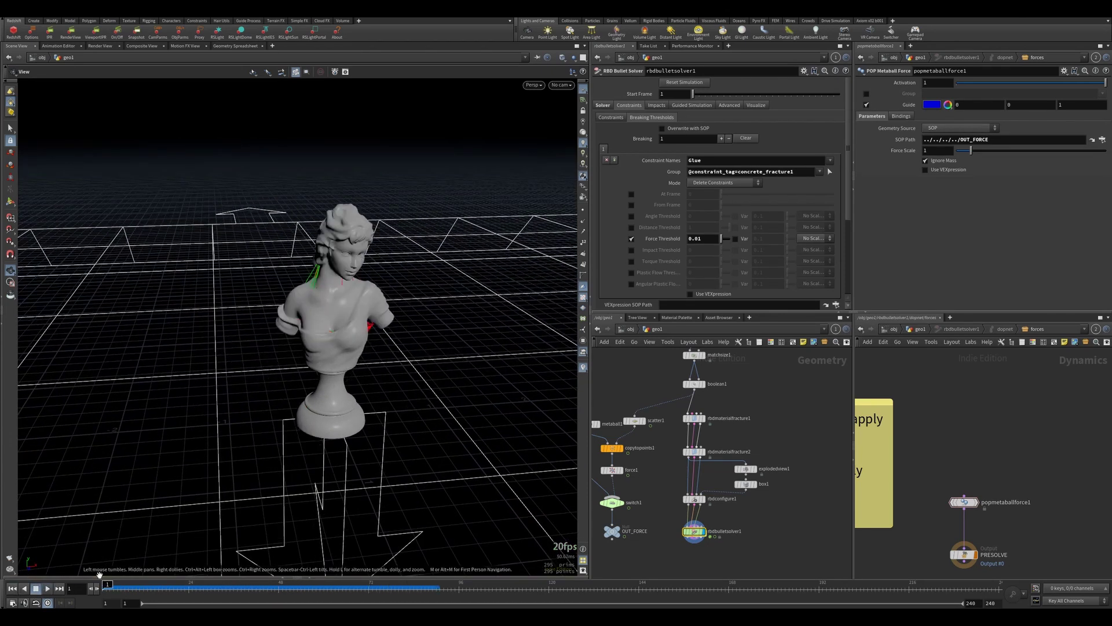
drag(316, 377, 272, 379)
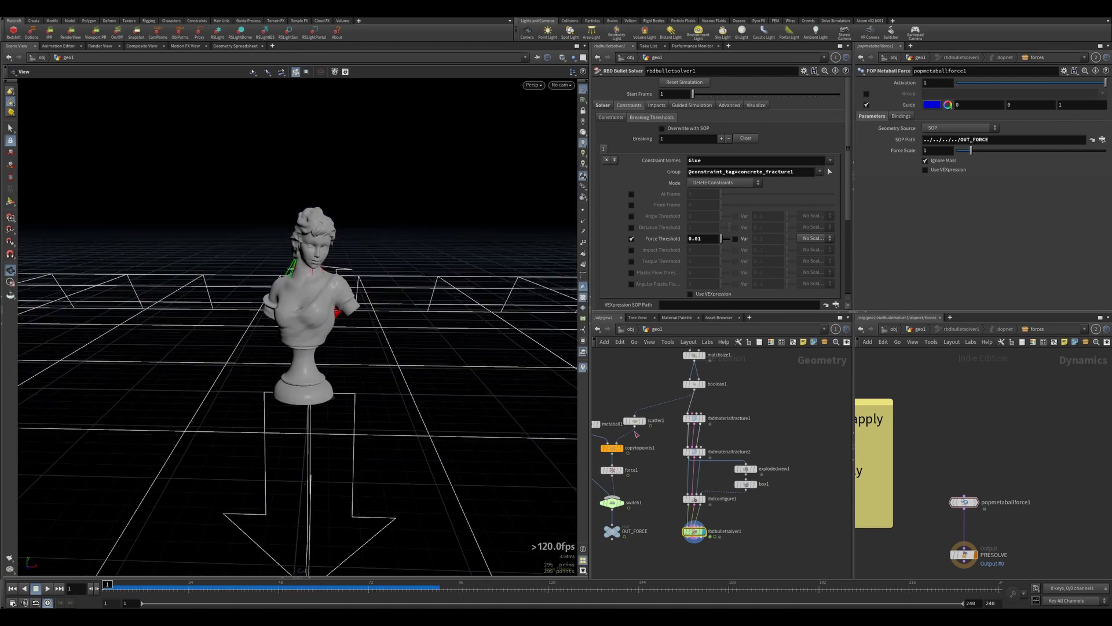
- Try a Primary Strength of 0 for the rbdmaterialfracture2 glue constraints and rerun the solver simulation
click(693, 452)
double_click(668, 271)
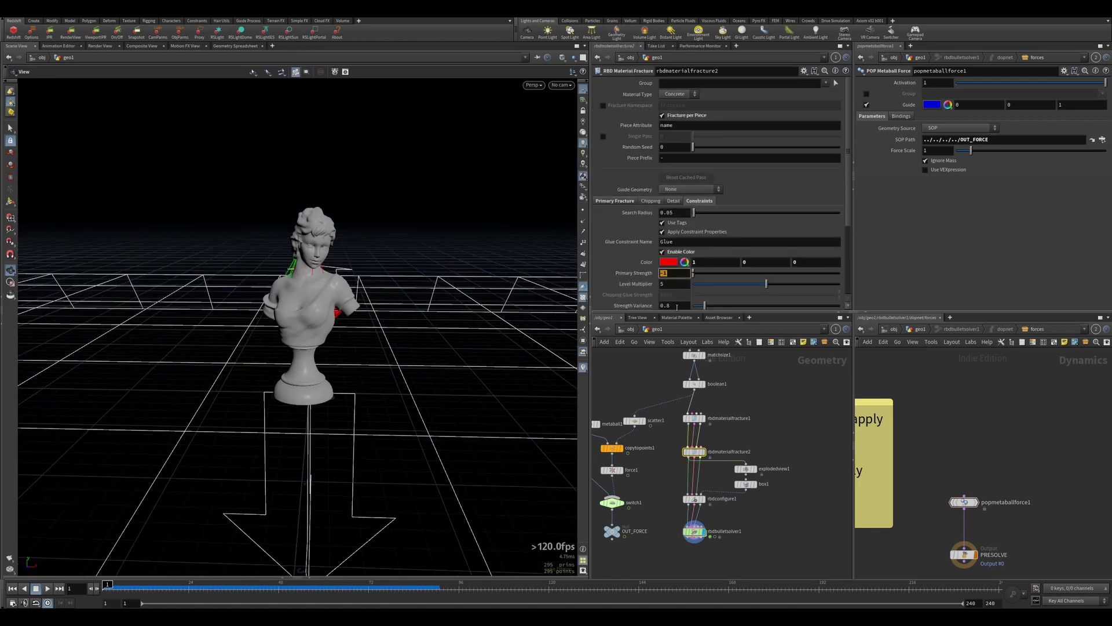
key(Return)
click(694, 530)
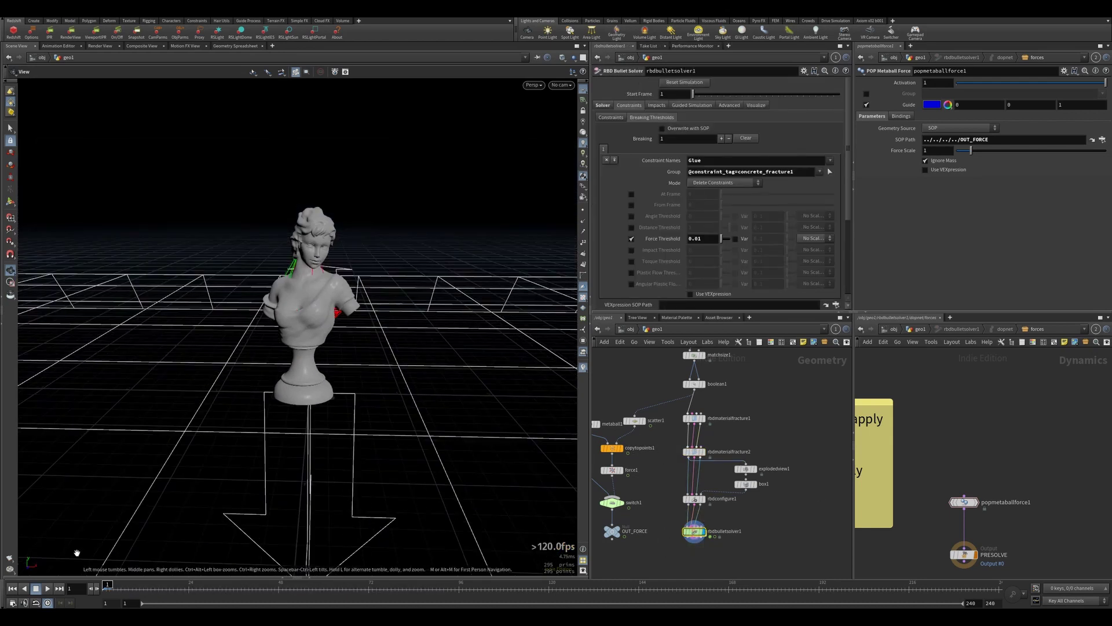
click(46, 589)
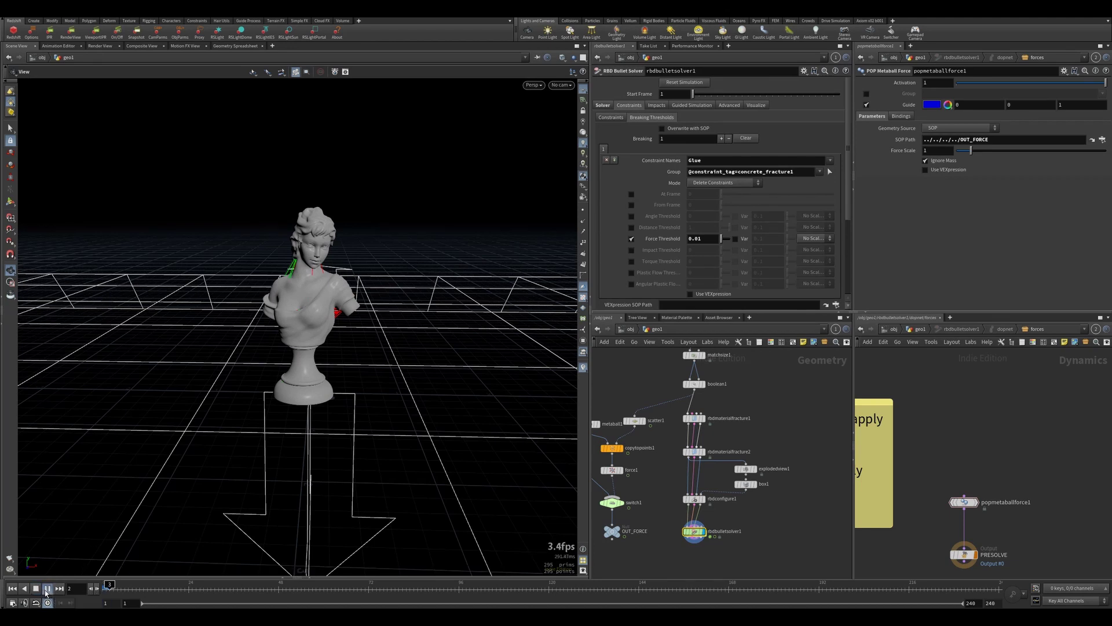
key(ctrl+Up)
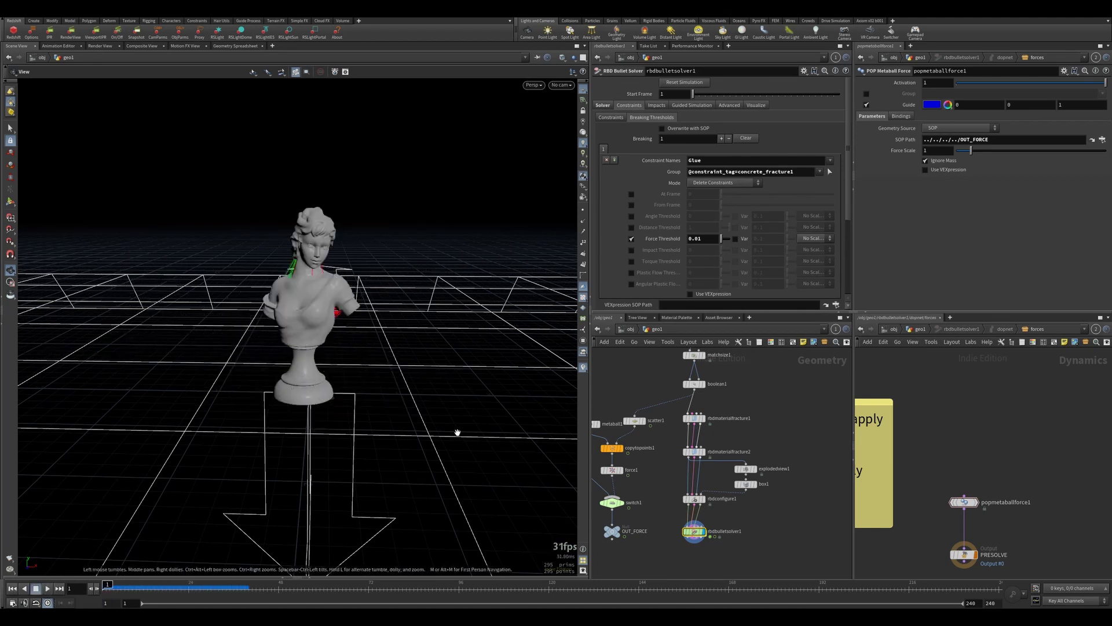
- Restore the Primary Strength of rbdmaterialfracture2 to -1, rerun the simulation and rewind to the first frame
click(695, 452)
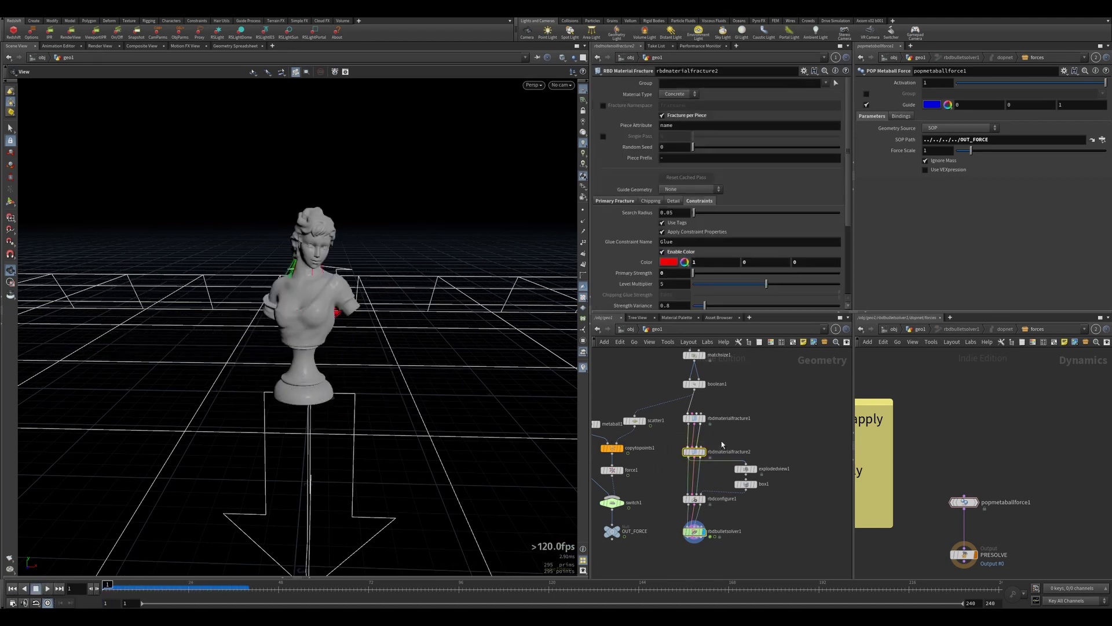
click(674, 274)
key(Return)
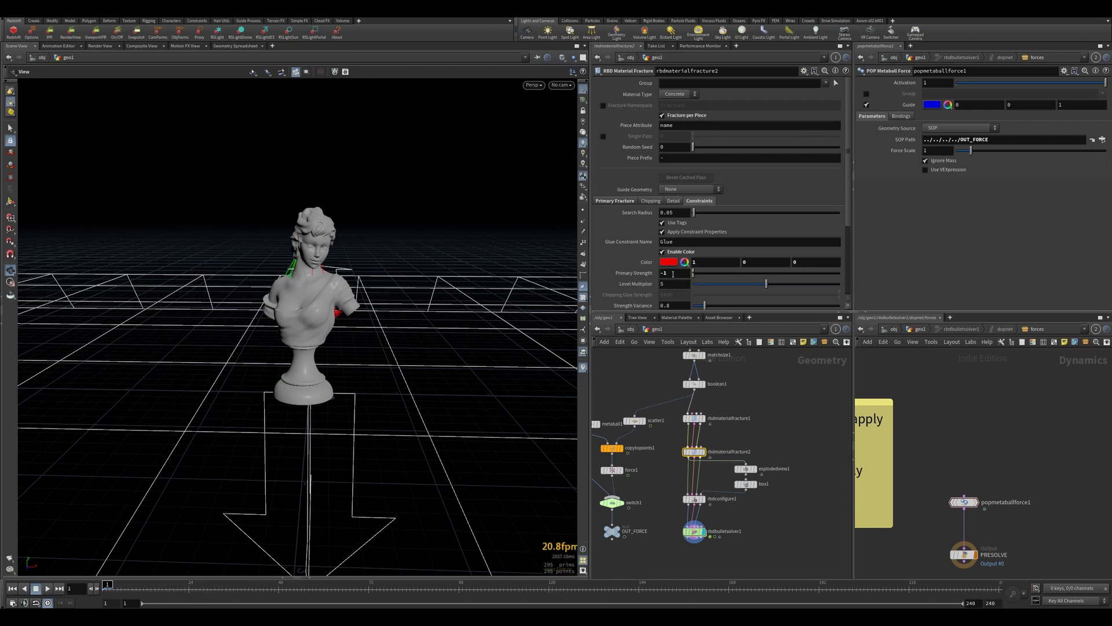
click(48, 588)
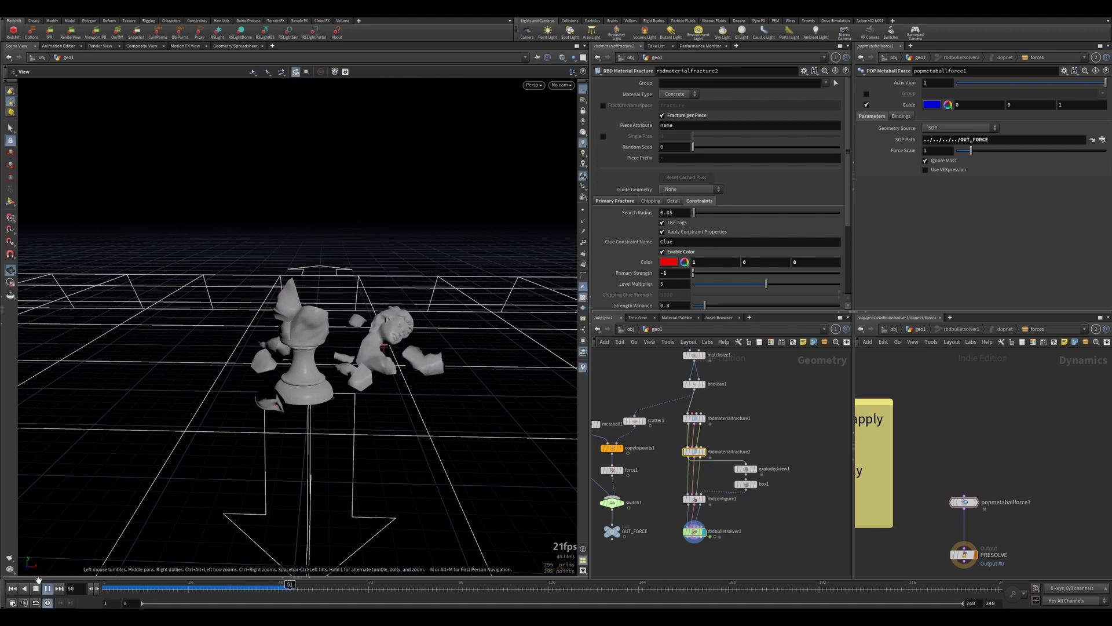
click(13, 589)
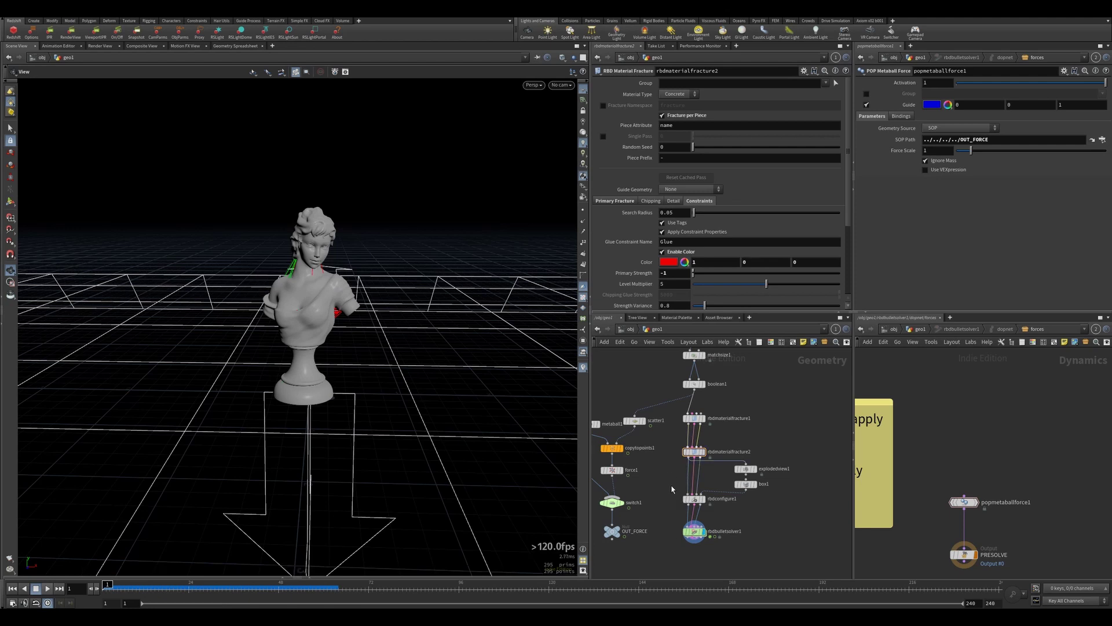
click(695, 530)
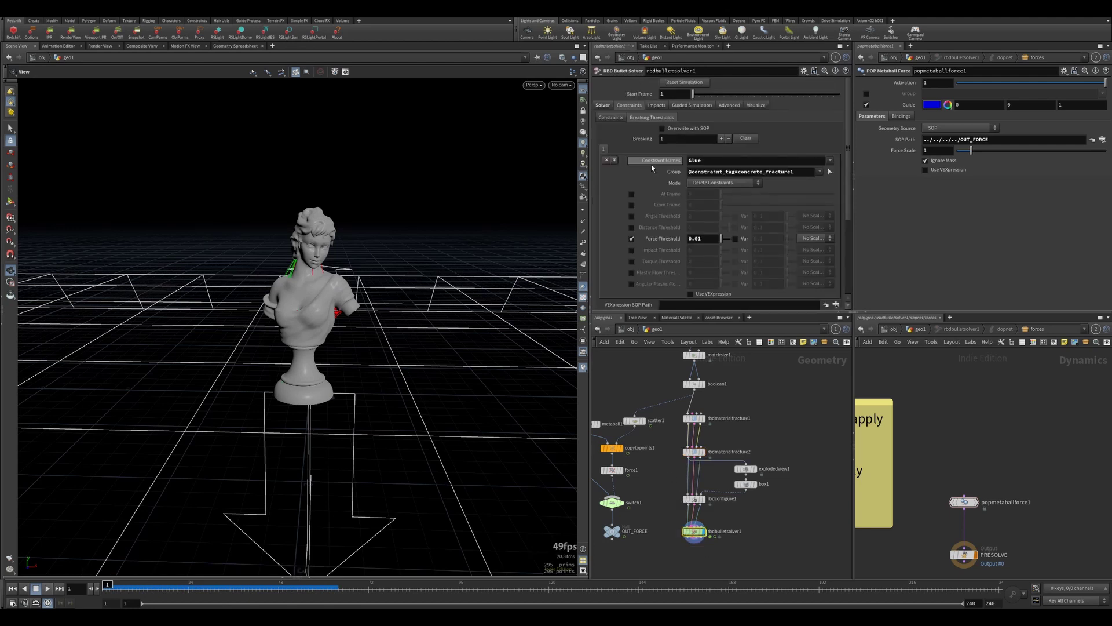
click(721, 139)
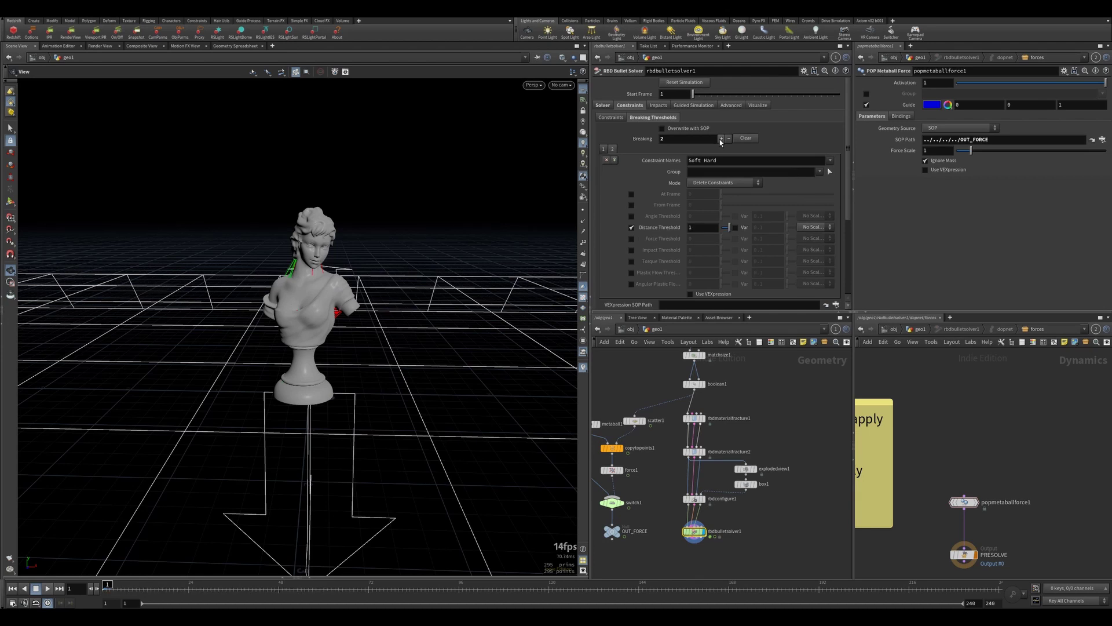
click(703, 160)
text(Glue)
key(Return)
click(819, 171)
click(837, 222)
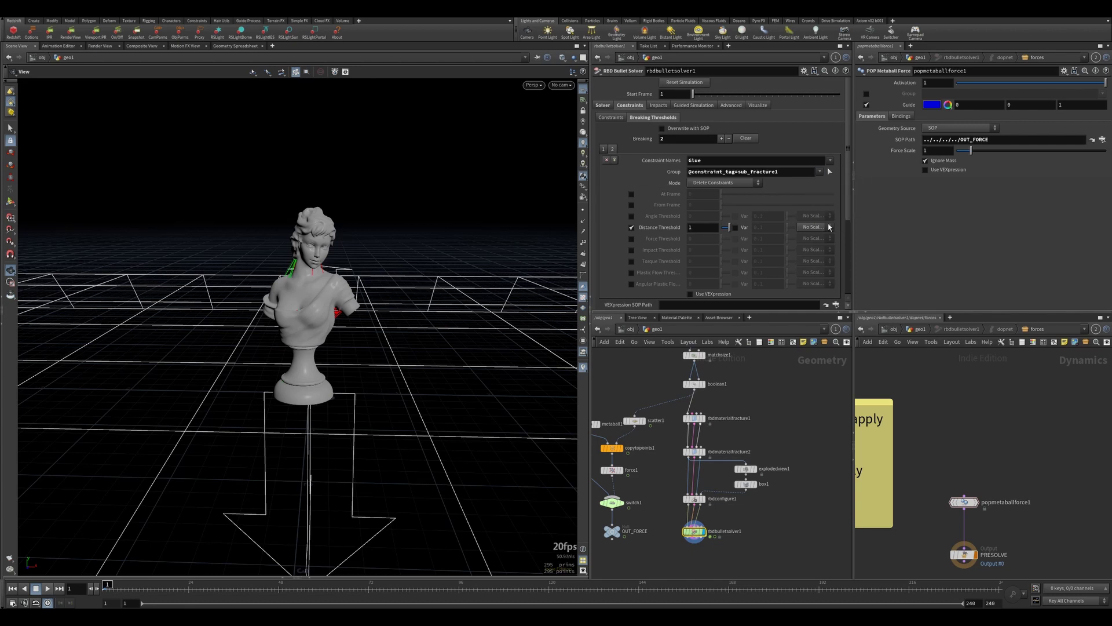
- Replace the new entry's Distance Threshold with an Impact Threshold of 40 and enable its variance at 0.1
click(632, 227)
click(631, 250)
double_click(687, 249)
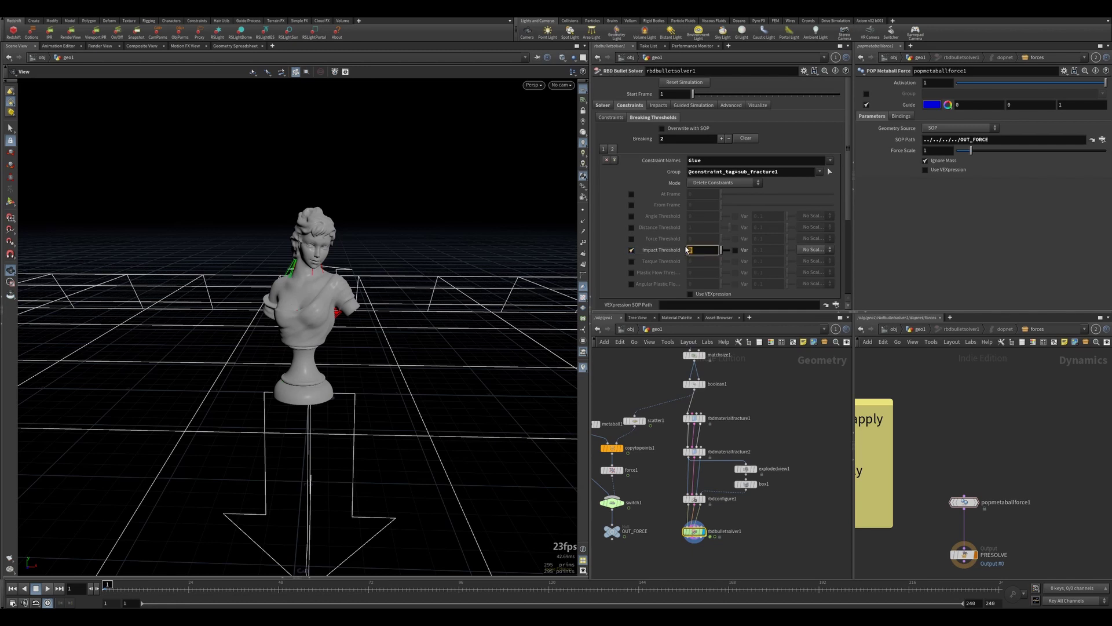
key(Return)
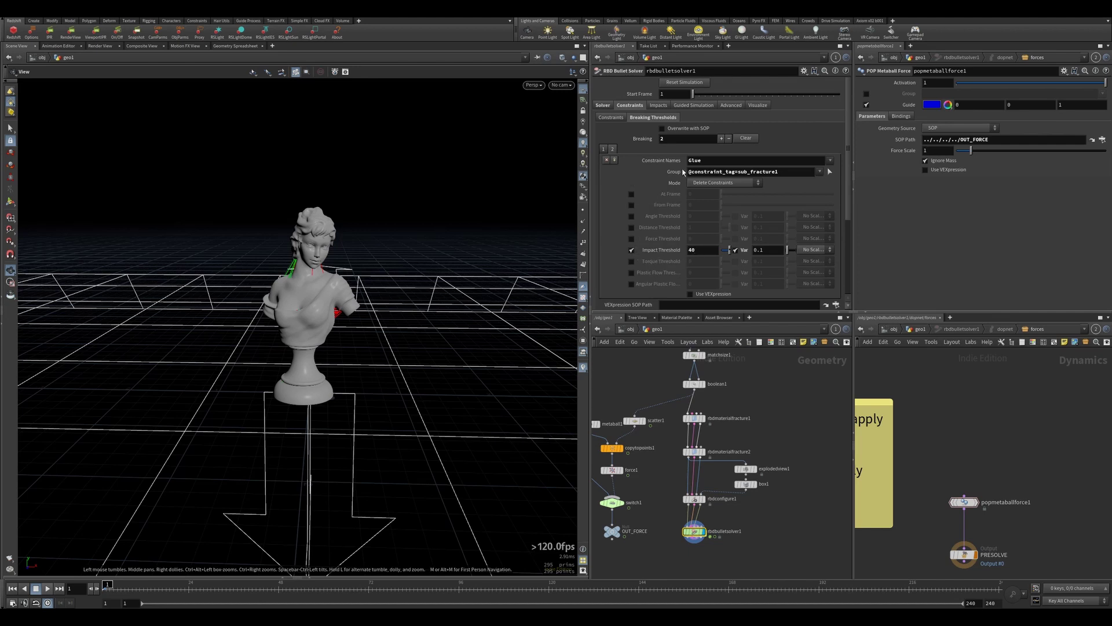
- Set the solver's constraint visualization False Color Mode to Impact
click(755, 105)
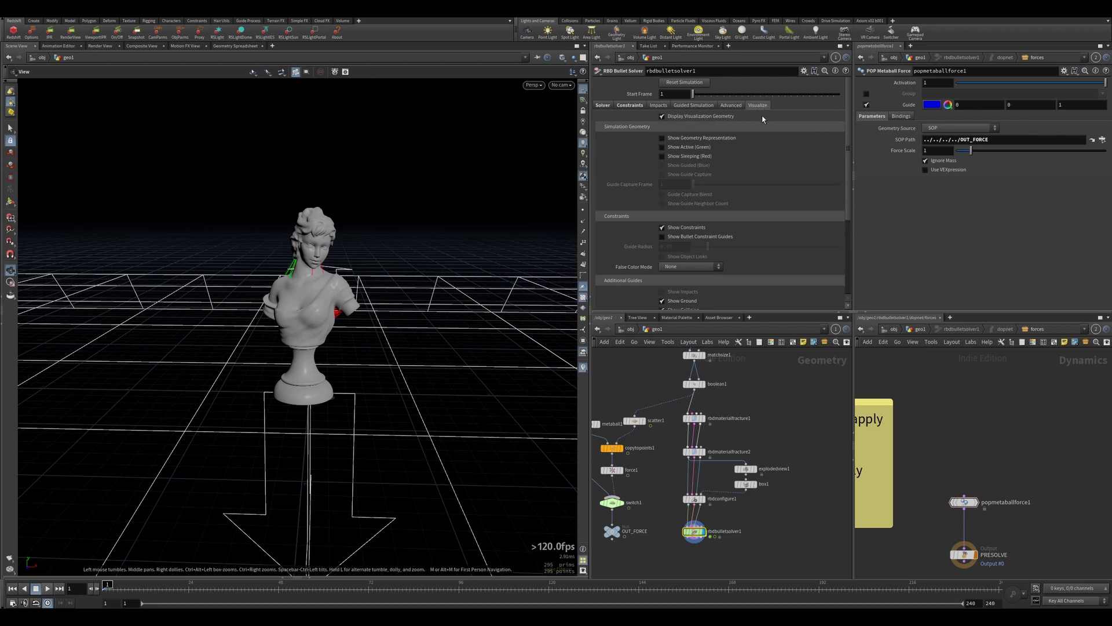
click(688, 267)
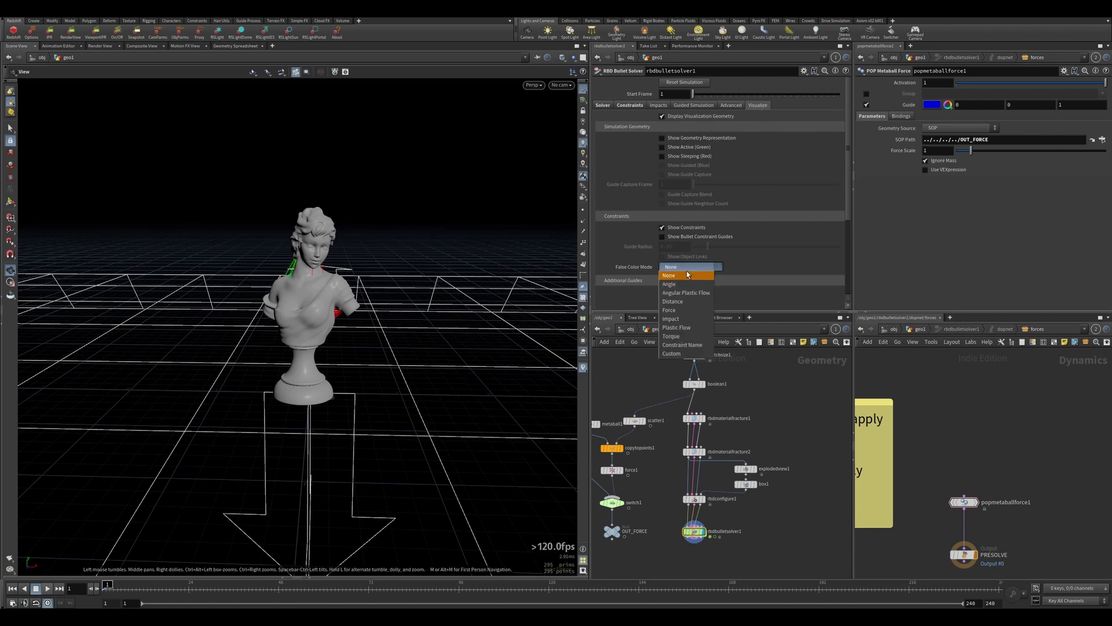
click(680, 320)
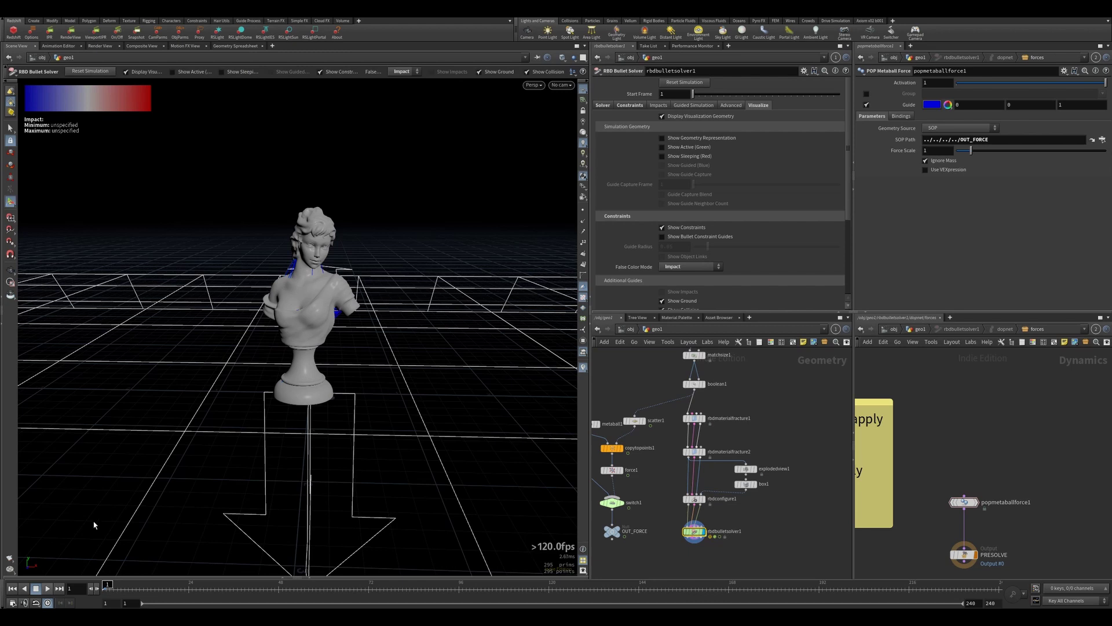
- Play the simulation to about frame 50, scrub back to frame 32 and examine the broken pieces' constraints up close in wireframe
click(36, 588)
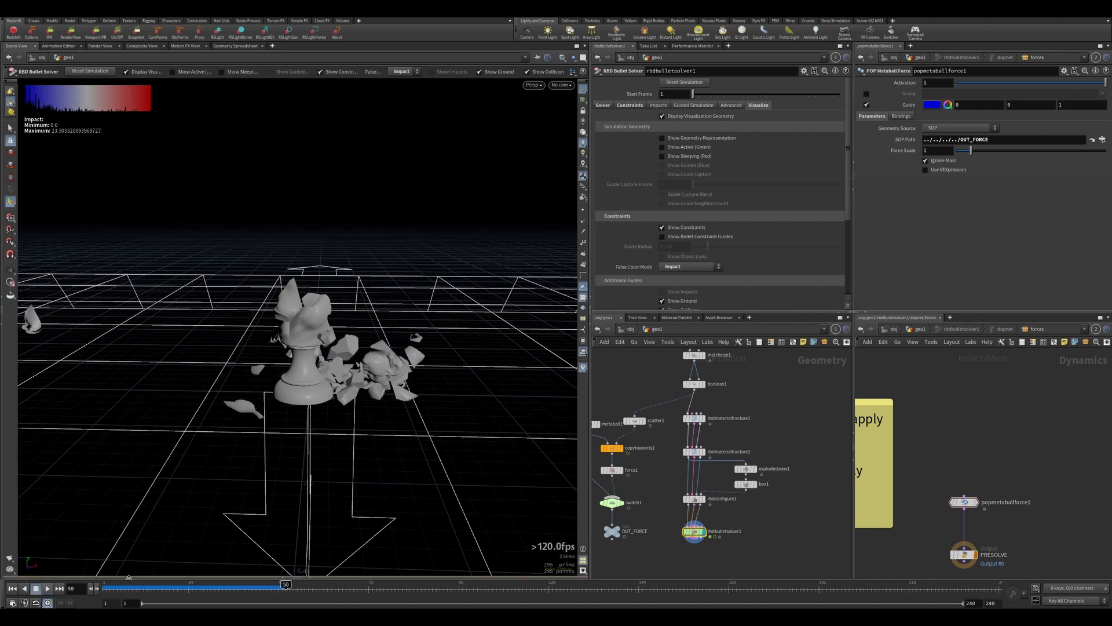
drag(129, 588, 218, 605)
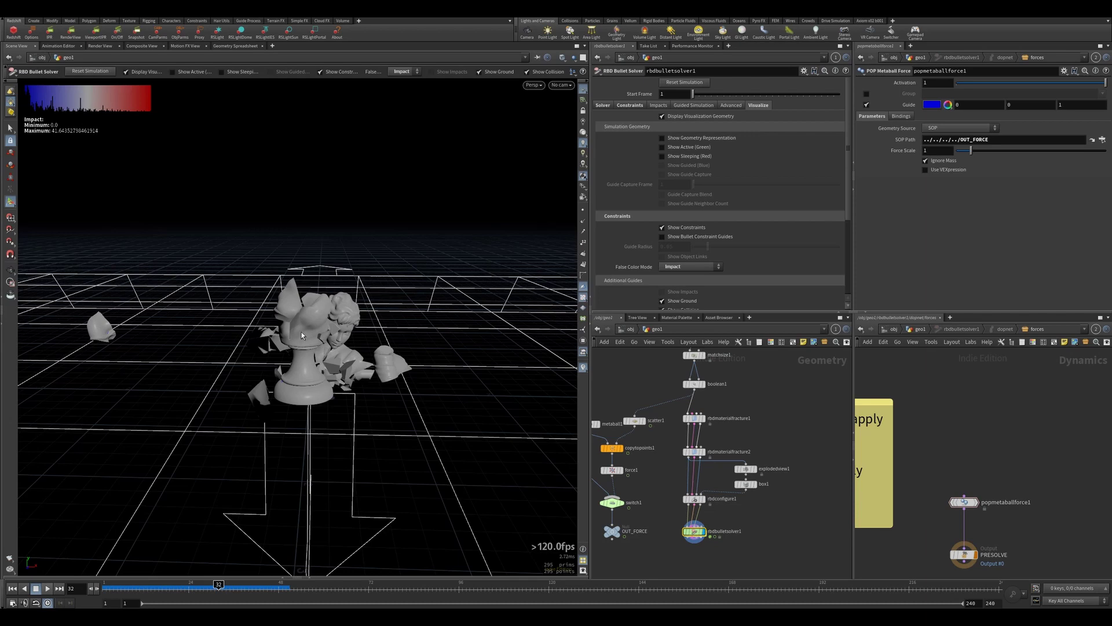
key(Escape)
drag(302, 334, 325, 266)
key(Return)
key(w)
key(Return)
- Look through cam1 again and return to the first frame
click(560, 84)
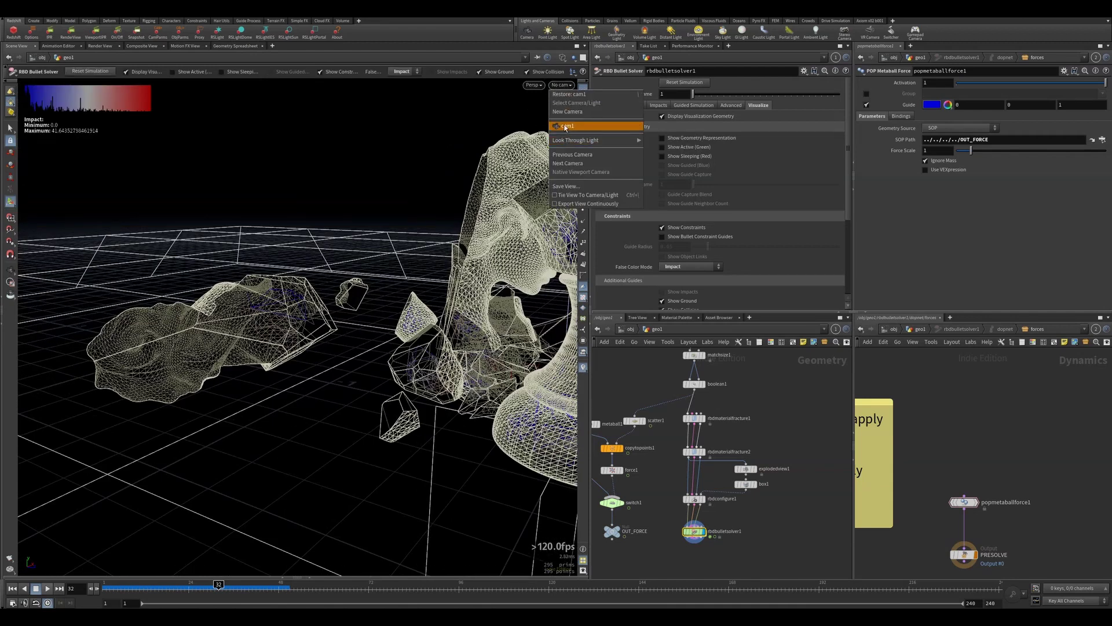
click(566, 127)
click(17, 587)
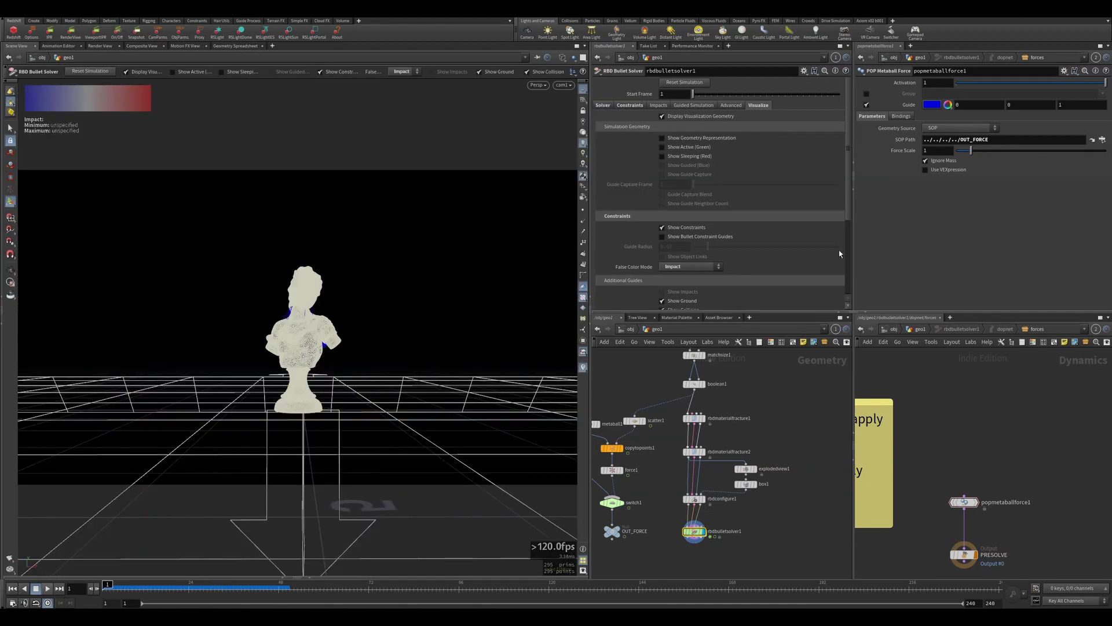
- Check the constraint settings of rbdmaterialfracture2 and set the solver's sub_fracture1 Impact Threshold to 20
click(694, 451)
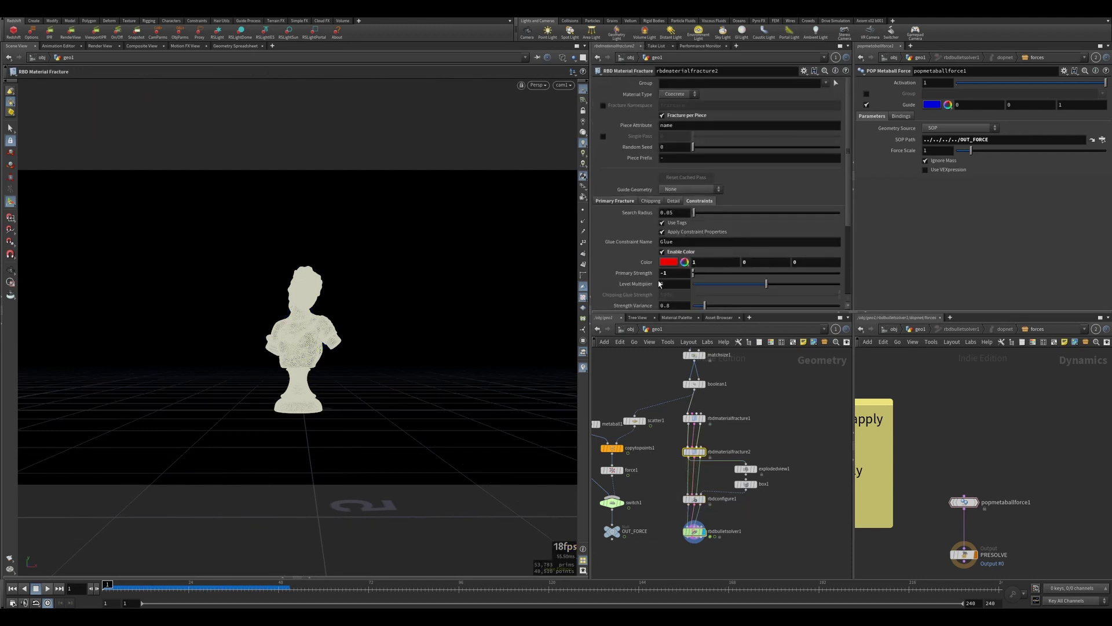
click(685, 532)
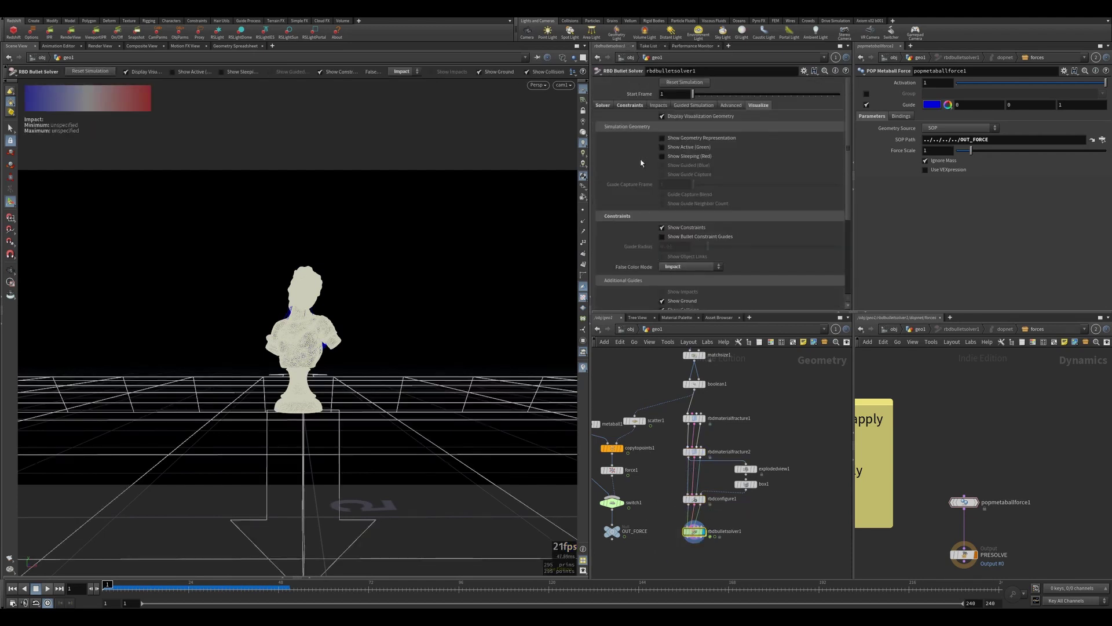
click(631, 105)
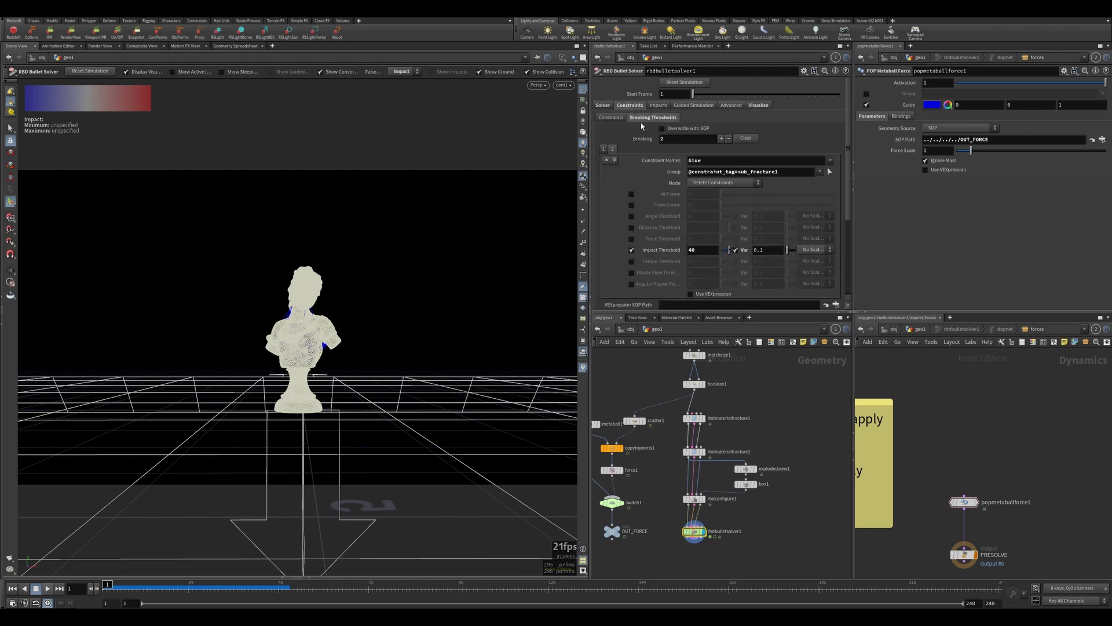
key(Return)
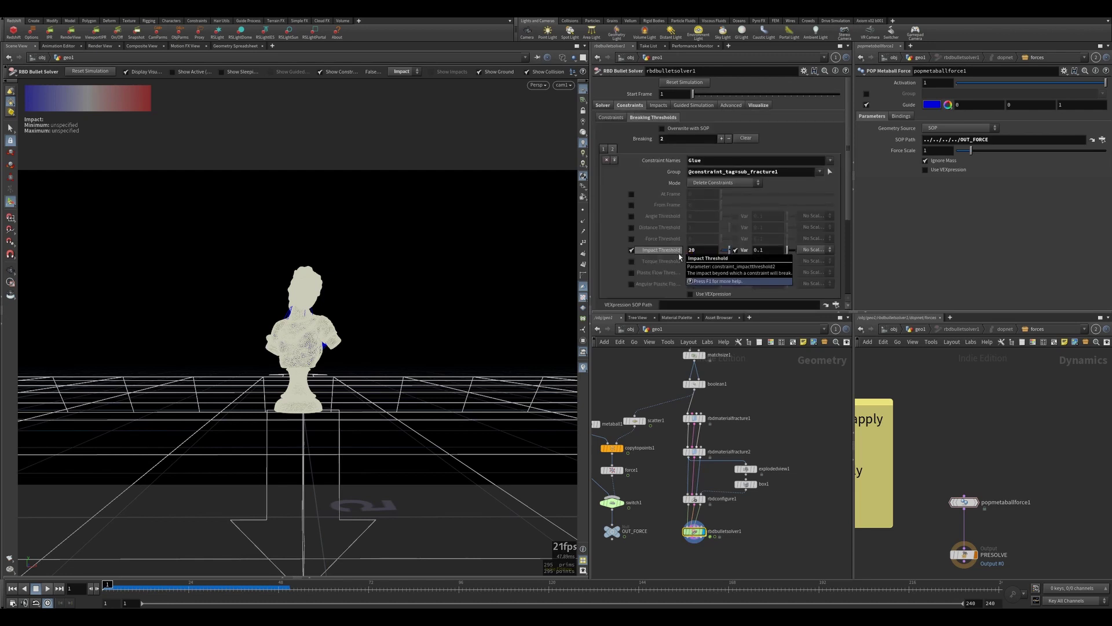
key(Escape)
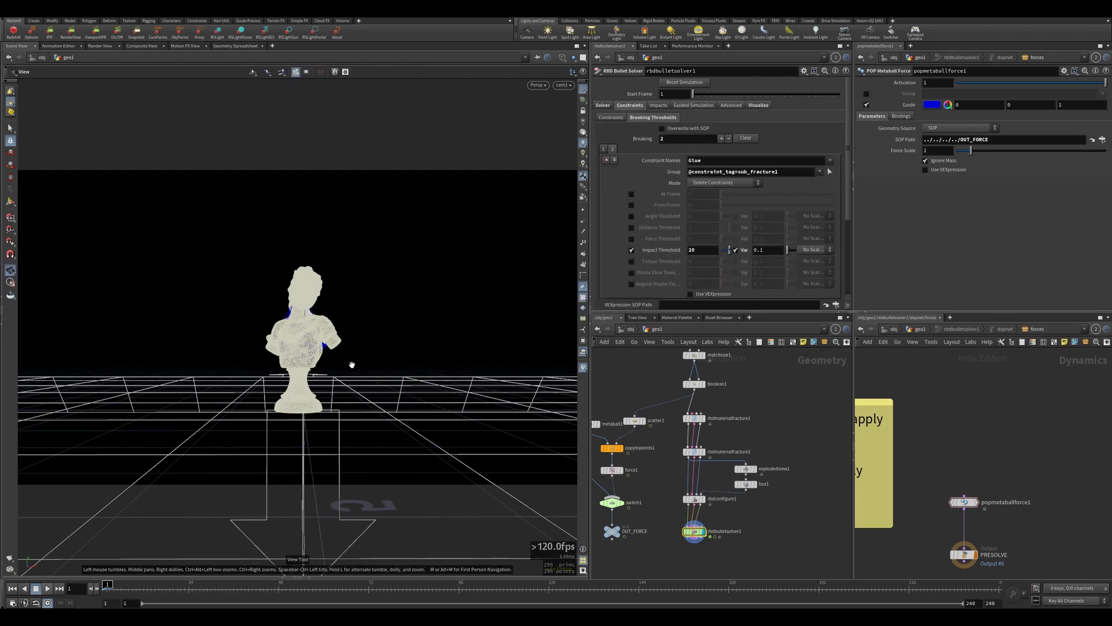
- Set rbdbulletsolver1's constraint False Color Mode to None and return the viewport to shaded display
click(756, 105)
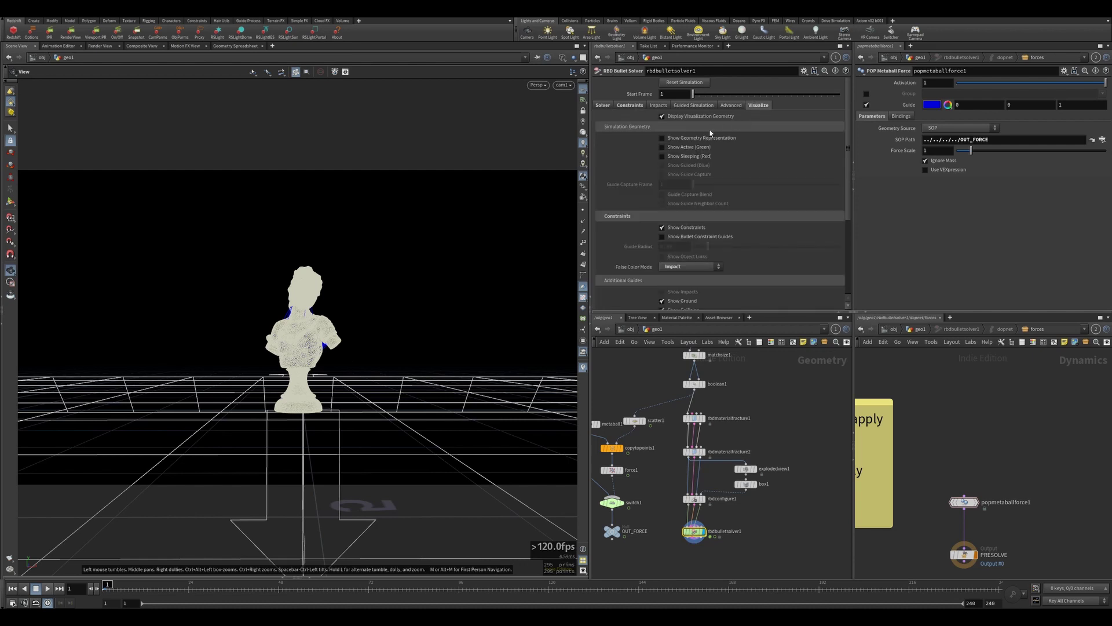
click(665, 264)
click(669, 275)
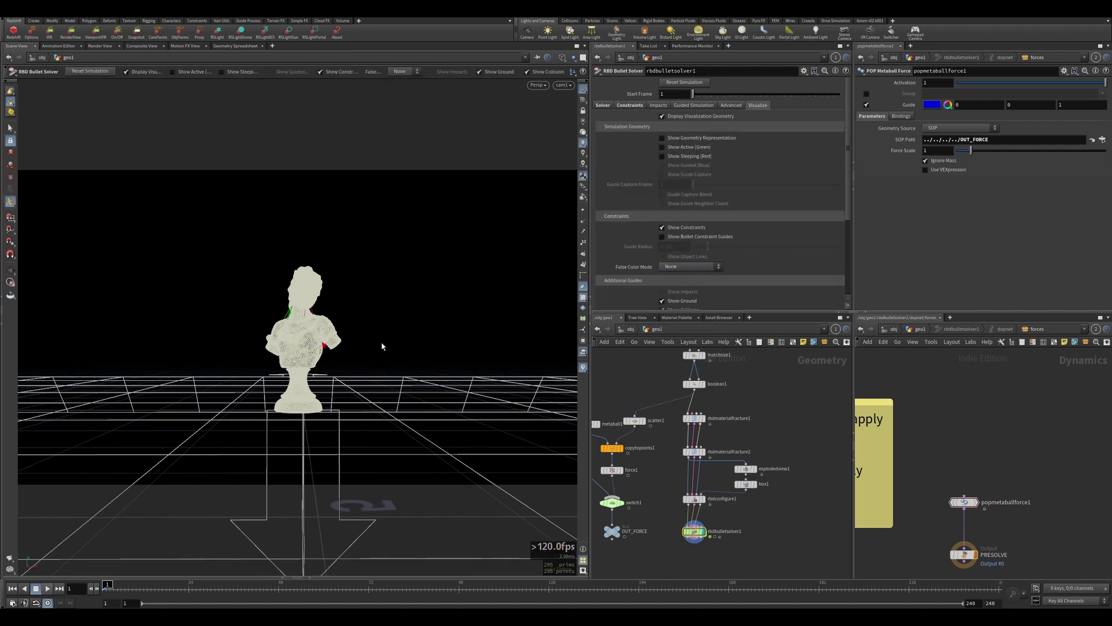
key(w)
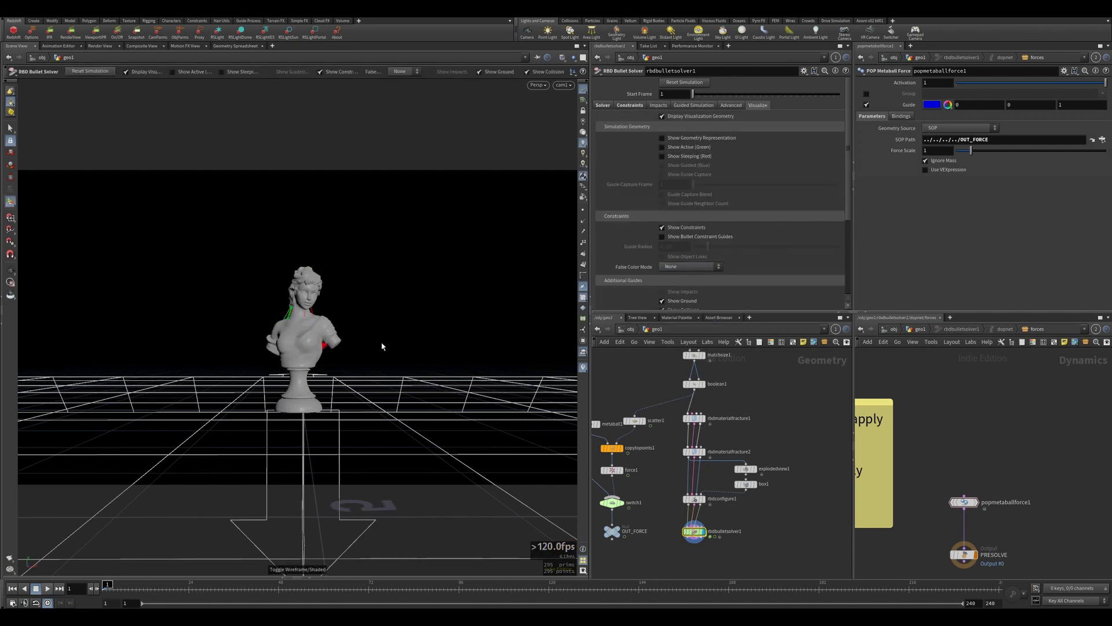
- Run the simulation to check how the bust breaks, and rewind to the first frame
click(46, 590)
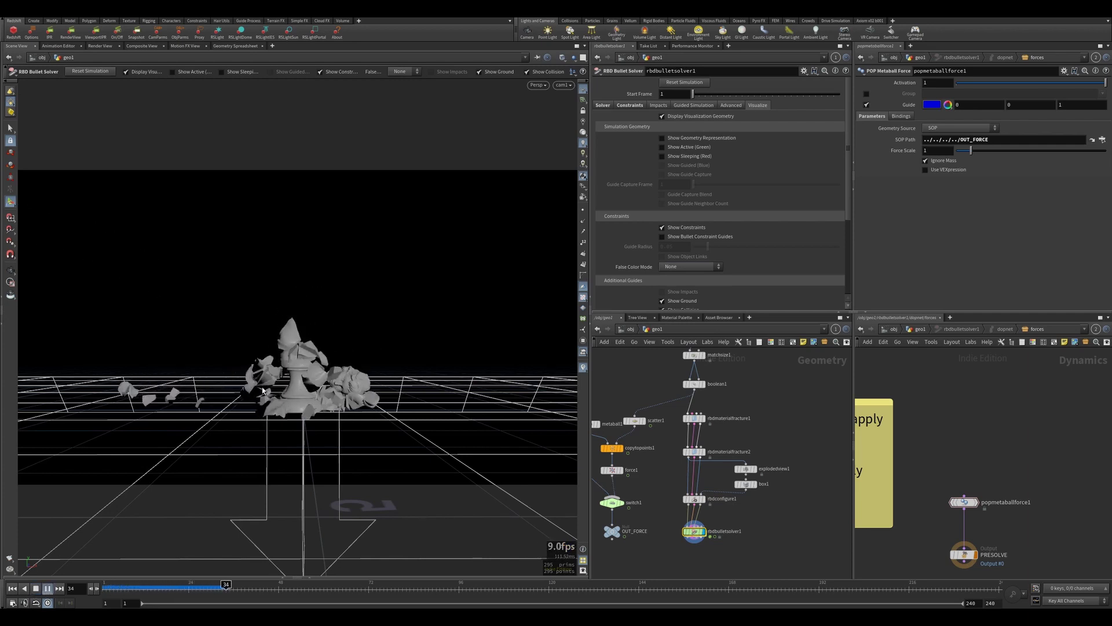
click(36, 588)
click(12, 588)
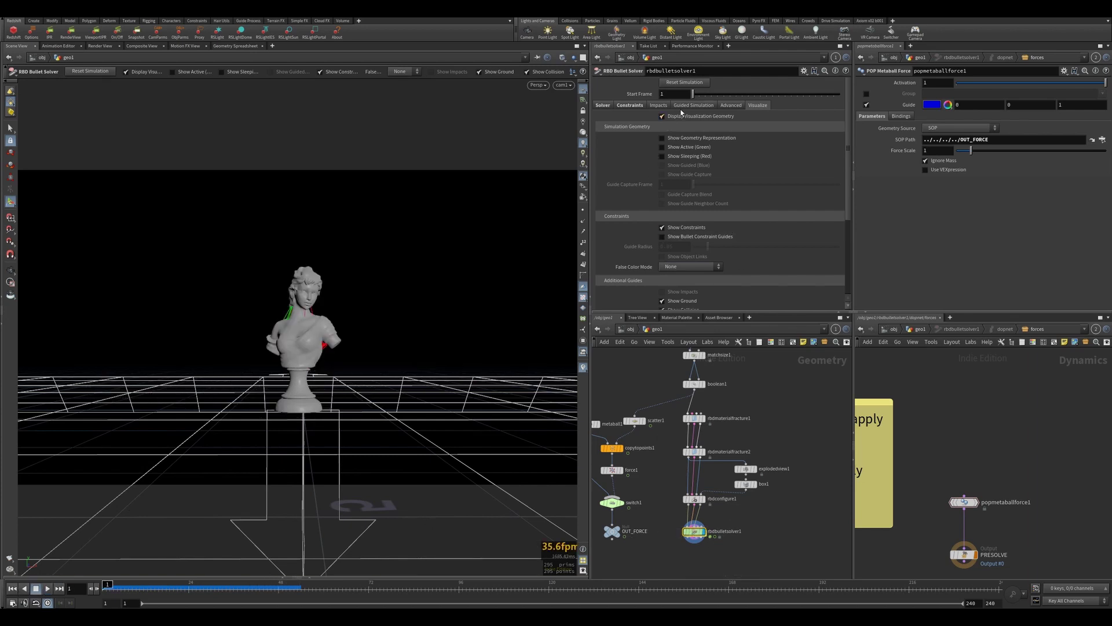
- Set the sub_fracture1 breaking entry's Impact Threshold to 40, rerun the simulation and rewind
click(637, 106)
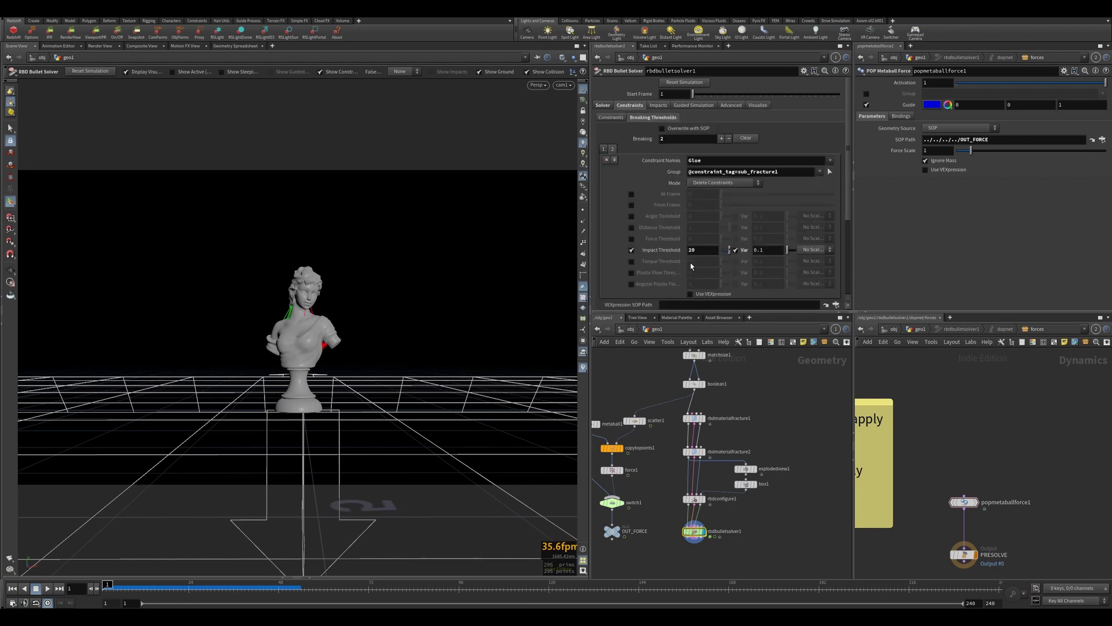
text(40)
key(Return)
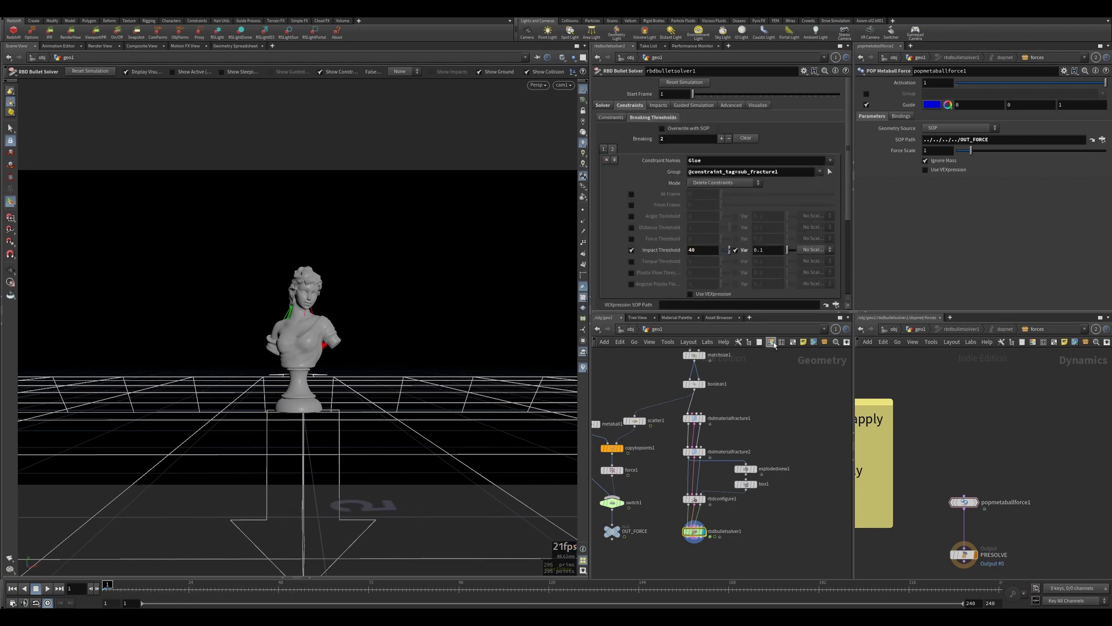
click(36, 589)
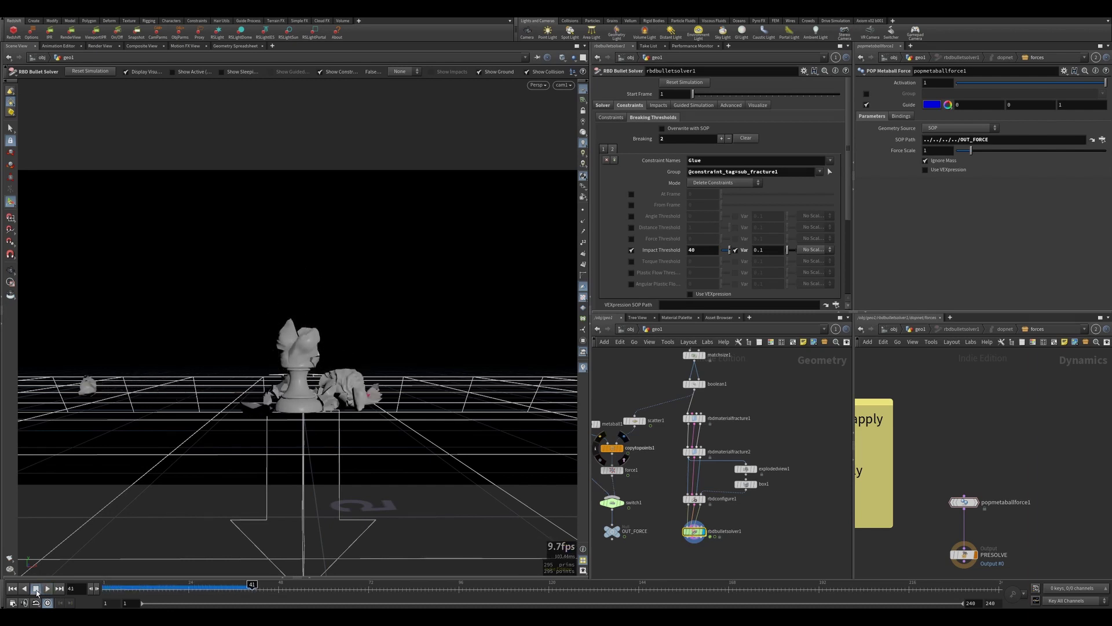
click(14, 589)
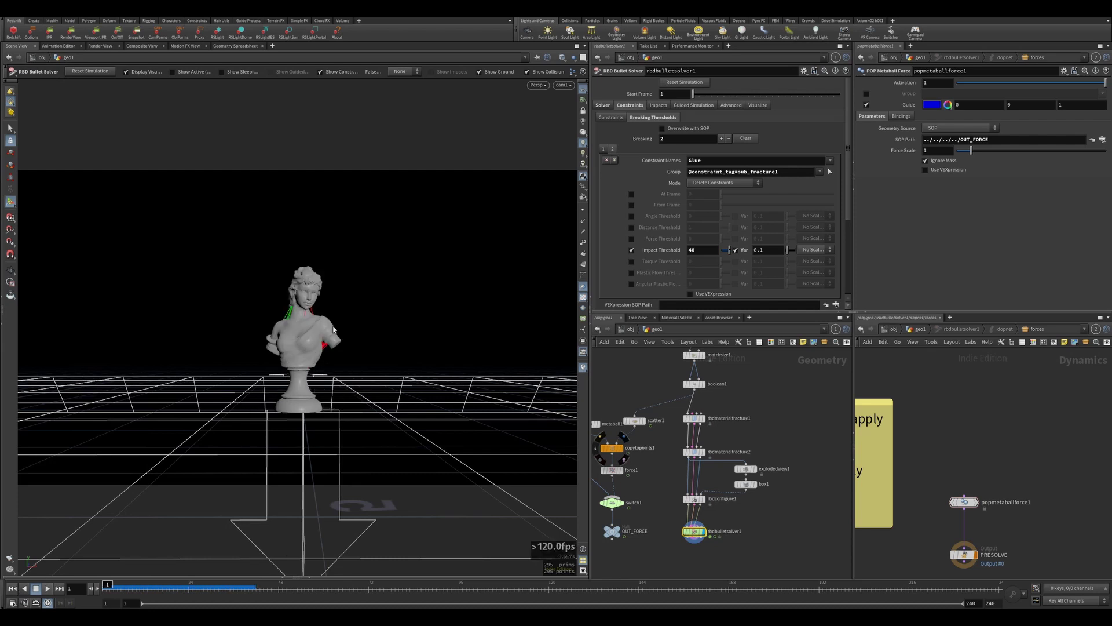
- Replay the simulation from a raised free view to frame 43 and examine the fragments from several angles
key(Escape)
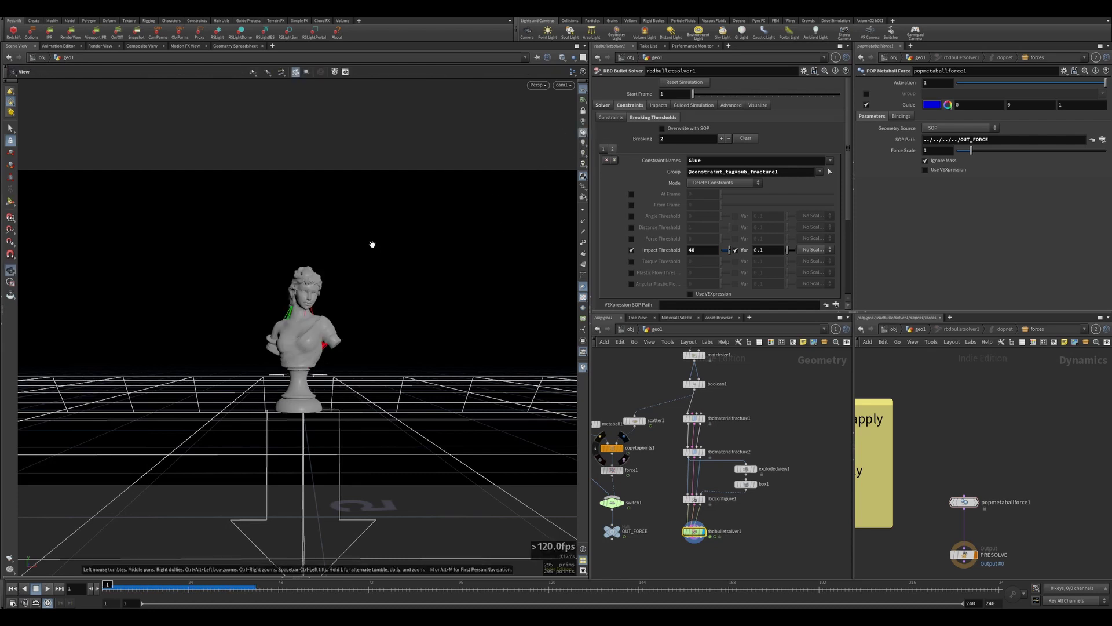
drag(299, 335, 294, 369)
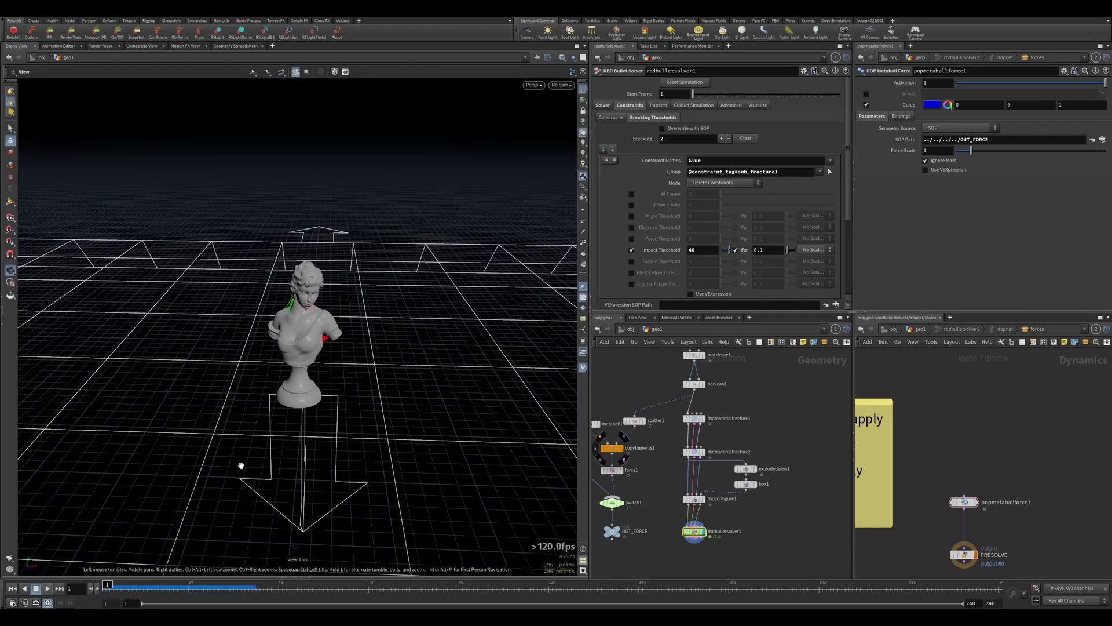
click(46, 589)
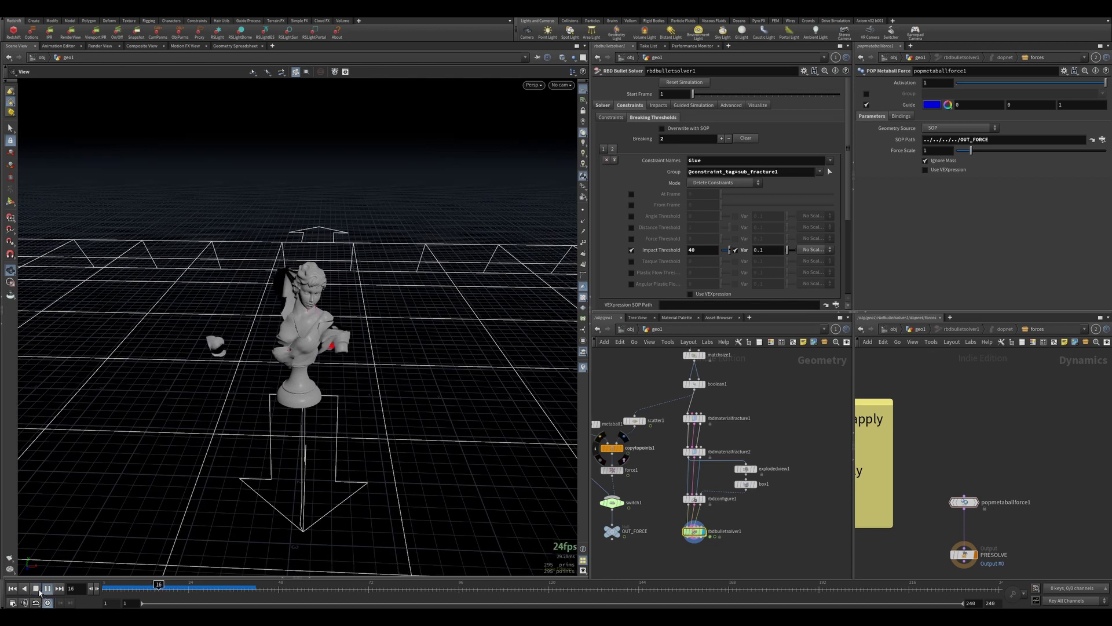
click(39, 589)
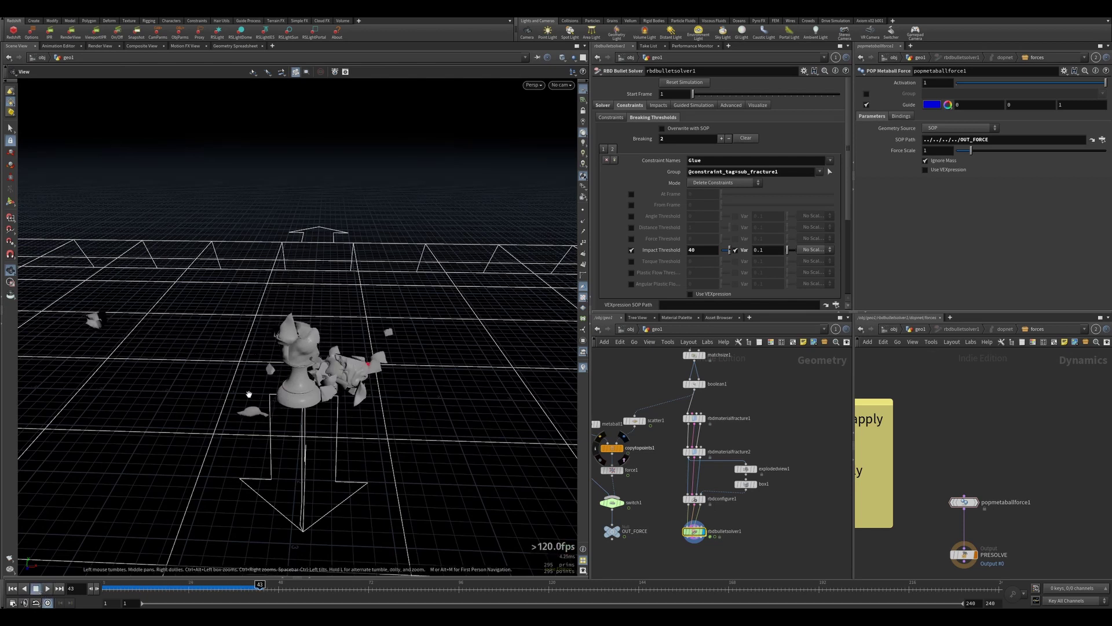
drag(249, 394, 410, 386)
drag(179, 384, 307, 371)
- Add a Normal node after rbdbulletsolver1, connect it to the solver's first output and display it
middle_drag(689, 570, 693, 523)
key(Tab)
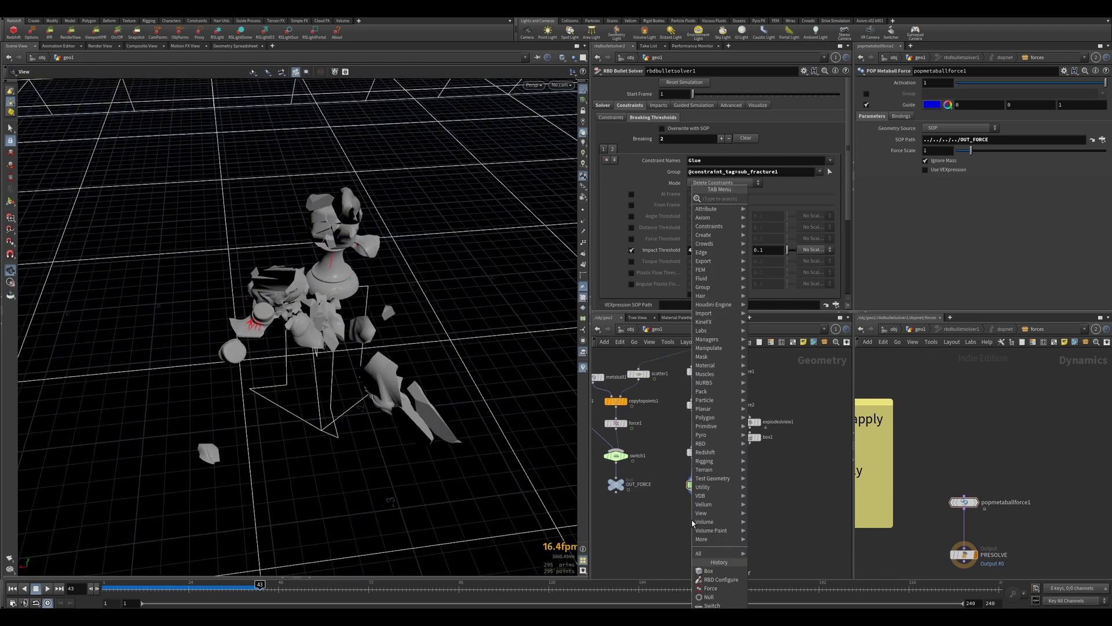
text(nor)
key(Return)
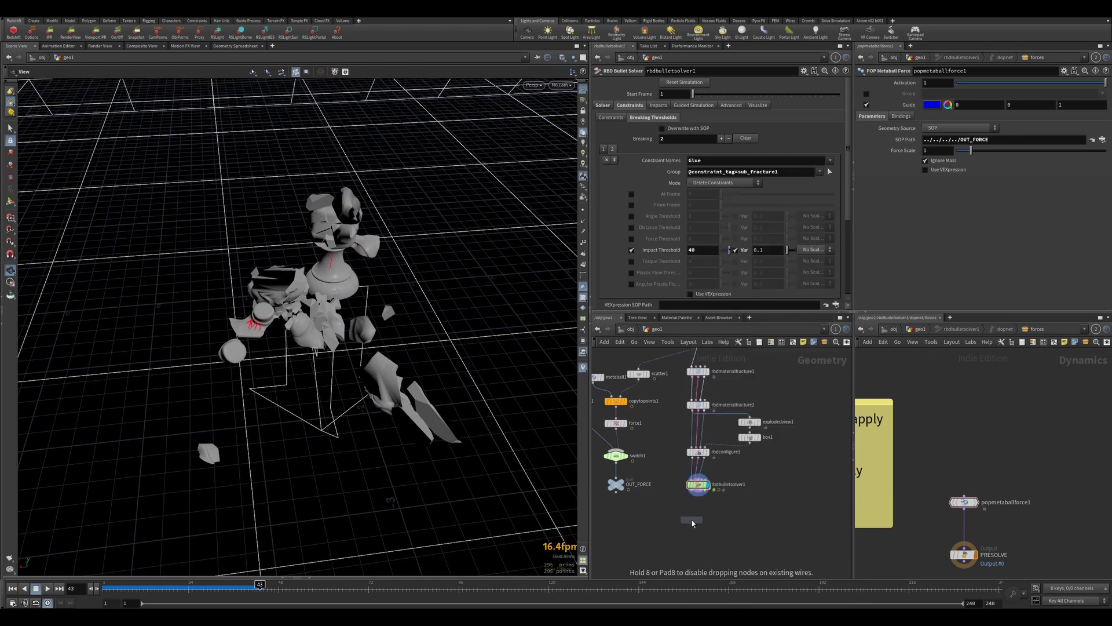
click(692, 523)
click(692, 514)
click(691, 493)
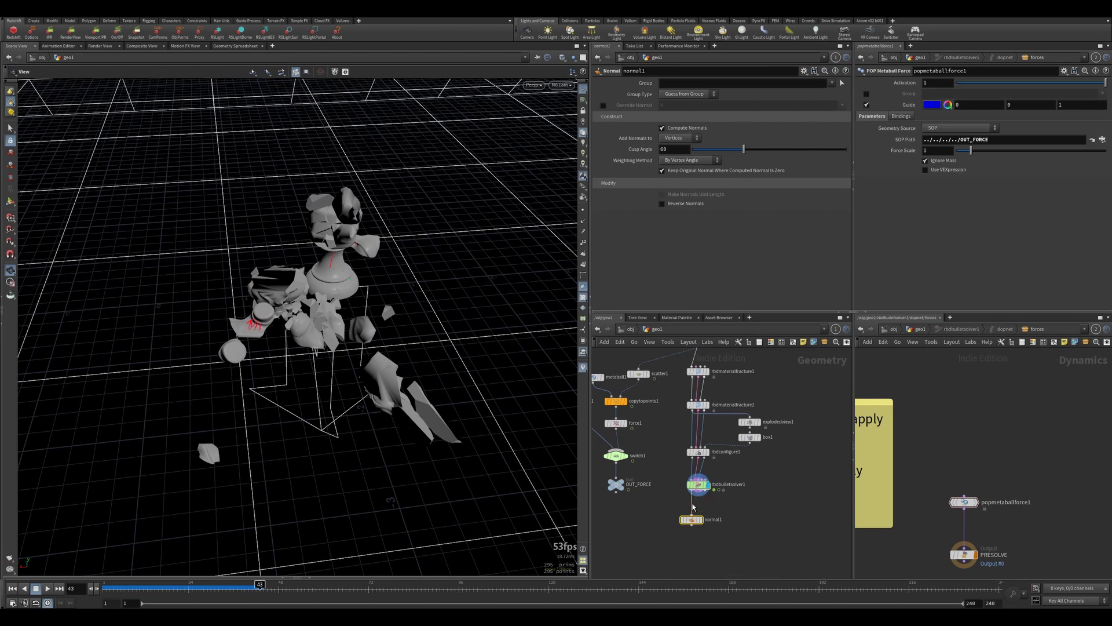
click(700, 519)
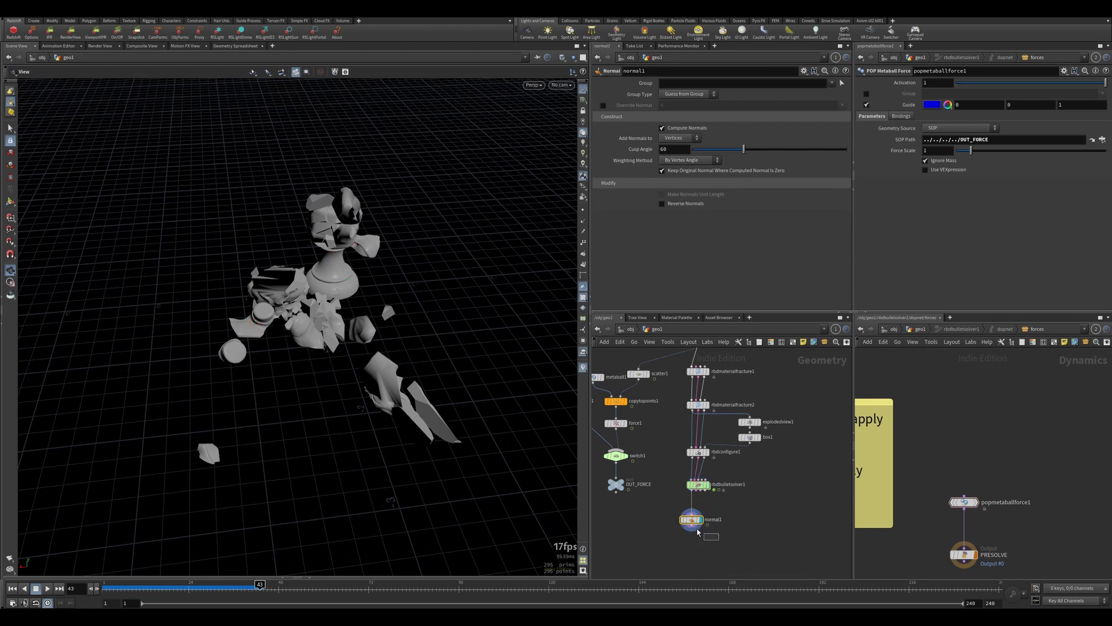
- Examine the shading of the fragments up close with and without lighting, and check normal1's data in the geometry spreadsheet
alt+drag(324, 272, 405, 281)
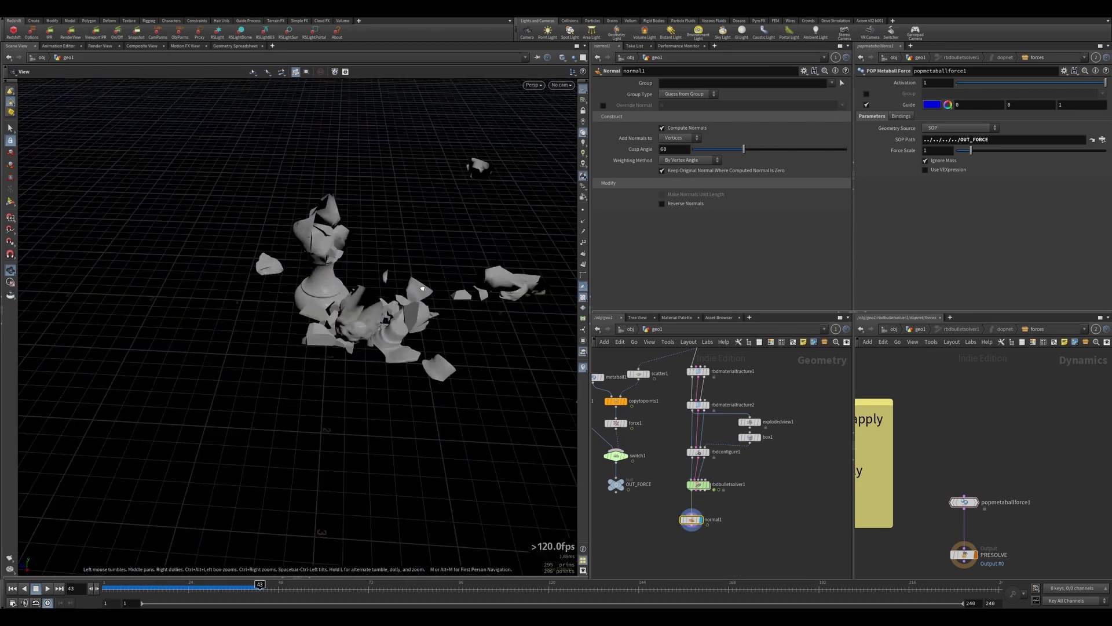
alt+right_drag(358, 275, 373, 301)
mouse_move(374, 301)
mouse_down()
mouse_move(405, 268)
mouse_move(377, 297)
mouse_up()
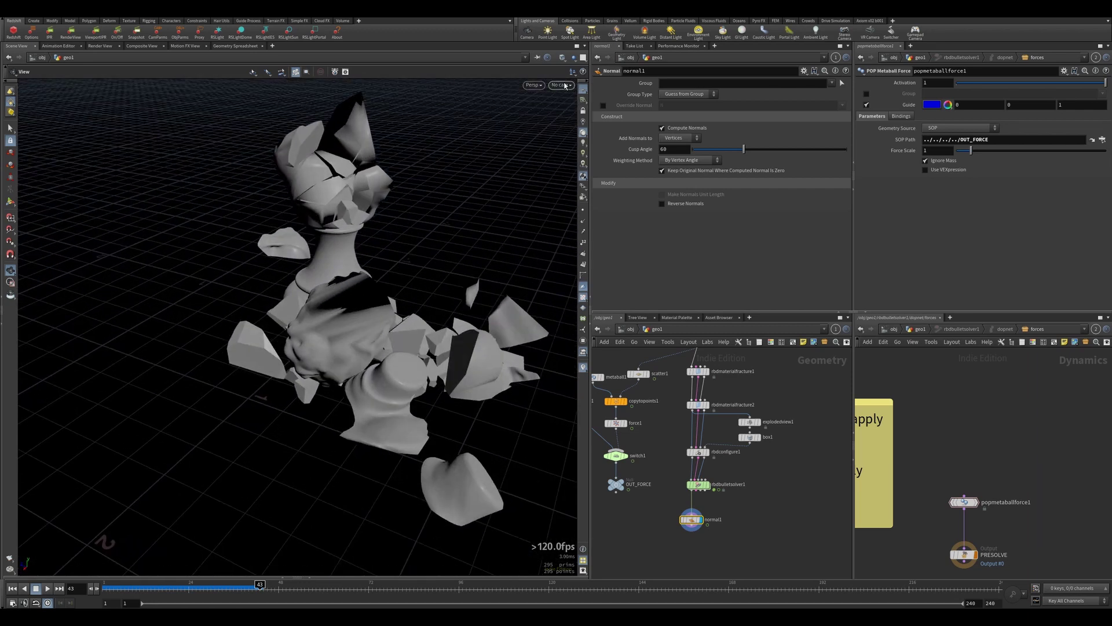
click(248, 46)
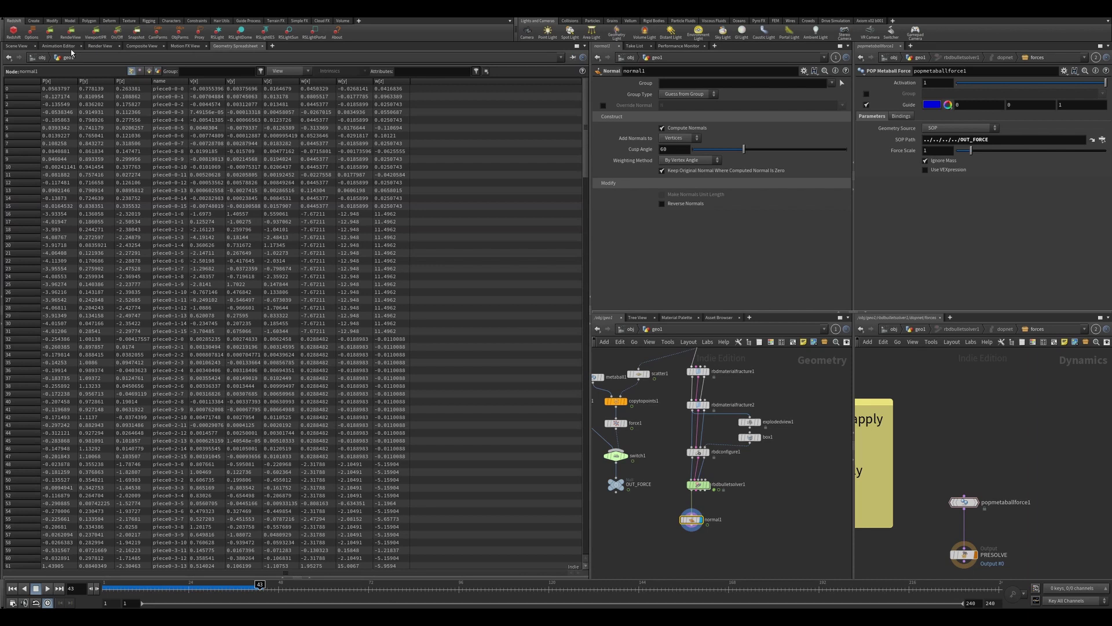
click(16, 46)
click(584, 132)
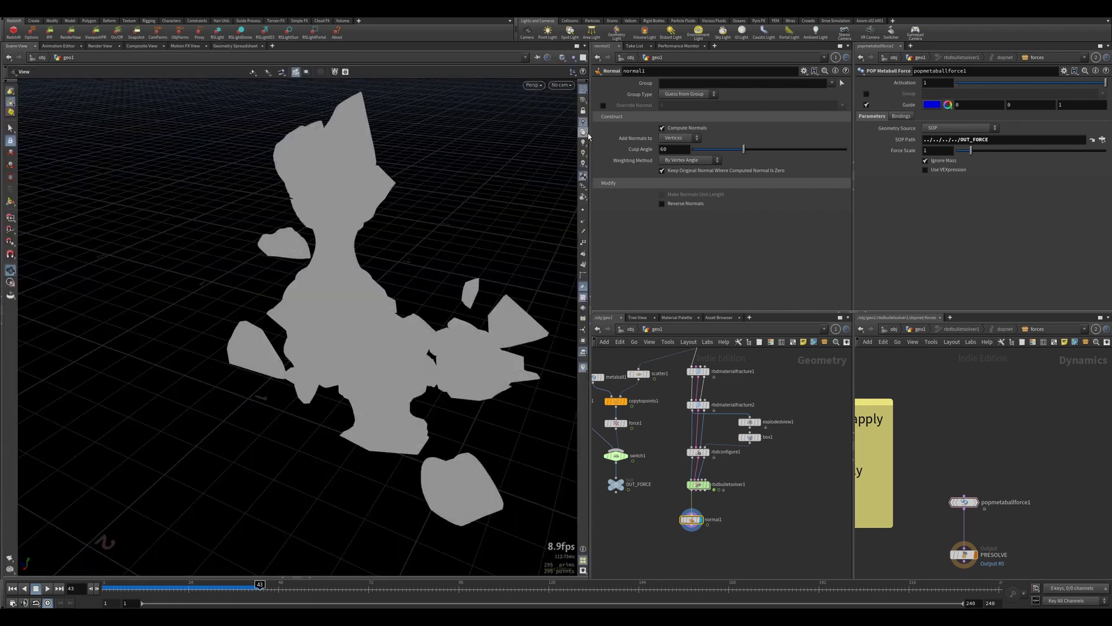
click(584, 133)
- Set the viewport display mode to Flat Shaded and view the fragments from the other side
click(562, 57)
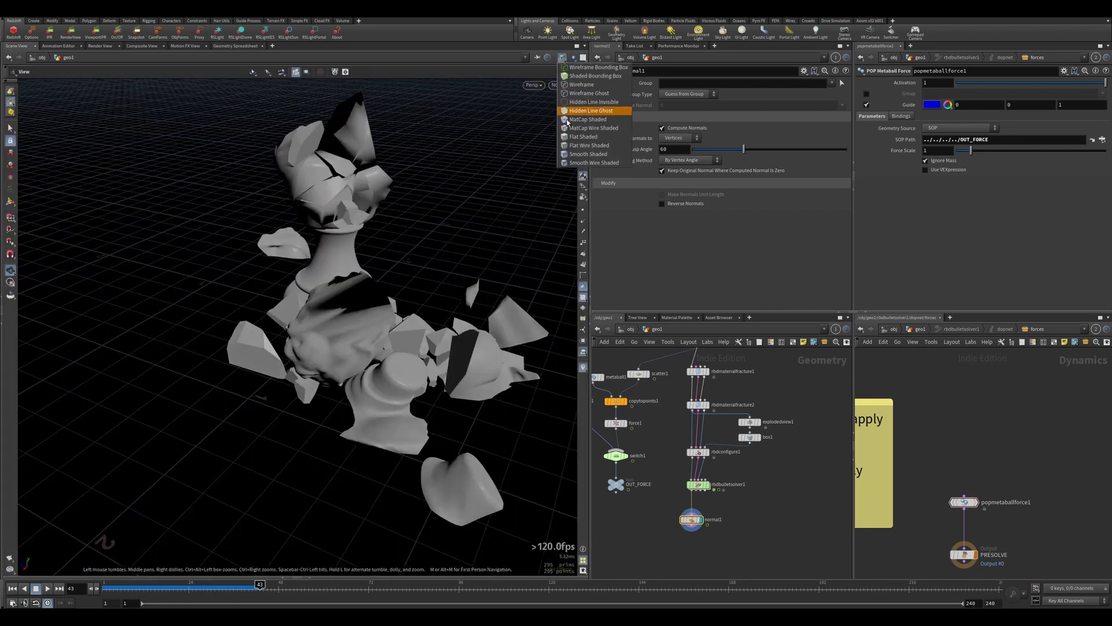
click(582, 137)
mouse_move(512, 174)
mouse_down()
mouse_move(432, 213)
mouse_move(548, 134)
mouse_up()
drag(442, 211, 265, 307)
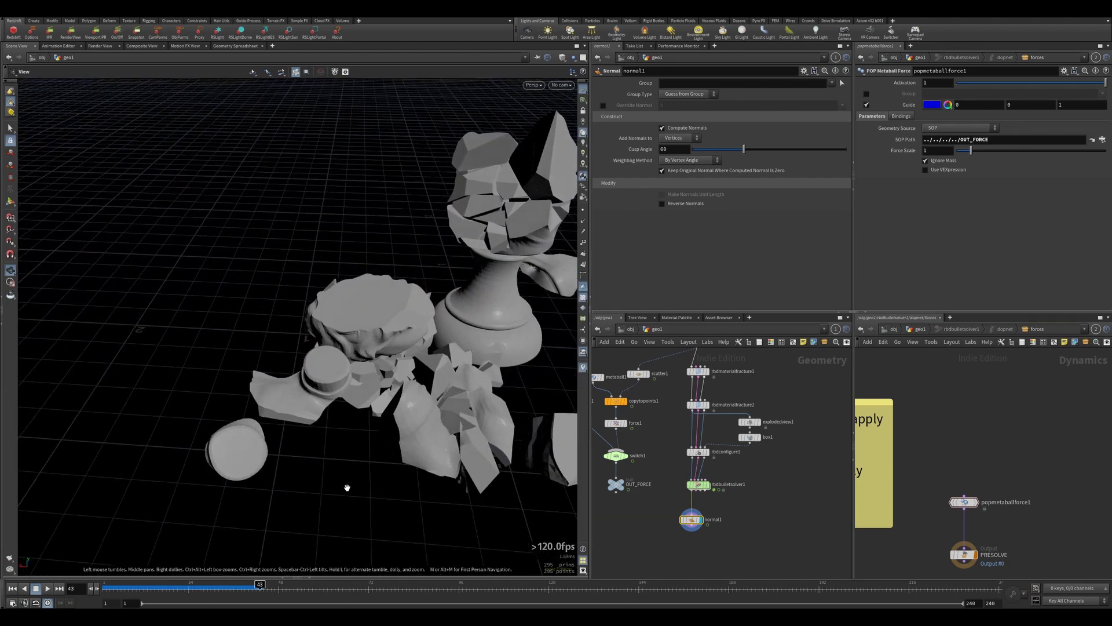
- Scrub the simulation back to frame 30 and inspect the fragments in wireframe
drag(236, 595, 214, 580)
drag(461, 313, 261, 500)
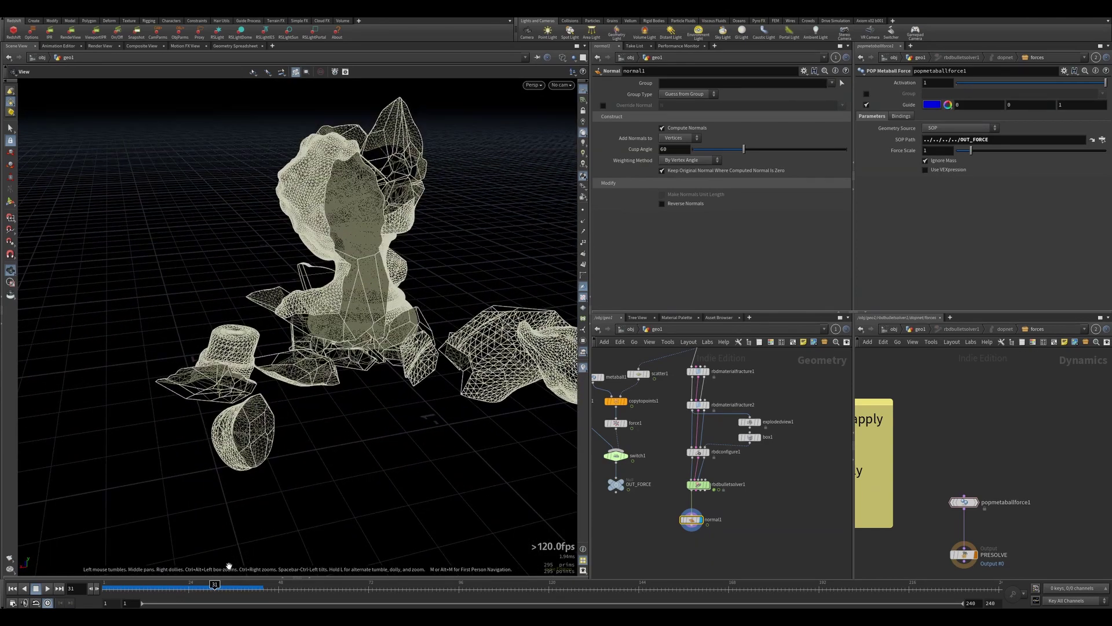
mouse_move(215, 586)
mouse_down()
mouse_move(174, 588)
mouse_move(211, 586)
mouse_up()
- Display rbdbulletsolver1 and step through the frames up to about frame 39 to examine the remaining glue constraints in wireframe
click(705, 485)
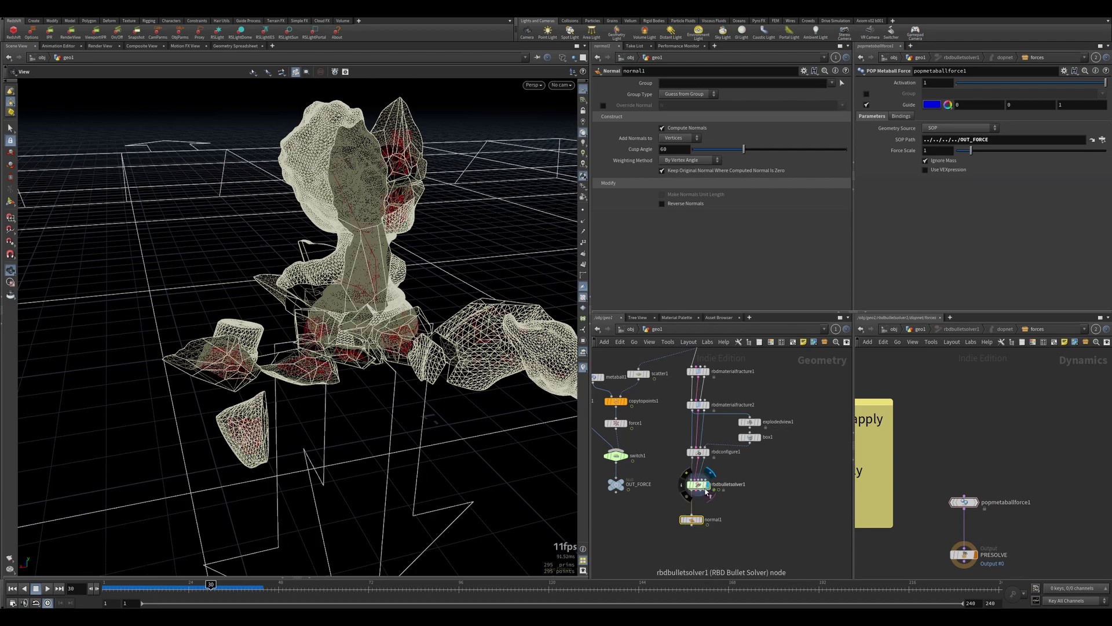
click(701, 487)
drag(398, 268, 211, 420)
drag(318, 380, 381, 370)
key(Right)
key(Right)
key(Right)
key(Left)
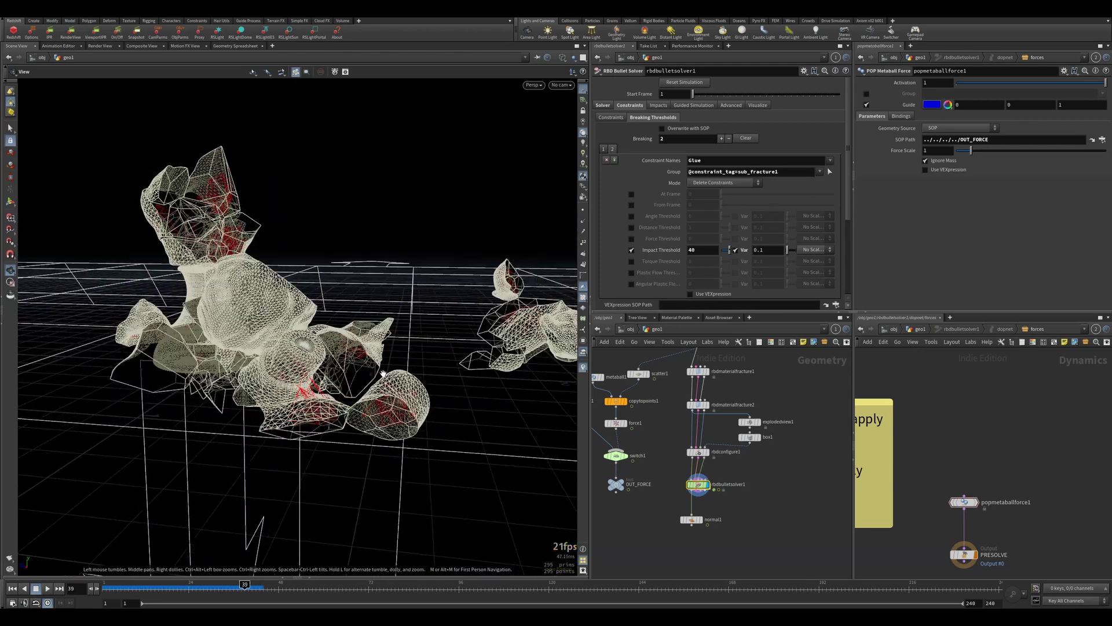
- Play the simulation and examine the wireframe fragments and their remaining glue constraints up close from different sides
key(Down)
key(Up)
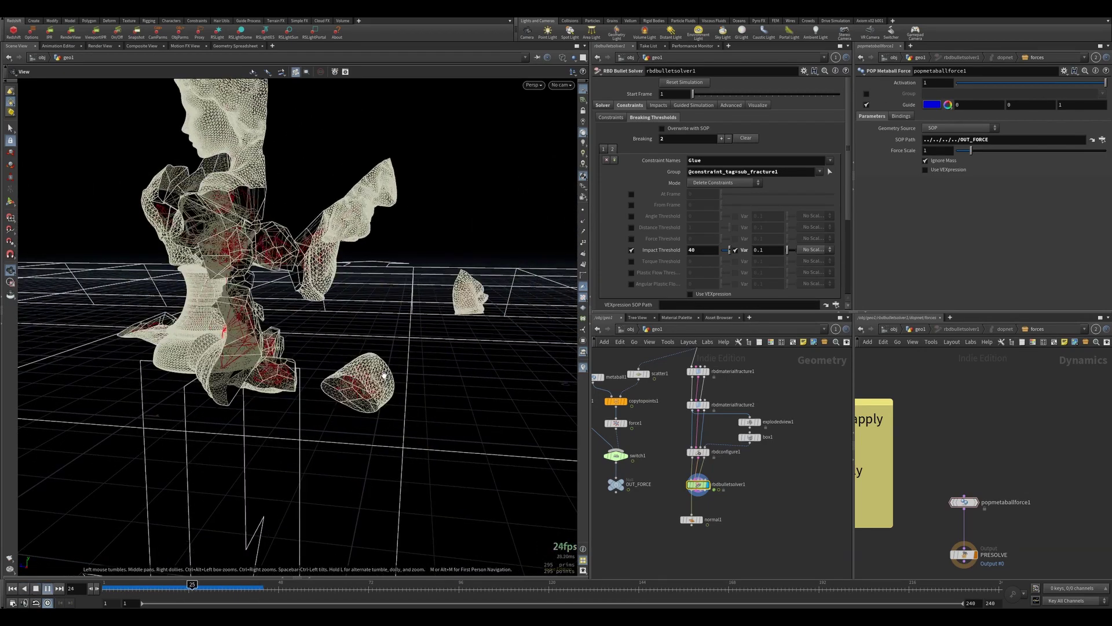
drag(517, 317, 270, 201)
right_drag(270, 201, 102, 285)
drag(102, 286, 348, 263)
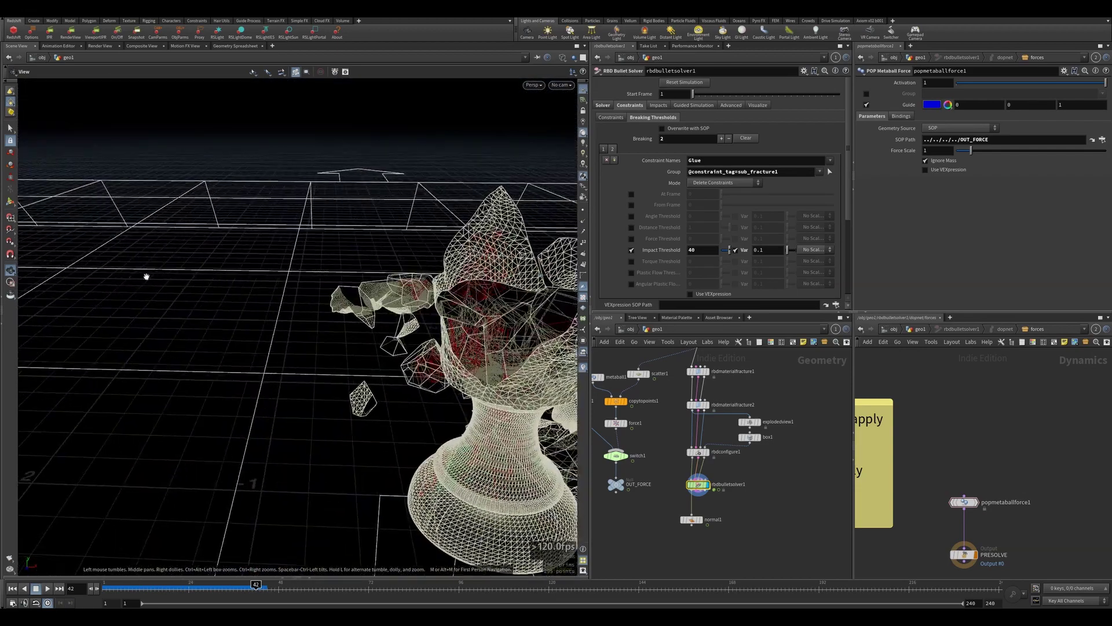
middle_drag(147, 275, 315, 221)
middle_drag(138, 213, 427, 286)
drag(139, 288, 110, 291)
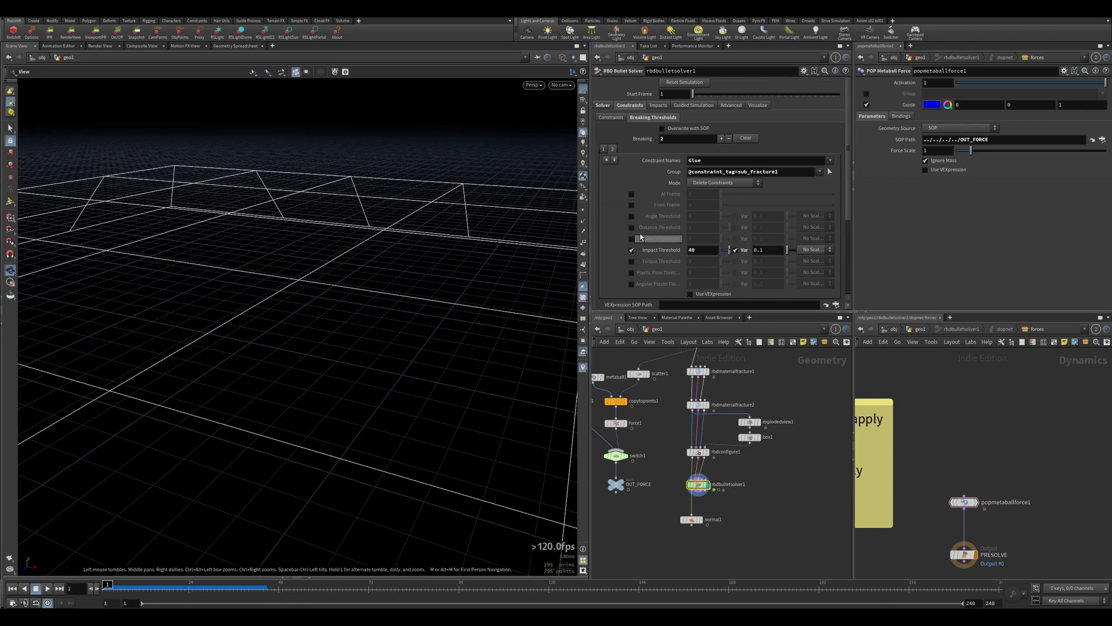
- Enable a VEXpression on the sub_fracture1 breaking threshold and load the preset "Break when connected pieces' velocities diverge"
scroll(607, 236, down, 3)
scroll(608, 237, up, 3)
drag(383, 310, 288, 293)
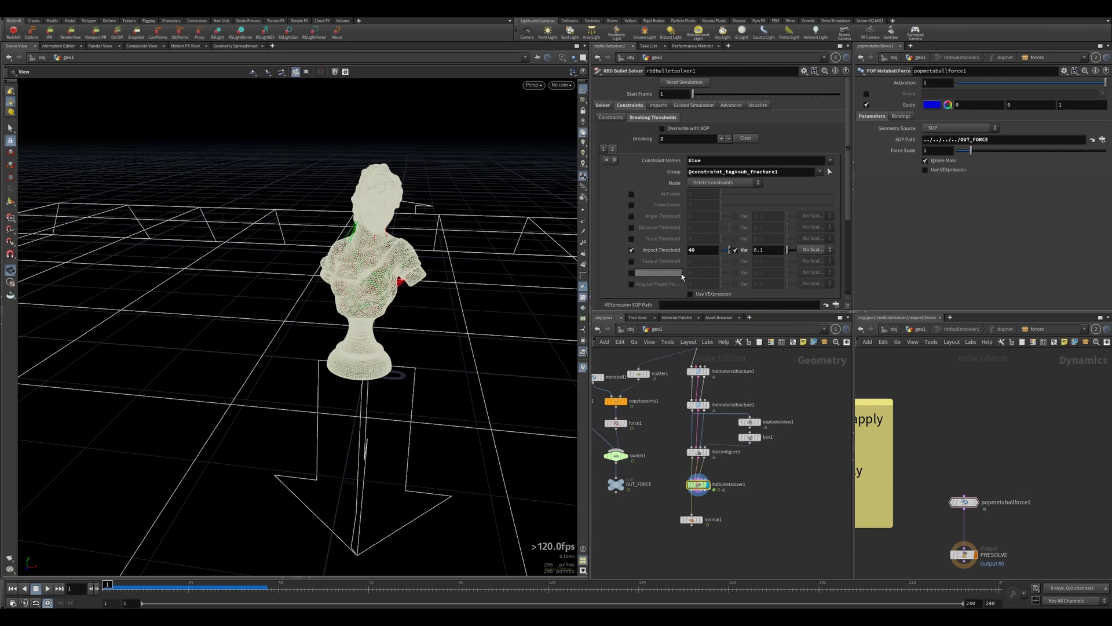
scroll(676, 266, down, 4)
click(706, 175)
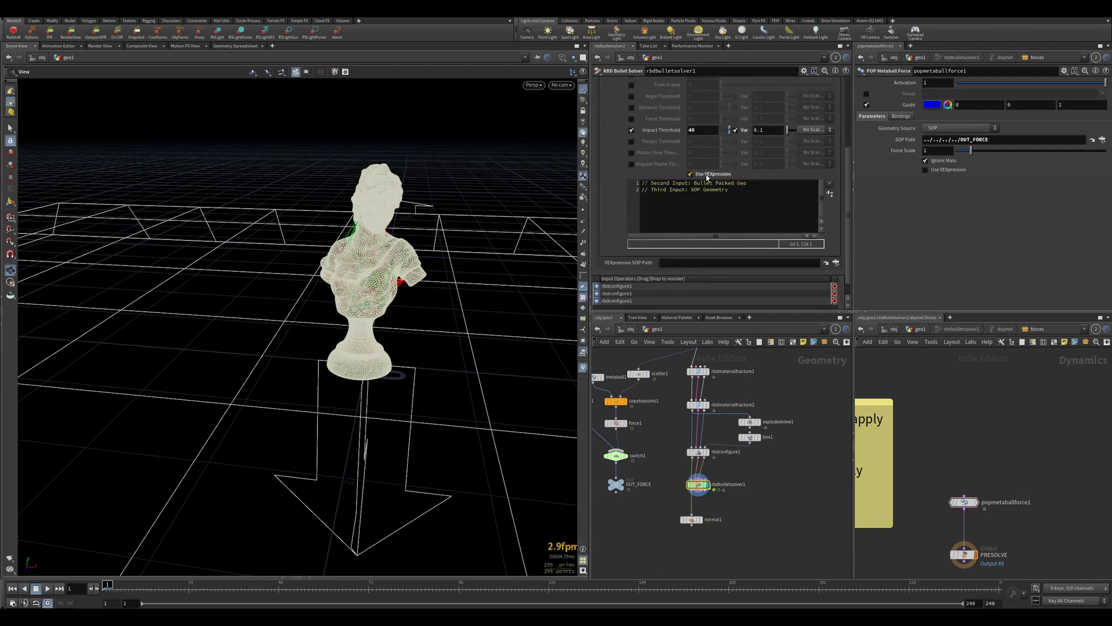
click(829, 184)
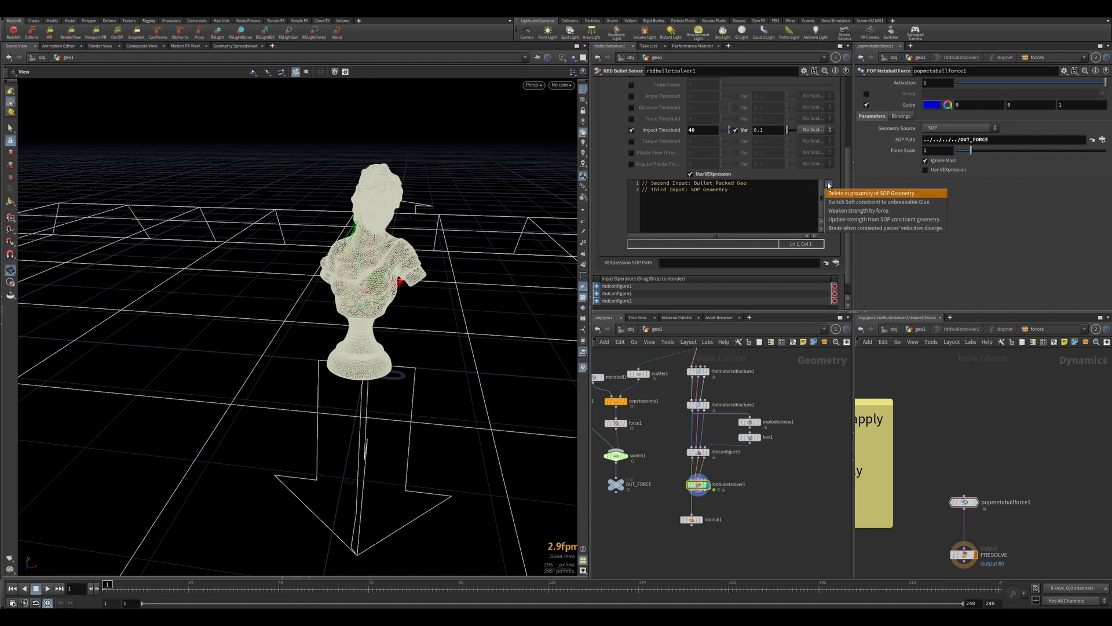
click(845, 228)
scroll(396, 270, up, 10)
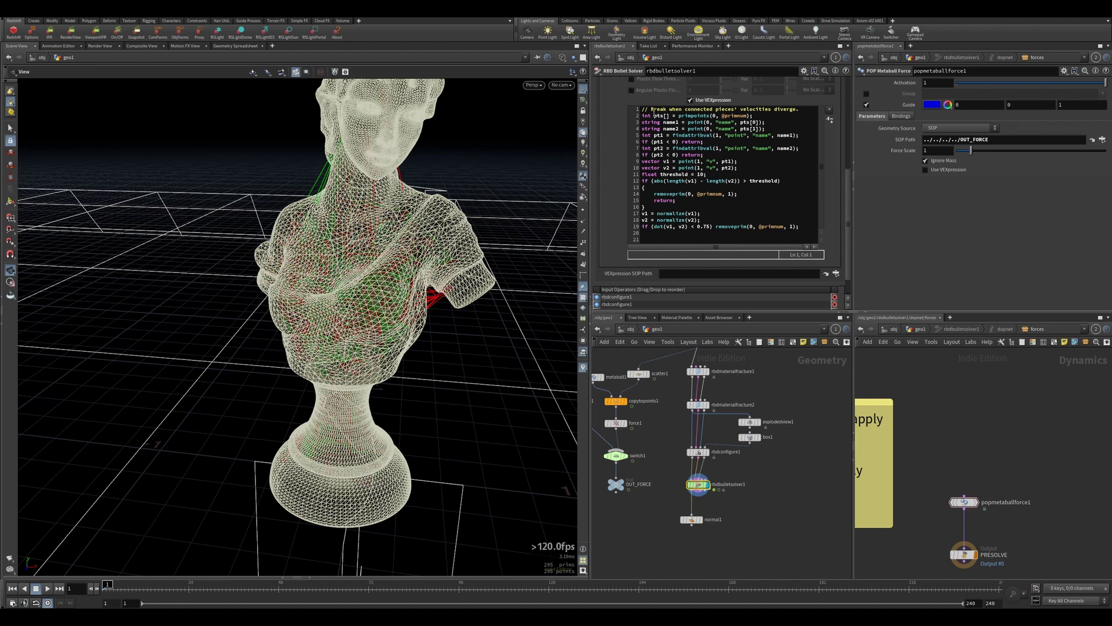
- Review the VEXpression's velocity checks and comment out its last line, which removes primitives when dot(v1, v2) < 0.75
click(654, 116)
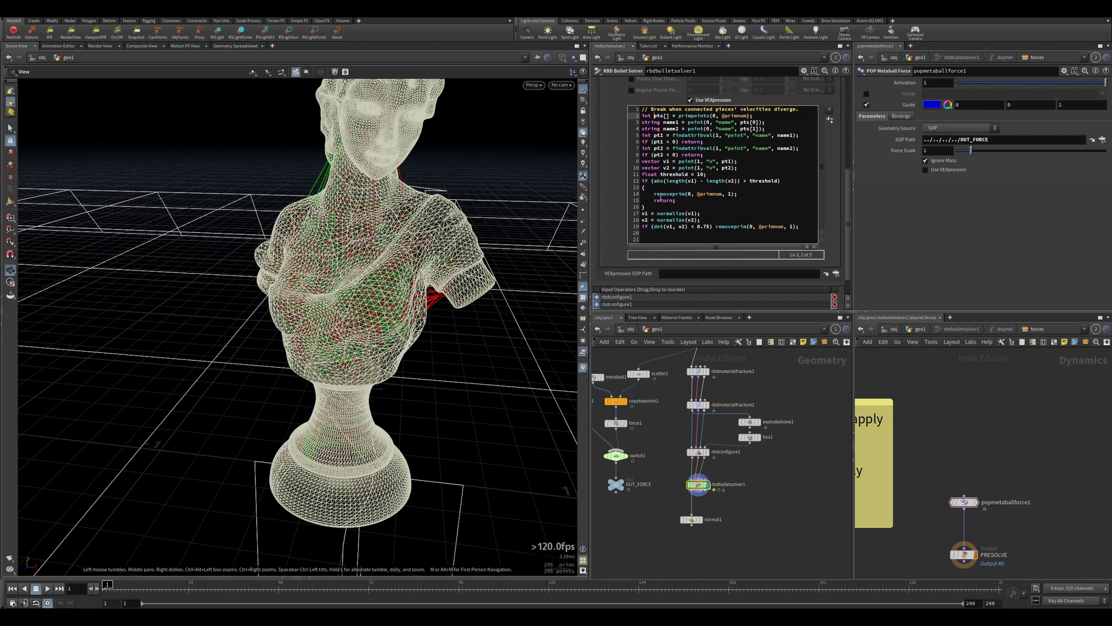
click(697, 174)
drag(642, 181, 683, 195)
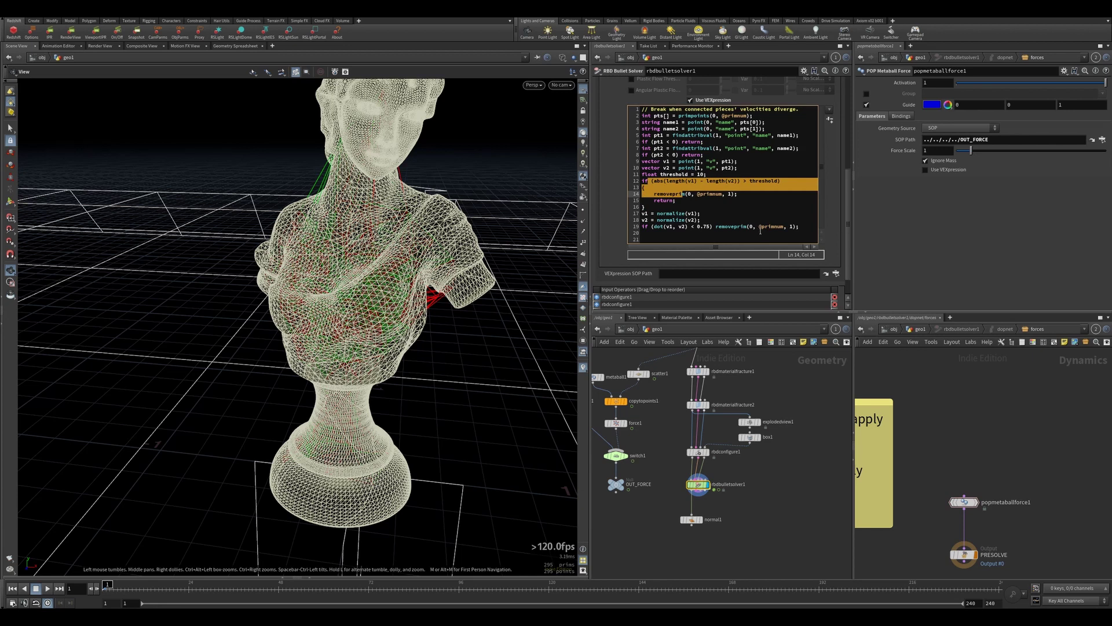
click(724, 214)
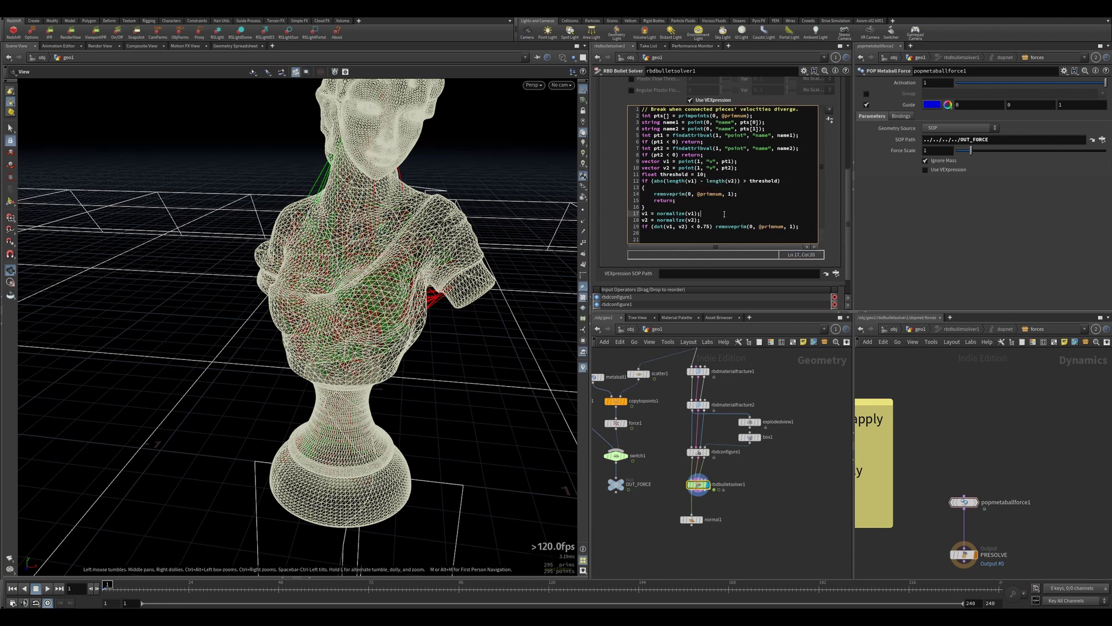
drag(641, 213, 804, 226)
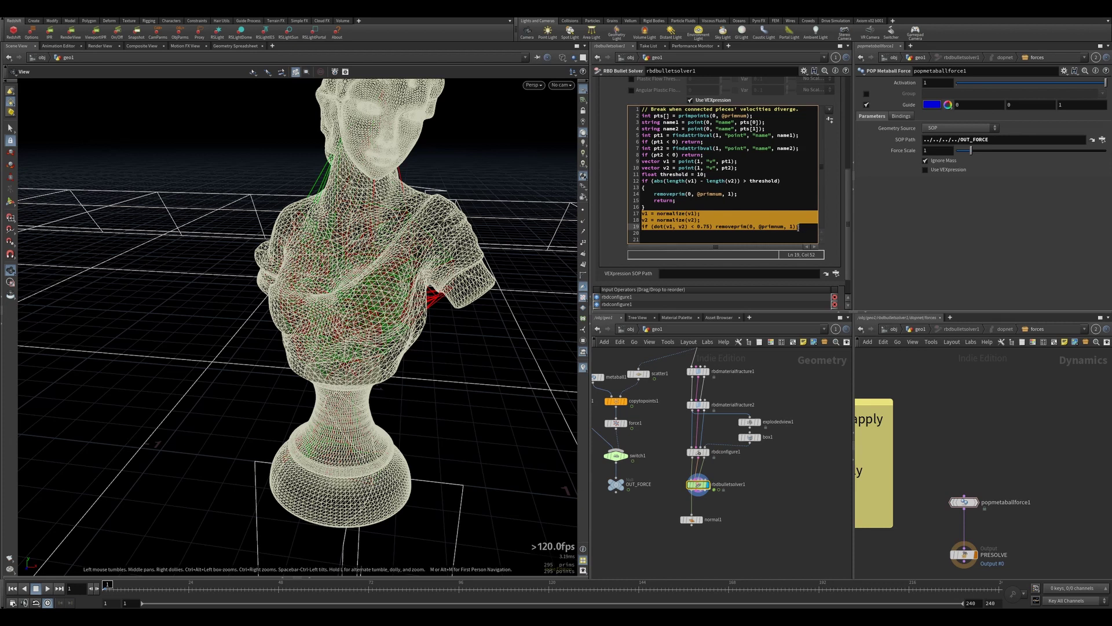
click(651, 227)
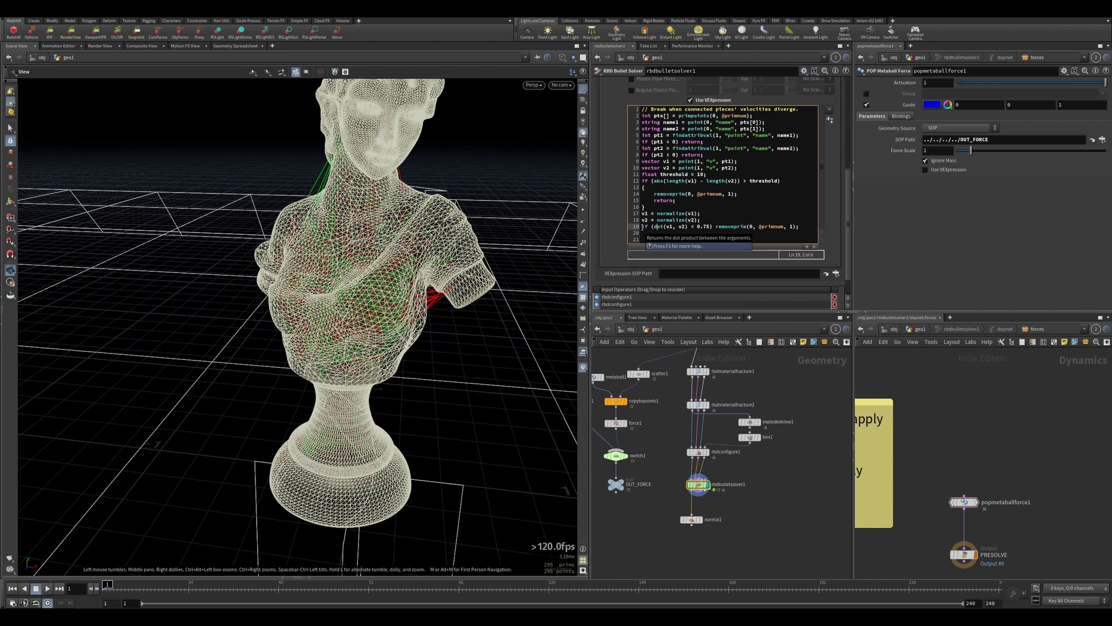
click(642, 226)
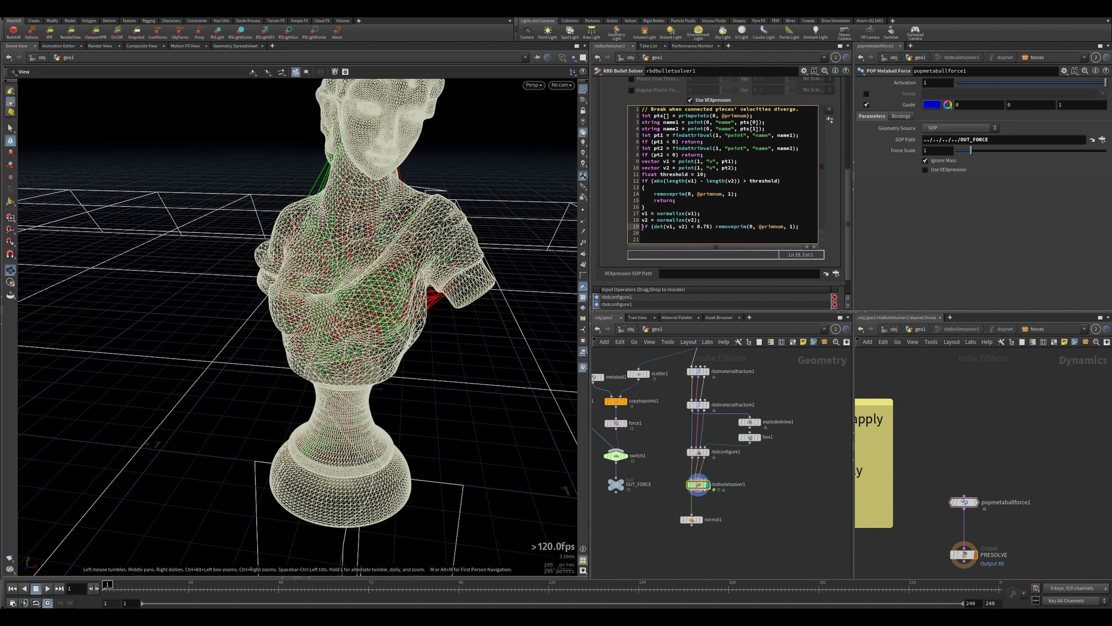
text(//)
double_click(700, 175)
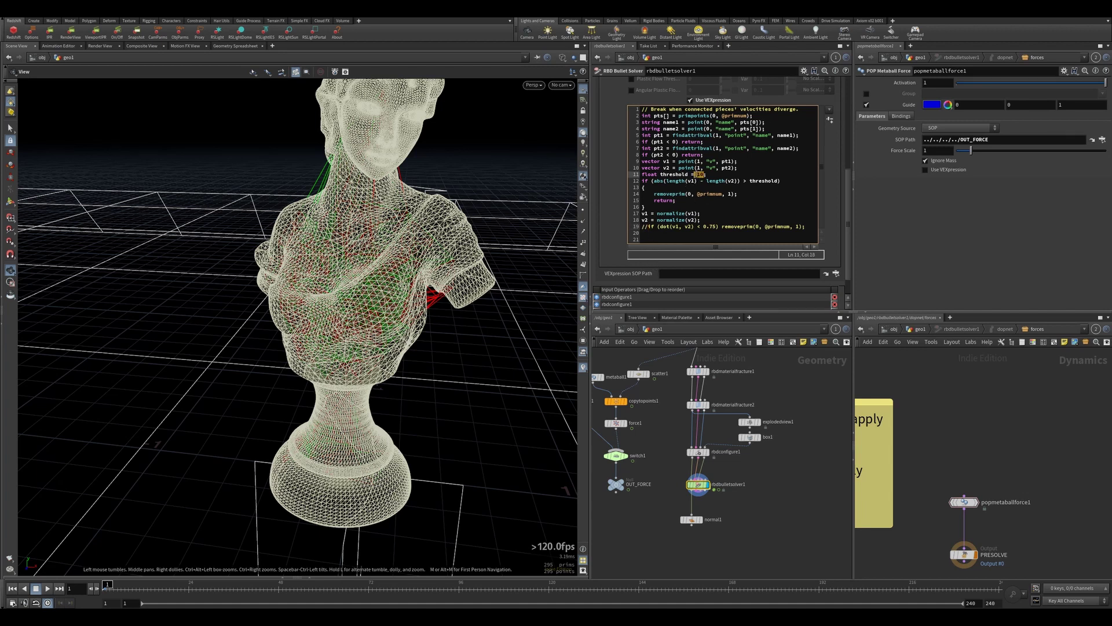
click(701, 174)
click(798, 402)
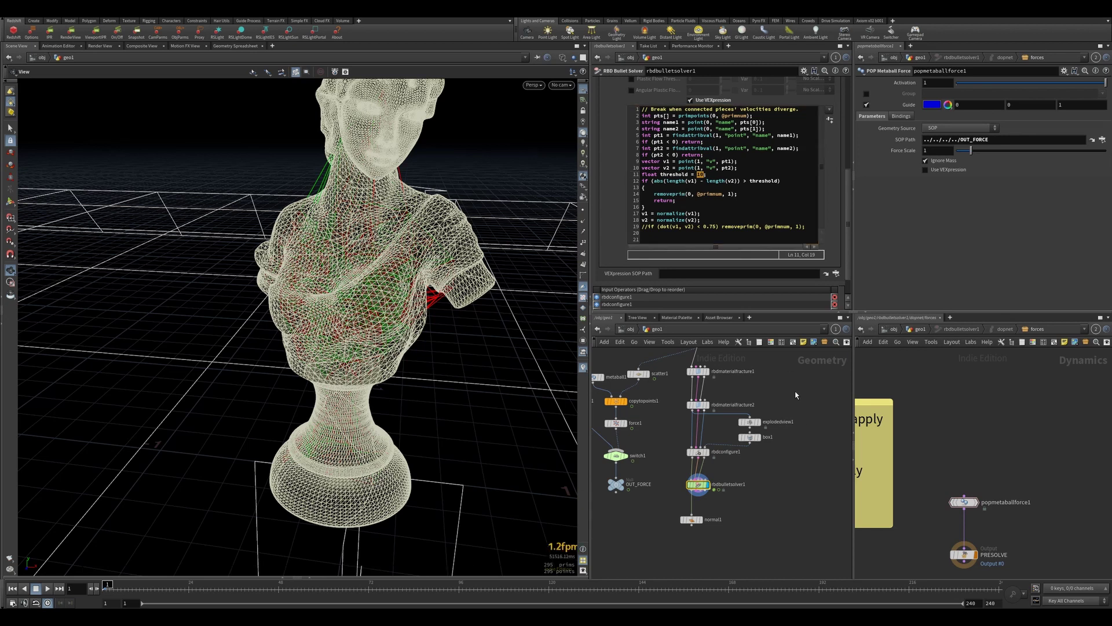
- Frame the whole bust, play the simulation with the velocity threshold at 10 and return to the first frame
scroll(431, 293, down, 5)
middle_drag(422, 293, 377, 291)
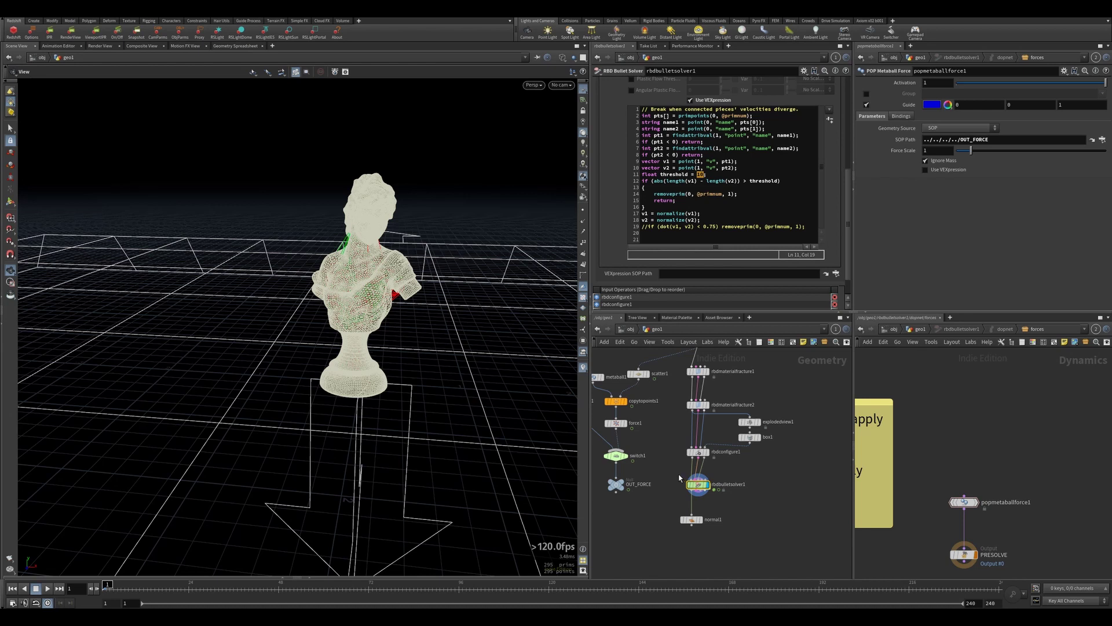
click(47, 588)
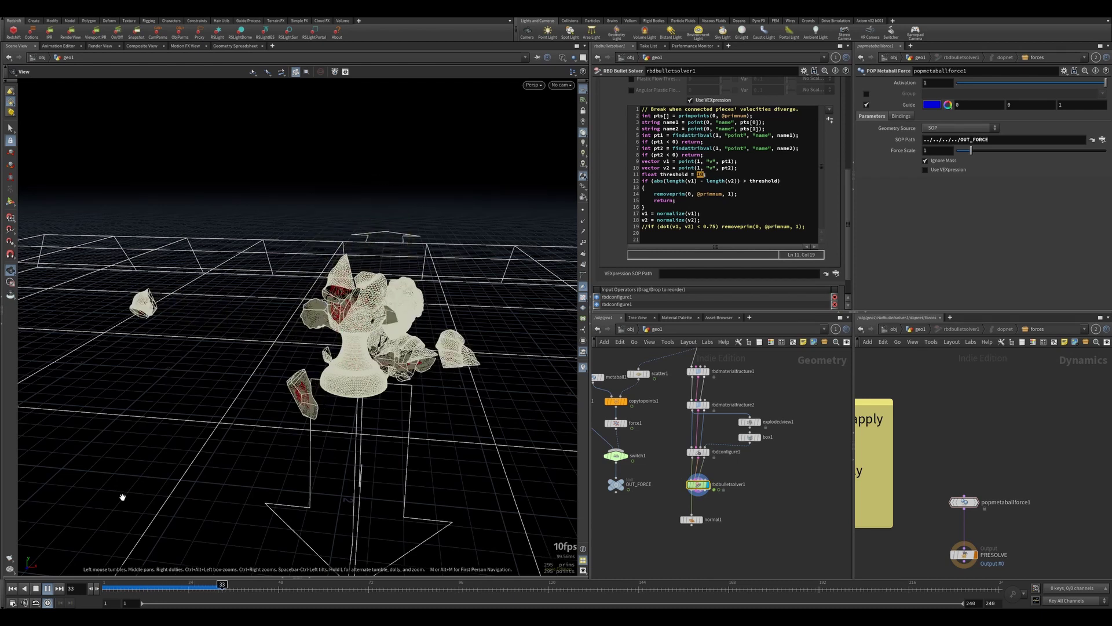
click(12, 588)
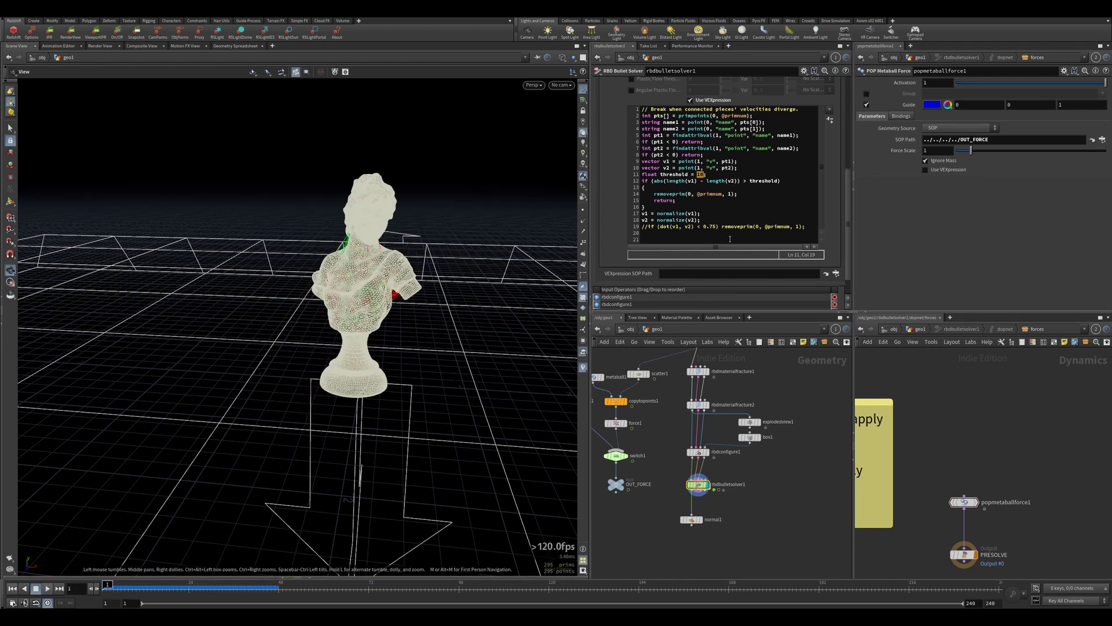
- Set the VEXpression's velocity threshold to 1, play the simulation and return to the first frame
click(698, 174)
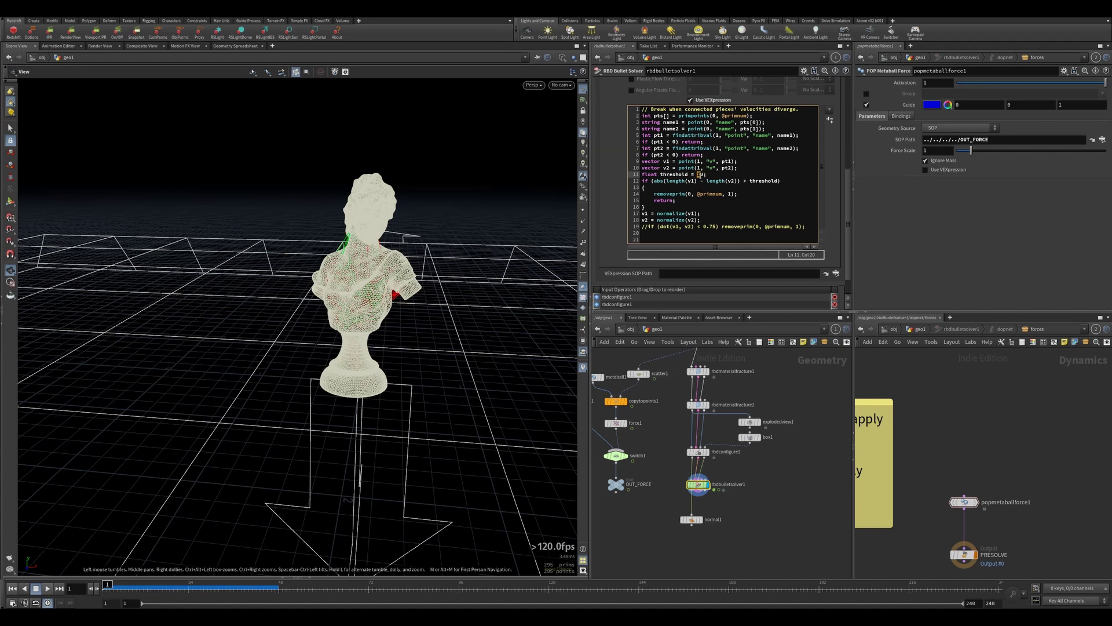
key(Delete)
click(776, 481)
click(47, 589)
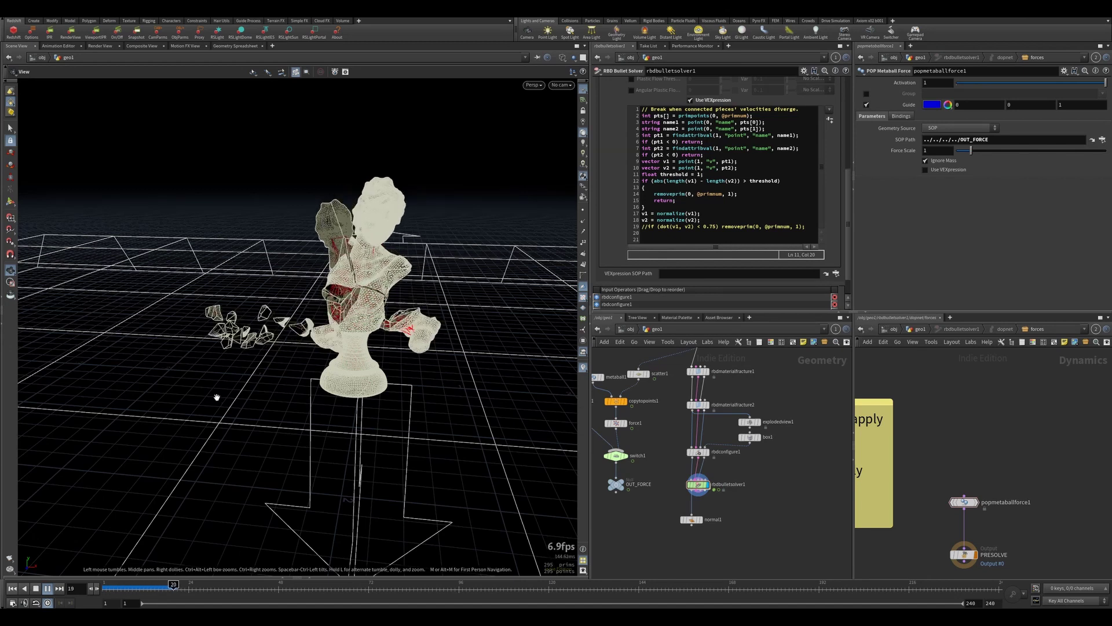
click(12, 589)
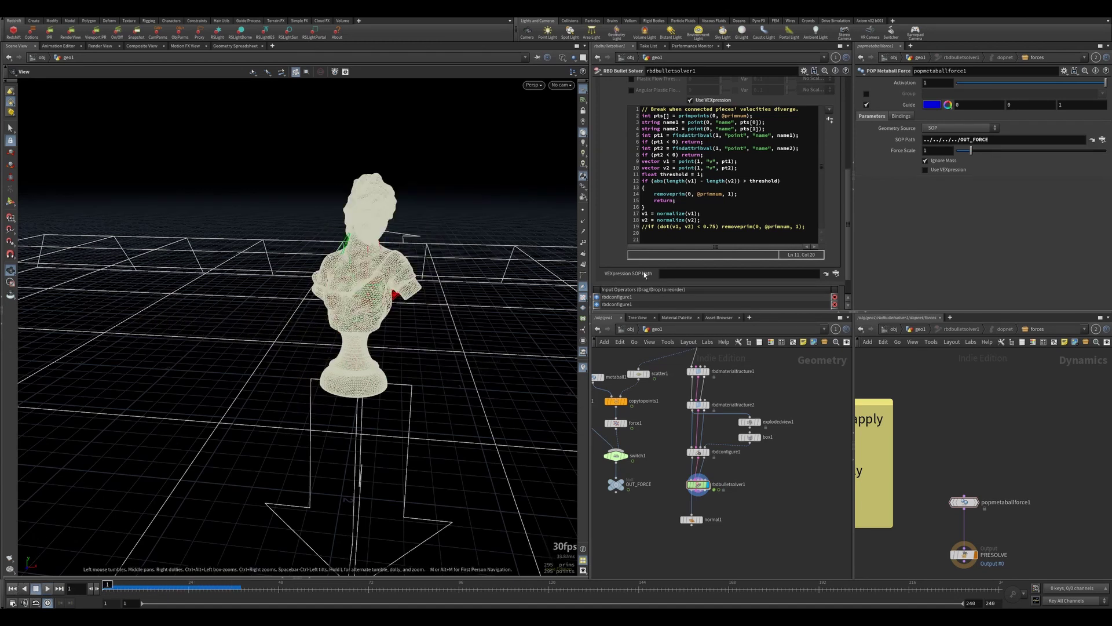
- Set the VEXpression's velocity threshold to 5, play the simulation and return to the first frame
double_click(699, 175)
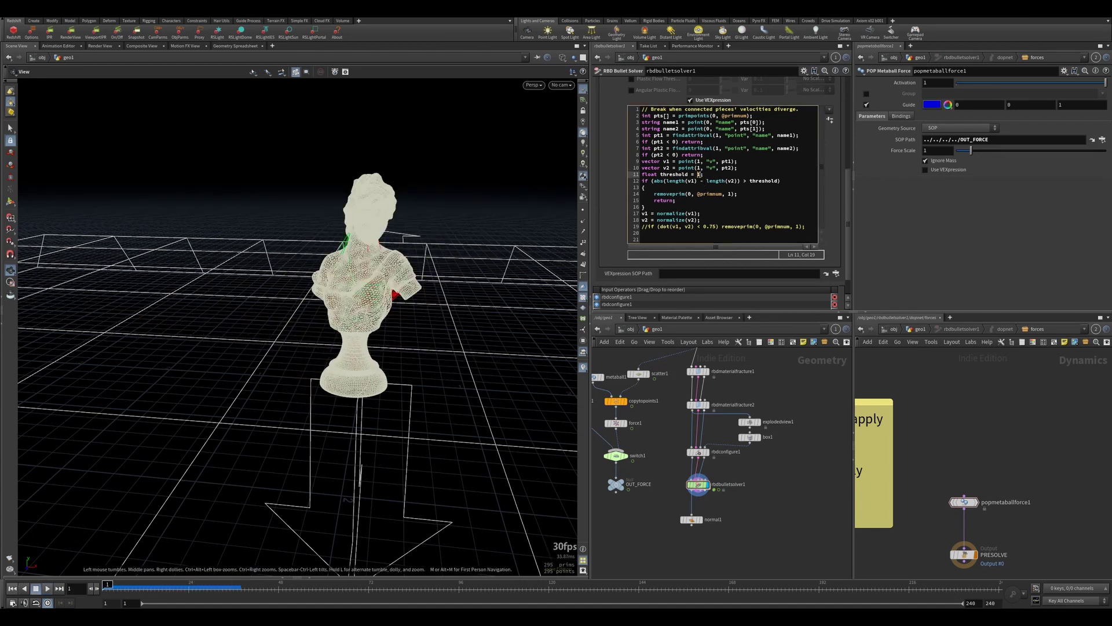
text(5)
click(765, 484)
click(48, 588)
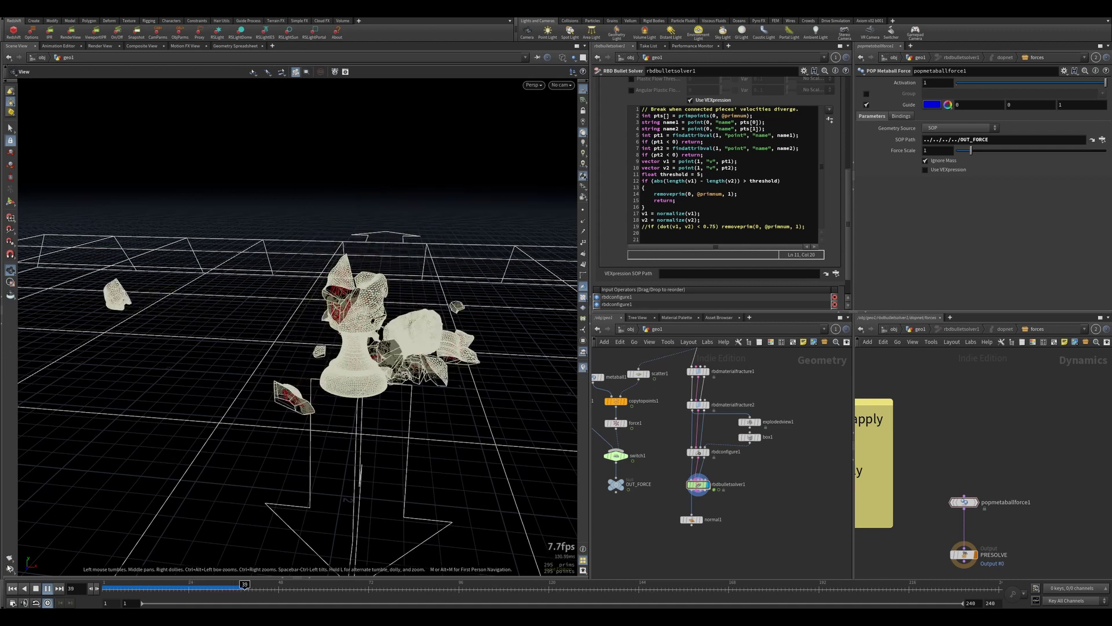
click(12, 588)
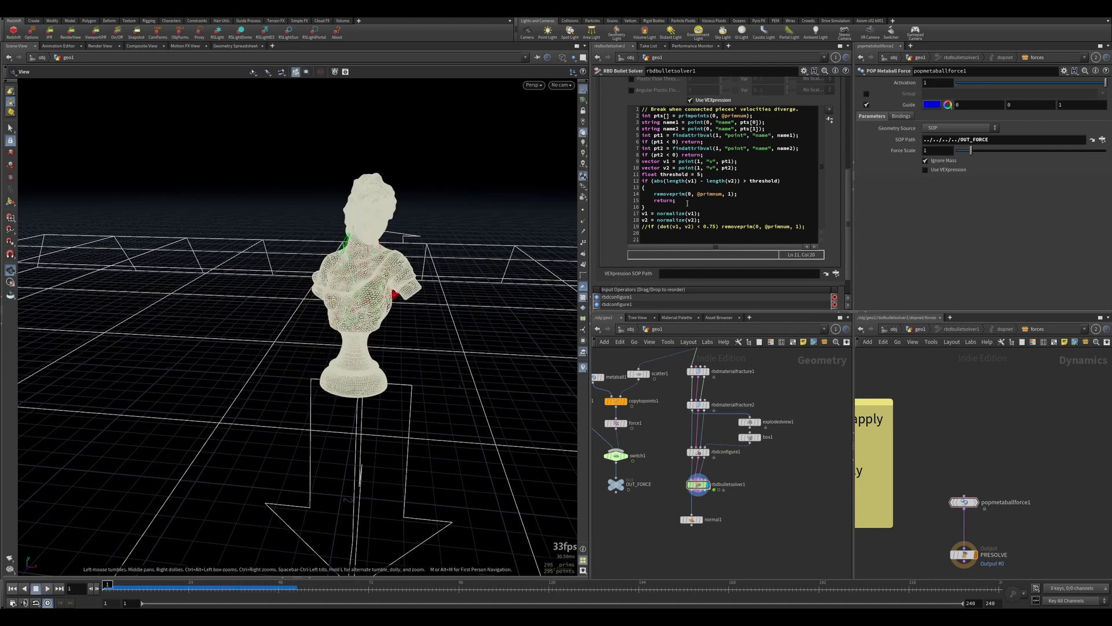
- Set the VEXpression's velocity threshold to 2, play the simulation and return to the first frame
double_click(700, 175)
text(2)
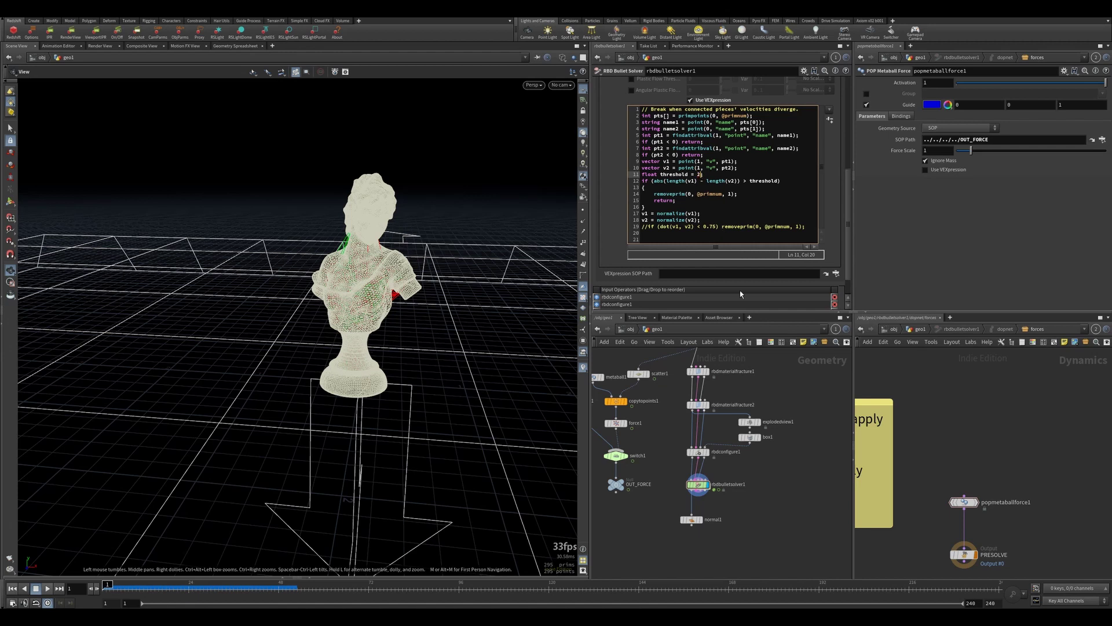
click(47, 590)
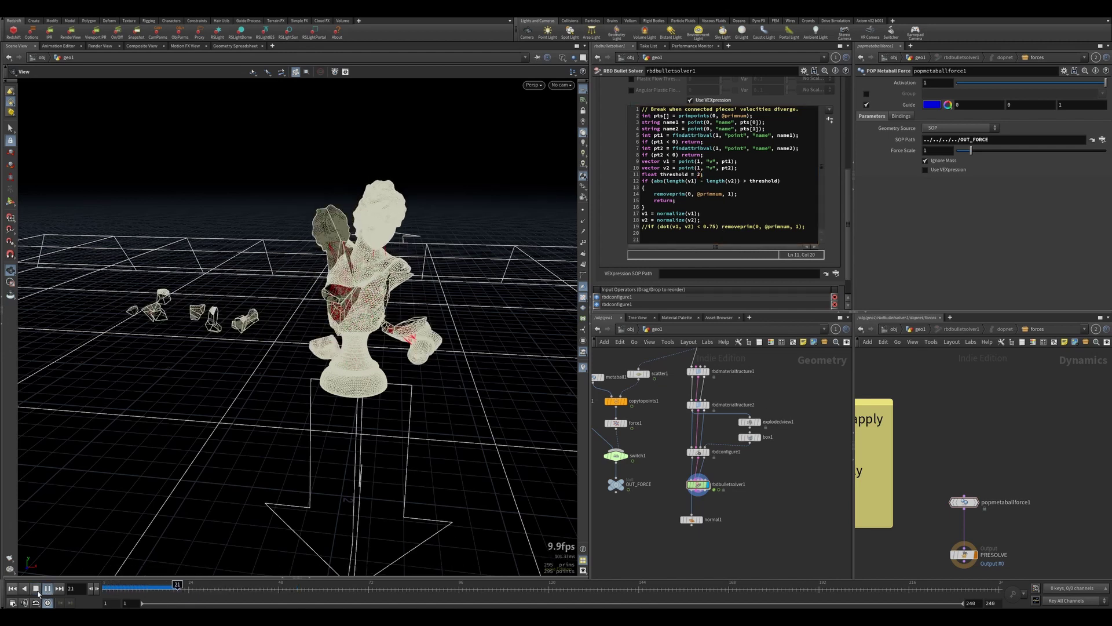
click(36, 588)
mouse_move(104, 586)
mouse_down()
mouse_move(212, 567)
mouse_move(100, 587)
mouse_move(213, 557)
mouse_move(103, 573)
mouse_up()
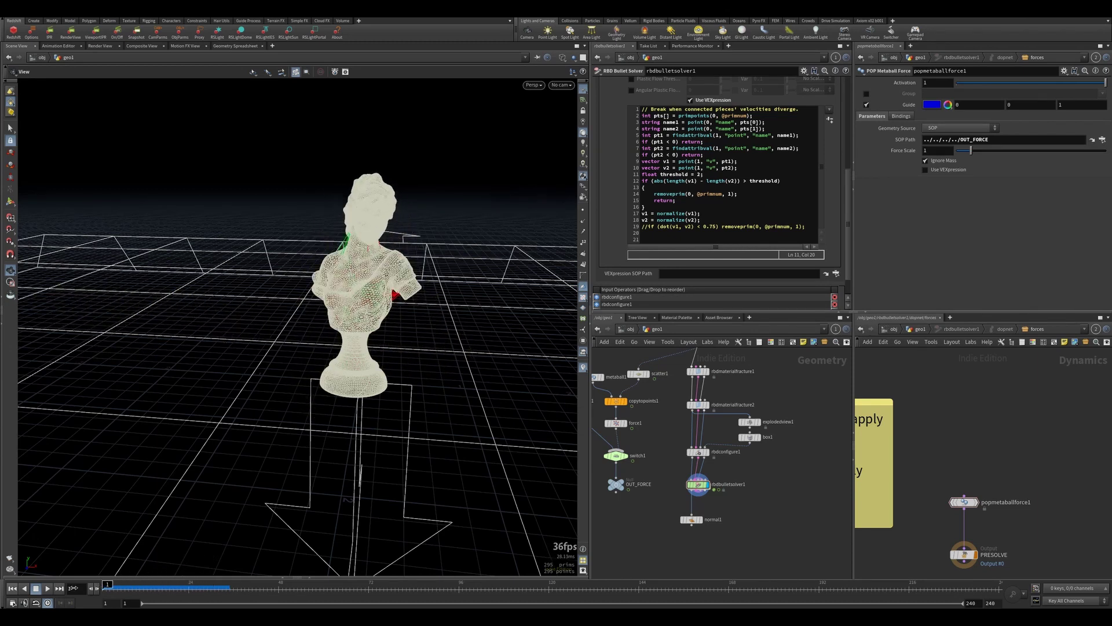
- Enable the Speed Max and Spin Max limits on rbdconfigure1 and set both to 30
click(698, 451)
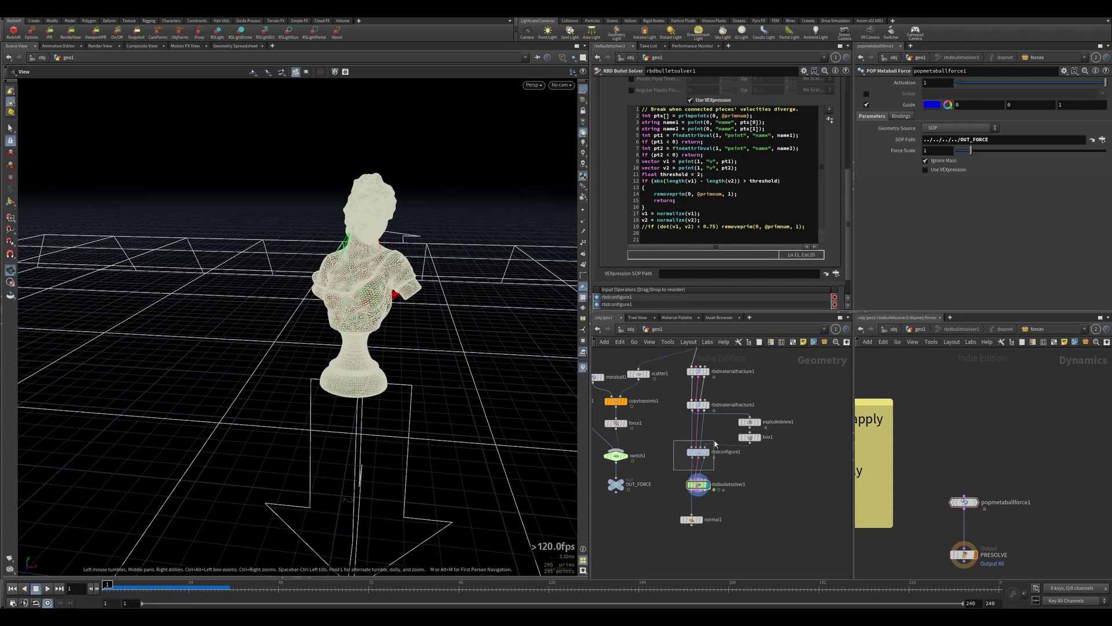
scroll(623, 280, down, 5)
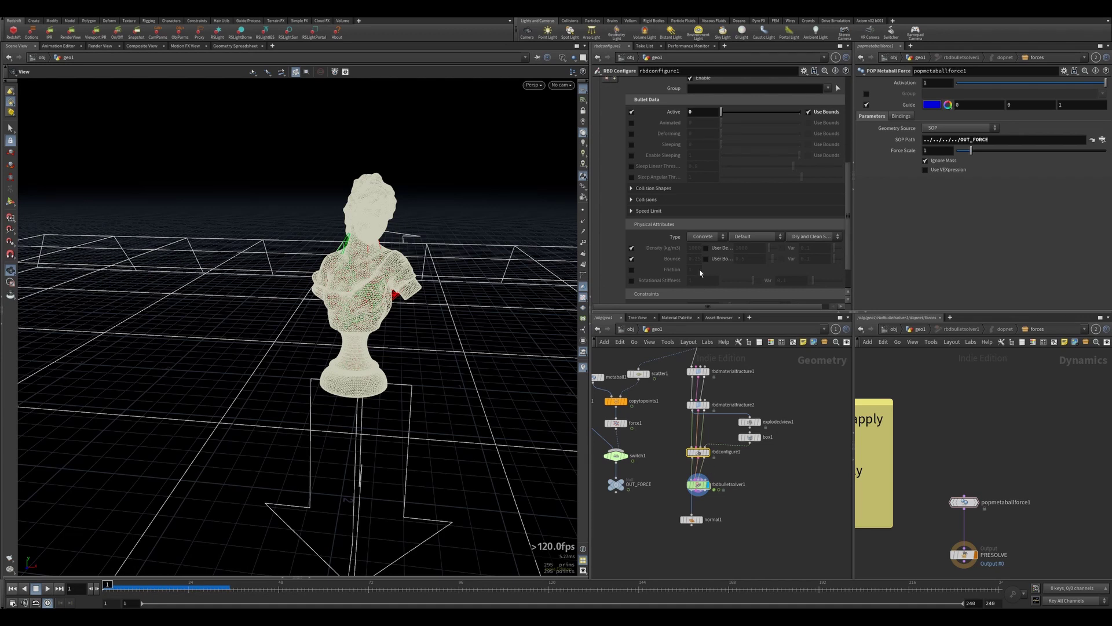
click(630, 211)
scroll(631, 223, down, 3)
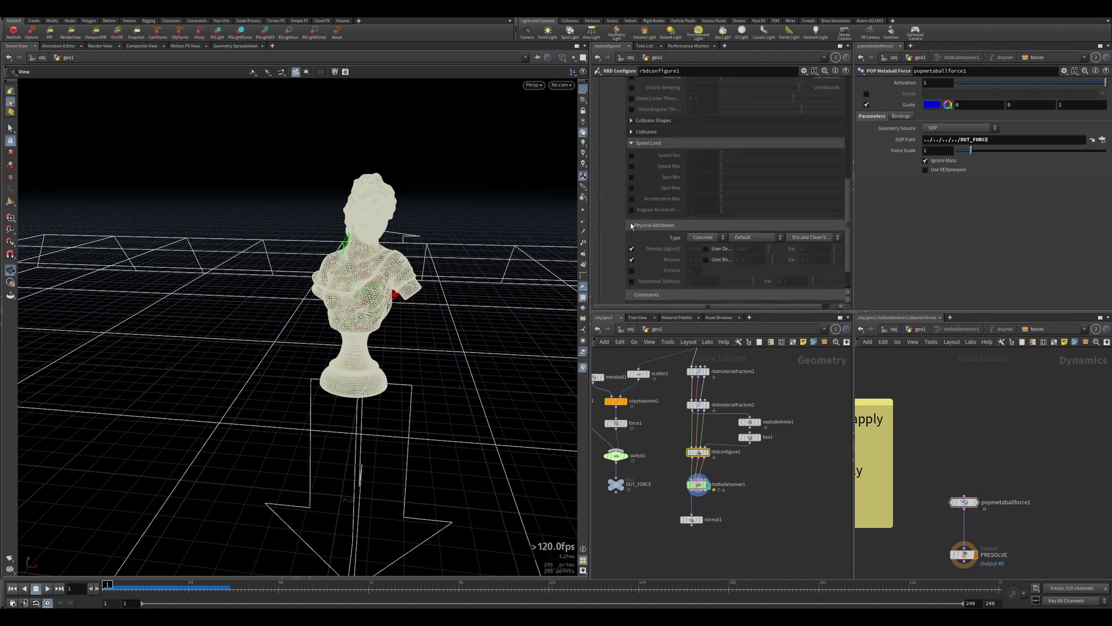
click(632, 166)
click(689, 167)
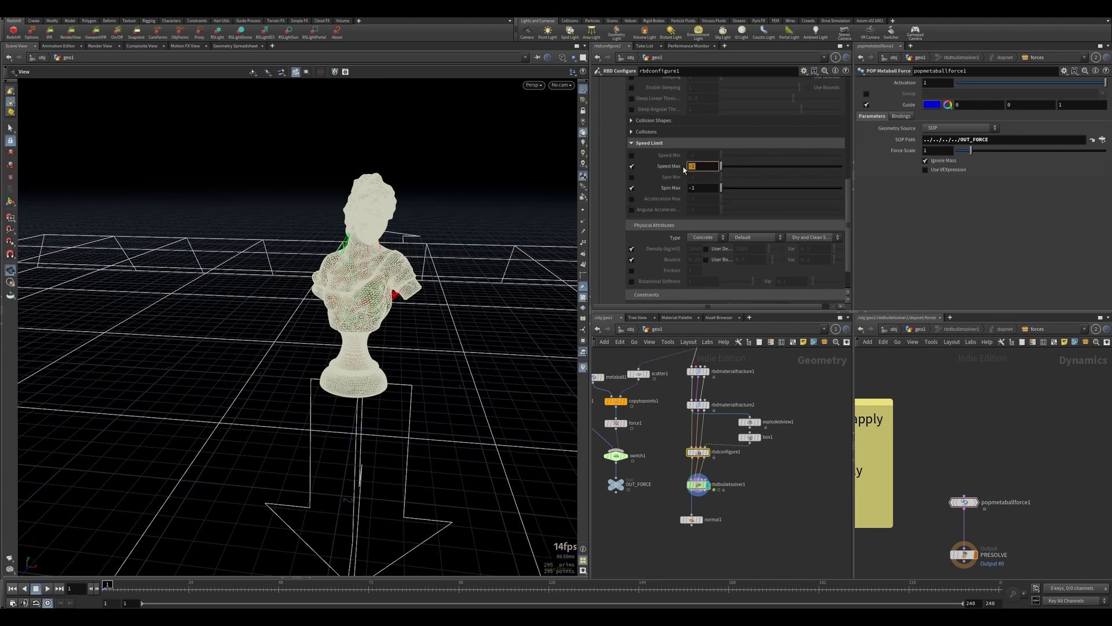
text(30)
key(Tab)
text(30)
key(Return)
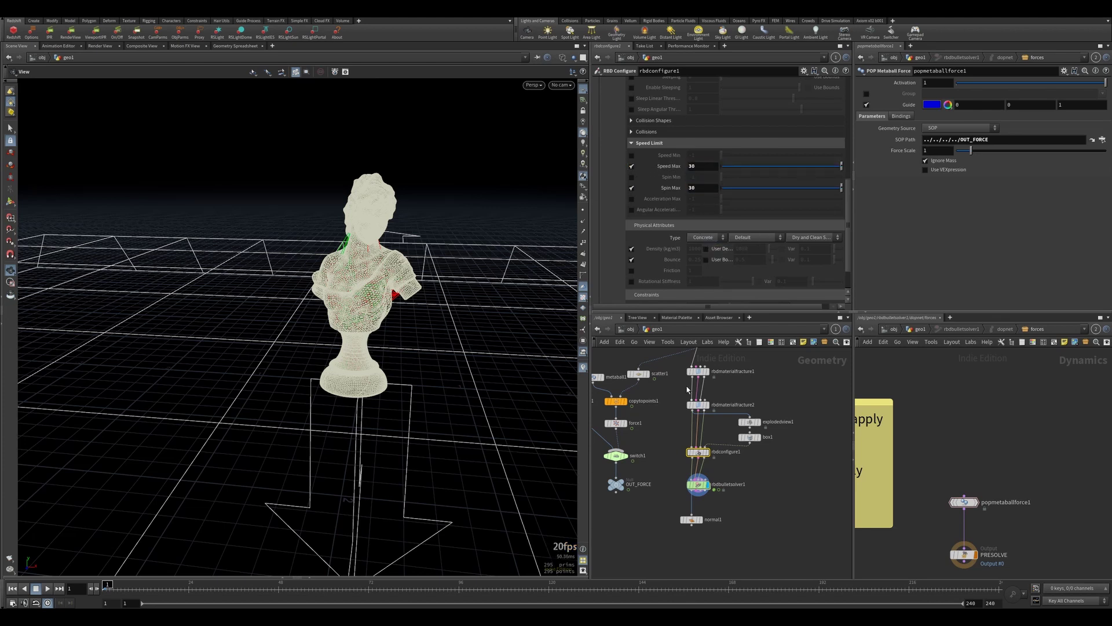
- Play the simulation to about frame 35 to check the limited fragment speeds, and return to the first frame
click(49, 588)
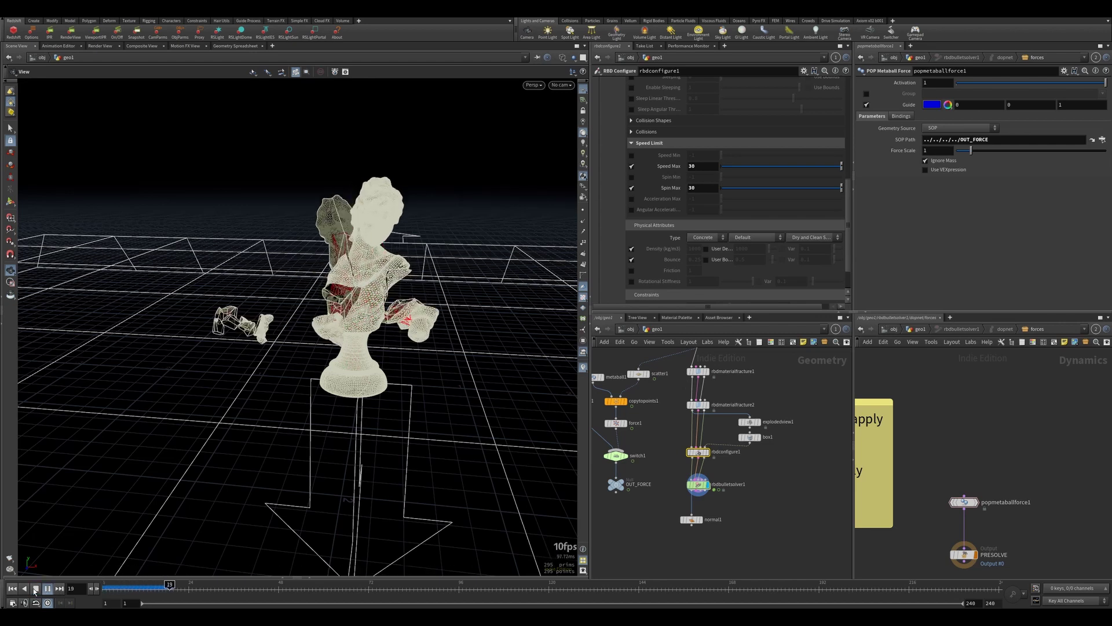
click(35, 590)
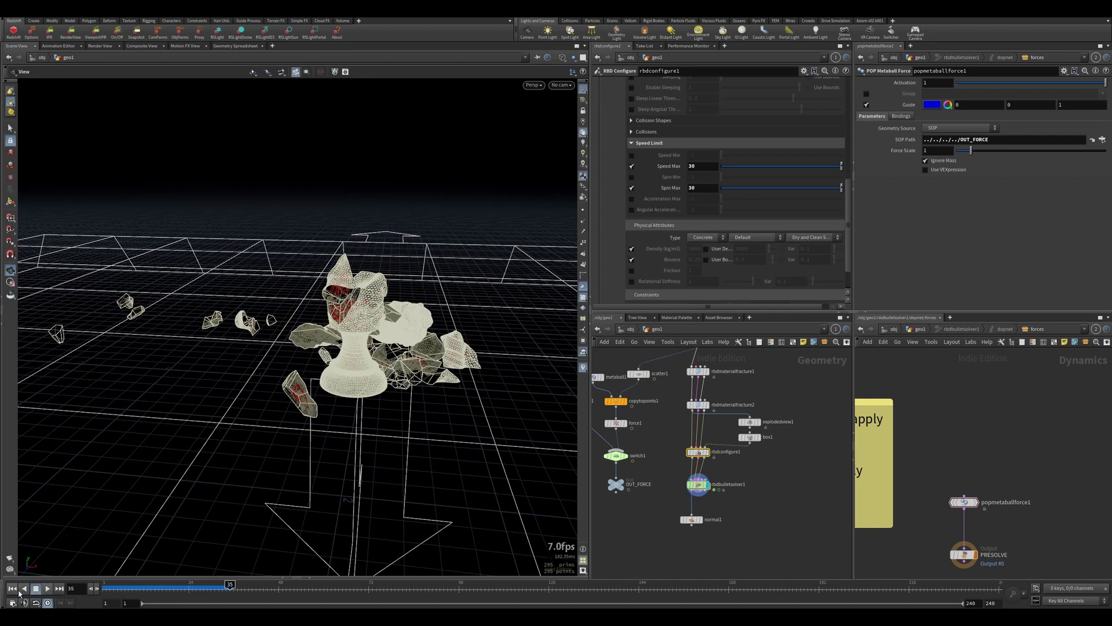
click(14, 589)
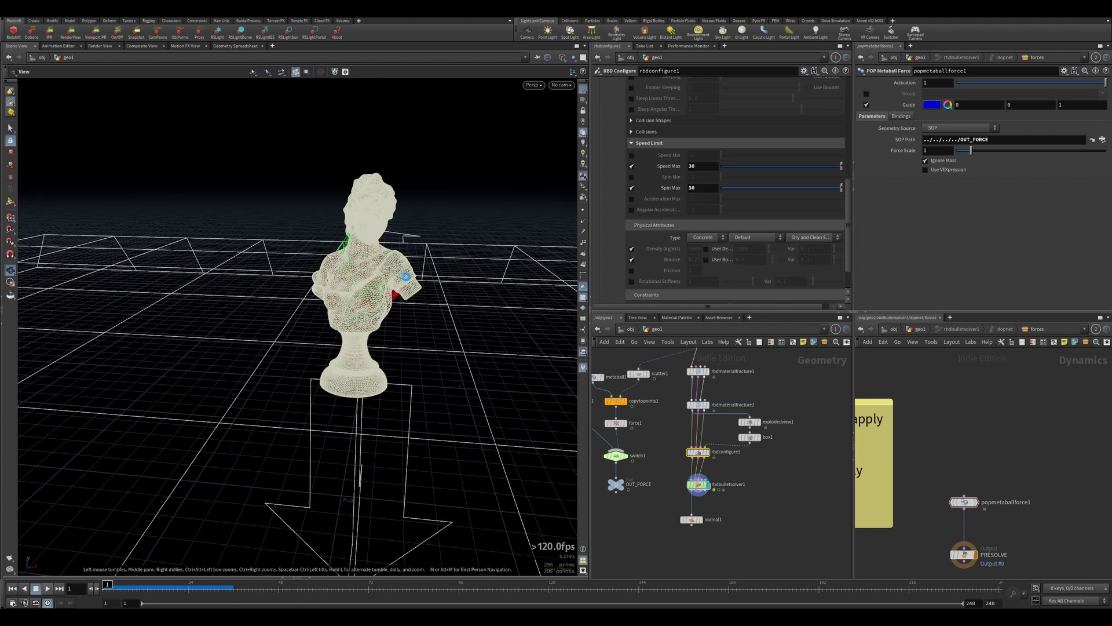
- Enable Interior Detail on rbdmaterialfracture1 and display that node's fractured geometry
drag(406, 277, 432, 260)
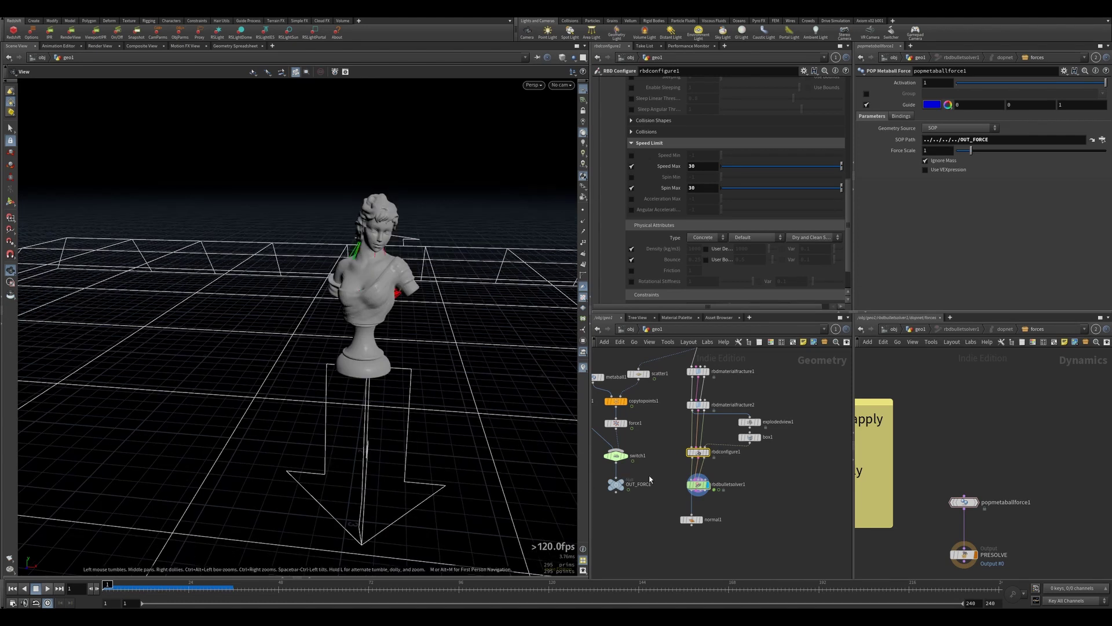
click(698, 485)
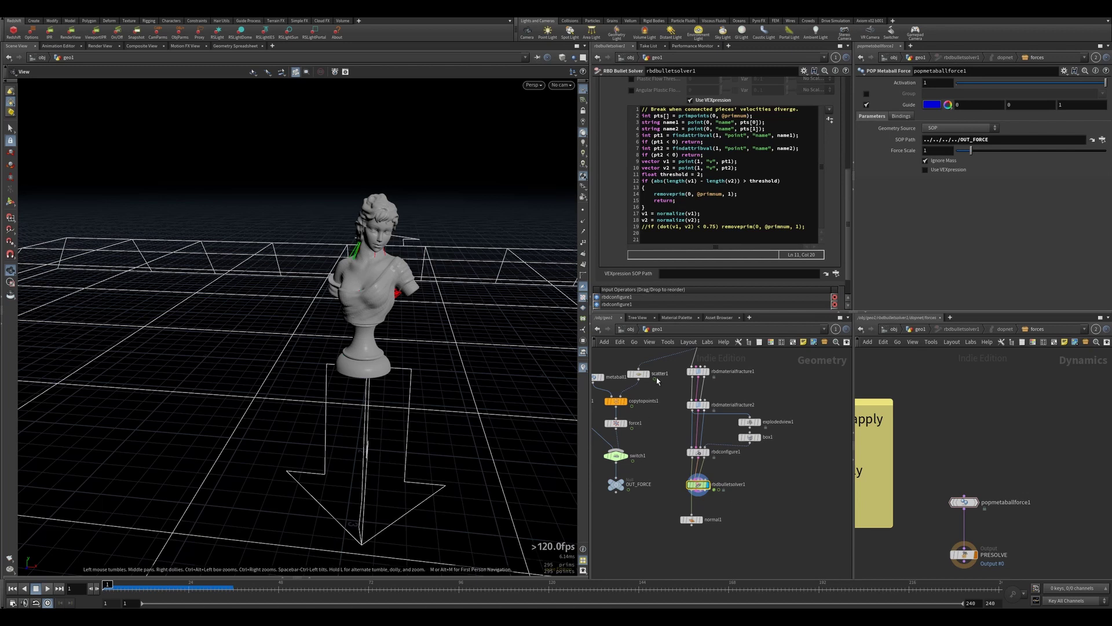
click(698, 371)
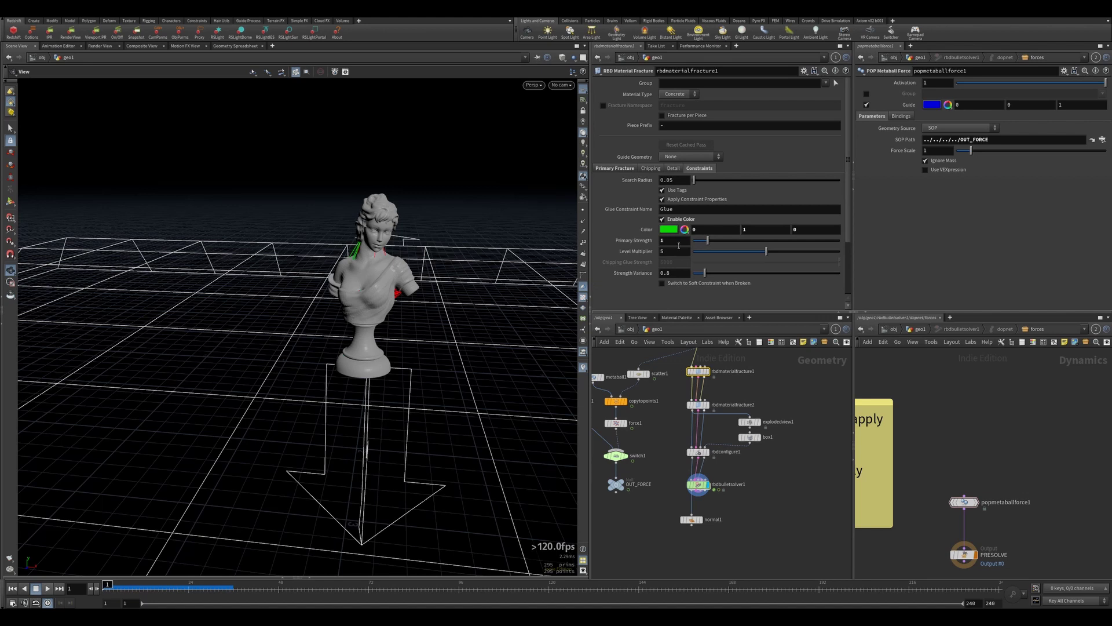
click(626, 170)
click(673, 168)
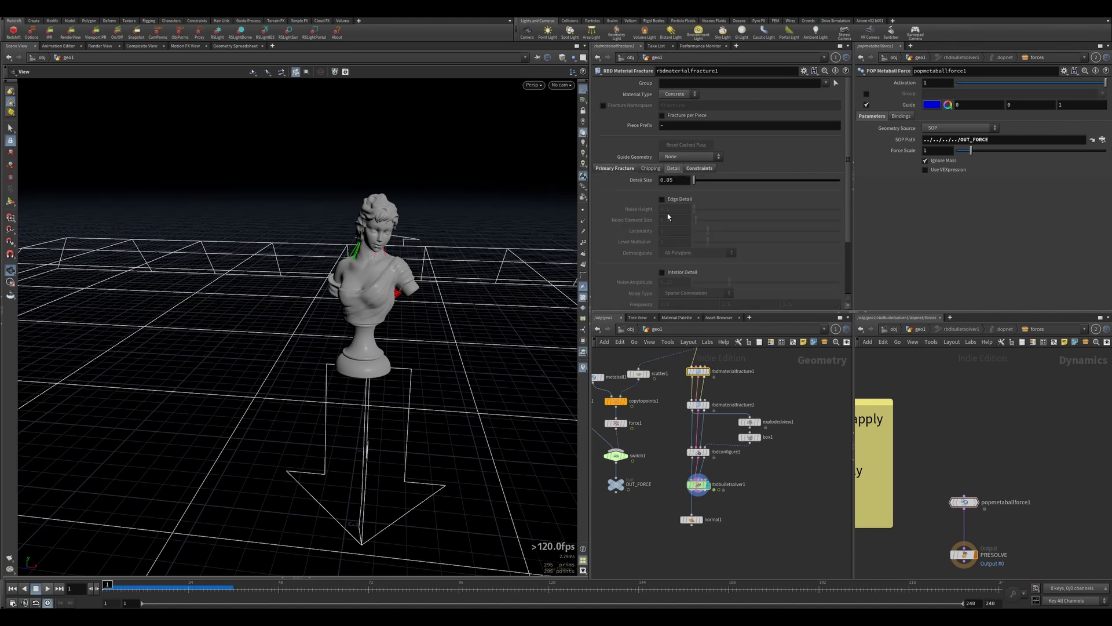
click(707, 372)
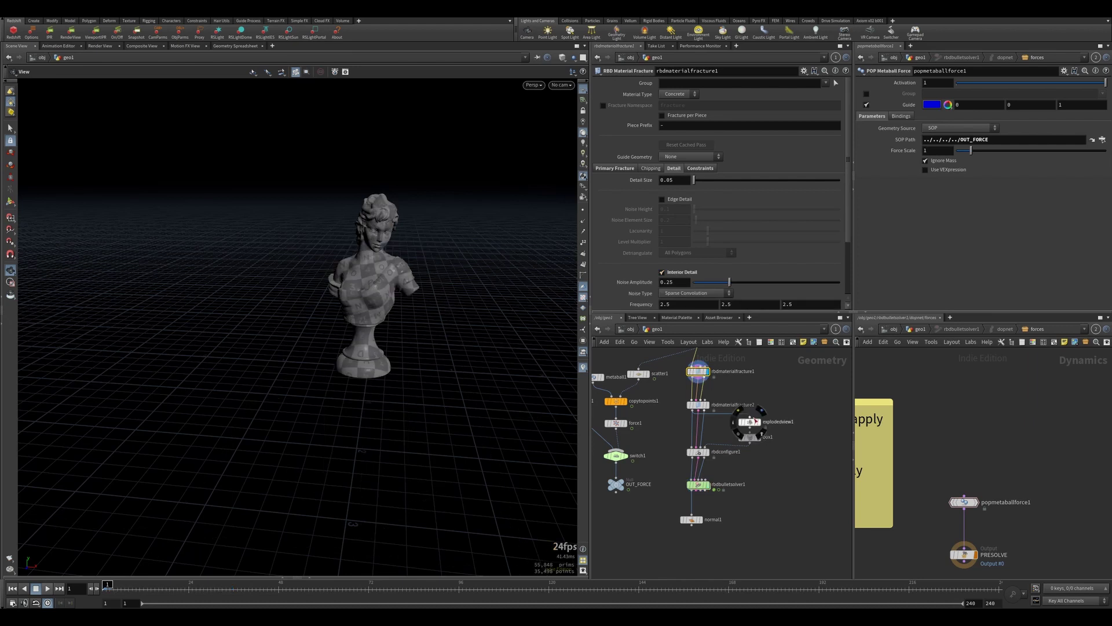
- Feed rbdmaterialfracture1 into explodedview1, display the exploded pieces, and enable Edge Detail on rbdmaterialfracture1
click(704, 378)
click(690, 380)
click(759, 422)
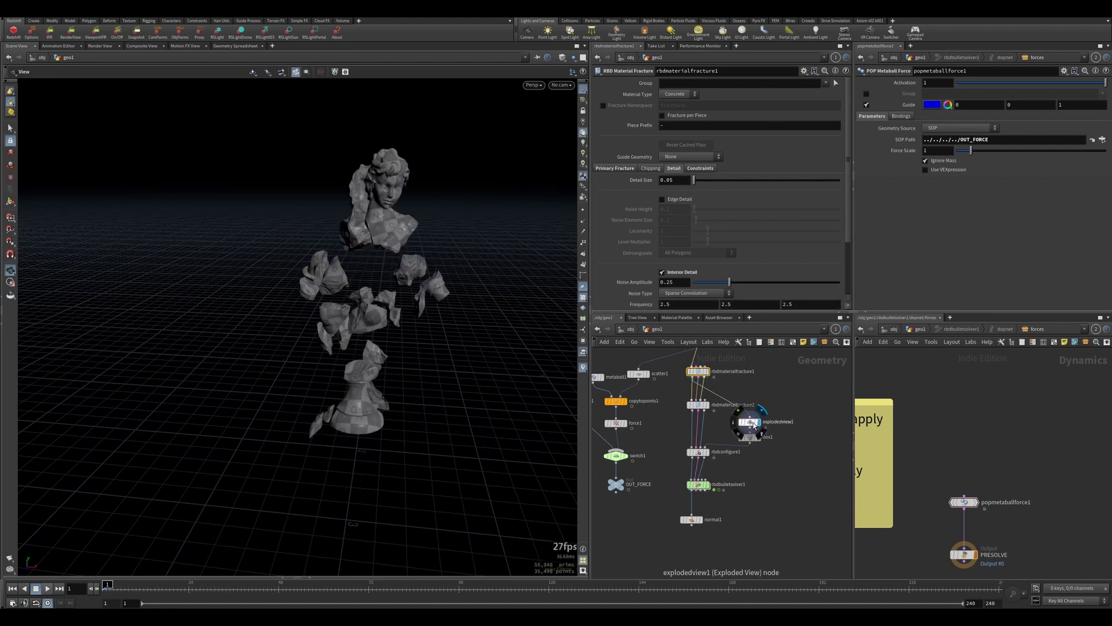
drag(752, 423, 754, 408)
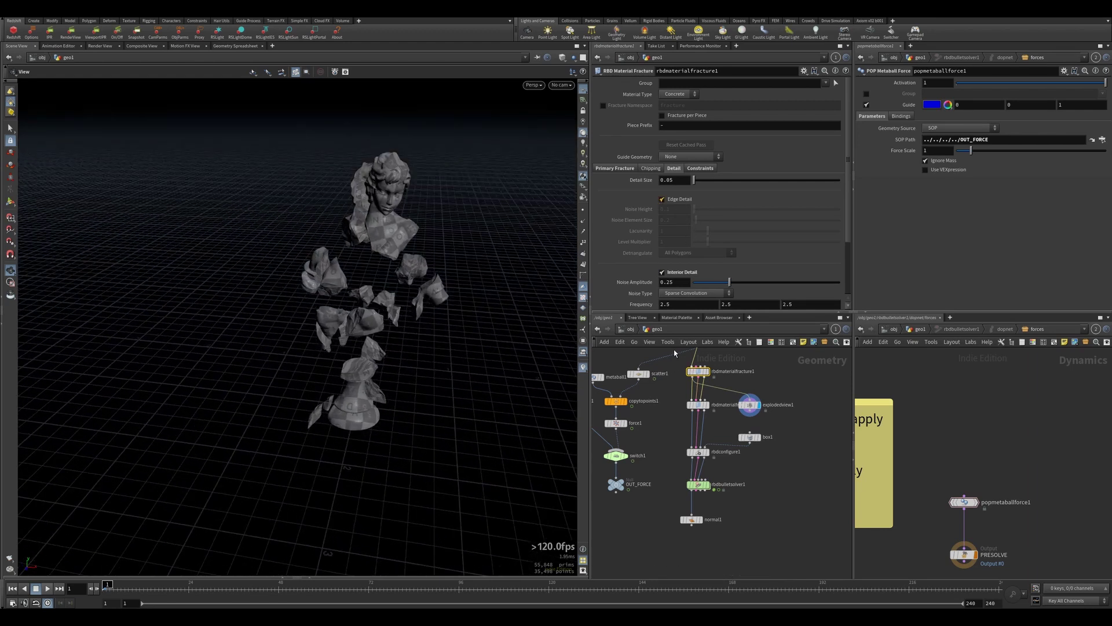
drag(435, 315, 328, 269)
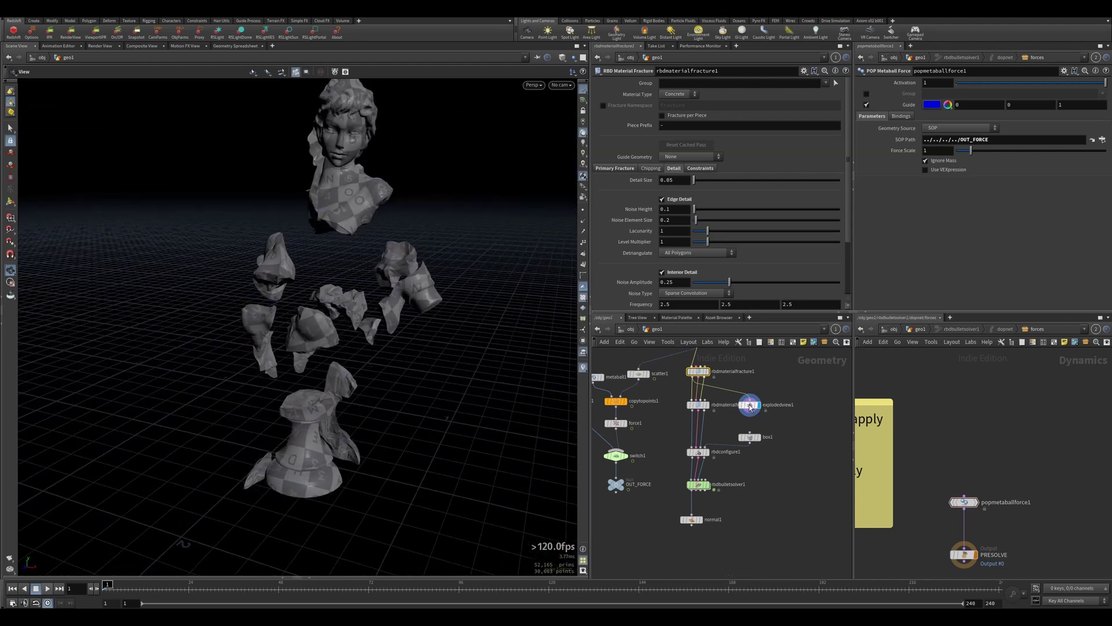
- Reconnect explodedview1 to the output of rbdmaterialfracture2 and bypass it to show the bust assembled
click(699, 413)
click(715, 451)
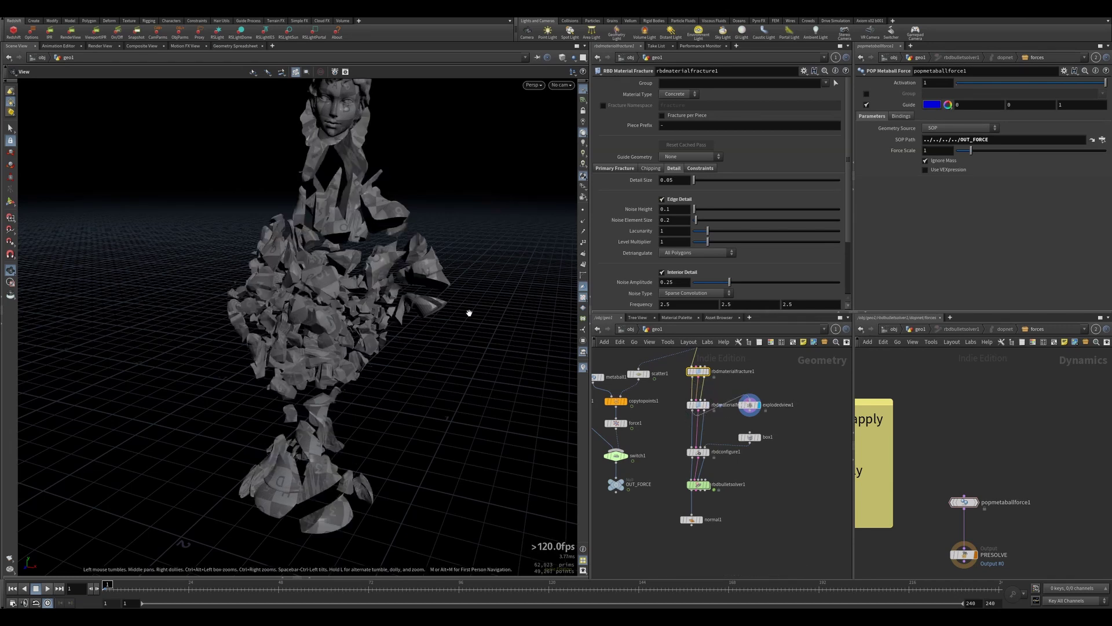
drag(752, 408, 752, 422)
click(738, 412)
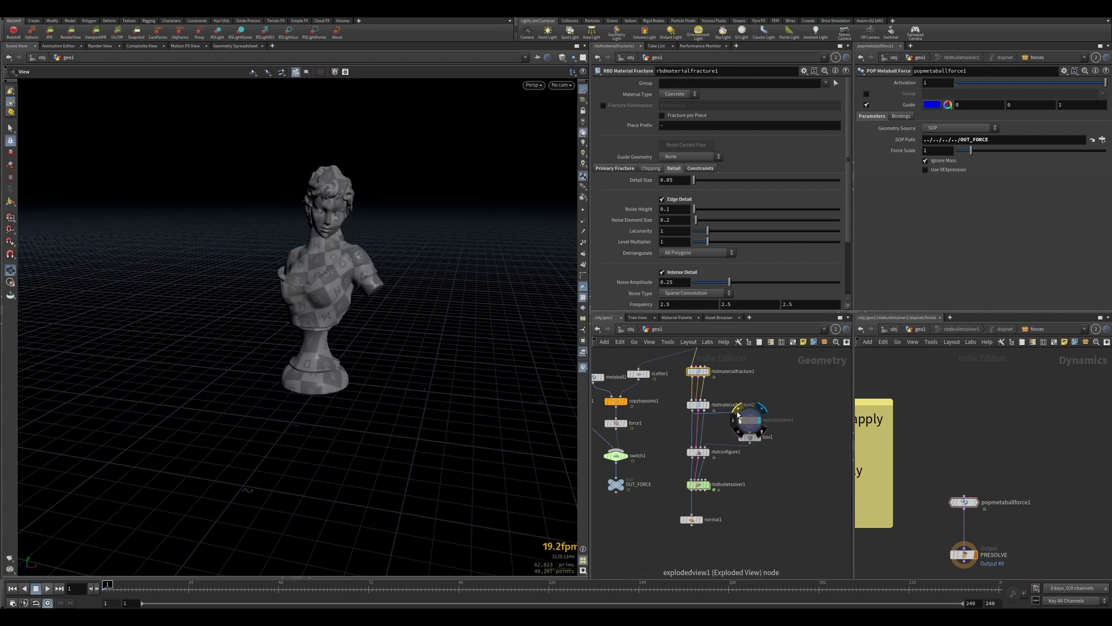
drag(418, 314, 438, 287)
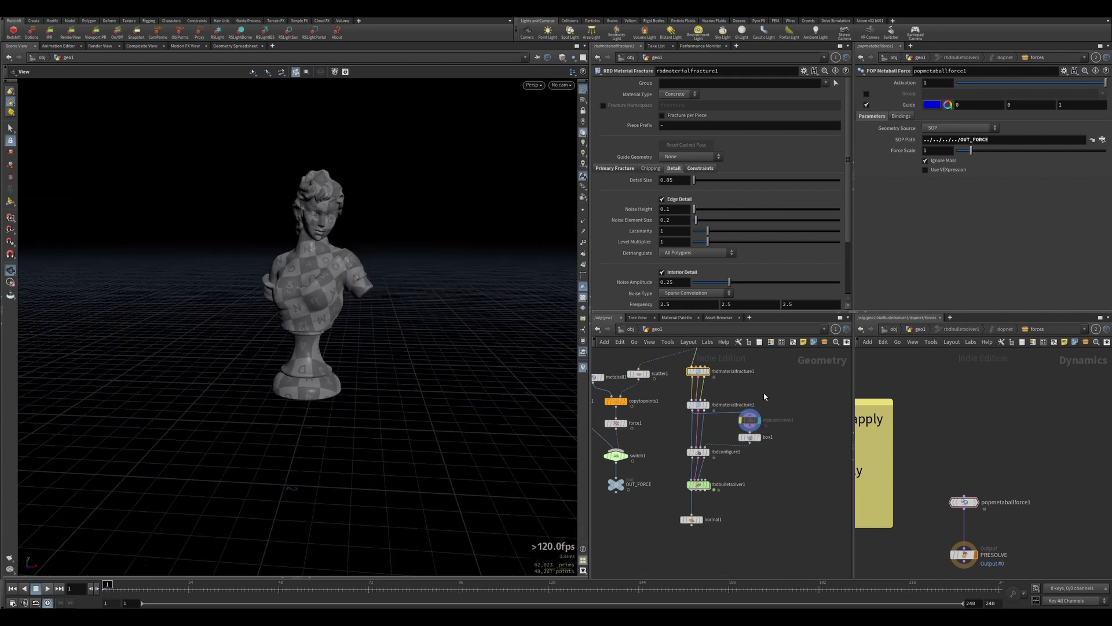
- Enable Interior Detail and Edge Detail on rbdmaterialfracture2 and inspect the crack lines on the bust's surface
click(697, 404)
click(674, 201)
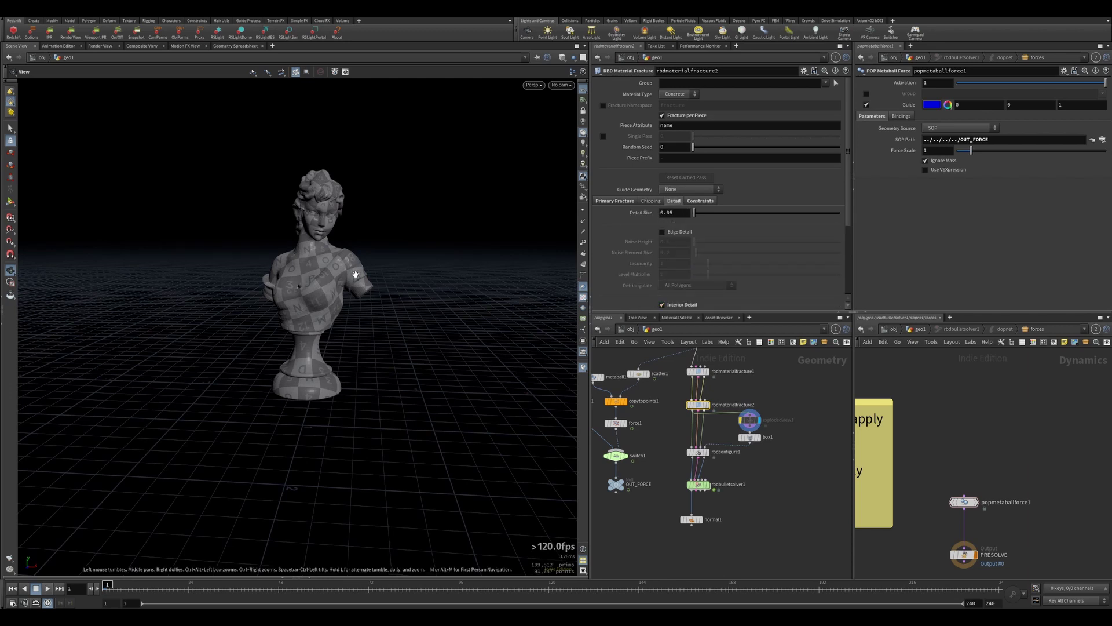
scroll(331, 309, up, 5)
drag(304, 301, 363, 307)
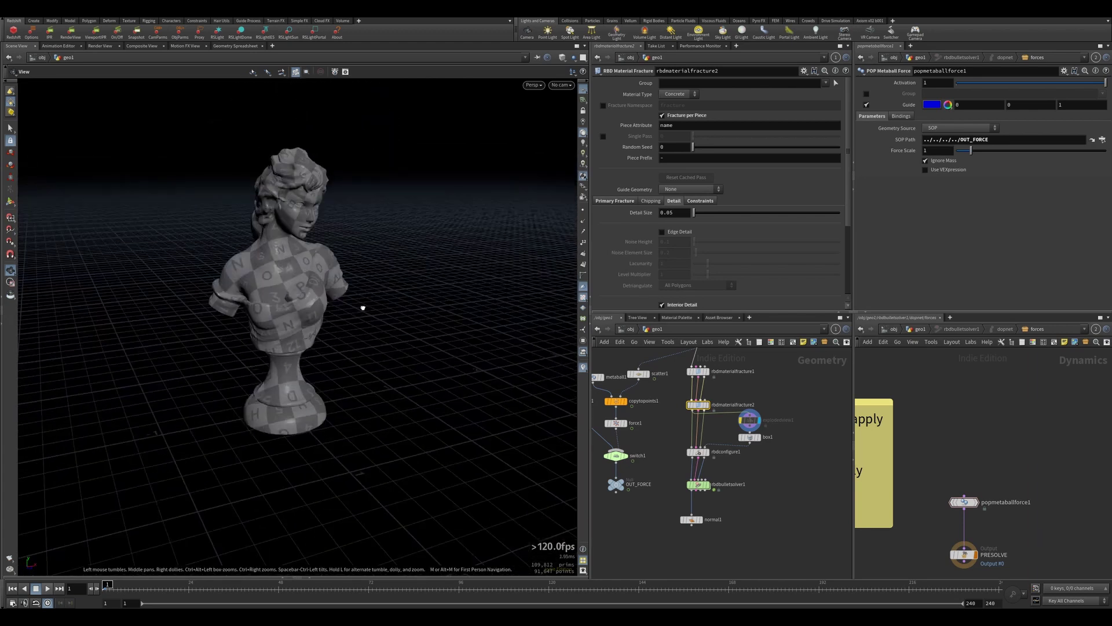
click(662, 232)
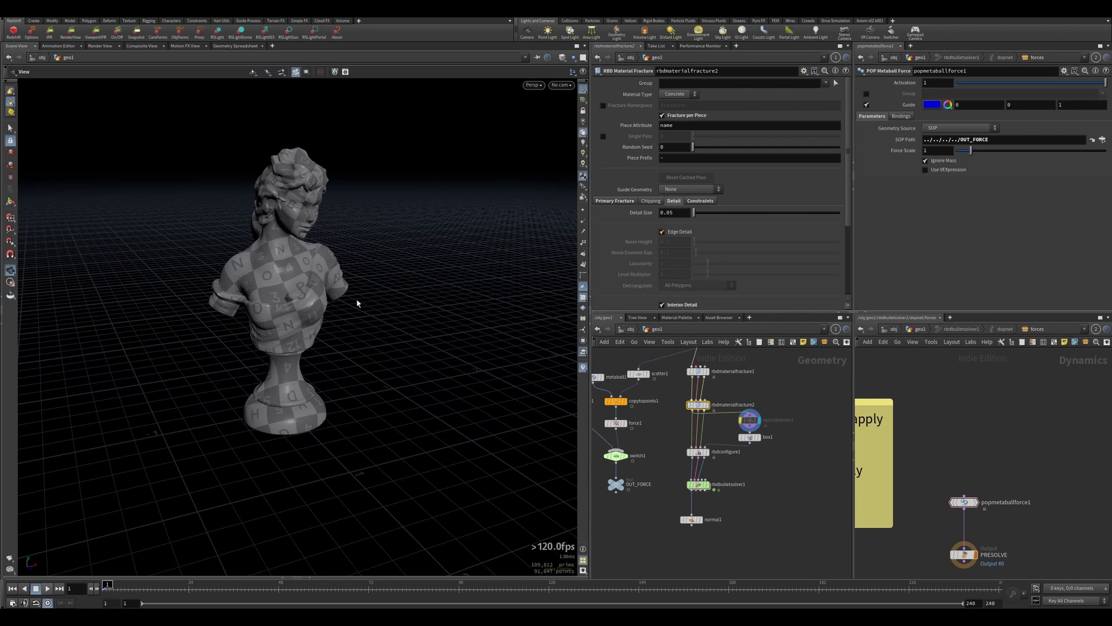
drag(339, 286, 353, 276)
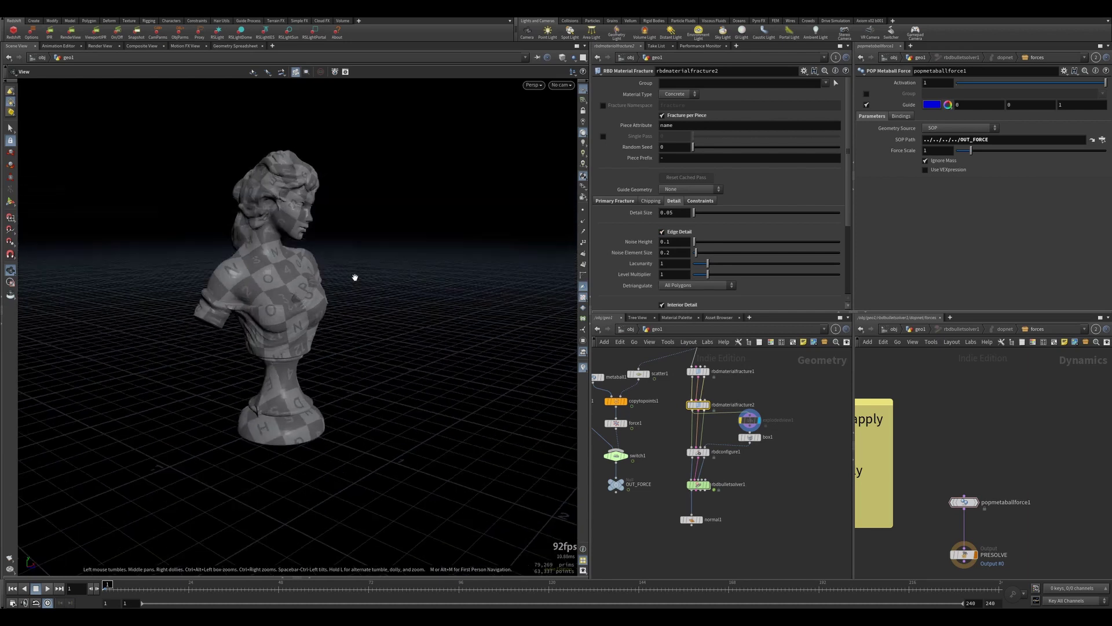
right_drag(353, 275, 281, 313)
mouse_move(281, 313)
mouse_down()
mouse_move(236, 293)
mouse_move(281, 310)
mouse_up()
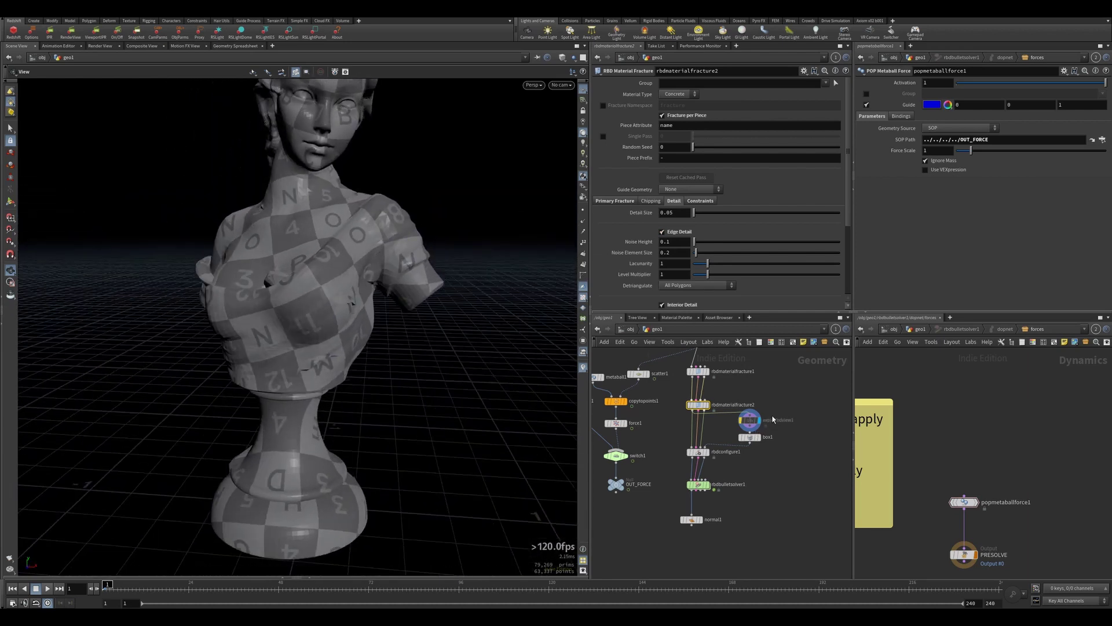
drag(381, 310, 336, 316)
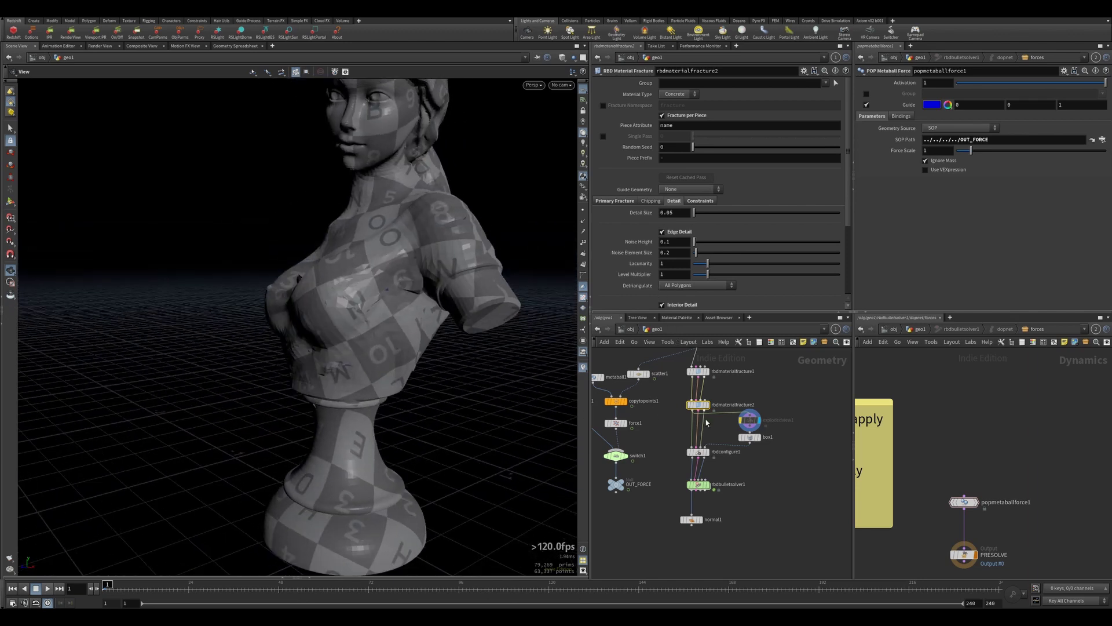
- Set the Scatter Seed of rbdmaterialfracture2's primary fracture to 2.09
click(615, 201)
scroll(644, 249, down, 3)
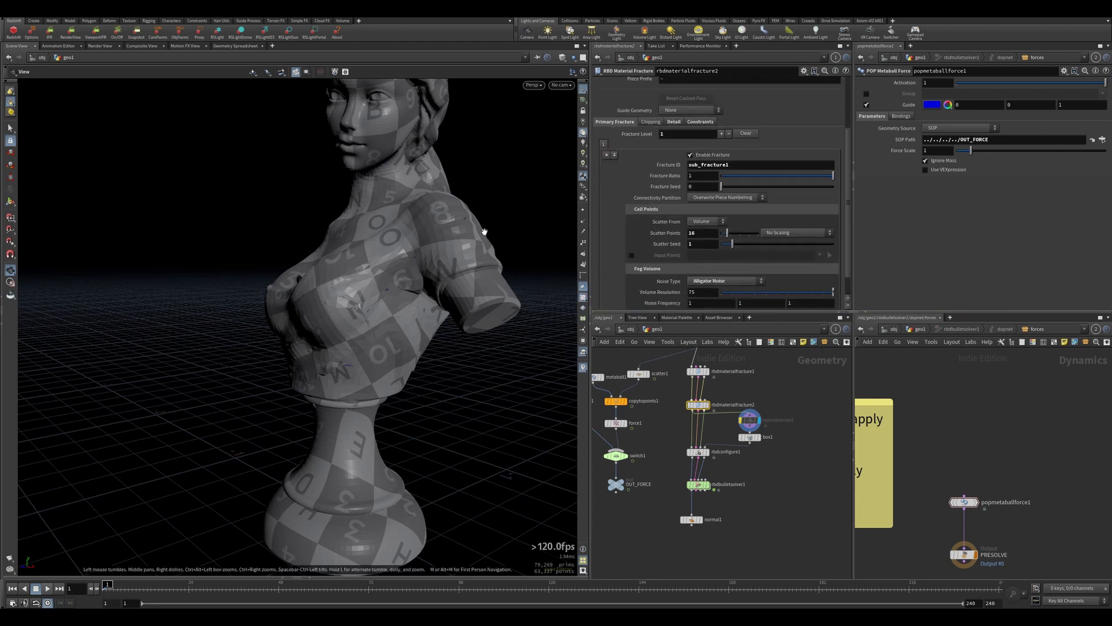
drag(339, 216, 391, 257)
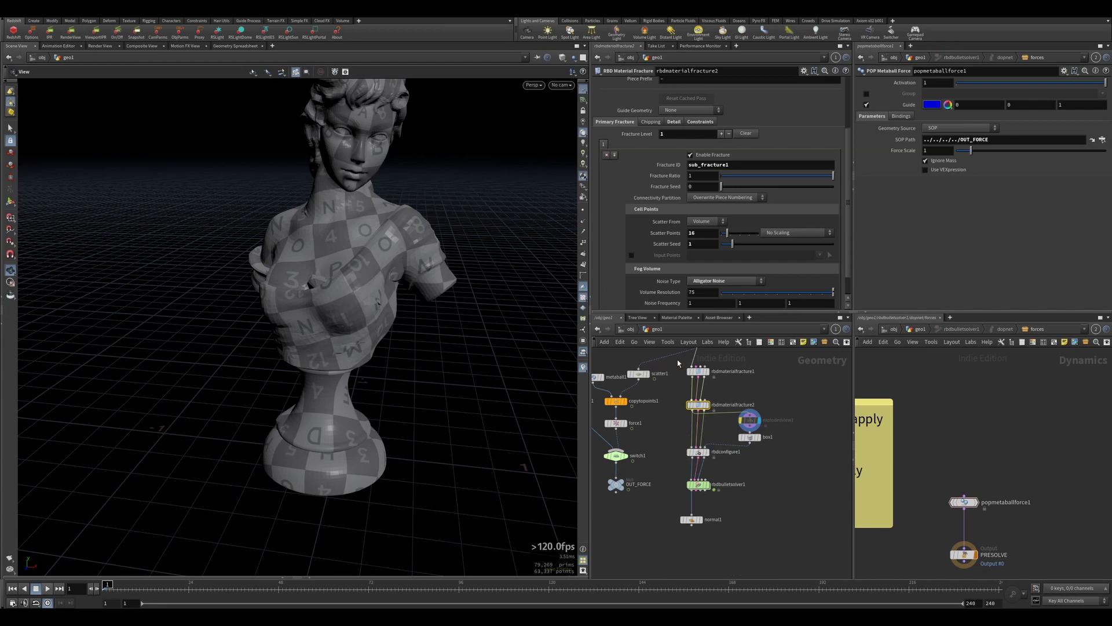
drag(678, 359, 712, 415)
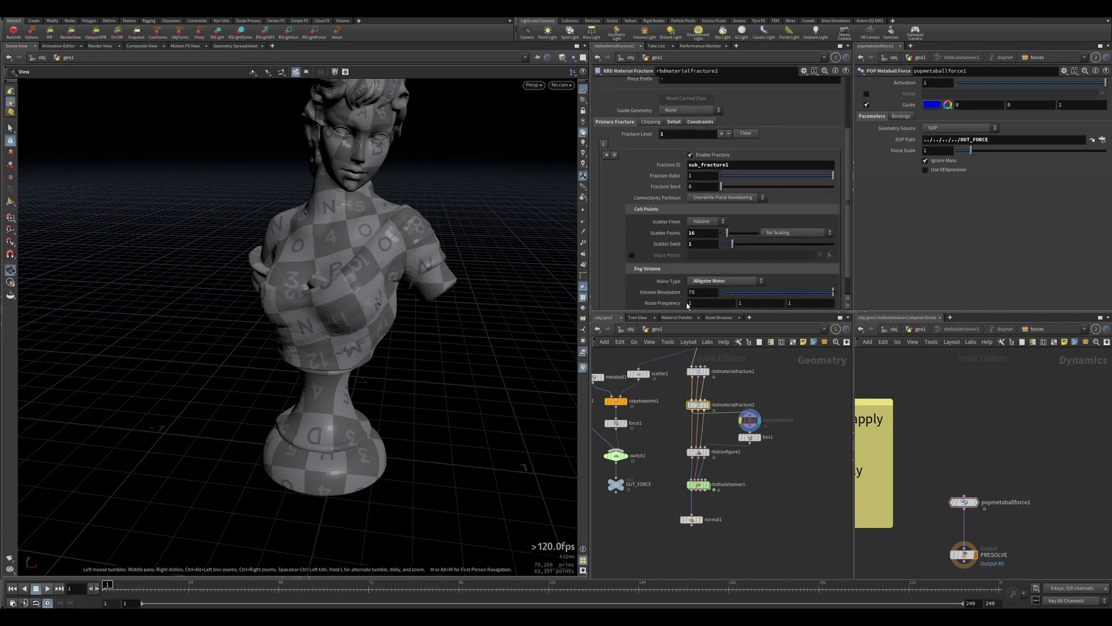
scroll(730, 249, down, 1)
drag(733, 232, 728, 239)
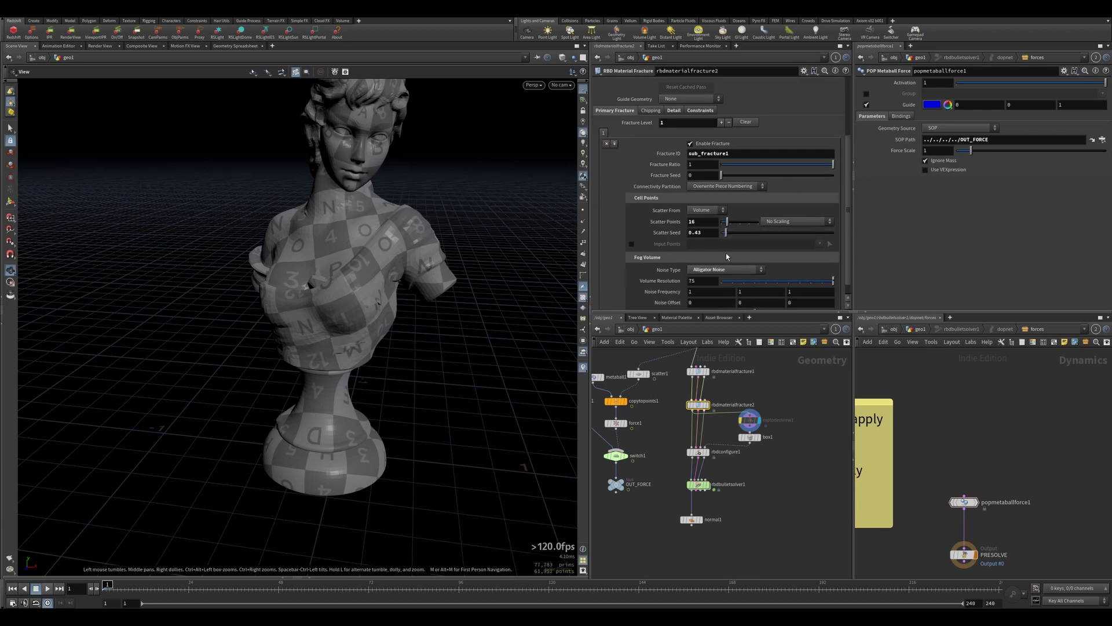
drag(726, 233, 745, 245)
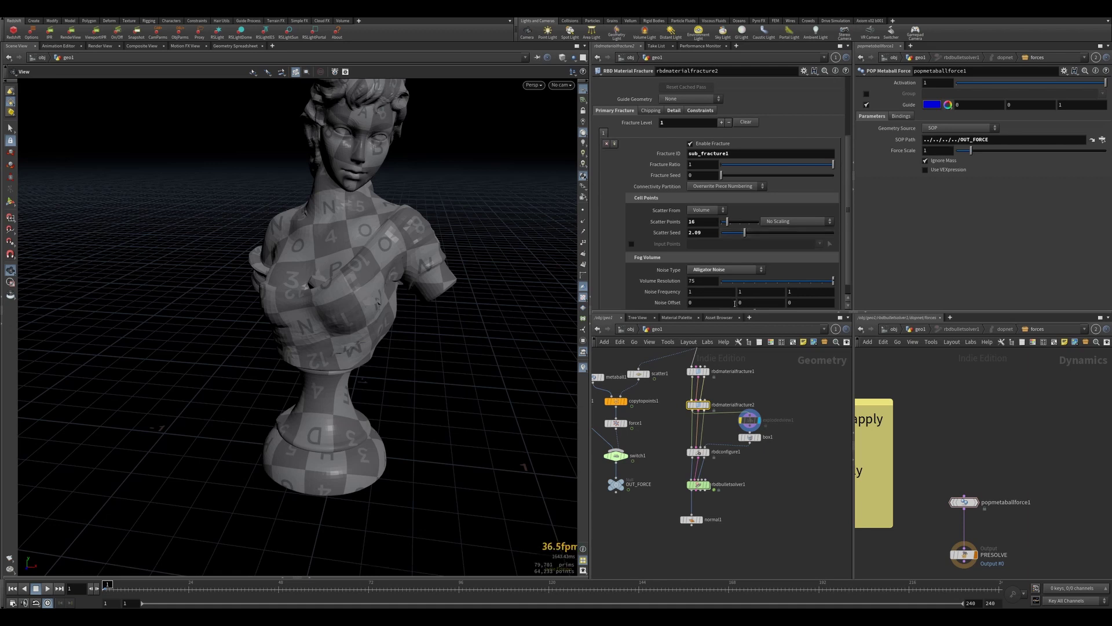
- Set rbdmaterialfracture2's edge Noise Height to 0.05 and interior Noise Amplitude to 0.05
click(673, 110)
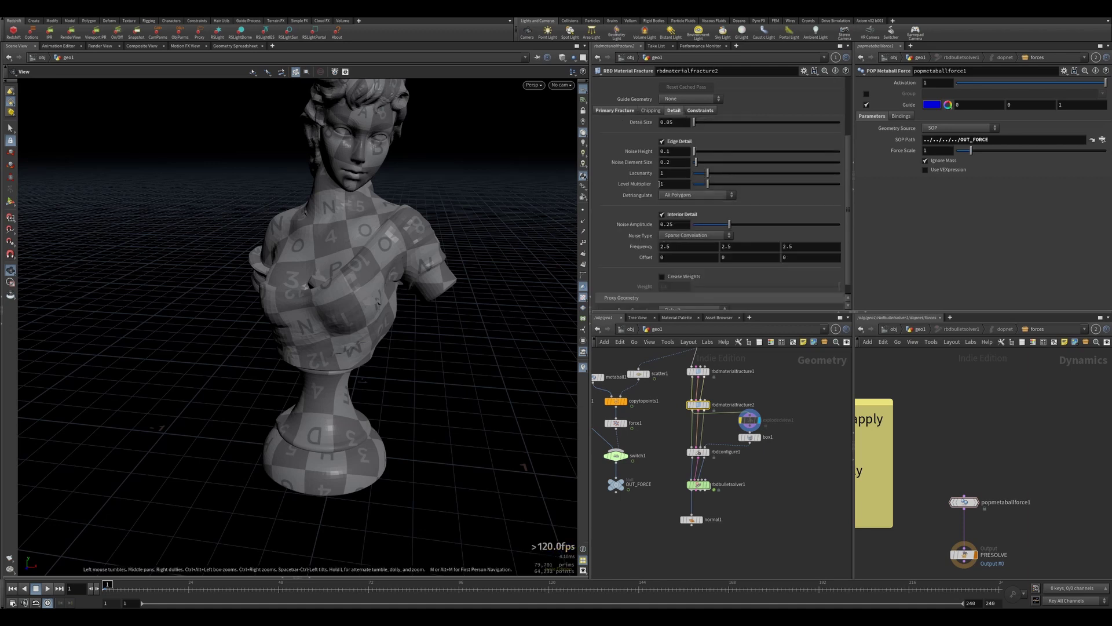
drag(666, 152, 673, 153)
text(5)
key(Return)
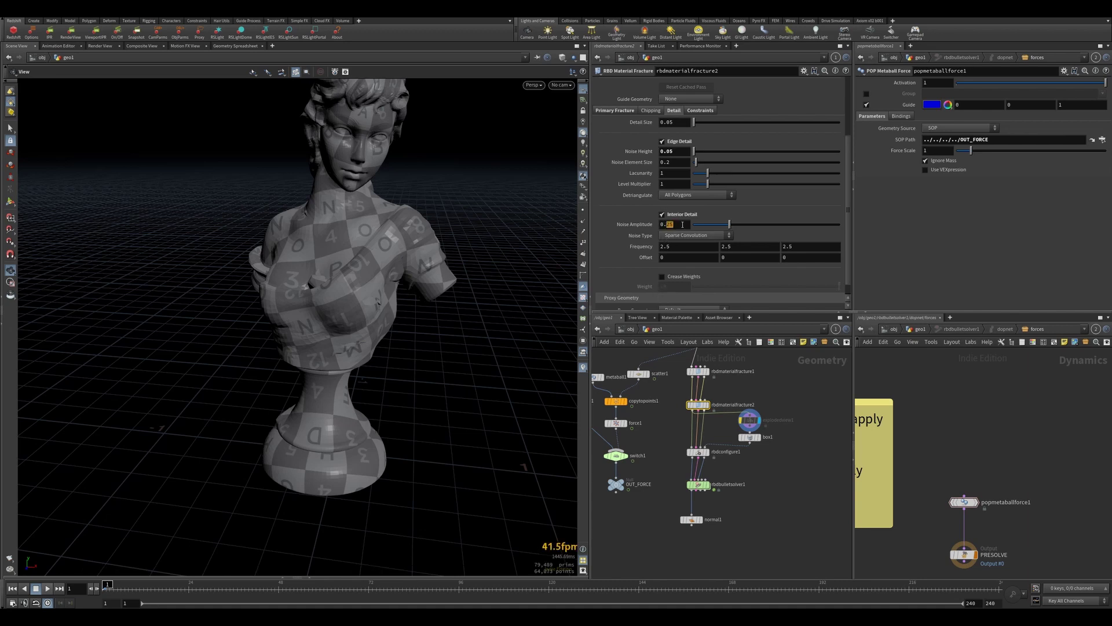
key(Return)
drag(461, 278, 356, 290)
- Set the Detail Size of rbdmaterialfracture2 to 0.025 and check the bust's surface
click(668, 122)
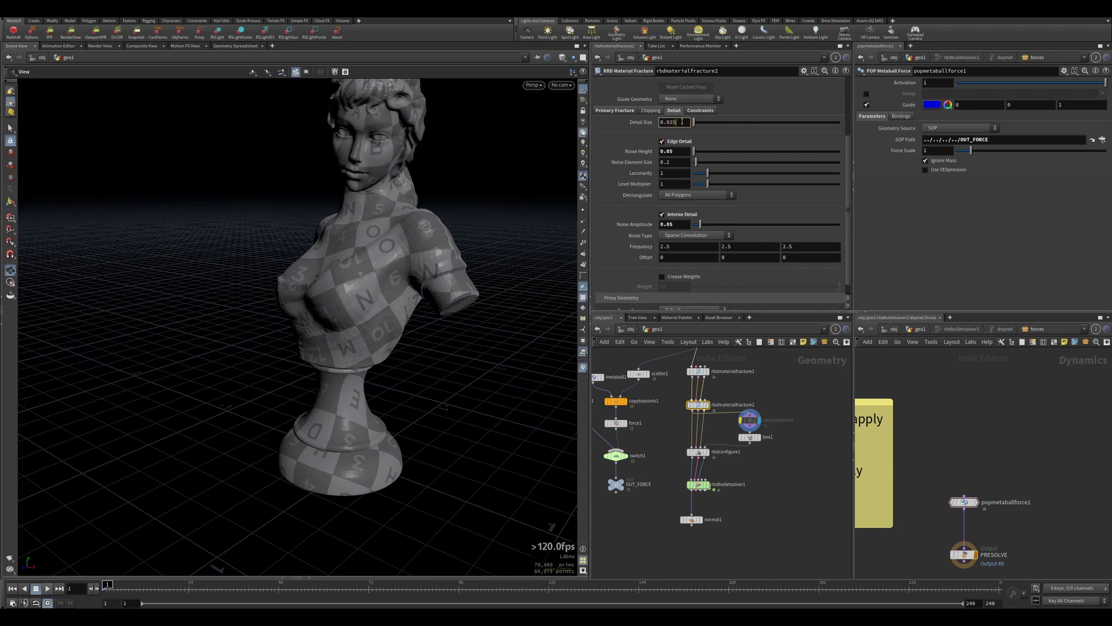
key(Return)
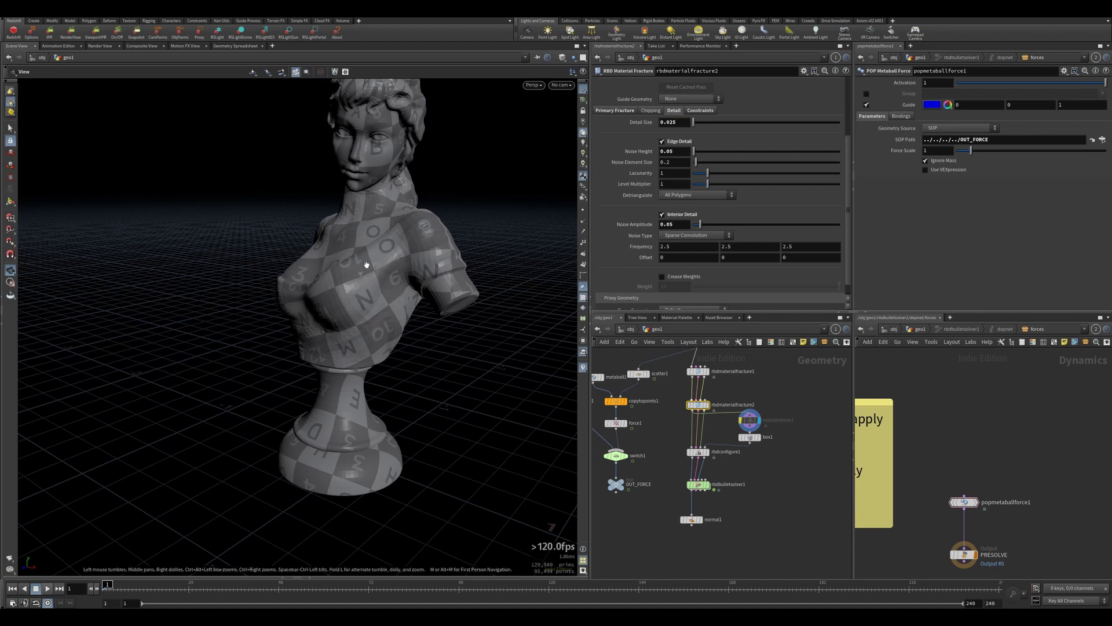
mouse_move(365, 267)
mouse_down()
mouse_move(398, 264)
mouse_move(360, 272)
mouse_up()
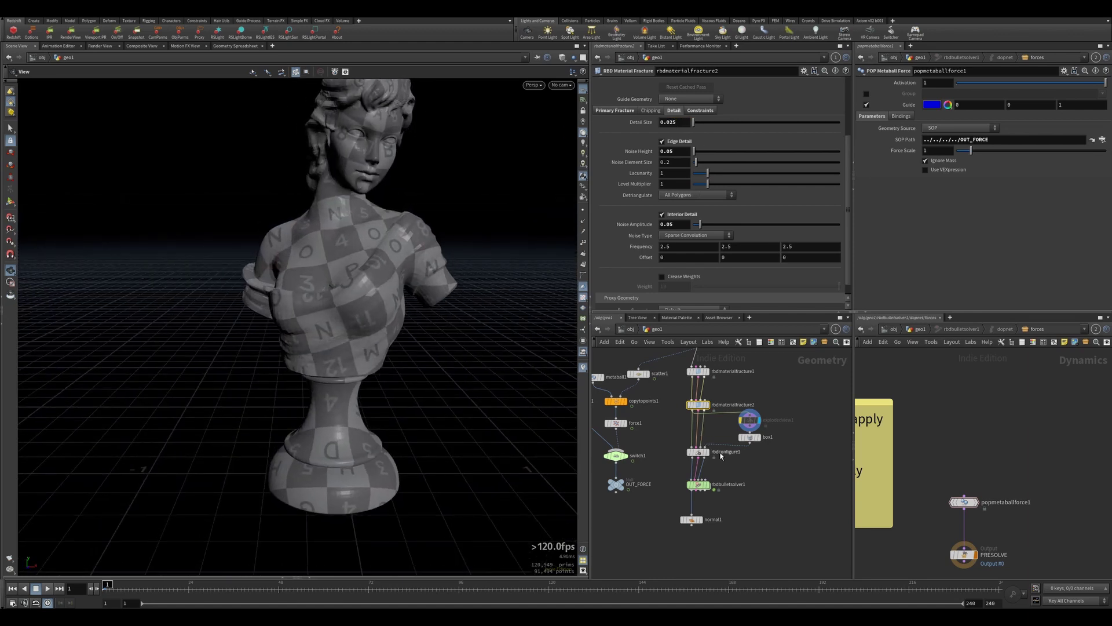
- Turn off the bypass on explodedview1 to inspect the separated pieces, and look through cam1
click(741, 408)
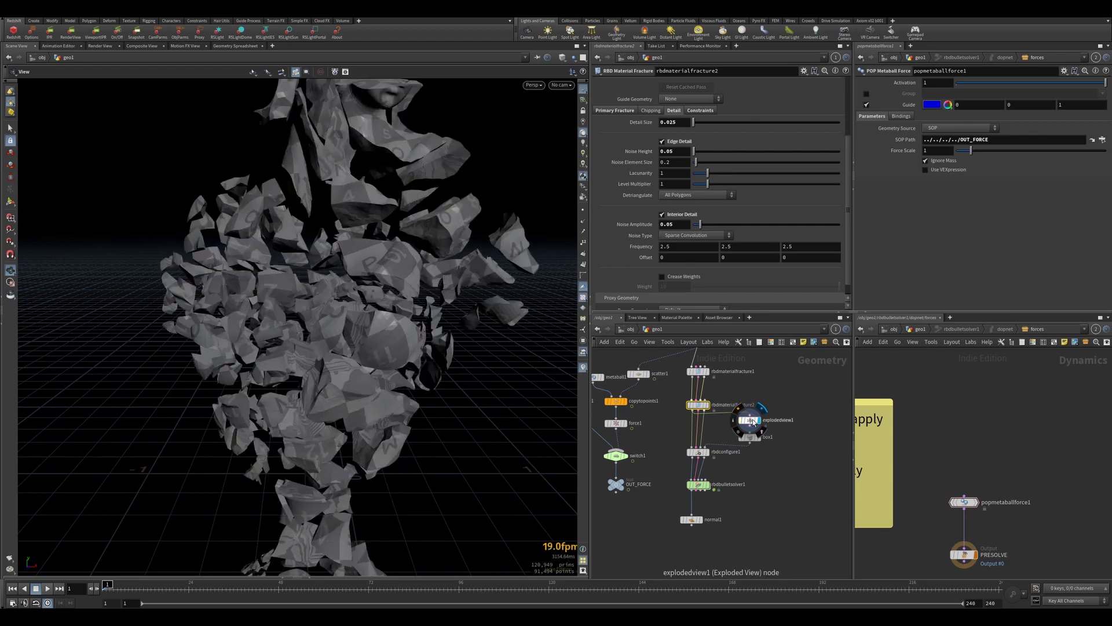
drag(410, 317, 333, 302)
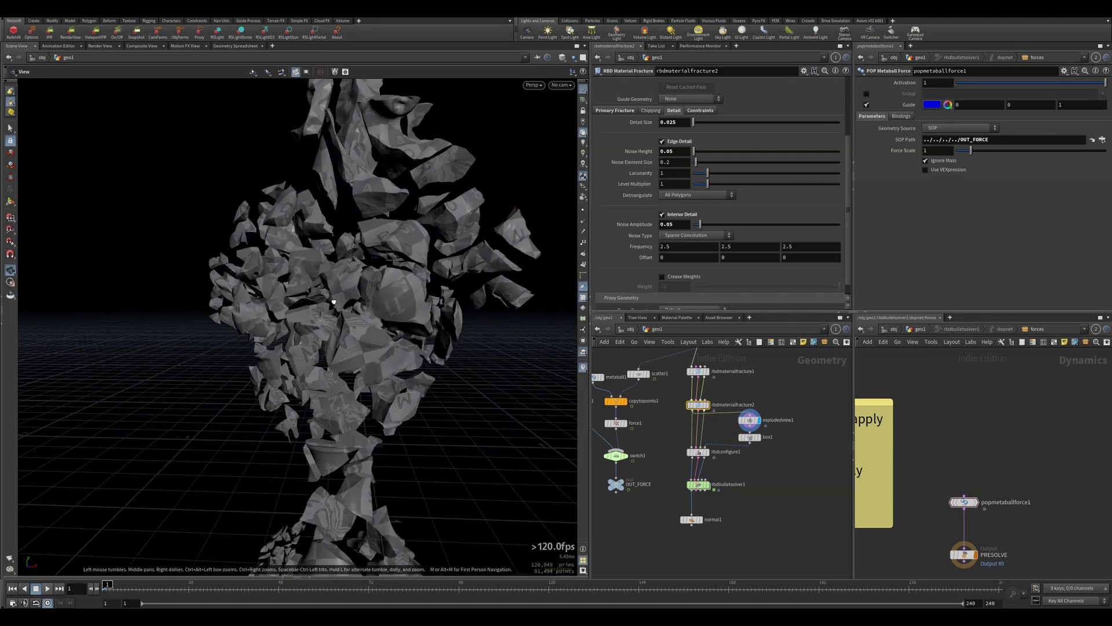
click(561, 85)
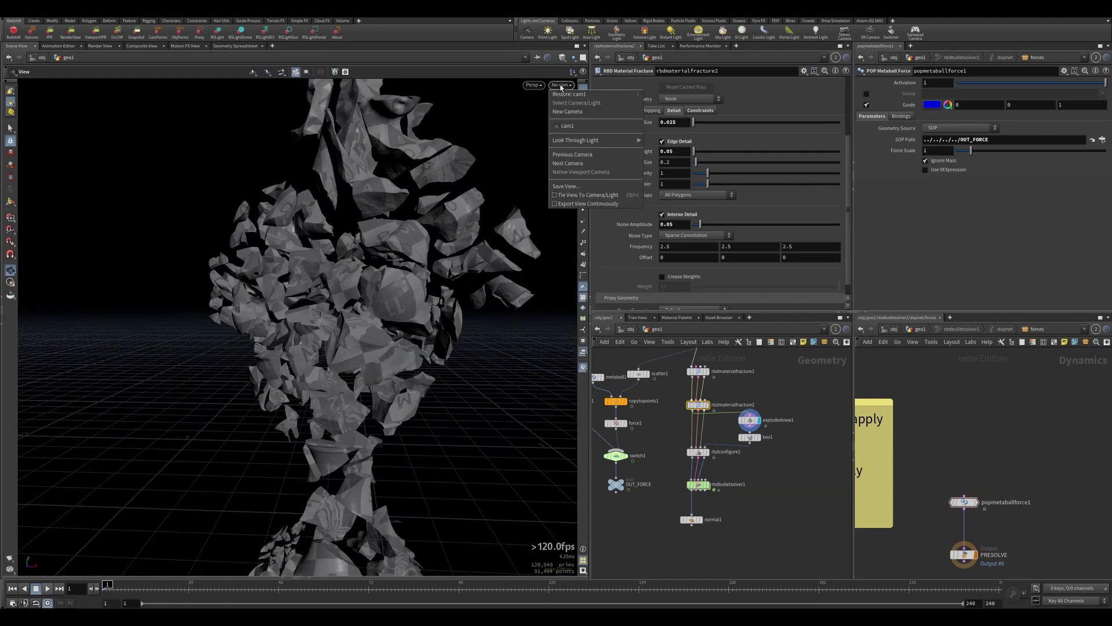
click(572, 127)
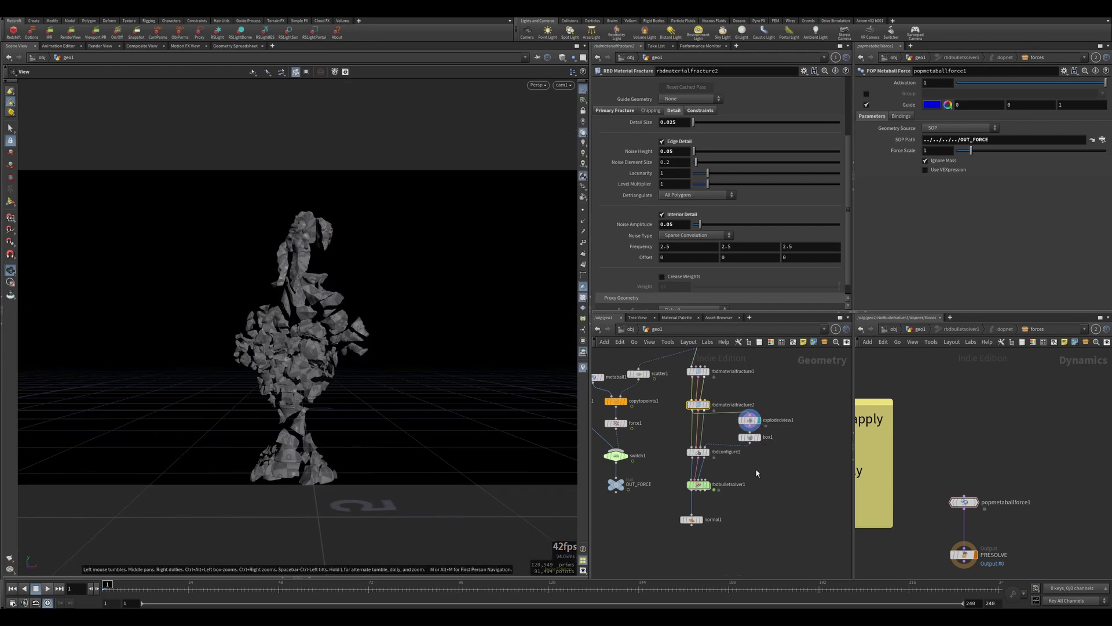
- Move box1 slightly away from explodedview1, and display and select normal1
drag(748, 436, 768, 436)
click(701, 519)
click(692, 520)
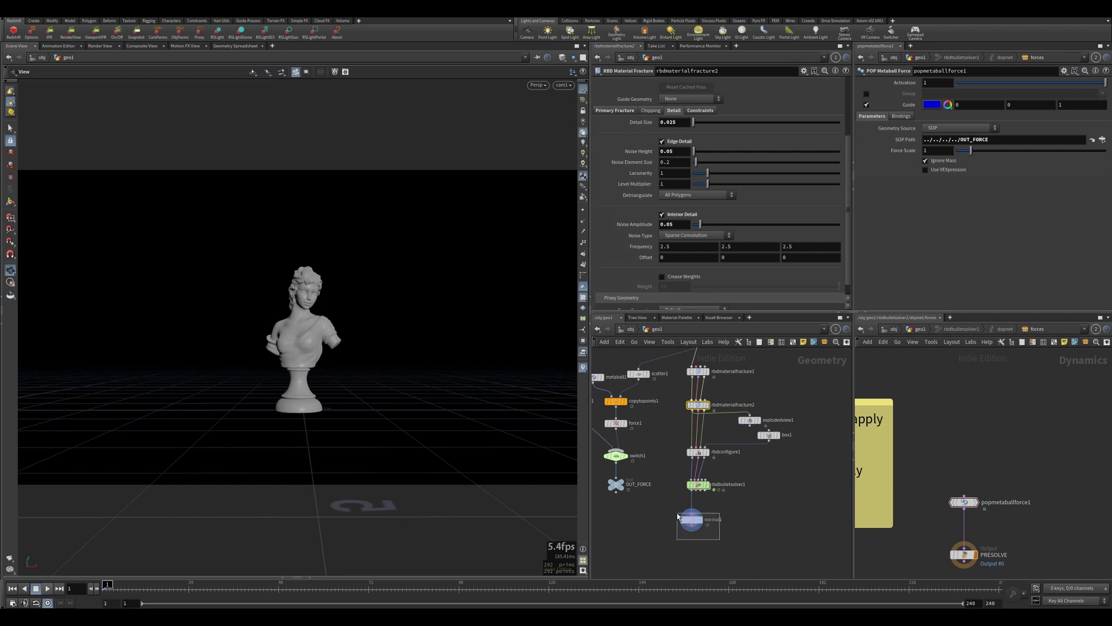
- Play the simulation to about frame 51, stop it and inspect the fallen fragments in the perspective view
drag(355, 336, 355, 335)
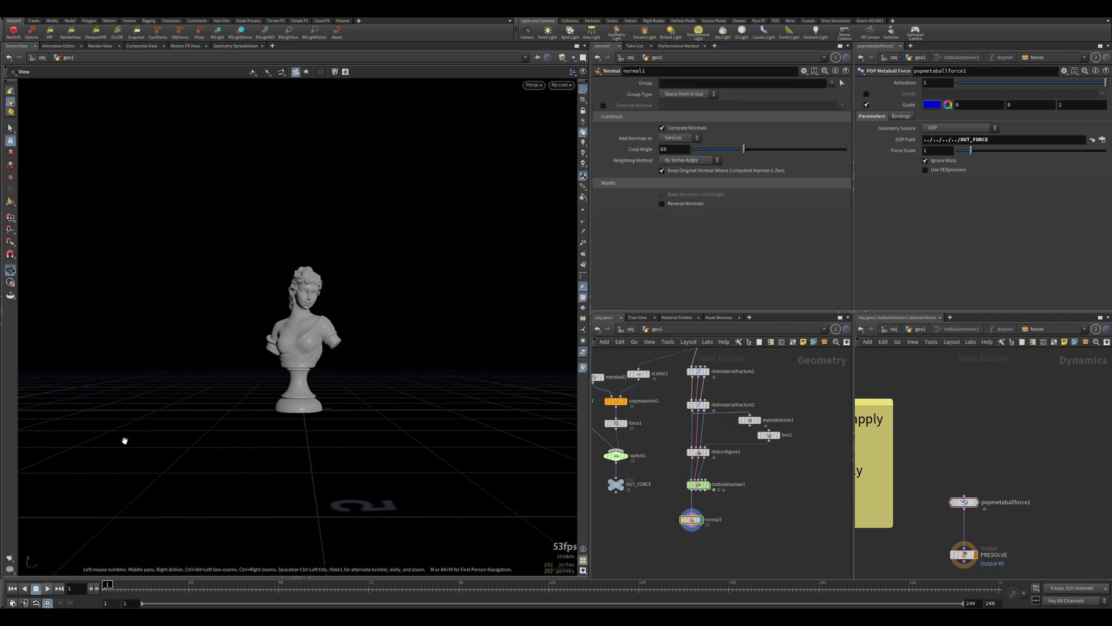
click(46, 589)
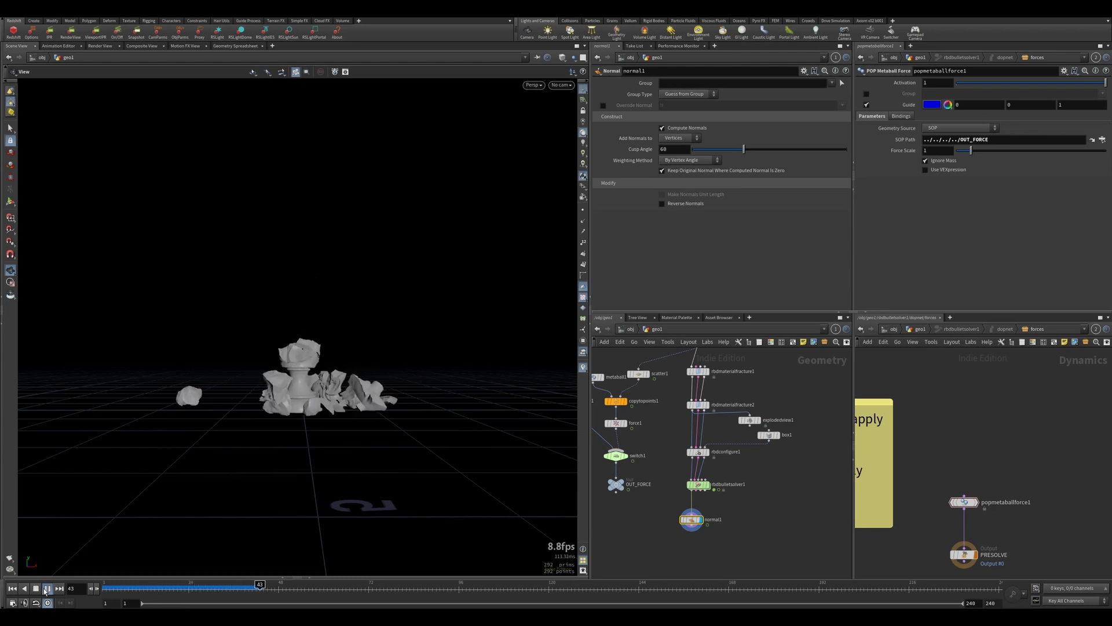
click(36, 589)
drag(308, 347, 288, 384)
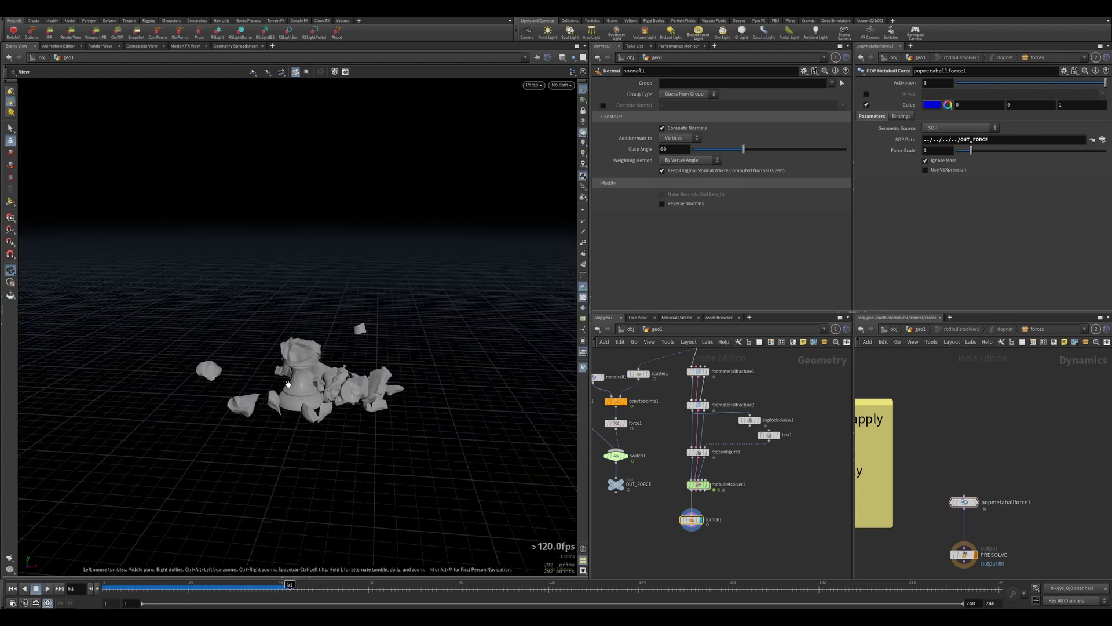
- Rewind the simulation to frame 1 and set the radial Force of force1 to 1000
click(11, 588)
middle_drag(672, 452, 691, 454)
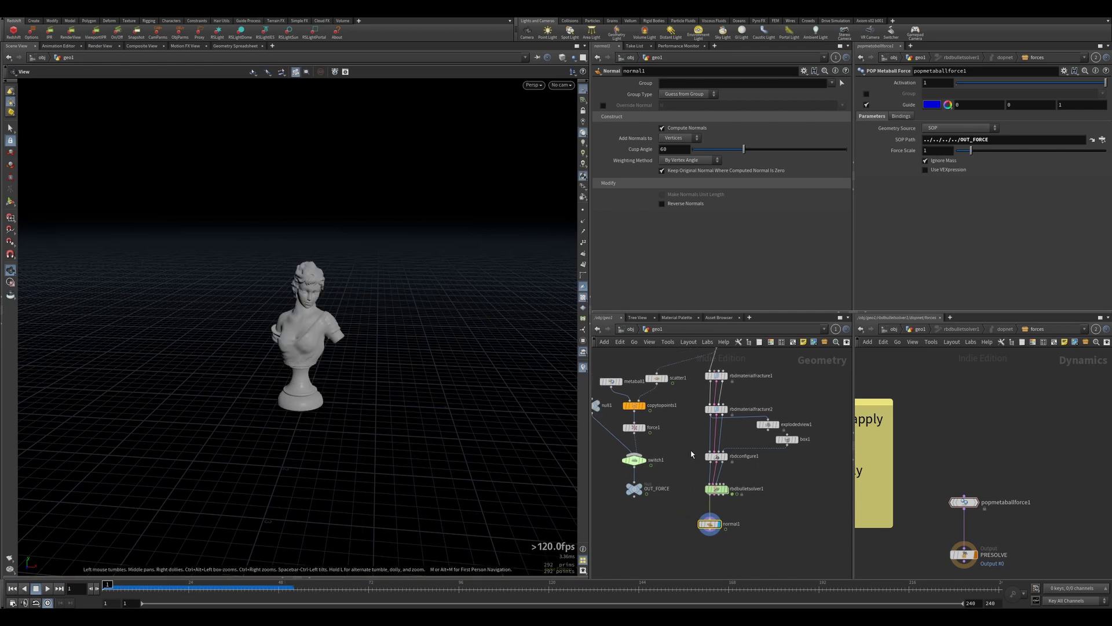
click(634, 427)
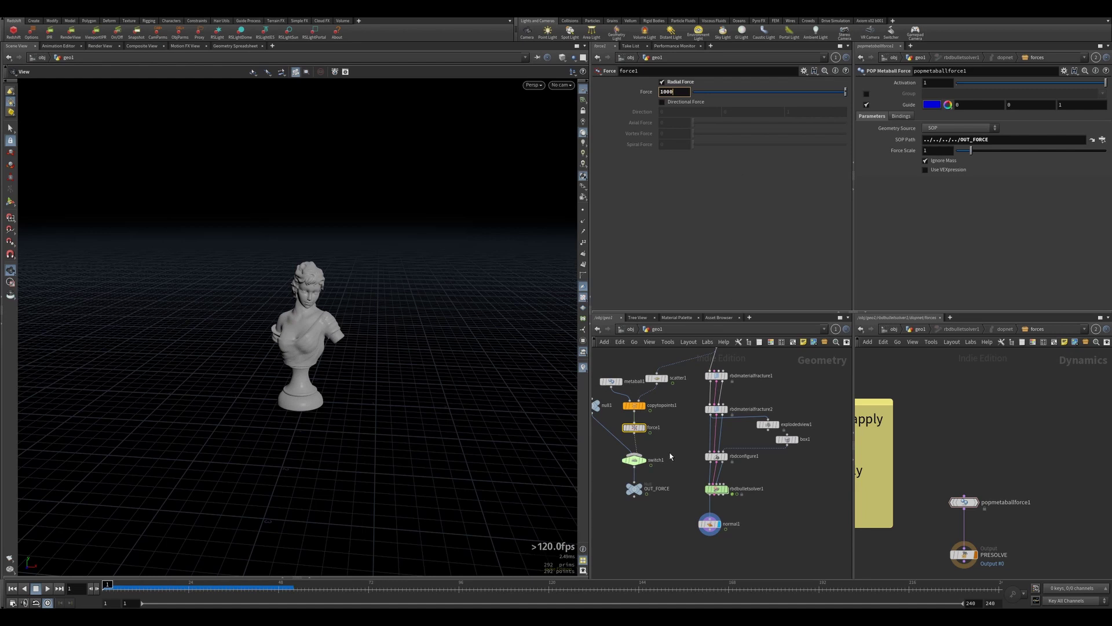
key(Return)
click(964, 501)
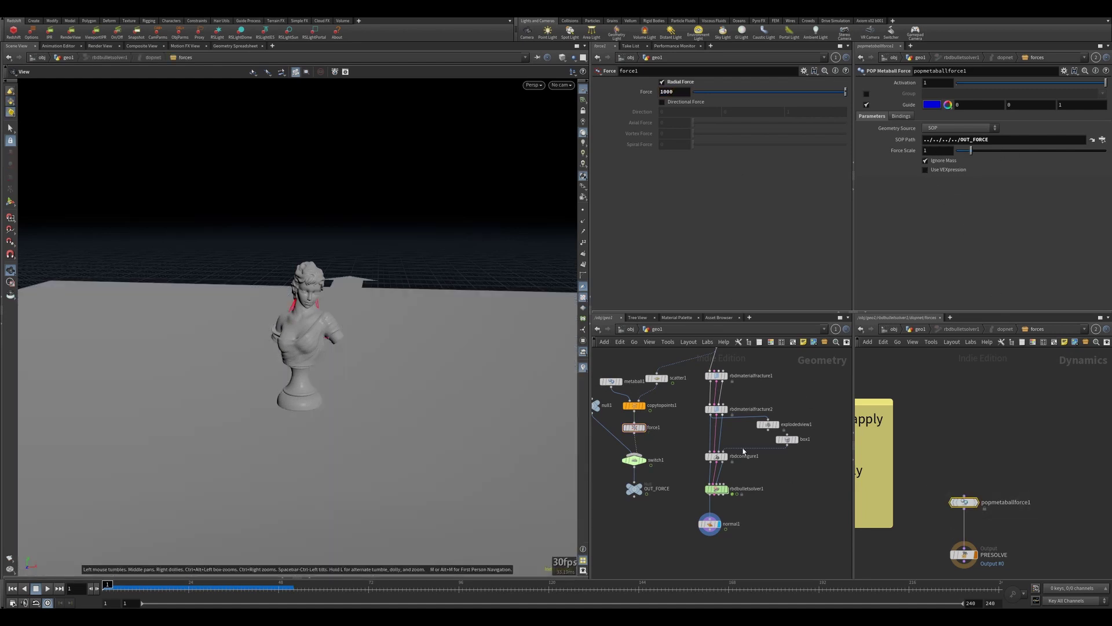
click(710, 523)
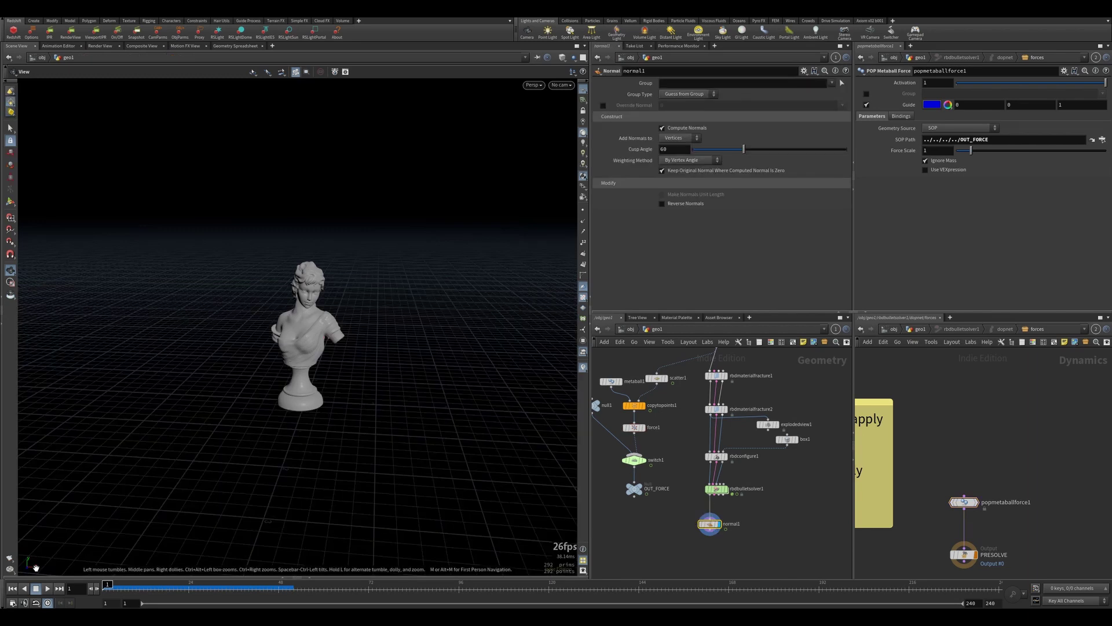
- Reset the simulation of rbdbulletsolver1, play it past frame 55, and replay the shattering before rewinding to frame 1
click(716, 488)
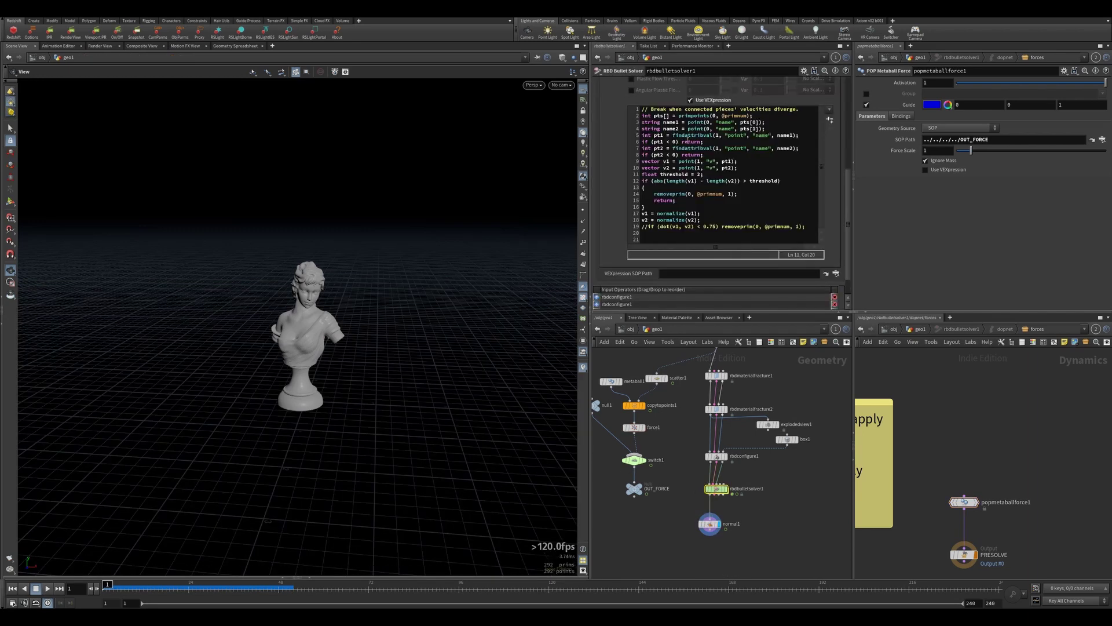
scroll(619, 154, up, 3)
scroll(619, 154, up, 2)
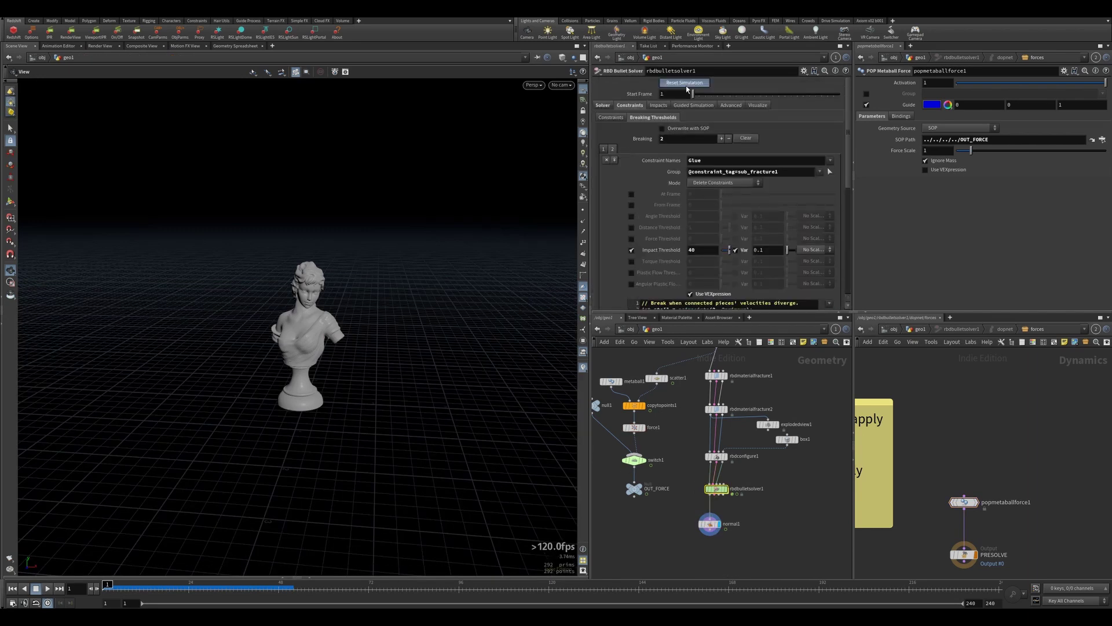
click(48, 588)
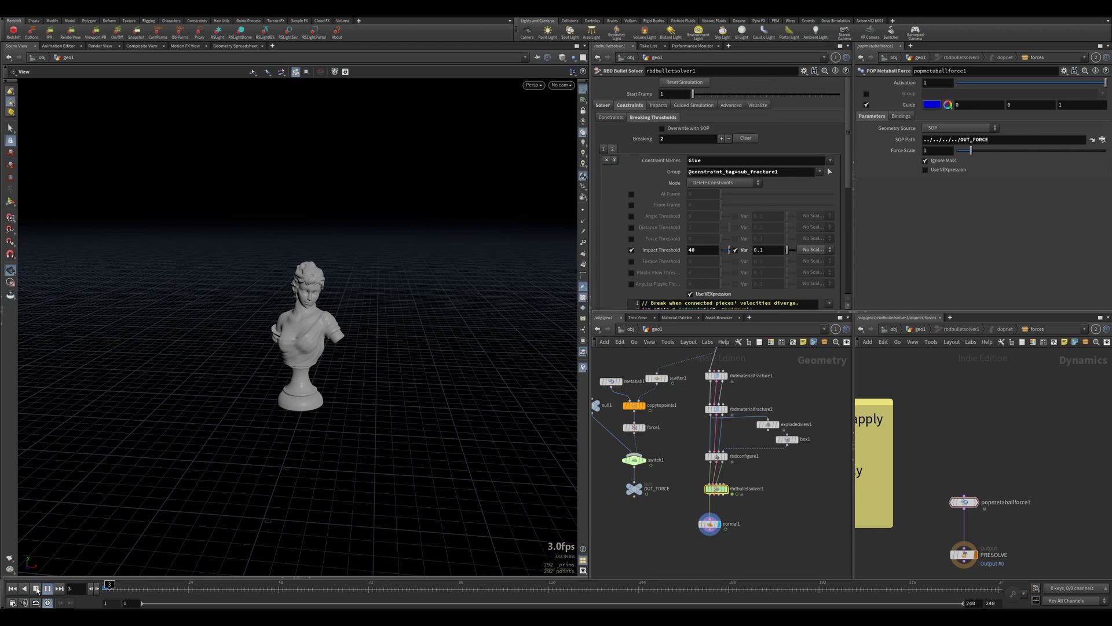
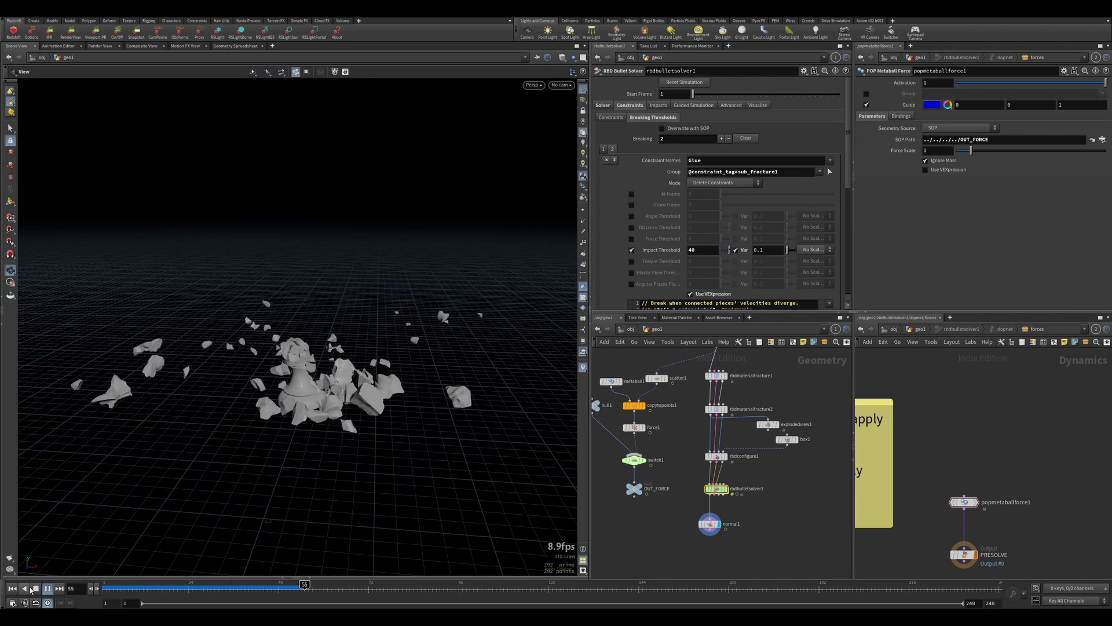
click(27, 587)
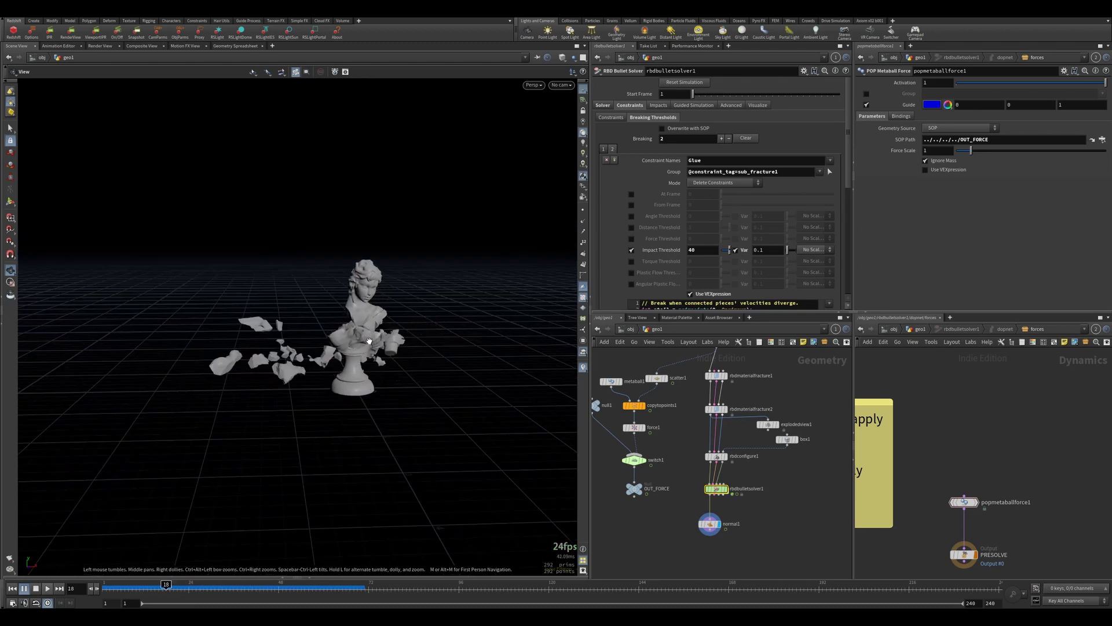
click(48, 588)
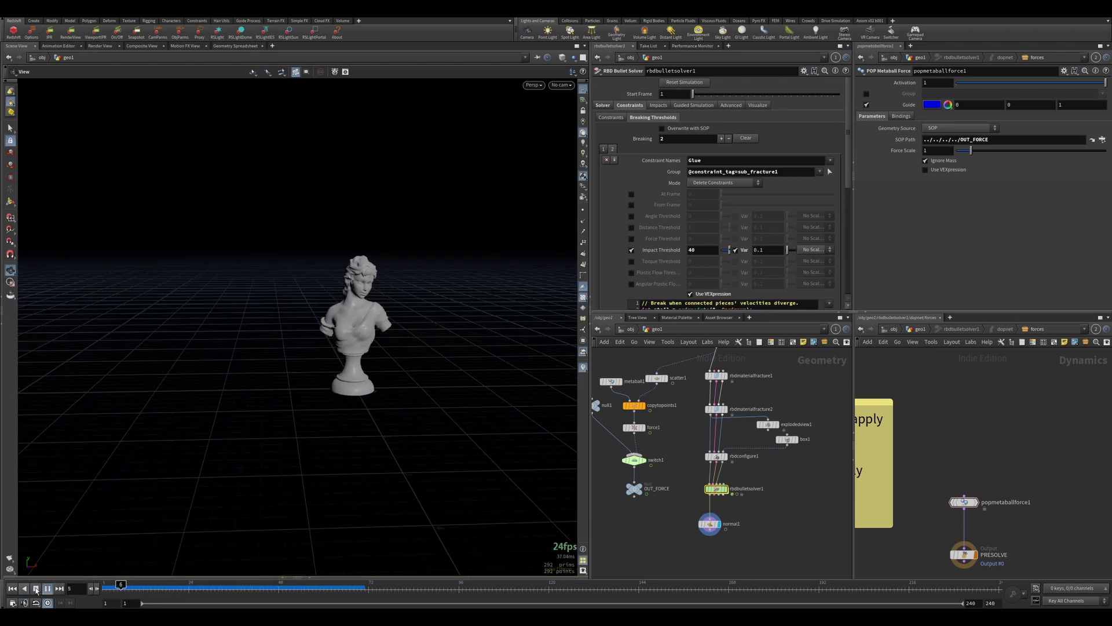
click(36, 590)
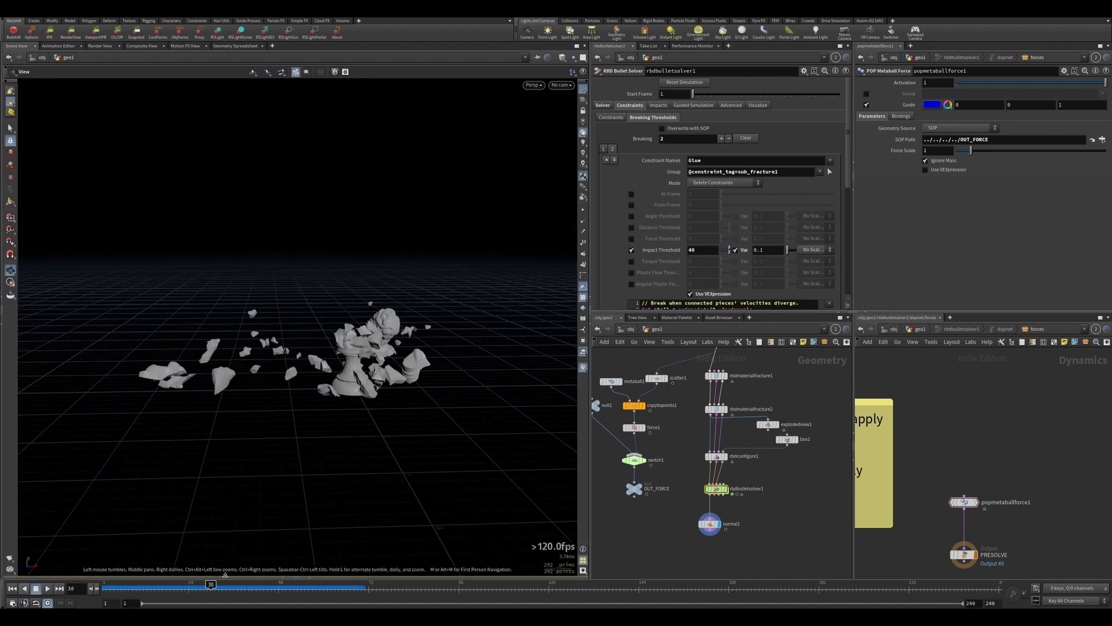
drag(193, 592, 106, 591)
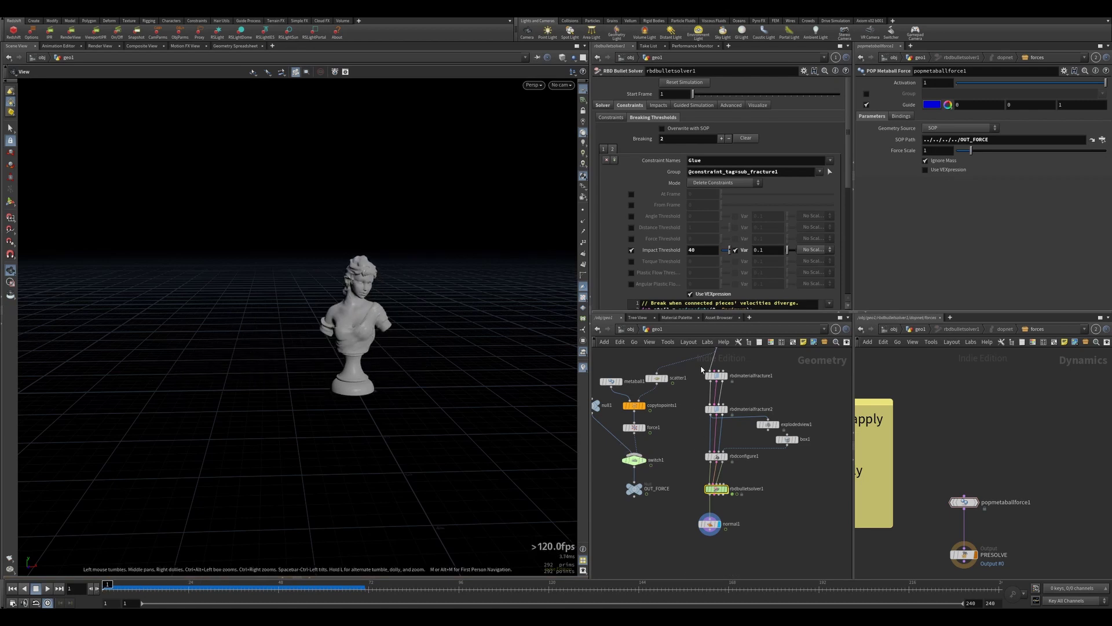
- Check the detail settings of rbdmaterialfracture1 and rbdmaterialfracture2 together, and reselect rbdbulletsolver1
drag(702, 368, 733, 415)
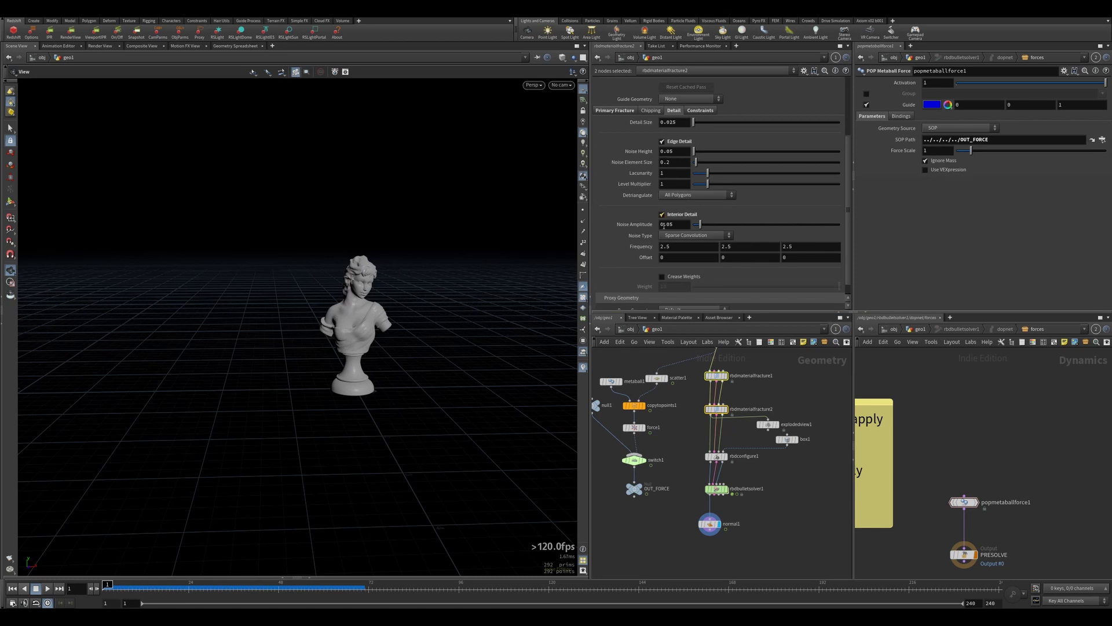
click(695, 439)
click(717, 489)
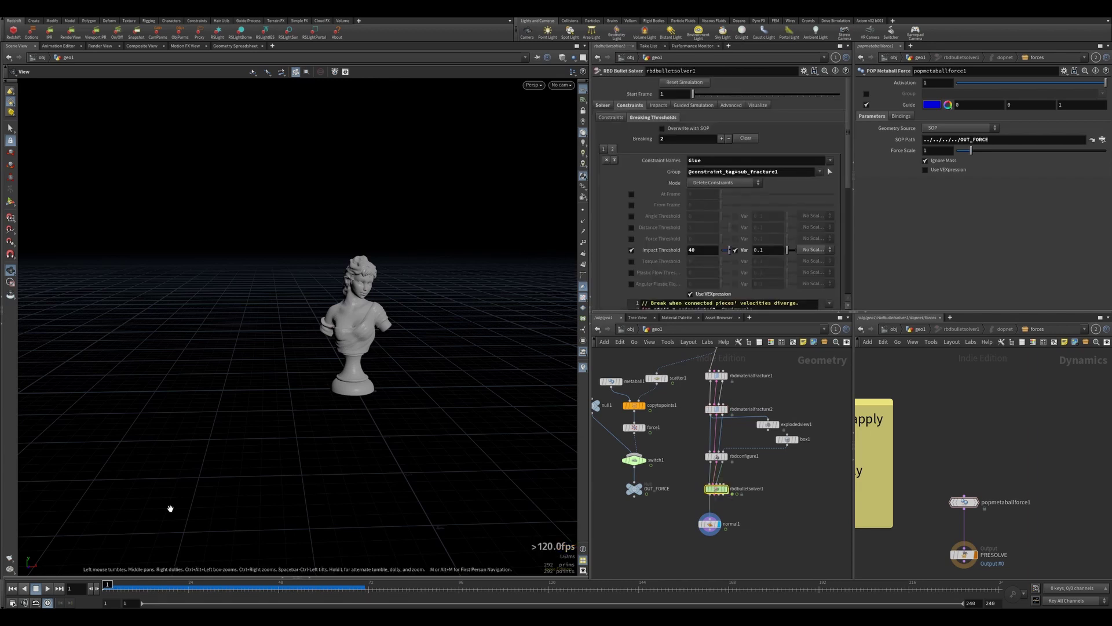
- Inspect the flying fragments around frame 15 from several sides, and replay the simulation from behind the bust
drag(112, 584, 155, 584)
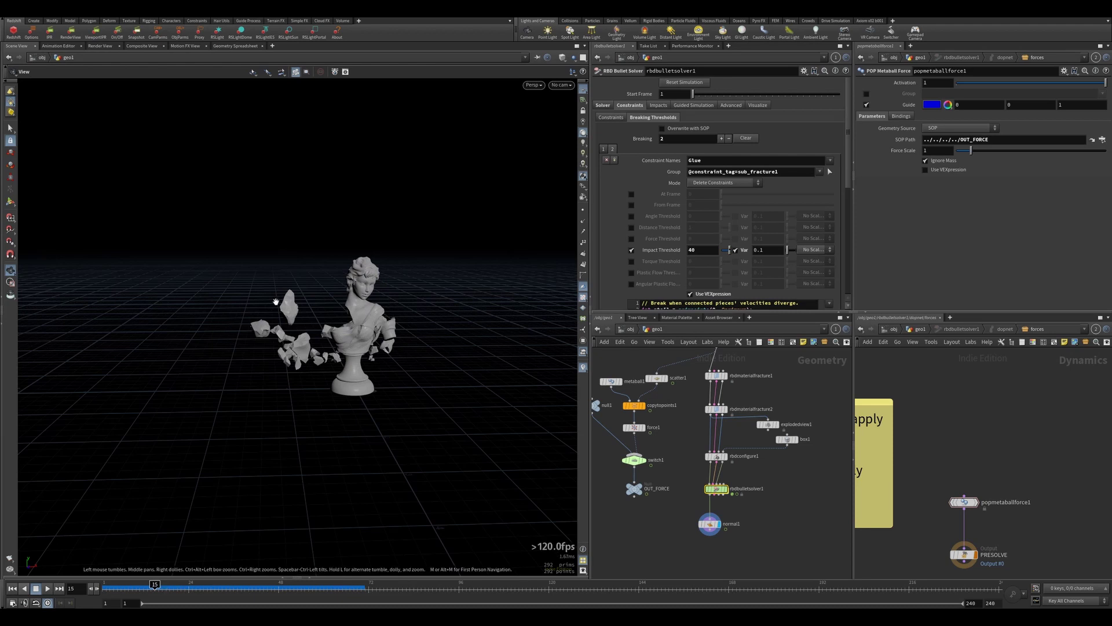
scroll(287, 308, up, 5)
drag(288, 308, 325, 309)
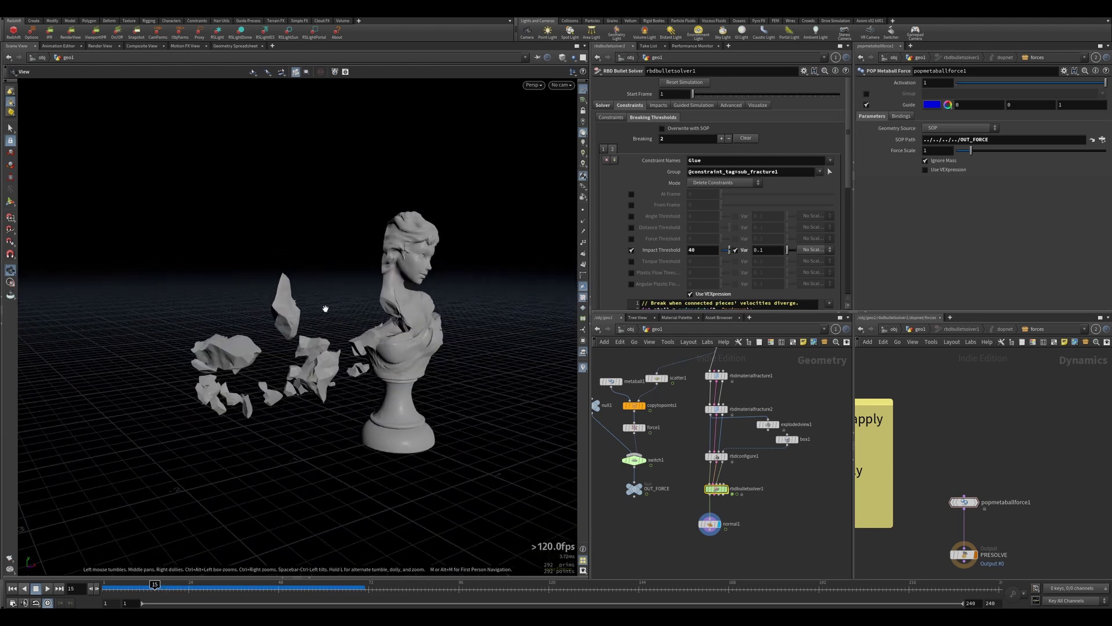
mouse_move(118, 587)
mouse_down()
mouse_move(105, 585)
mouse_move(172, 584)
mouse_move(119, 575)
mouse_up()
drag(264, 365, 407, 350)
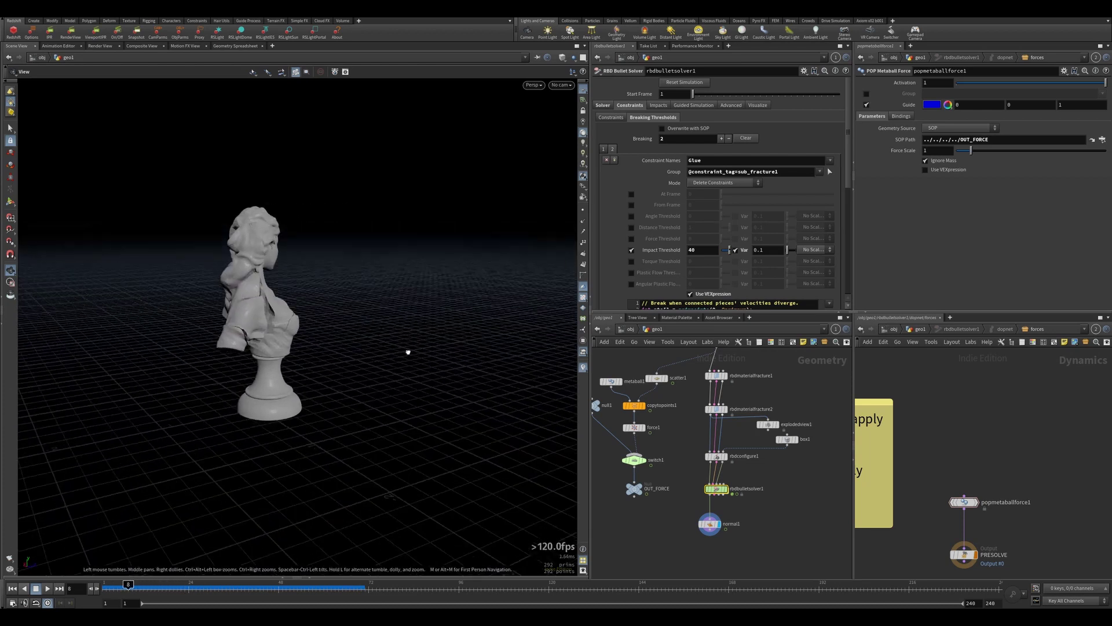
drag(226, 348, 422, 296)
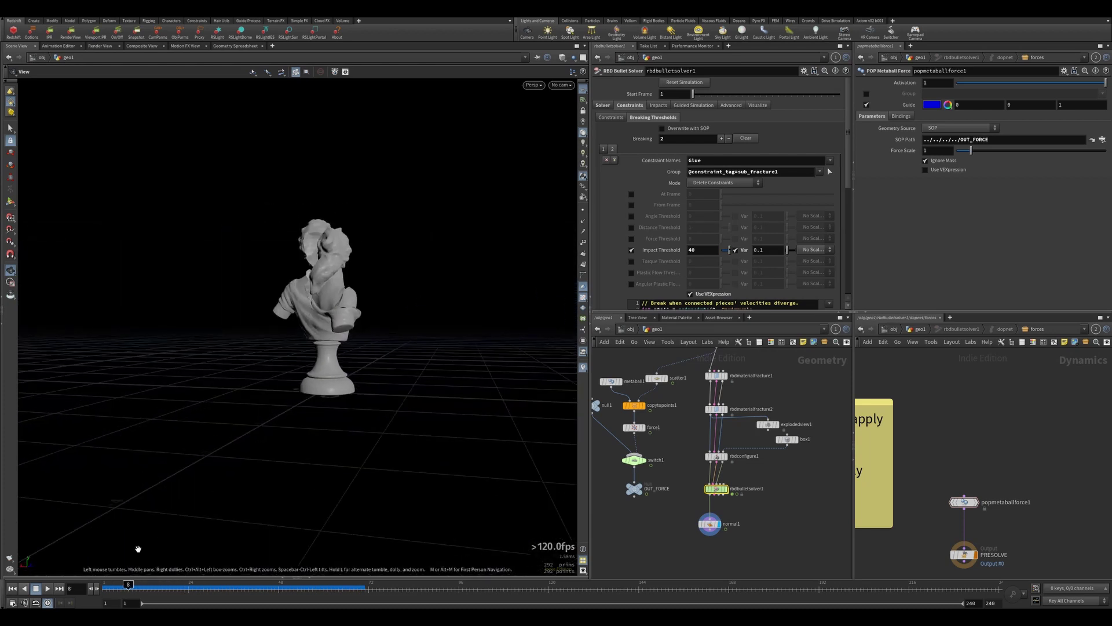
click(12, 588)
click(47, 588)
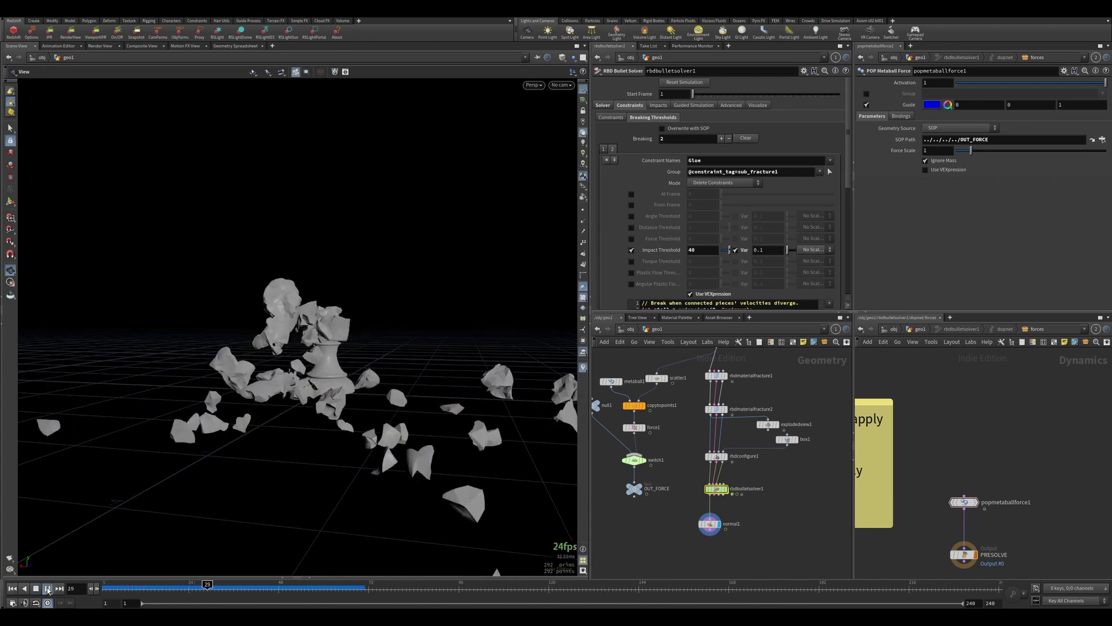
mouse_move(110, 588)
mouse_down()
mouse_move(179, 585)
mouse_move(105, 585)
mouse_move(168, 569)
mouse_move(91, 591)
mouse_up()
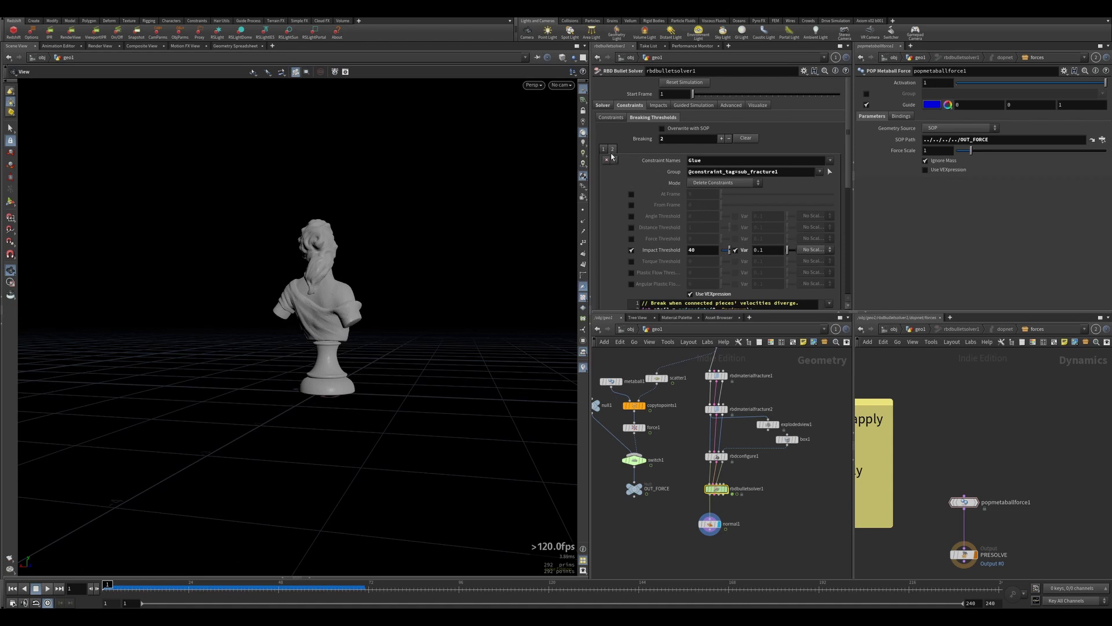
- Remove the deforming attribute from the Bullet Object's overwrite attributes in rbdbulletsolver1, leaving active, animated and __pin
click(603, 106)
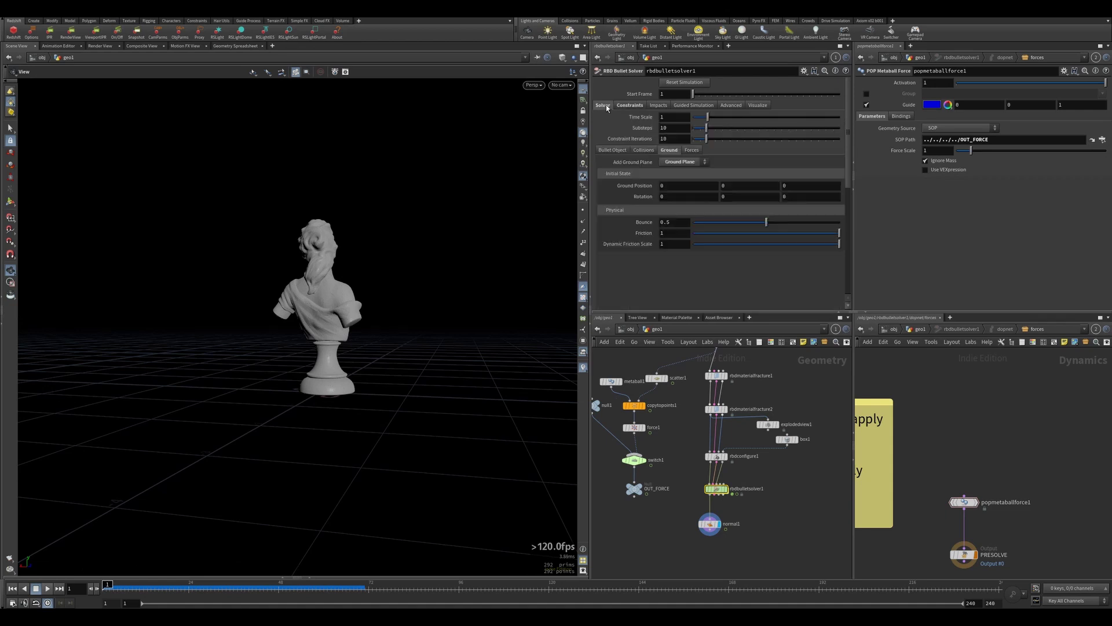
click(611, 150)
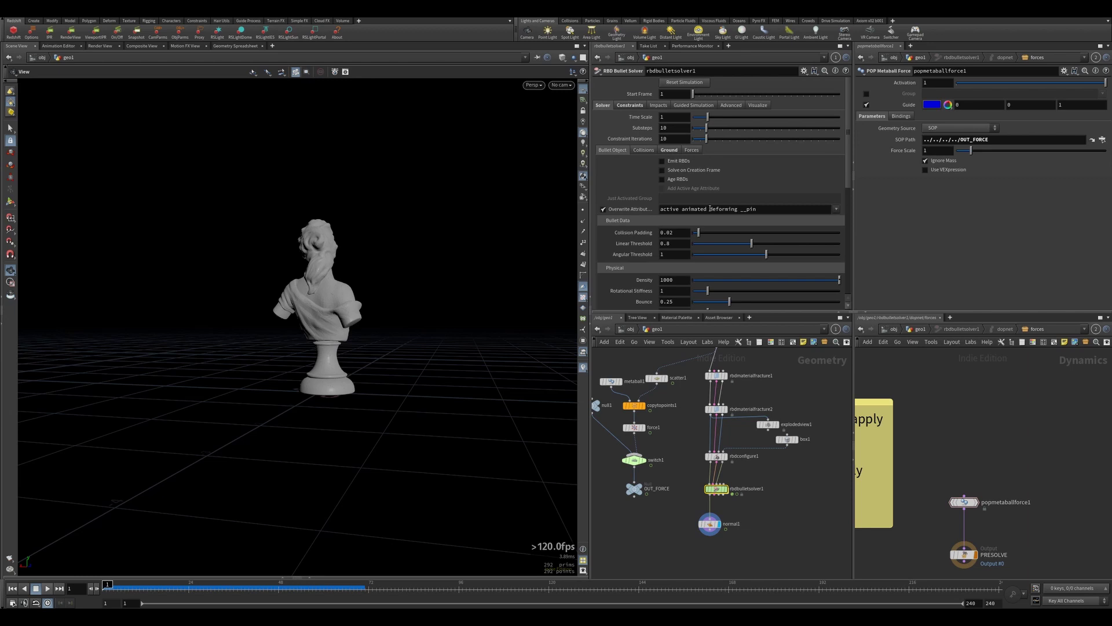
drag(710, 208, 729, 209)
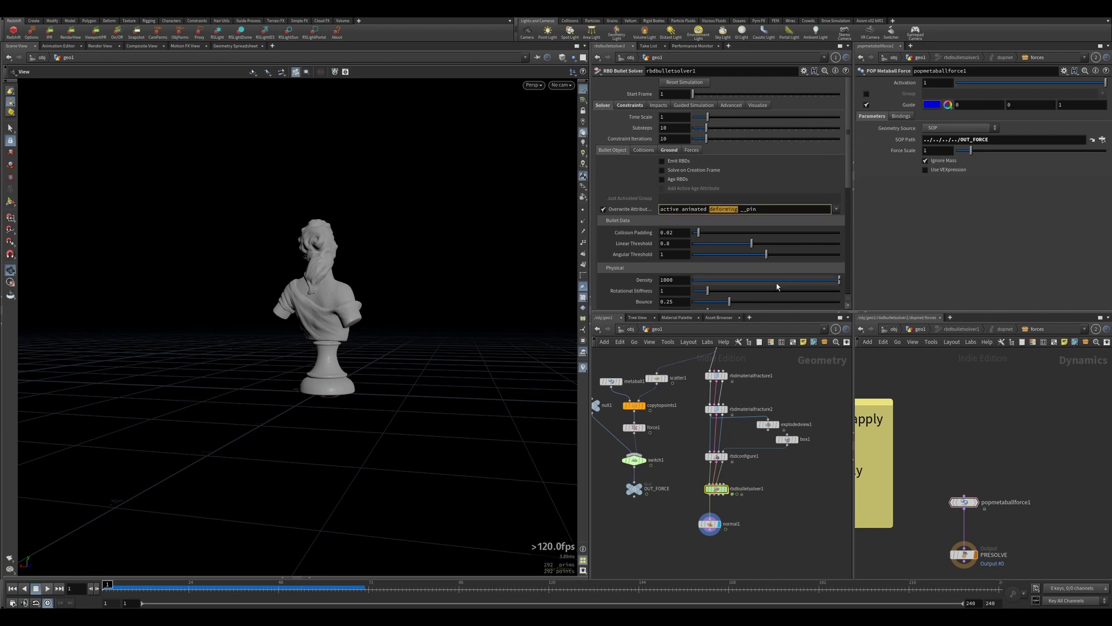
key(BackSpace)
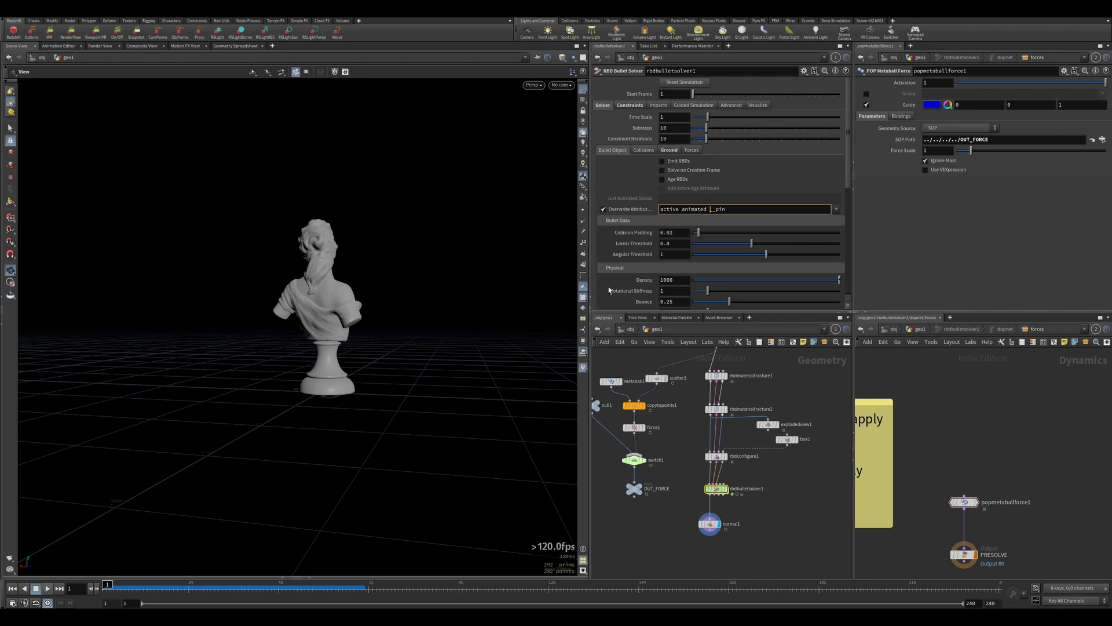
click(643, 150)
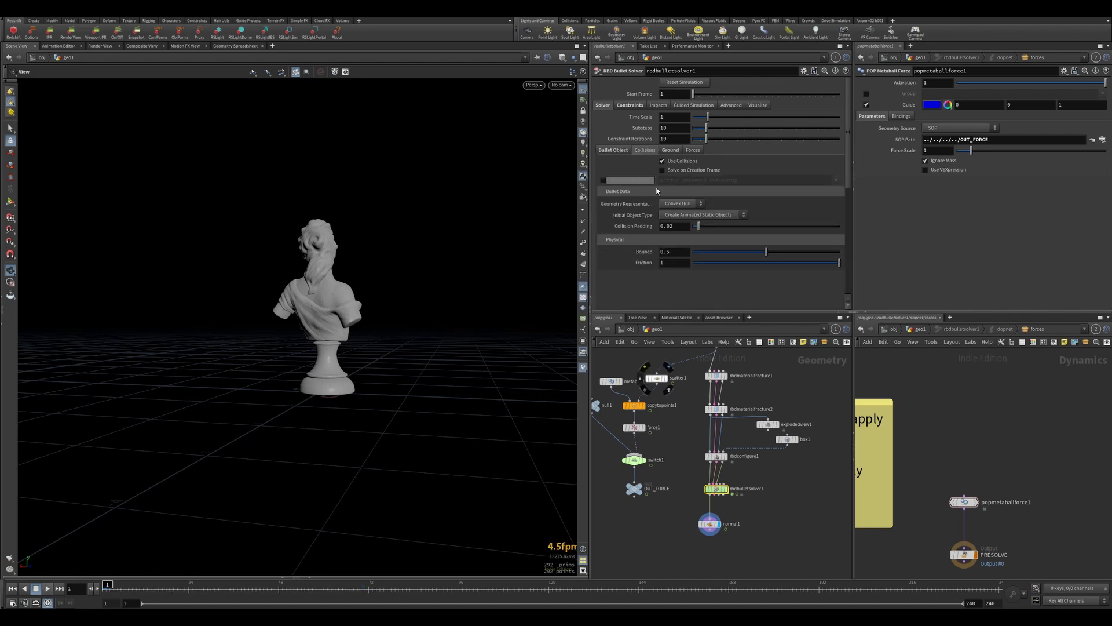
click(611, 151)
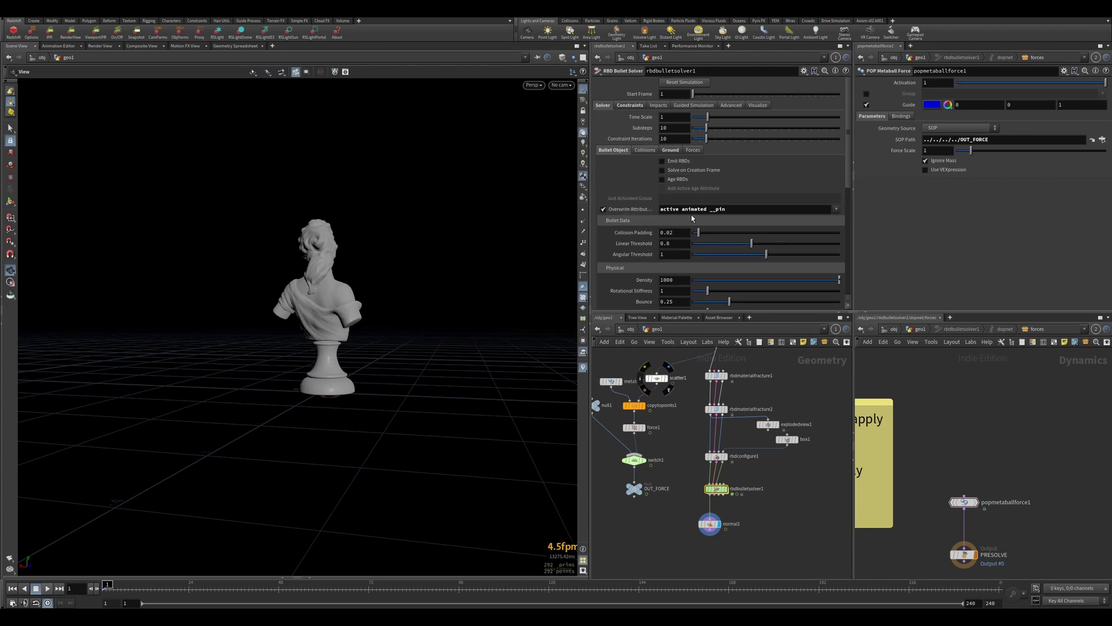
- Select normal1, look through cam1, and play the re-simulated shattering before rewinding to the start
click(709, 523)
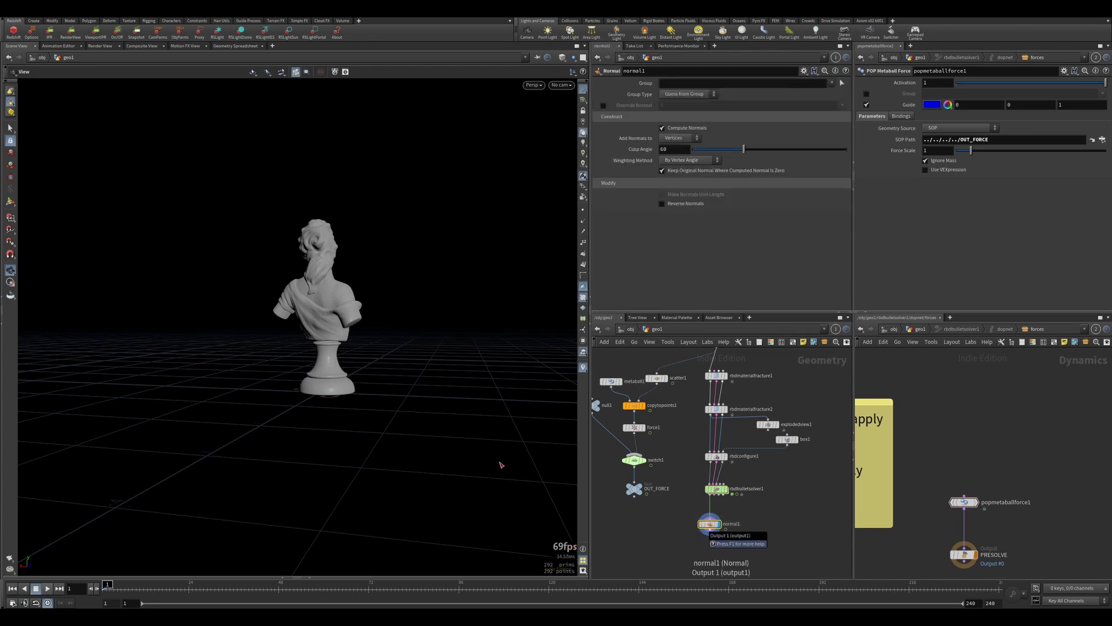
drag(369, 323, 406, 326)
click(561, 84)
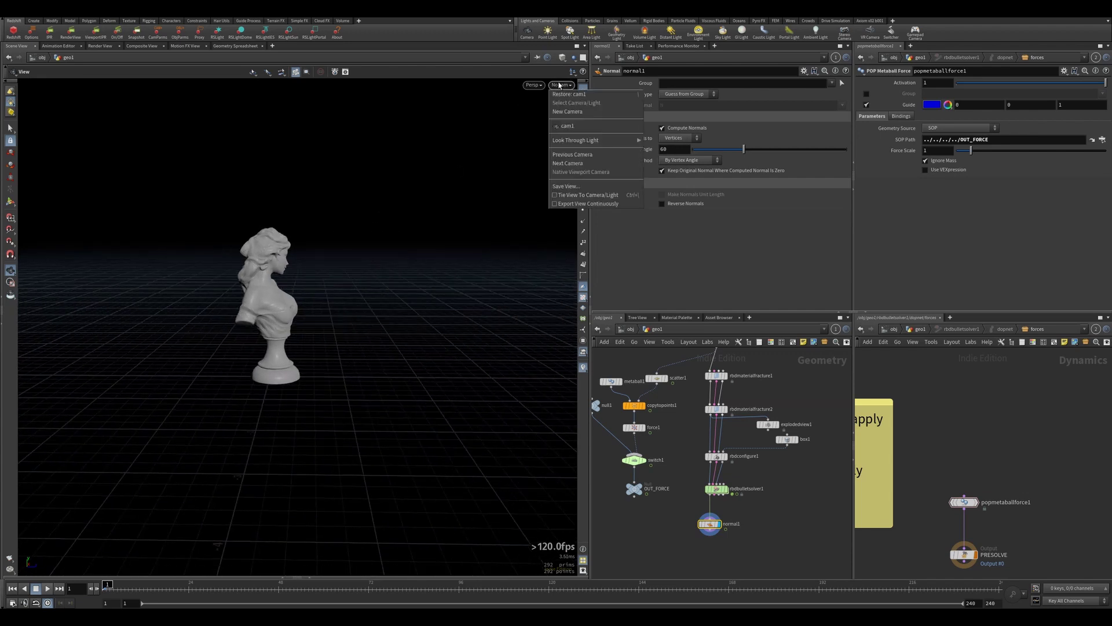
click(565, 126)
click(47, 588)
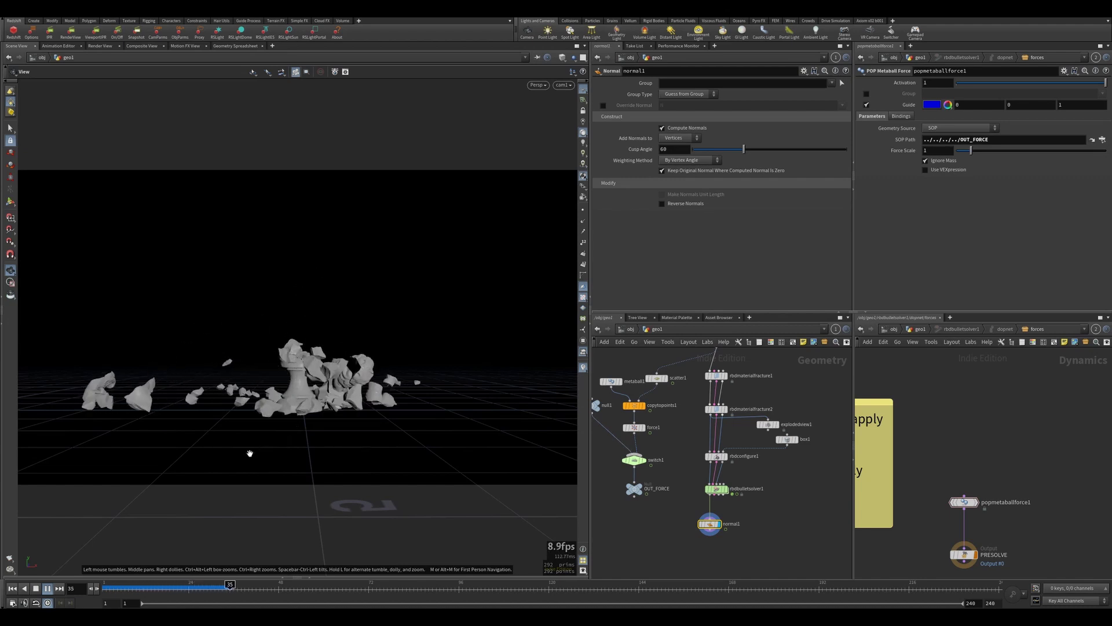
click(115, 588)
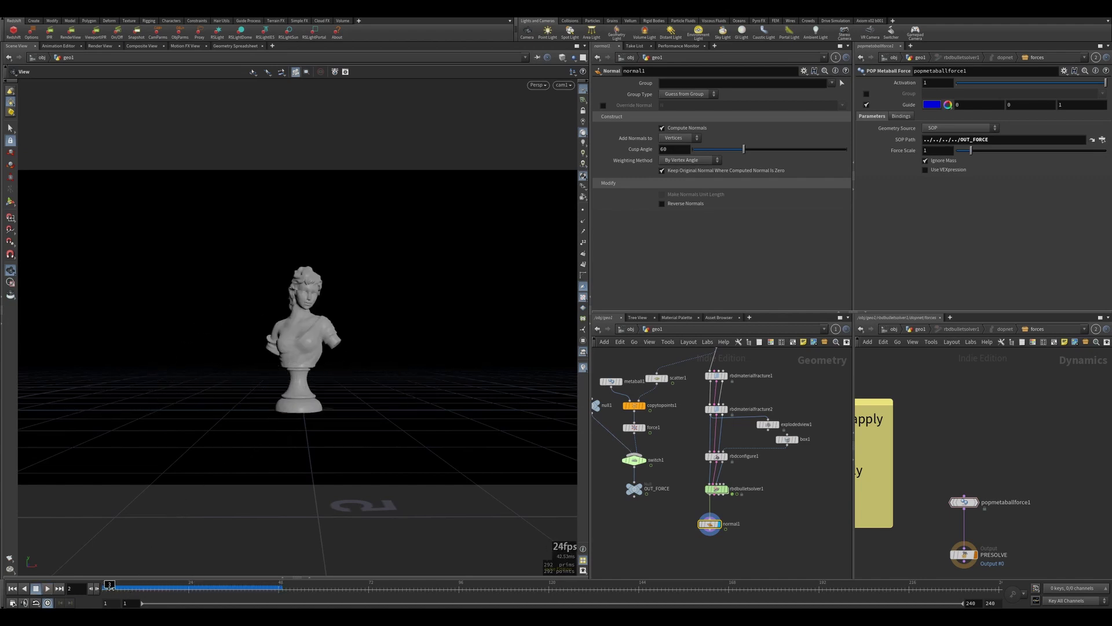
drag(154, 591, 107, 588)
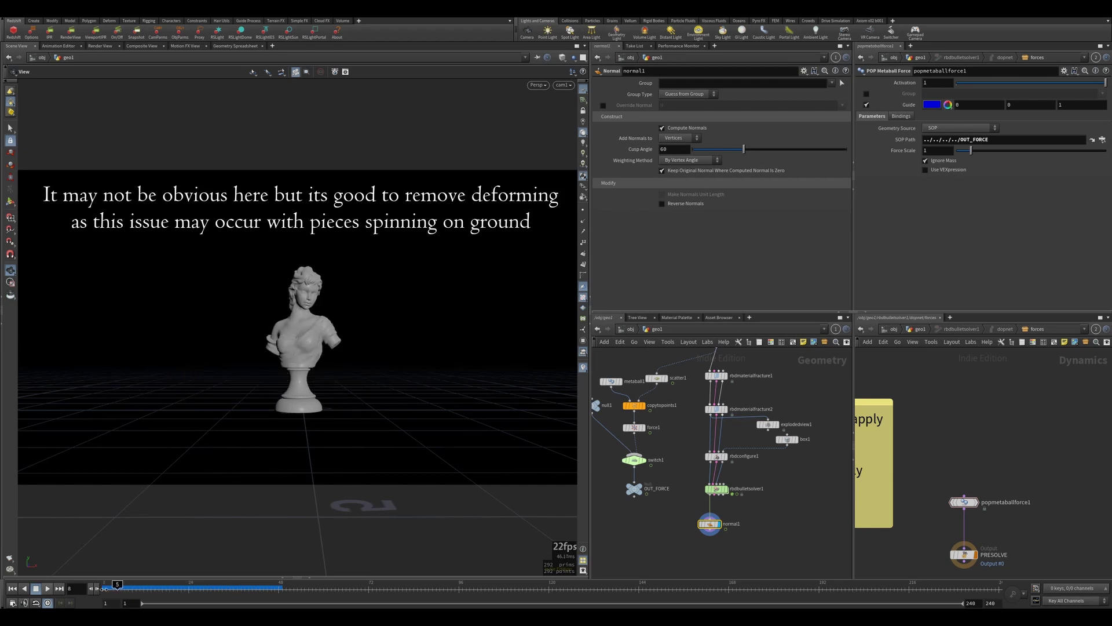
- Replace the Select Input expression of switch1 with $F==8 so the force acts on a single frame
click(630, 428)
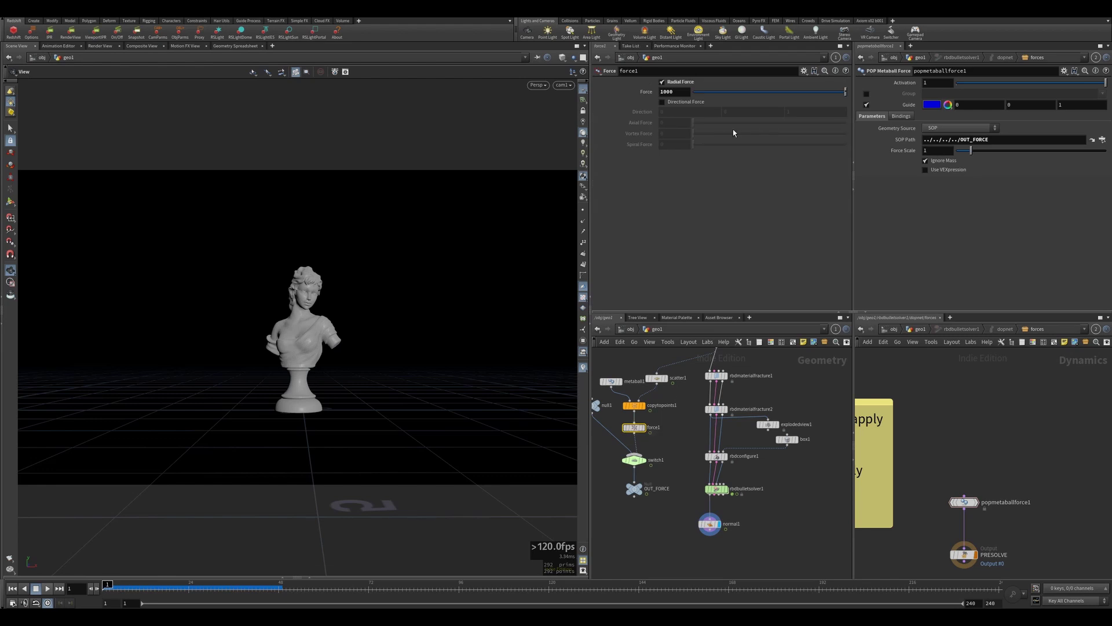
click(636, 459)
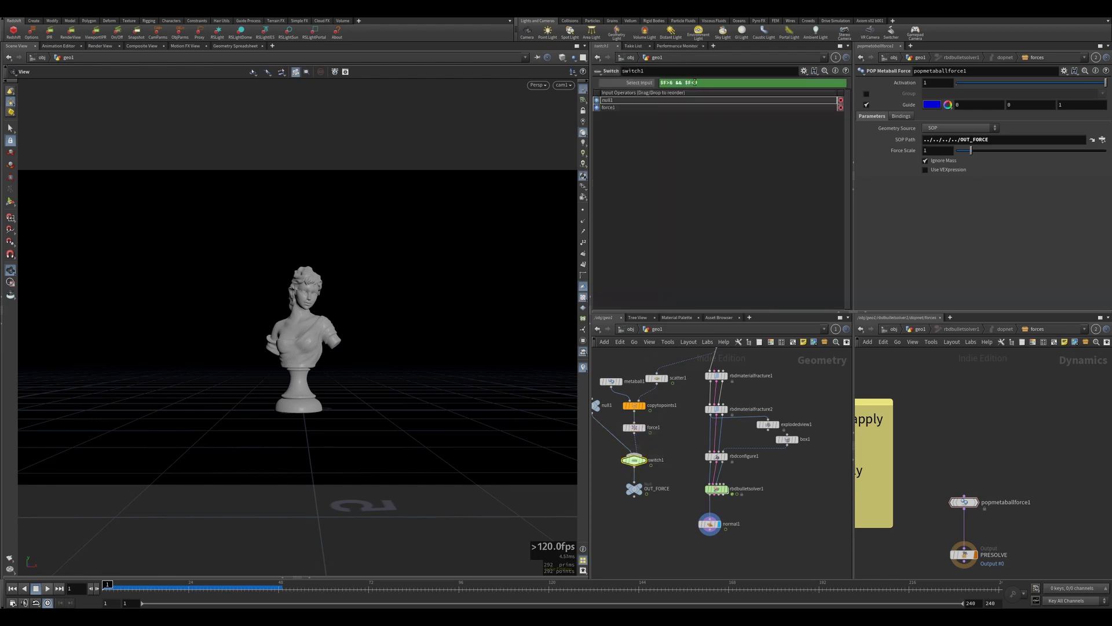
text(9)
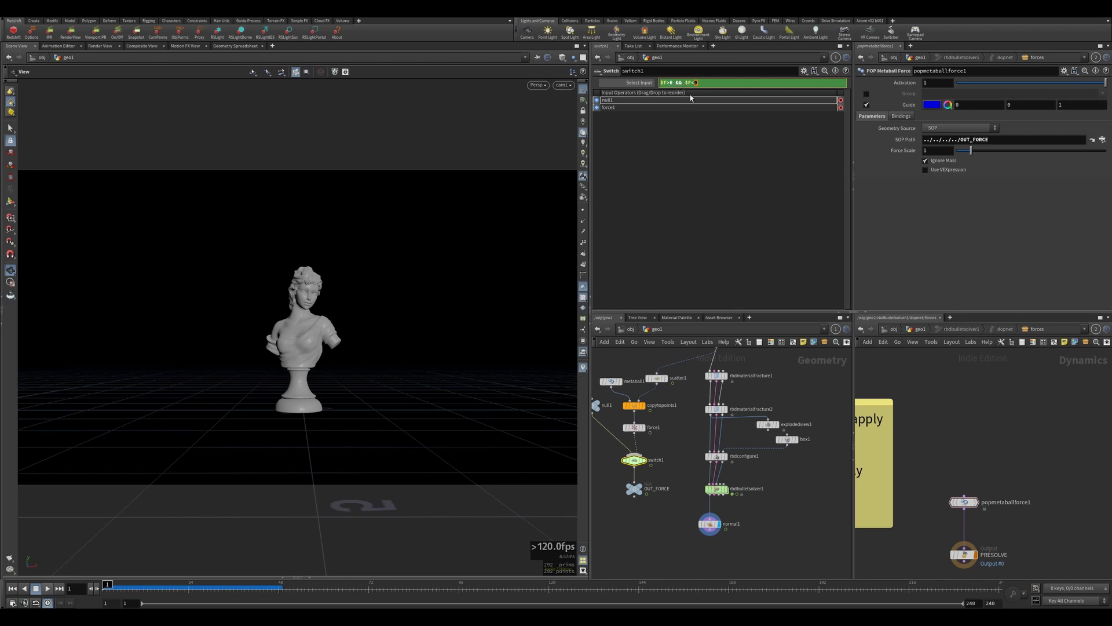
drag(666, 83, 706, 87)
key(BackSpace)
key(BackSpace)
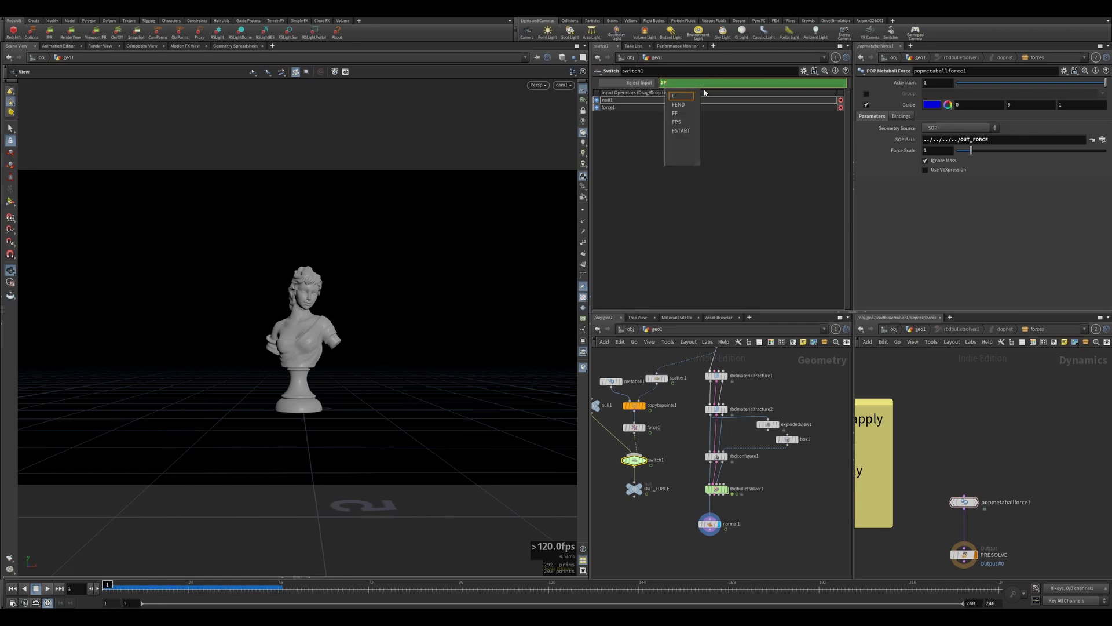
text(==8)
key(Return)
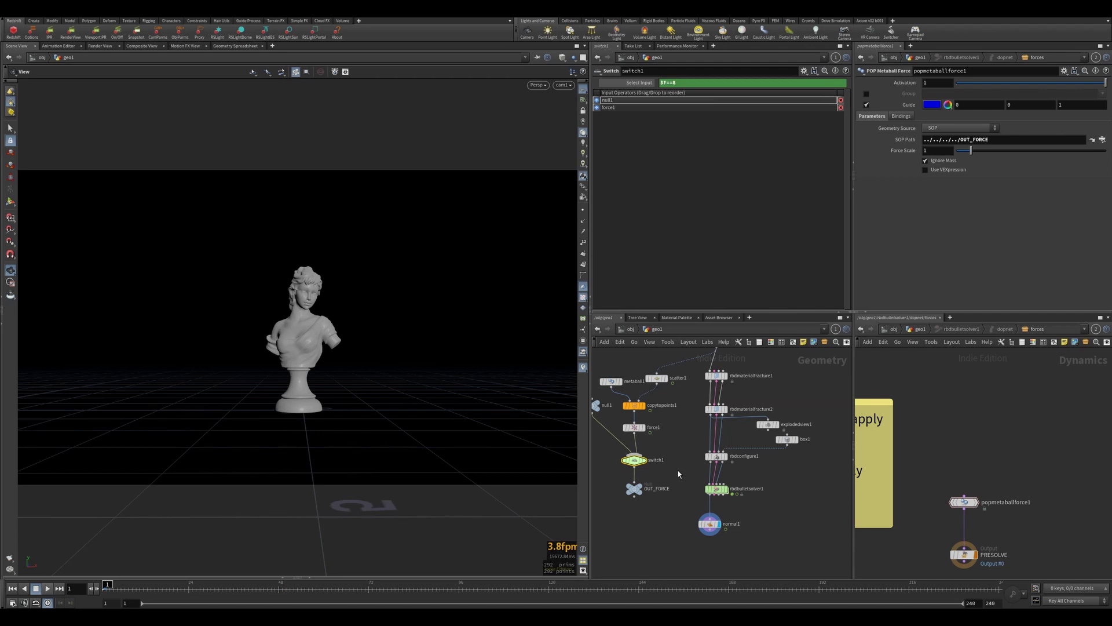
- Select rbdbulletsolver1, play the simulation with the single-frame force, and rewind to the start
click(716, 488)
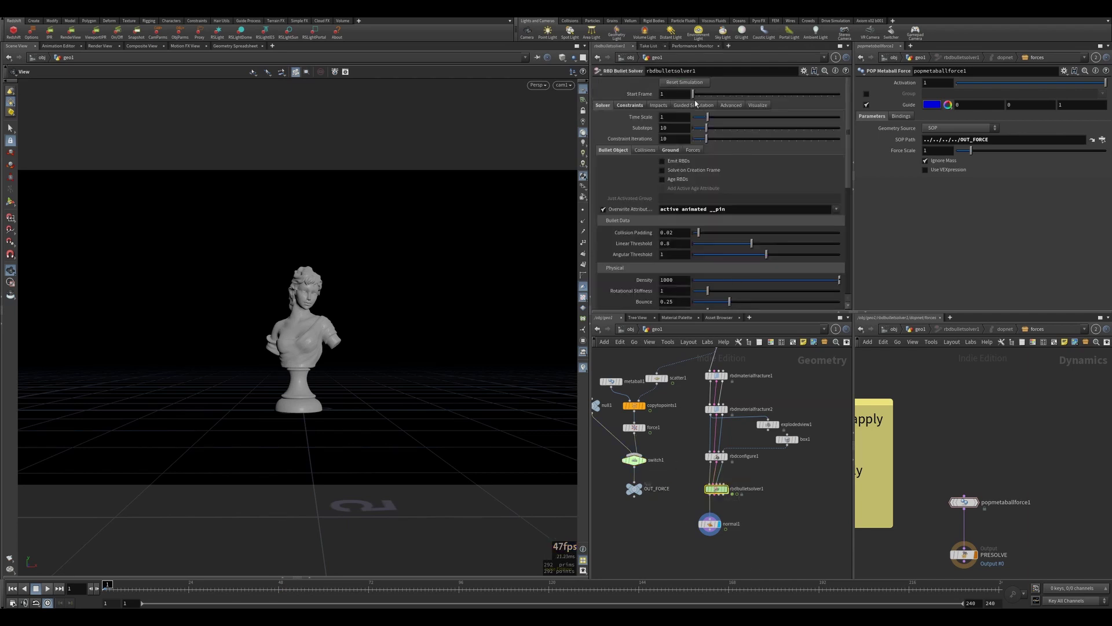
click(51, 589)
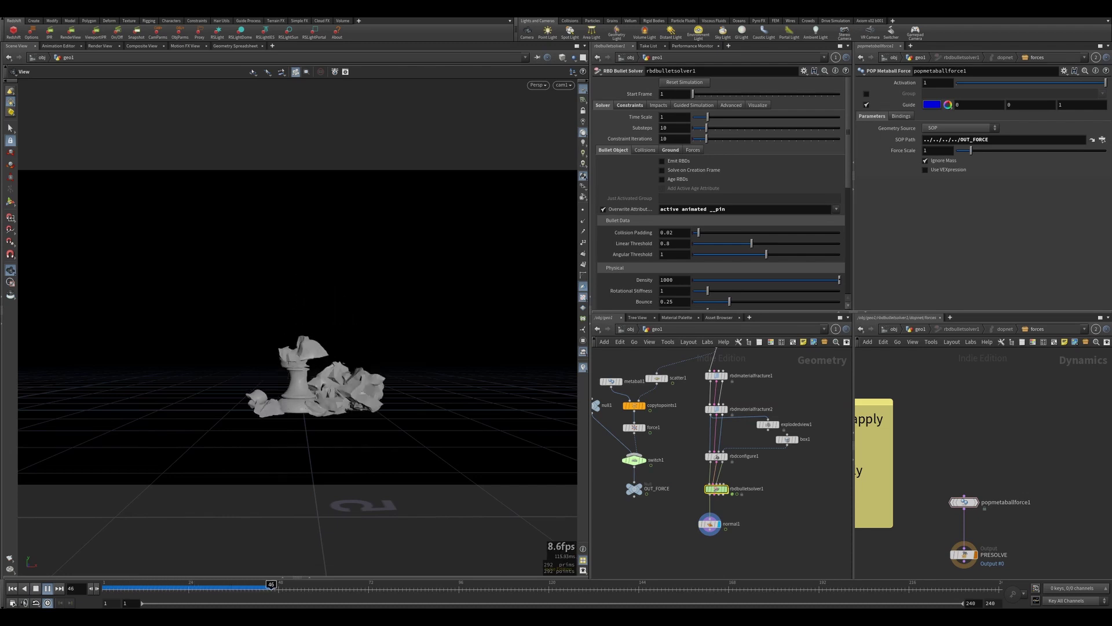
click(13, 588)
- Set the Force of force1 to 4000, reset the rbdbulletsolver1 simulation, and play it before rewinding
click(634, 427)
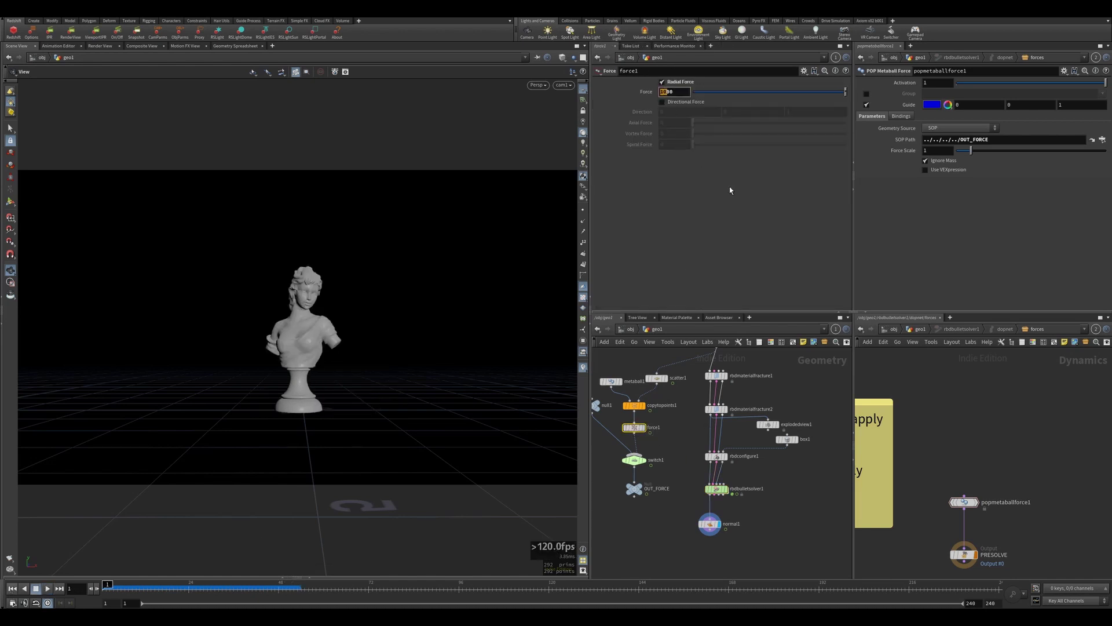
text(4)
key(Return)
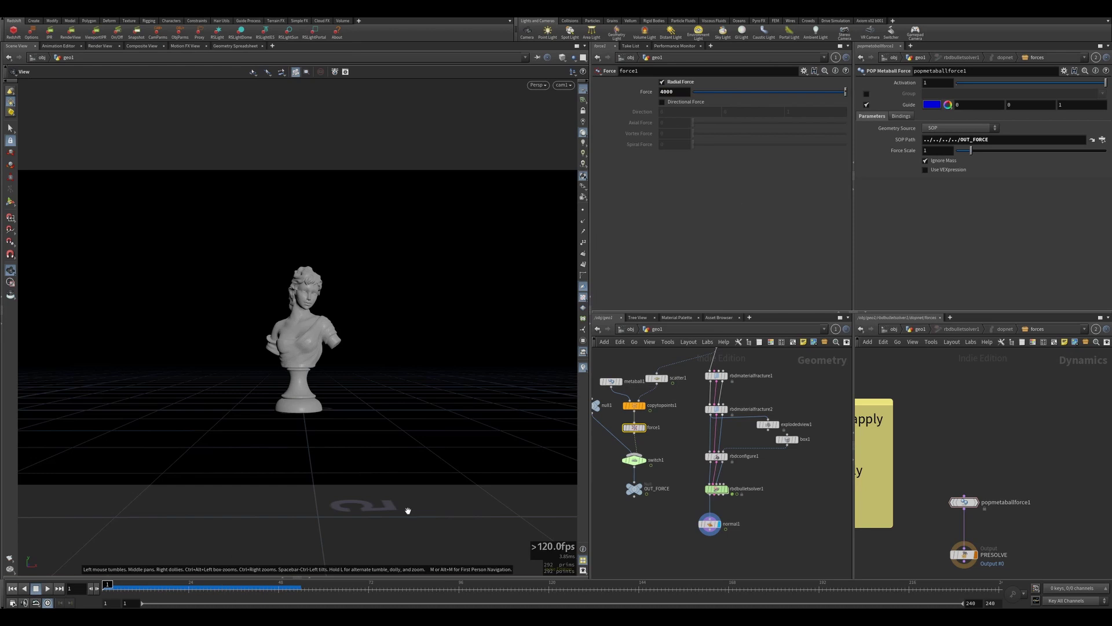
click(716, 489)
click(684, 83)
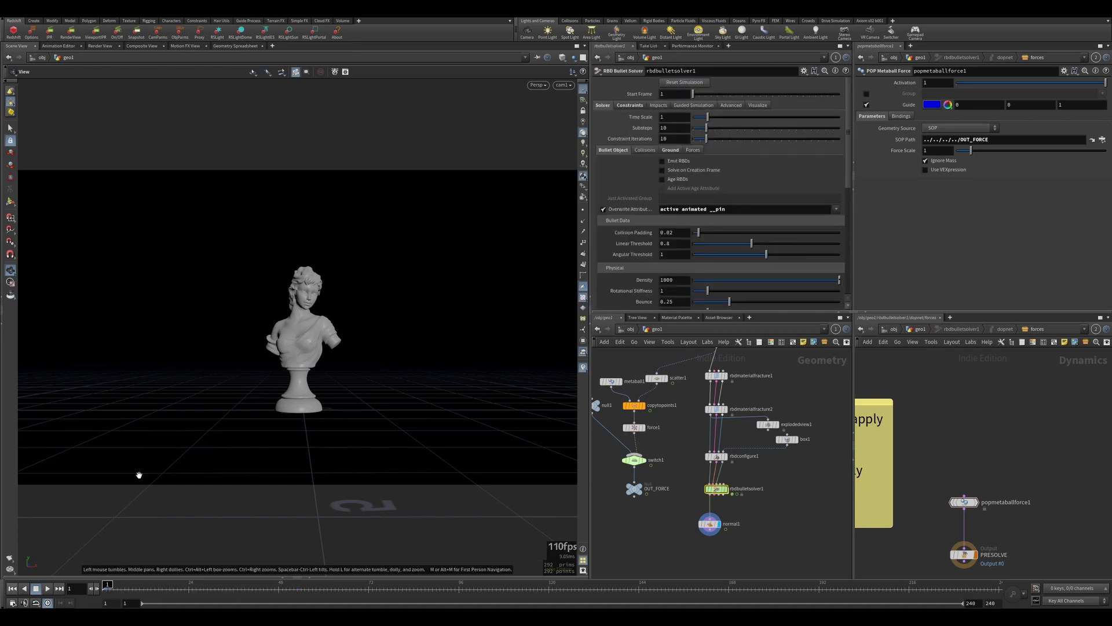
click(48, 588)
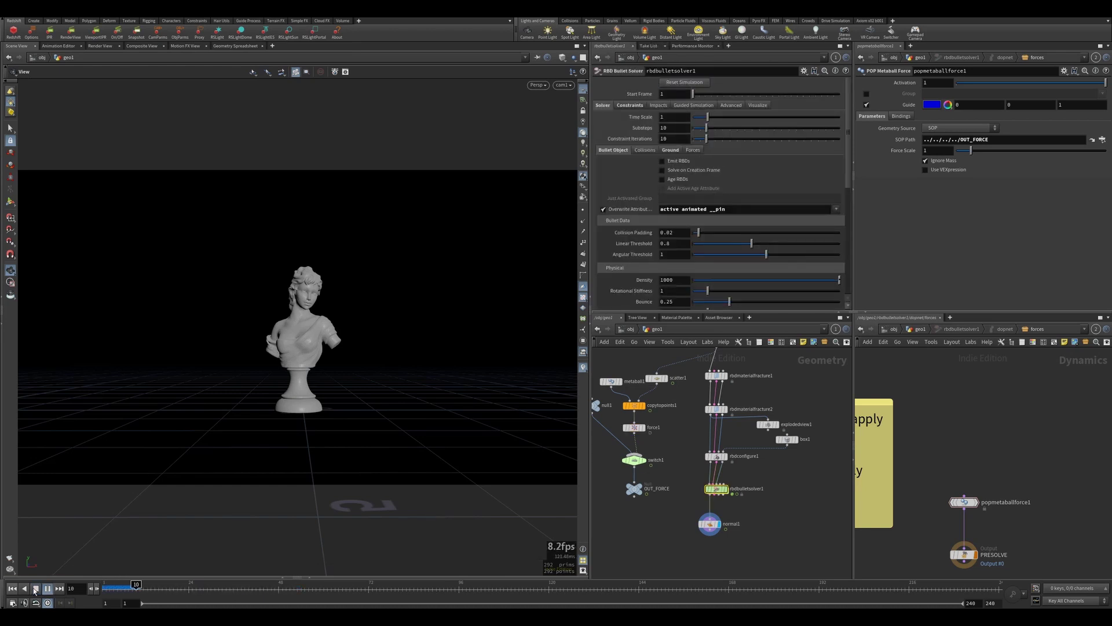
click(35, 588)
click(12, 588)
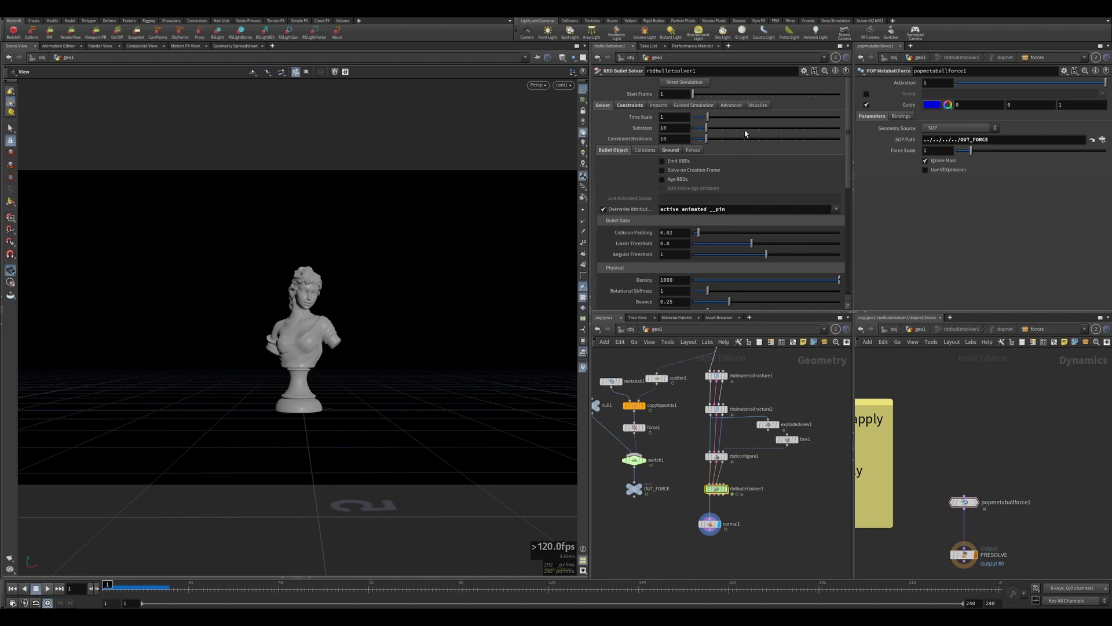
- Set the DOP Network substeps of rbdbulletsolver1 to 4, and replay the reset simulation before rewinding
click(737, 94)
click(691, 94)
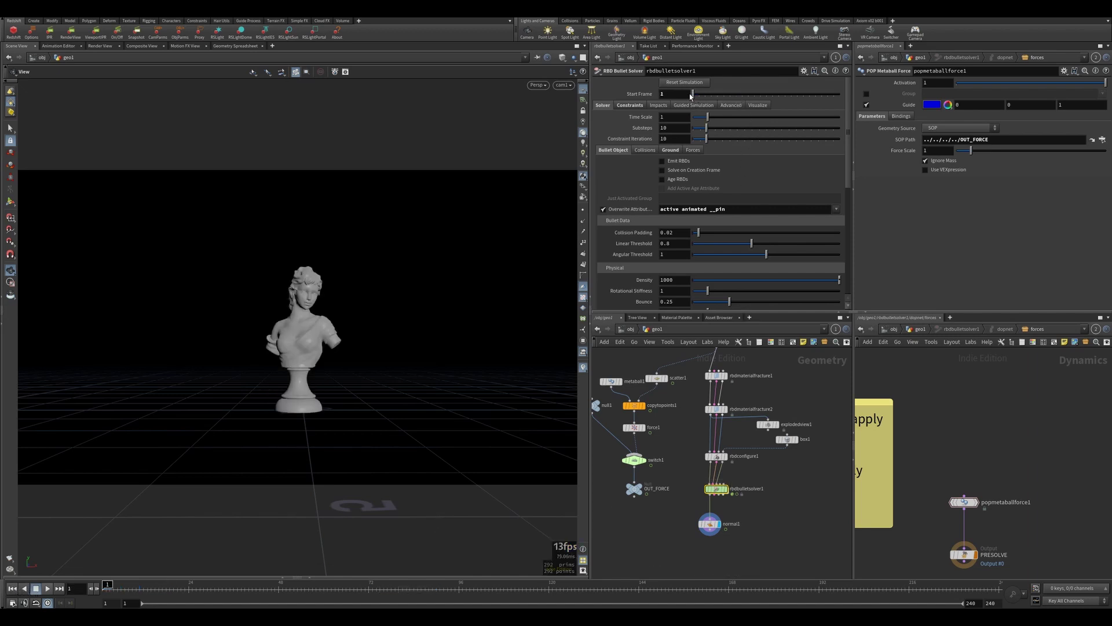
click(731, 105)
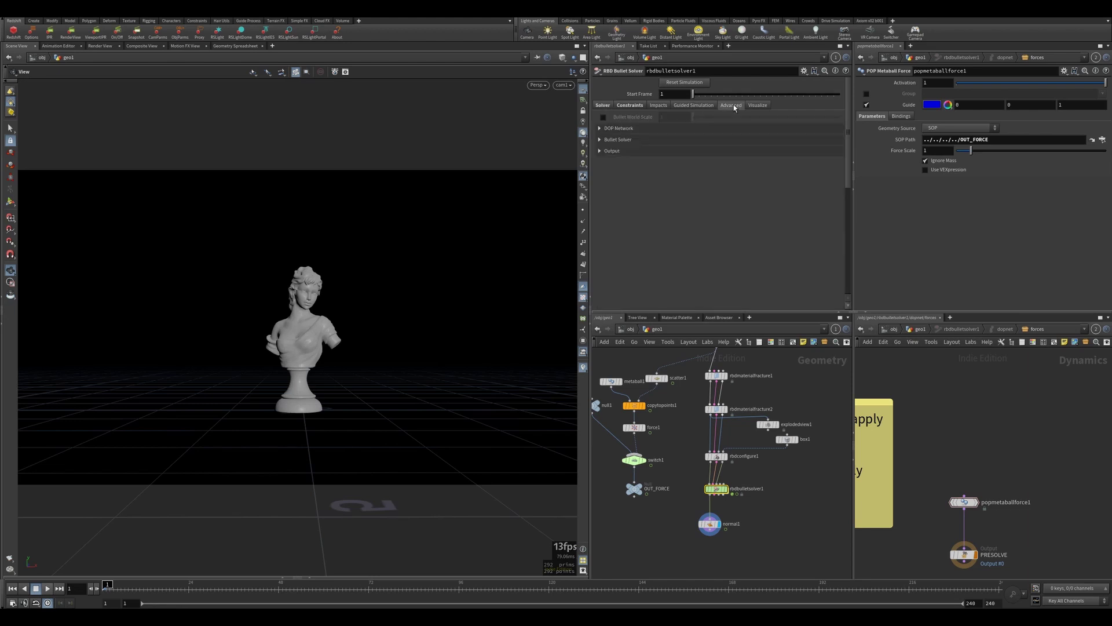
click(599, 129)
click(672, 152)
text(4)
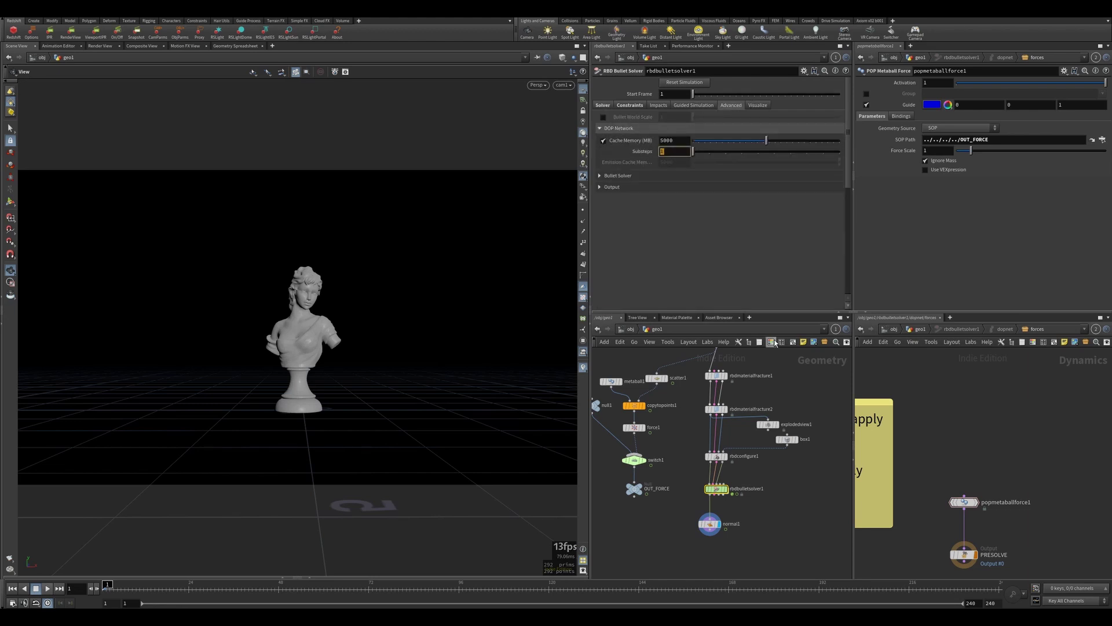
key(Return)
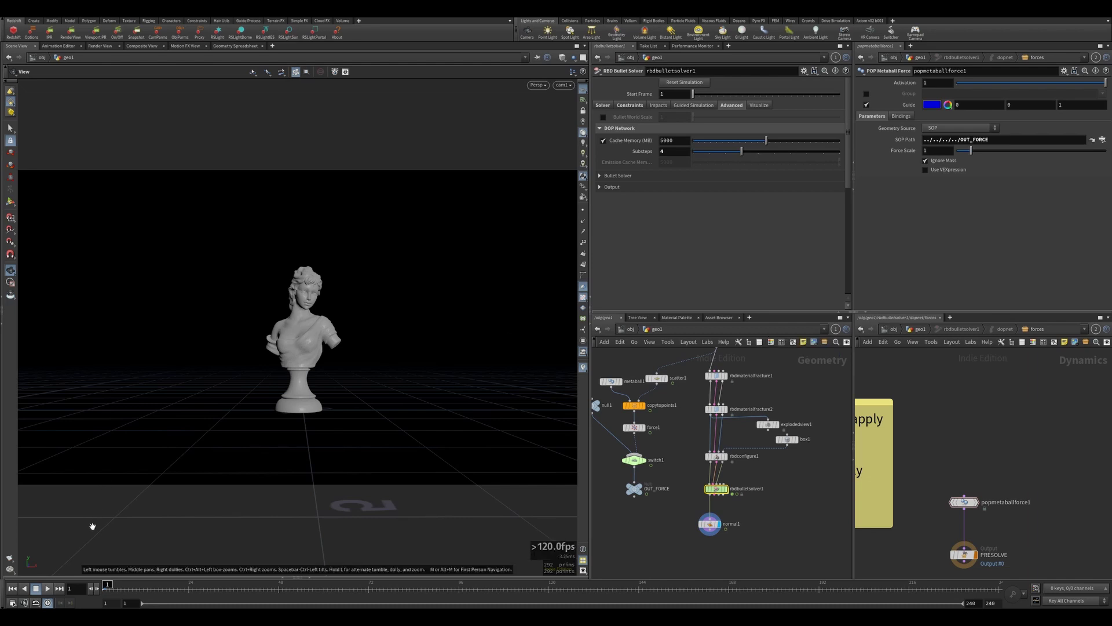
click(47, 587)
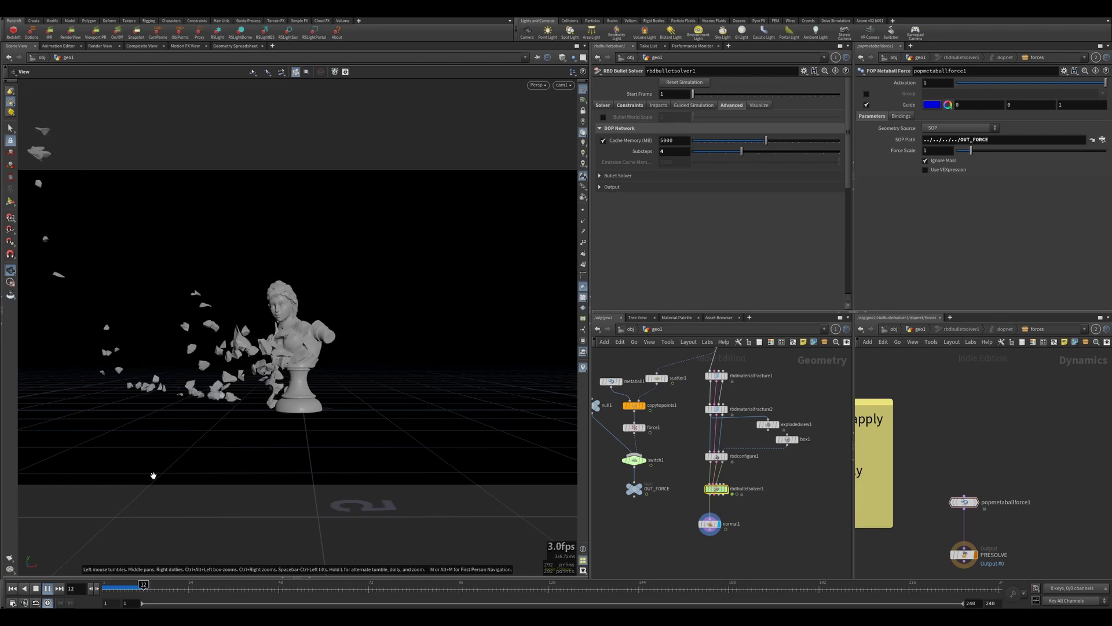
click(12, 588)
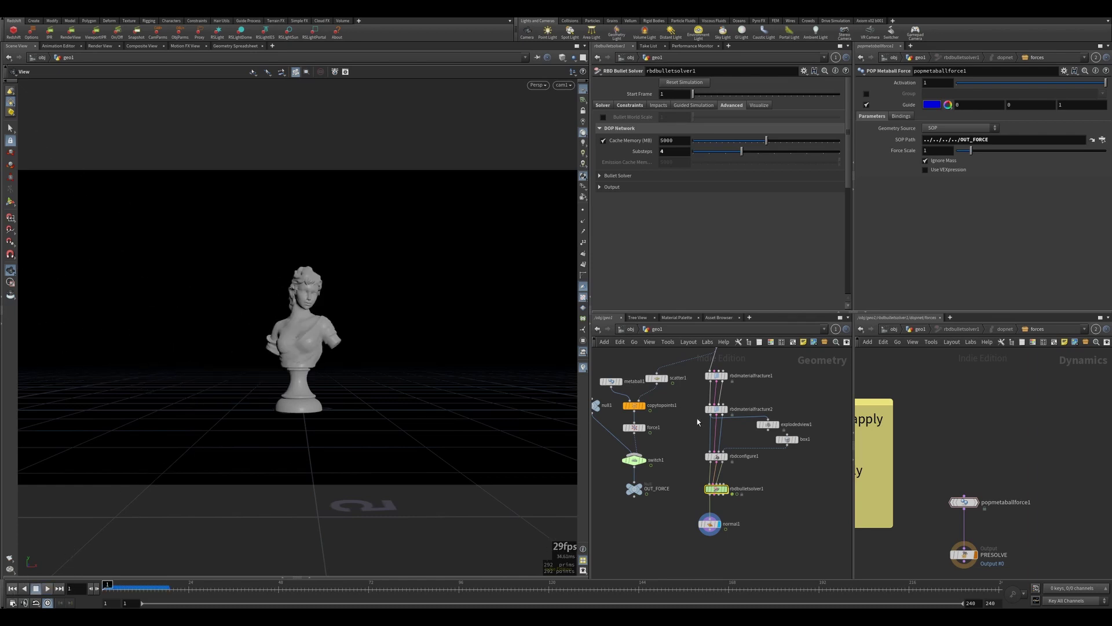
- Set the Force of force1 to 400, and play the simulation again before rewinding
click(636, 428)
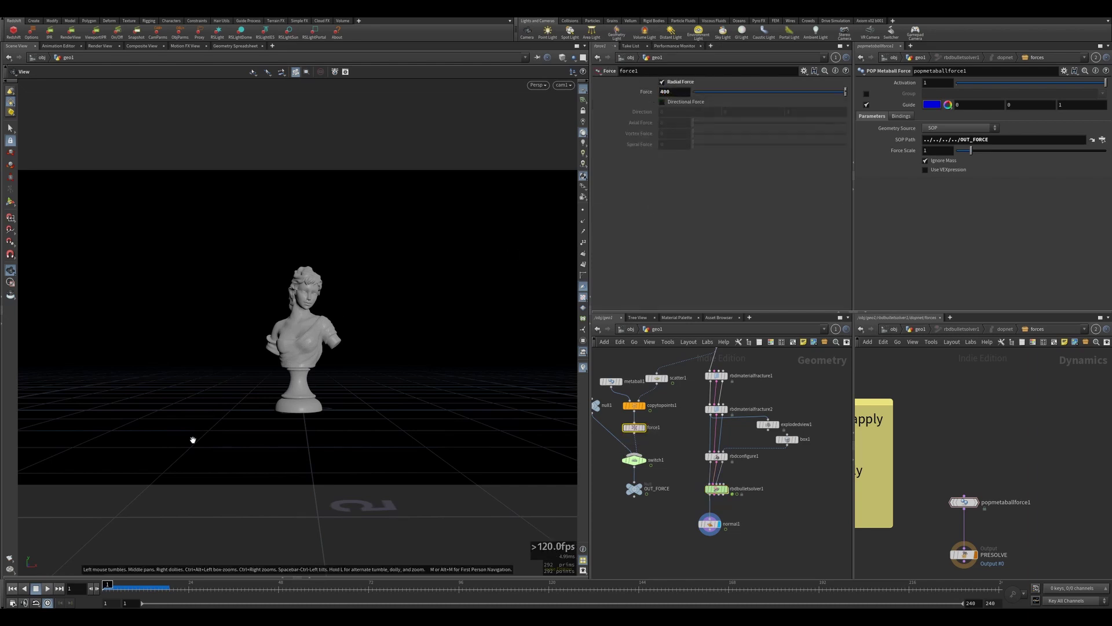
click(717, 489)
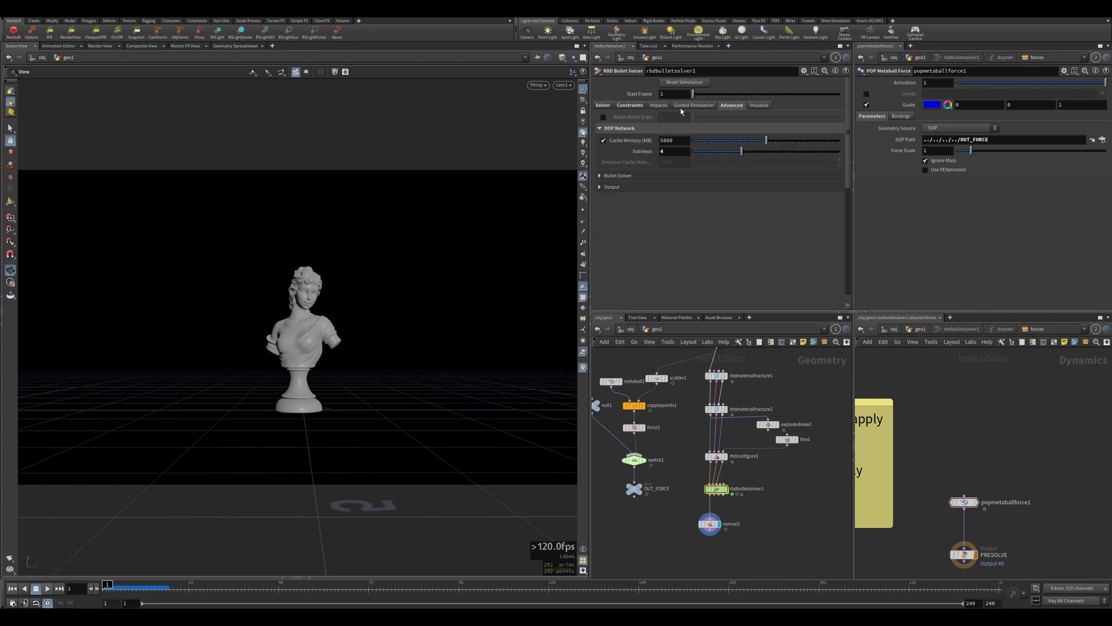
click(46, 588)
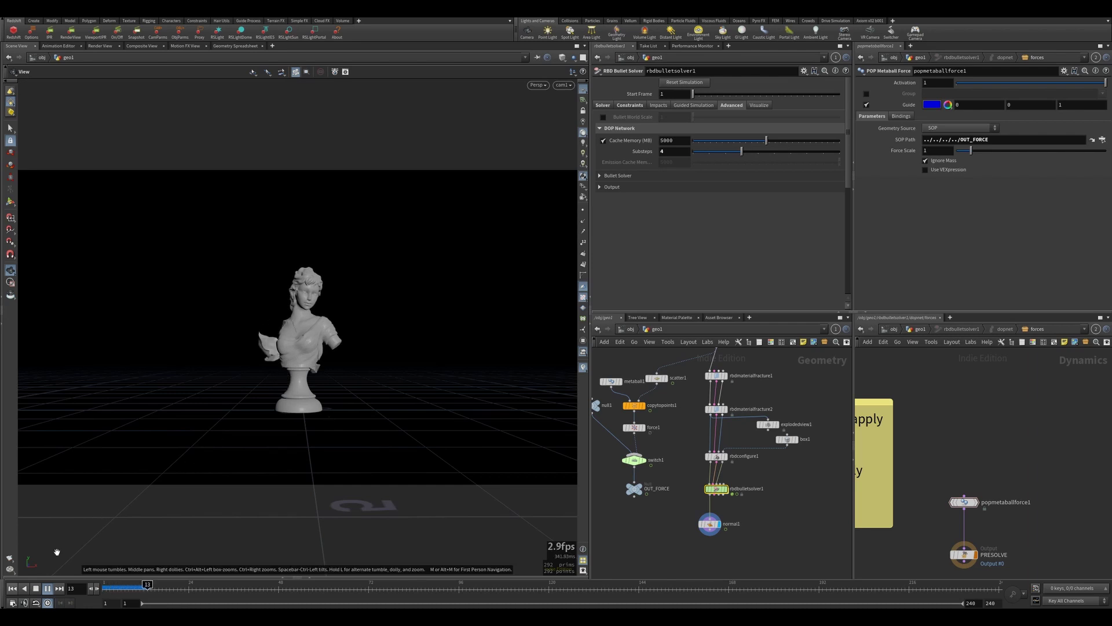
click(12, 589)
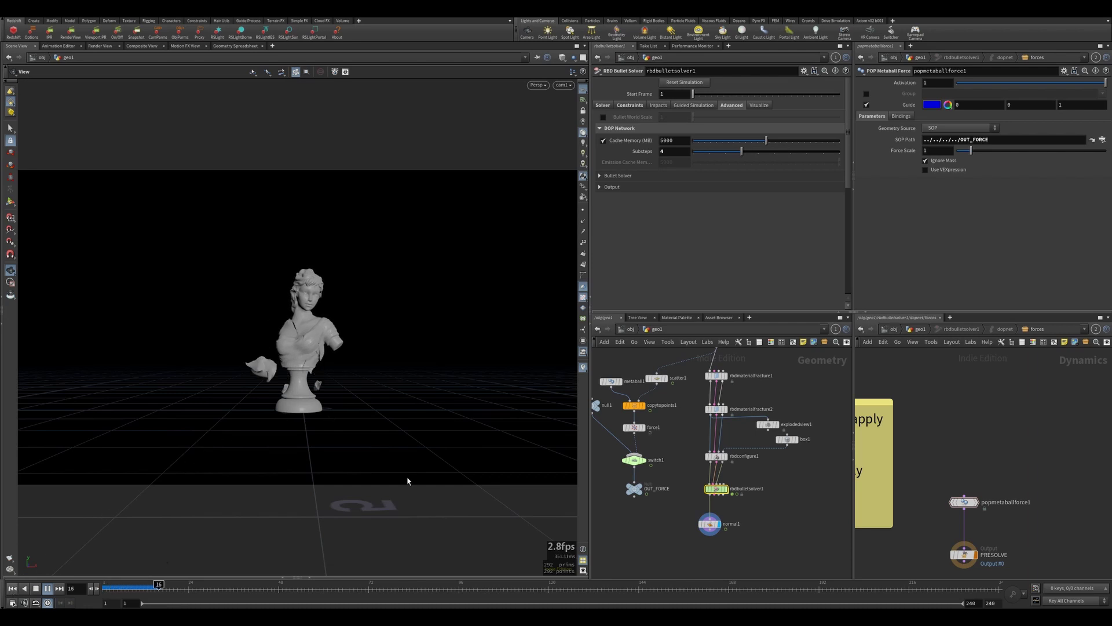
- Set the Force of force1 to 800 and reset the rbdbulletsolver1 simulation
click(634, 427)
text(800)
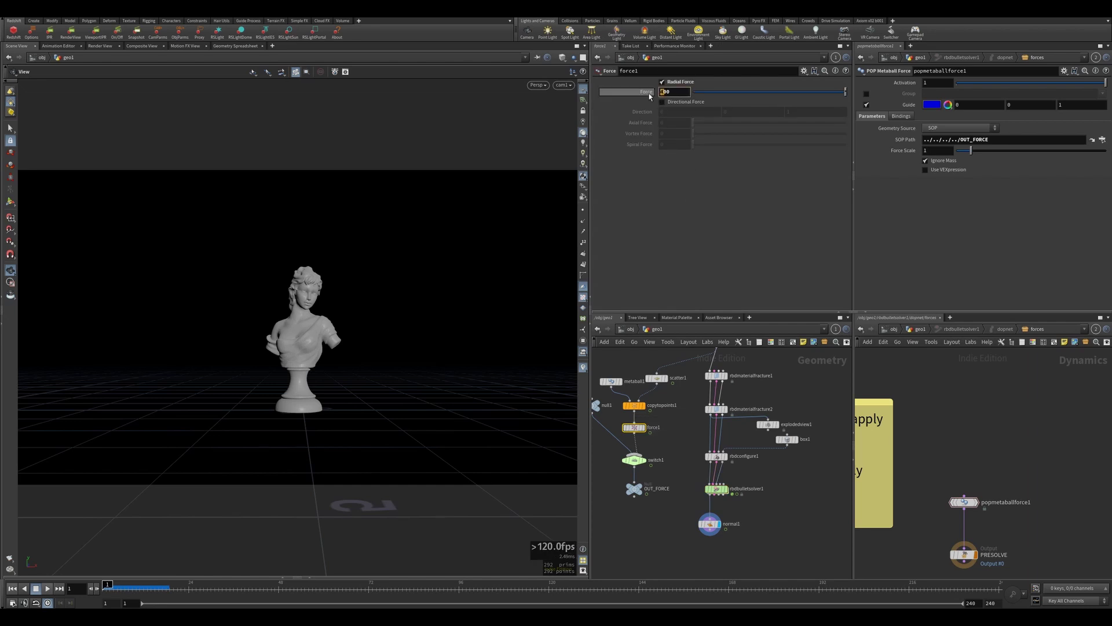
key(Return)
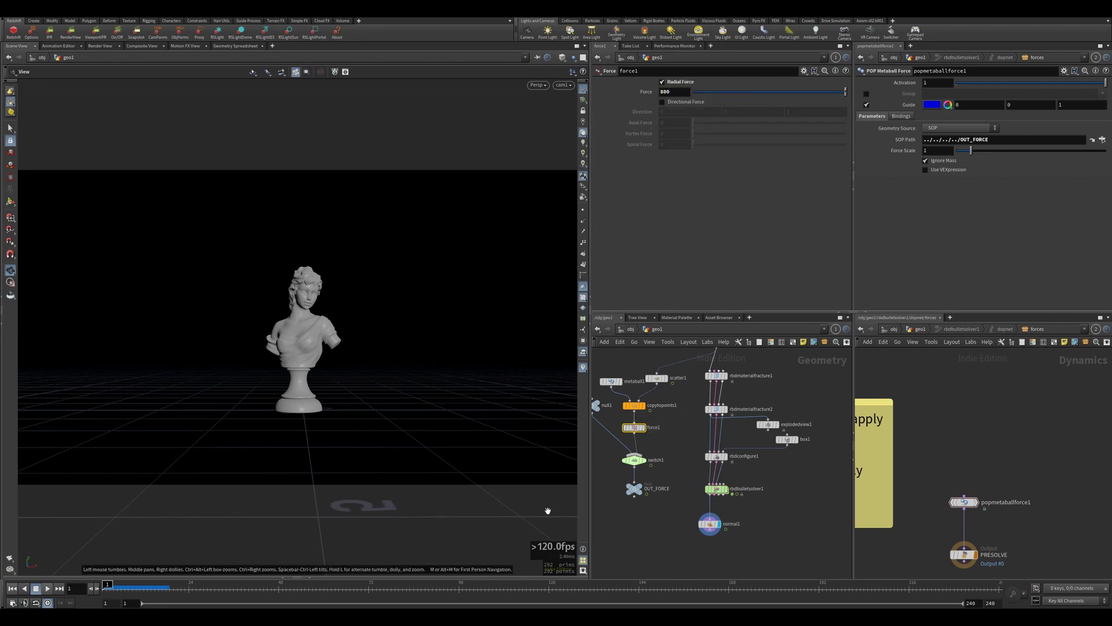
click(717, 489)
click(674, 83)
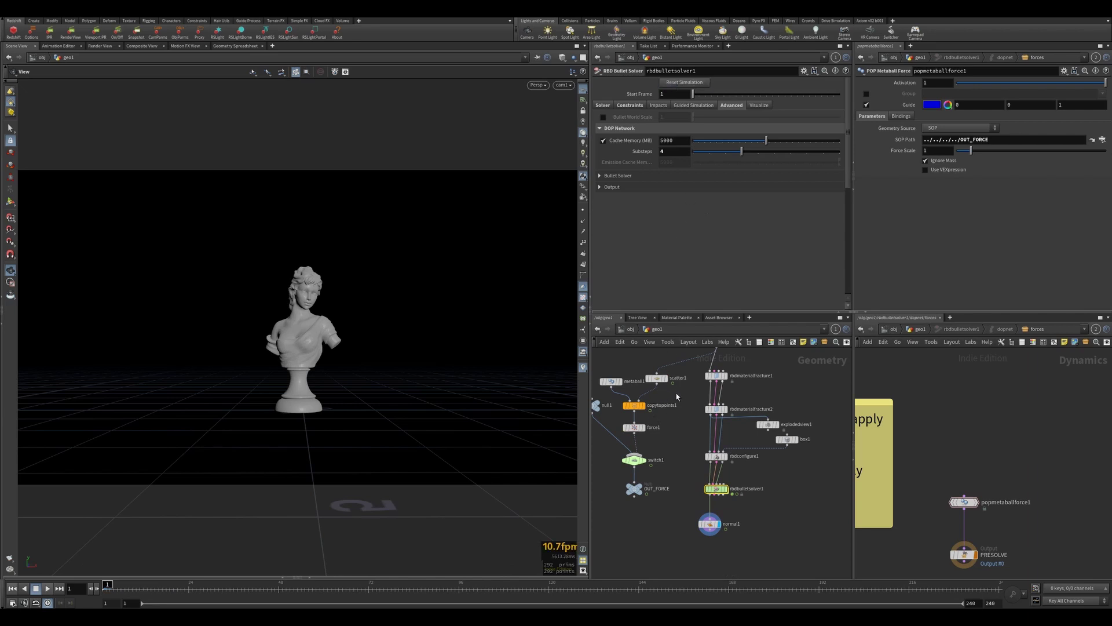
- Set the radius of metaball1 to 1, and play the rbdbulletsolver1 simulation before rewinding to the start
click(657, 379)
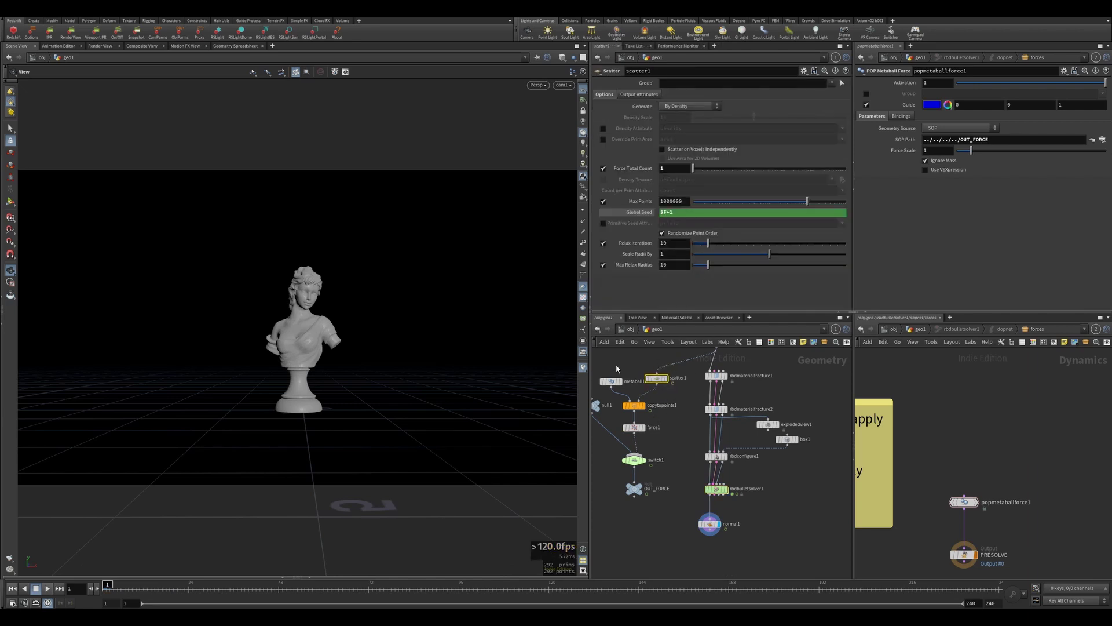
click(612, 381)
click(801, 95)
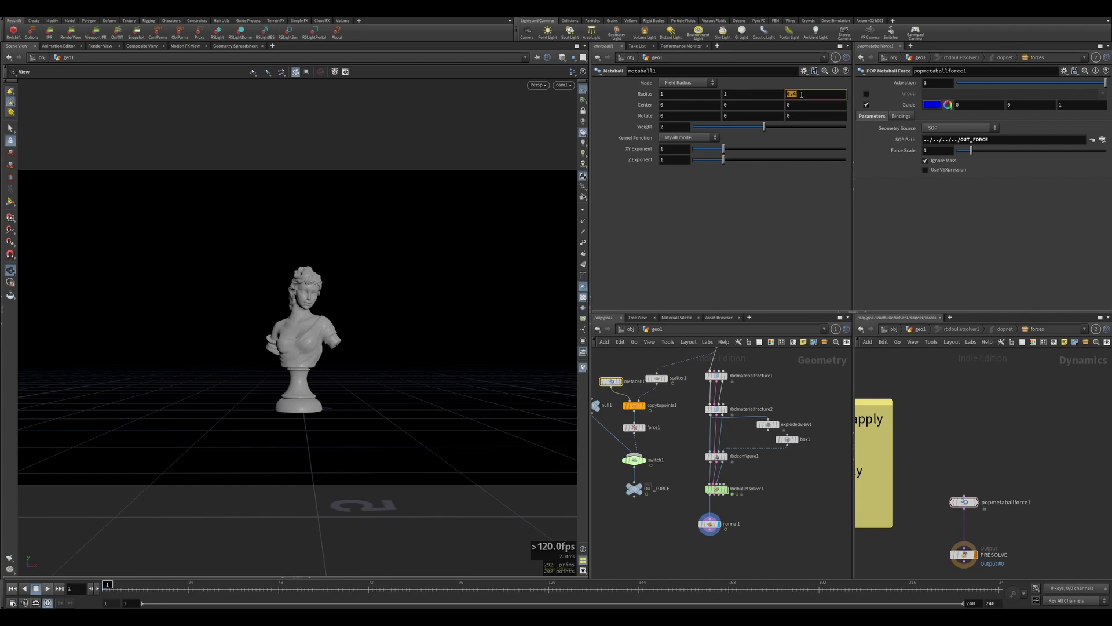
key(Return)
click(715, 490)
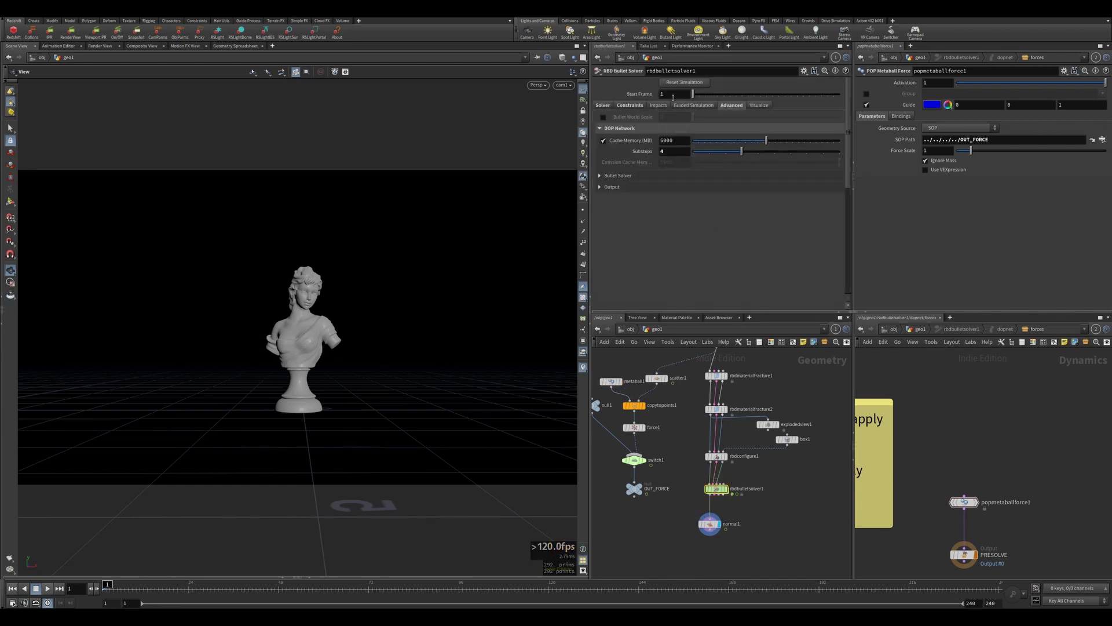
click(46, 588)
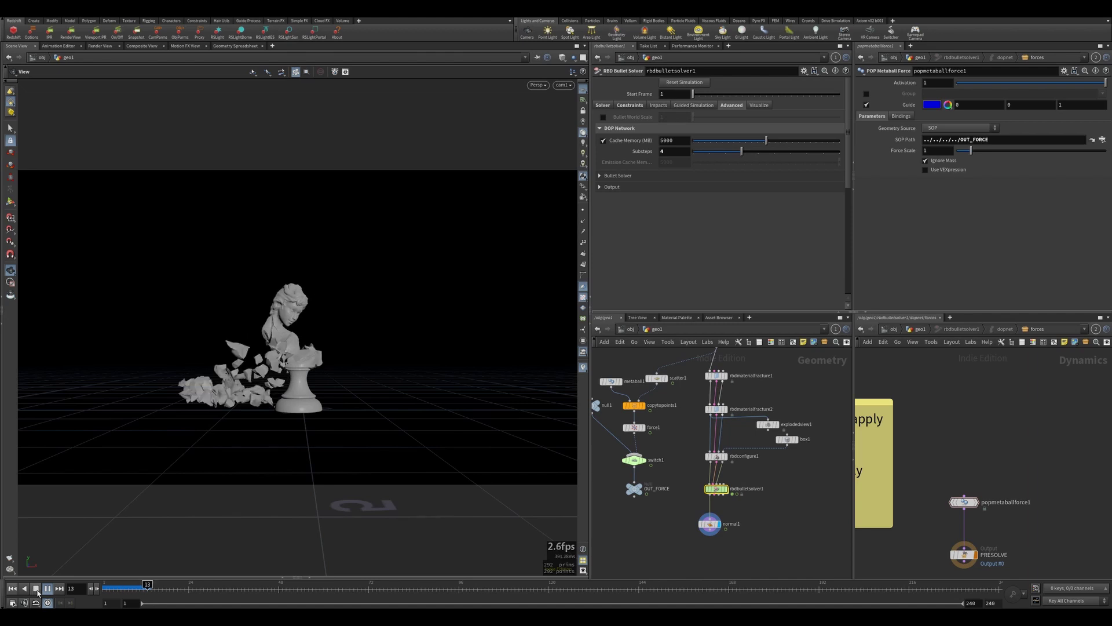
click(35, 589)
mouse_move(107, 590)
mouse_down()
mouse_move(160, 588)
mouse_move(107, 588)
mouse_up()
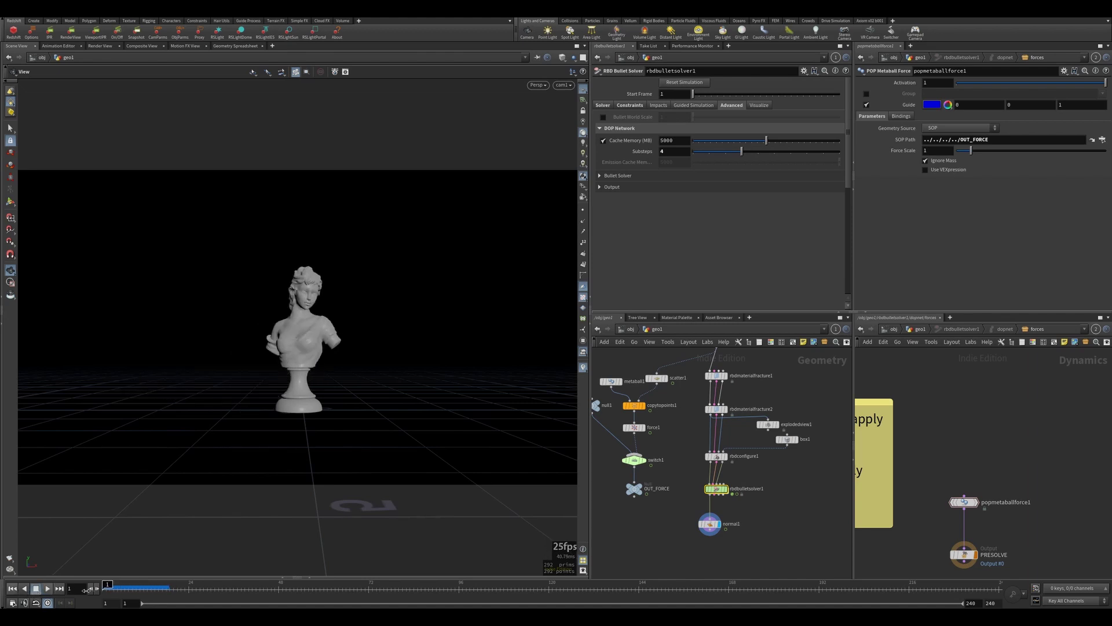
- Set the Force Scale of popmetaballforce1 to -1 to reverse the force direction
drag(928, 486, 974, 514)
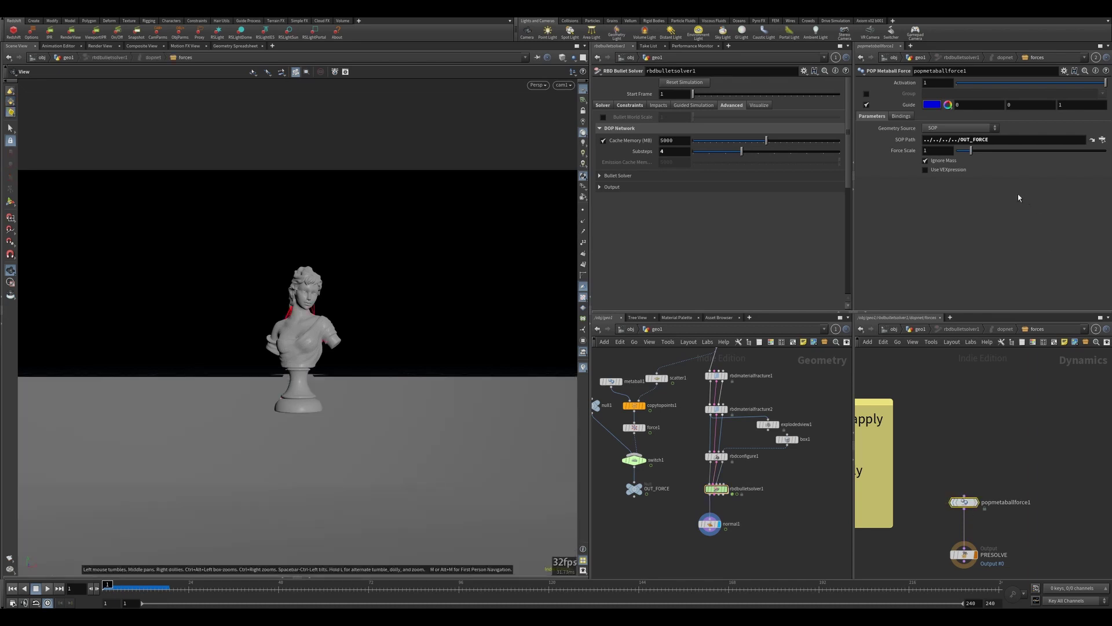
click(925, 151)
text(-)
key(Return)
- Select normal1 and play the simulation with the reversed force, stopping at frame 13 and rewinding
drag(783, 502, 701, 542)
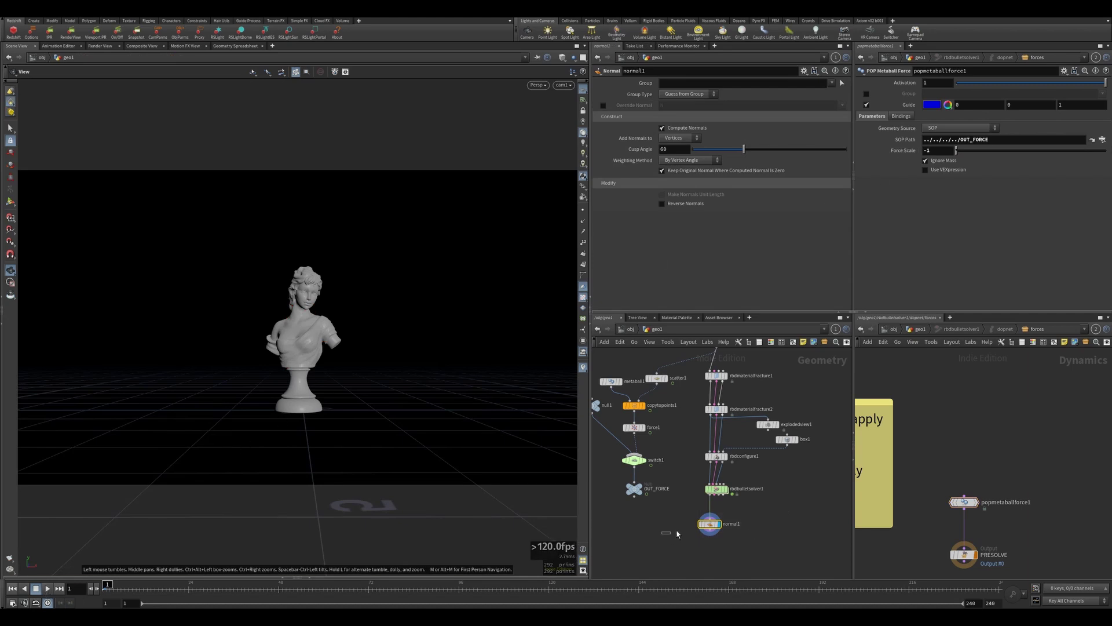
drag(677, 531, 703, 504)
click(48, 589)
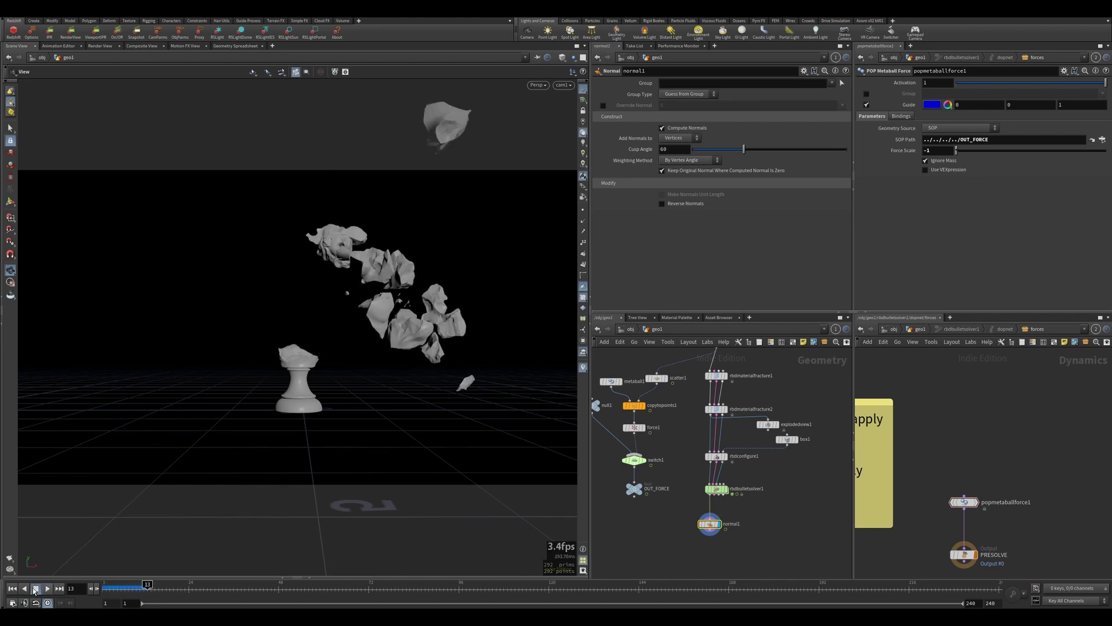
click(35, 589)
click(12, 590)
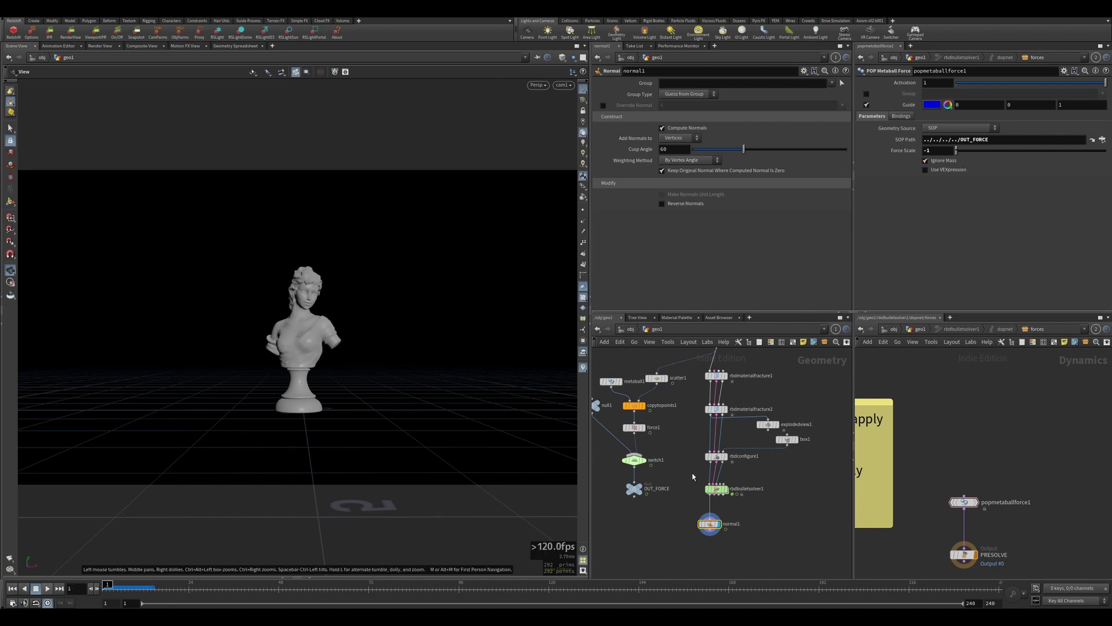
- Set the Force of force1 to 400 and reset the rbdbulletsolver1 simulation
click(717, 489)
click(633, 427)
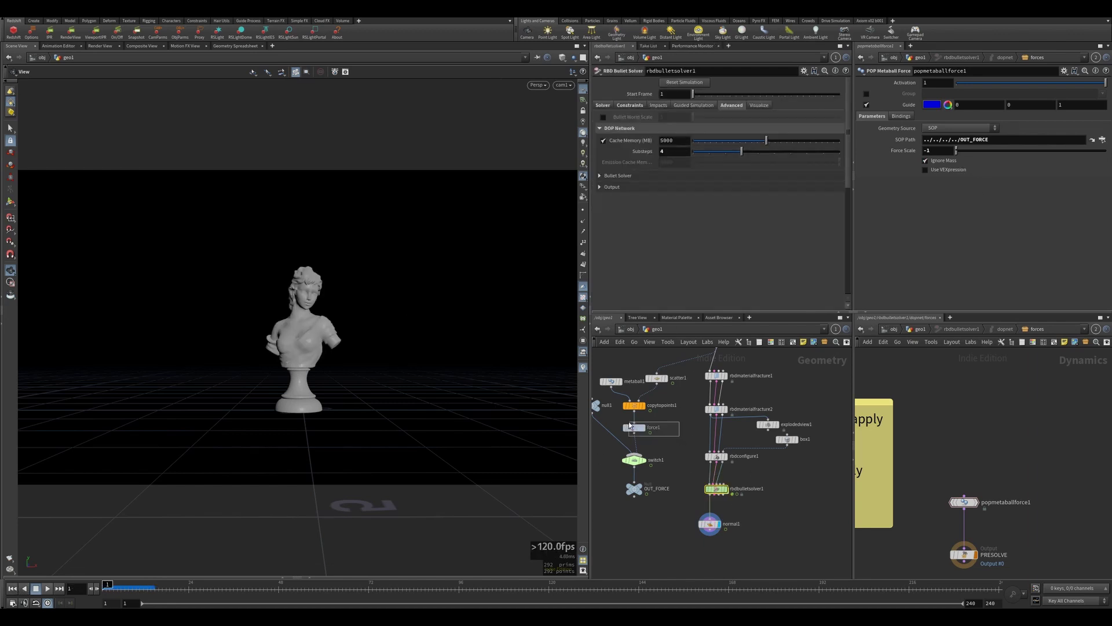
drag(654, 93, 650, 93)
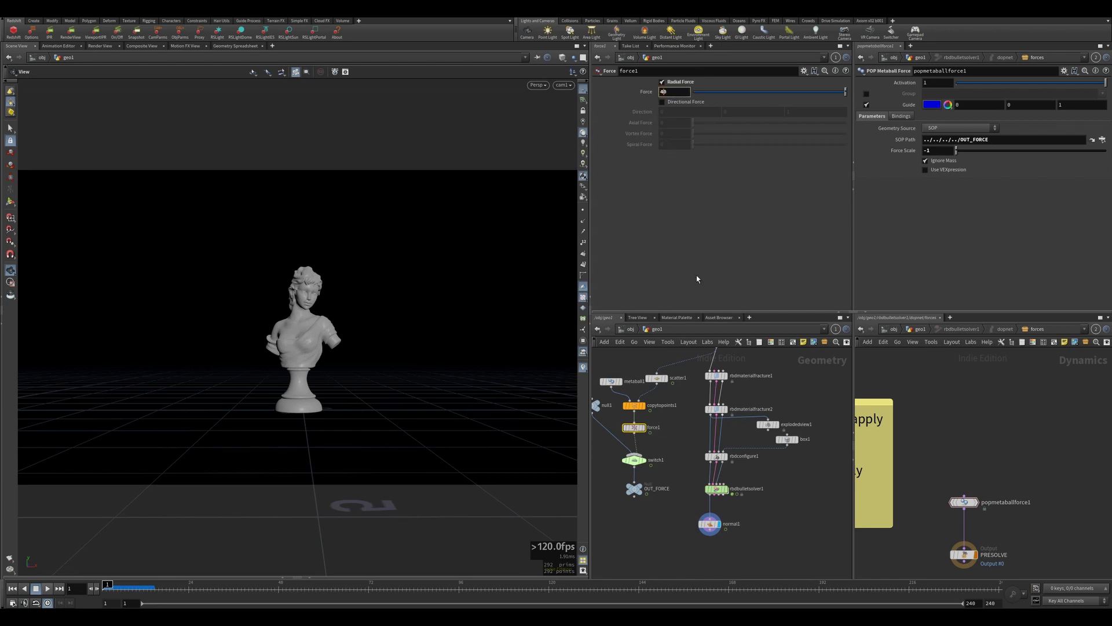
key(Return)
click(716, 488)
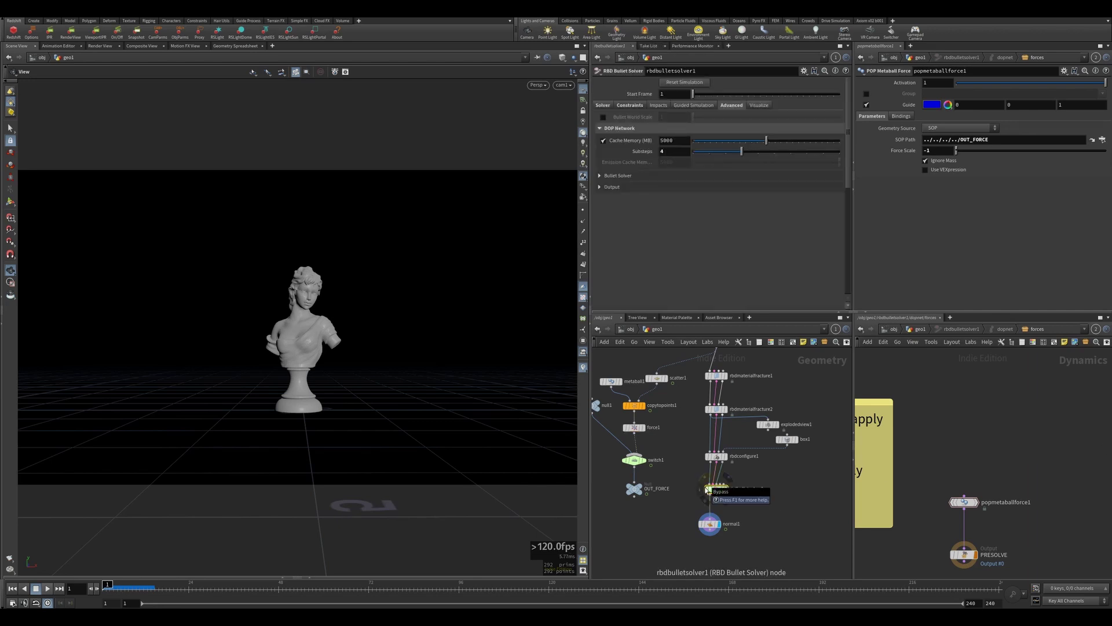
click(696, 82)
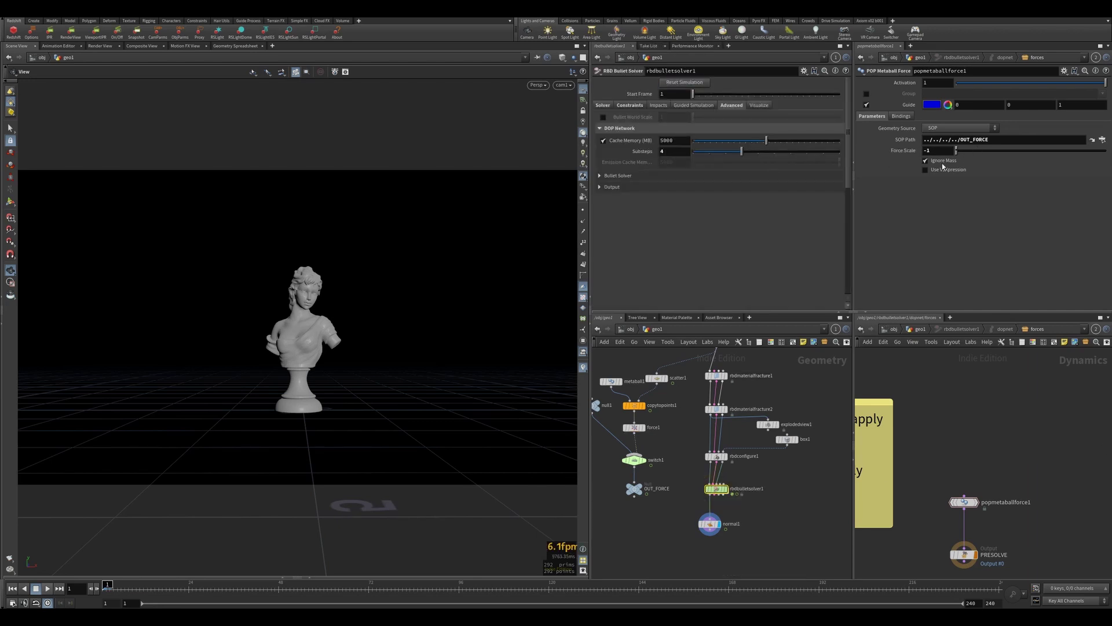
- Select normal1, play the simulation to frame 32, and scrub through it to inspect the broken pieces up close
click(710, 525)
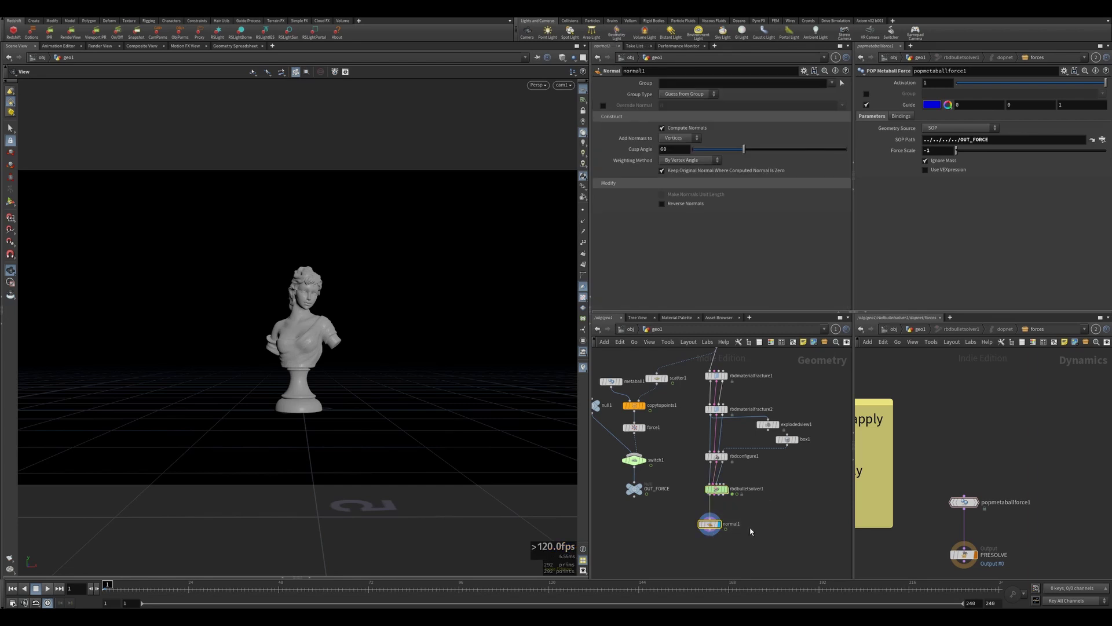
click(47, 588)
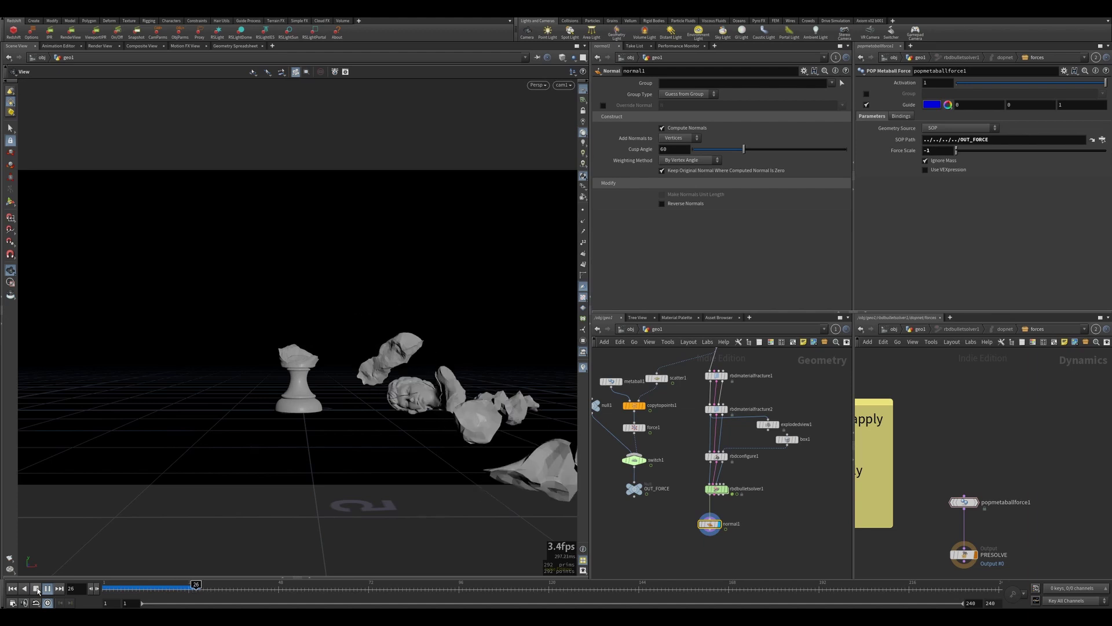
click(36, 588)
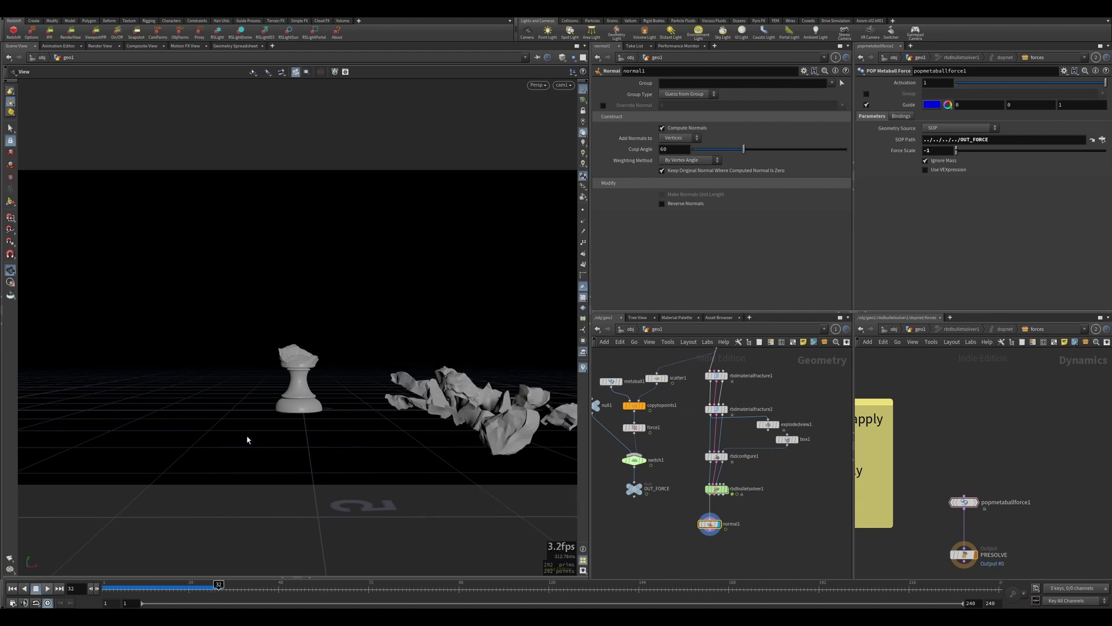
drag(453, 412, 465, 384)
drag(146, 588, 169, 589)
drag(370, 386, 348, 327)
scroll(348, 322, up, 5)
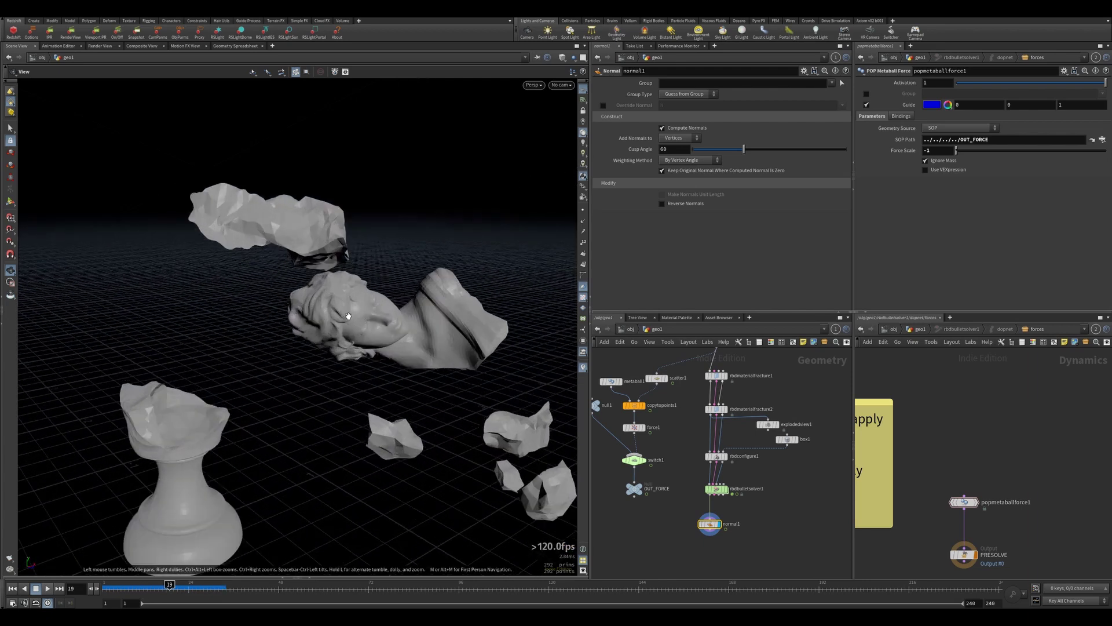
key(Up)
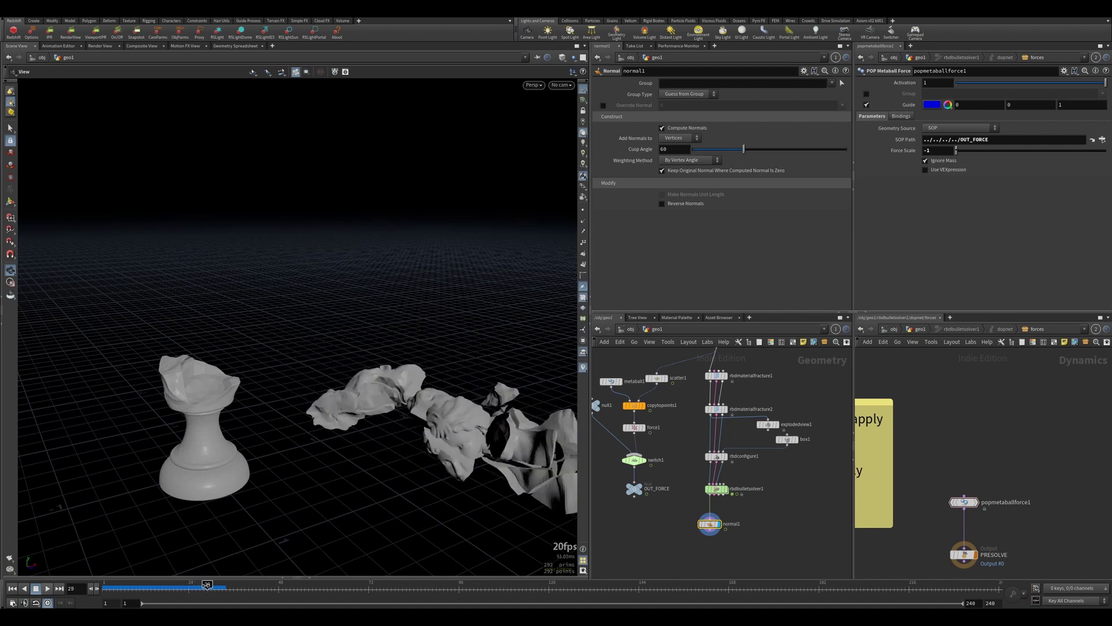
- Switch the viewport to wireframe shading and display the rbdbulletsolver1 output
scroll(372, 450, down, 3)
mouse_move(333, 397)
mouse_down()
mouse_move(355, 364)
mouse_move(316, 402)
mouse_up()
key(shift+w)
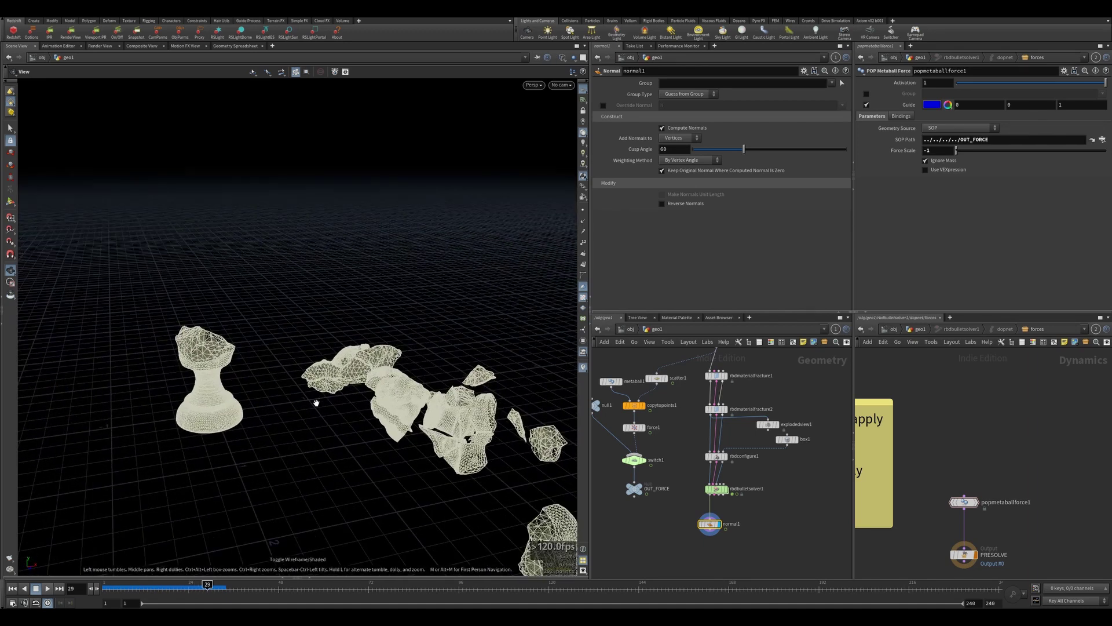
click(715, 490)
click(719, 492)
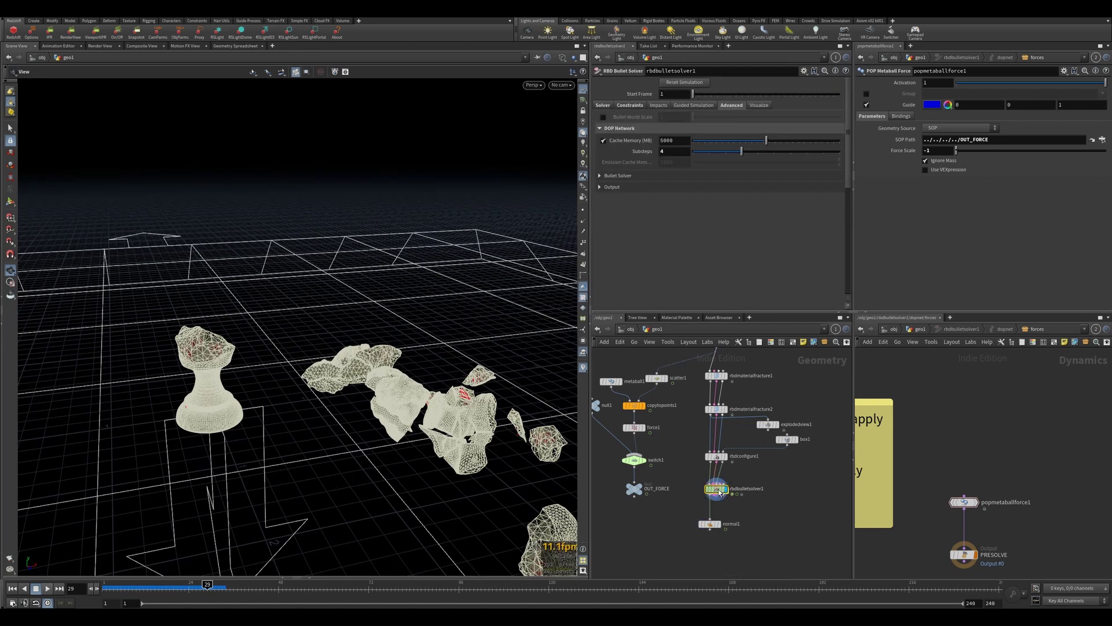
- Examine the wireframe fragments from several angles while scrubbing the simulation back to frame 1
drag(476, 438, 504, 404)
mouse_move(197, 589)
mouse_down()
mouse_move(151, 586)
mouse_move(196, 579)
mouse_up()
scroll(416, 408, down, 3)
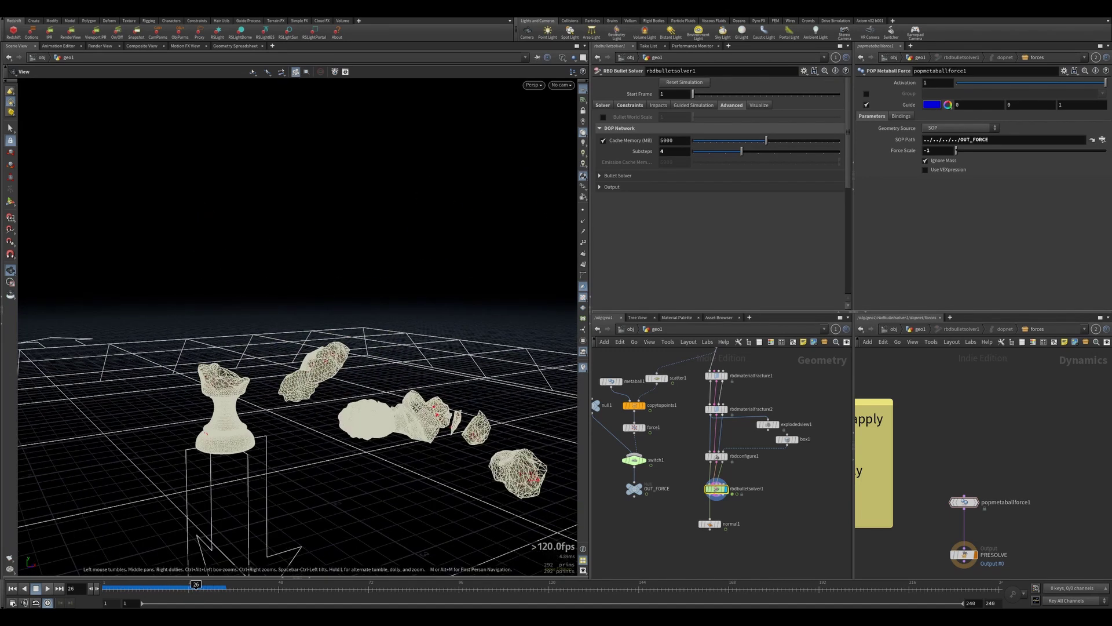
drag(416, 407, 307, 459)
drag(171, 587, 104, 588)
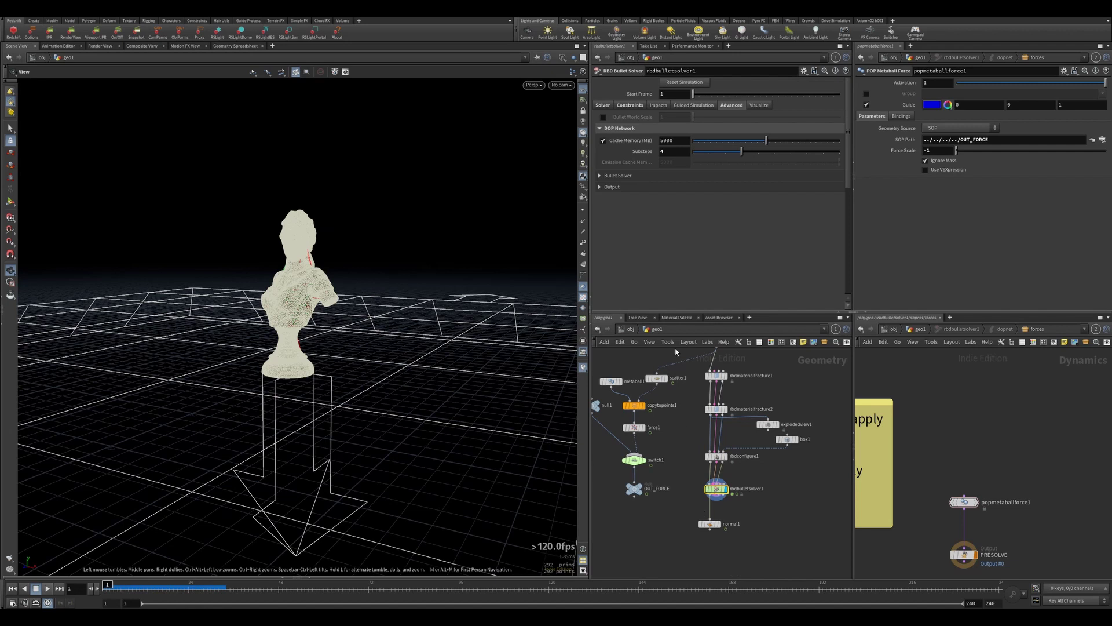
- Review the constraint breaking thresholds of rbdbulletsolver1 and the primary fracture settings of rbdmaterialfracture1 and rbdmaterialfracture2
click(603, 106)
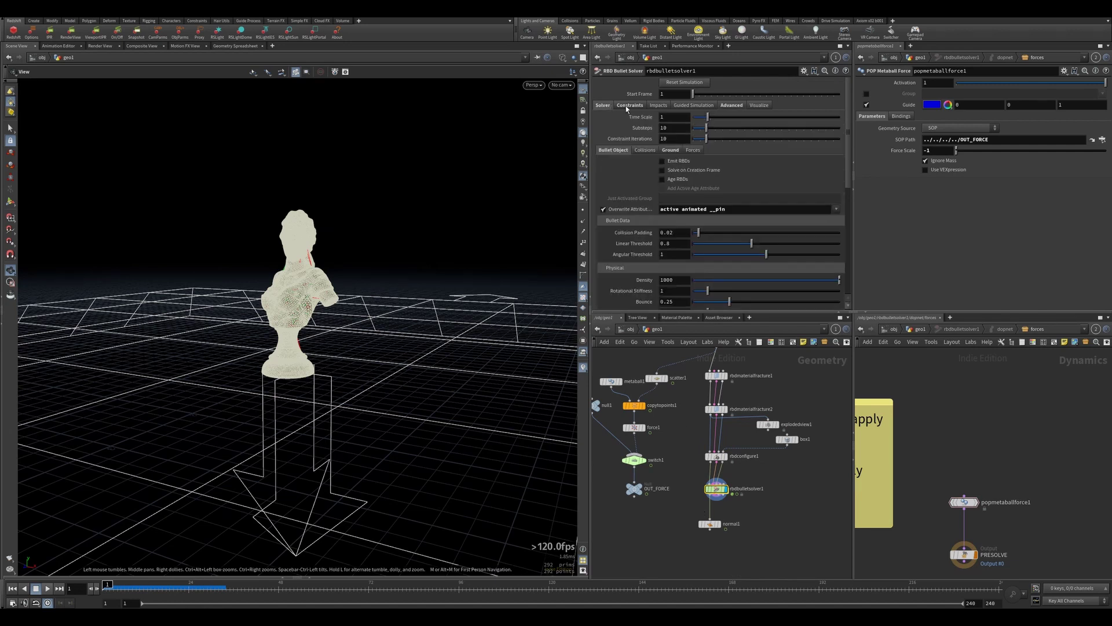
click(629, 106)
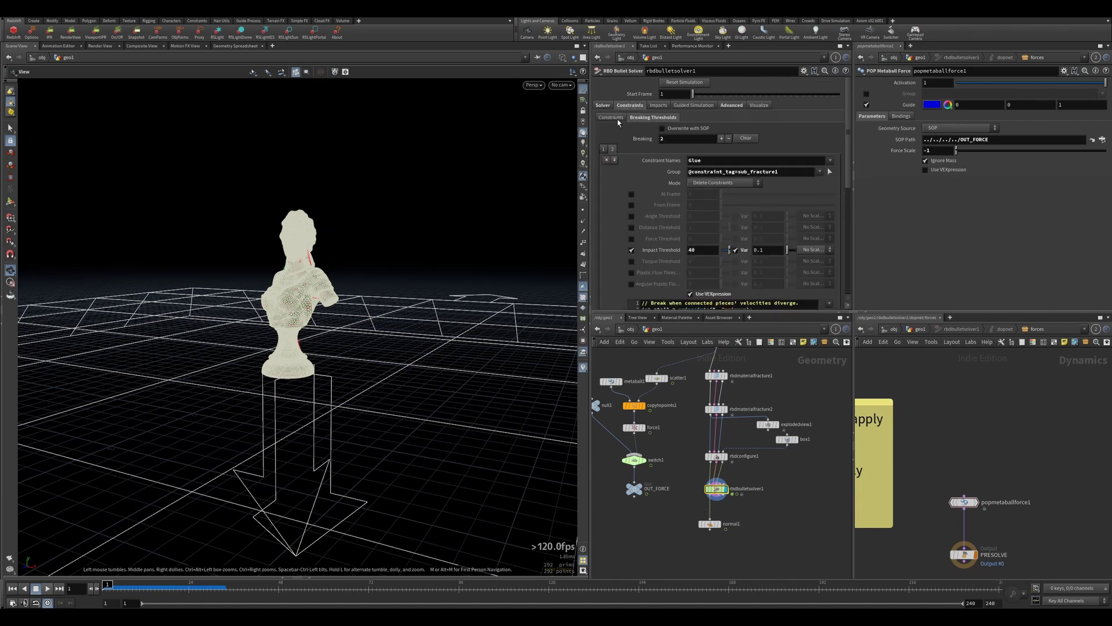
drag(276, 269, 286, 316)
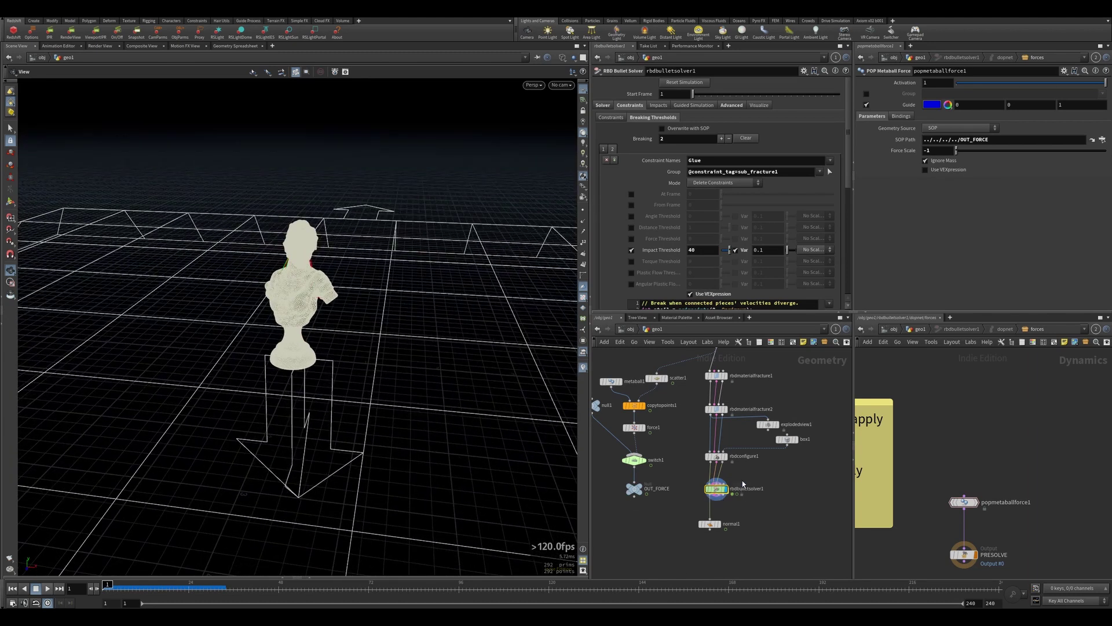
click(718, 377)
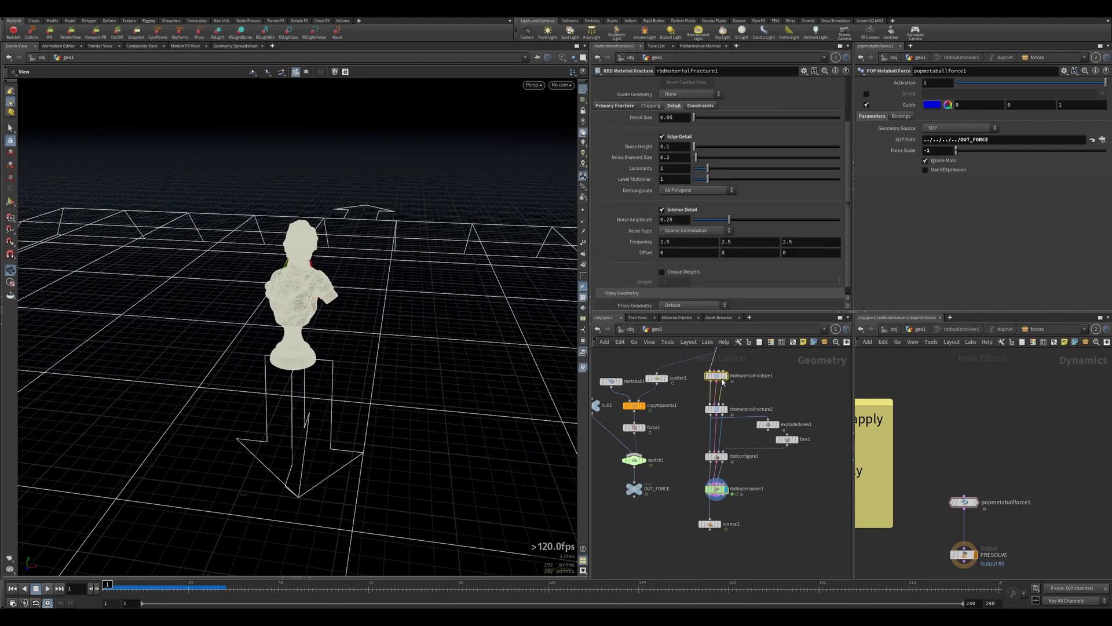
click(614, 105)
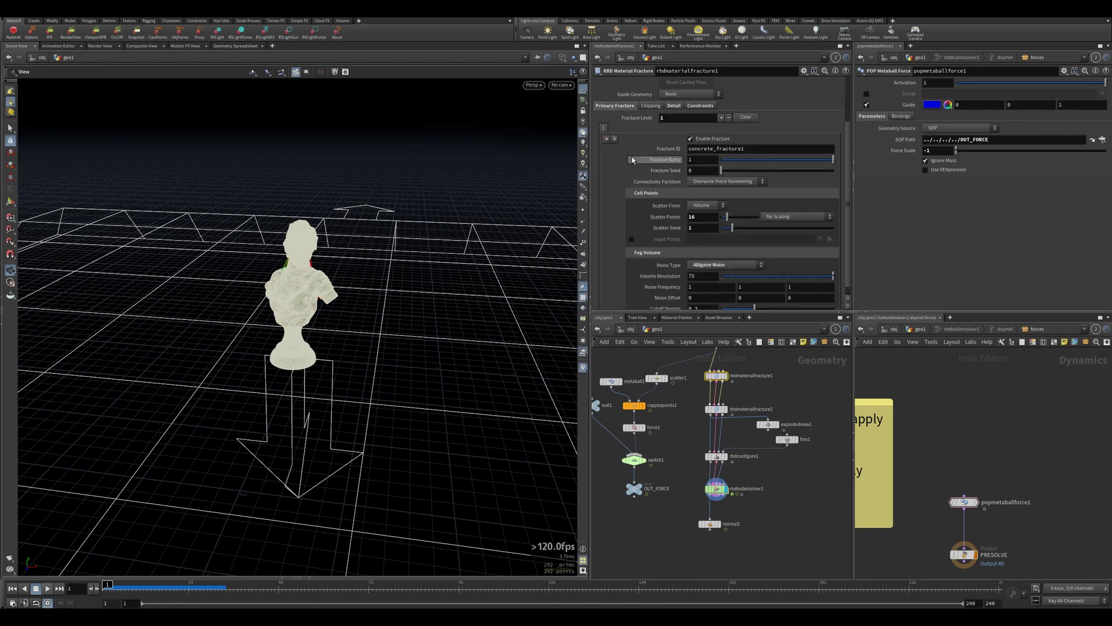
click(729, 410)
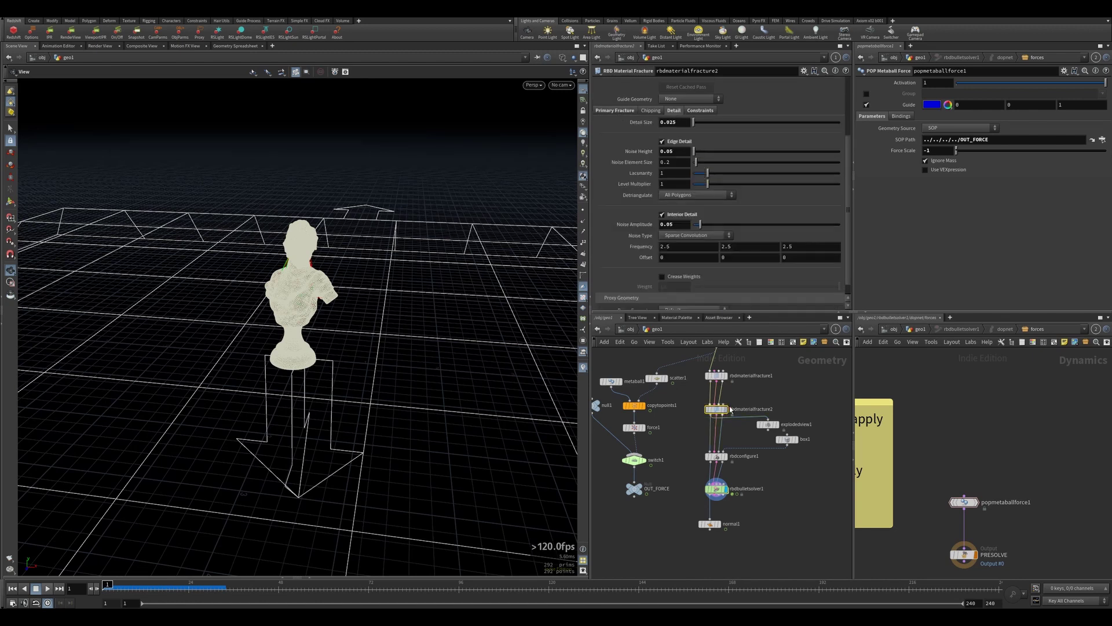
click(613, 110)
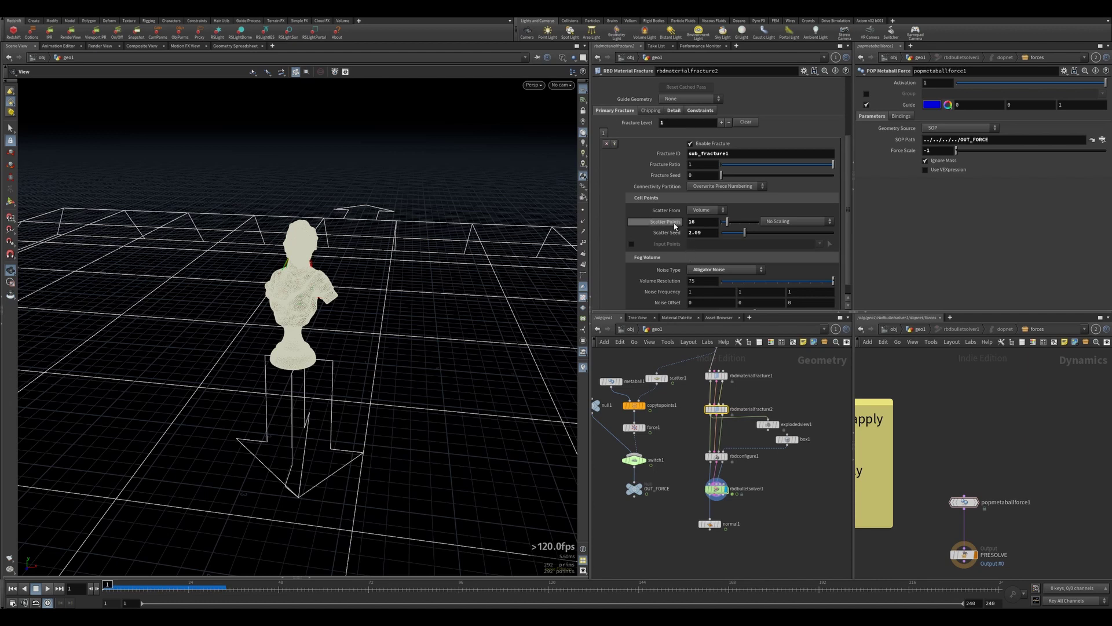
- Return the viewport to shaded display and reset the rbdbulletsolver1 simulation
drag(366, 320, 354, 287)
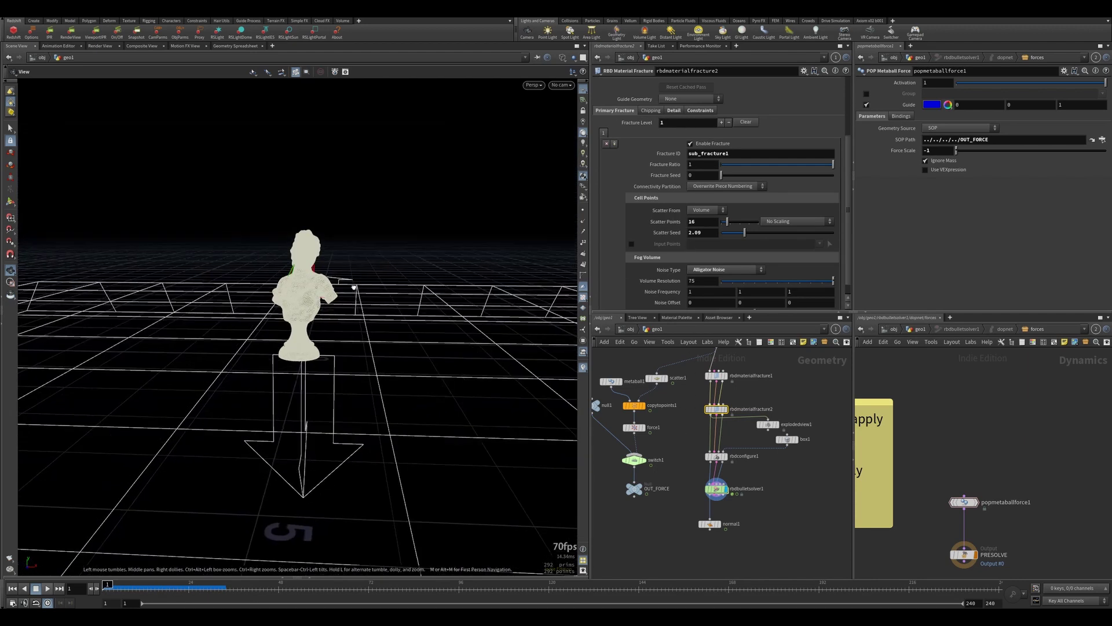
key(w)
scroll(347, 290, up, 3)
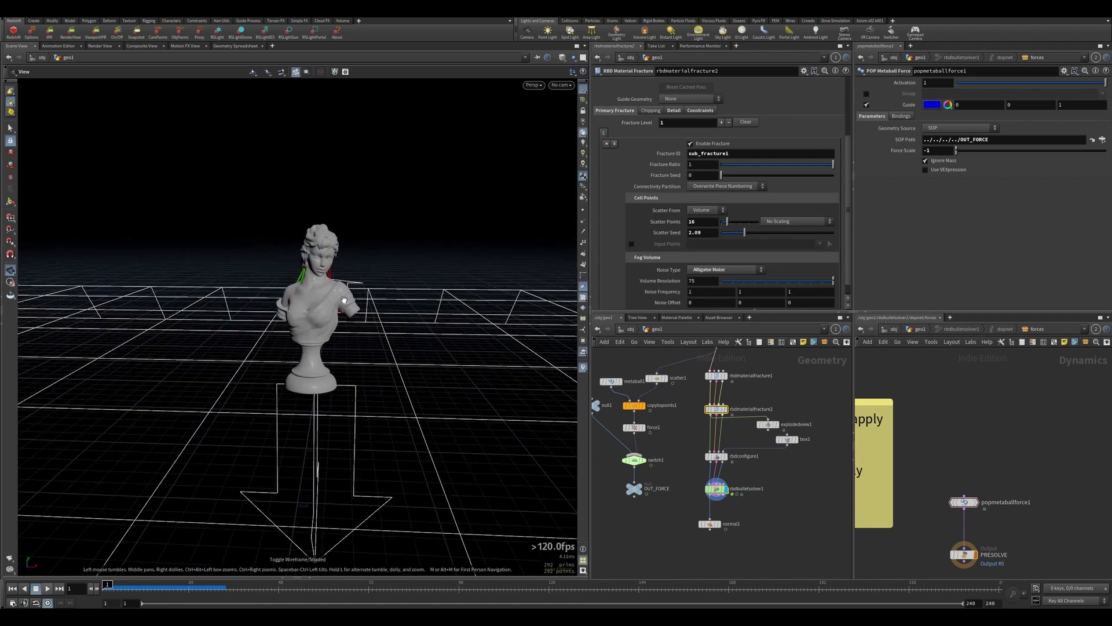
drag(344, 299, 346, 306)
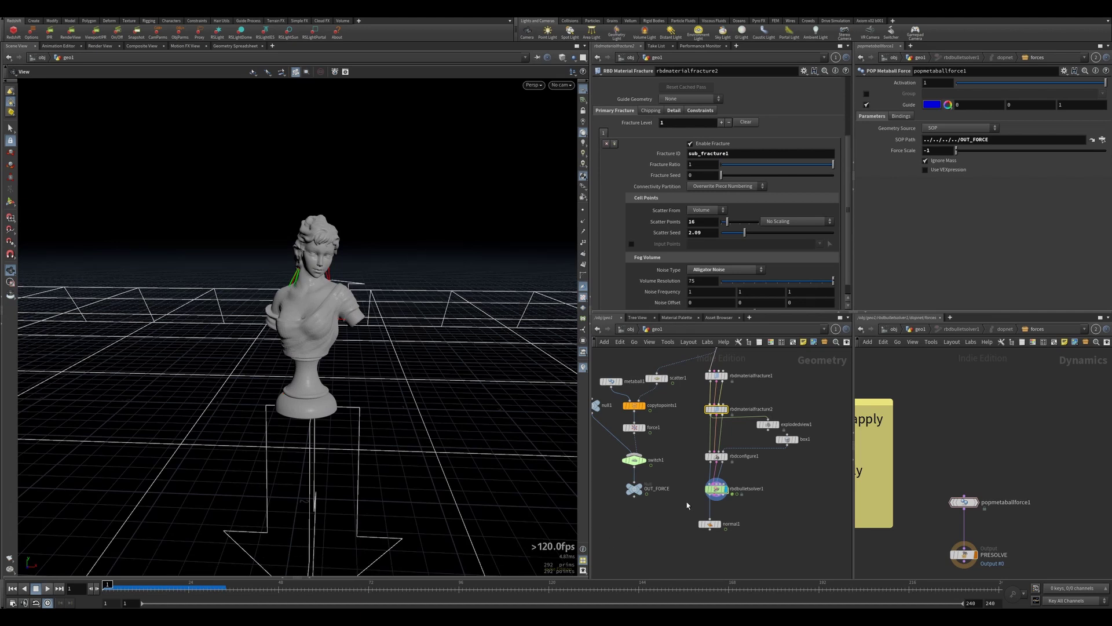
click(716, 489)
click(692, 83)
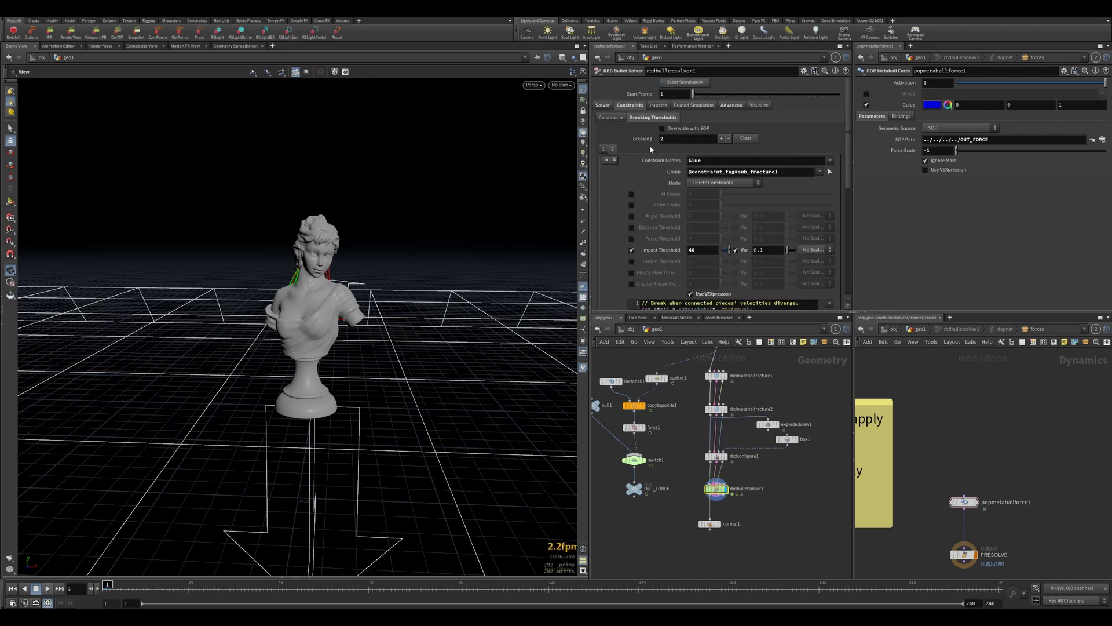
- Check the Force of force1, play the simulation with a pause at frame 21 to view the fragments, and rewind to the start
click(633, 427)
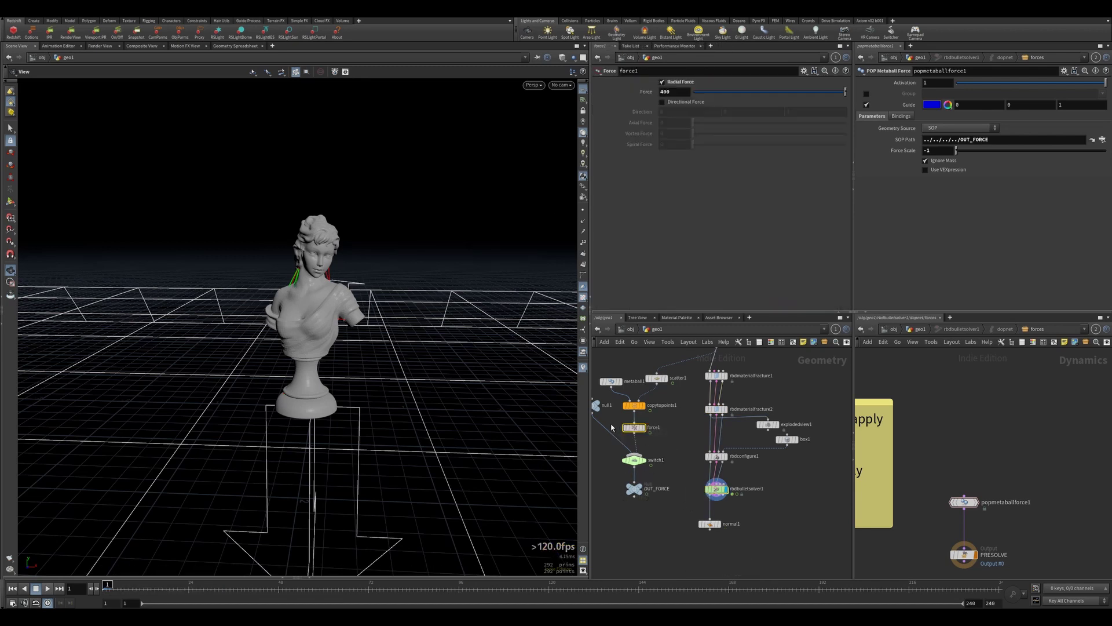
click(46, 589)
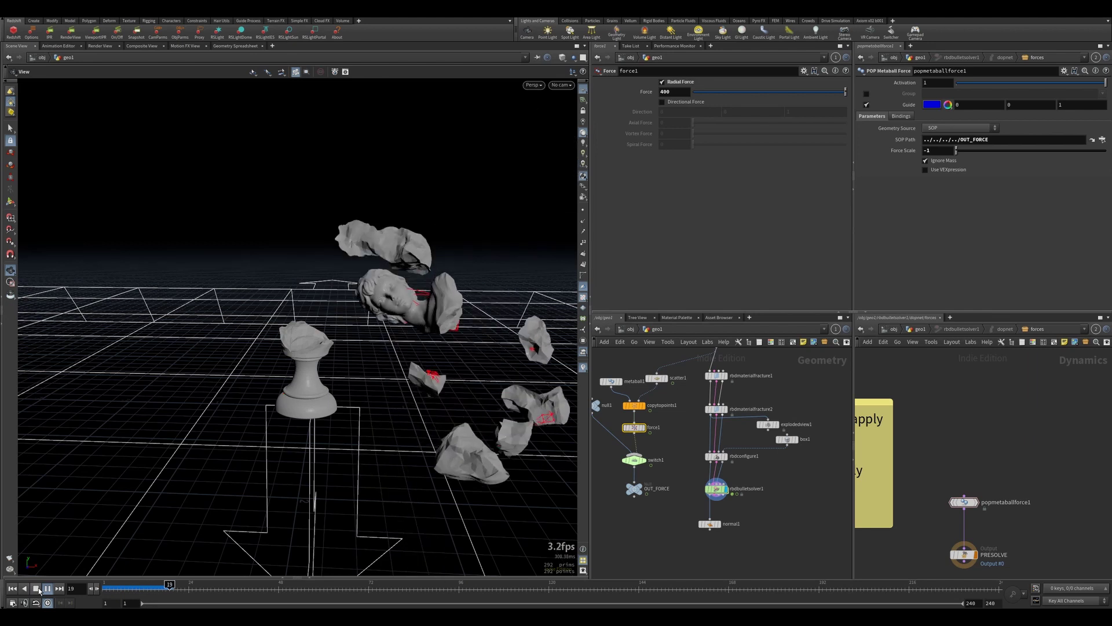
click(36, 589)
drag(318, 434, 302, 434)
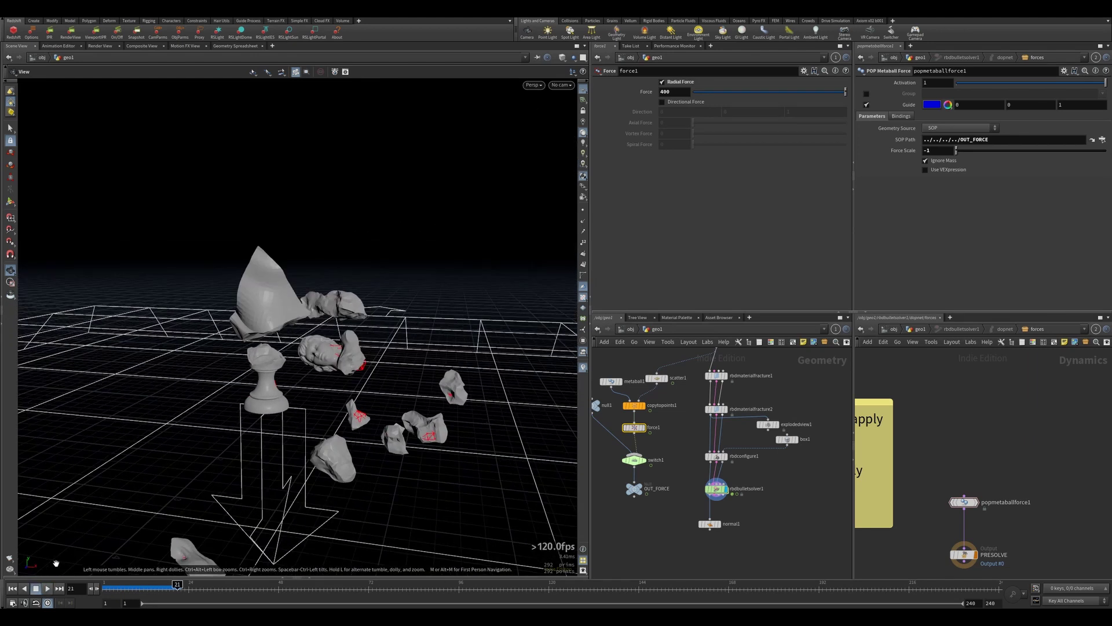
click(47, 589)
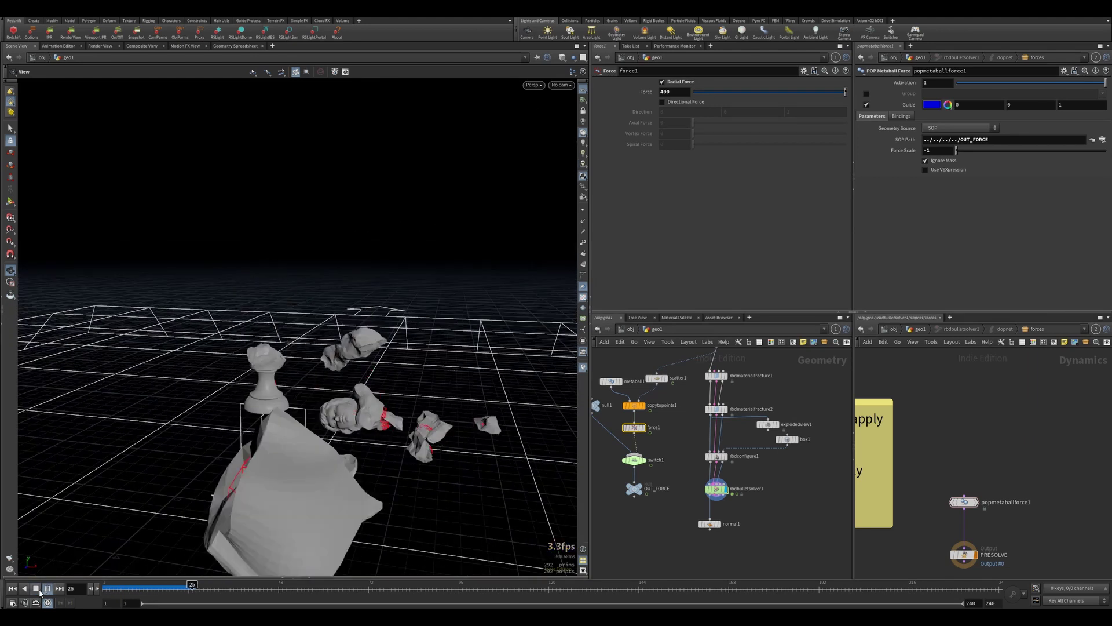
click(37, 589)
click(12, 589)
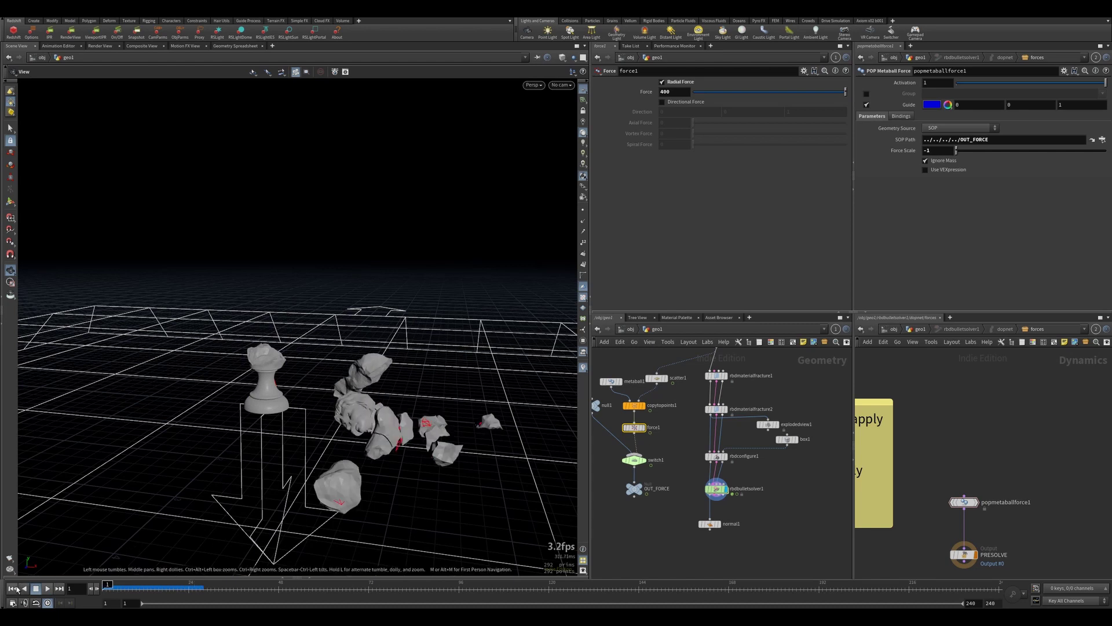
- For the sub_fracture1 glue in rbdbulletsolver1, set the Impact Threshold to 35 and the VEXpression threshold to 1, and play the simulation
click(717, 490)
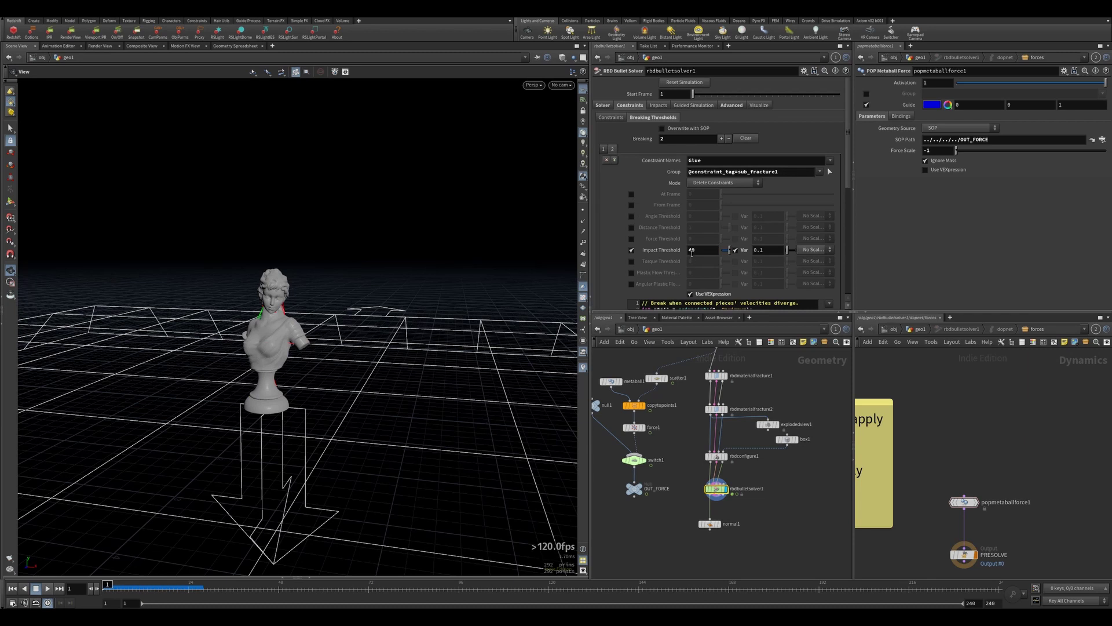
scroll(728, 303, down, 3)
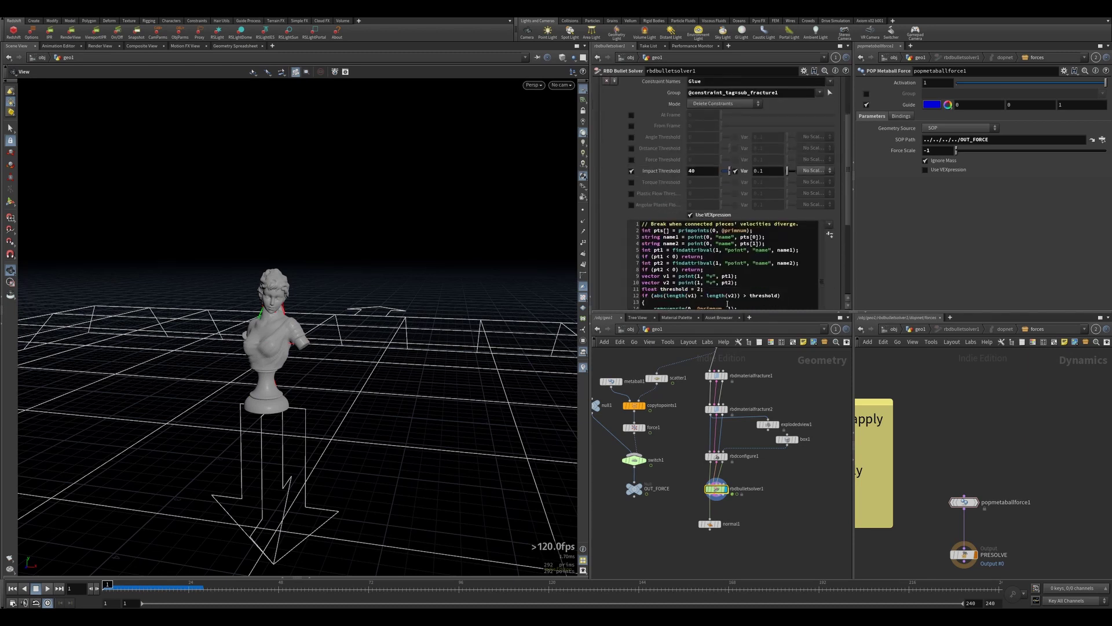
scroll(626, 266, down, 3)
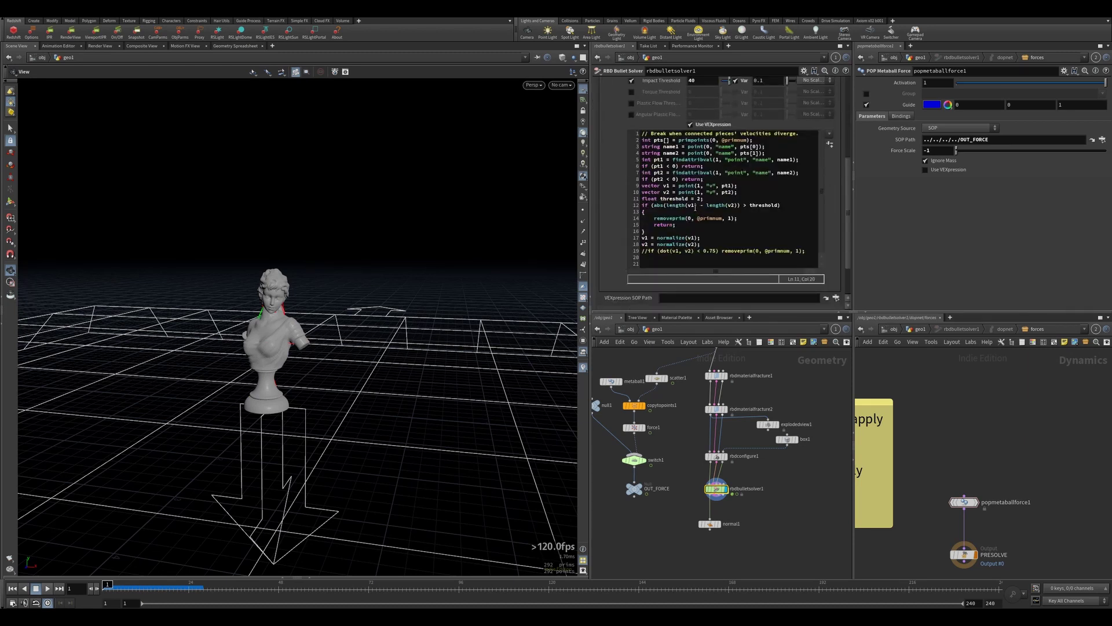
scroll(695, 207, up, 2)
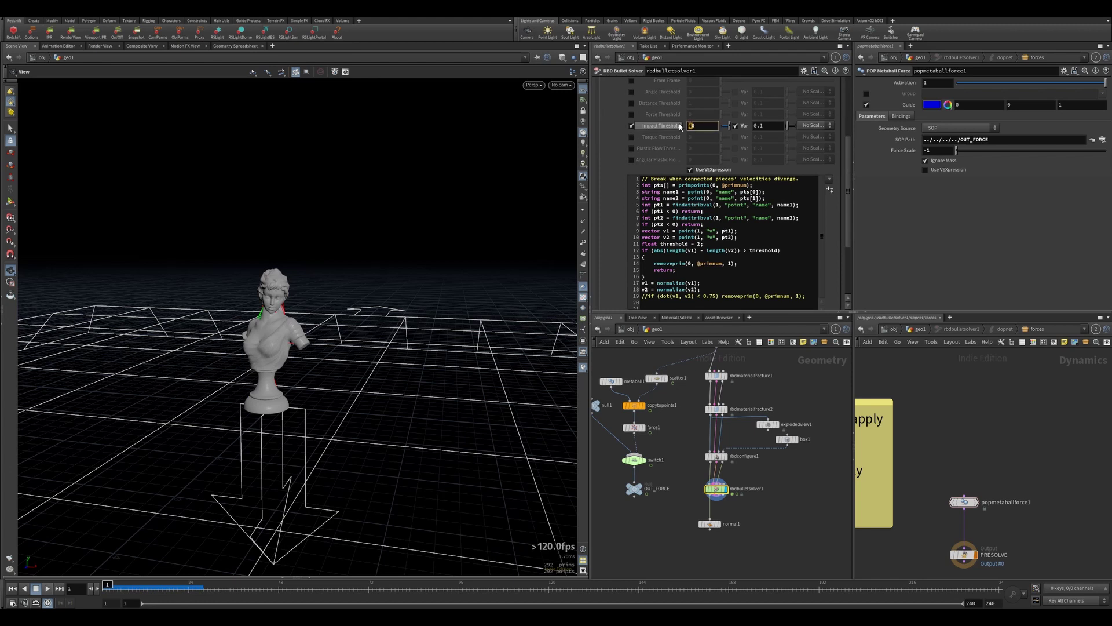
text(350)
click(699, 244)
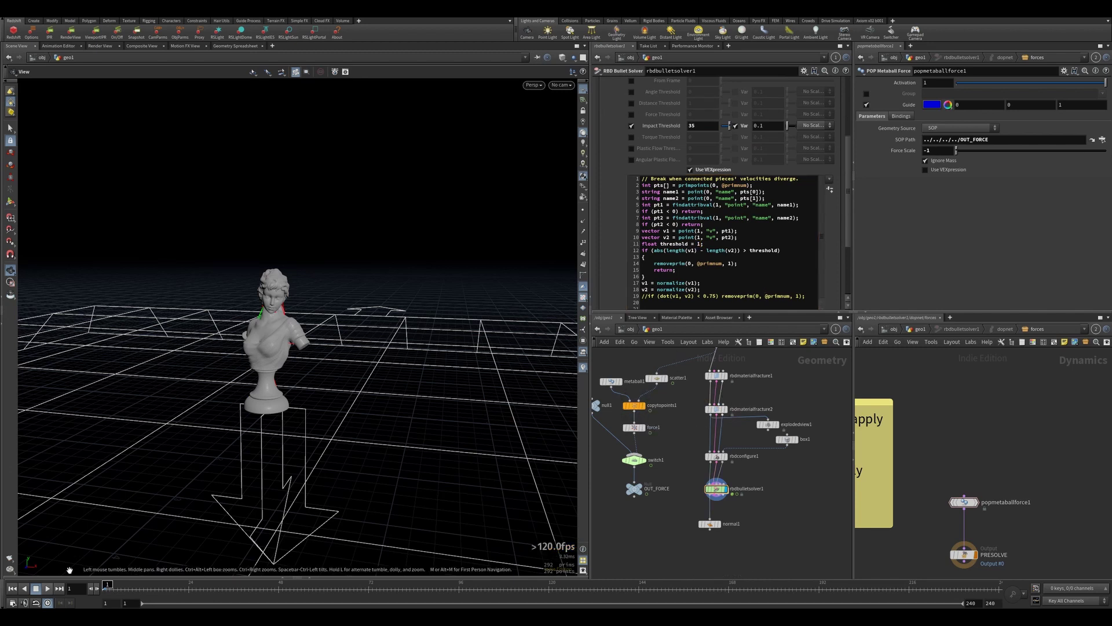
click(47, 588)
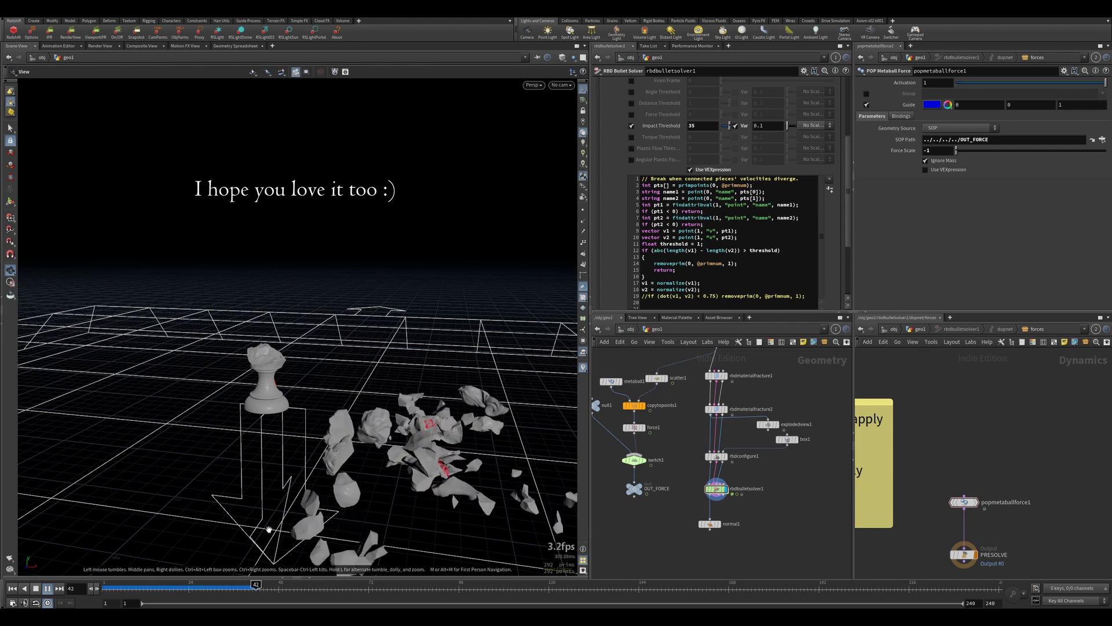
- Replay the bust simulation from the first frame, viewing the flying fragments from a higher angle, and return to the start
click(12, 588)
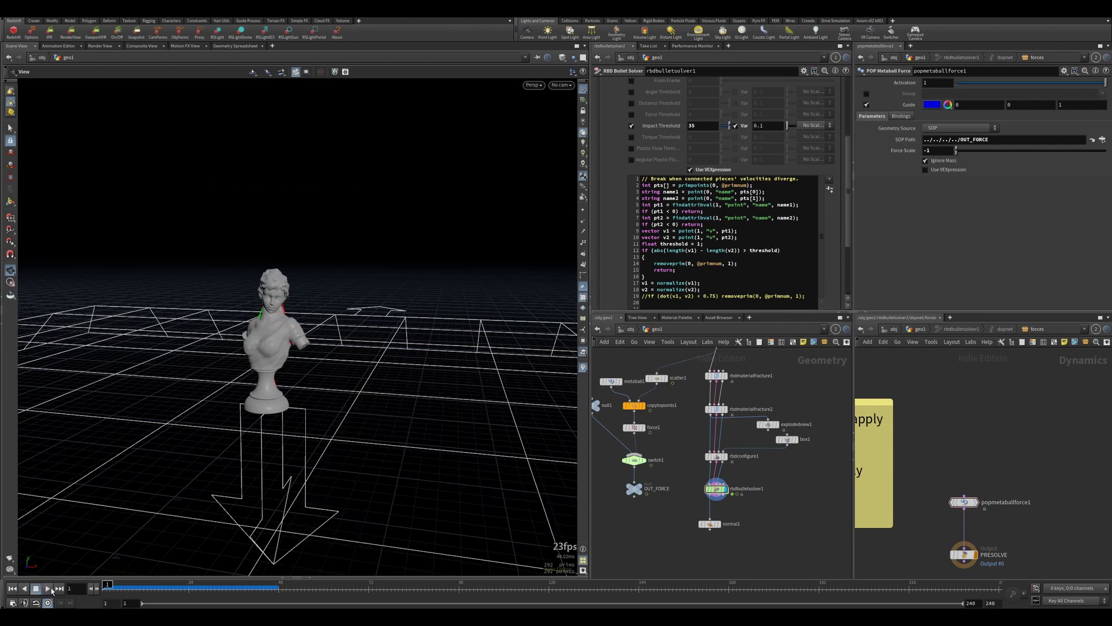
click(49, 589)
click(39, 589)
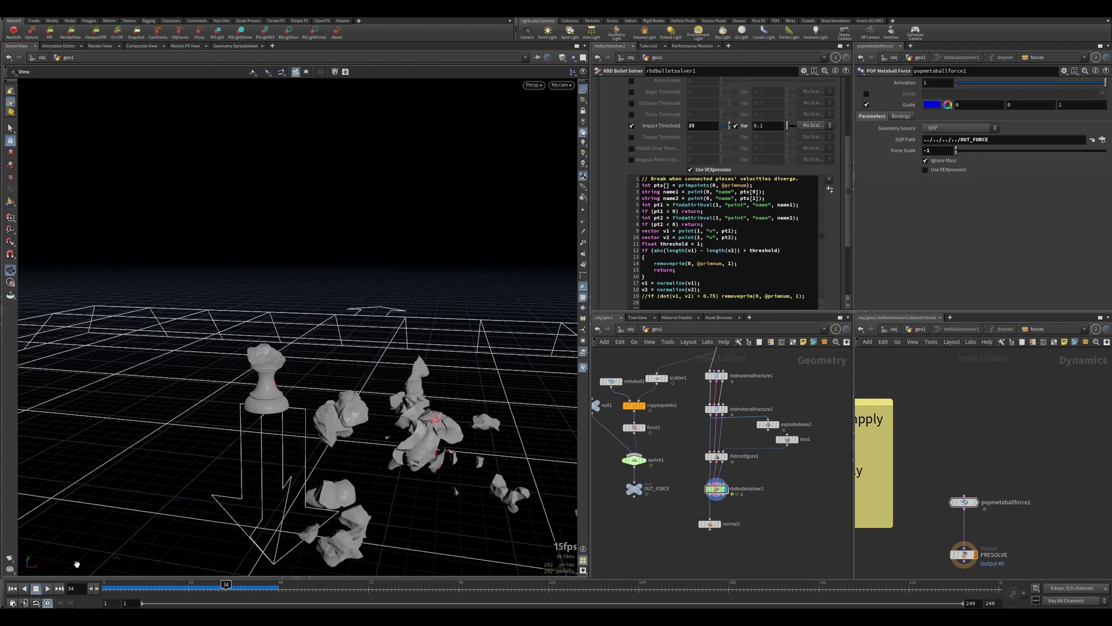
alt+right_drag(356, 462, 334, 464)
alt+drag(334, 464, 455, 496)
click(13, 588)
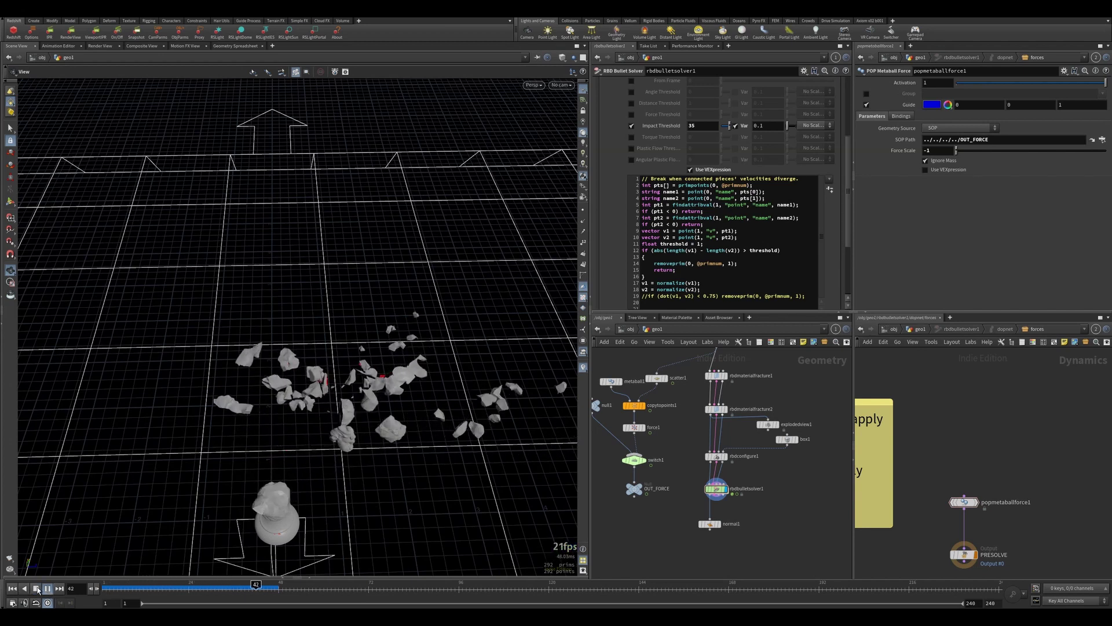
click(37, 588)
- Scrub through the cached frames and return to frame 20 to examine individual fragments close up
drag(116, 587, 197, 584)
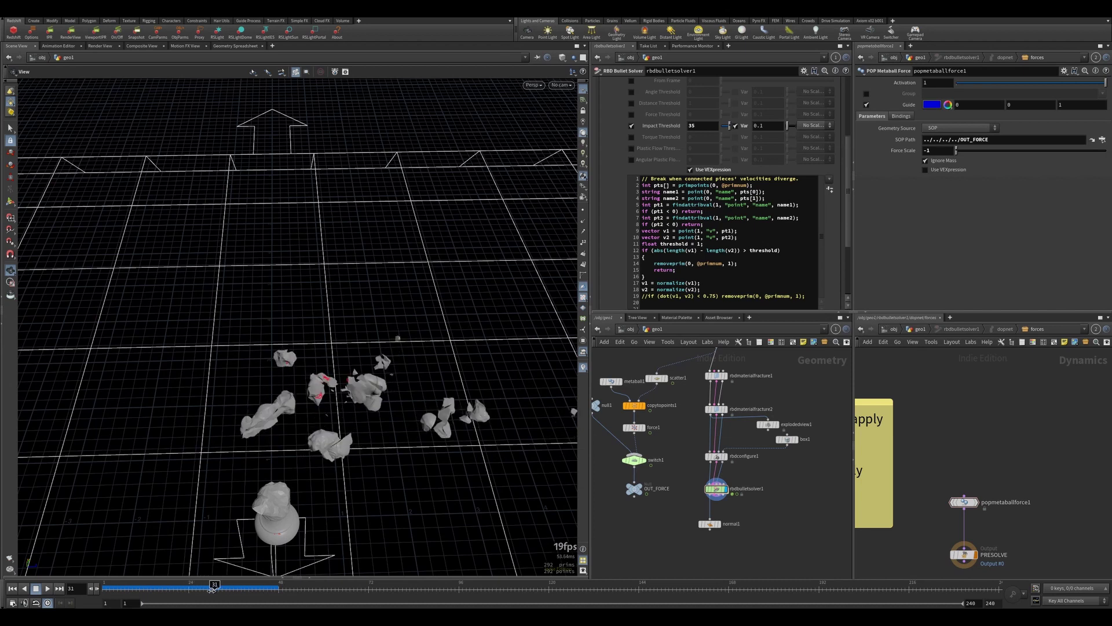
scroll(368, 390, up, 10)
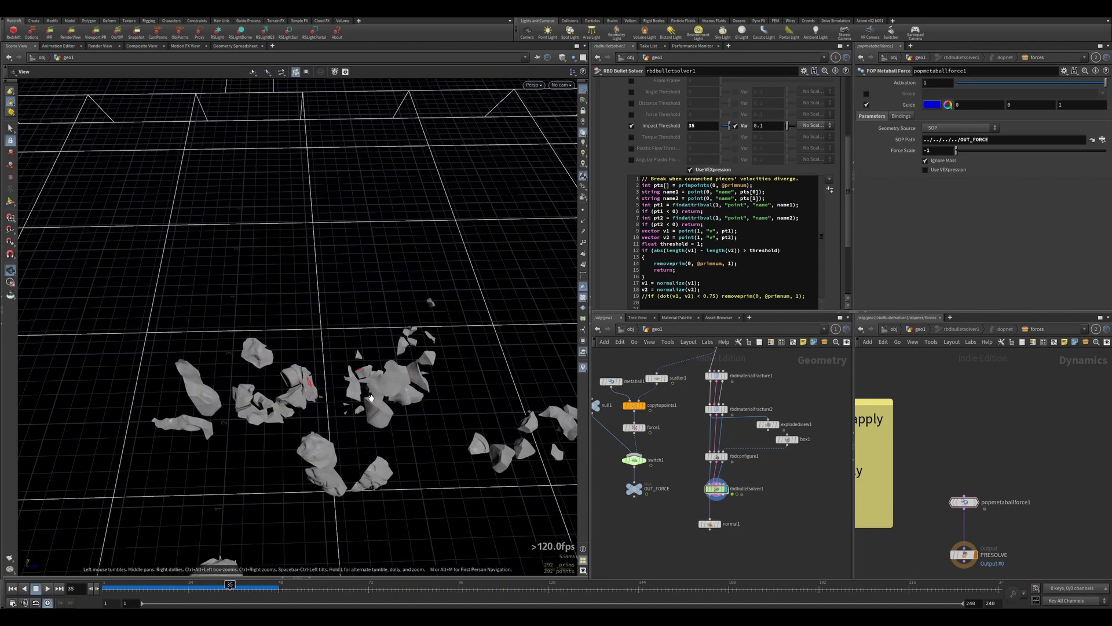
drag(371, 392, 463, 339)
drag(286, 588, 174, 586)
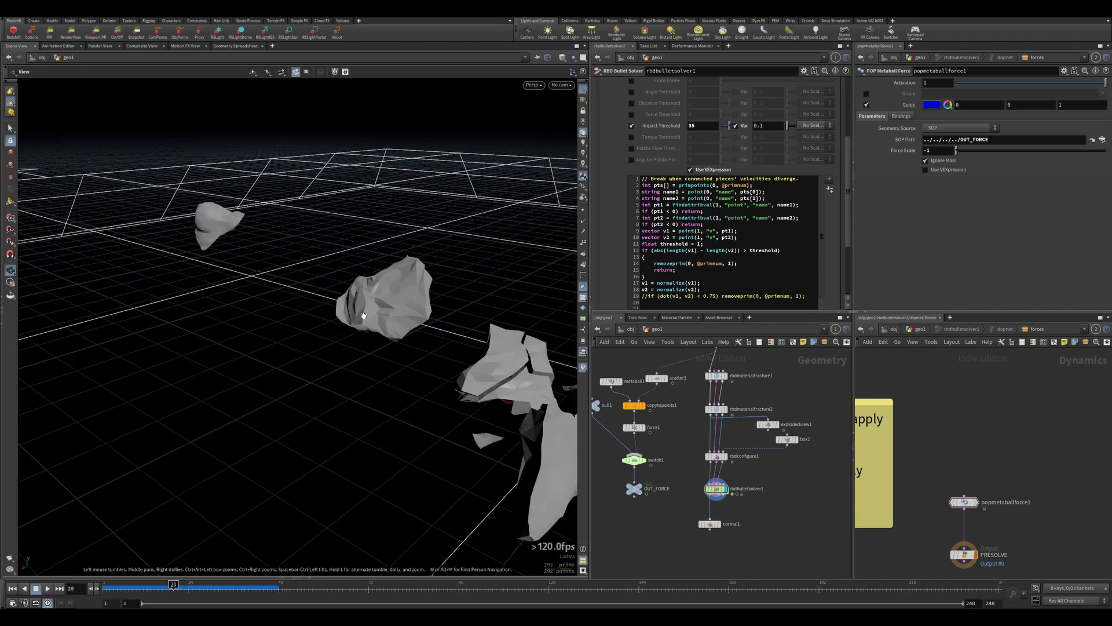
middle_drag(364, 316, 355, 333)
right_drag(355, 333, 318, 359)
drag(318, 360, 422, 353)
middle_drag(358, 338, 372, 322)
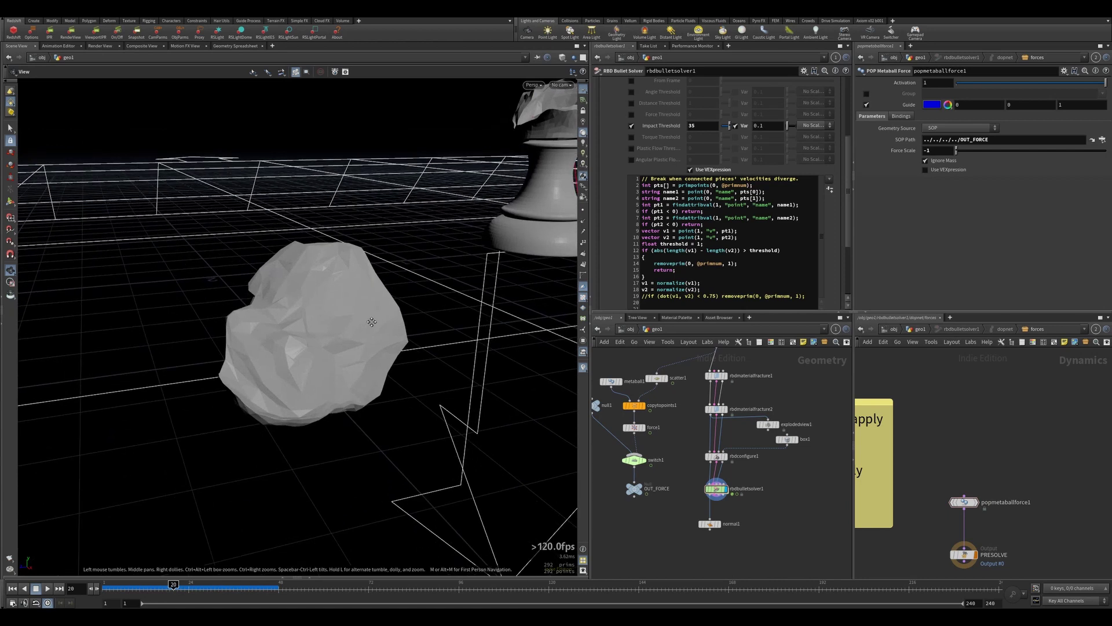
- Advance frame by frame from frame 20 to frame 30 to examine how the larger chunks break apart
right_drag(371, 322, 256, 361)
key(Right)
key(Right)
key(Right)
middle_drag(256, 360, 323, 353)
drag(323, 353, 515, 349)
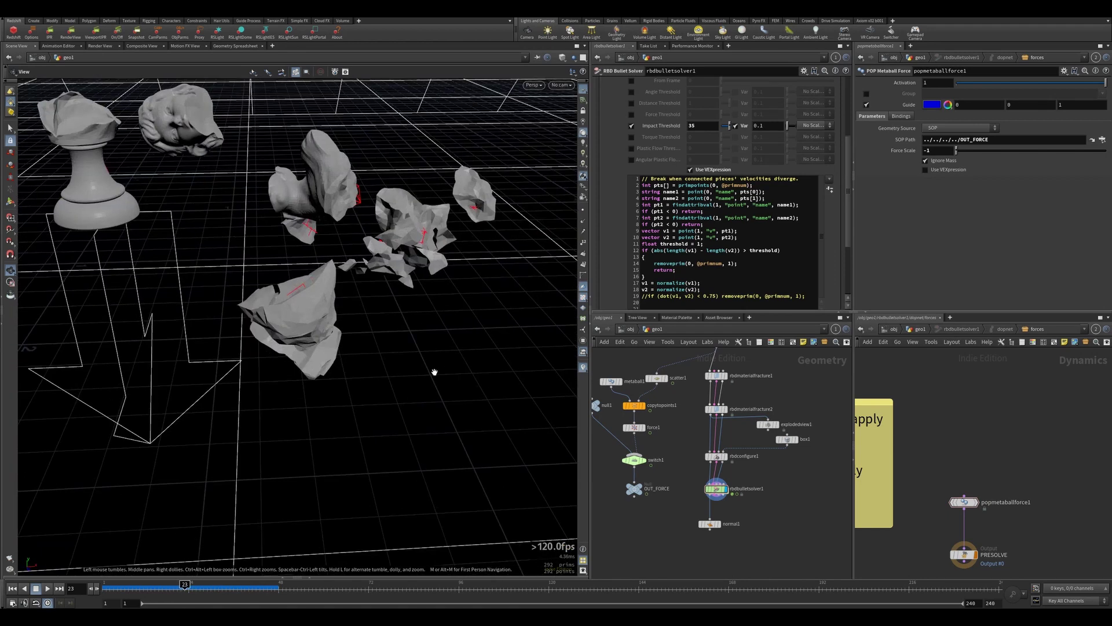
key(Right)
key(Right)
key(Right)
key(Right)
key(Right)
key(Right)
key(Right)
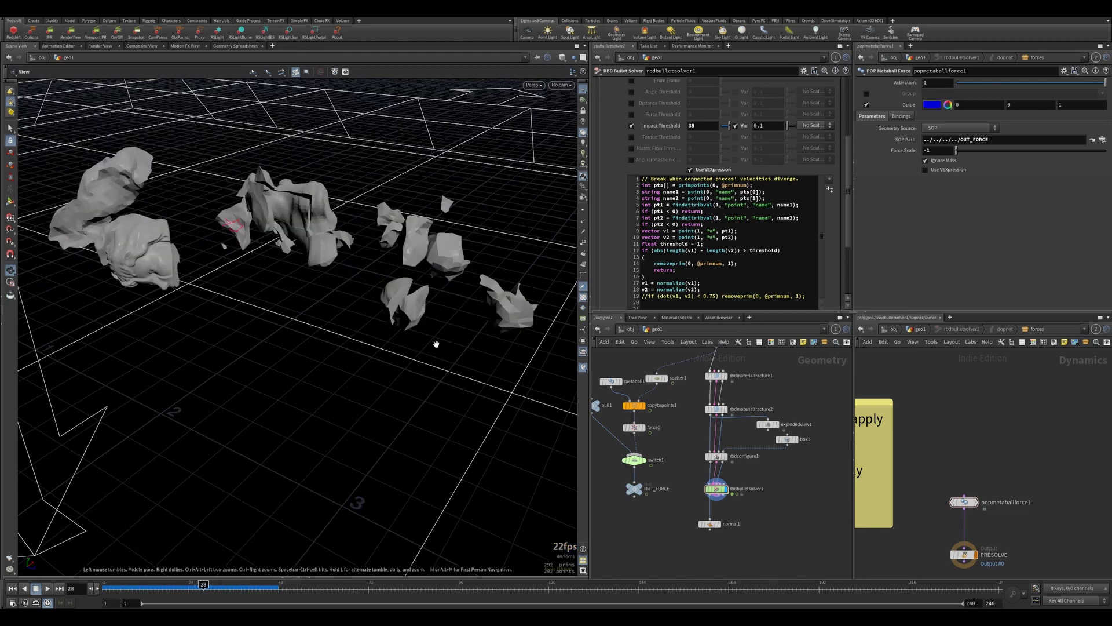
drag(436, 342, 470, 329)
- Look through cam1 in the viewport and rewind to the first frame
click(567, 87)
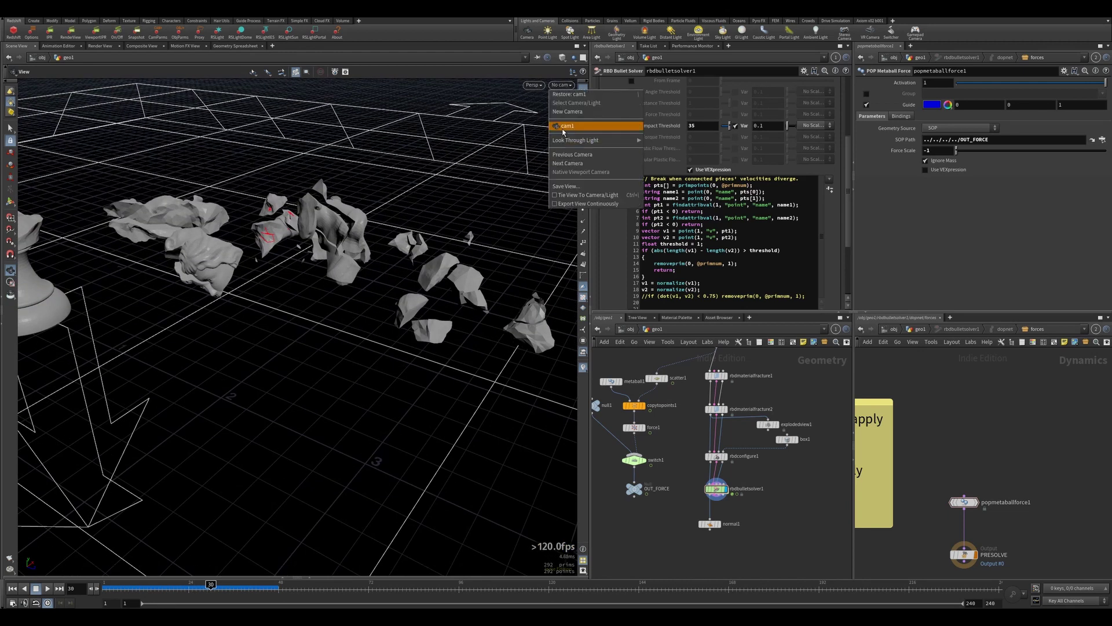
click(565, 125)
click(13, 588)
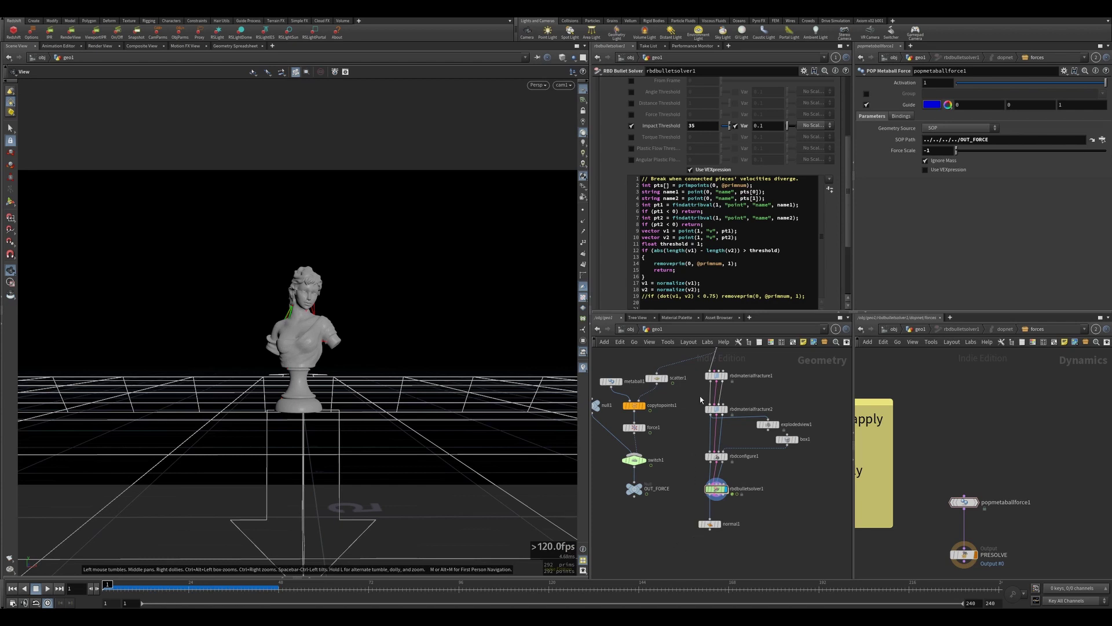
- Display rbdmaterialfracture1 and enable Switch to Soft Constraint when Broken in its constraint settings
click(717, 375)
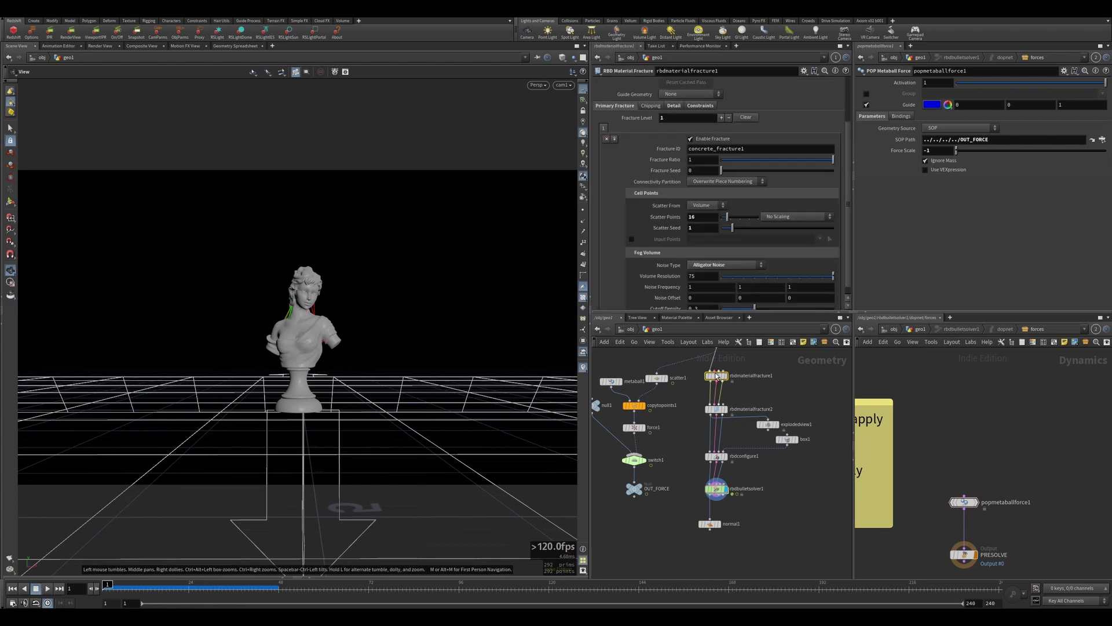
click(725, 376)
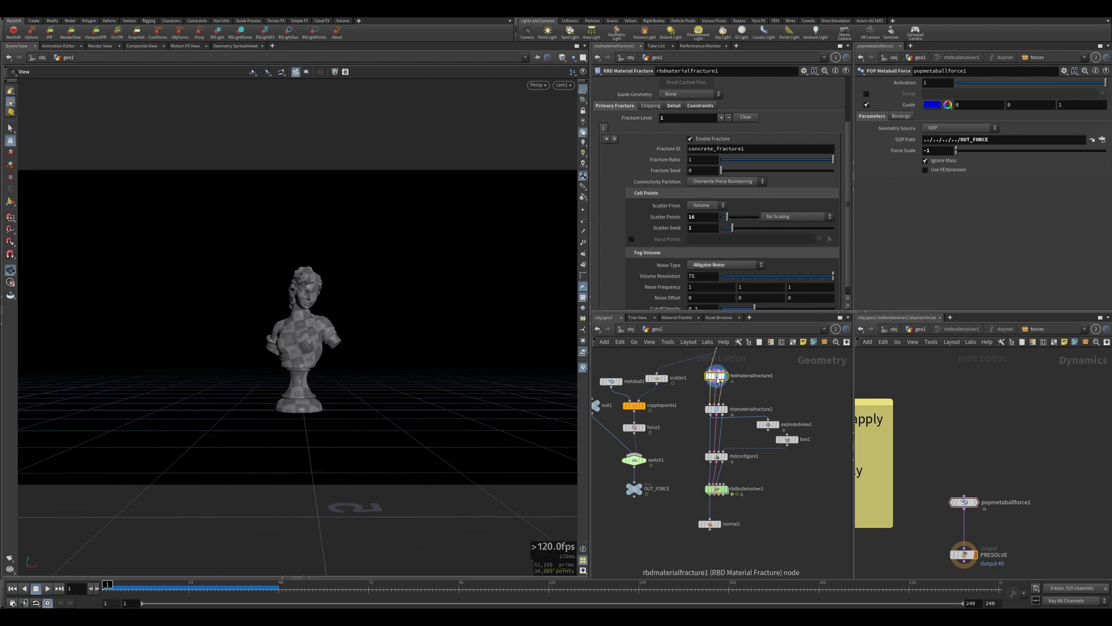
scroll(721, 394, up, 4)
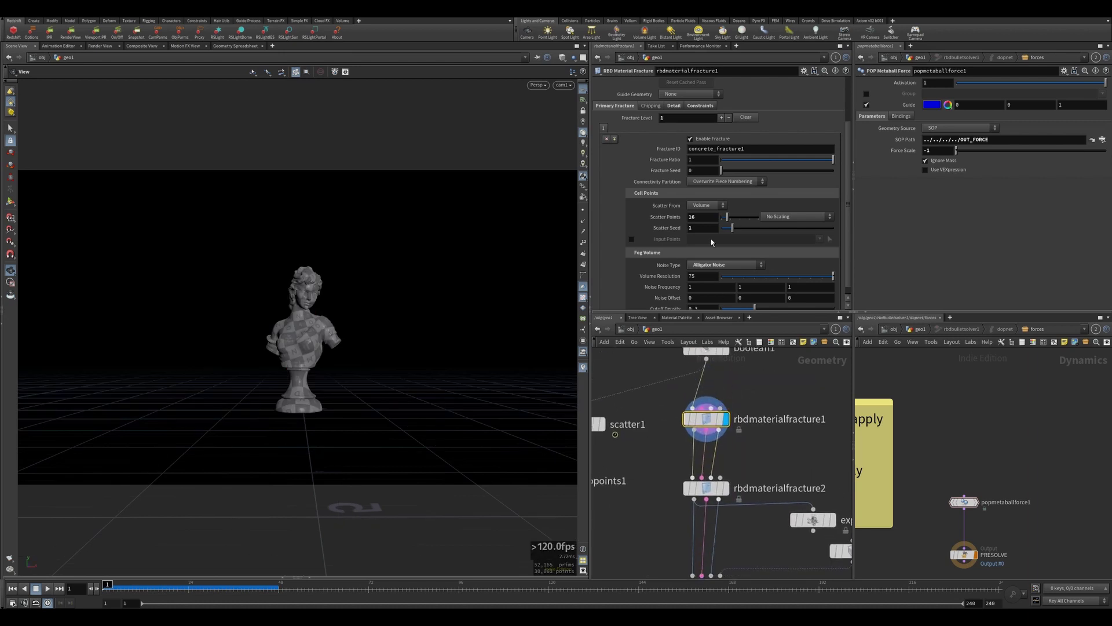
scroll(645, 215, down, 1)
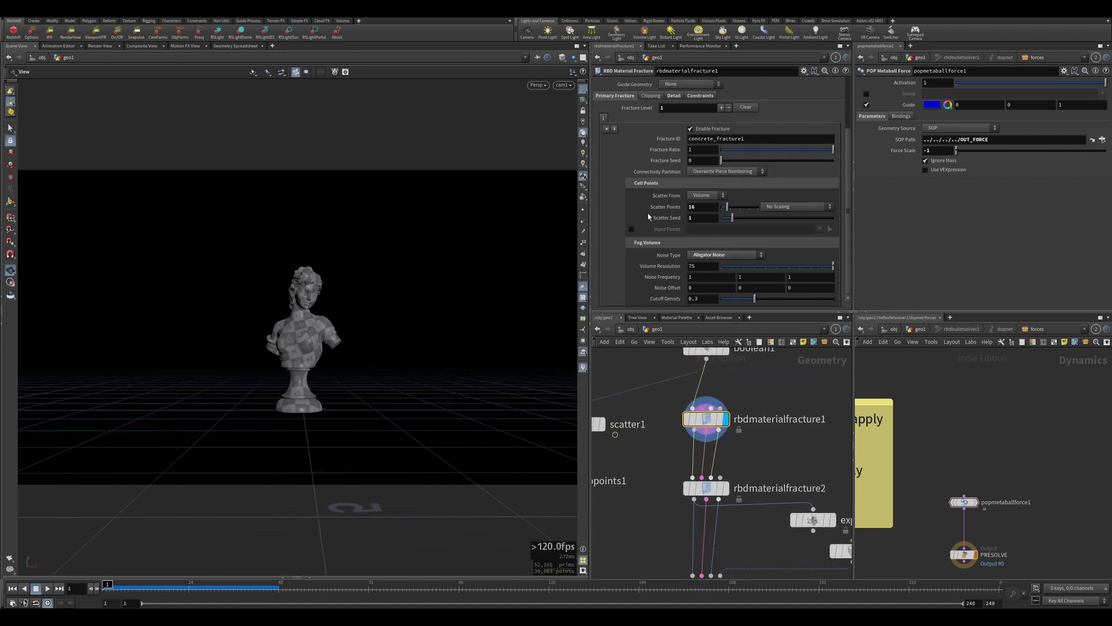
click(699, 96)
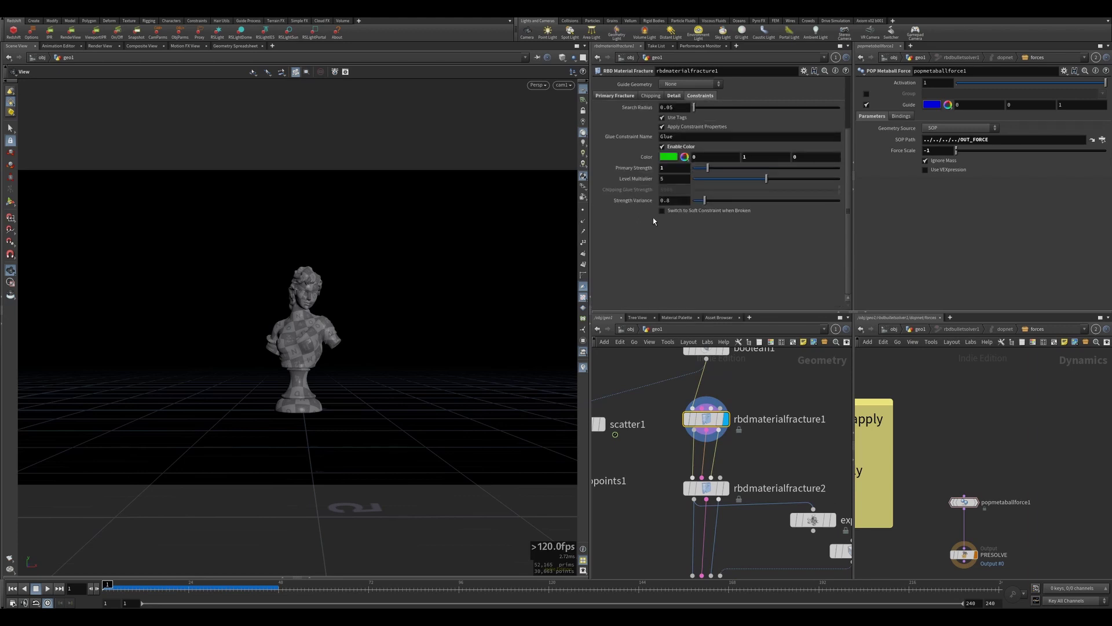
click(662, 211)
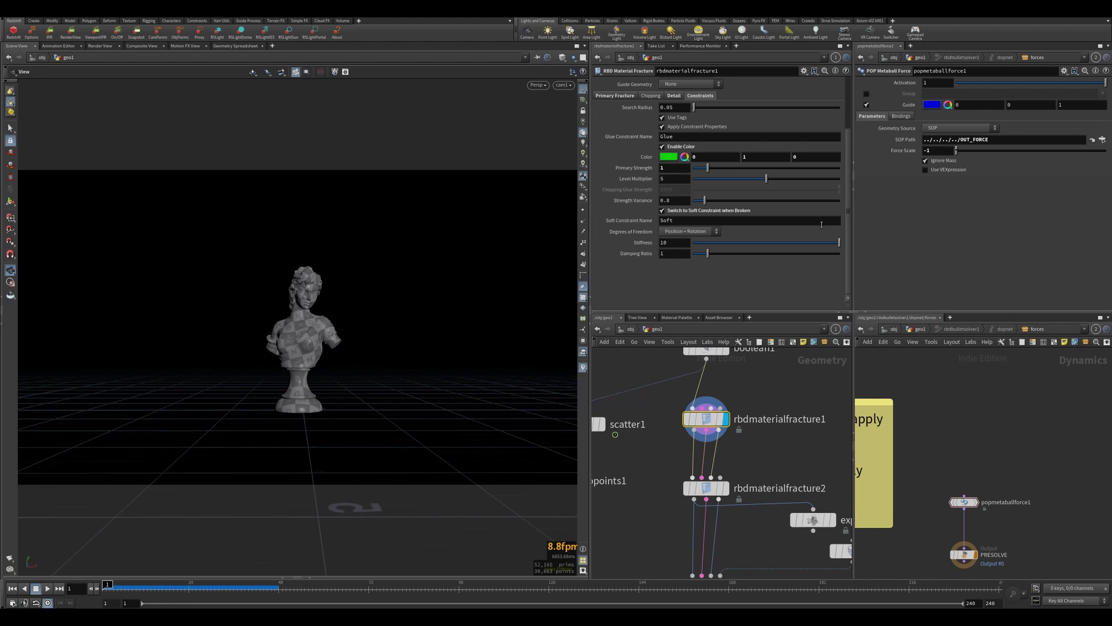
- Display rbdmaterialfracture2 and rbdconfigure1 in turn to check their outputs, and return the display to rbdbulletsolver1
mouse_move(714, 491)
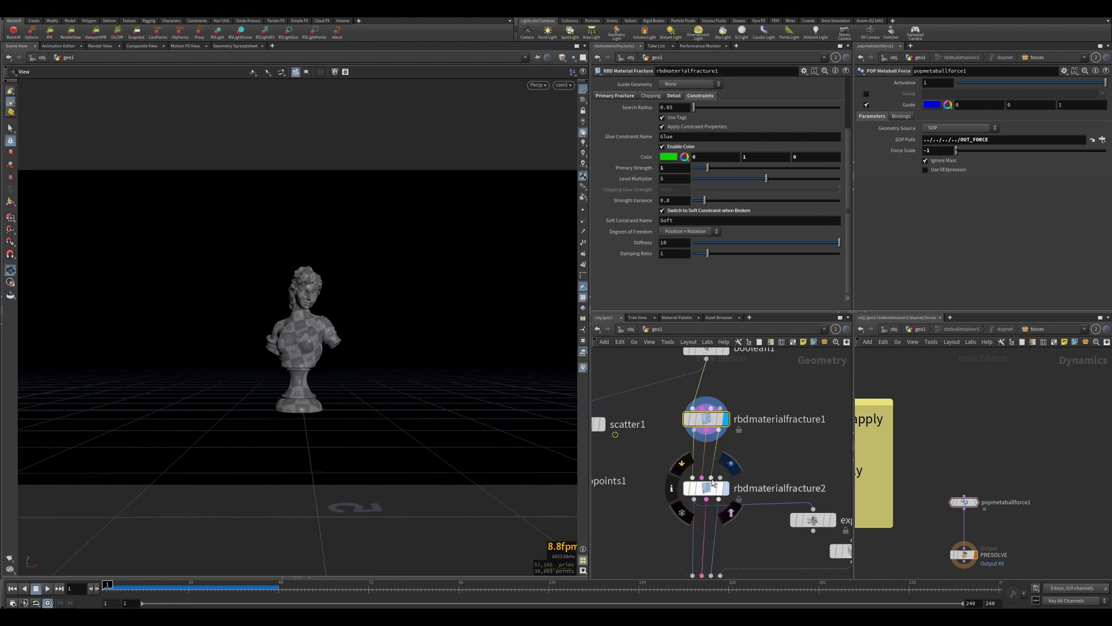
click(726, 488)
middle_drag(666, 516, 682, 451)
scroll(682, 451, down, 1)
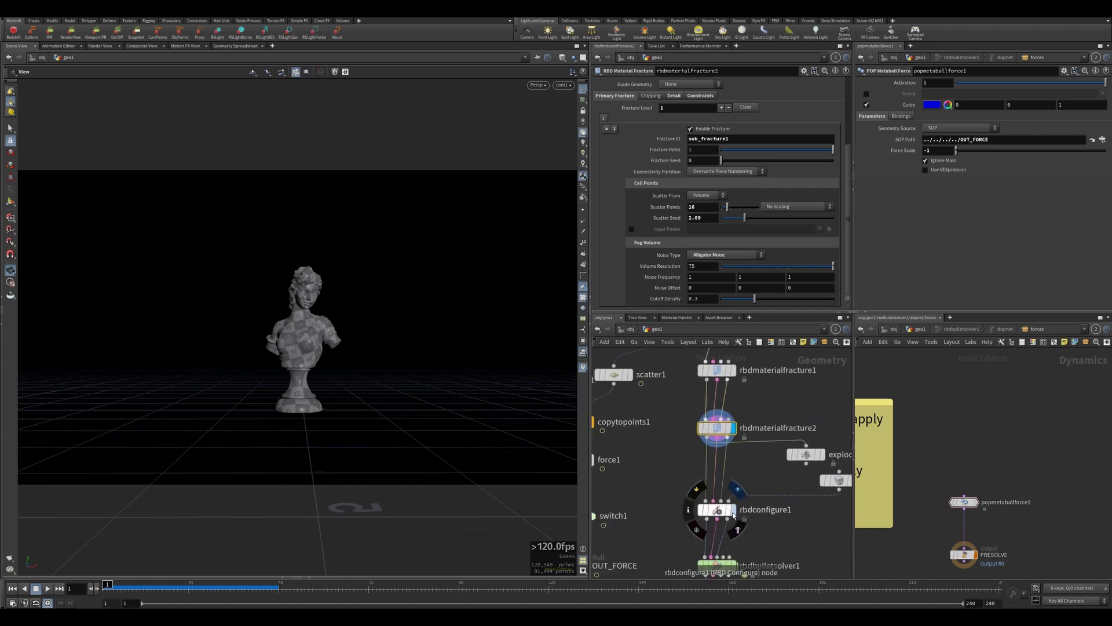
click(733, 511)
click(720, 511)
middle_drag(655, 531, 665, 457)
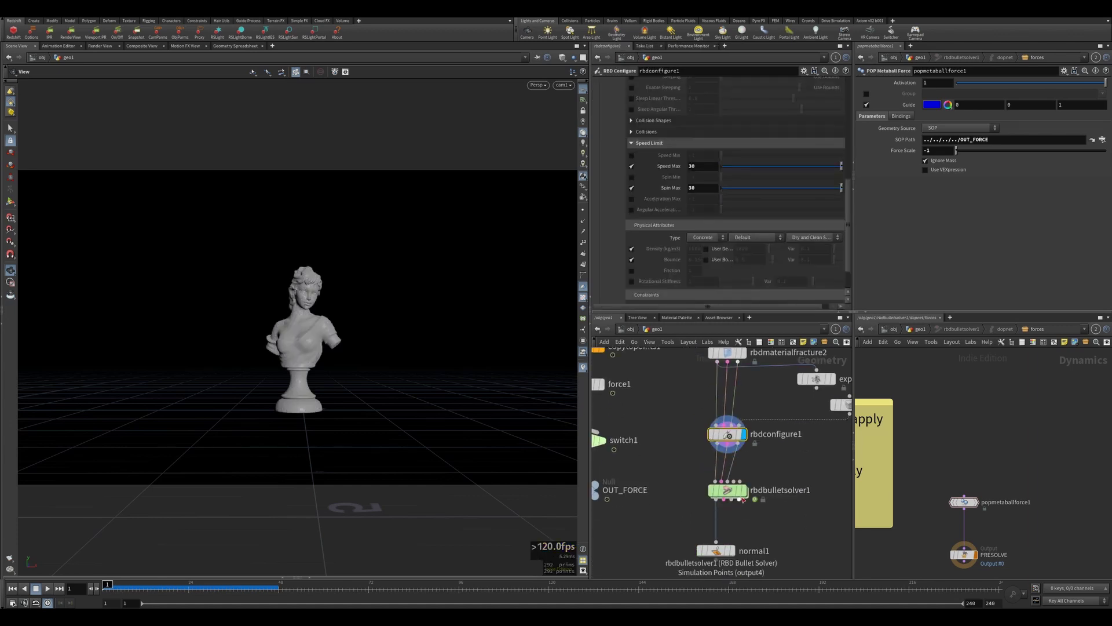
click(744, 491)
click(726, 490)
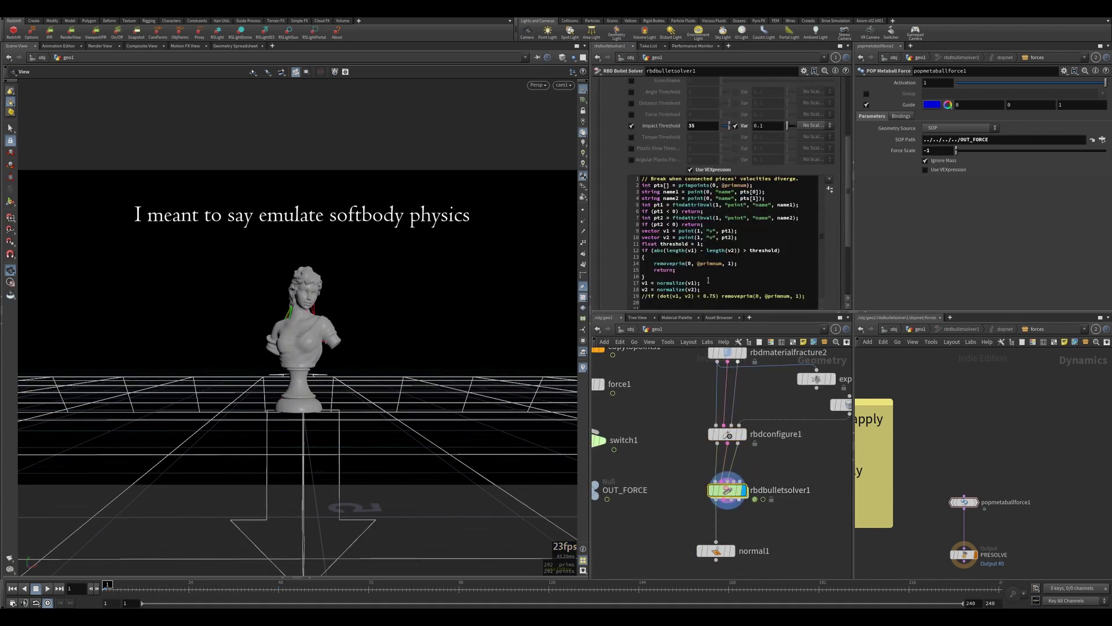
- Review the solver's breaking thresholds and rbdmaterialfracture2's primary fracture settings, play the simulation to frame 17, and rewind
scroll(617, 223, up, 3)
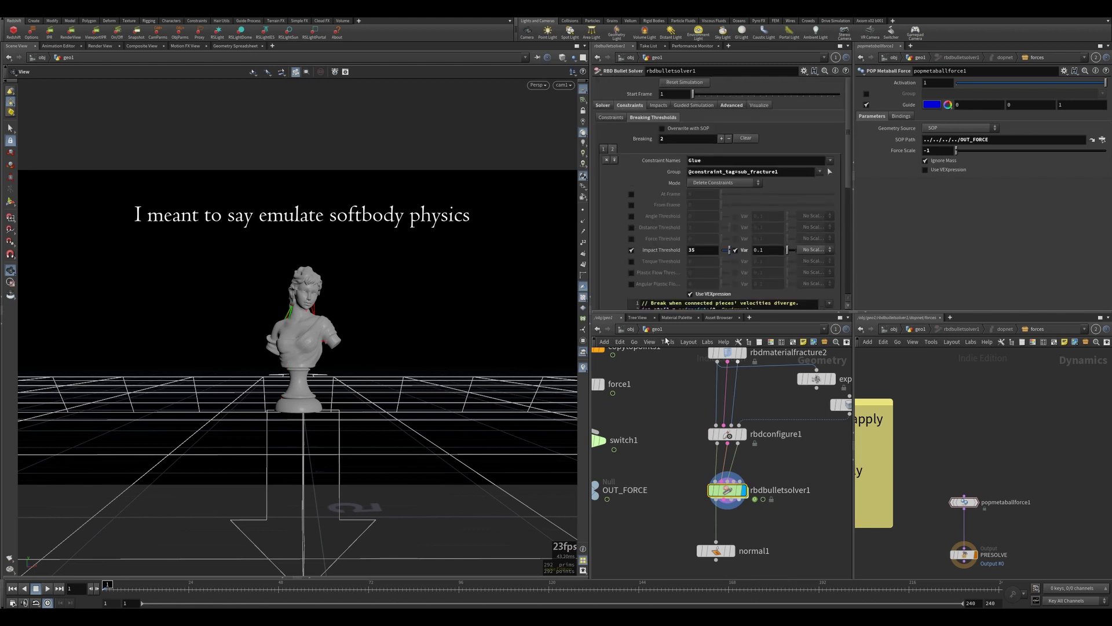
middle_drag(678, 381, 688, 415)
click(738, 385)
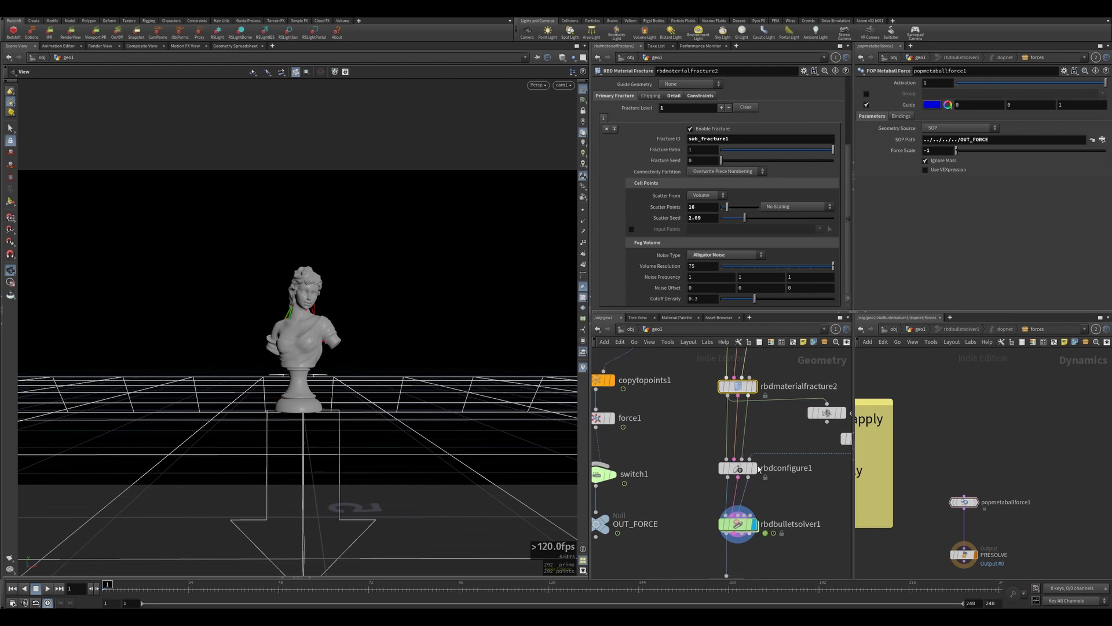
click(48, 587)
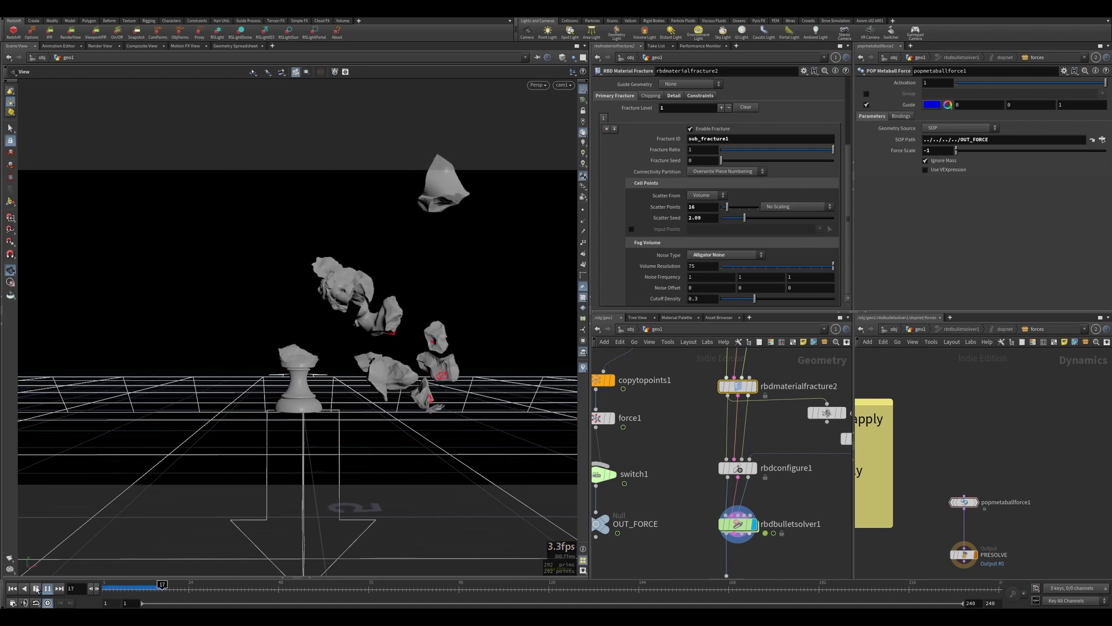
click(36, 589)
click(24, 589)
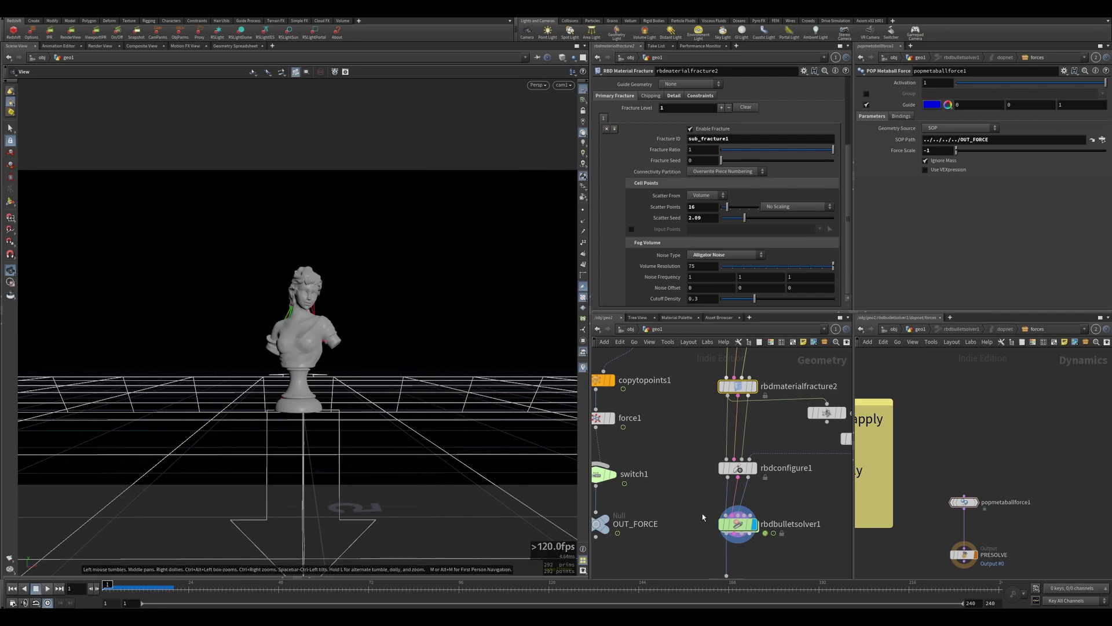
- Try a Force Threshold of 10000 for the concrete_fracture1 glue in rbdbulletsolver1, play the simulation to frame 9, and rewind
click(737, 524)
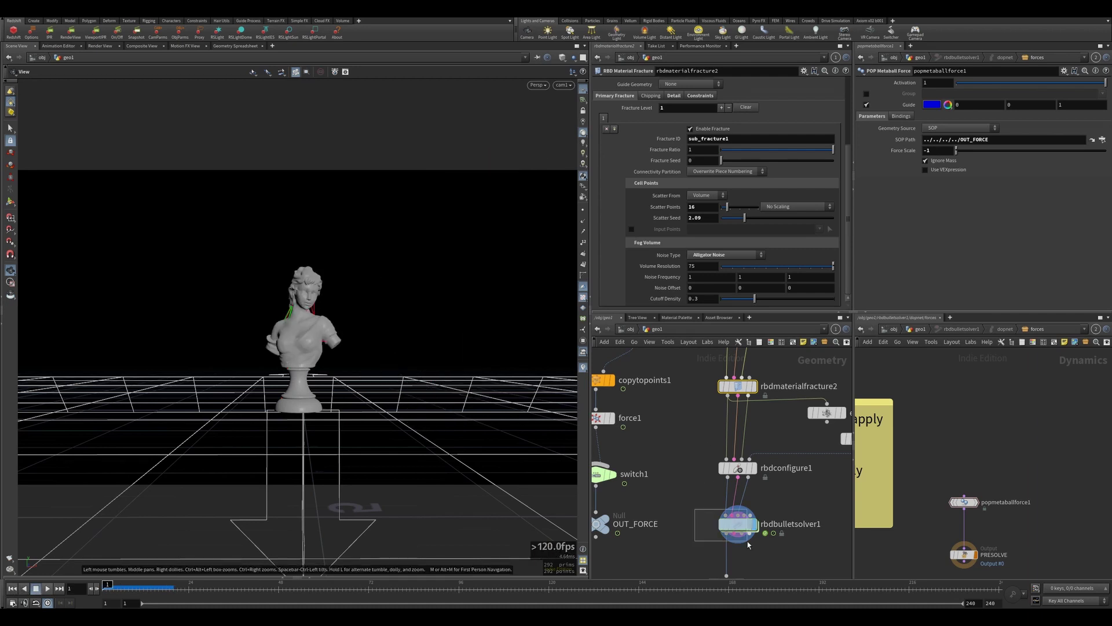
click(604, 150)
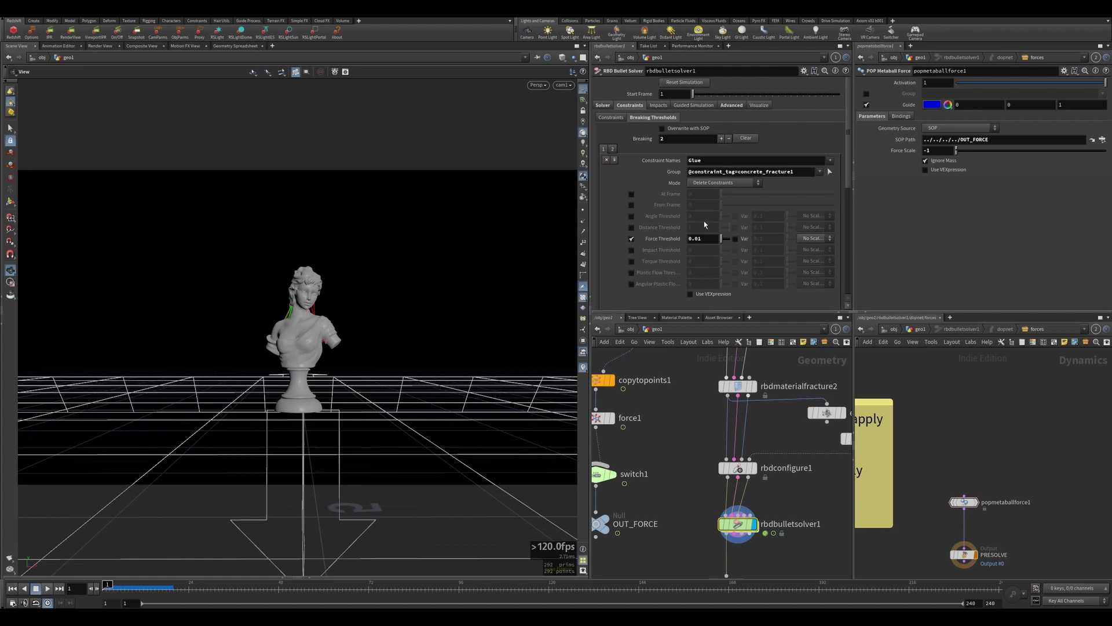
text(10000)
key(Return)
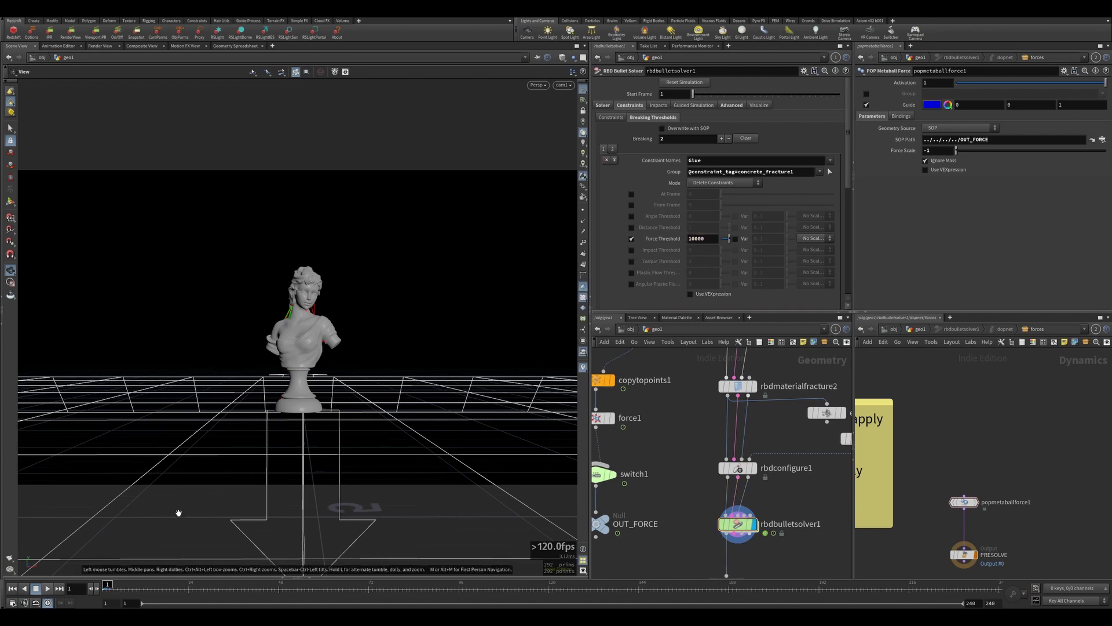
click(37, 589)
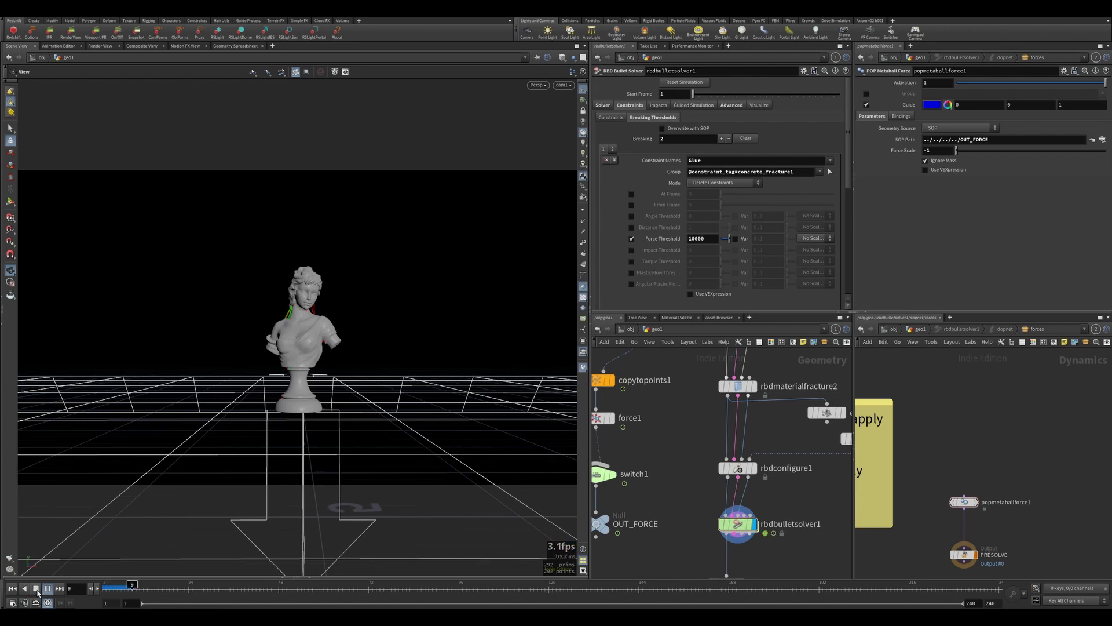
click(37, 589)
click(11, 589)
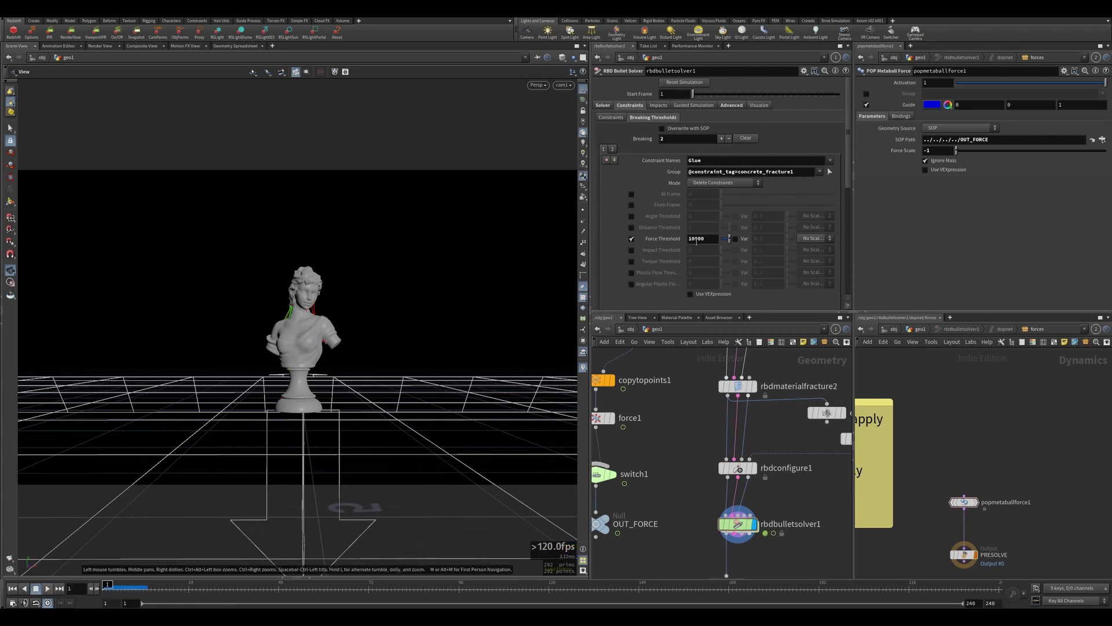
- Set the Force Threshold of the concrete_fracture1 glue to 10, play the simulation to frame 33, and rewind
text(10)
key(Return)
click(36, 588)
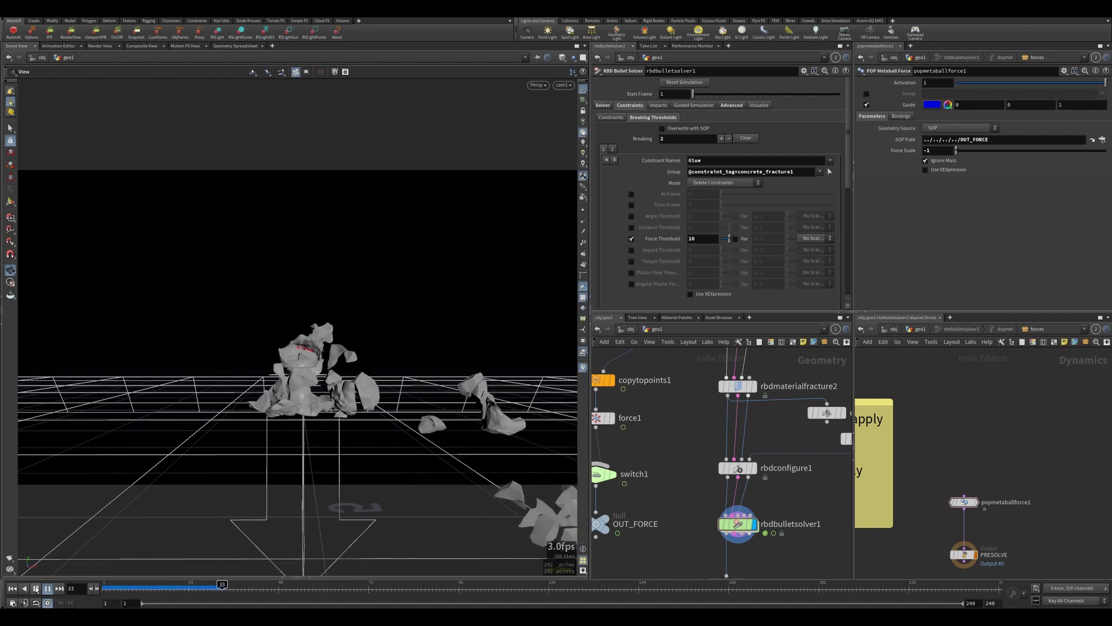
click(35, 588)
click(13, 588)
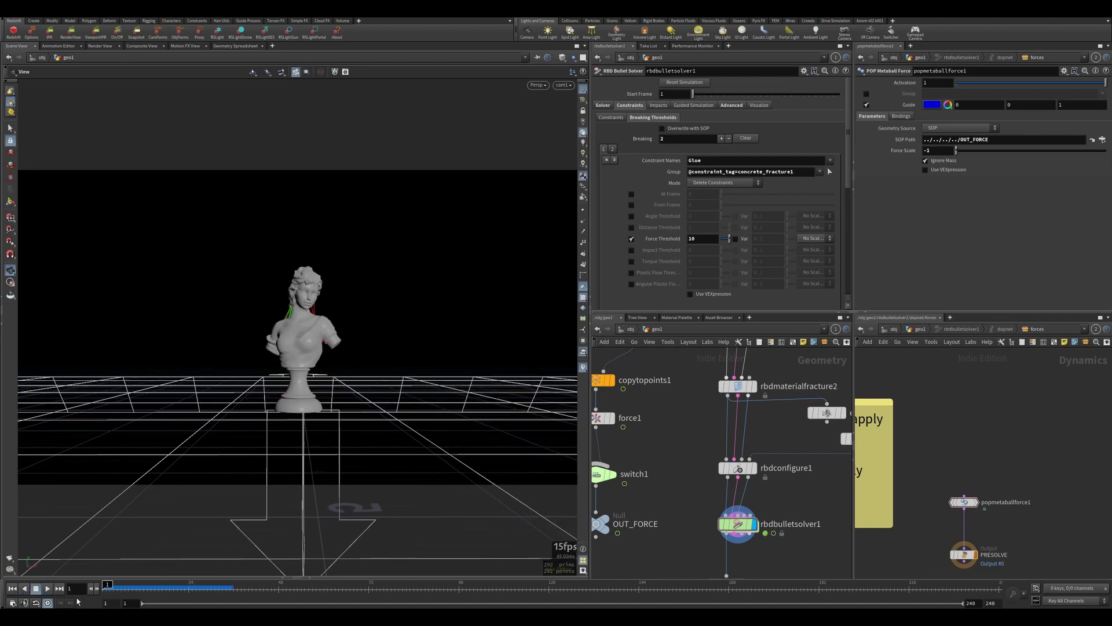
- Scrub to frame 29, tumble out of the camera view to a higher angle, and continue playback to examine the shattering
drag(108, 585, 208, 587)
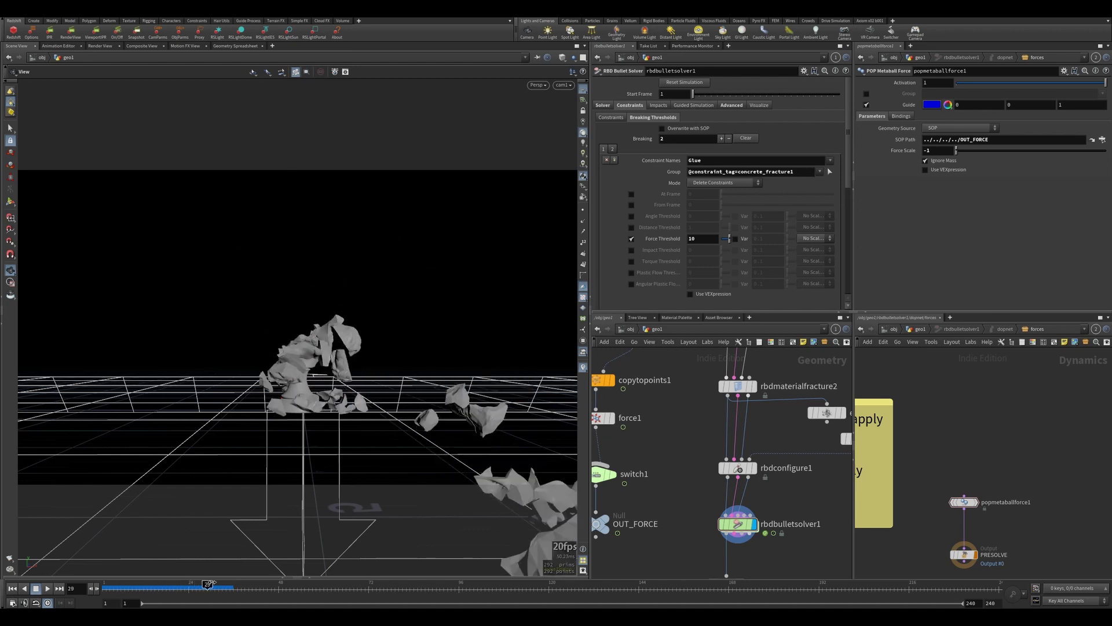
scroll(334, 325, up, 3)
drag(335, 325, 291, 440)
key(Up)
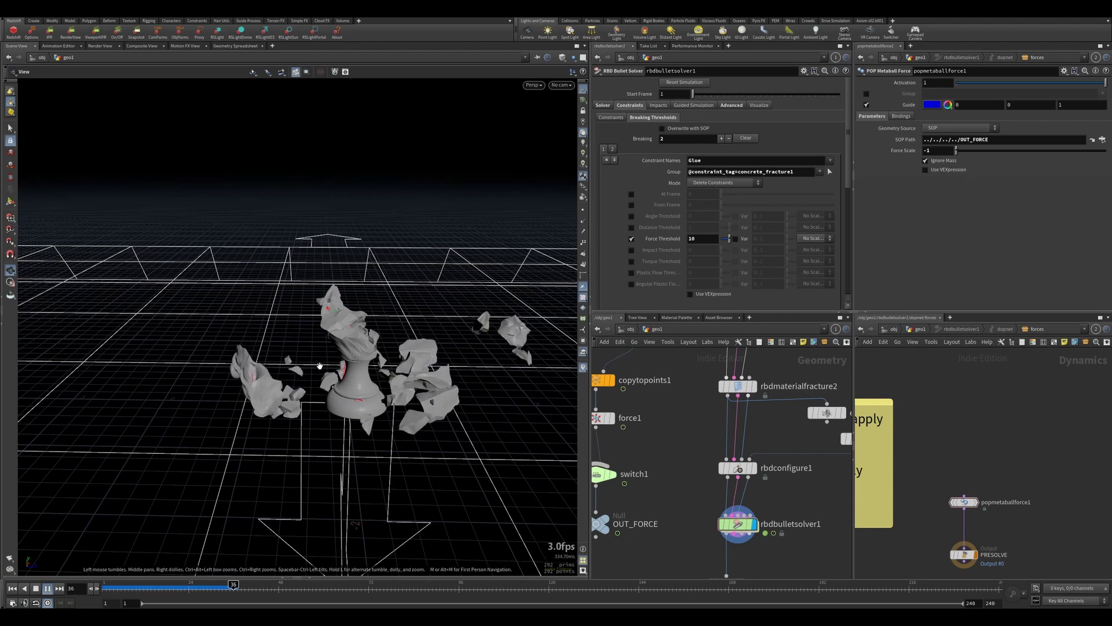
scroll(347, 318, up, 2)
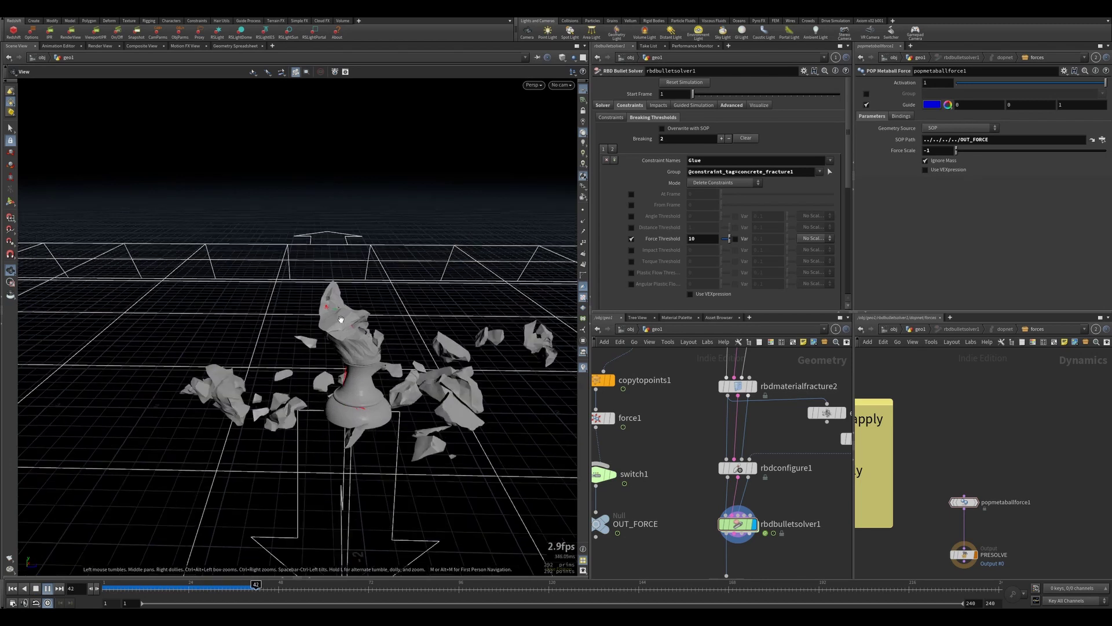
- Rewind and replay the simulation to frame 44 while orbiting behind the bust to examine how it shatters, finishing on frame 1
click(39, 587)
drag(357, 355, 330, 369)
scroll(325, 350, up, 5)
click(12, 588)
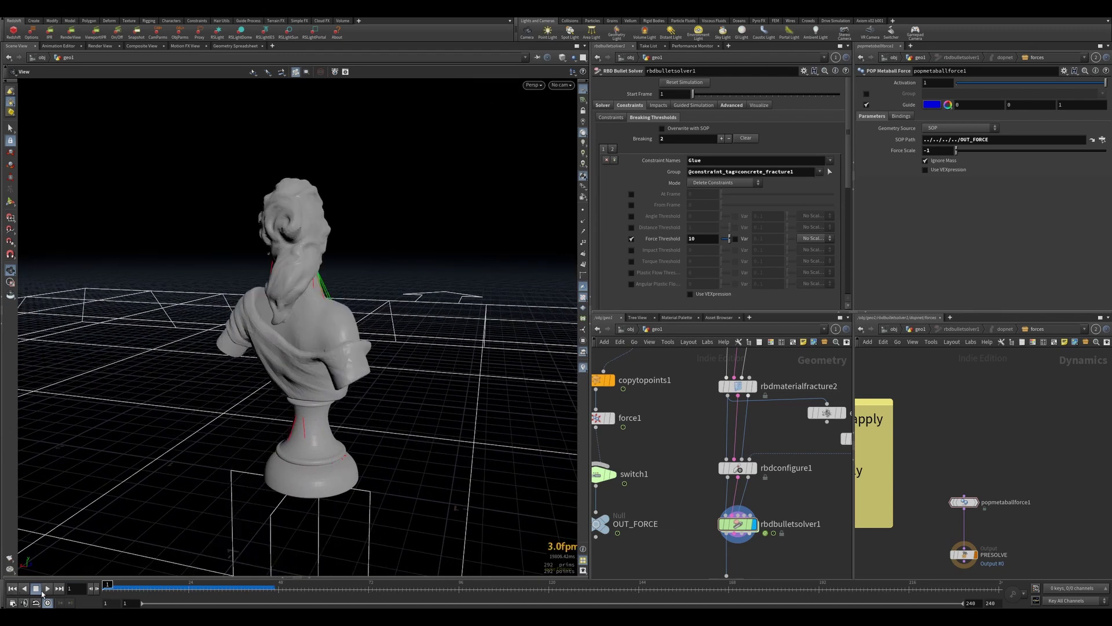
click(49, 589)
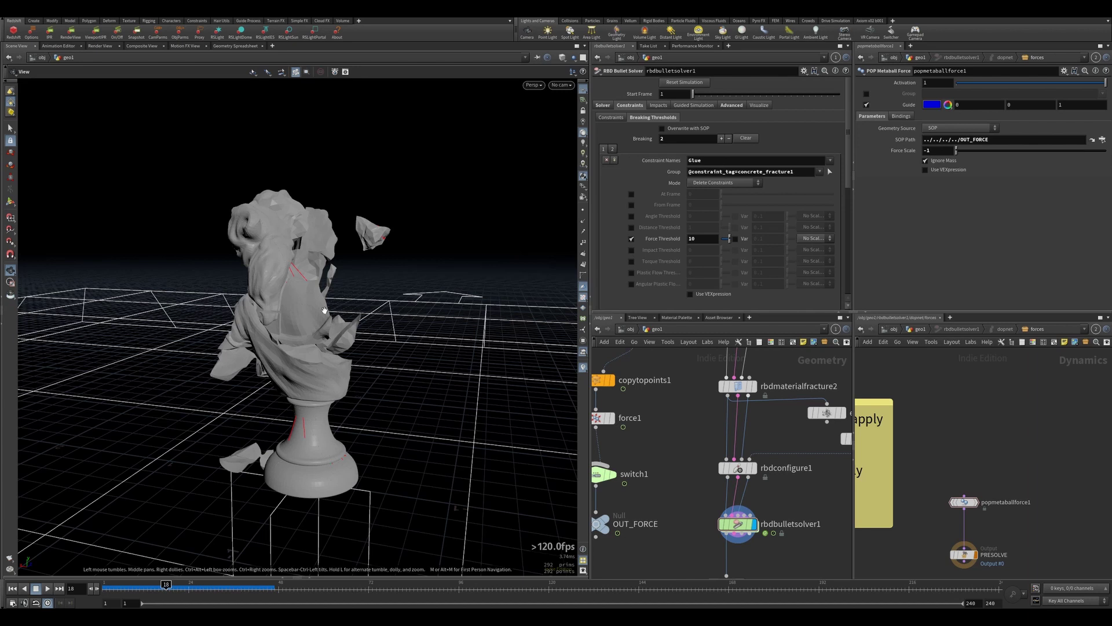
click(48, 588)
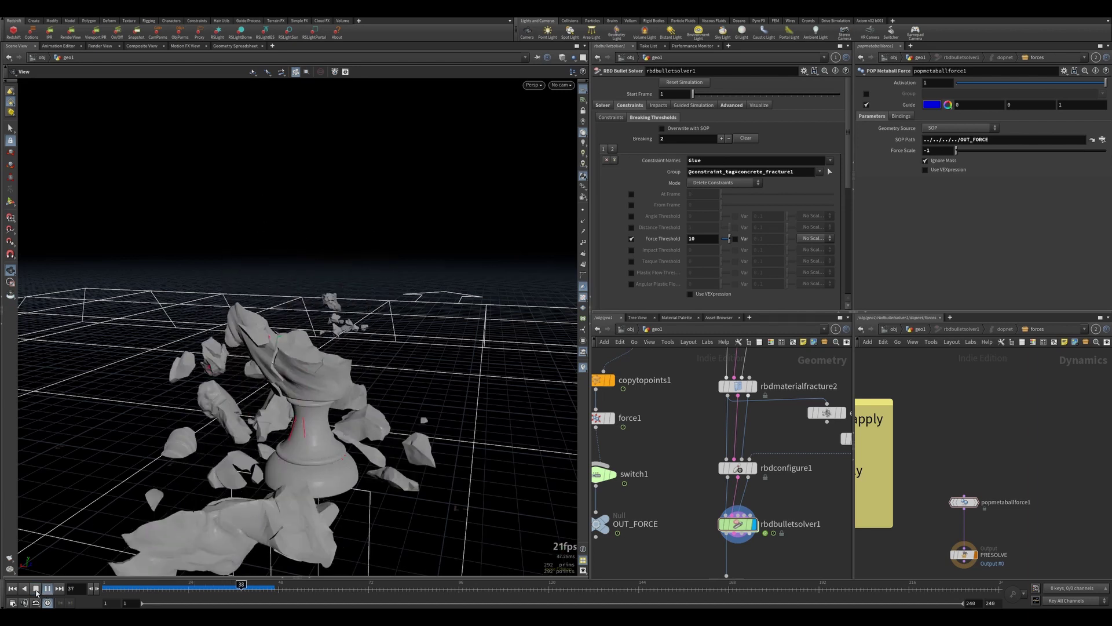
drag(268, 391, 334, 390)
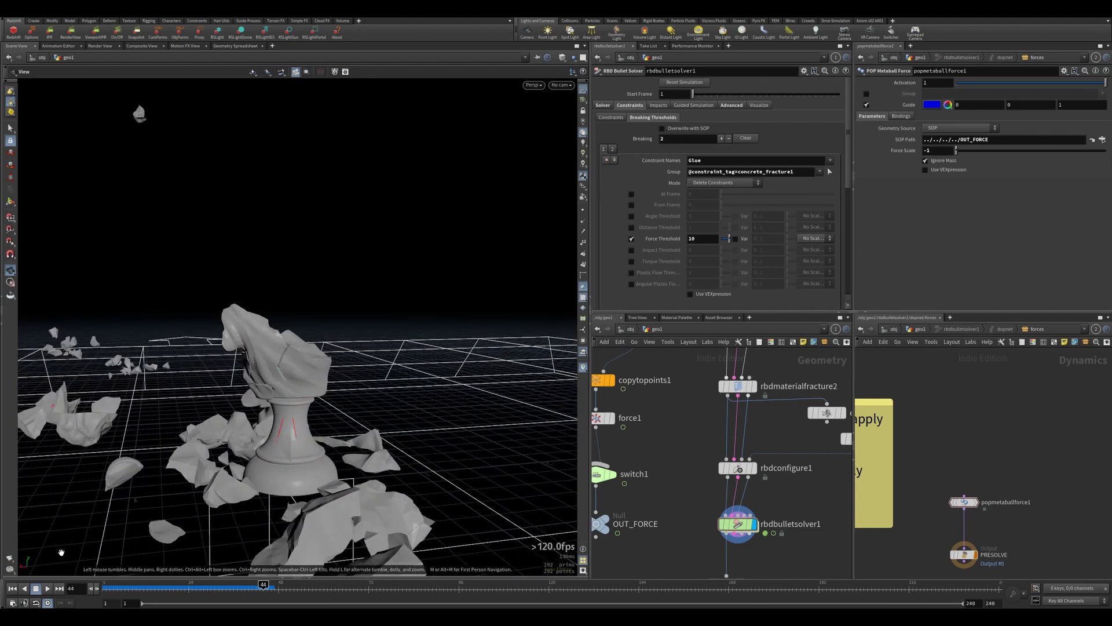
click(12, 588)
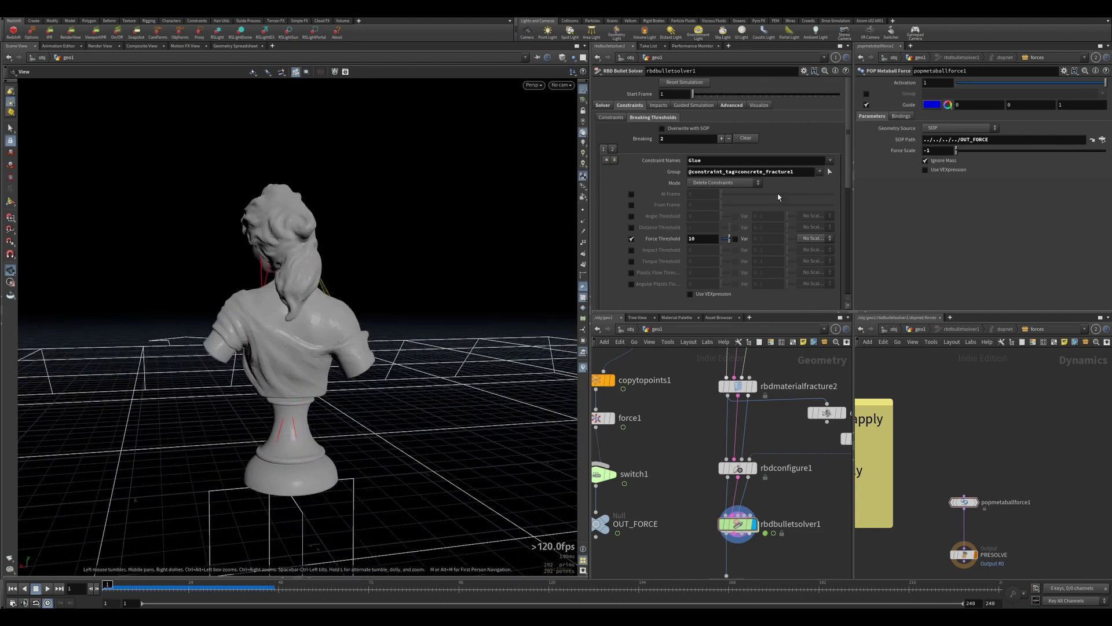
- Add a third breaking threshold for the Soft constraints, enabling Angle Threshold and Distance Threshold and setting the distance to 0
click(722, 139)
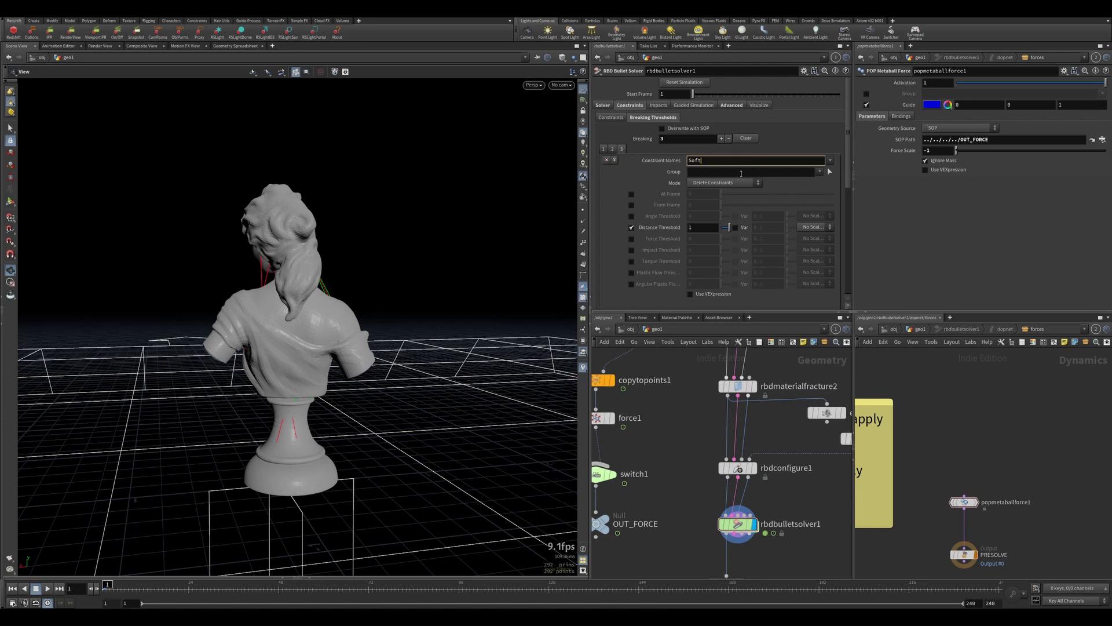
key(Return)
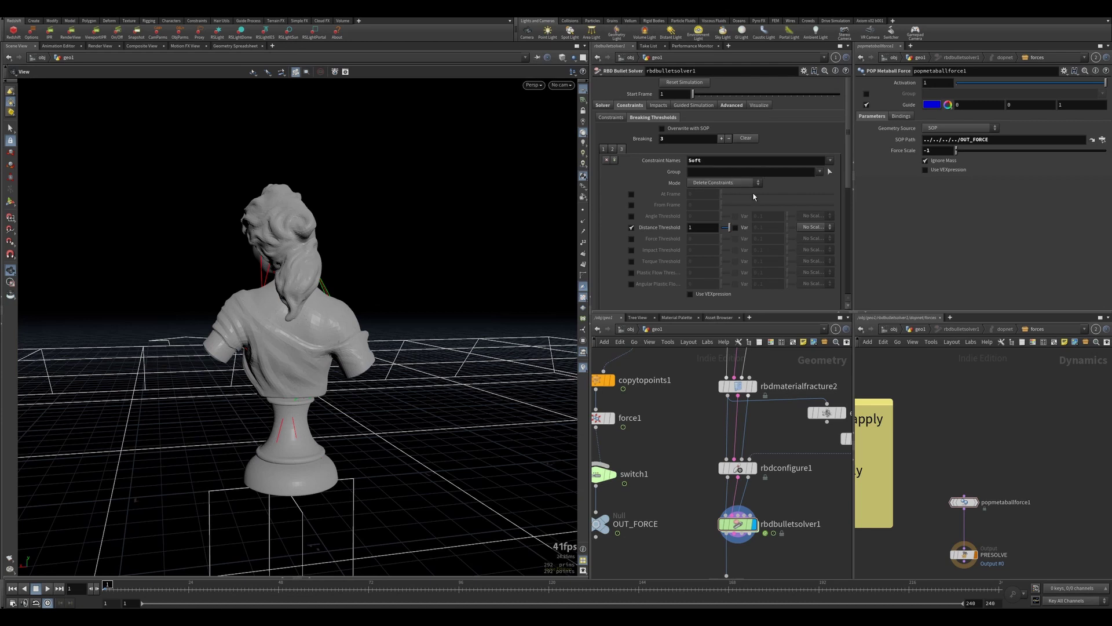
click(631, 228)
click(631, 216)
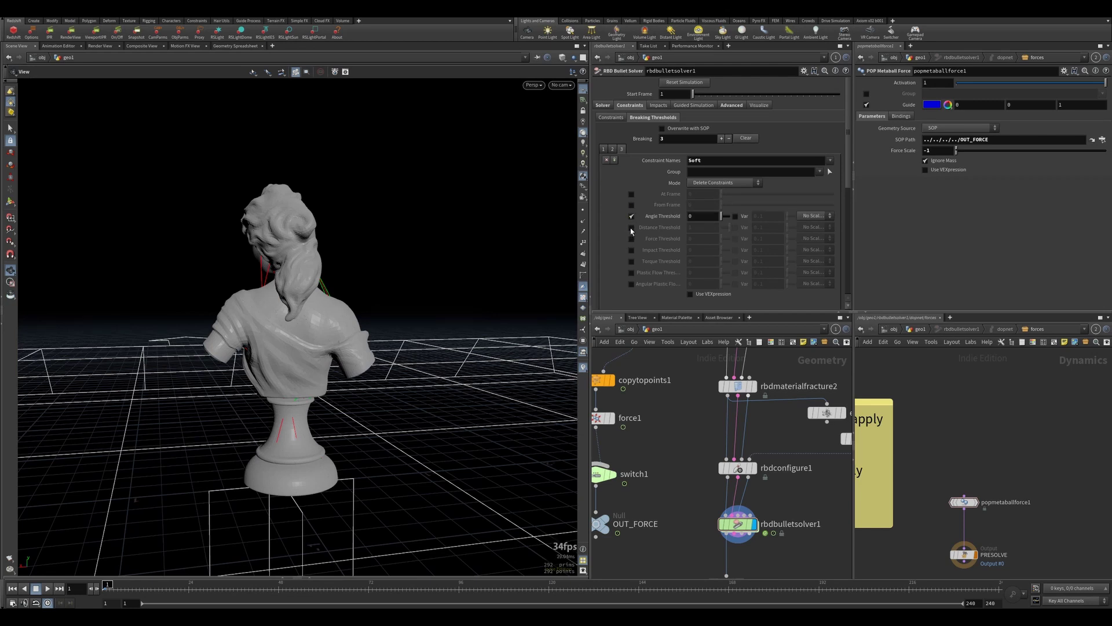
click(632, 227)
click(699, 229)
text(0)
key(Return)
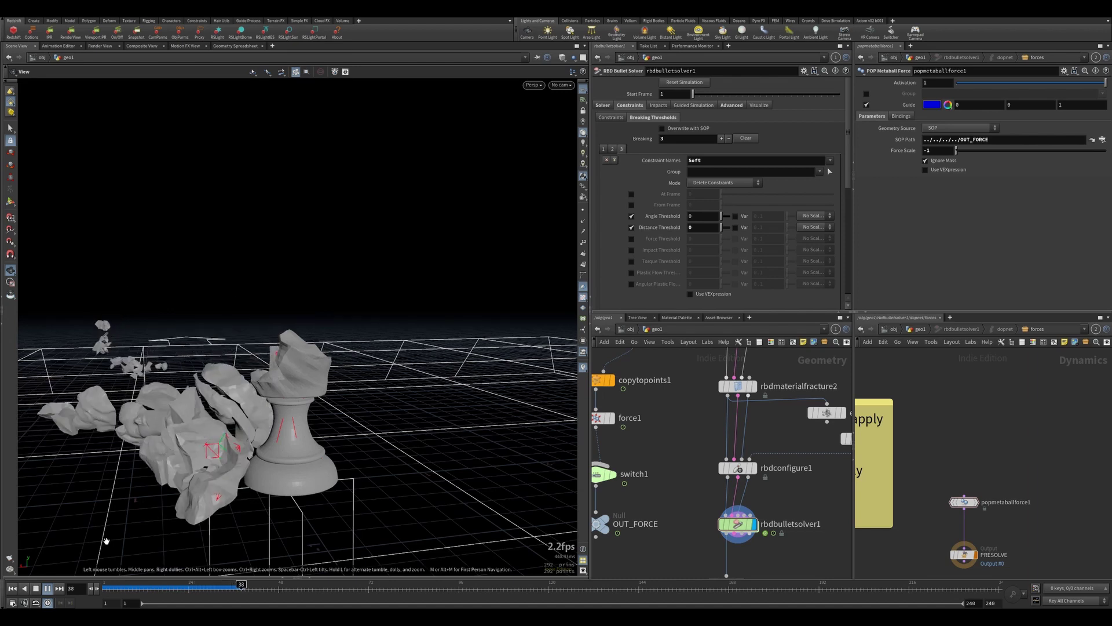
- Rewind the simulation and set both the Angle Threshold and Distance Threshold of the Soft constraints to 0.1
click(144, 584)
drag(147, 582, 105, 596)
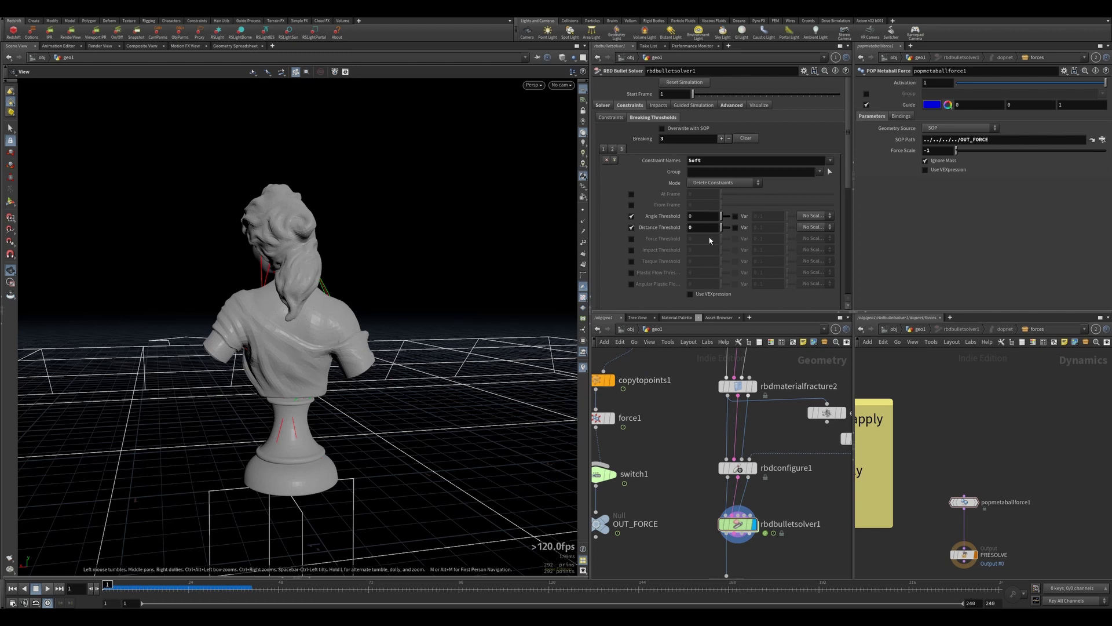
click(704, 217)
click(699, 226)
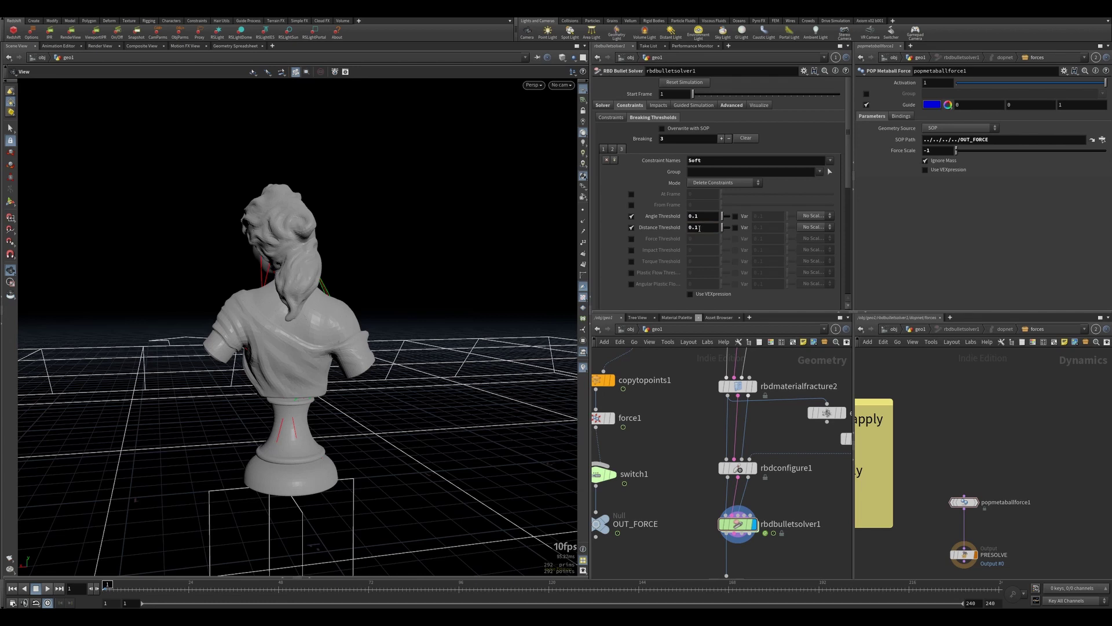
- Play the simulation past frame 80, orbiting around the broken bust to examine the scattered fragments, and rewind
click(48, 588)
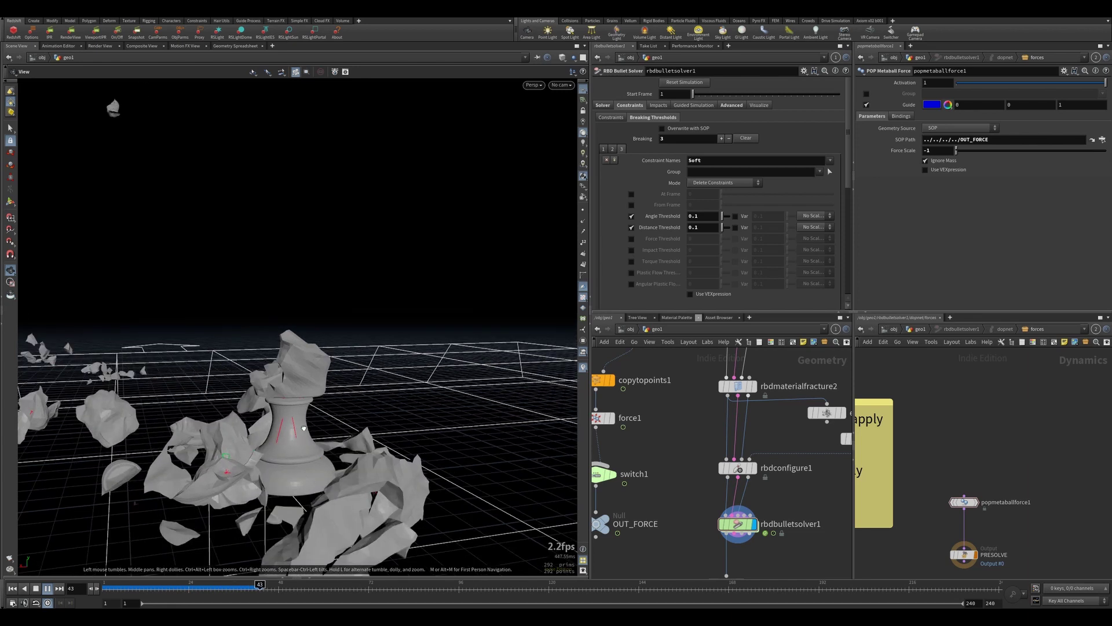
middle_drag(279, 386, 323, 364)
drag(323, 364, 371, 369)
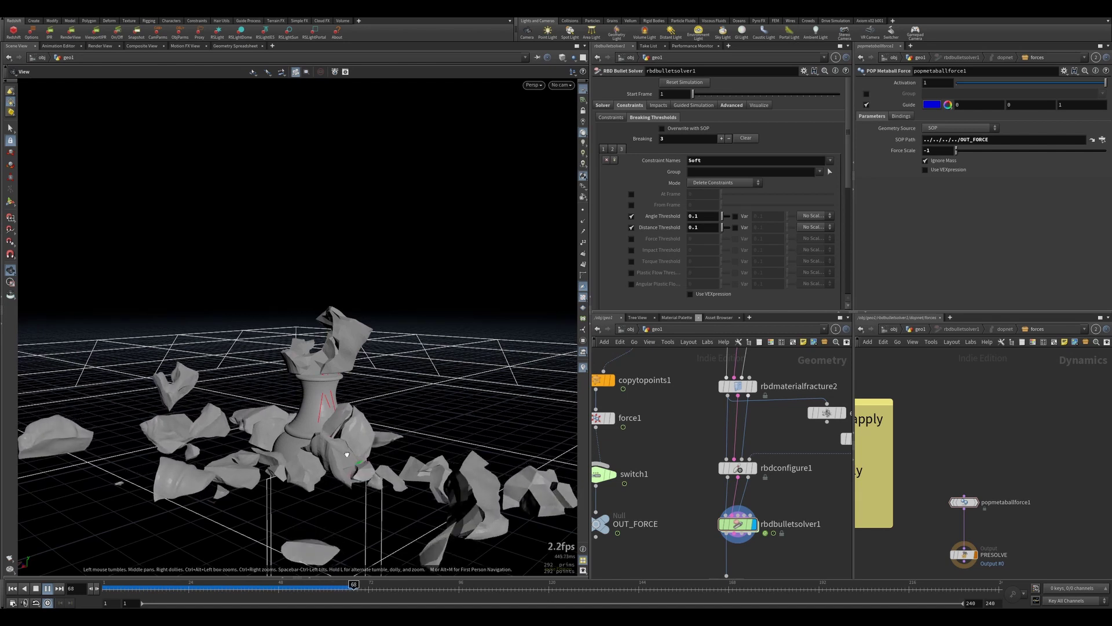
drag(285, 428, 295, 448)
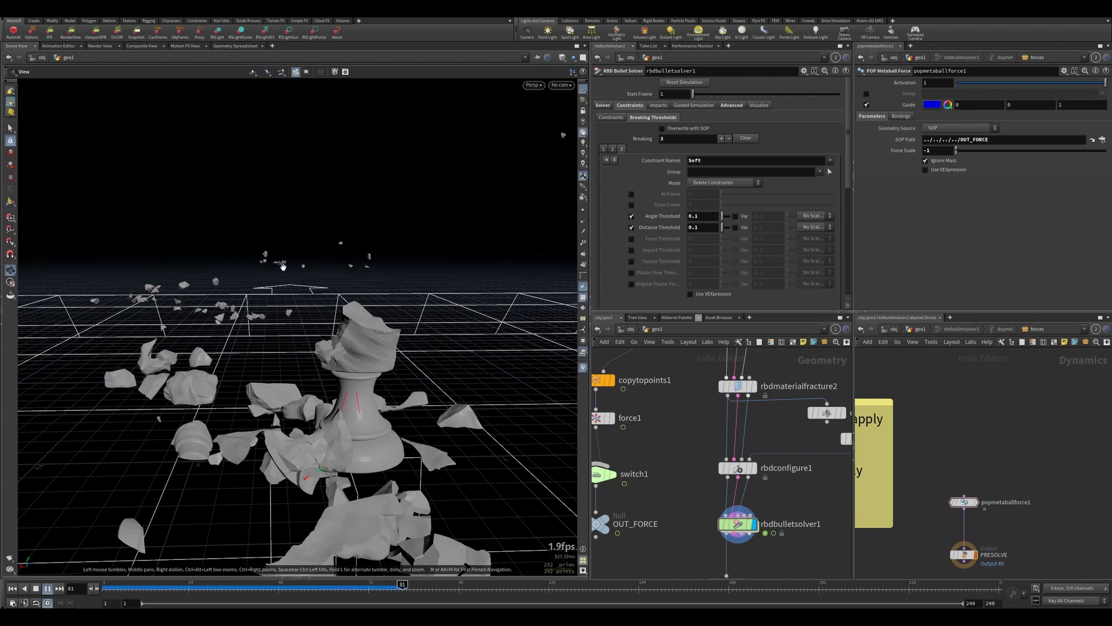
drag(342, 449, 328, 443)
click(12, 588)
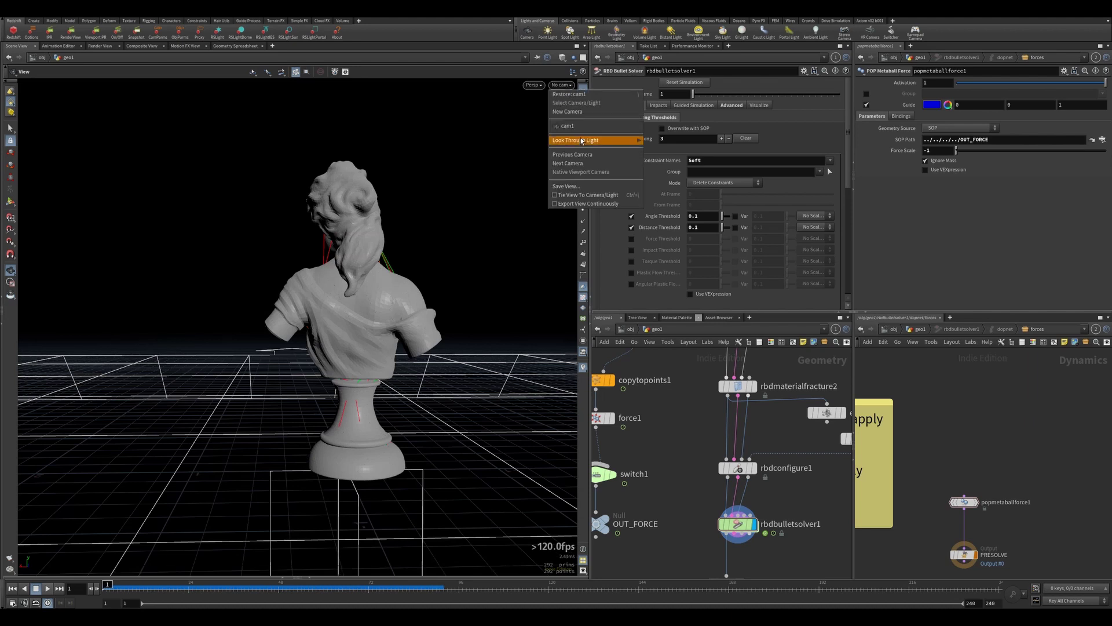
- Render a flipbook through cam1 with the end frame set to 96 and play it back
click(9, 568)
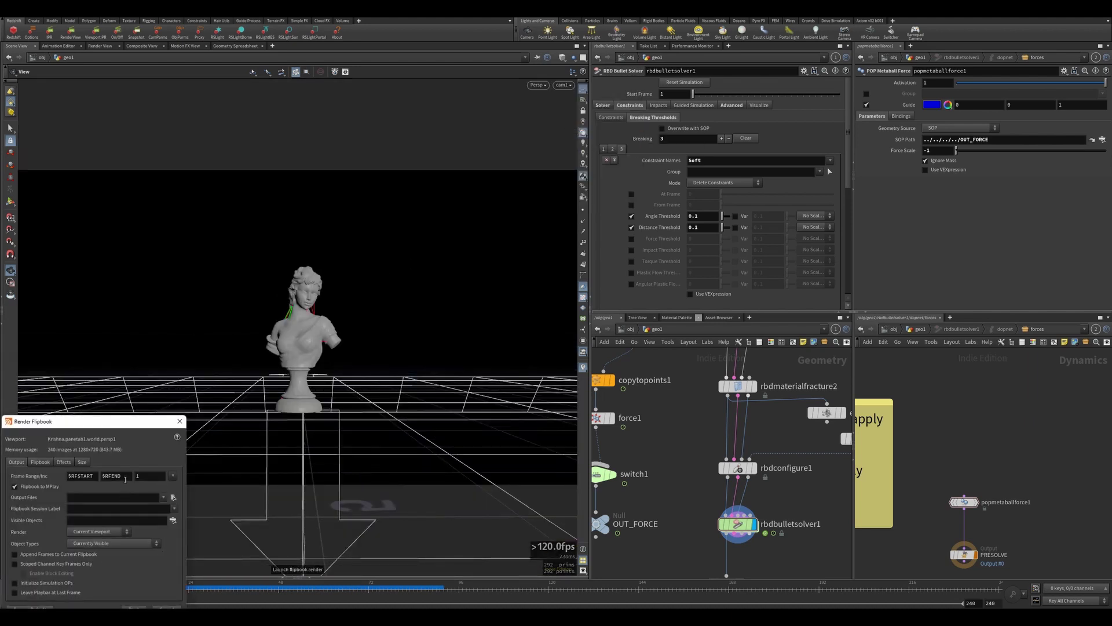
click(124, 476)
text(96)
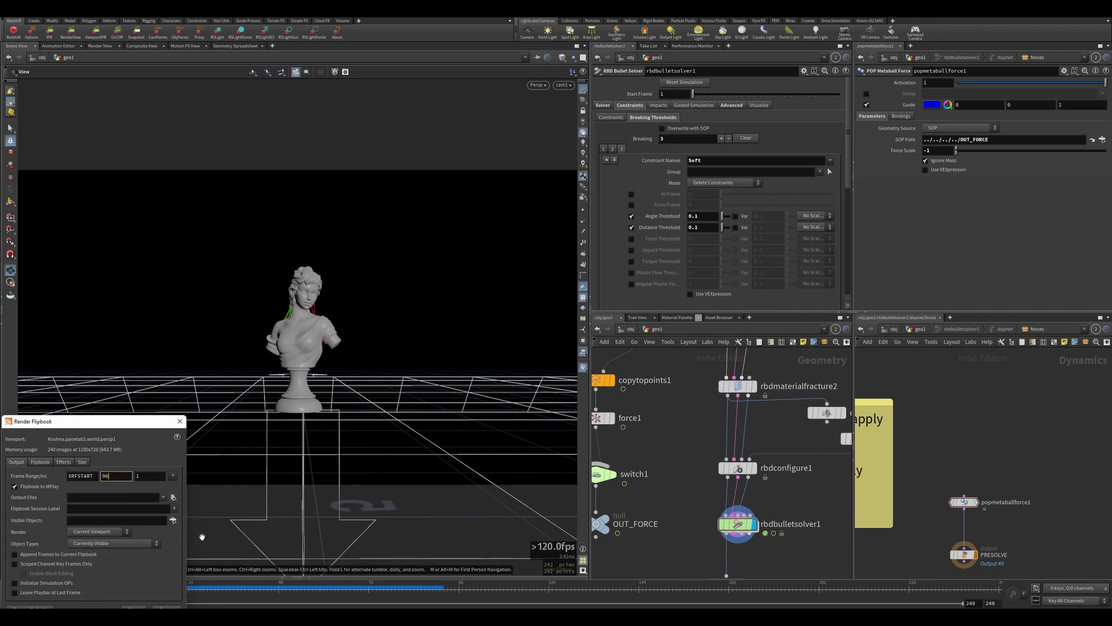
key(Return)
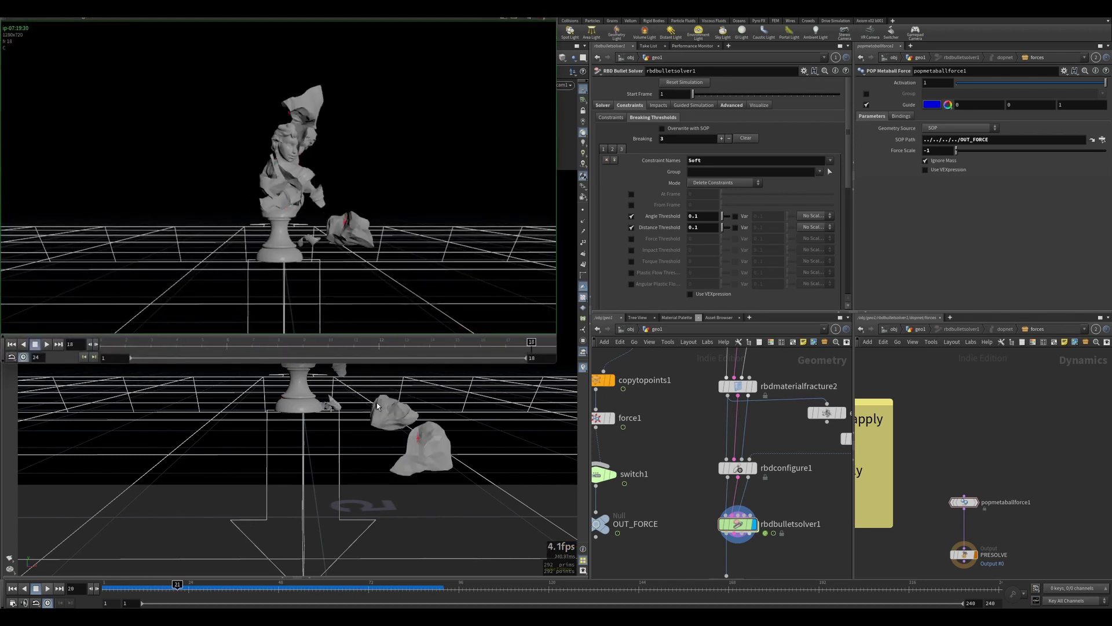
click(47, 344)
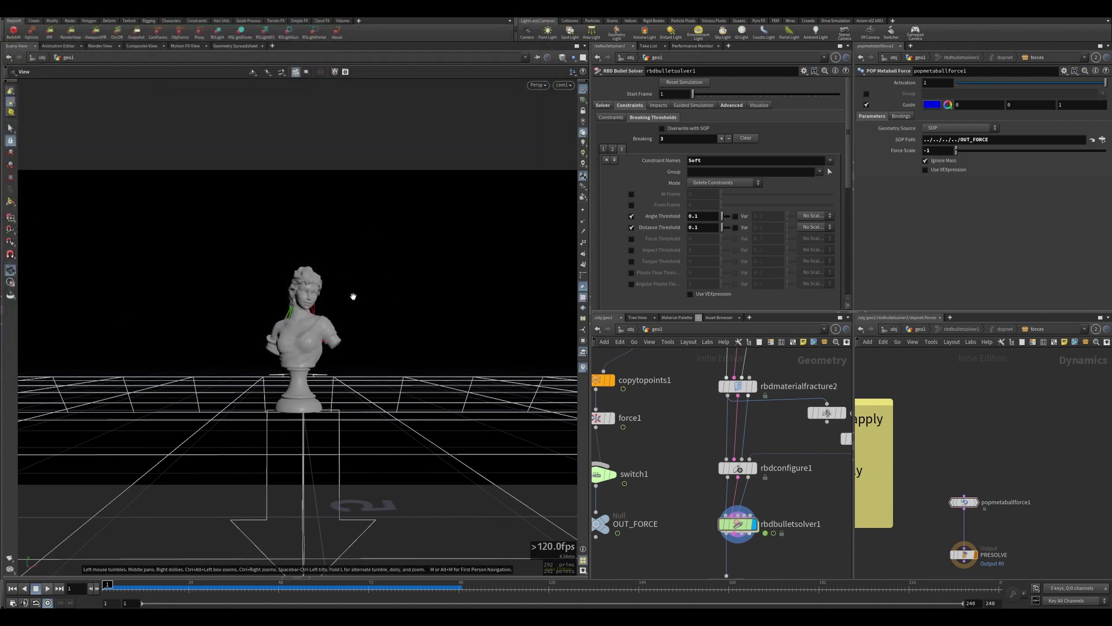
- Scrub to frame 42 and examine the scattered debris from a high, distant view with shaded wireframe display
drag(320, 306, 303, 341)
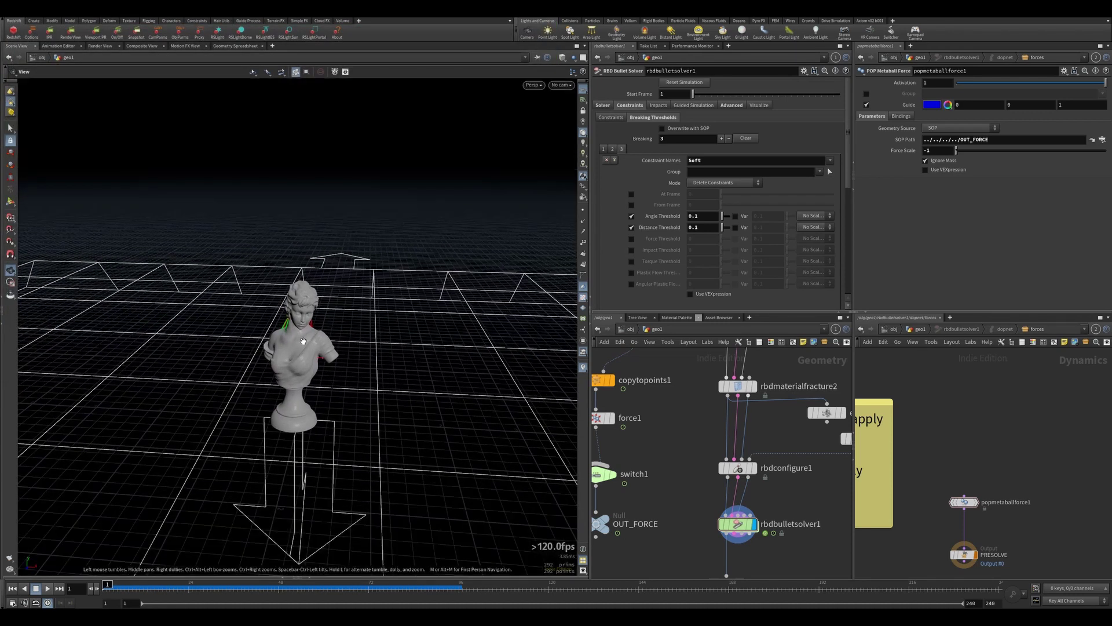
scroll(289, 353, up, 6)
mouse_move(268, 587)
mouse_down()
mouse_move(310, 594)
mouse_move(174, 603)
mouse_move(254, 600)
mouse_up()
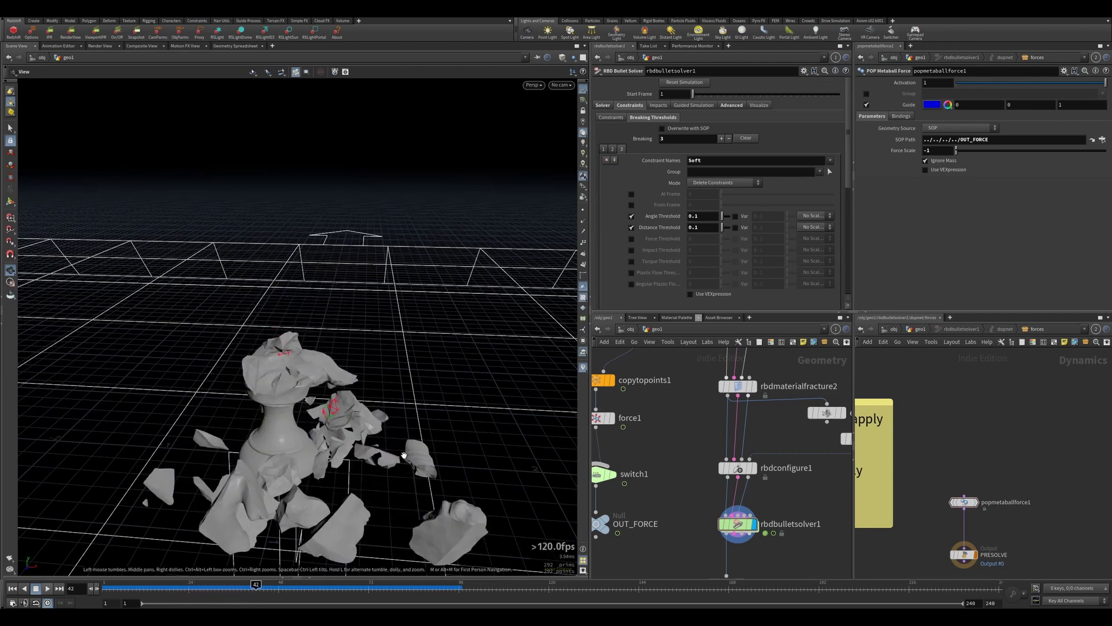
key(shift+w)
scroll(401, 442, down, 2)
middle_drag(401, 441, 355, 360)
mouse_move(355, 360)
mouse_down()
mouse_move(366, 370)
mouse_move(355, 354)
mouse_up()
scroll(354, 362, down, 2)
middle_drag(356, 369, 307, 332)
scroll(319, 342, down, 1)
scroll(319, 345, down, 2)
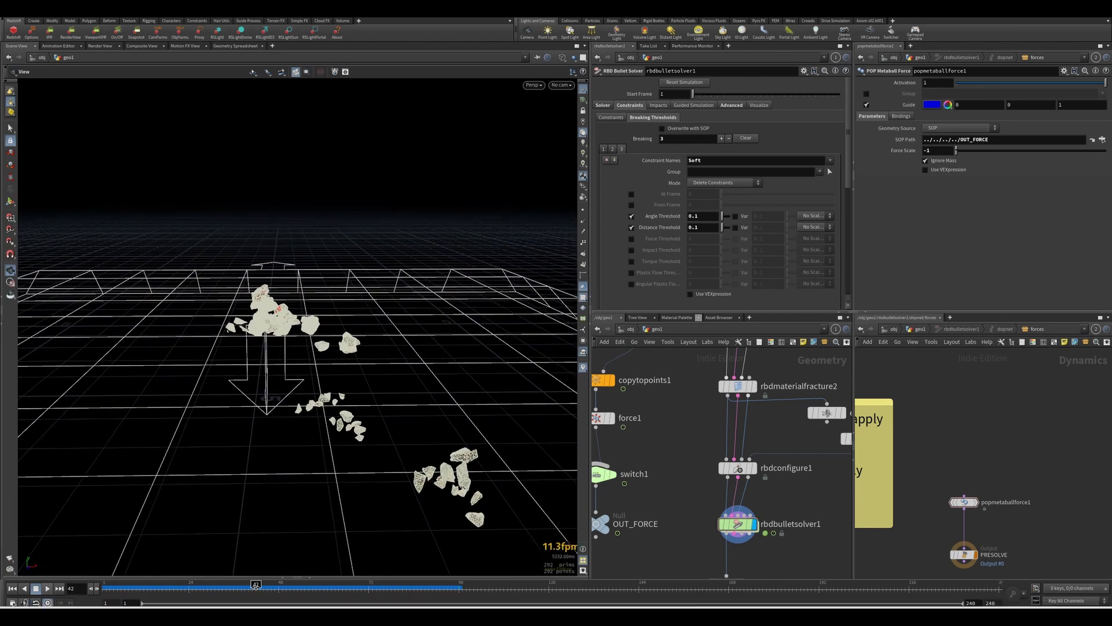
- Check the debris at frame 37, rewind with the wireframe display off, and return to the cam1 view
mouse_move(256, 588)
mouse_down()
mouse_move(228, 588)
mouse_move(316, 590)
mouse_move(172, 600)
mouse_move(237, 601)
mouse_up()
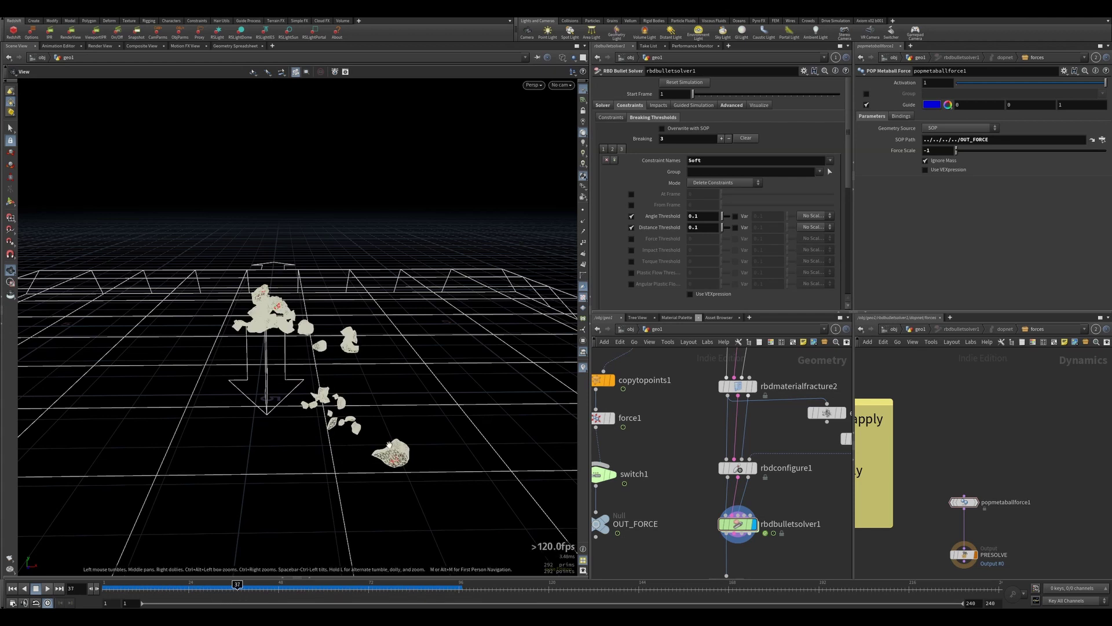
drag(338, 425, 254, 420)
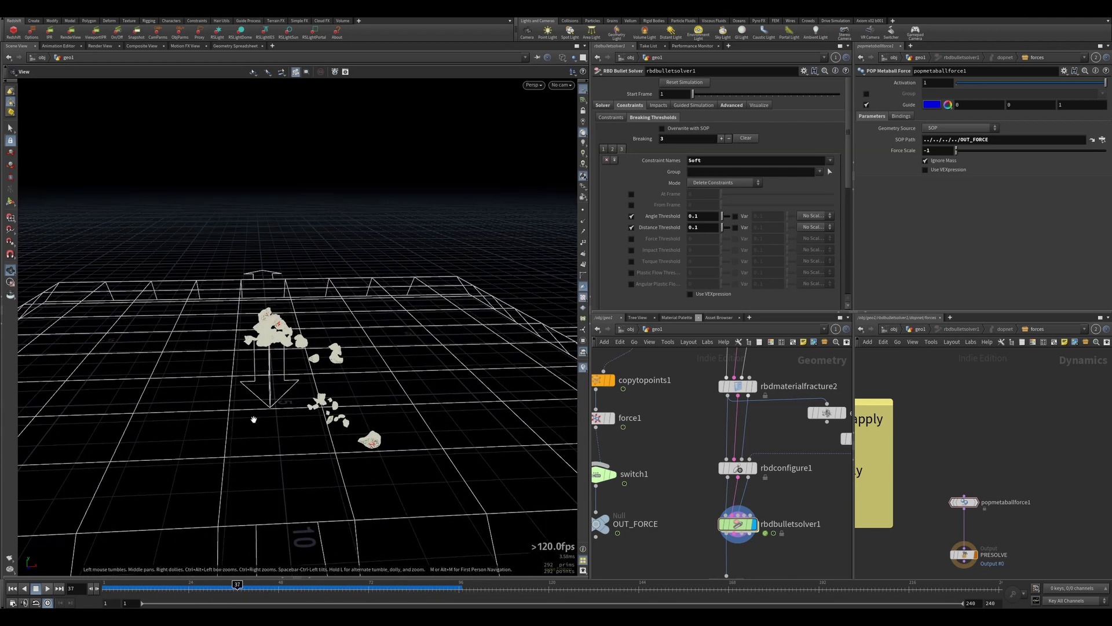
click(13, 589)
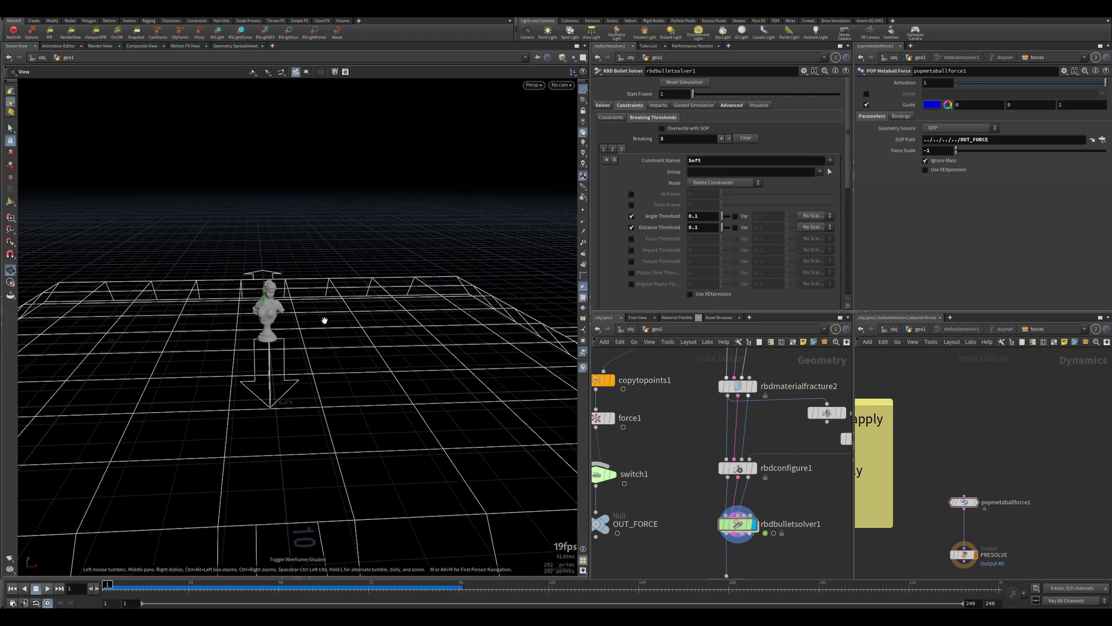
click(562, 85)
click(568, 125)
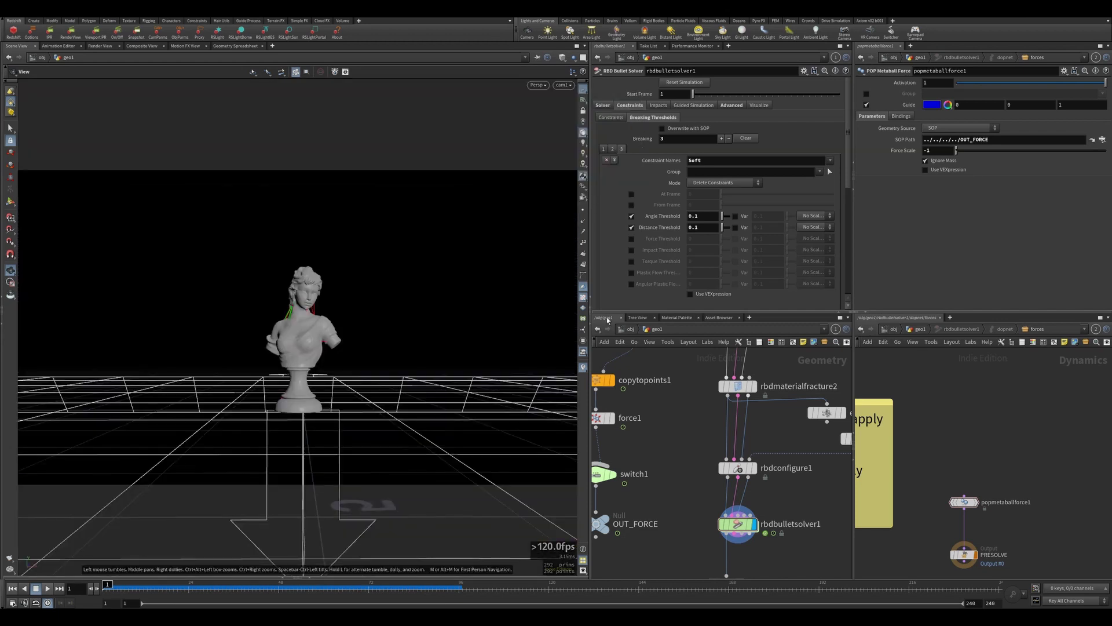
- Select the normal1 node below rbdbulletsolver1 and display its output in the viewport
scroll(649, 453, down, 6)
middle_drag(668, 474, 675, 472)
scroll(681, 471, up, 5)
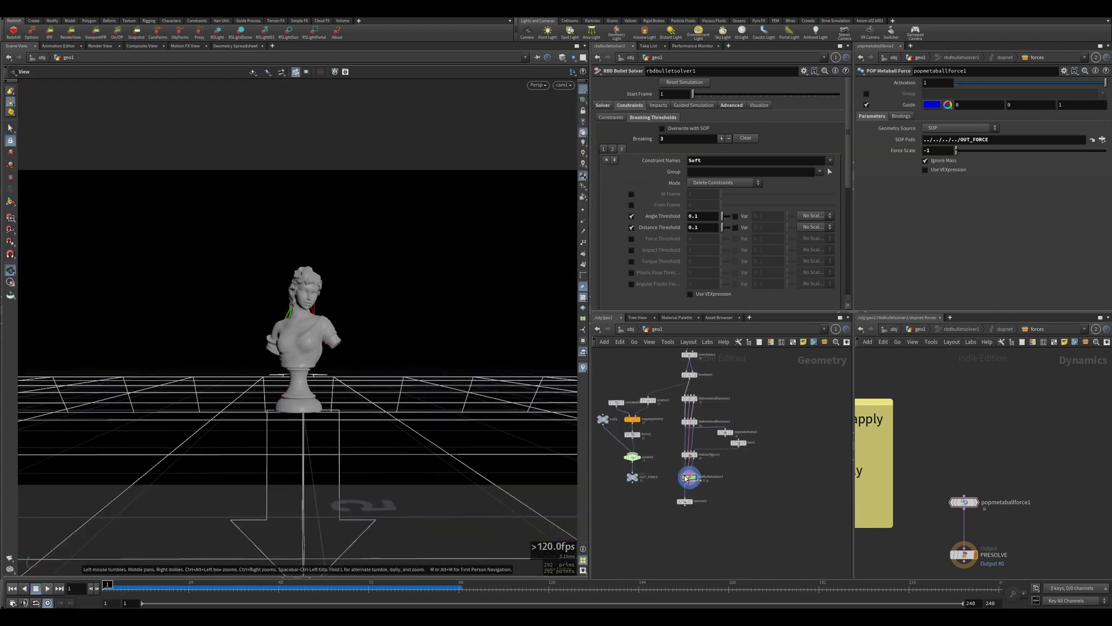
click(700, 531)
click(684, 535)
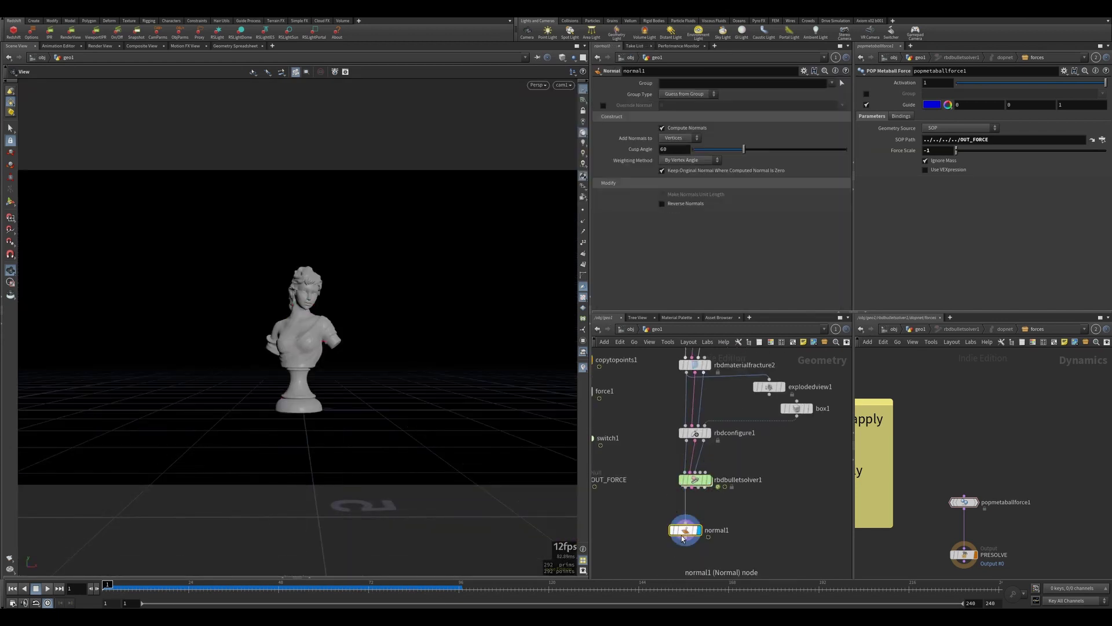